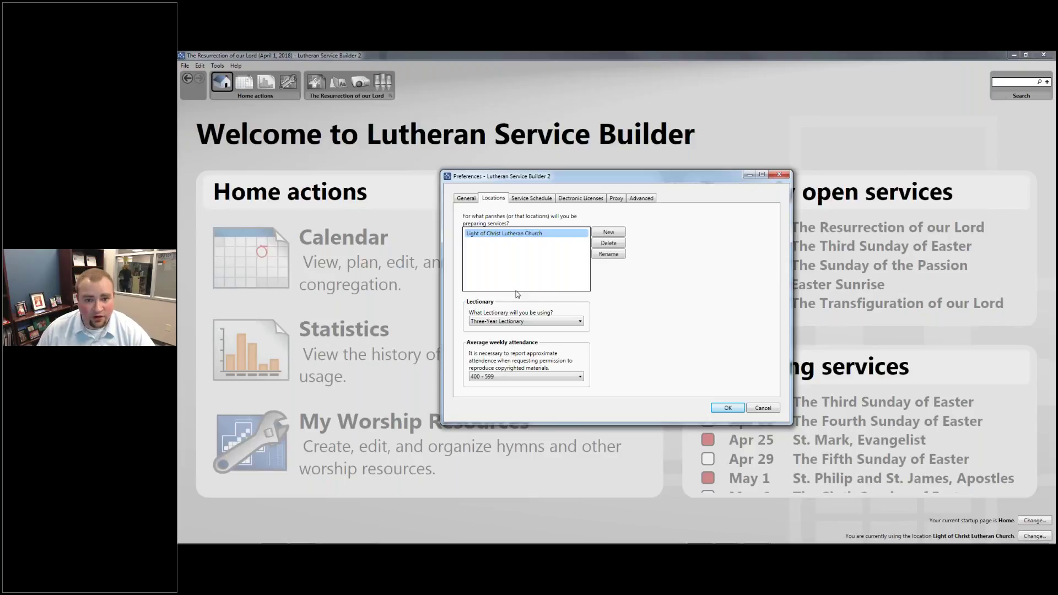
# Open the Lectionary options in the Locations preferences to check the Three-Year Lectionary
pyautogui.click(556, 323)
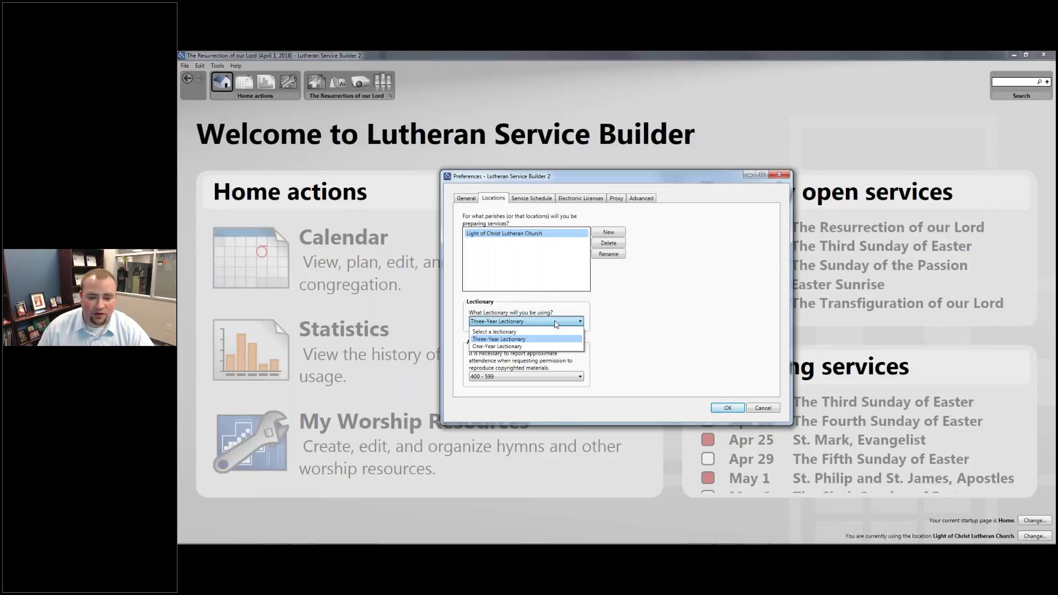
# Keep the Three-Year Lectionary, close Preferences with OK, and bring up the service calendar
pyautogui.click(552, 339)
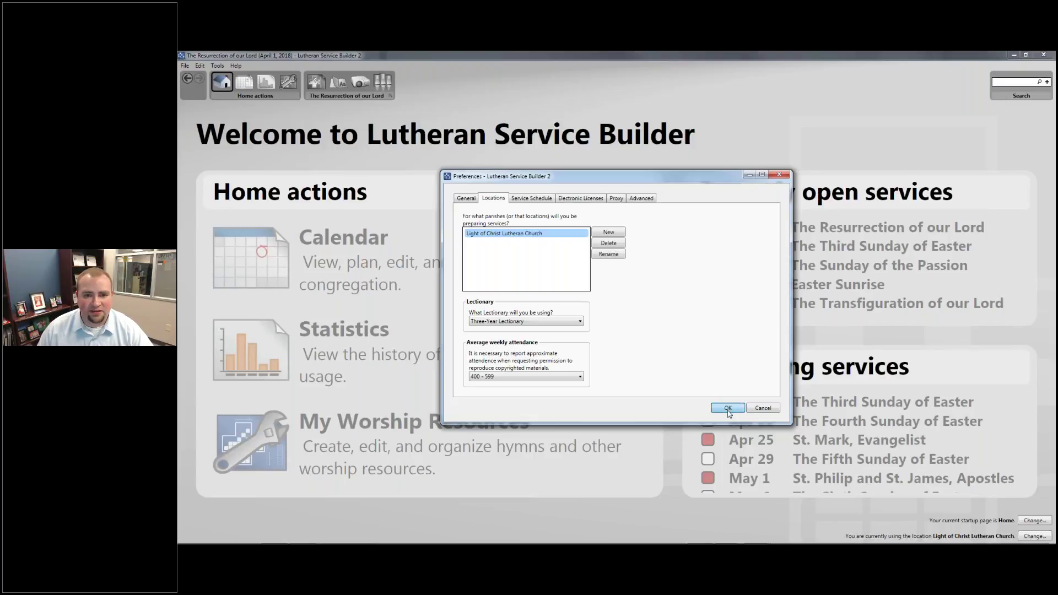
pyautogui.click(728, 408)
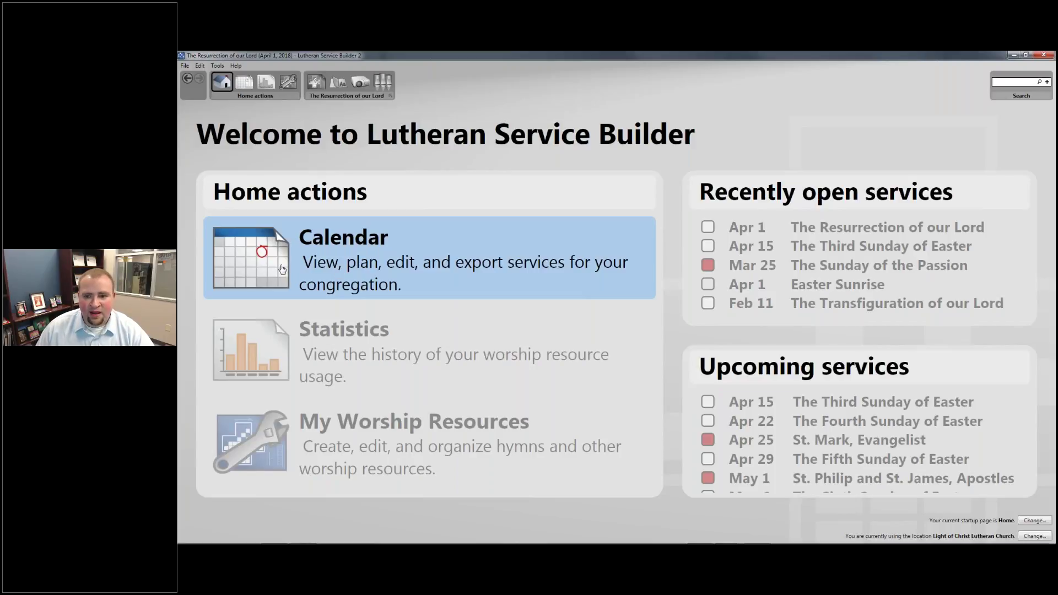
pyautogui.click(282, 269)
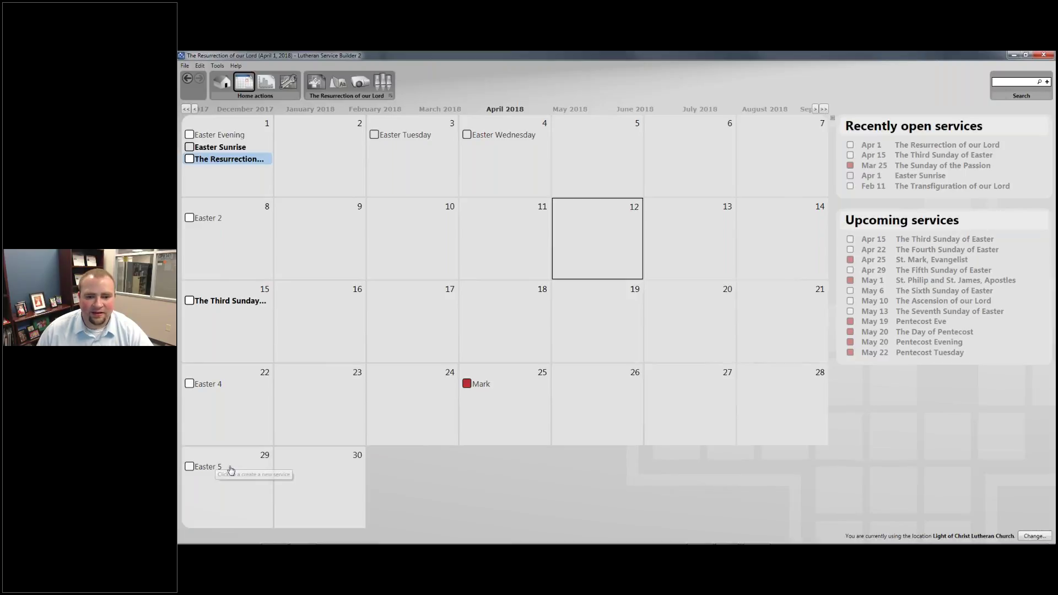
# Create an April 29 service for The Fifth Sunday of Easter and start planning it
pyautogui.click(231, 470)
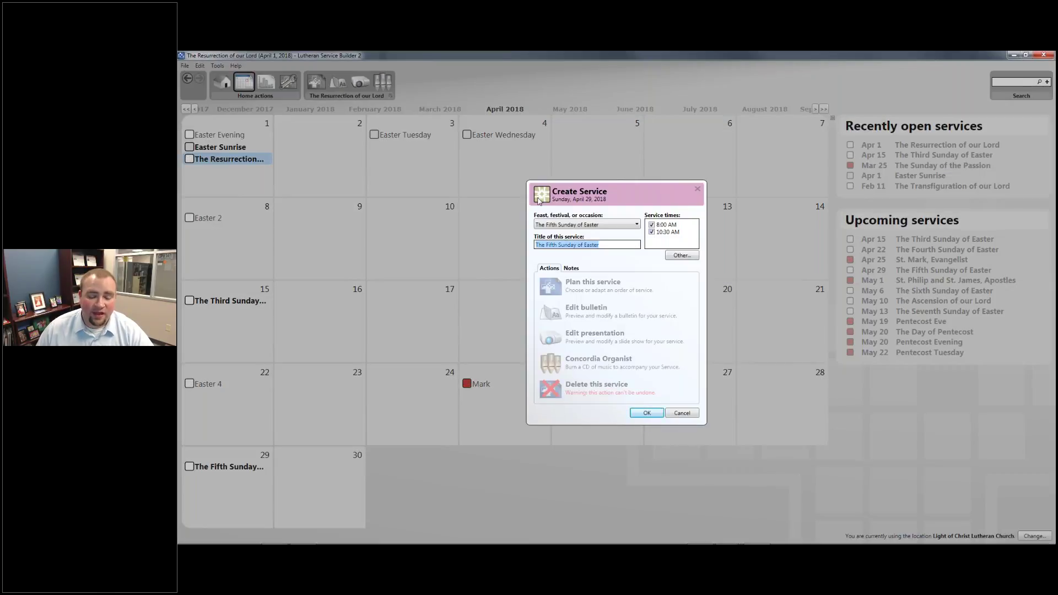
pyautogui.click(620, 226)
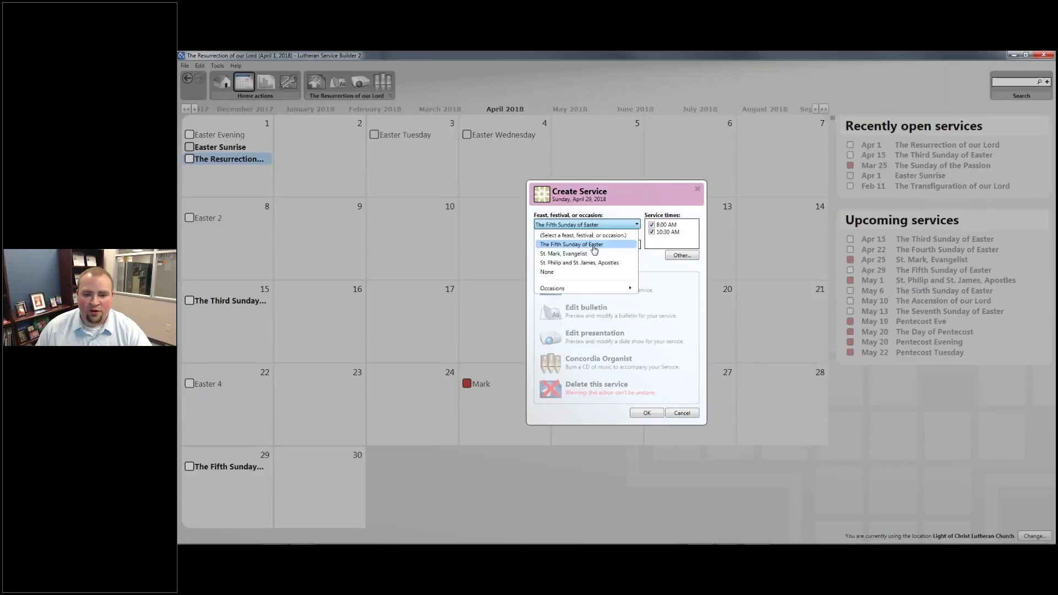
pyautogui.click(592, 244)
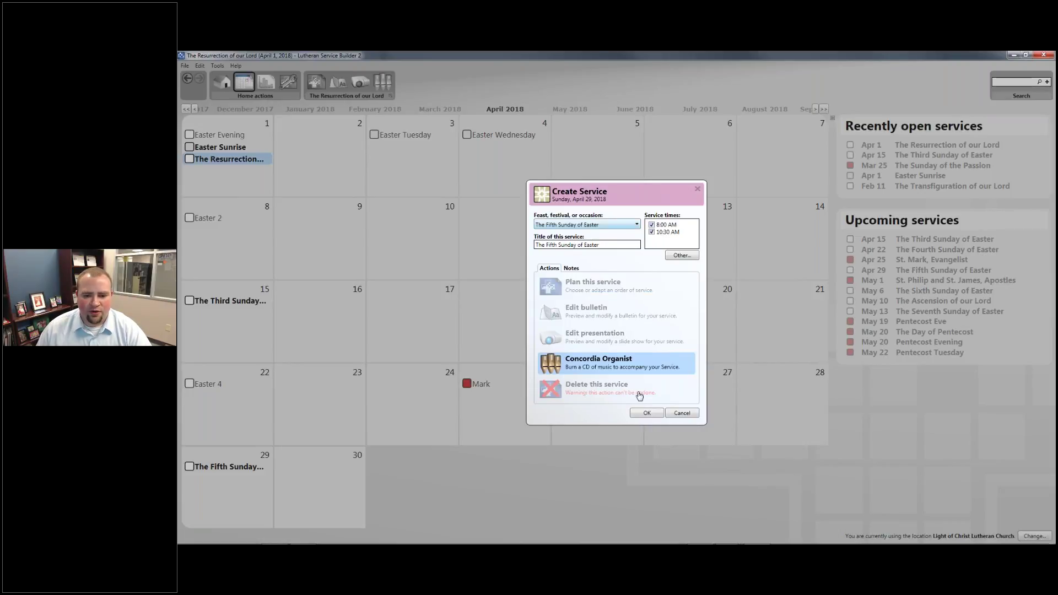
pyautogui.click(605, 292)
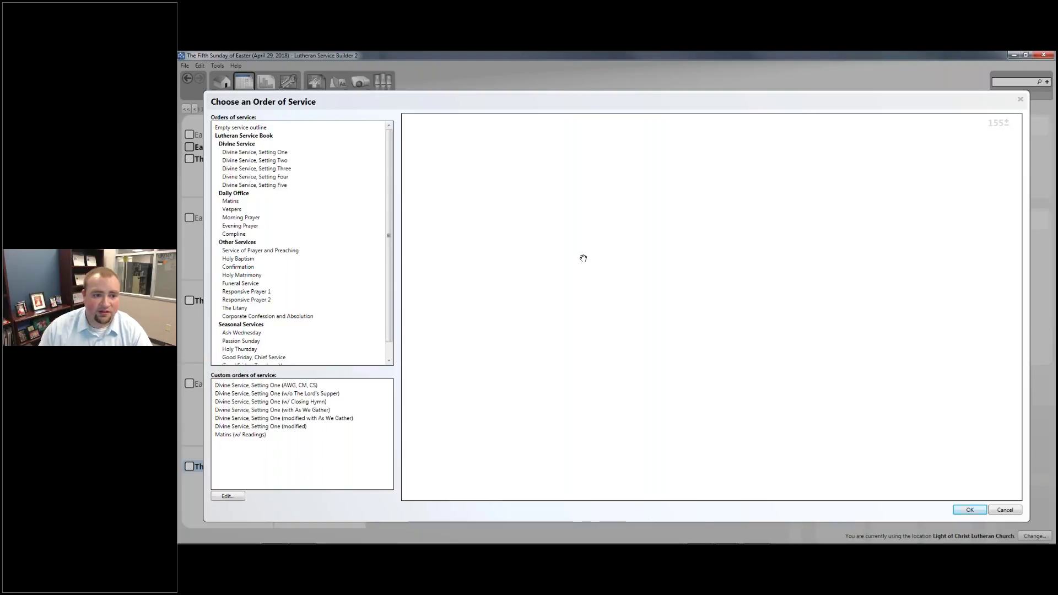
# Compare Divine Service Settings One and Two, then accept Setting One as the order
pyautogui.click(291, 152)
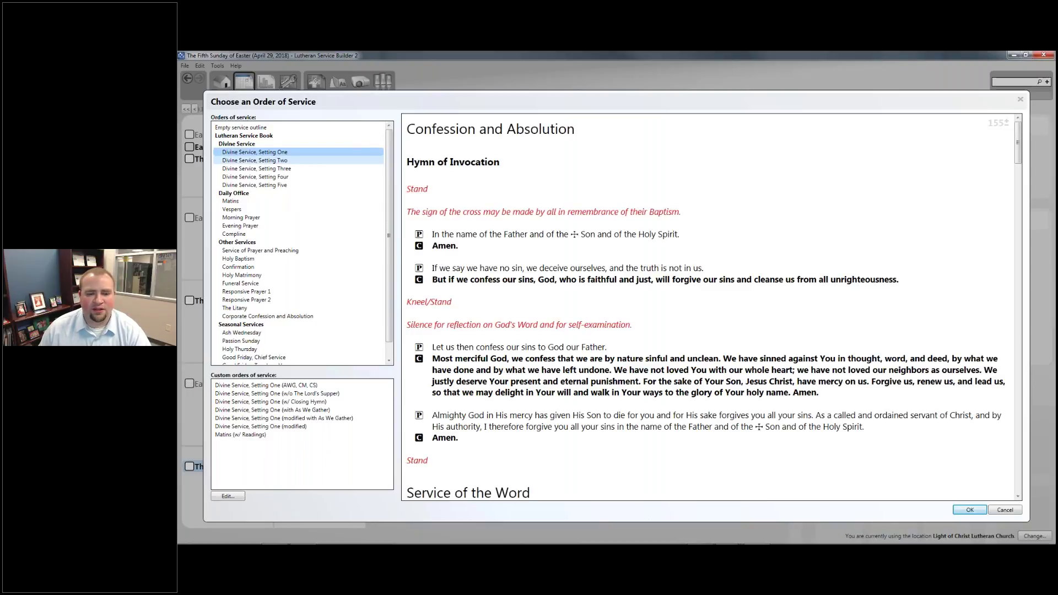
pyautogui.click(283, 160)
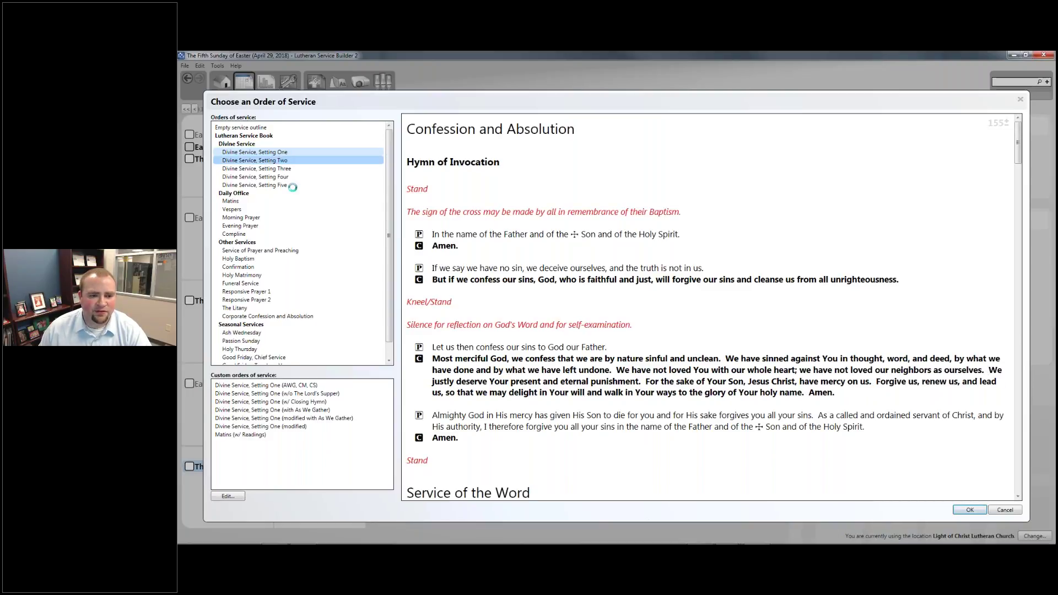
pyautogui.click(281, 153)
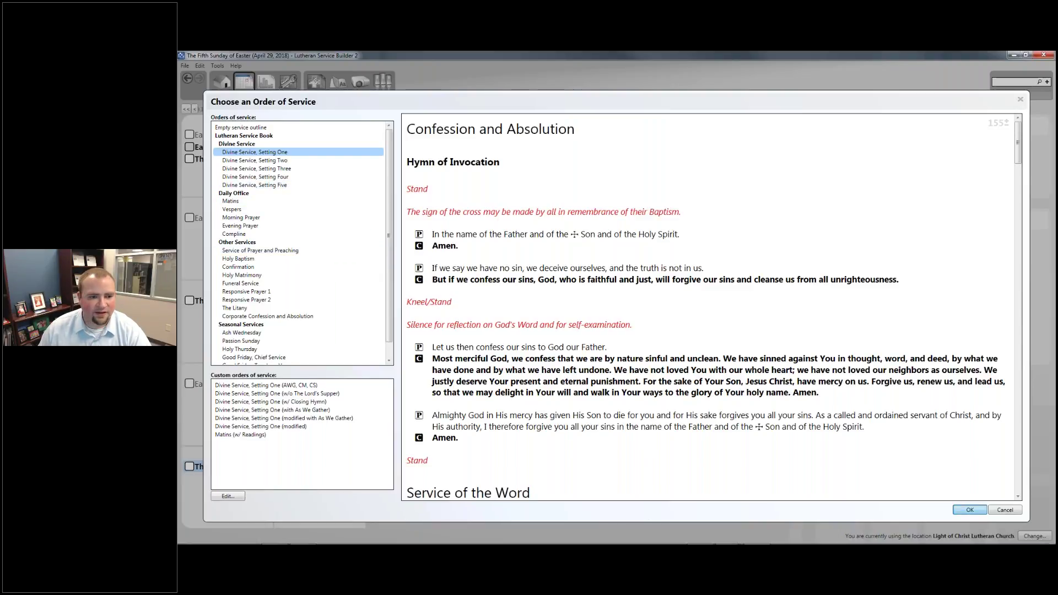
pyautogui.press('Return')
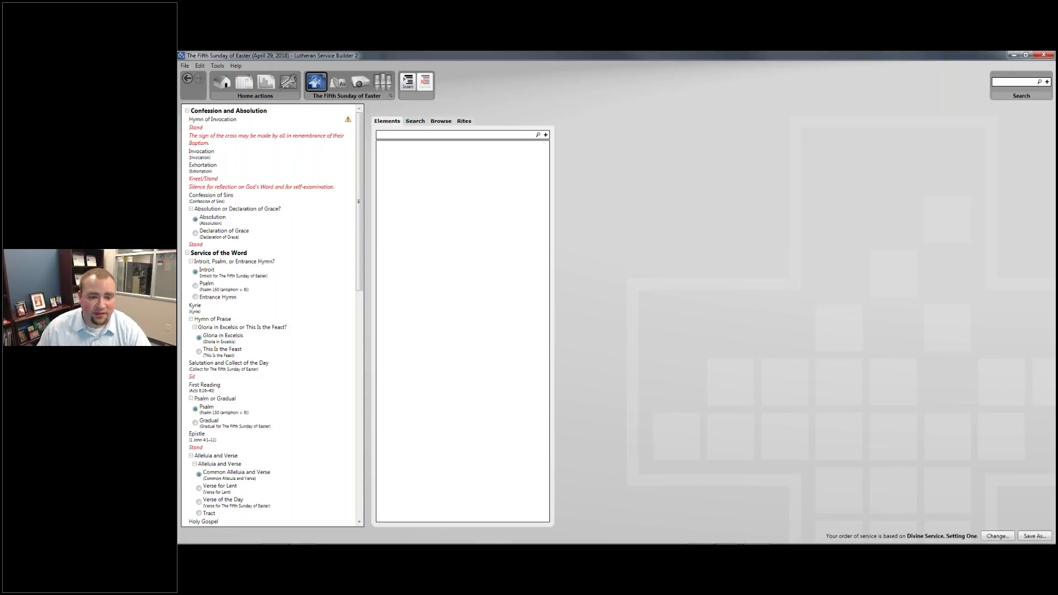
pyautogui.moveTo(285, 120)
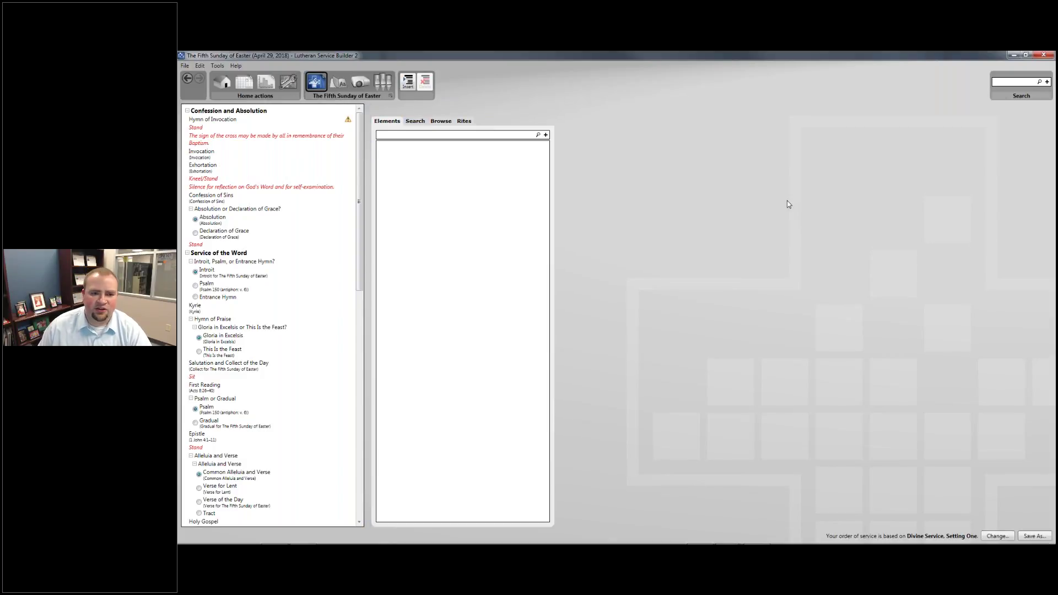
# Show the Hymn of Invocation suggestions and rename the item to 'Opening Hymn'
pyautogui.click(300, 121)
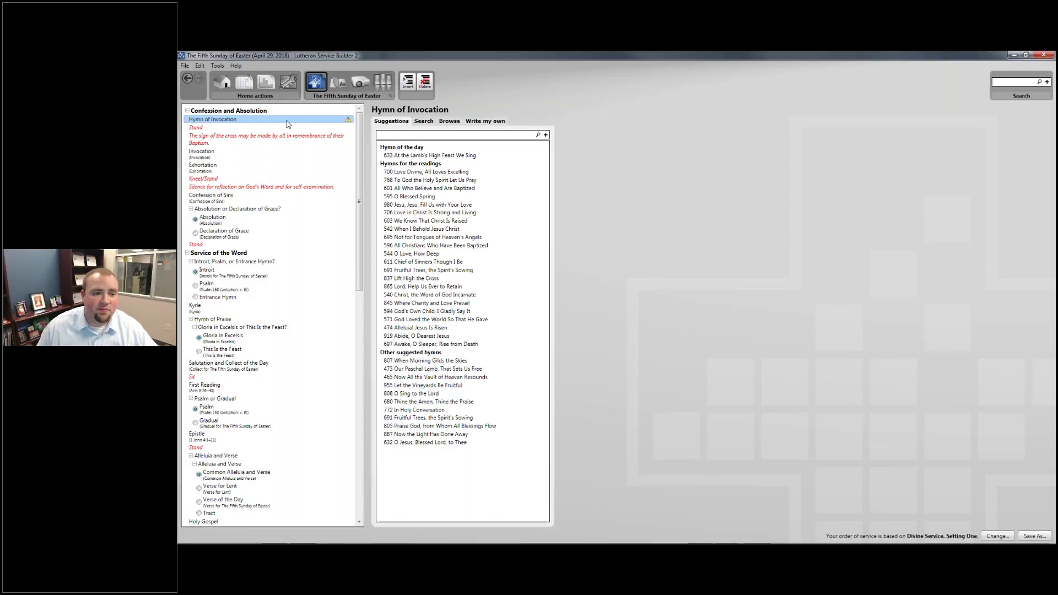
pyautogui.click(250, 120)
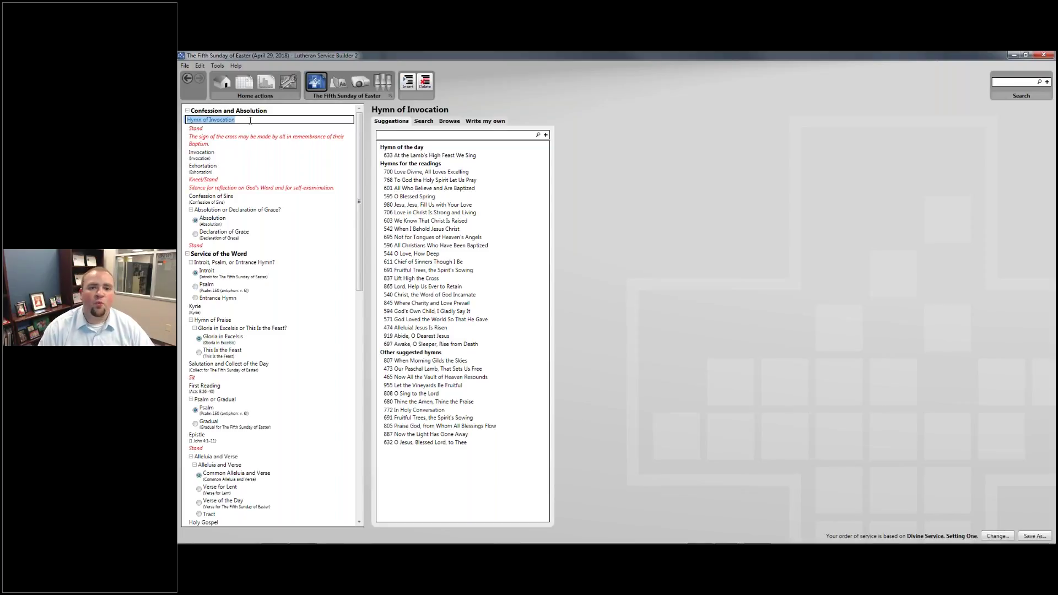
pyautogui.write('Opening')
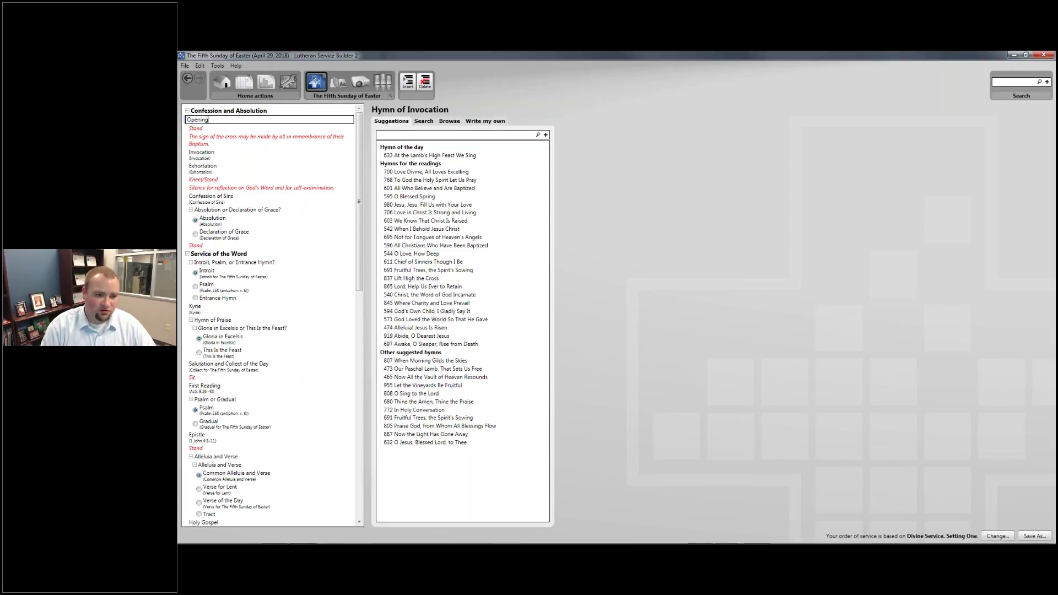
pyautogui.write(' Hymn')
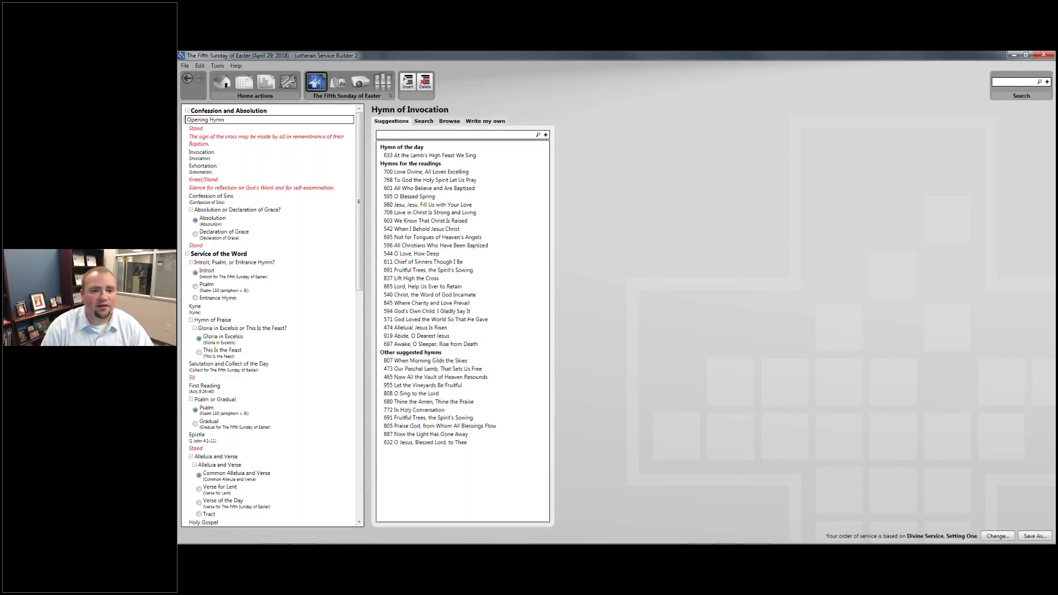
pyautogui.press('Return')
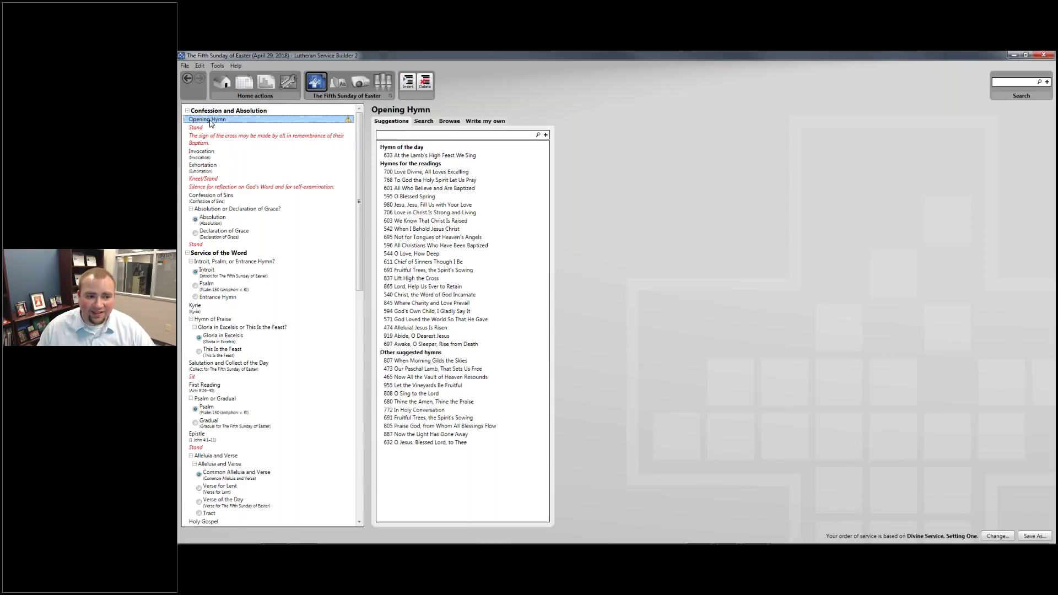
# Rename the item back to 'Hymn of Invocation'
pyautogui.click(210, 120)
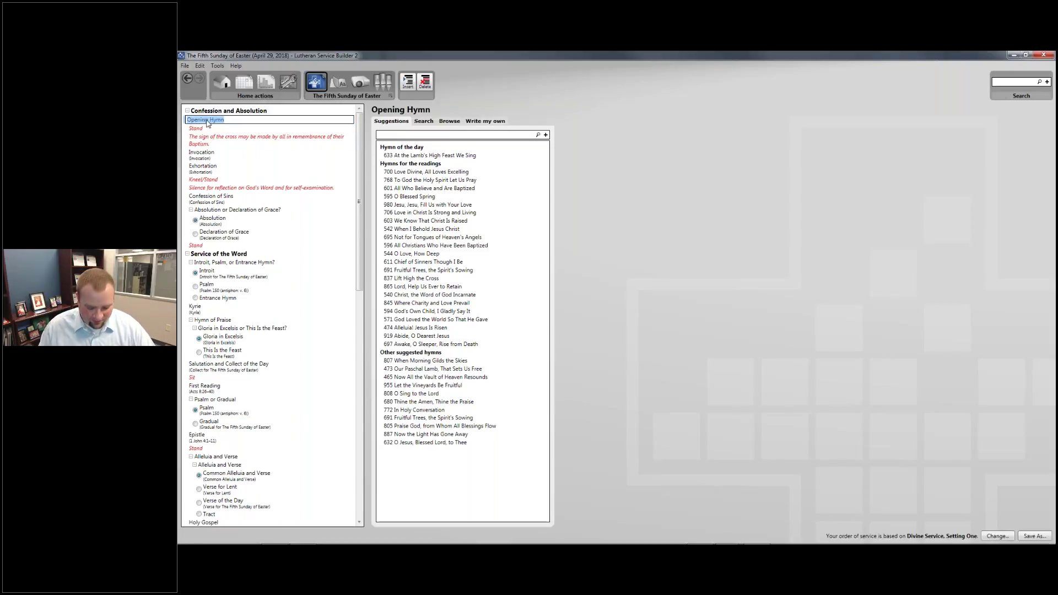
pyautogui.write('Hymn O')
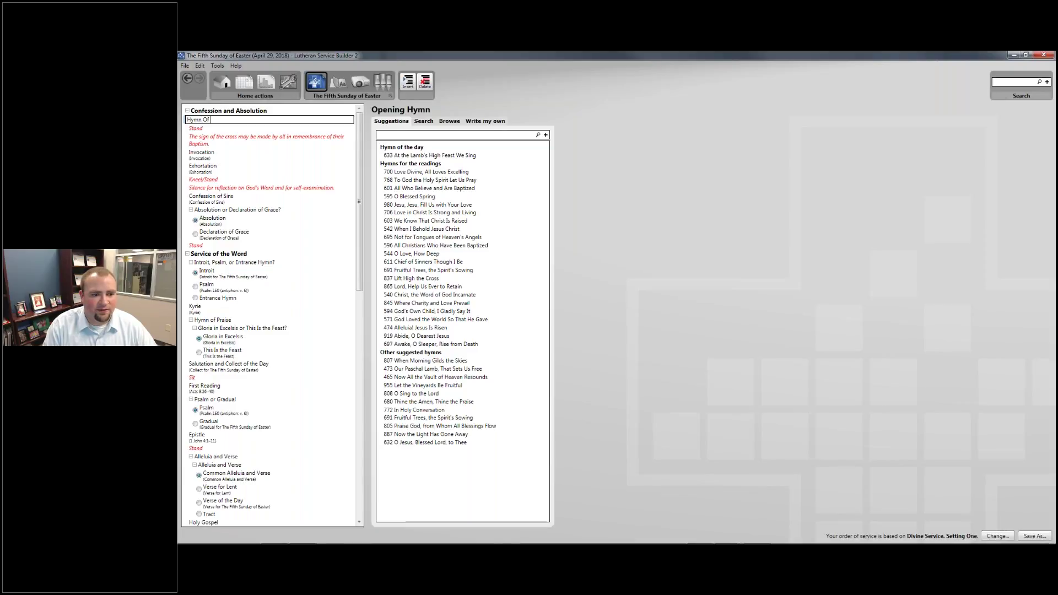
pyautogui.press('BackSpace')
pyautogui.write('of Invocation')
pyautogui.press('Return')
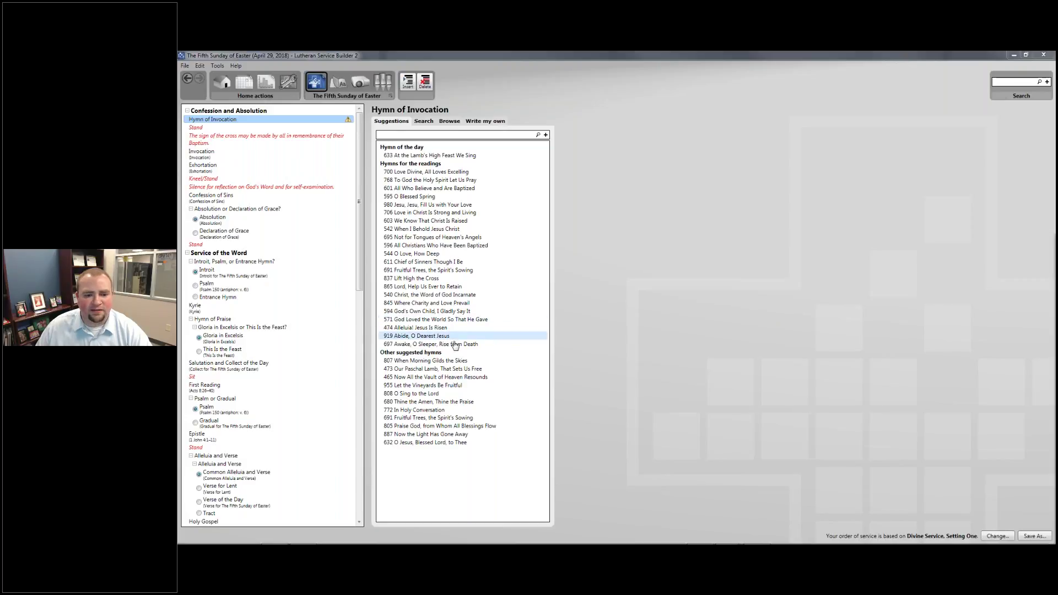
# Preview hymn 474 Alleluia! Jesus Is Risen's text and melody, then its author, tune and scripture info
pyautogui.click(428, 329)
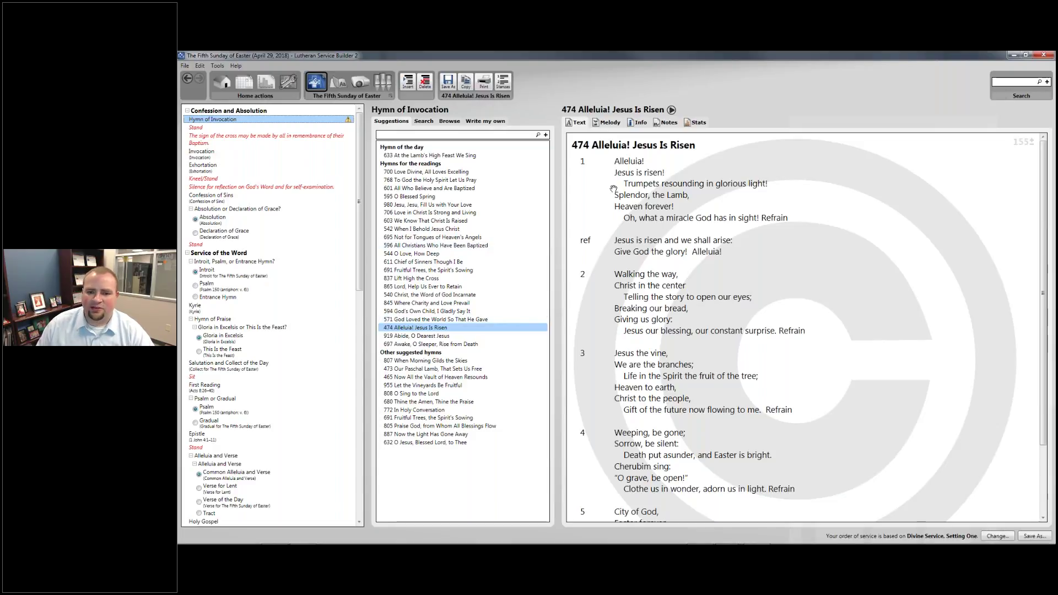
pyautogui.scroll(-5, 824, 285)
pyautogui.scroll(5, 824, 286)
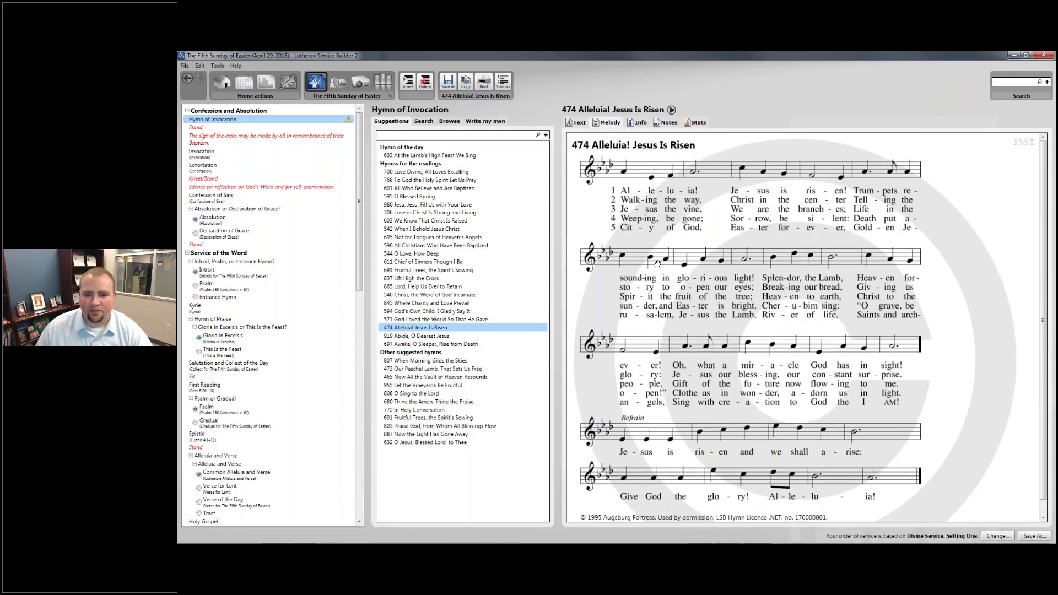
pyautogui.click(639, 124)
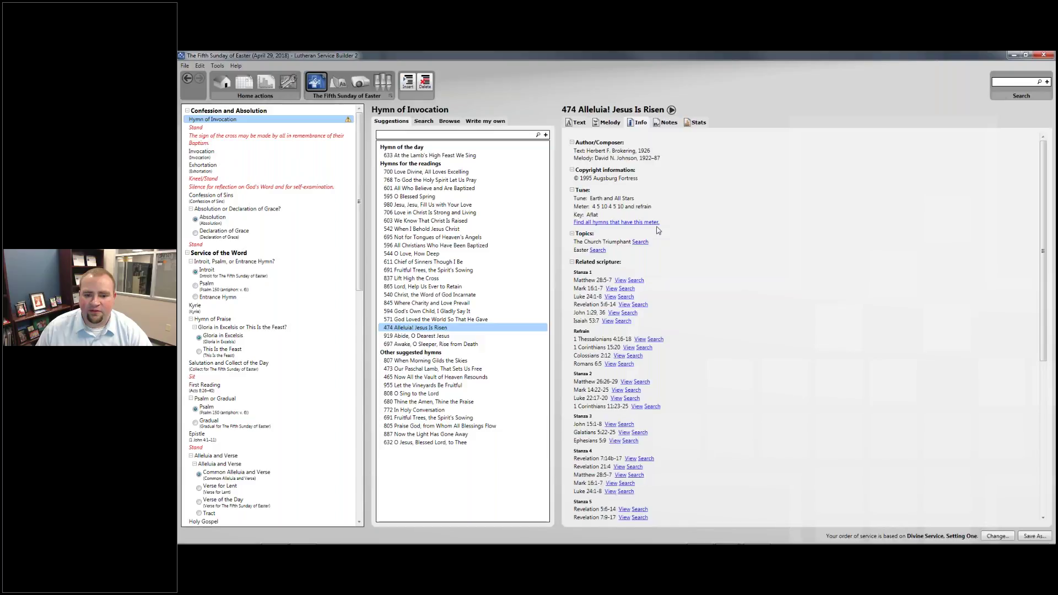
pyautogui.scroll(-10, 671, 261)
pyautogui.scroll(8, 673, 264)
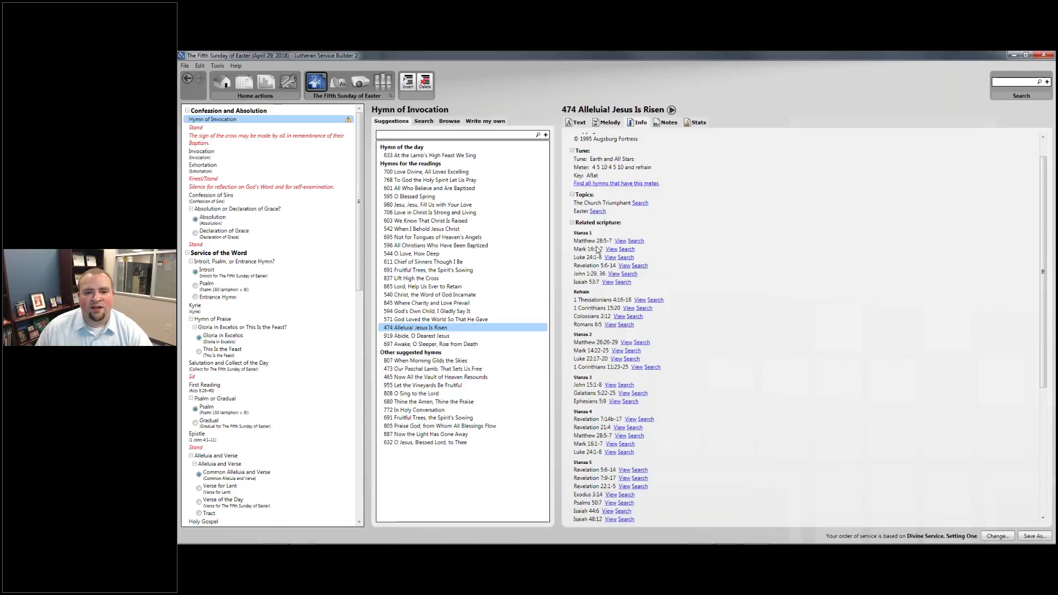
pyautogui.scroll(2, 595, 282)
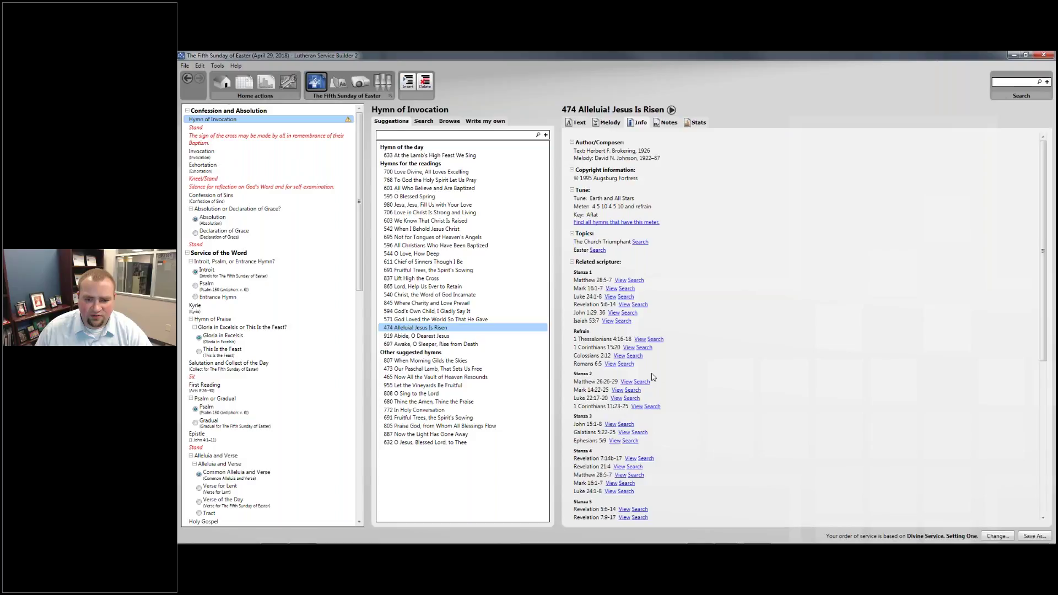
pyautogui.click(597, 250)
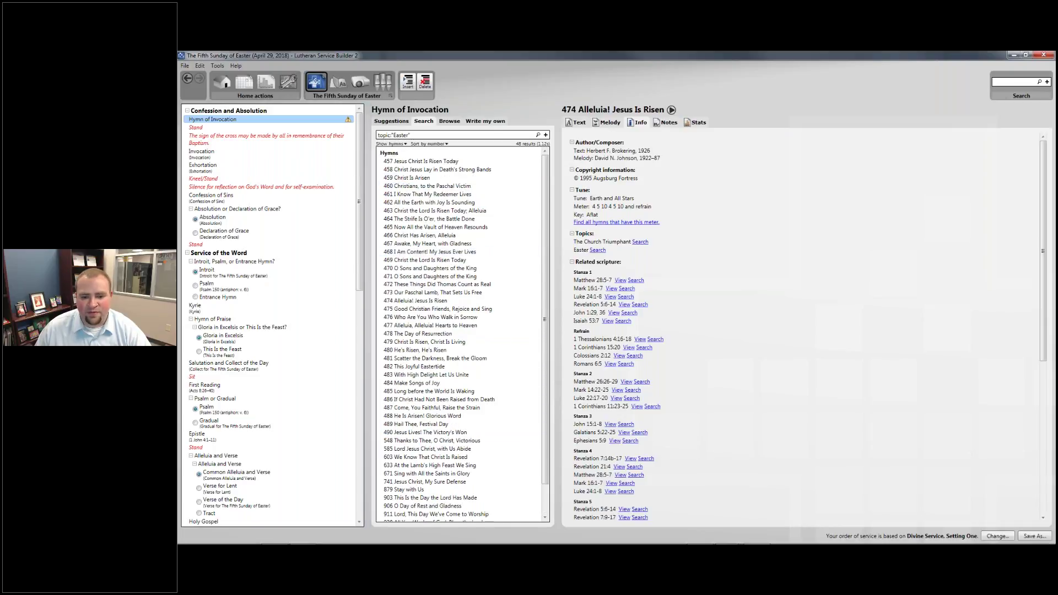
pyautogui.click(636, 281)
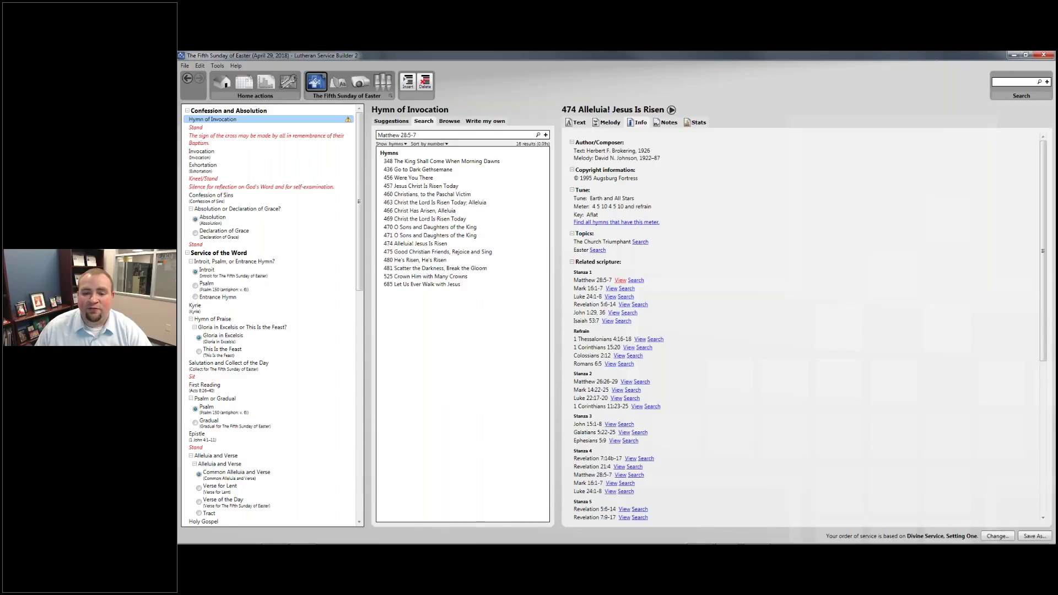
pyautogui.click(621, 281)
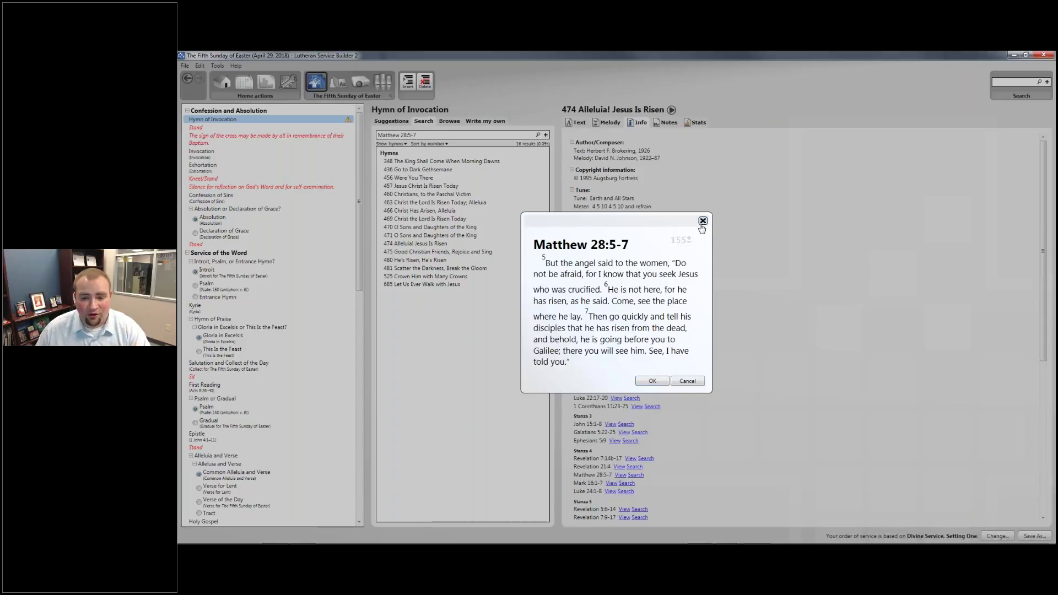
pyautogui.click(703, 221)
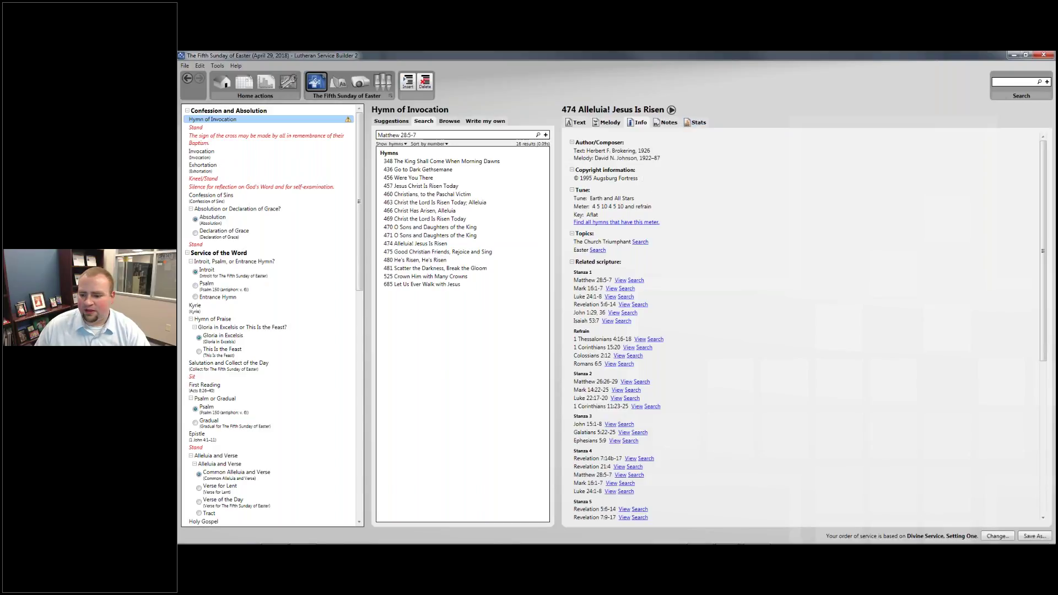
pyautogui.click(1013, 536)
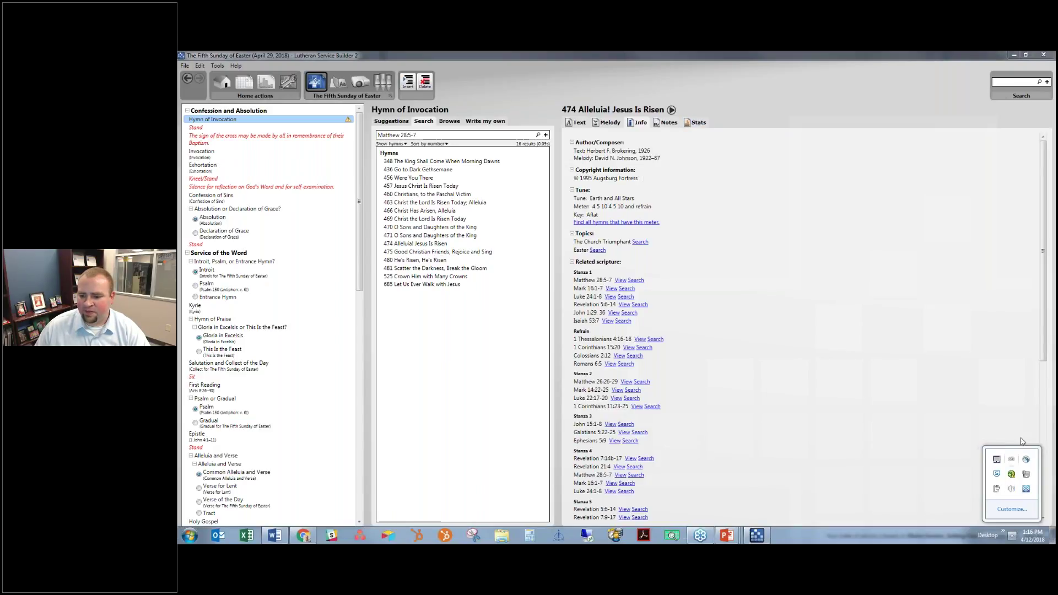
pyautogui.click(1011, 489)
pyautogui.moveTo(1016, 385)
pyautogui.mouseDown()
pyautogui.moveTo(1013, 375)
pyautogui.moveTo(1013, 388)
pyautogui.mouseUp()
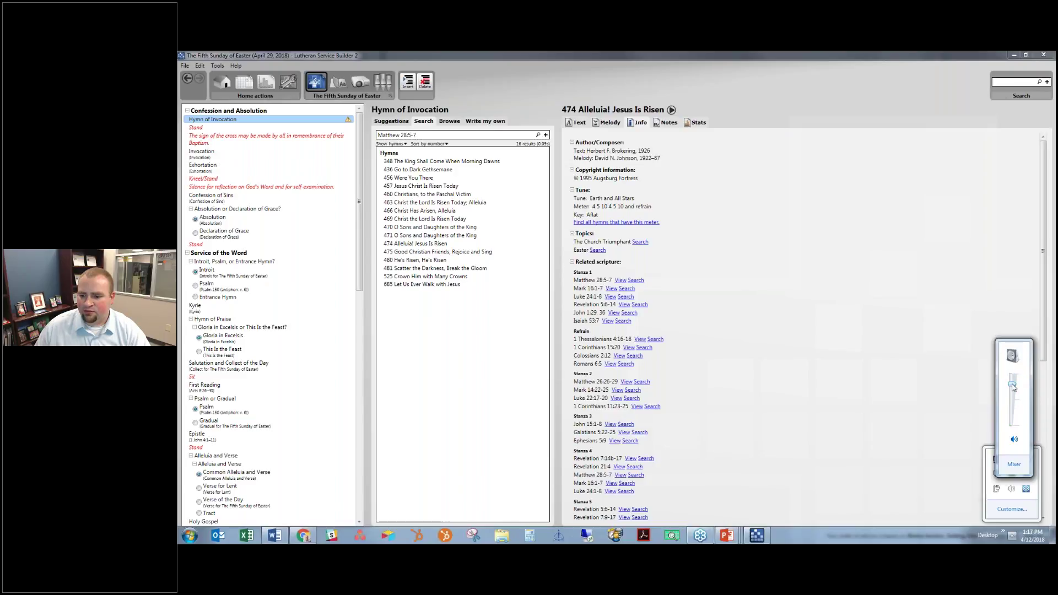
pyautogui.click(776, 327)
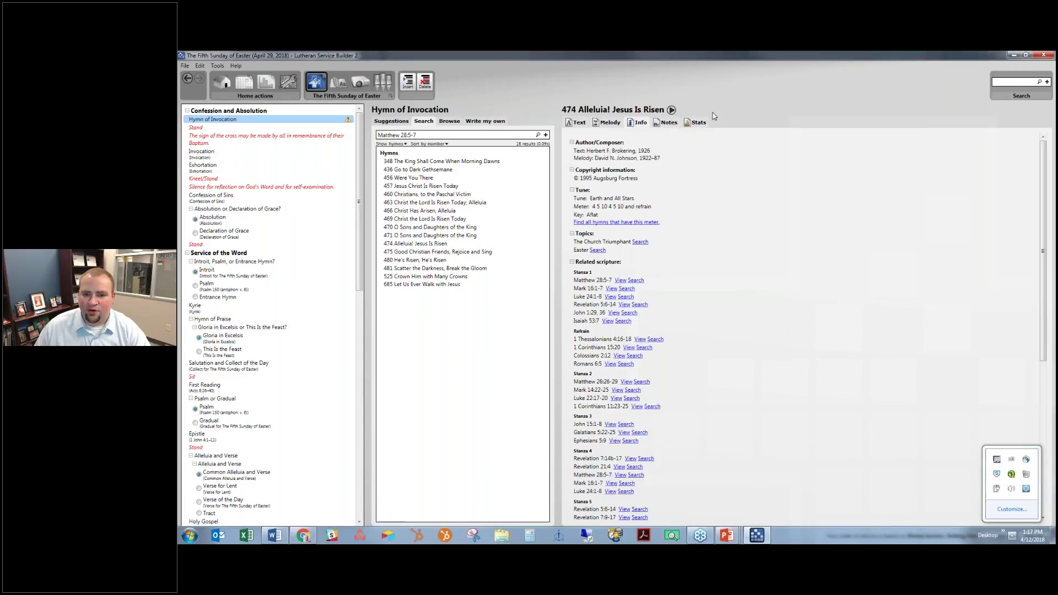
pyautogui.click(672, 111)
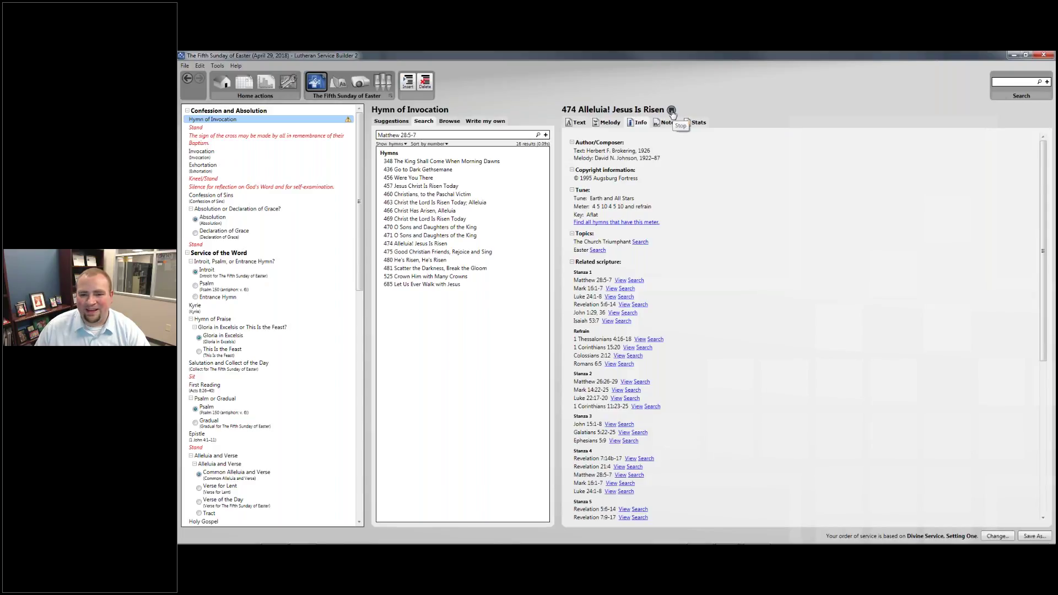
pyautogui.click(672, 111)
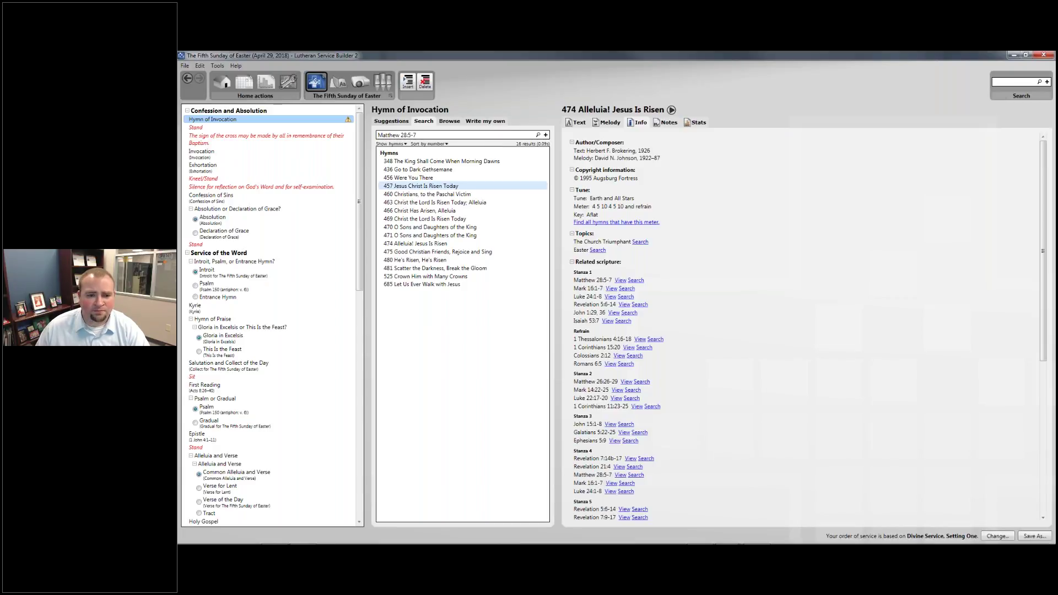
# Drag hymn 474 Alleluia! Jesus Is Risen from Suggestions onto the Hymn of Invocation
pyautogui.click(384, 123)
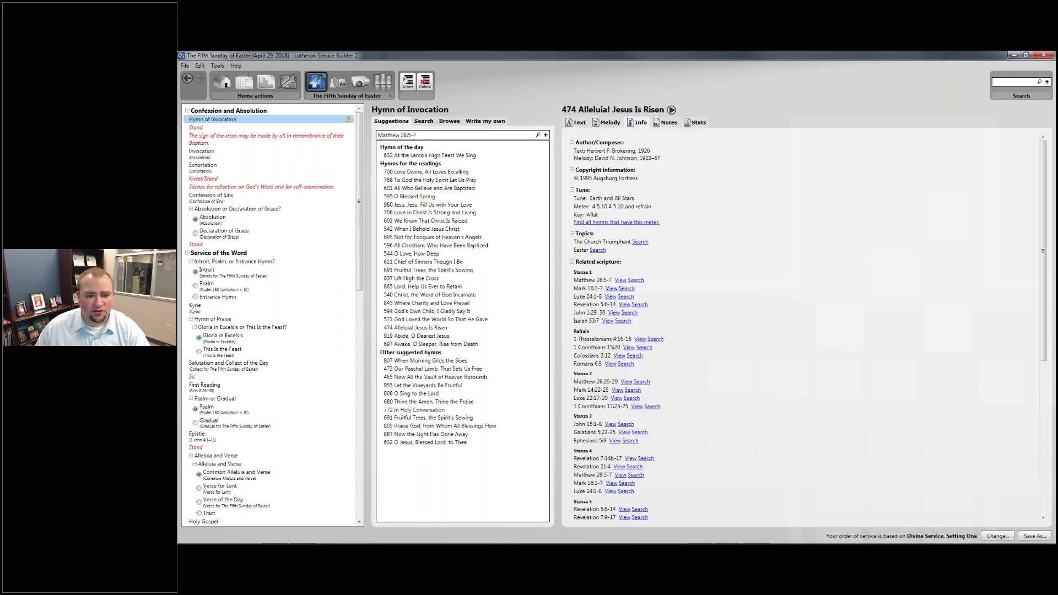
pyautogui.click(407, 329)
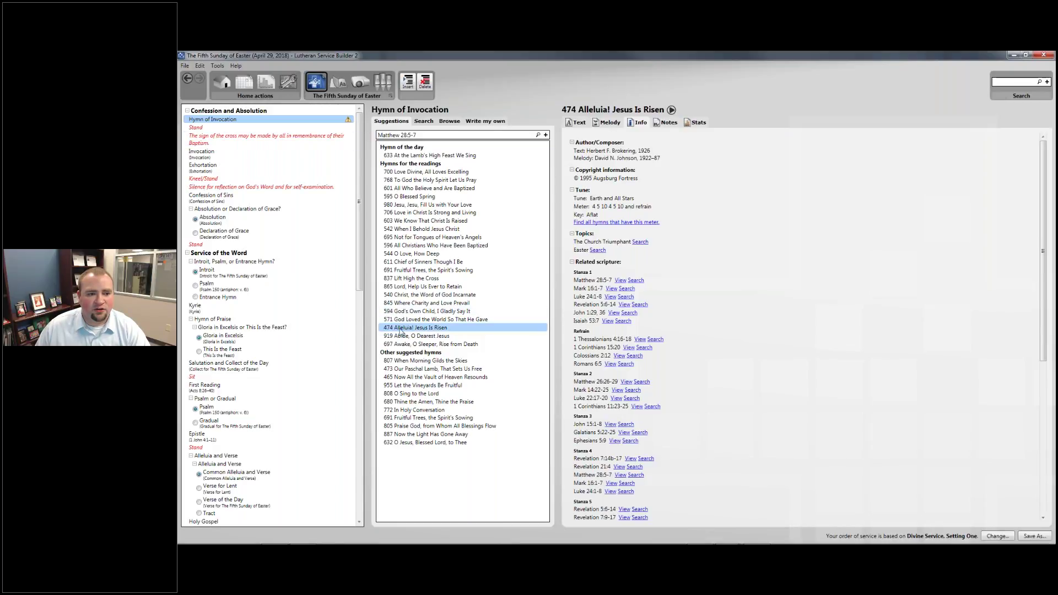
pyautogui.moveTo(415, 332); pyautogui.dragTo(284, 120)
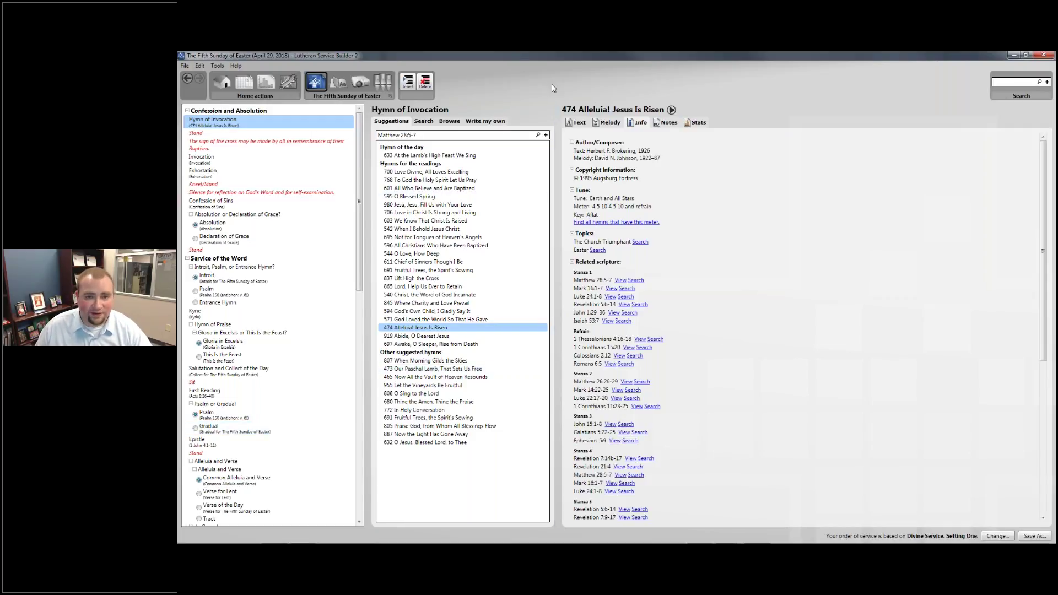
# Check the Matthew 28:5-7 hymn search results, then open the Stand rubric
pyautogui.click(423, 121)
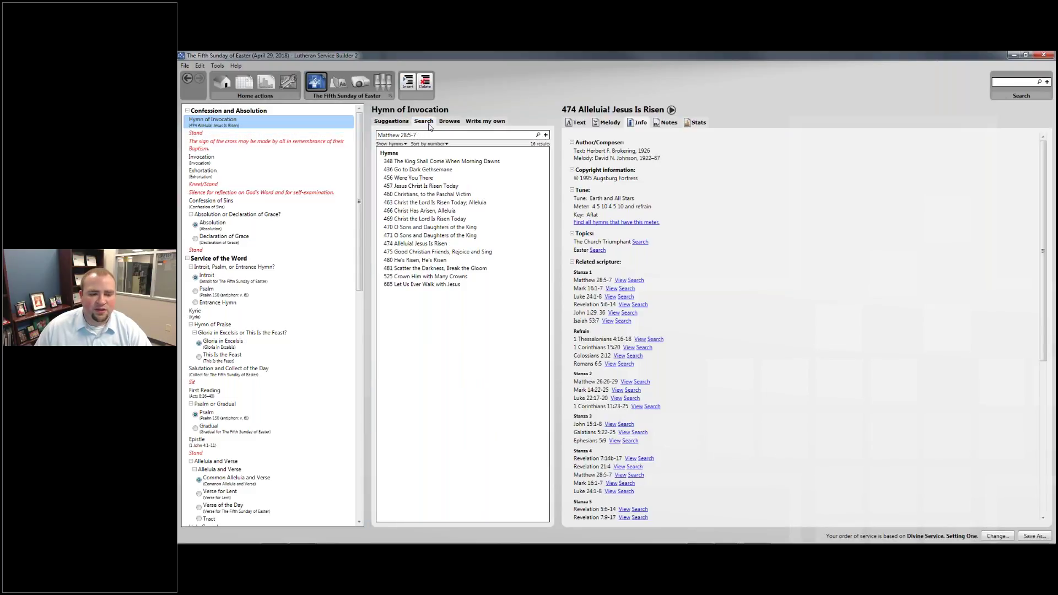
pyautogui.click(391, 121)
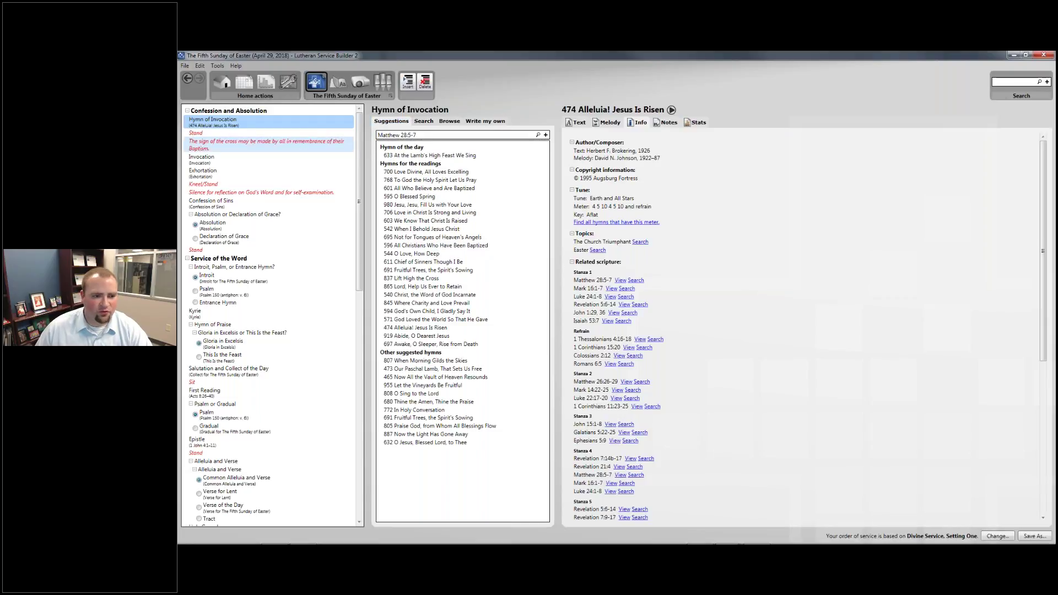
pyautogui.click(214, 135)
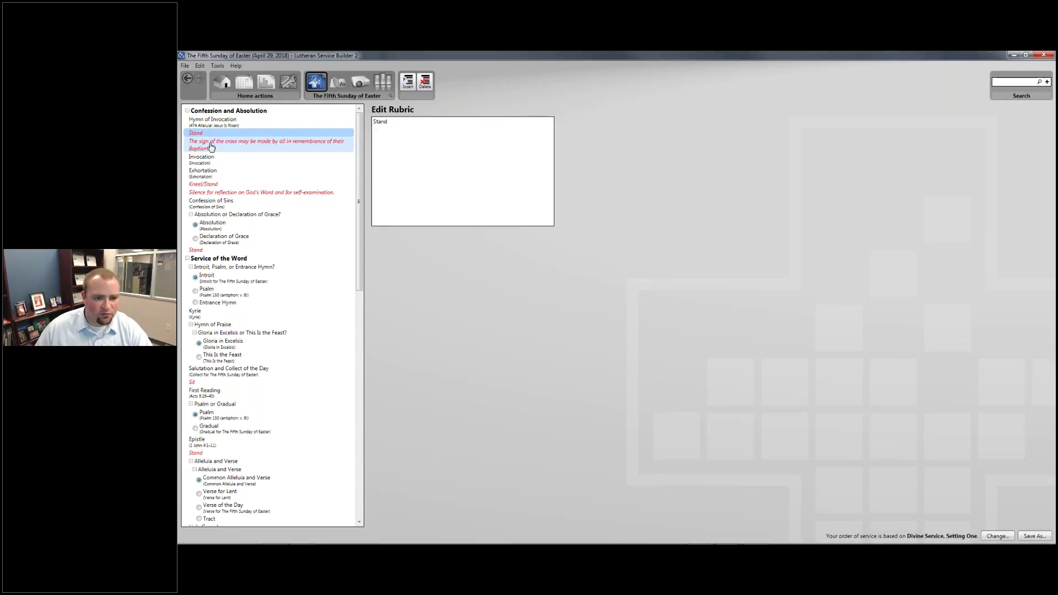
# Delete the sign-of-the-cross rubric and review the Invocation and Exhortation texts
pyautogui.click(230, 146)
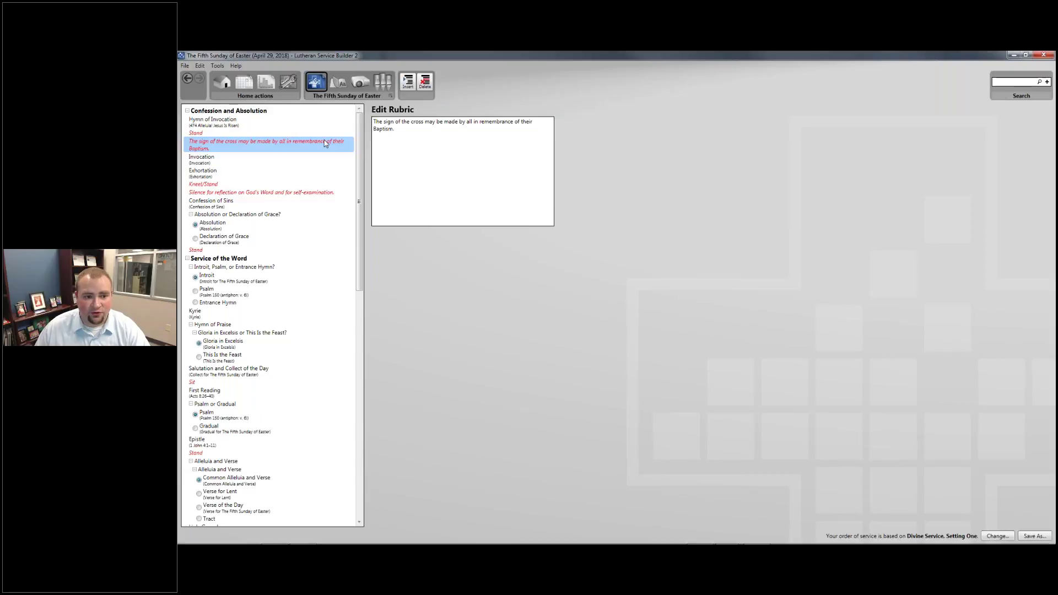
pyautogui.rightClick(325, 143)
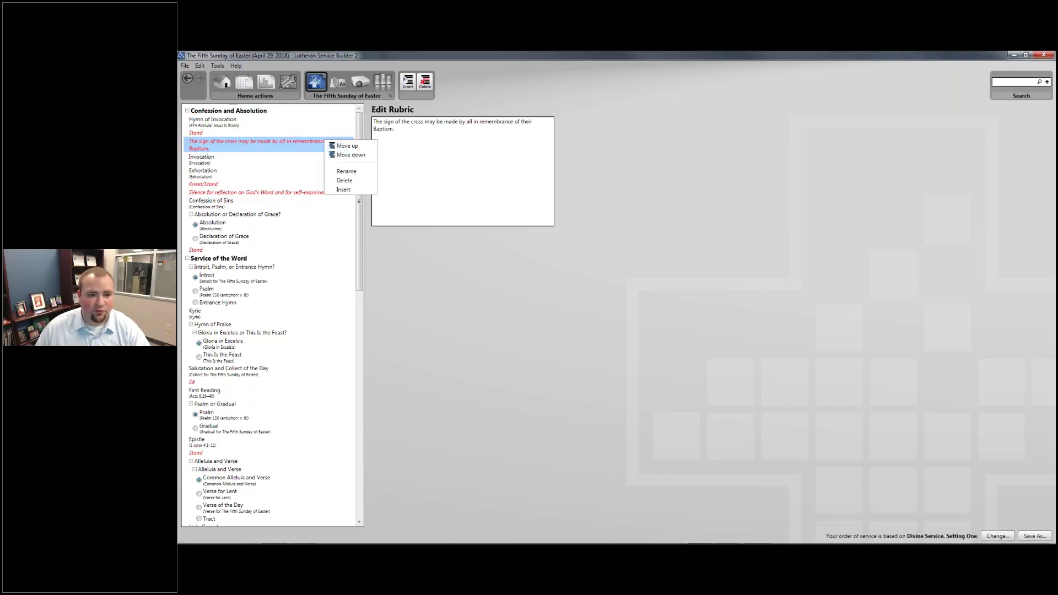
pyautogui.click(344, 180)
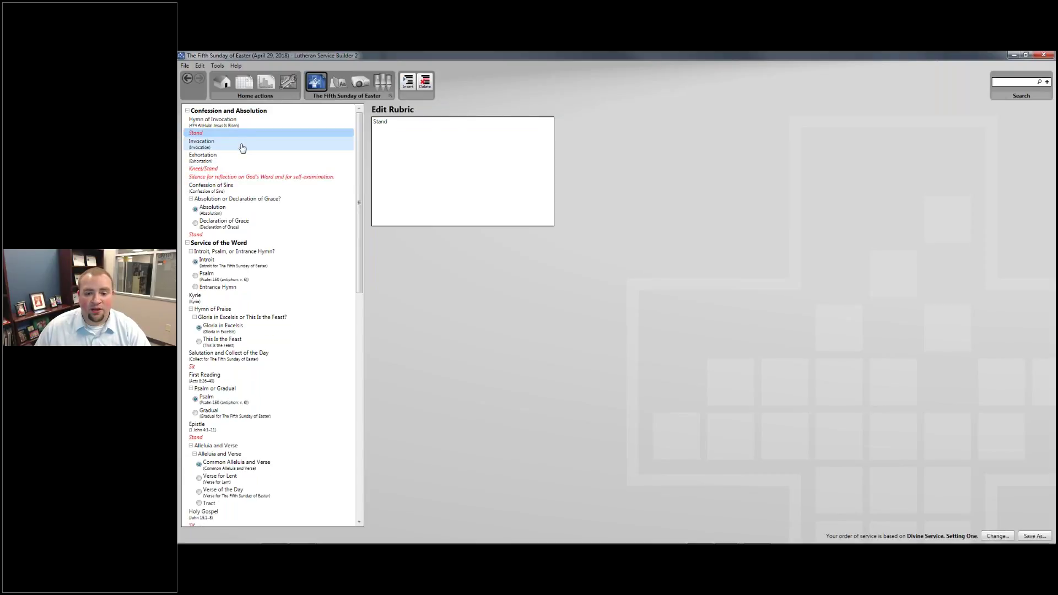
pyautogui.click(242, 146)
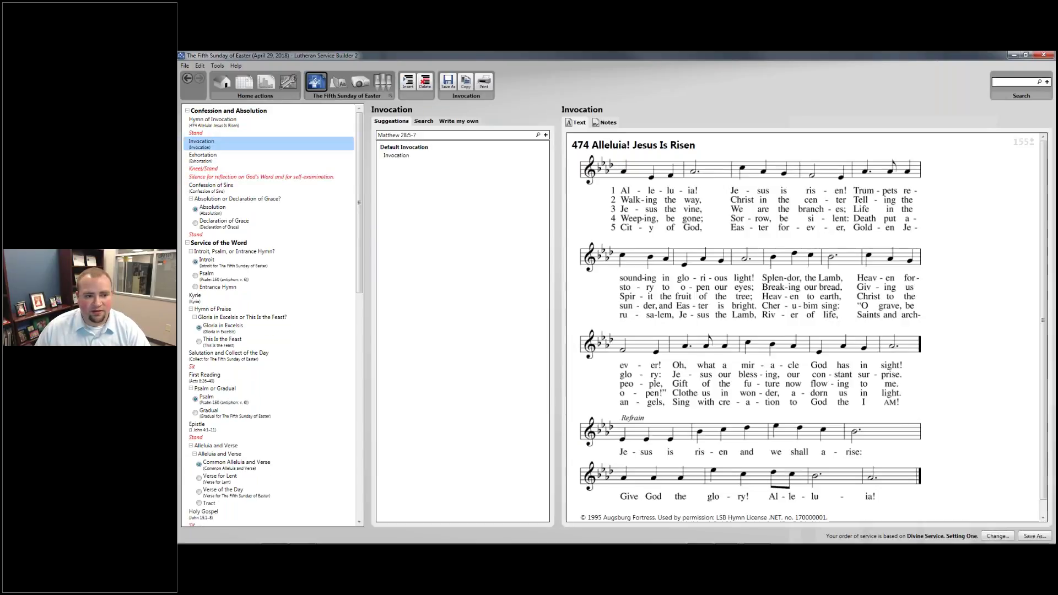
pyautogui.click(307, 155)
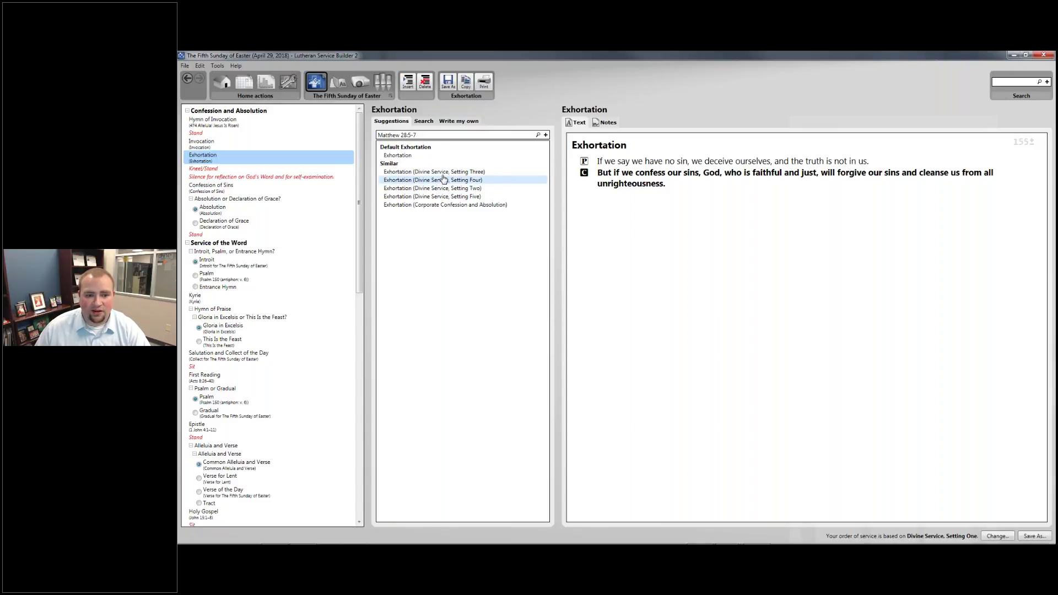
# Delete the silence-for-reflection rubric so Kneel/Stand leads into Confession of Sins
pyautogui.click(248, 169)
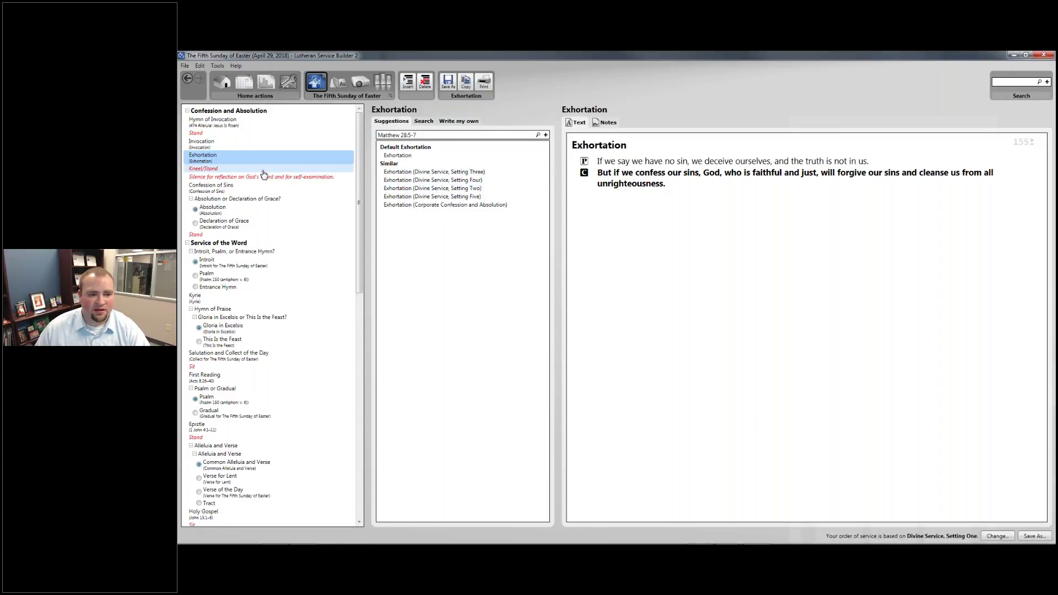
pyautogui.click(216, 177)
pyautogui.rightClick(225, 177)
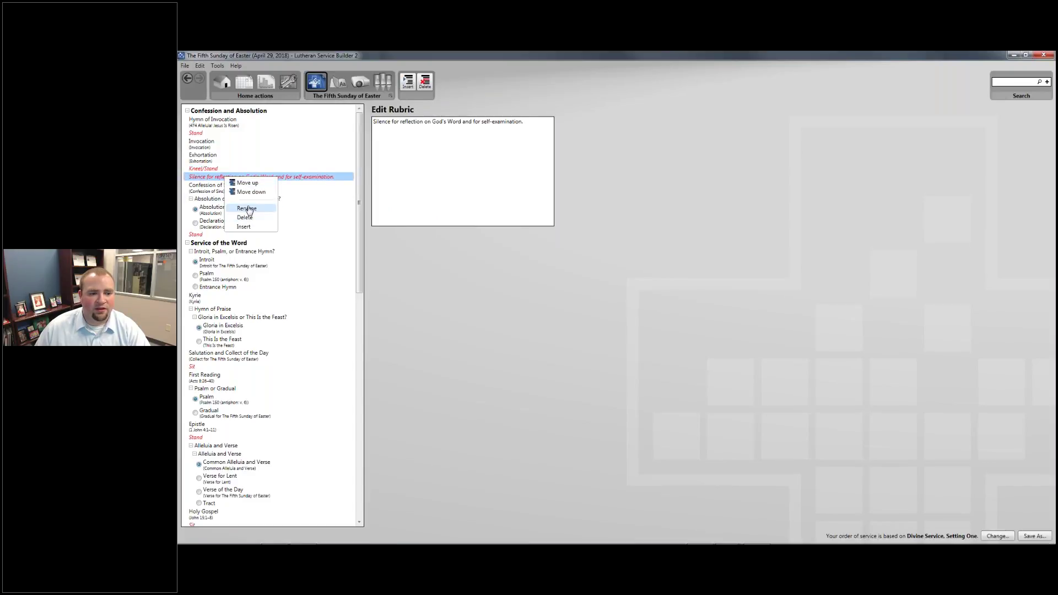
pyautogui.click(246, 218)
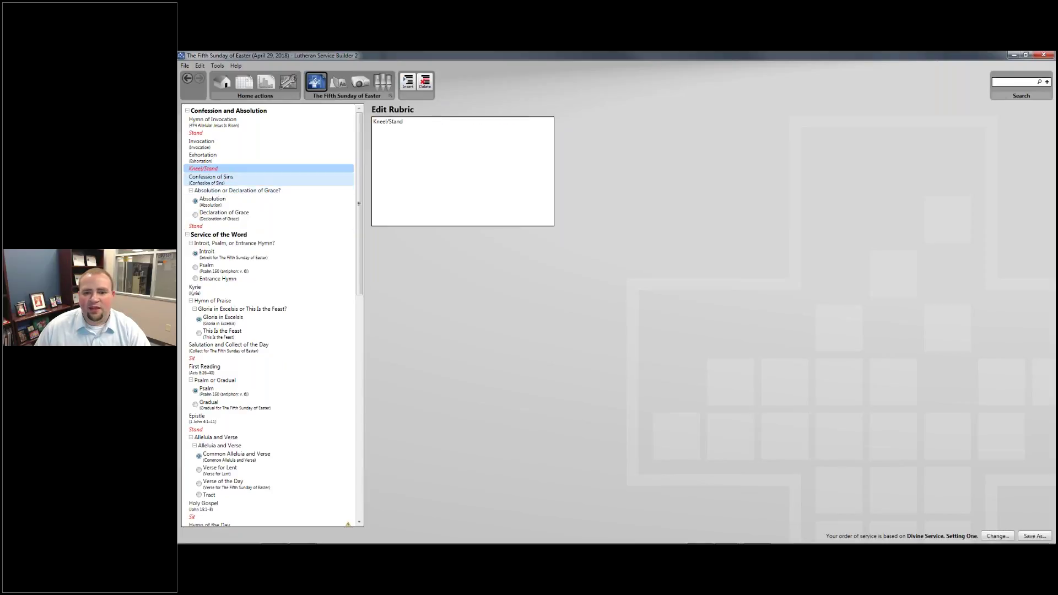
pyautogui.click(211, 178)
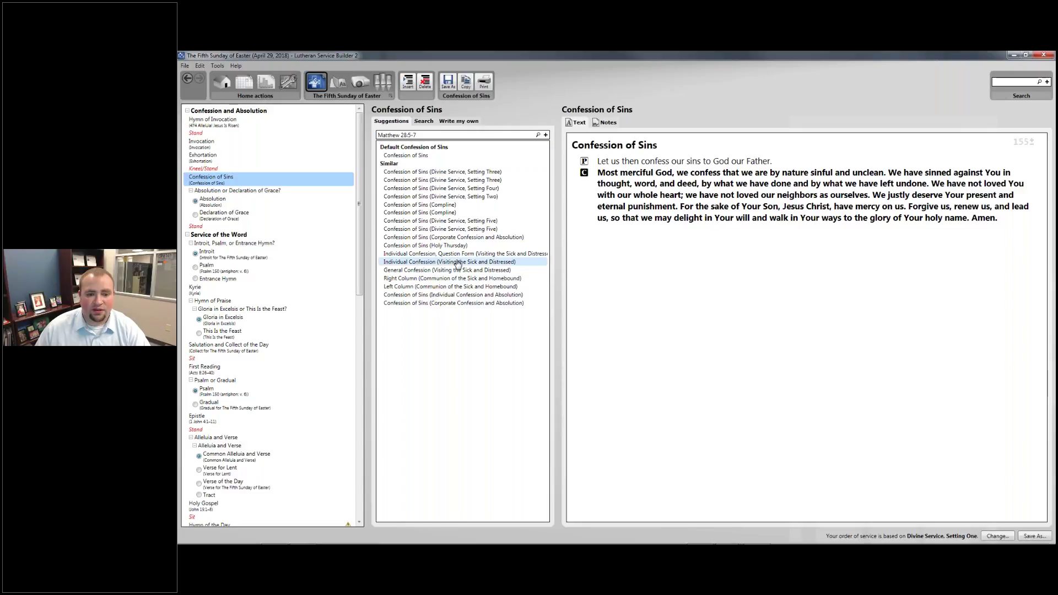
# Preview Declaration of Grace, reselect Absolution, and collapse the Absolution or Declaration of Grace group
pyautogui.press('Down')
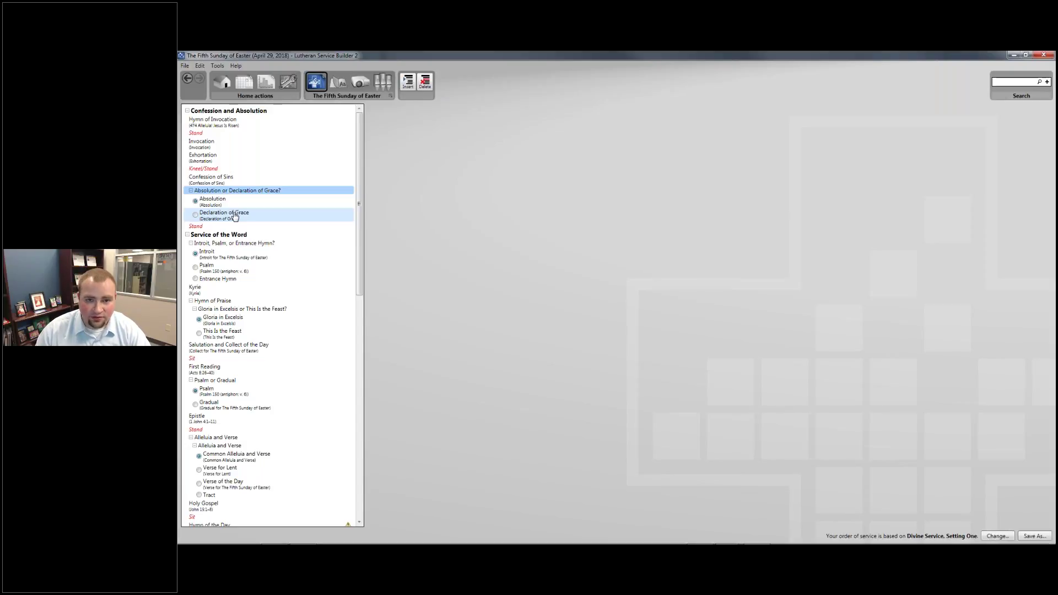
pyautogui.click(234, 215)
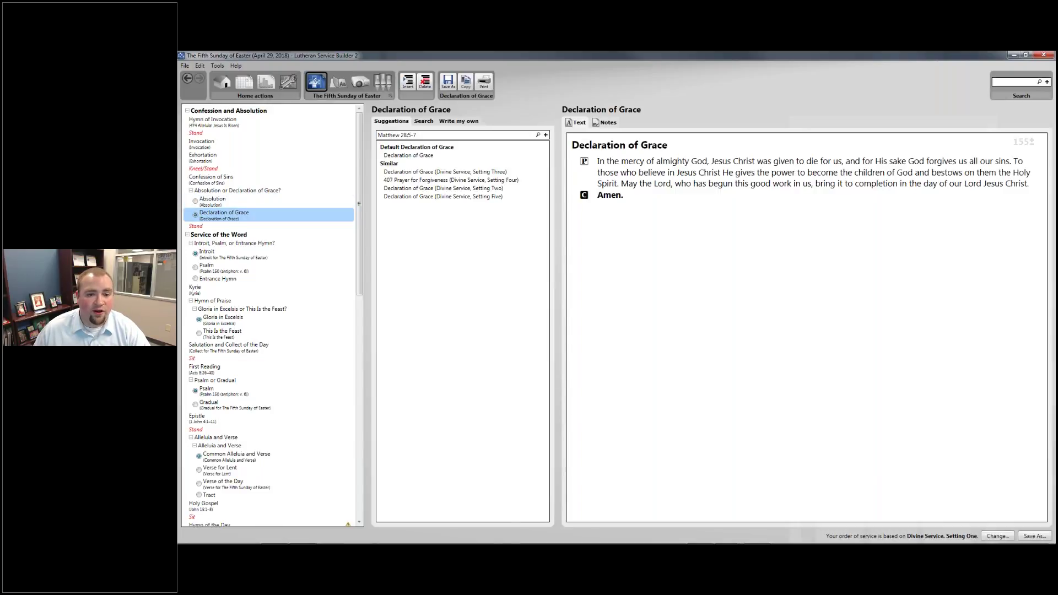
pyautogui.click(232, 205)
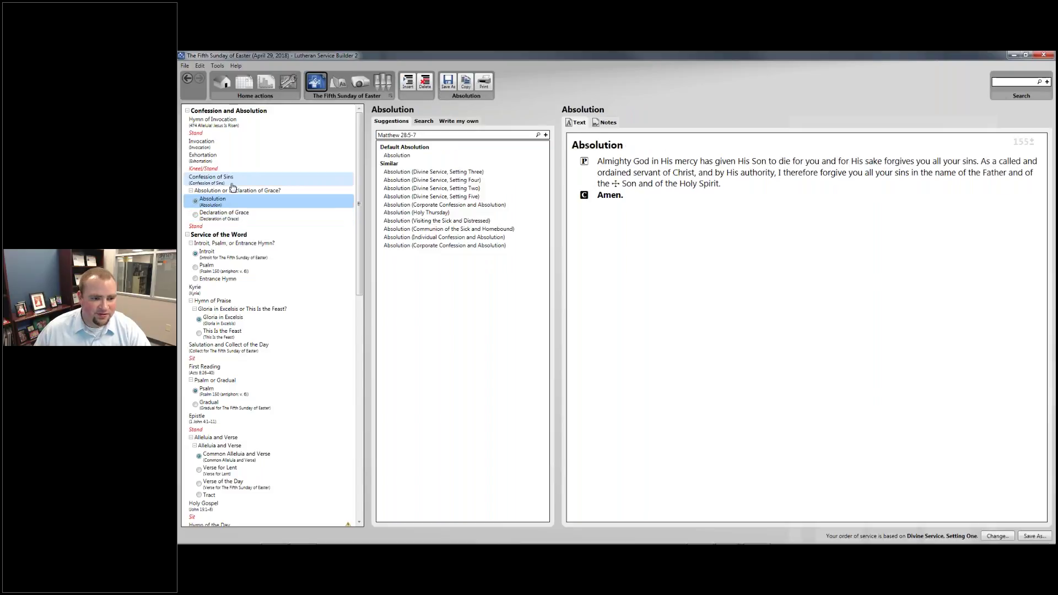
pyautogui.click(190, 191)
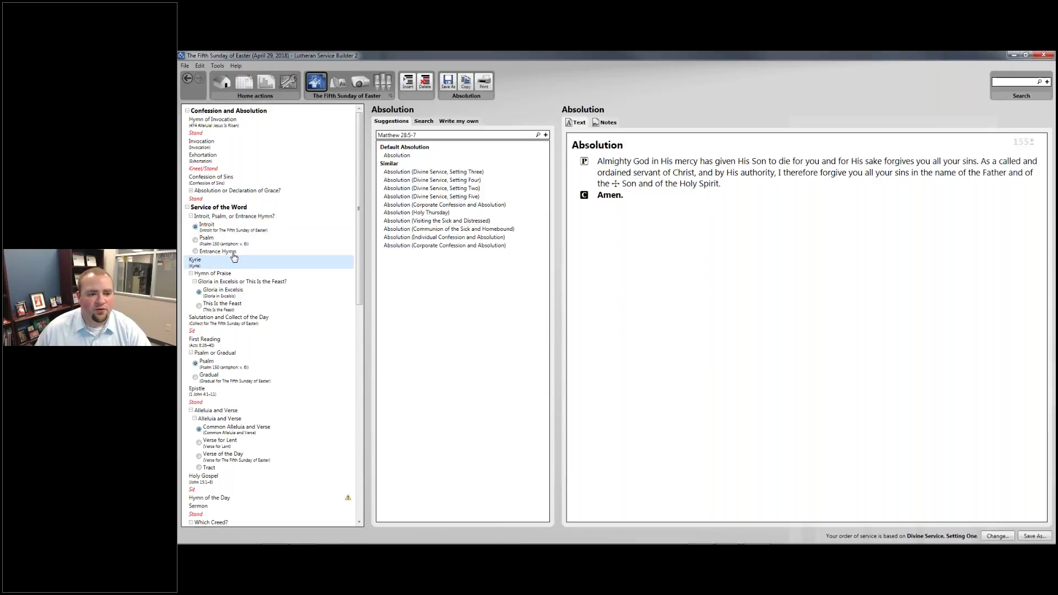
# Review the Introit, Kyrie and Gloria, choosing This Is the Feast as the hymn of praise
pyautogui.click(232, 230)
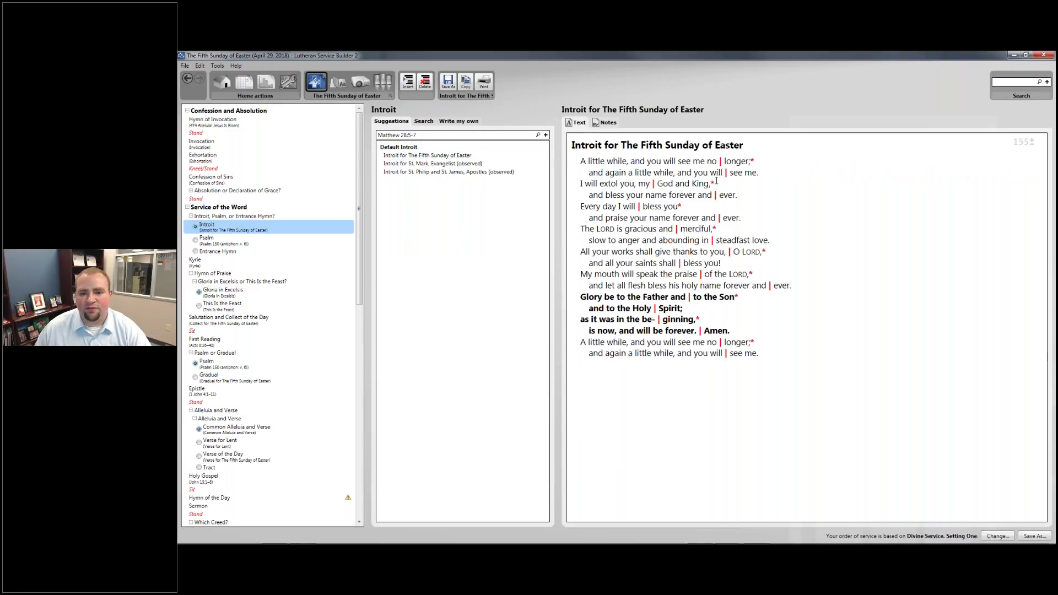
pyautogui.click(251, 263)
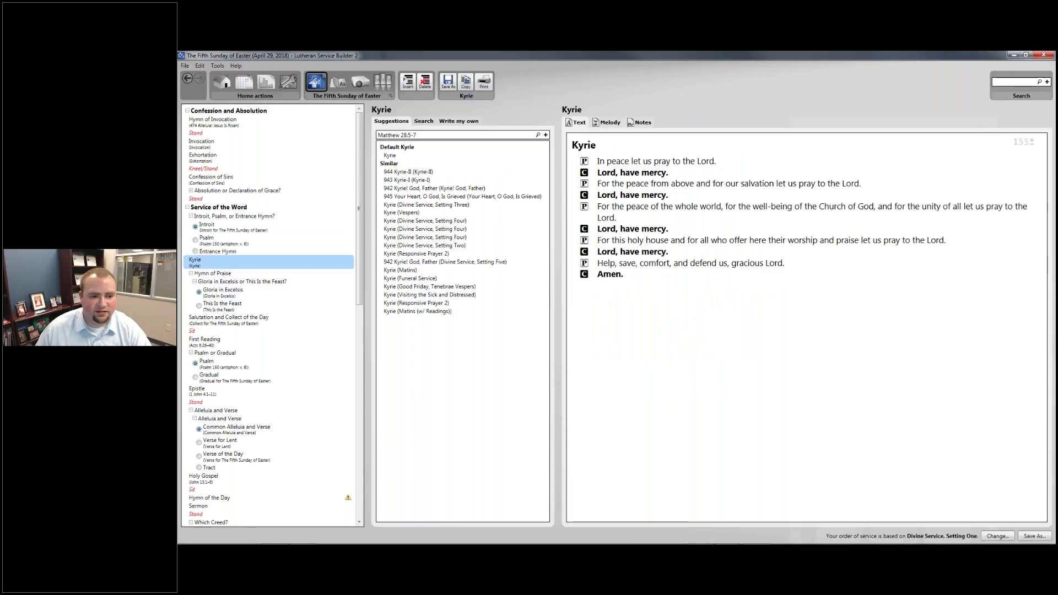
pyautogui.click(250, 282)
pyautogui.click(243, 289)
pyautogui.click(239, 304)
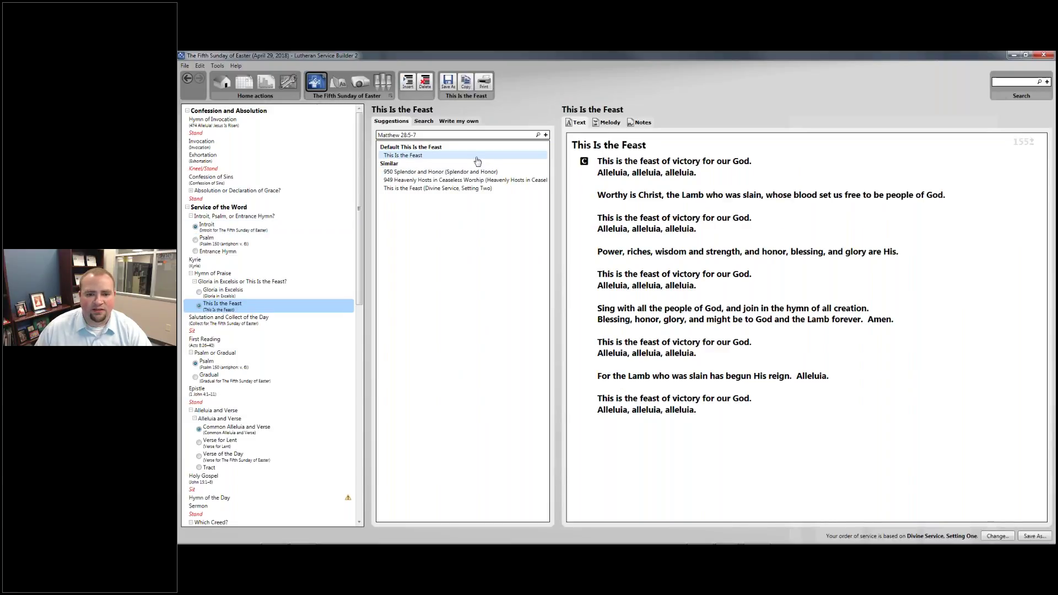
pyautogui.scroll(-1, 263, 297)
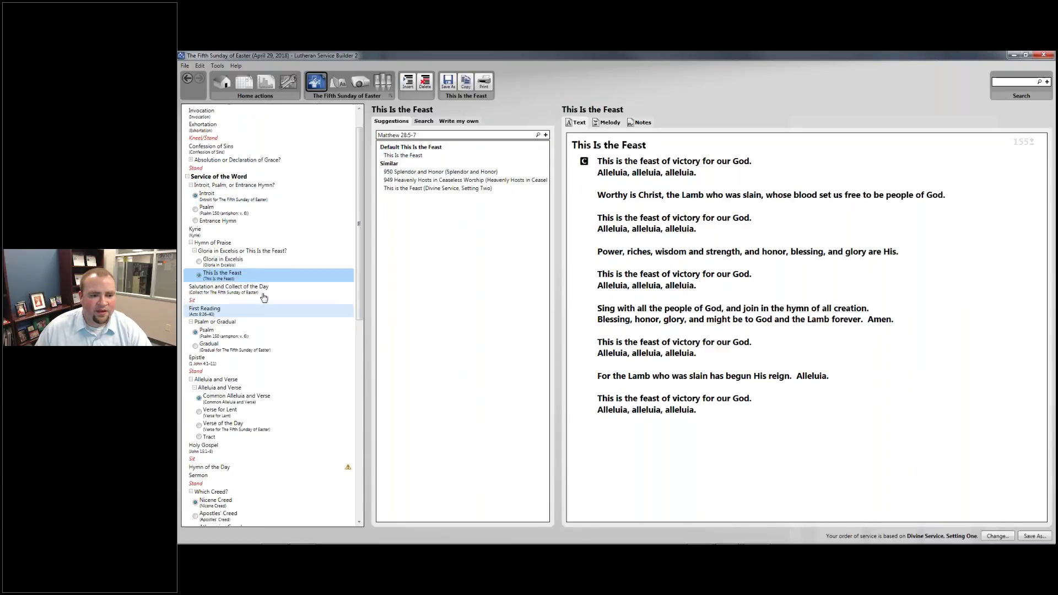
# Review the Collect and Acts 8:26–40, use the Gradual, and show Epistle 1 John 4:1–11
pyautogui.click(278, 291)
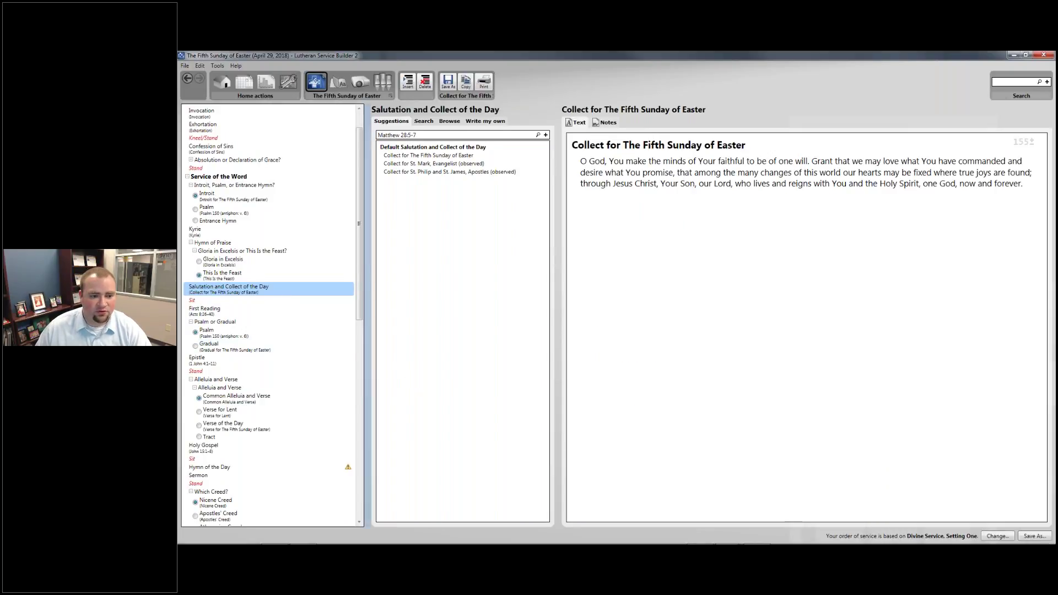
pyautogui.scroll(-3, 254, 226)
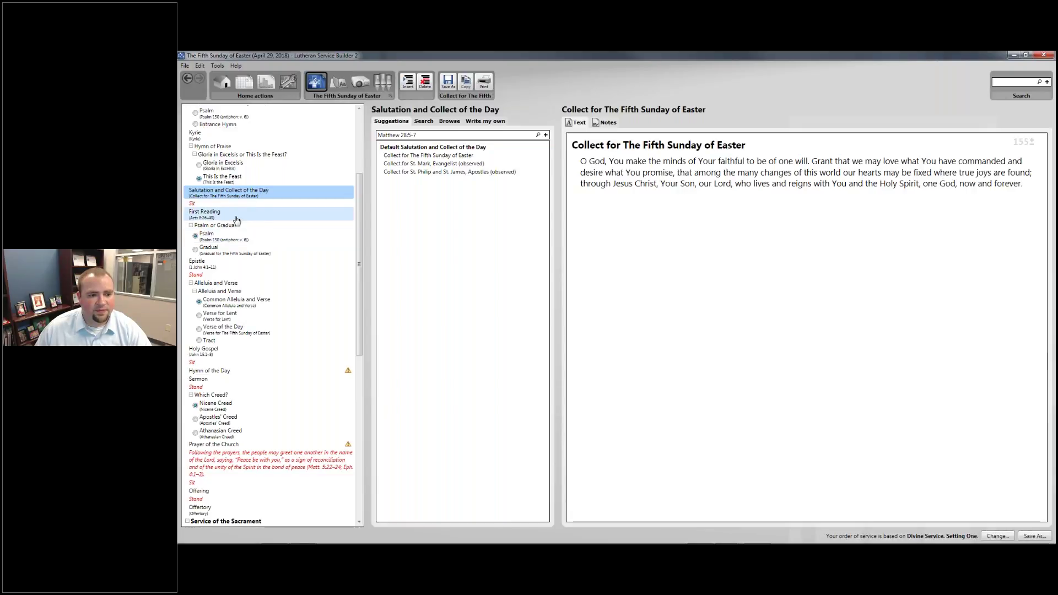
pyautogui.click(237, 216)
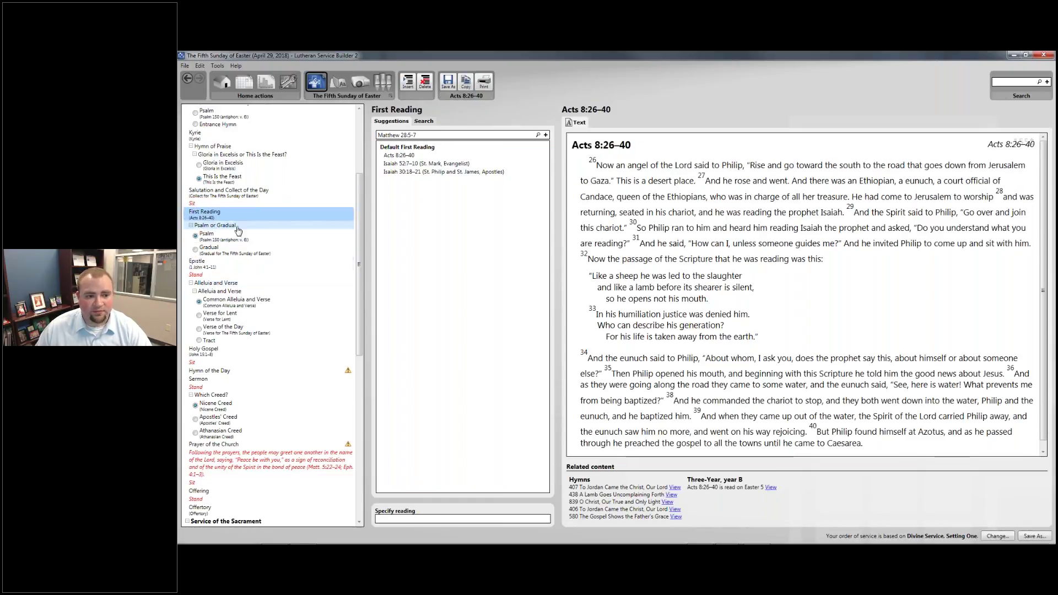
pyautogui.click(201, 249)
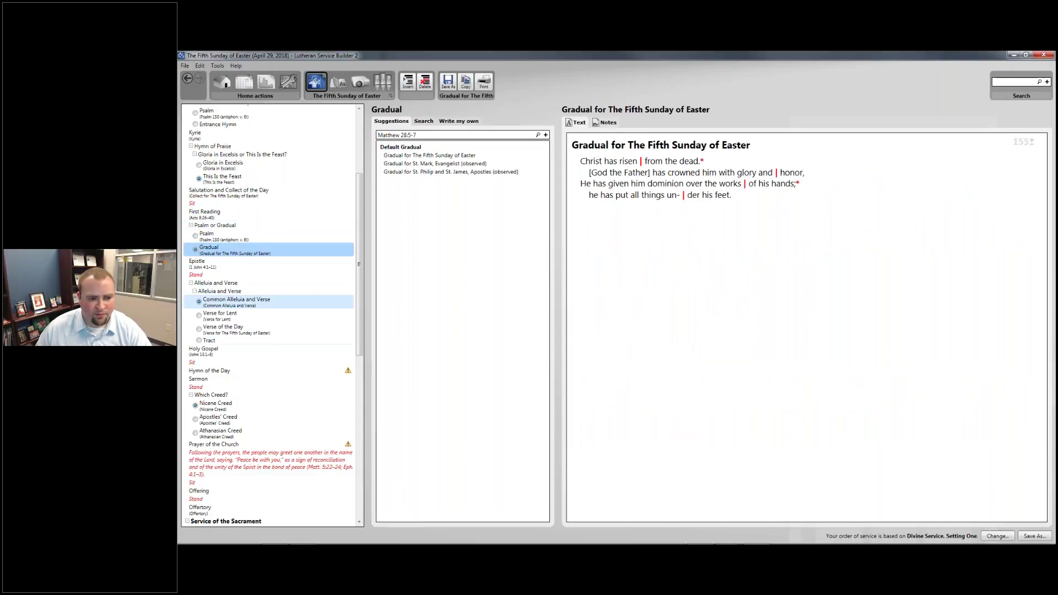
pyautogui.click(247, 265)
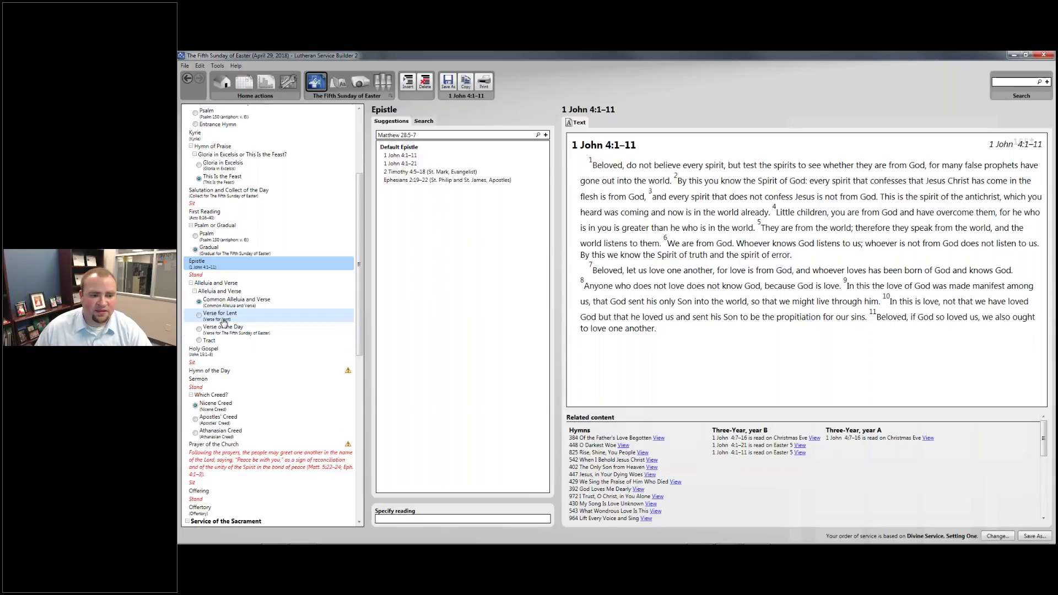
# Compare the Verse for Lent with the Verse of the Day and choose the Verse of the Day
pyautogui.click(223, 323)
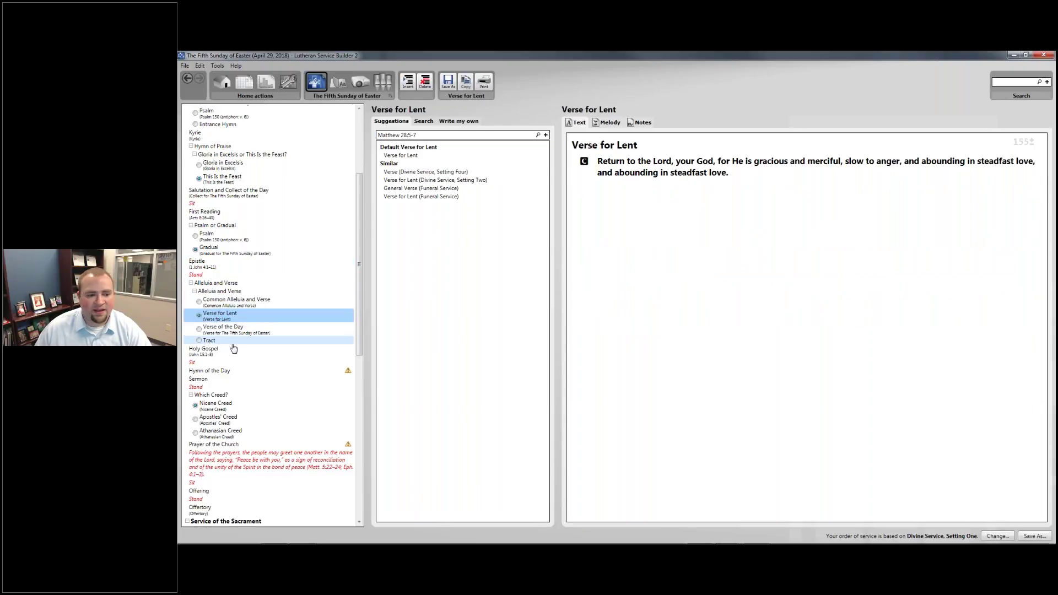
pyautogui.click(236, 329)
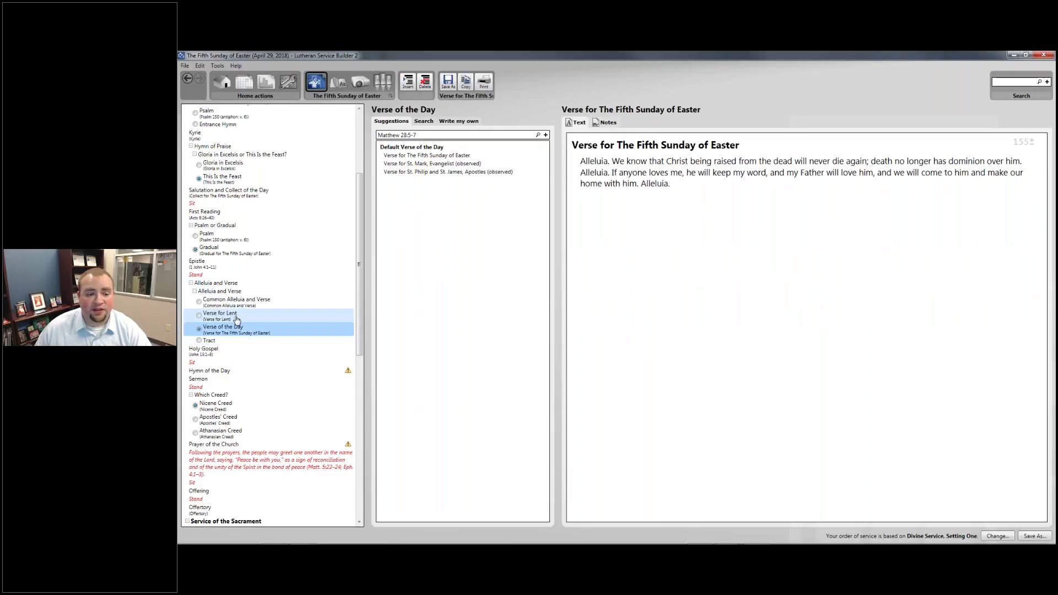
pyautogui.click(236, 318)
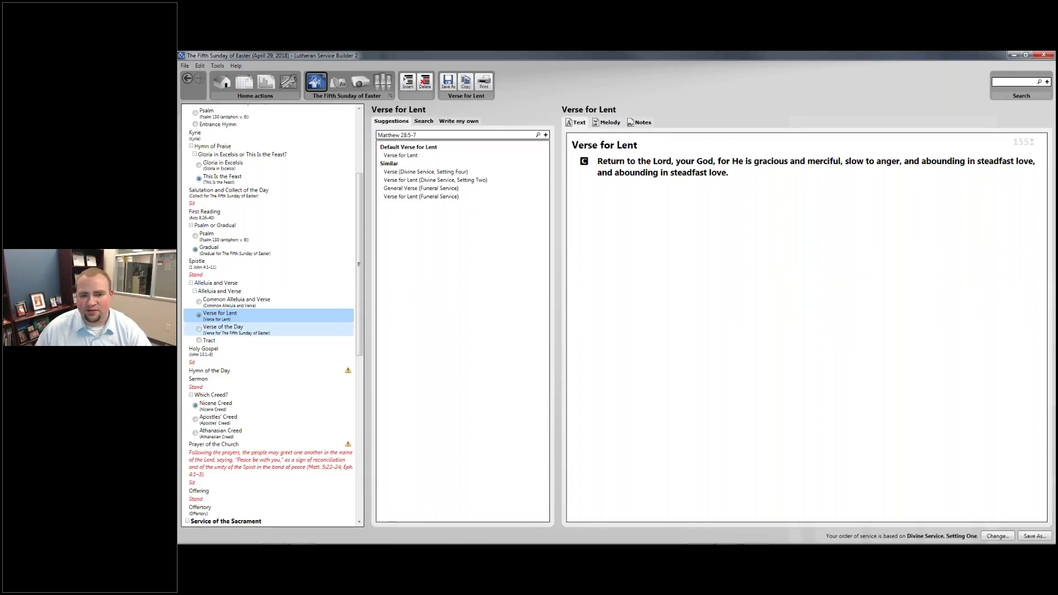
pyautogui.moveTo(732, 173); pyautogui.dragTo(722, 161)
pyautogui.moveTo(649, 171); pyautogui.dragTo(607, 172)
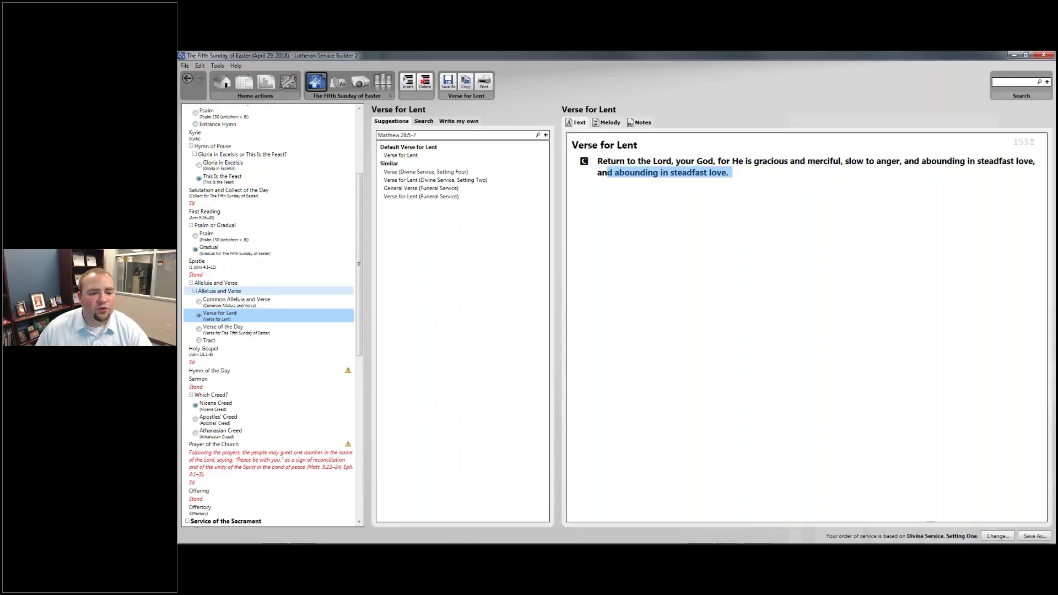
pyautogui.click(232, 331)
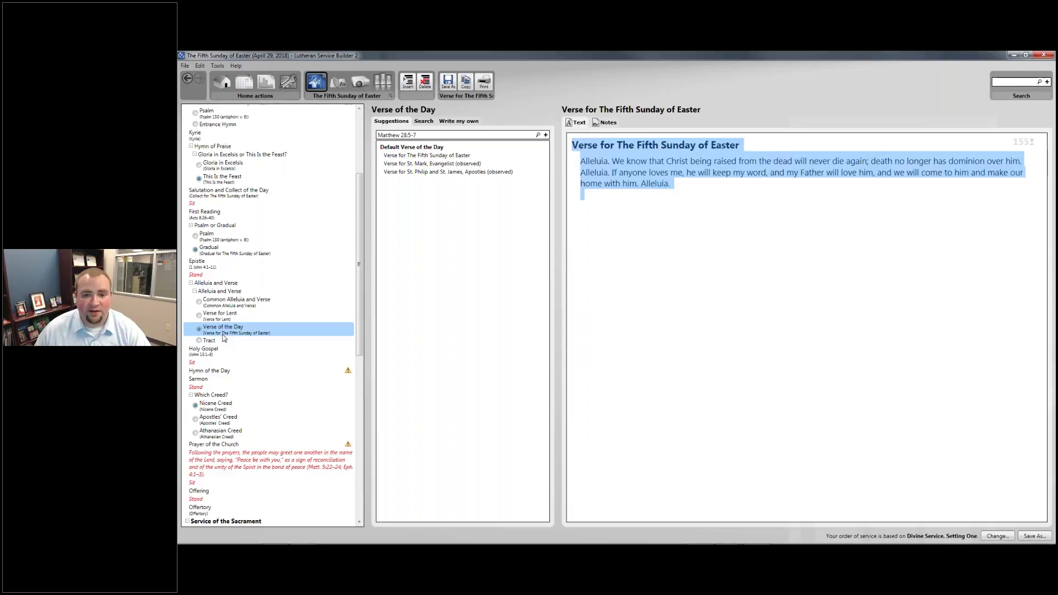
# Keep the verse's original name and show the Sit rubric after the Gospel, John 15:1–8
pyautogui.click(228, 329)
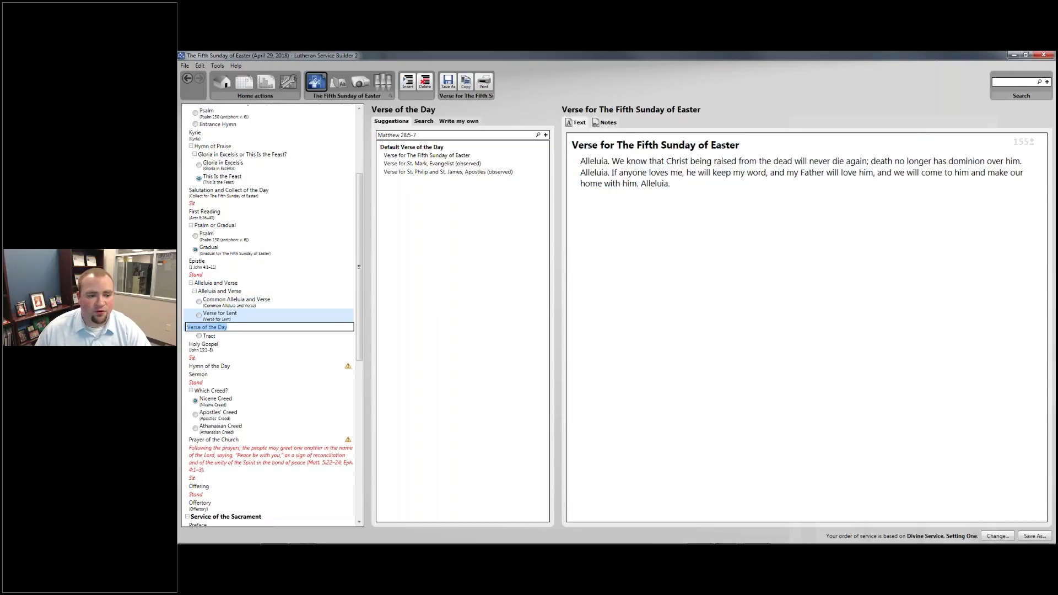
pyautogui.press('Return')
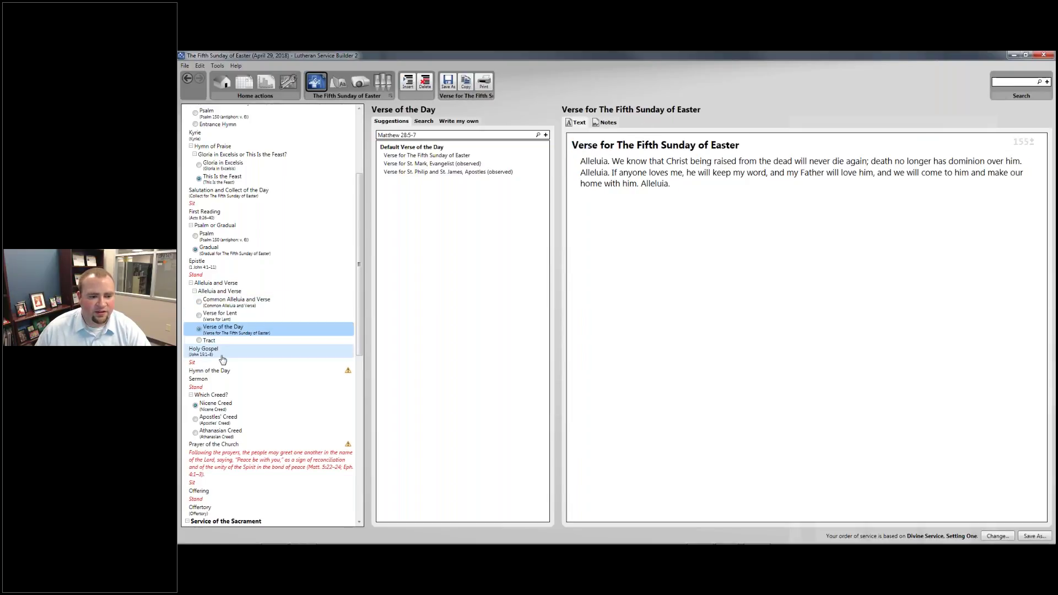
pyautogui.click(223, 358)
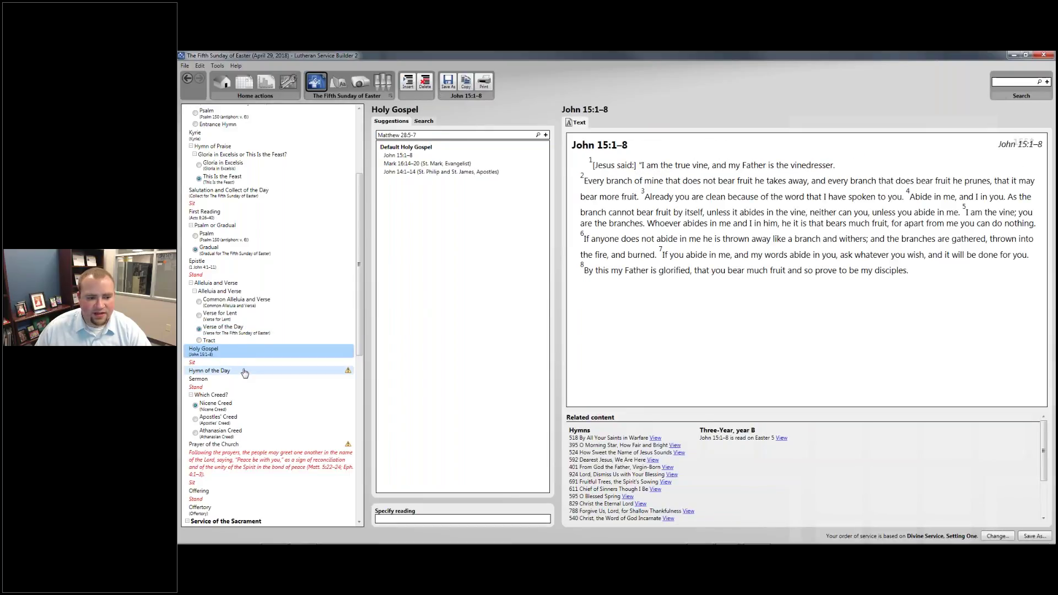
pyautogui.click(242, 362)
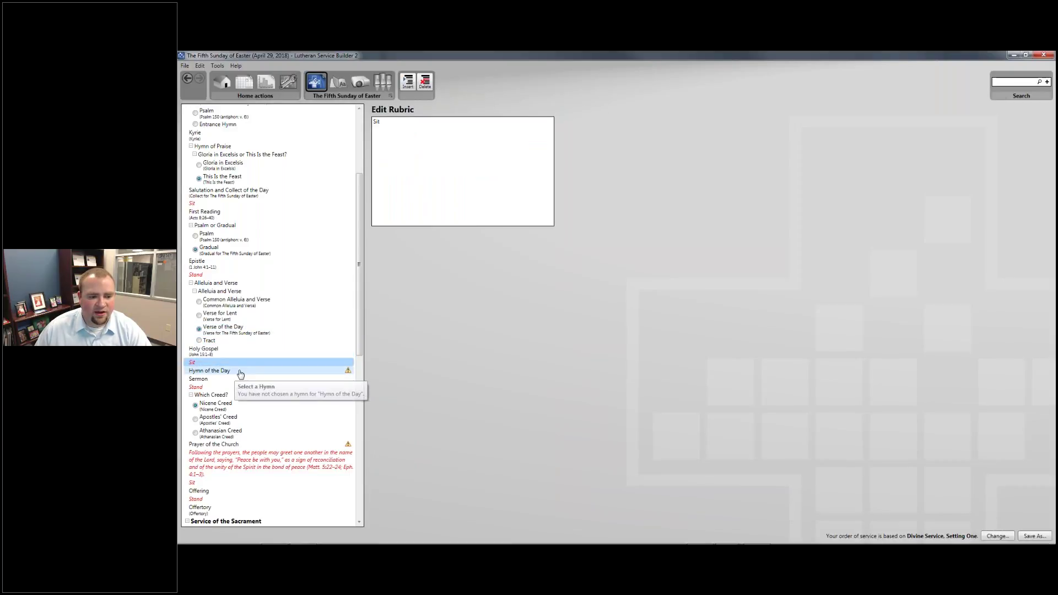
# Pick 633 At the Lamb's High Feast We Sing from the suggestions and review its eight stanzas
pyautogui.click(226, 371)
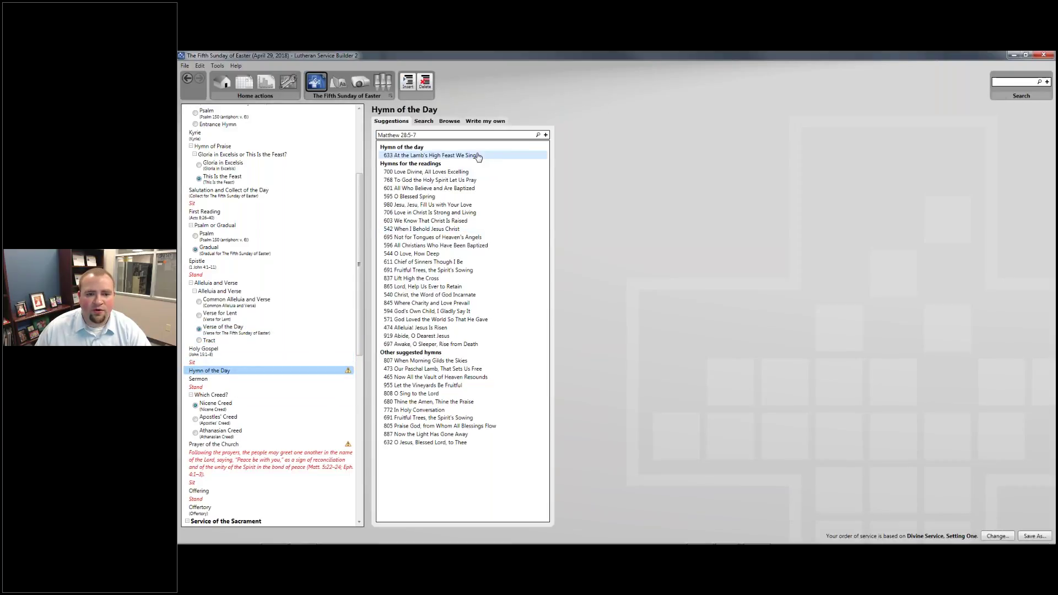
pyautogui.click(479, 157)
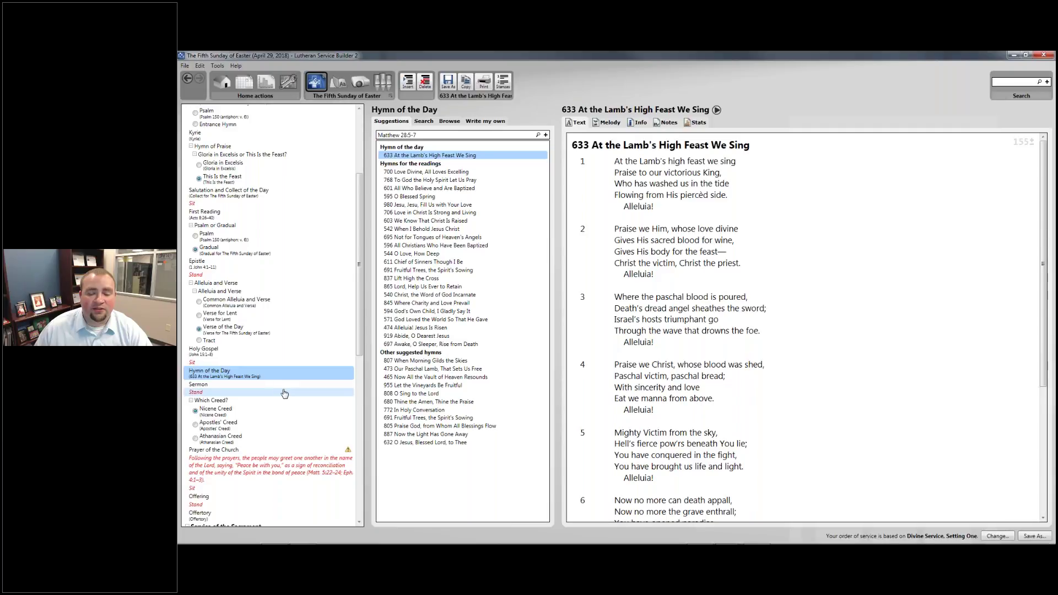
pyautogui.scroll(-5, 637, 291)
pyautogui.scroll(4, 637, 290)
pyautogui.scroll(1, 637, 290)
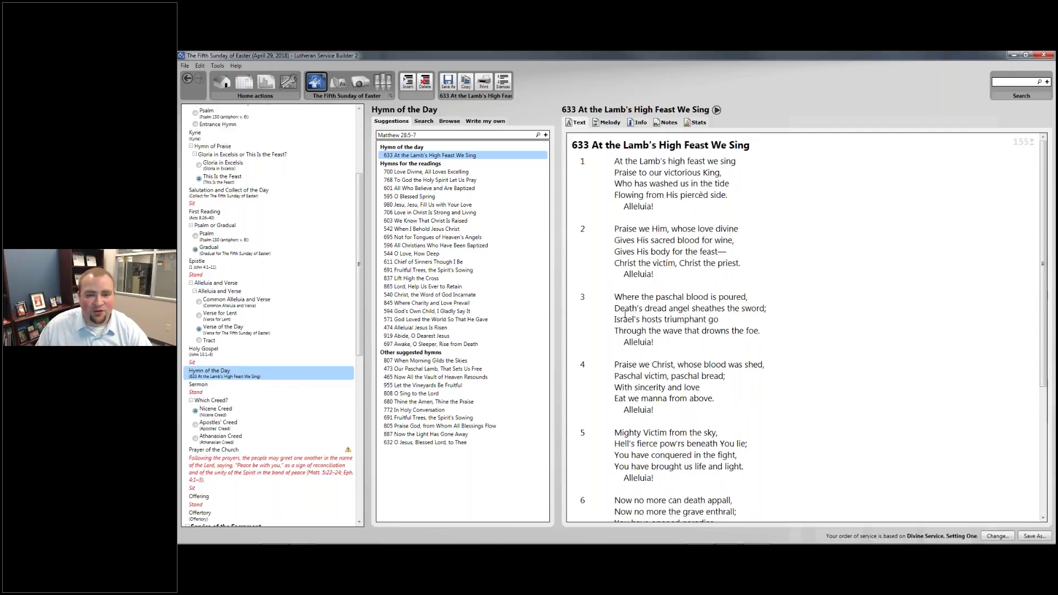
pyautogui.scroll(-2, 626, 314)
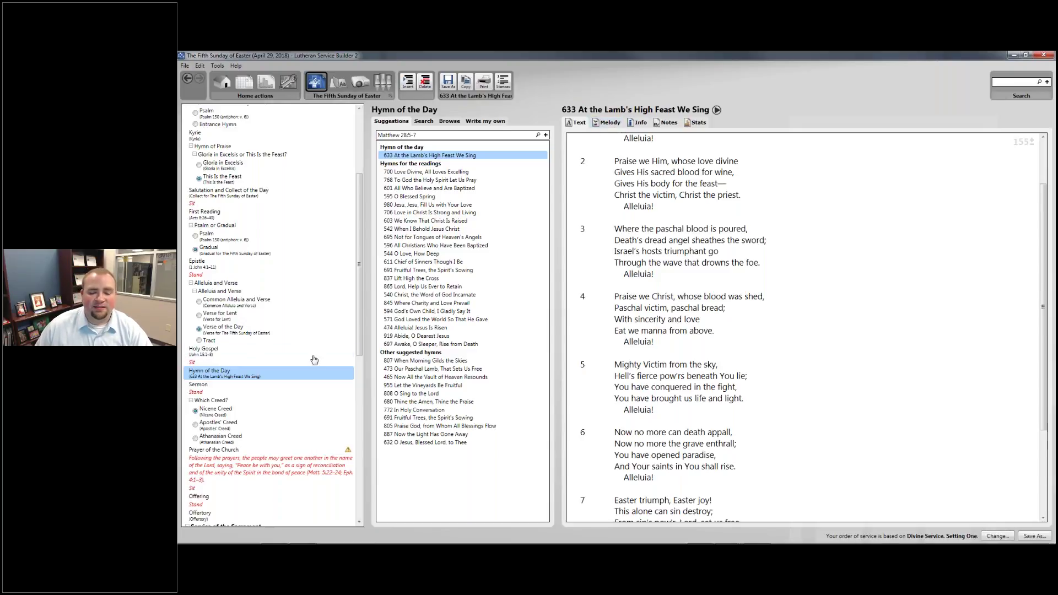
pyautogui.scroll(-4, 669, 259)
pyautogui.scroll(5, 669, 259)
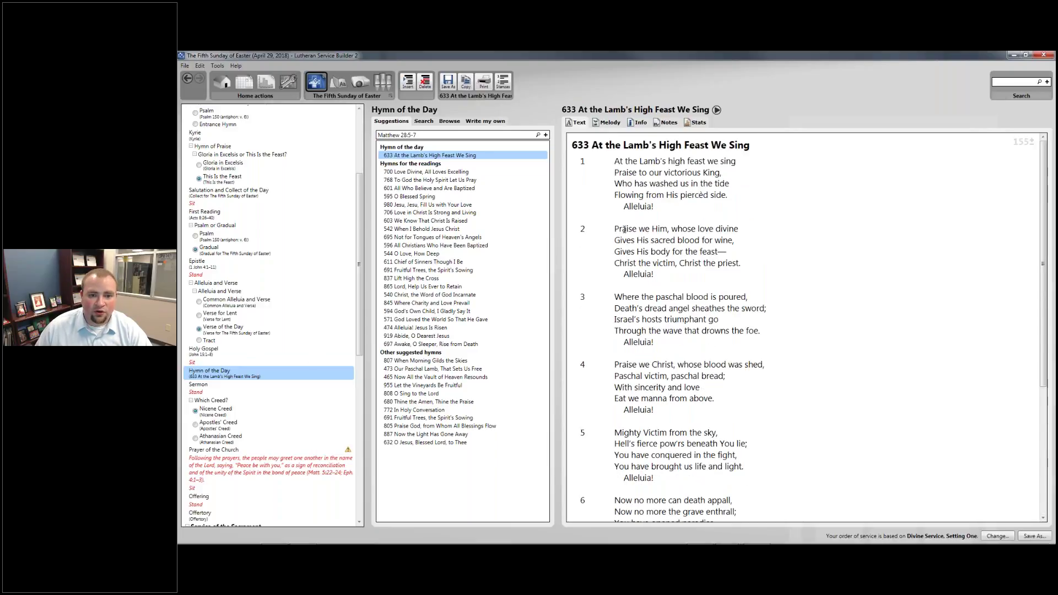
# Exclude stanzas 4 and 5 from hymn 633, leaving six stanzas
pyautogui.click(503, 83)
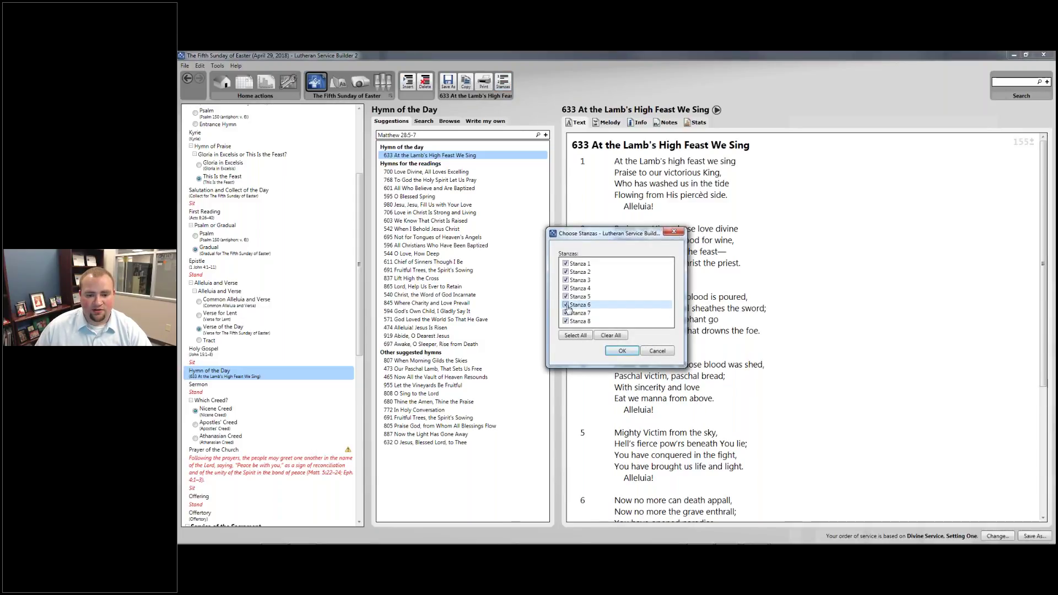
pyautogui.click(566, 297)
pyautogui.click(566, 288)
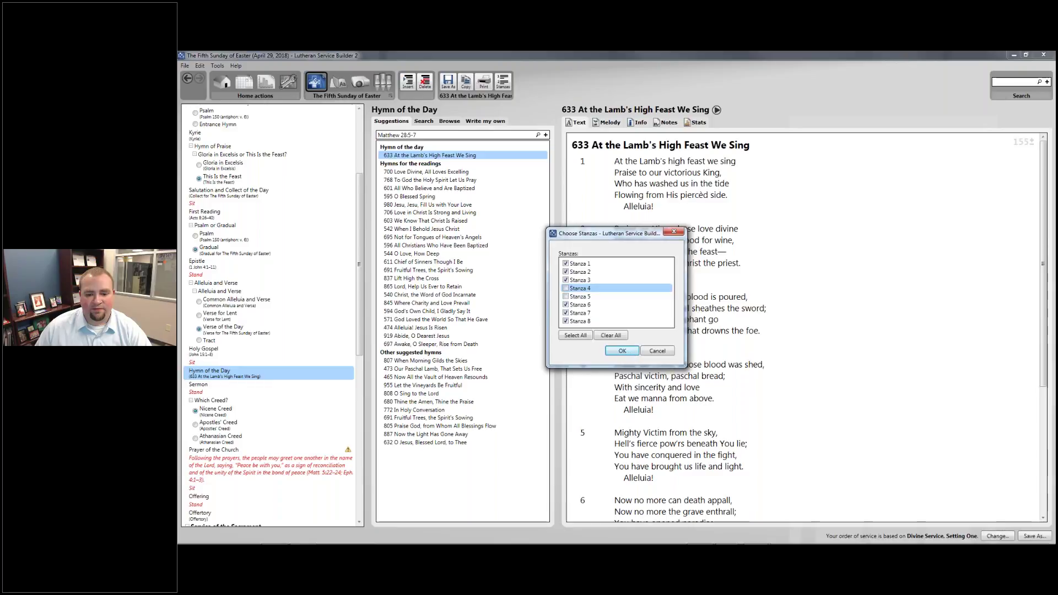
pyautogui.click(623, 351)
# Scroll the order of service down and select the Sermon for caption editing
pyautogui.scroll(-2, 637, 326)
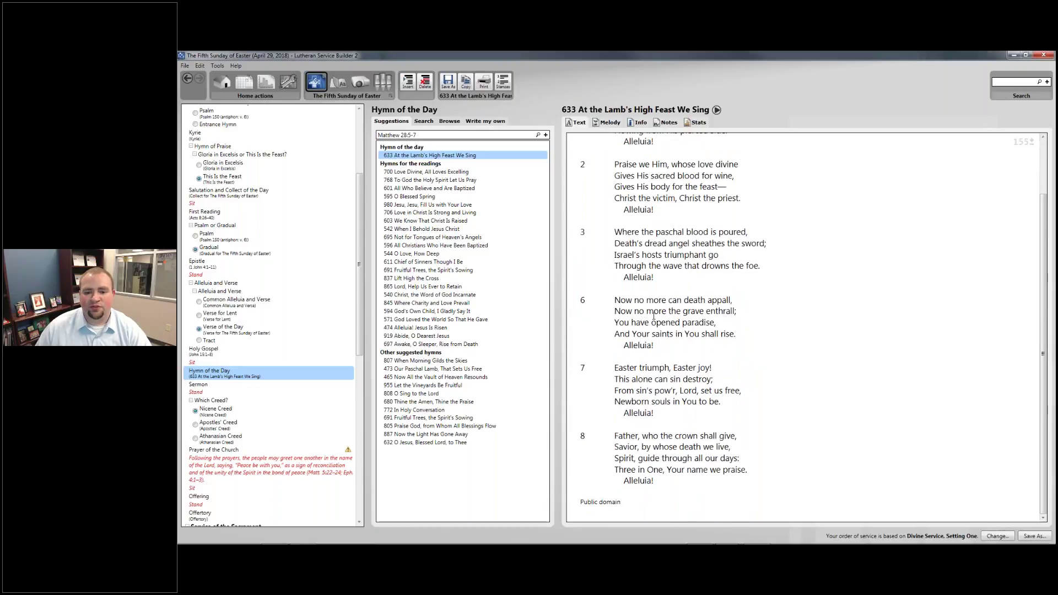
pyautogui.scroll(2, 640, 187)
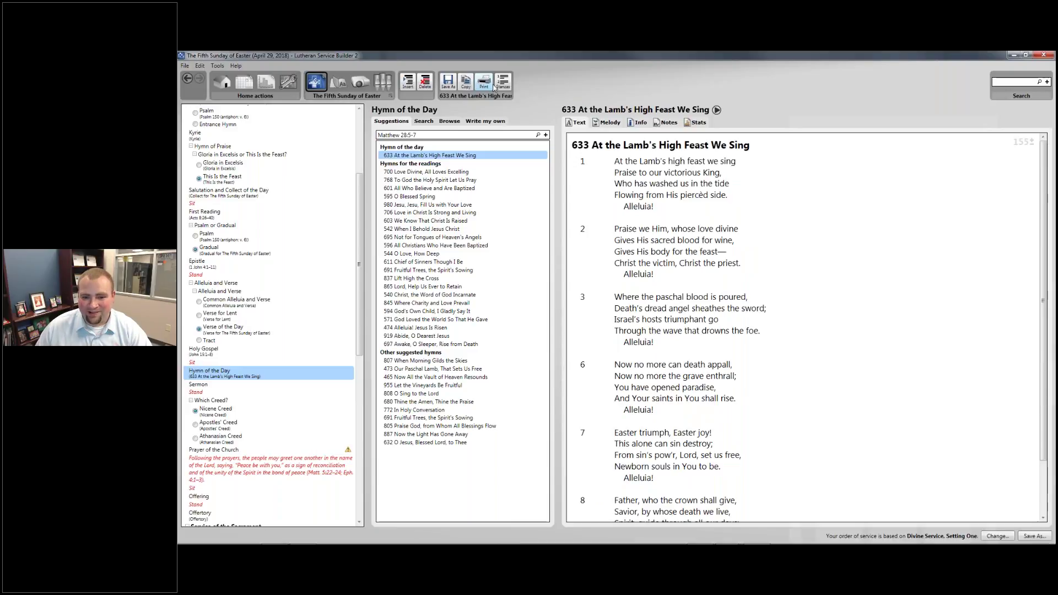
pyautogui.scroll(-2, 712, 220)
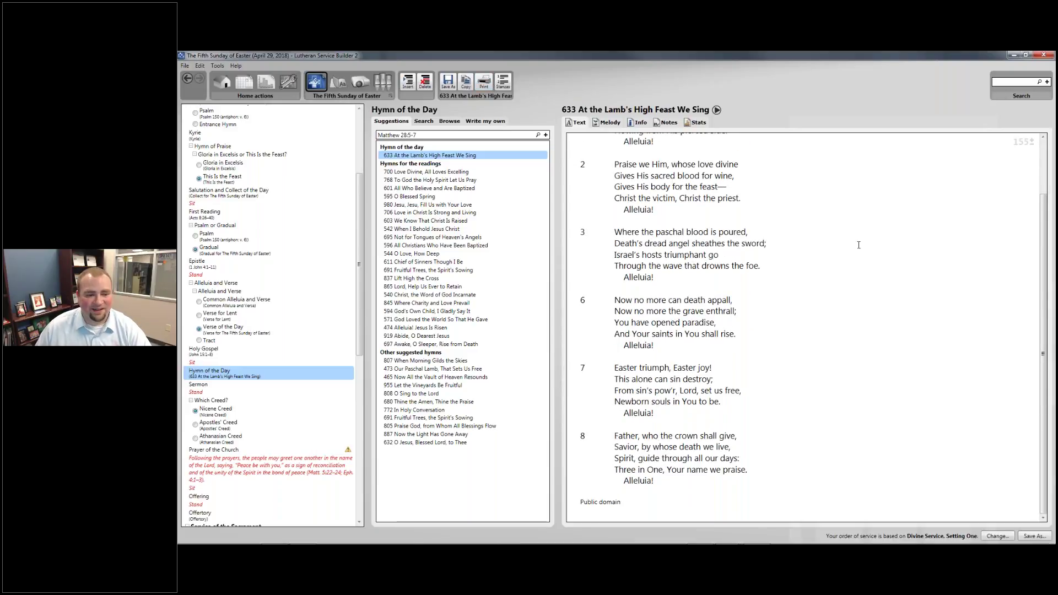
pyautogui.scroll(-5, 287, 347)
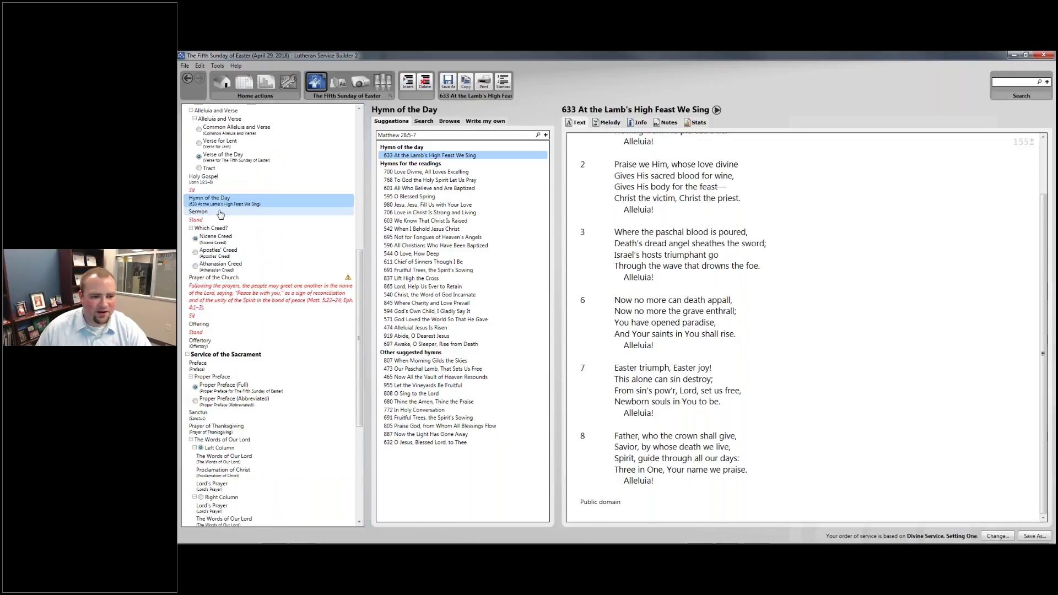
pyautogui.click(220, 213)
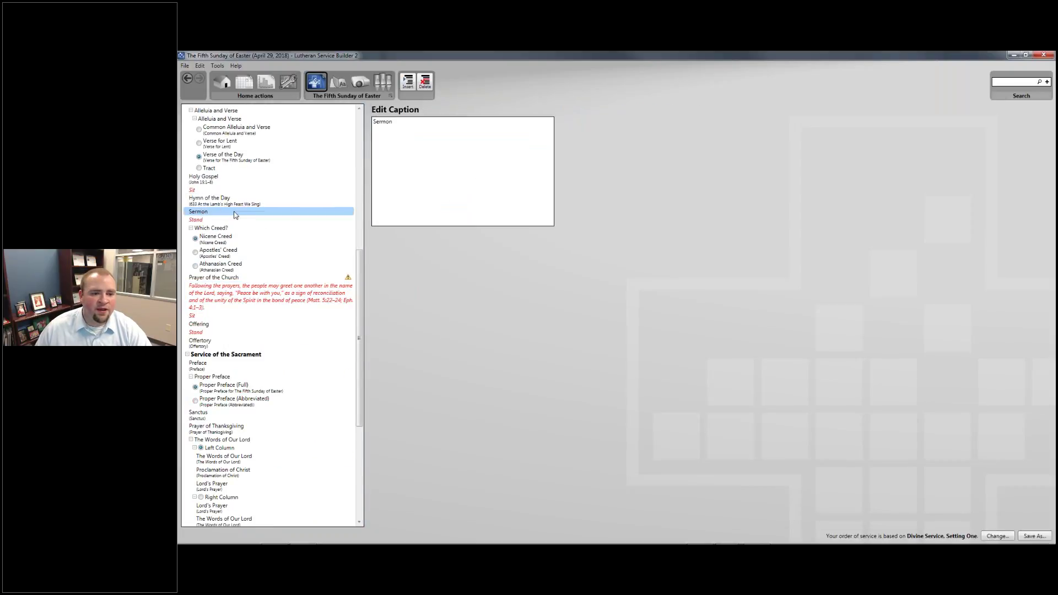
# Caption the Sermon as Sermon - "Abide in Me; Abide in Love", then select Prayer of the Church
pyautogui.rightClick(234, 212)
pyautogui.click(219, 213)
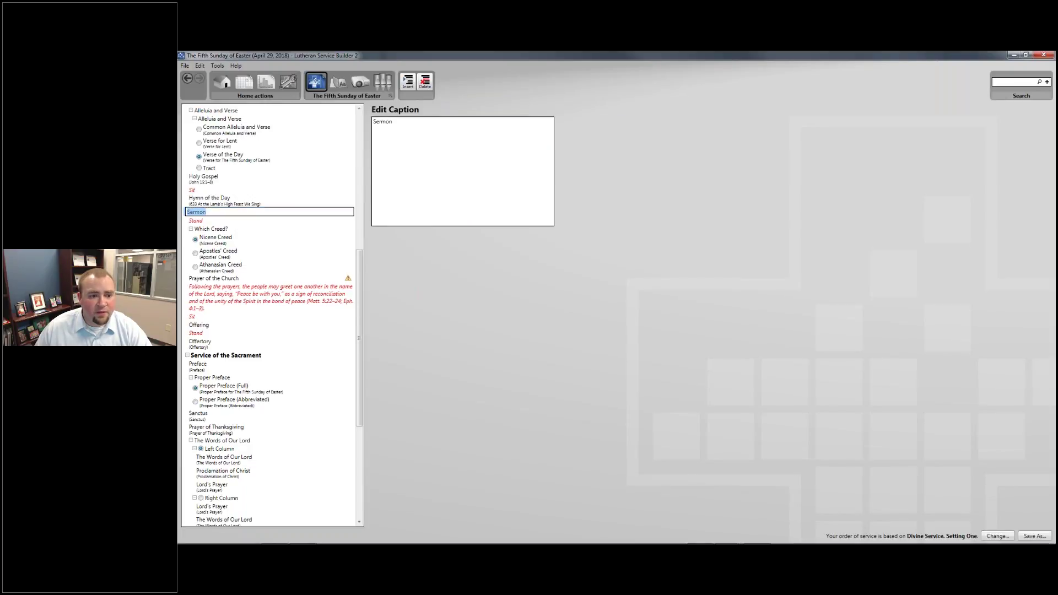
pyautogui.click(224, 213)
pyautogui.click(331, 200)
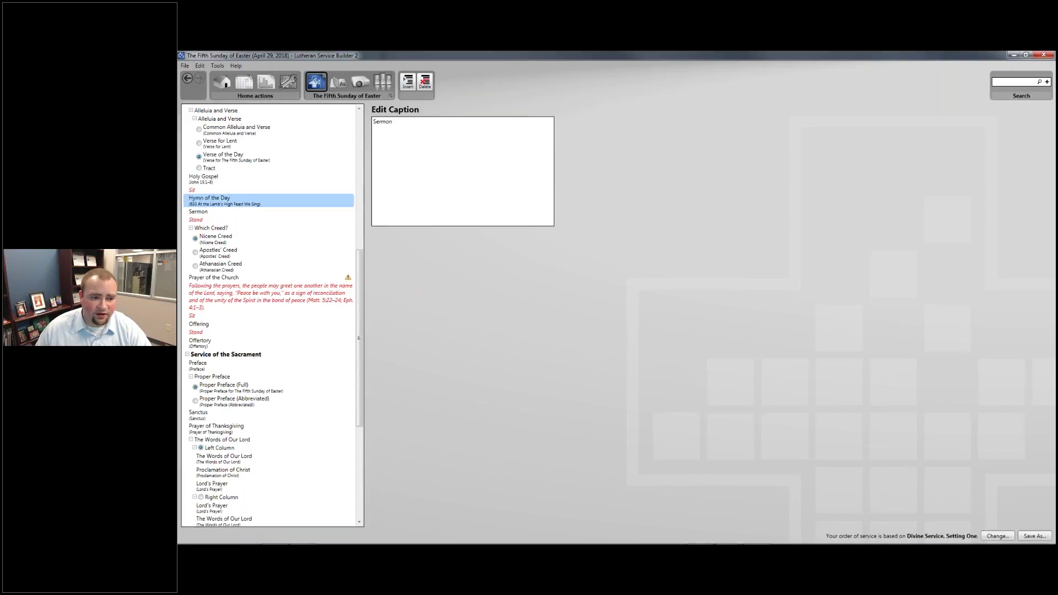
pyautogui.click(335, 214)
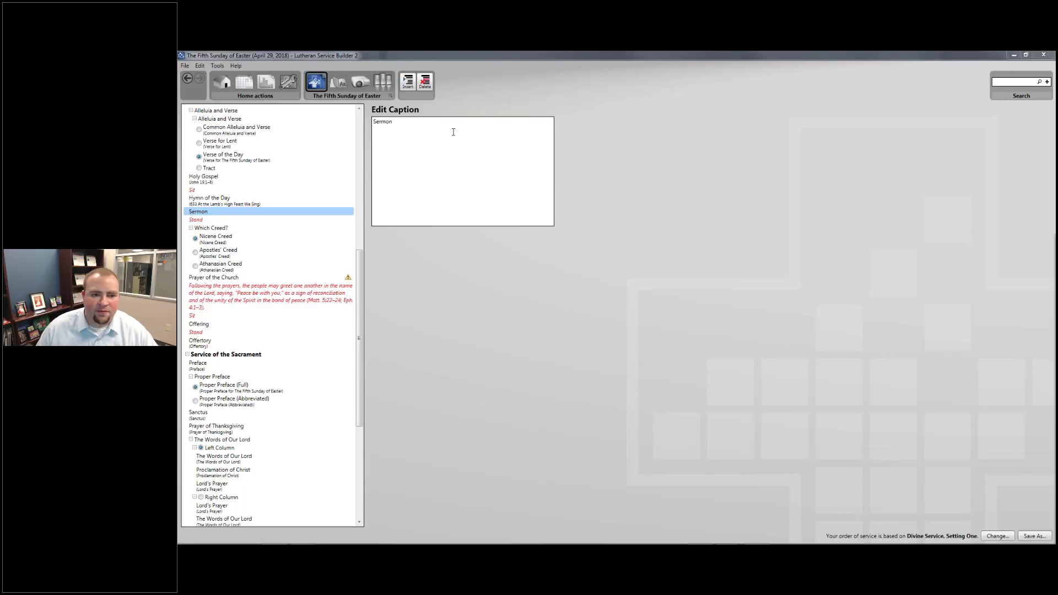
pyautogui.write('- "Abide in Me; Abide in Love"')
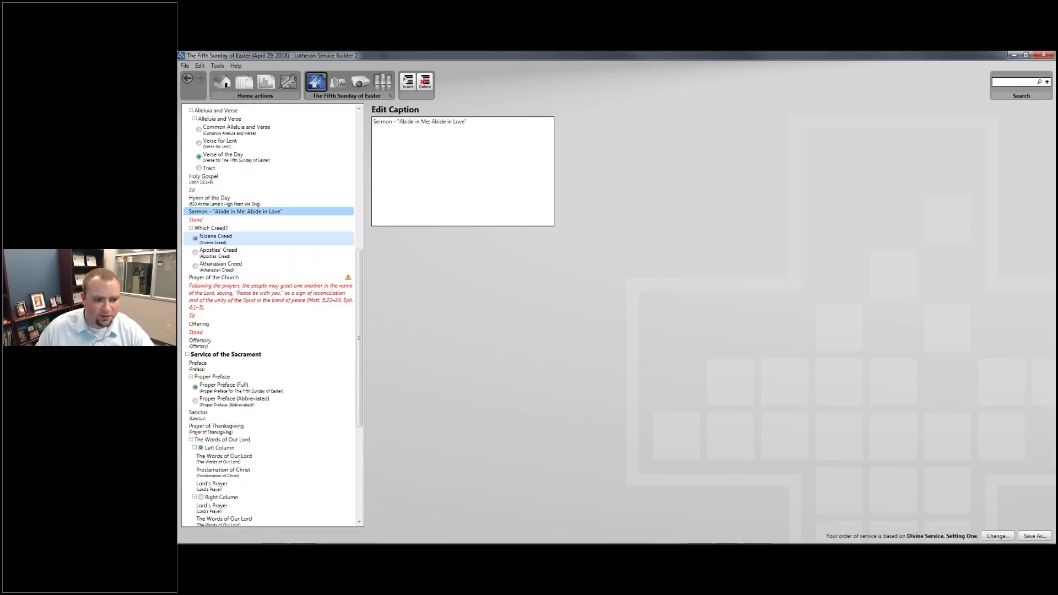
pyautogui.click(223, 246)
pyautogui.click(221, 278)
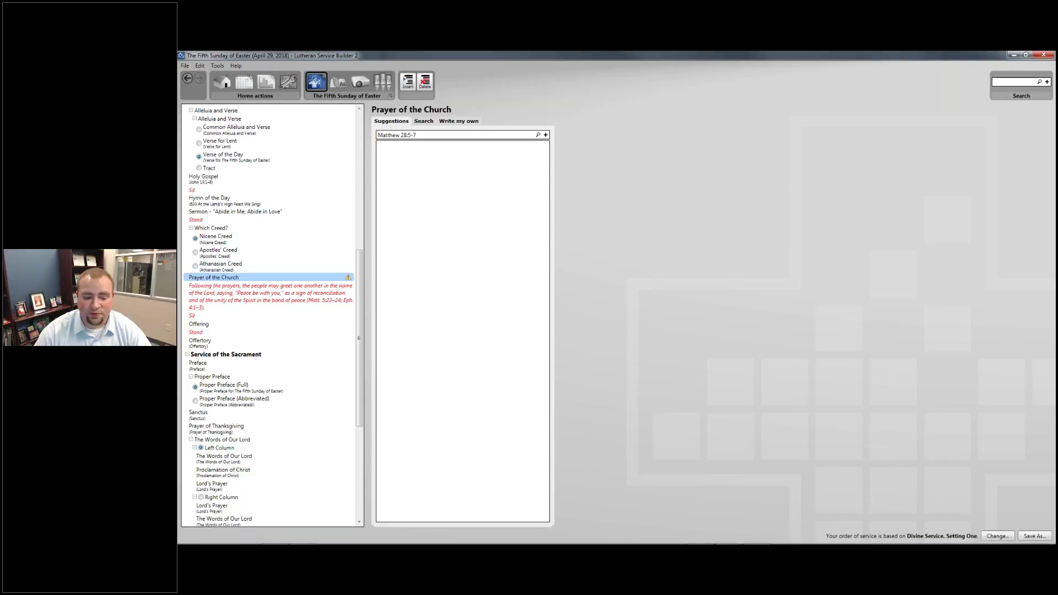
# Open the Windows task switcher with Alt+Tab to change programs
pyautogui.hotkey('alt', 'Tab')
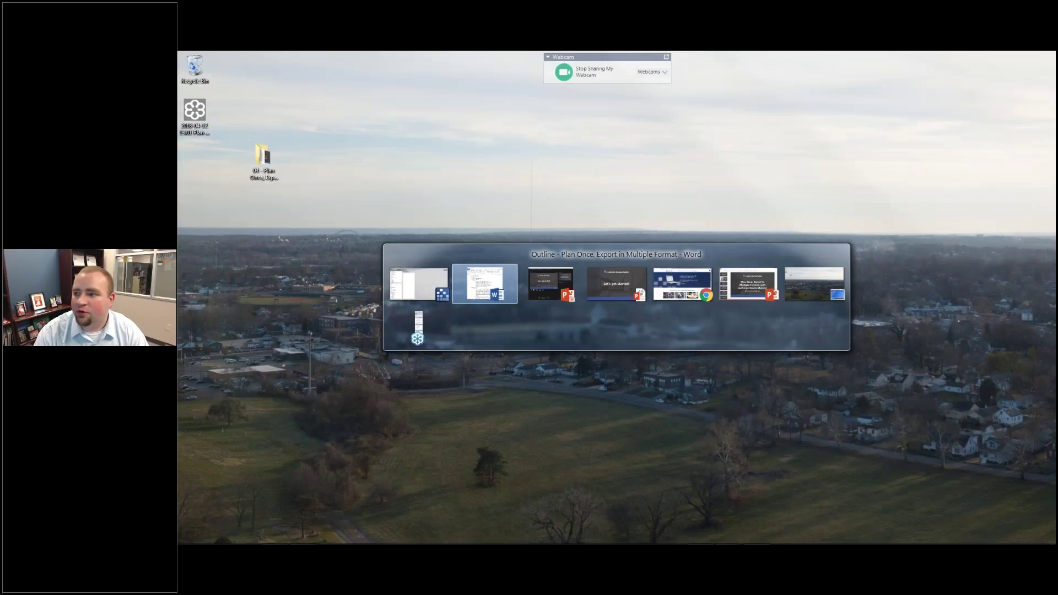
# In Chrome, go to the Lutheran Service Builder Downloads page from the site footer
pyautogui.hotkey('alt', 'Tab')
pyautogui.hotkey('alt', 'Tab')
pyautogui.hotkey('alt', 'Tab')
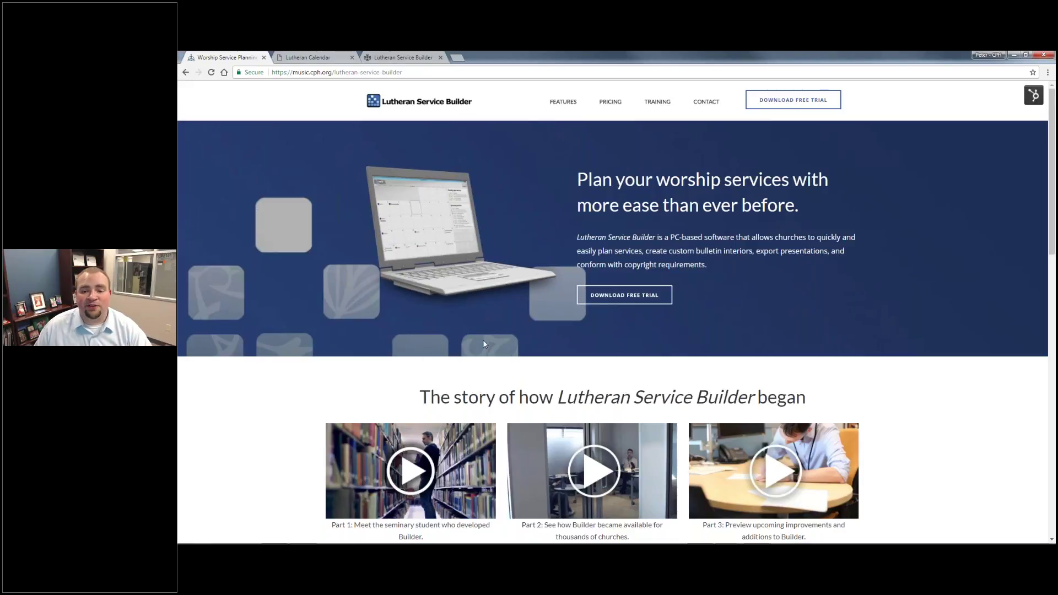
pyautogui.scroll(-1, 484, 344)
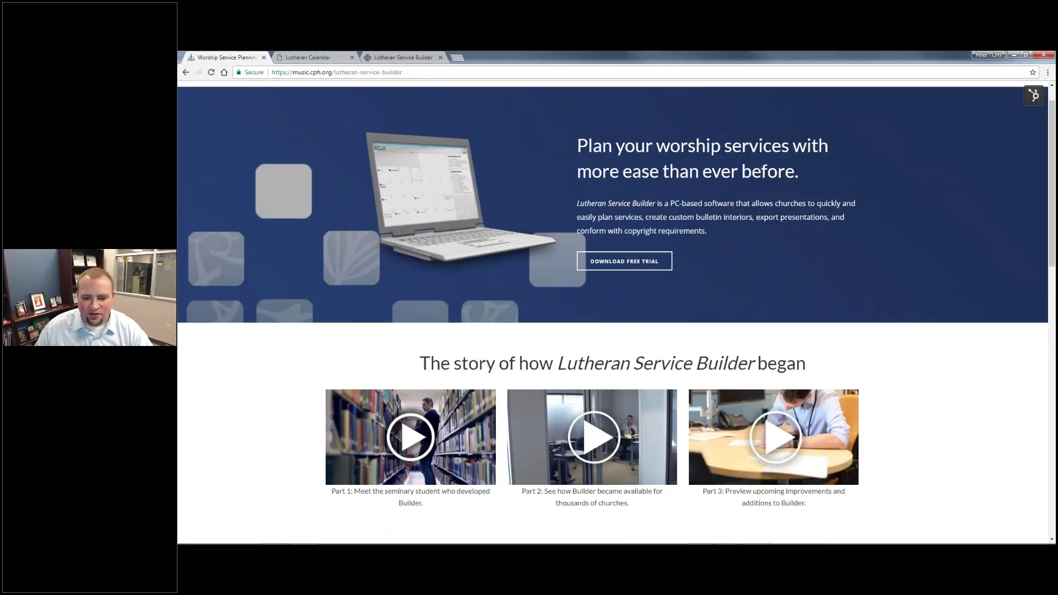
pyautogui.scroll(-3, 484, 344)
pyautogui.scroll(-15, 867, 322)
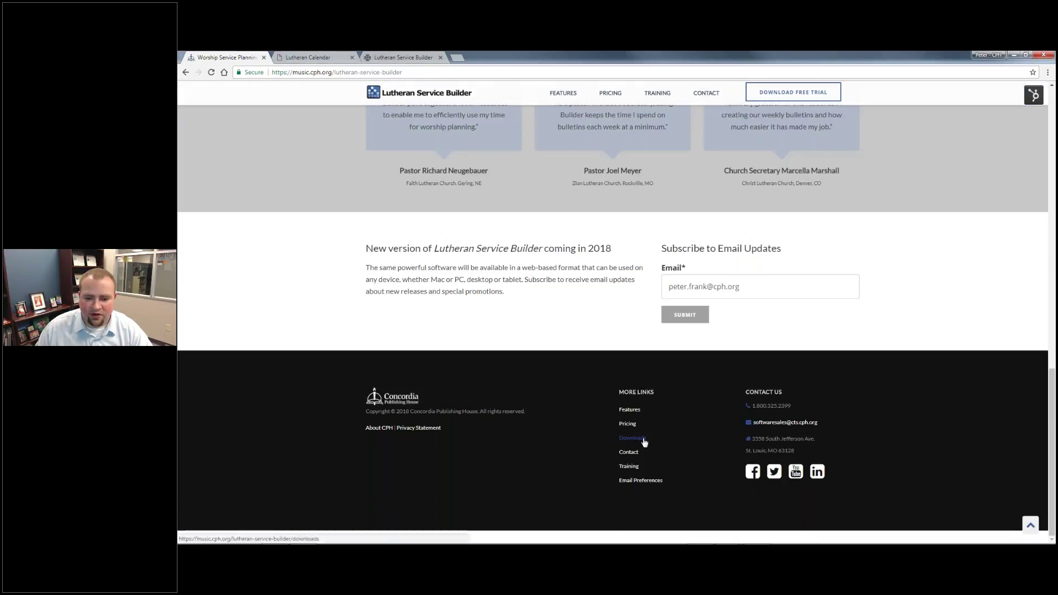
pyautogui.click(644, 438)
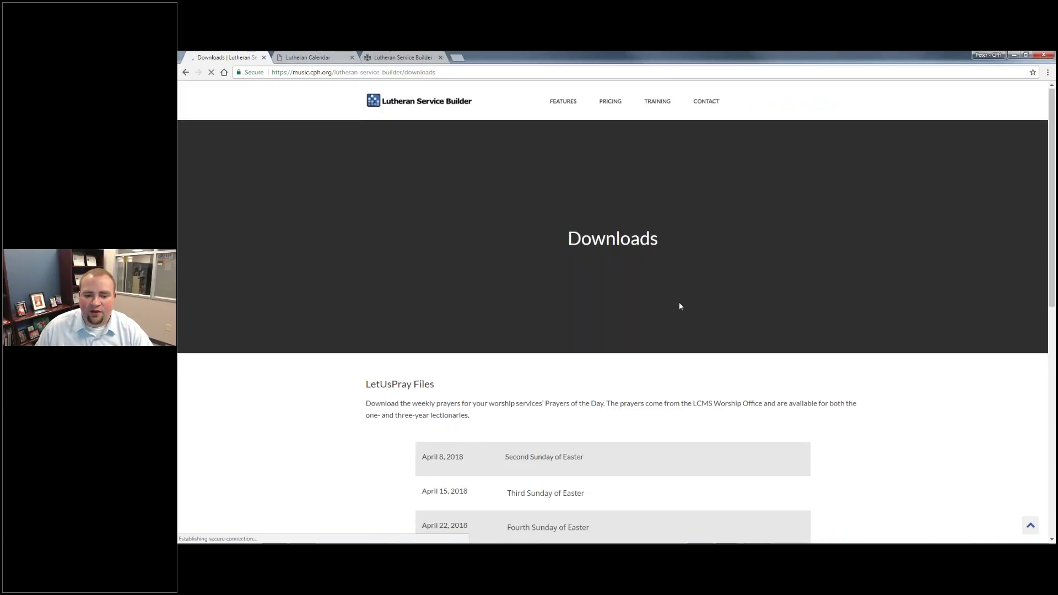
# Download the 3 YEAR Fifth Sunday of Easter prayers and open the April 29 zip
pyautogui.scroll(-3, 680, 306)
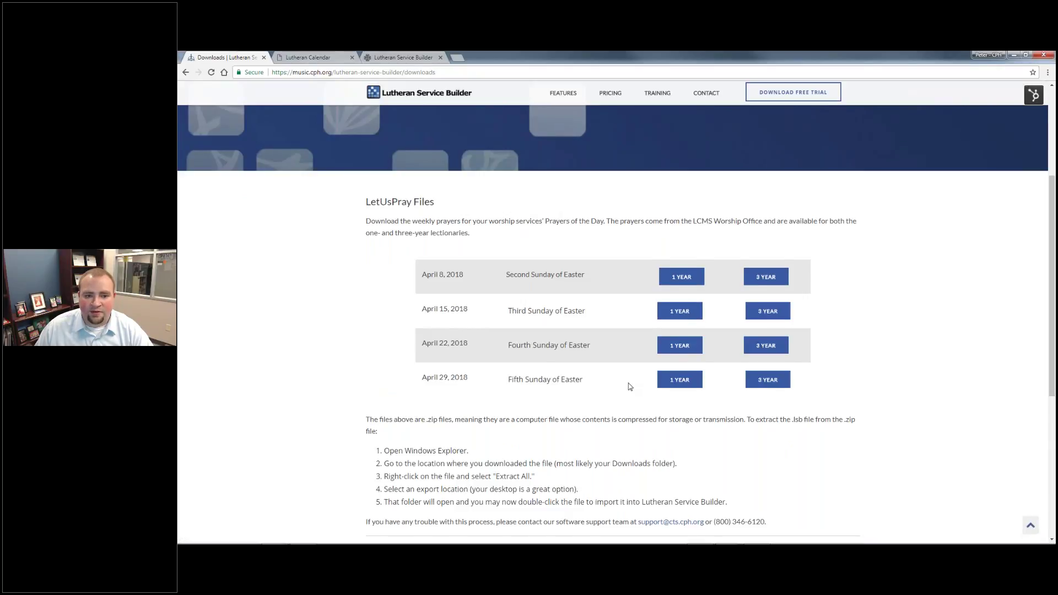
pyautogui.scroll(-2, 625, 367)
pyautogui.scroll(2, 621, 346)
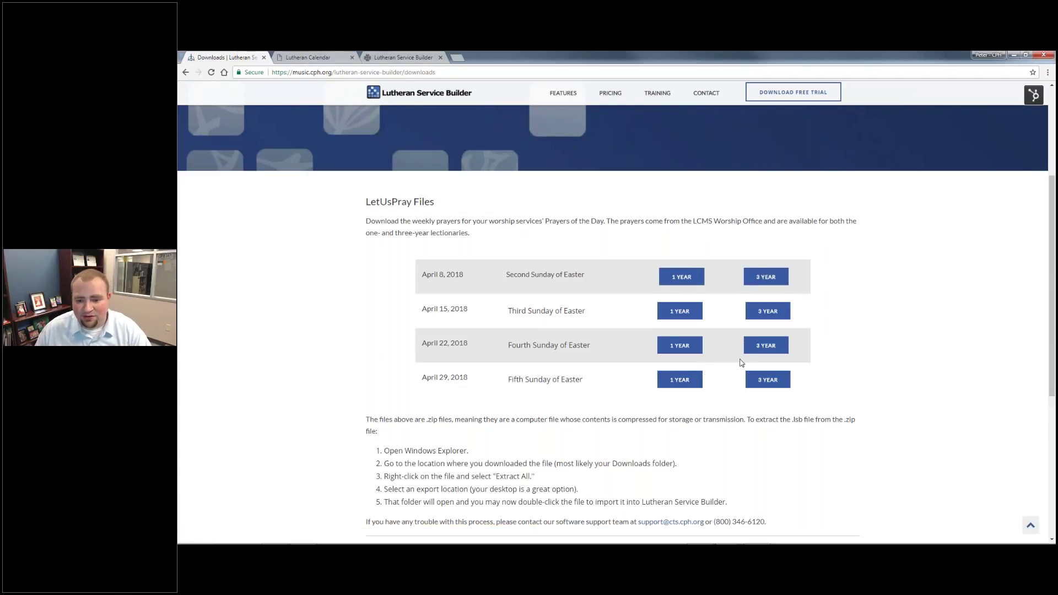
pyautogui.click(770, 383)
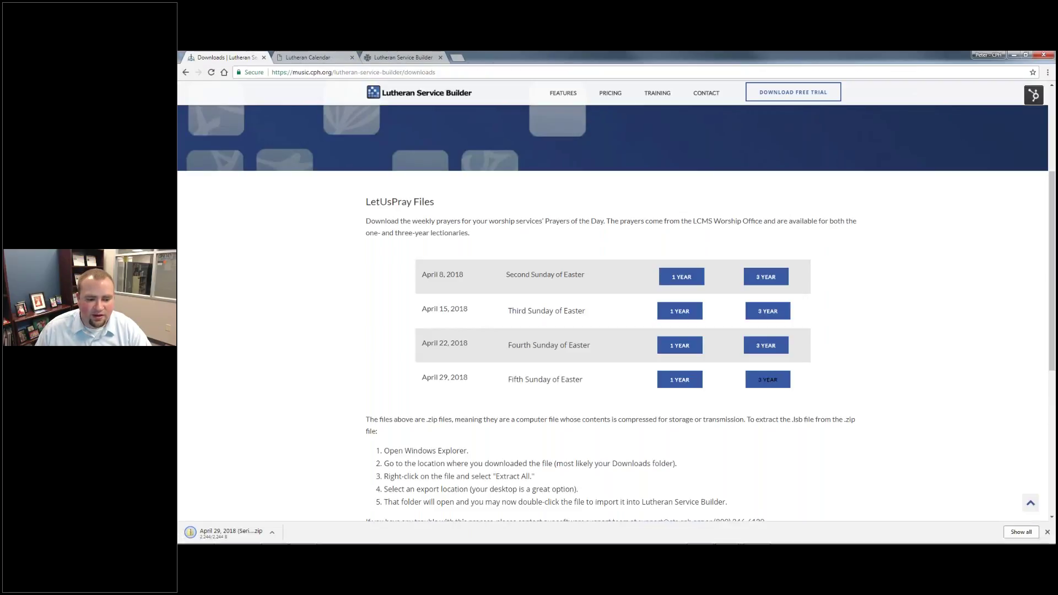
pyautogui.click(248, 529)
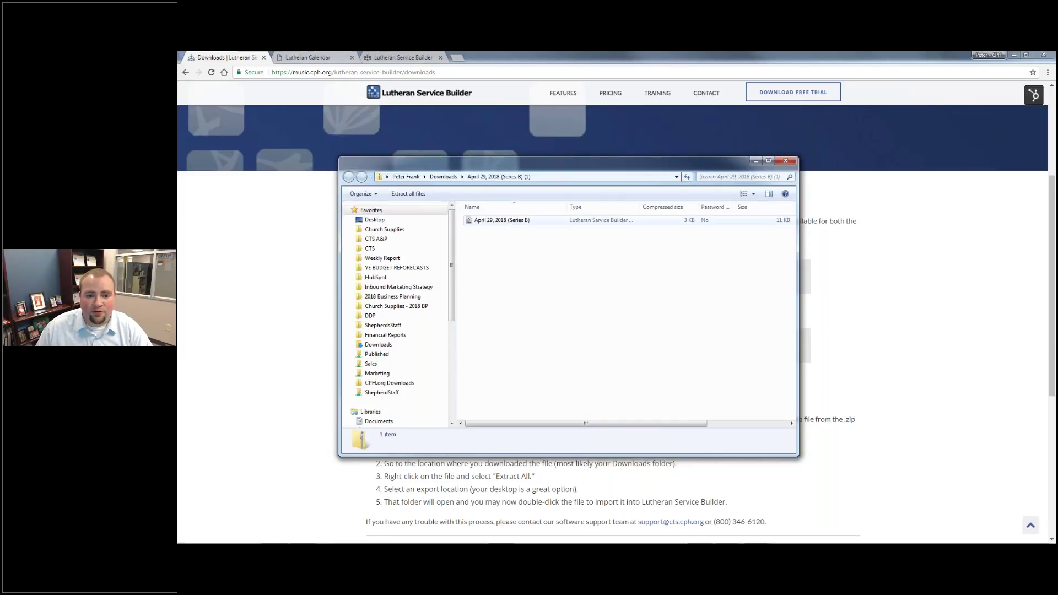
# Open the April 29, 2018 (Series B) file from the zip and confirm the replace prompt to import it
pyautogui.click(508, 223)
pyautogui.moveTo(816, 544)
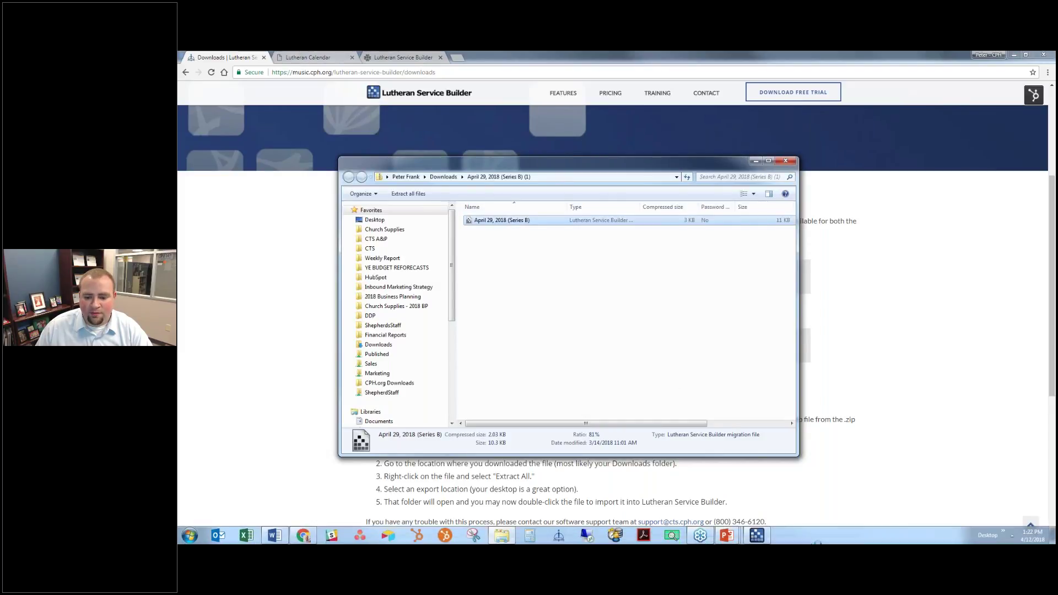
pyautogui.moveTo(762, 538)
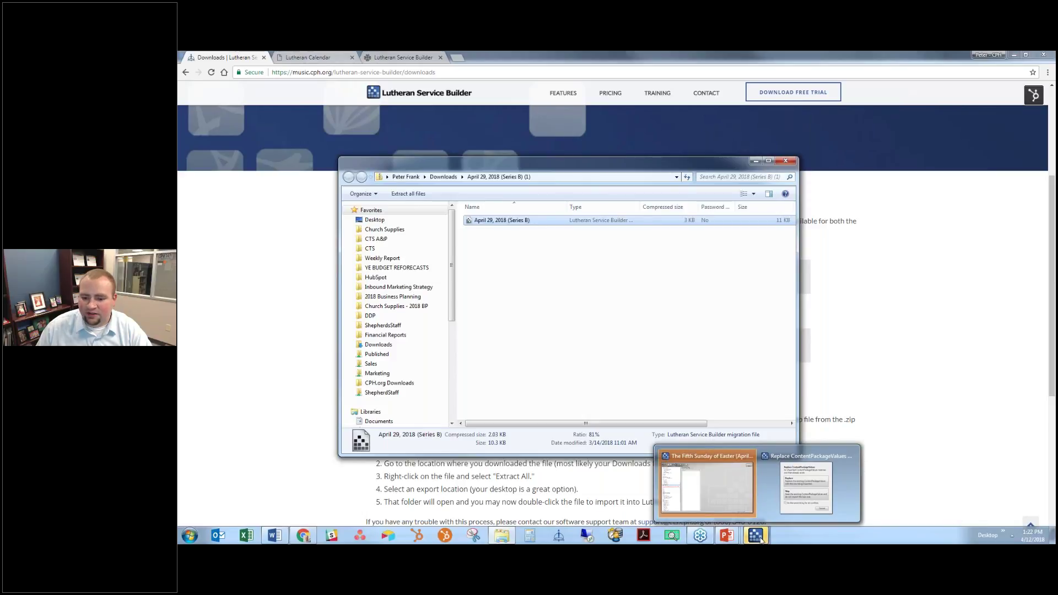
pyautogui.click(803, 499)
pyautogui.click(586, 292)
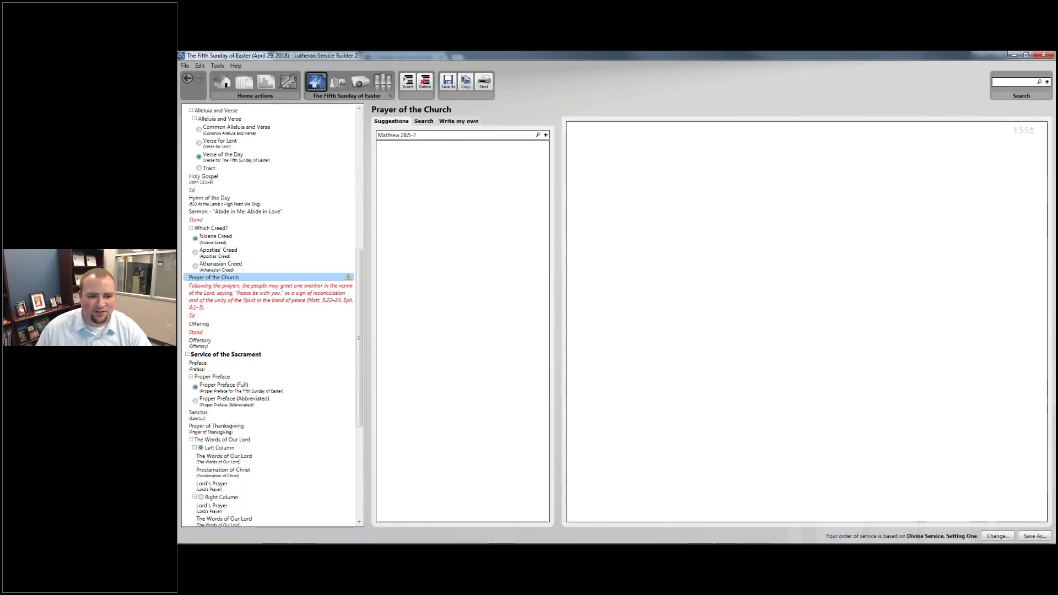
# Clear the old Matthew 28:5-7 search and browse the Prayer of the Church choices
pyautogui.tripleClick(442, 137)
pyautogui.press('BackSpace')
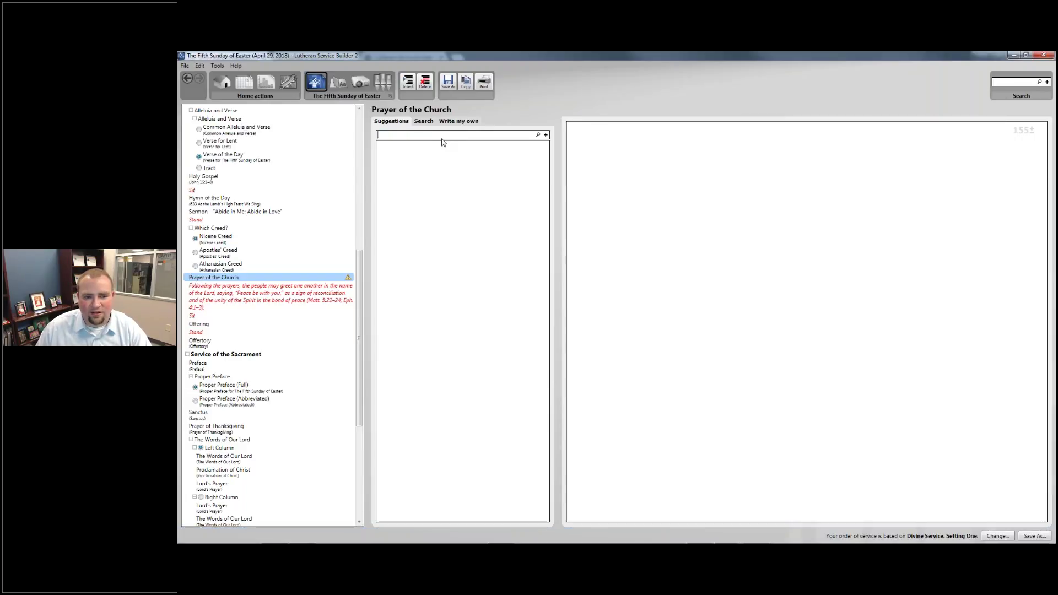
pyautogui.click(265, 296)
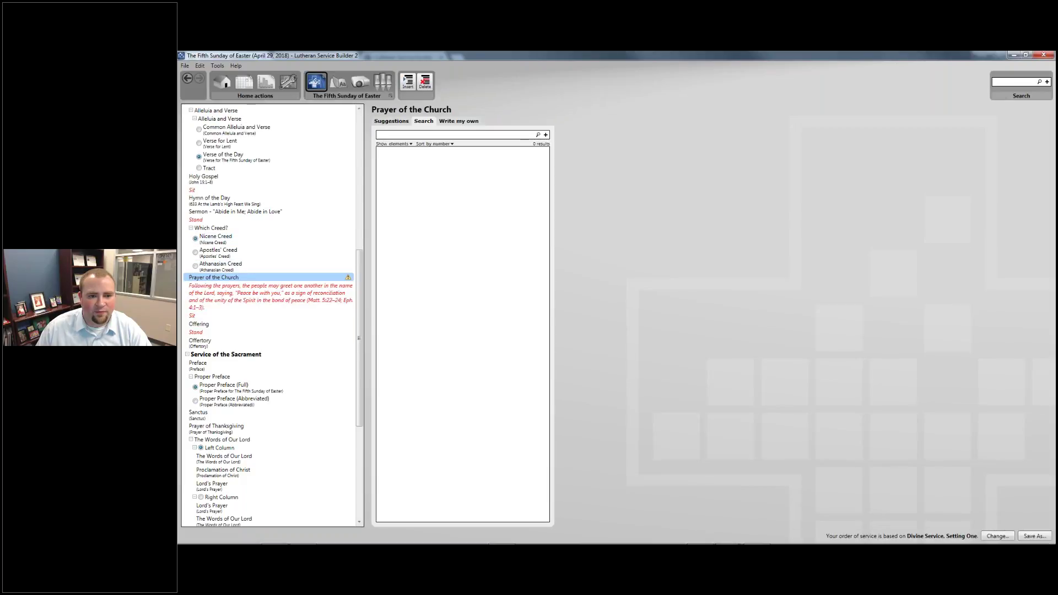
pyautogui.click(394, 122)
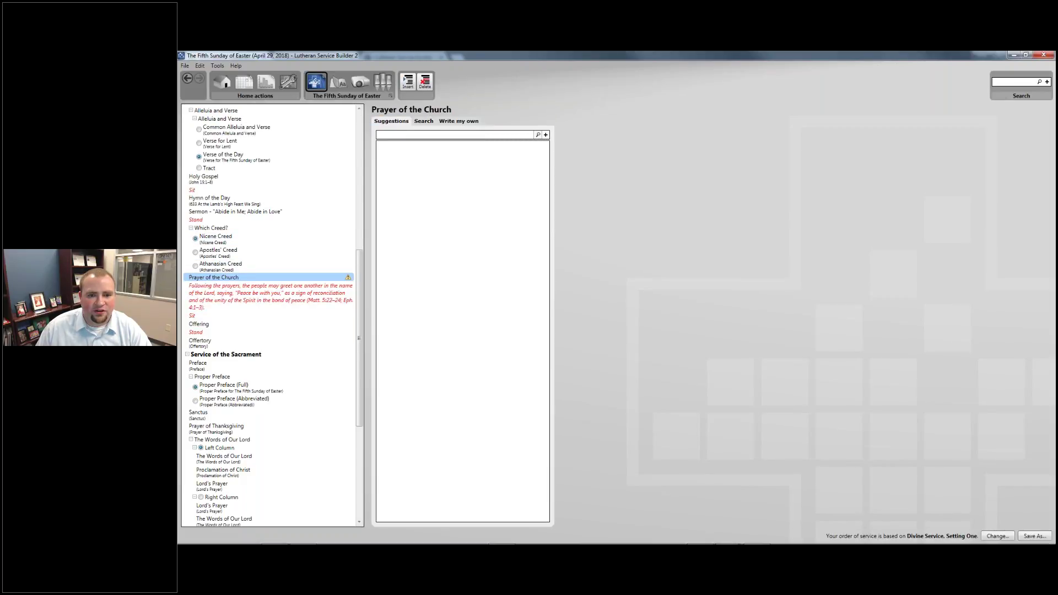
pyautogui.click(458, 121)
pyautogui.click(391, 121)
# Drag the imported April 29, 2018 (Series B) prayers from Write my own into the service, then return to Chrome
pyautogui.click(423, 121)
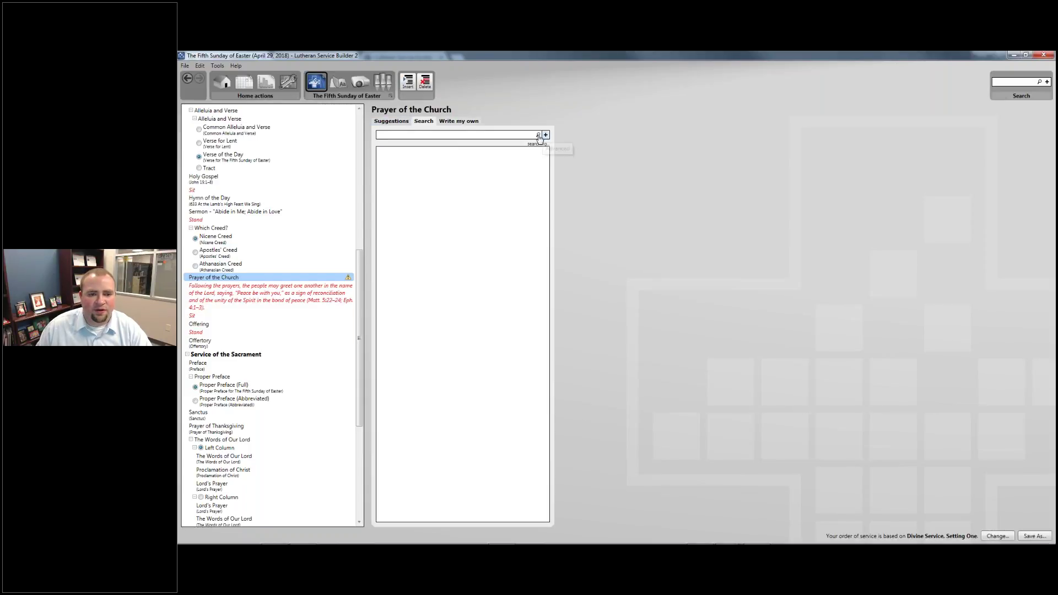
pyautogui.click(458, 121)
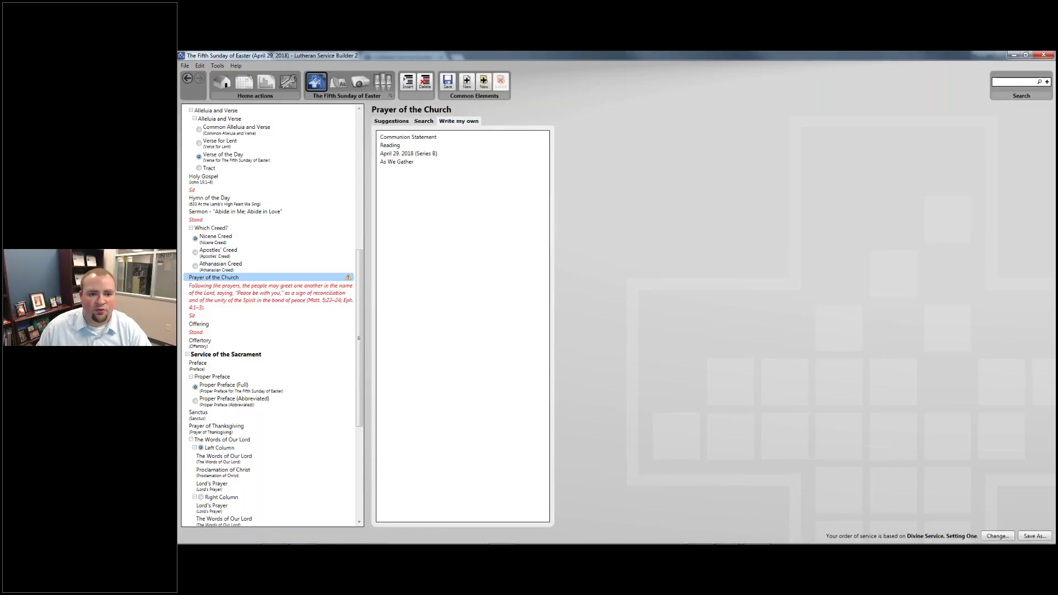
pyautogui.click(427, 154)
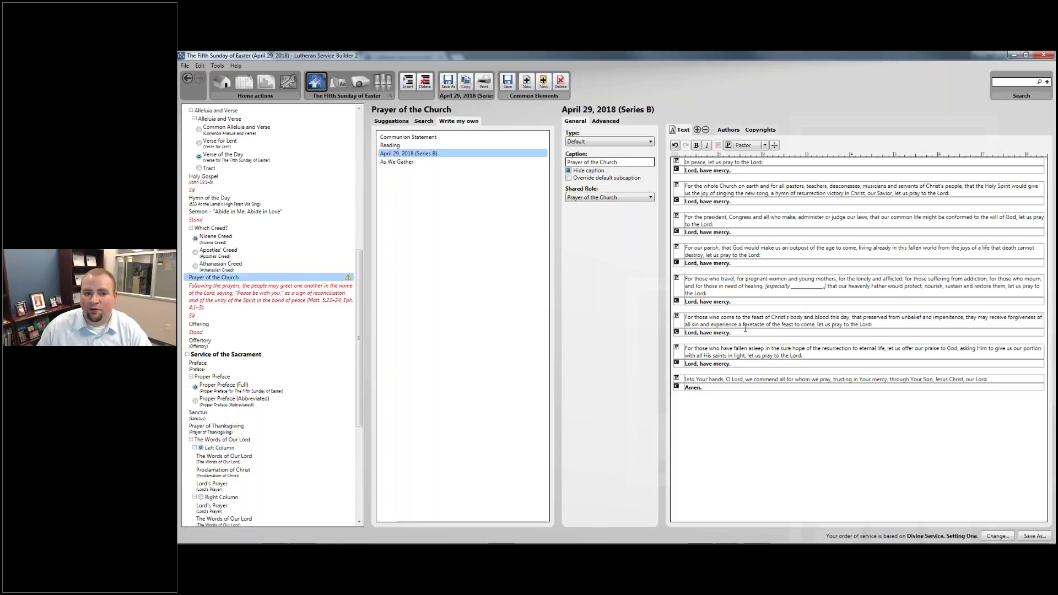
pyautogui.moveTo(407, 154); pyautogui.dragTo(282, 267)
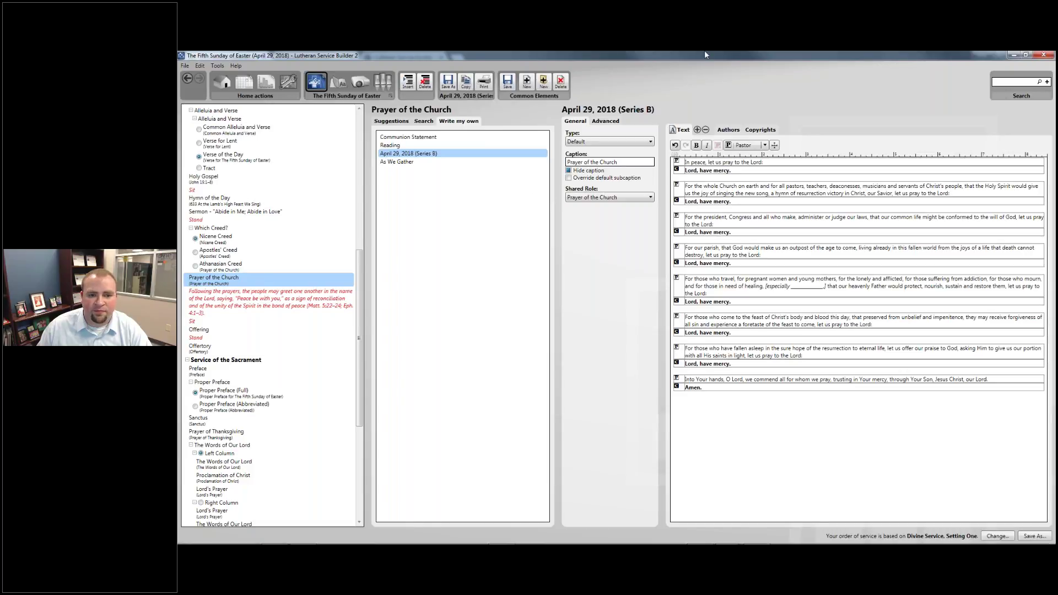
pyautogui.hotkey('alt', 'Tab')
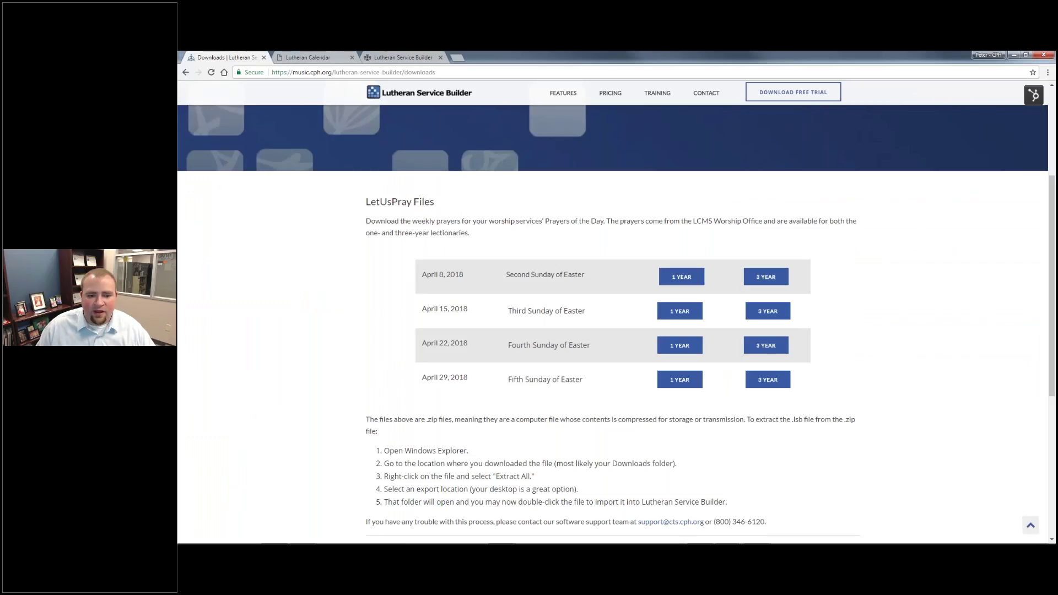
# Scroll the Downloads page to review the LetUsPray files and zip extraction instructions
pyautogui.scroll(-5, 612, 309)
pyautogui.scroll(3, 626, 276)
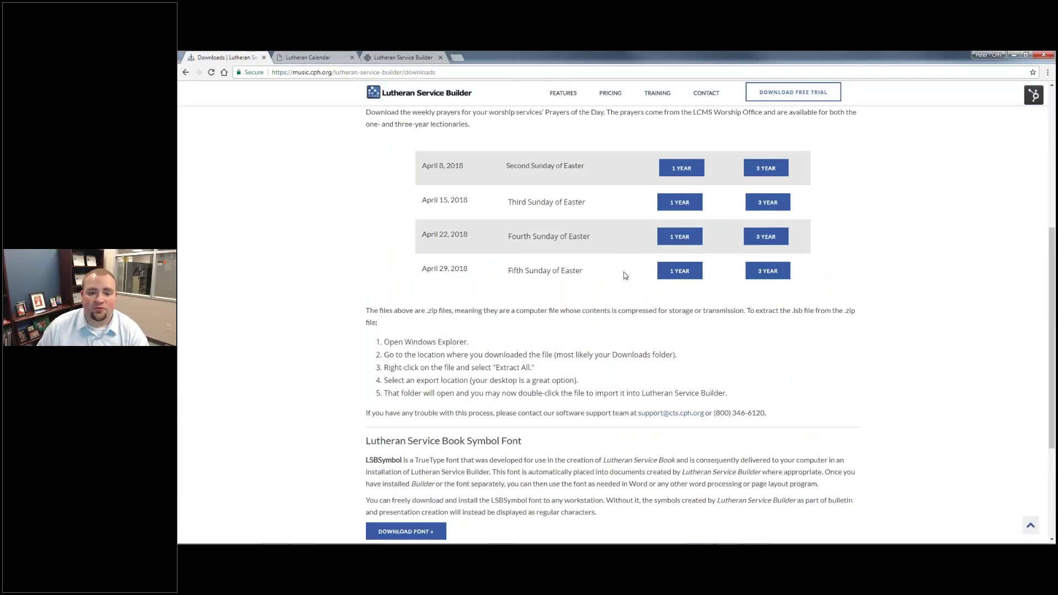
pyautogui.scroll(1, 626, 275)
pyautogui.scroll(-1, 623, 279)
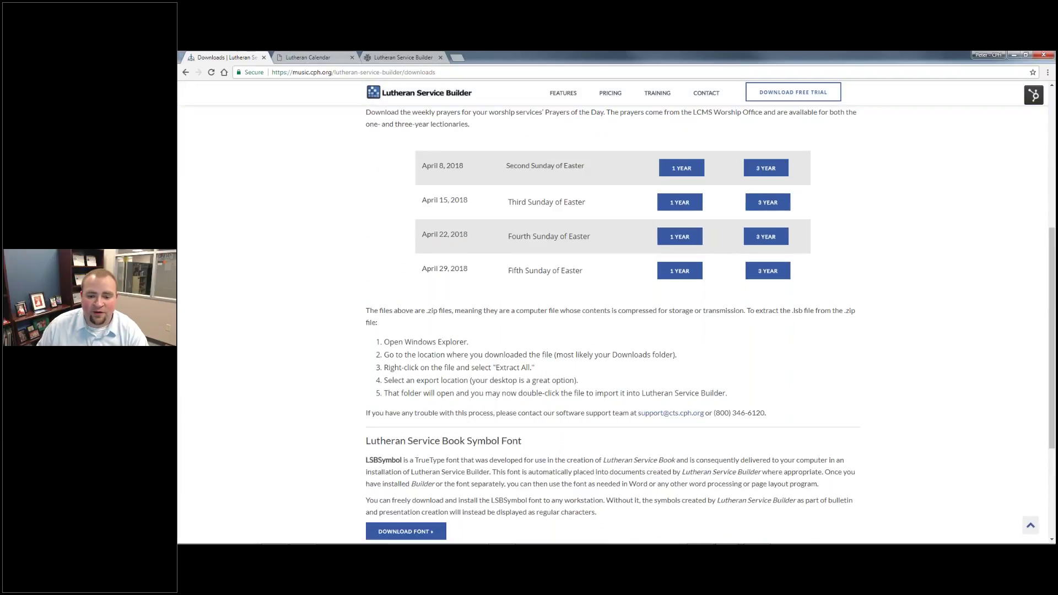
pyautogui.scroll(-2, 484, 337)
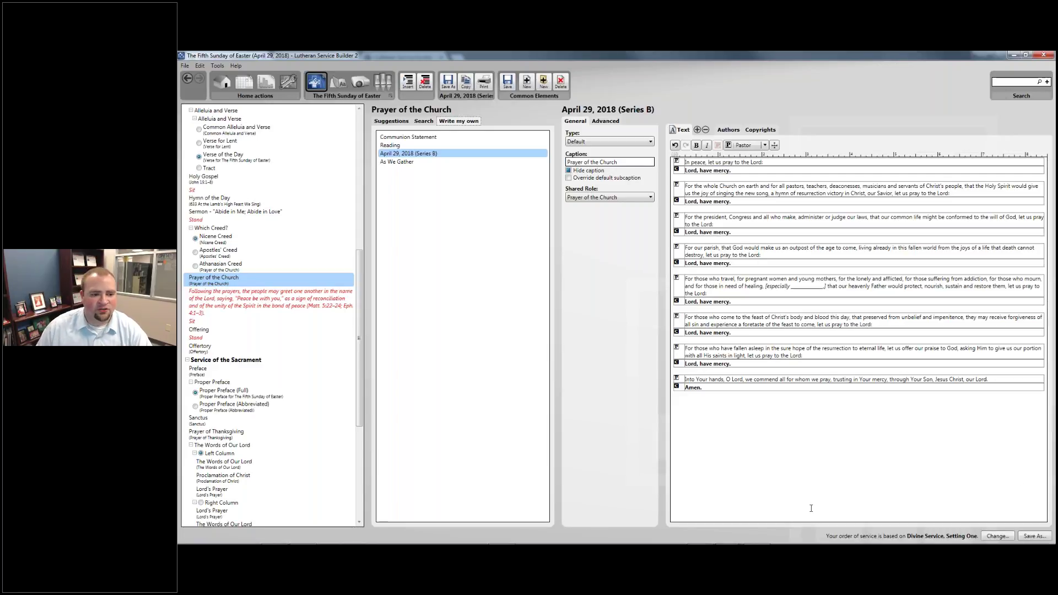
# Delete the sharing-of-the-peace rubric after the prayers and select the Offertory to see its suggestions
pyautogui.click(207, 305)
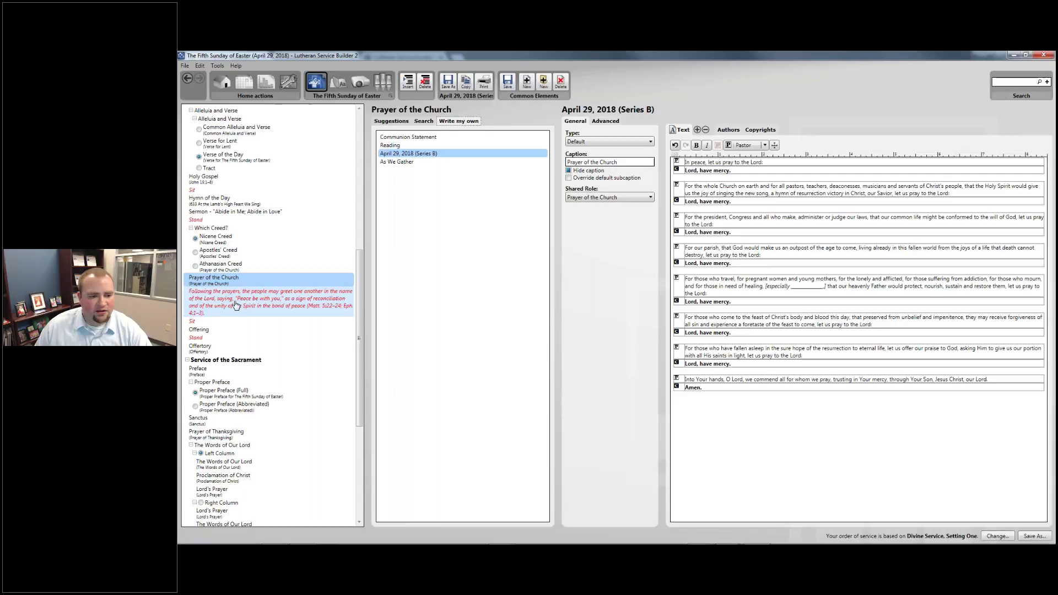
pyautogui.rightClick(236, 297)
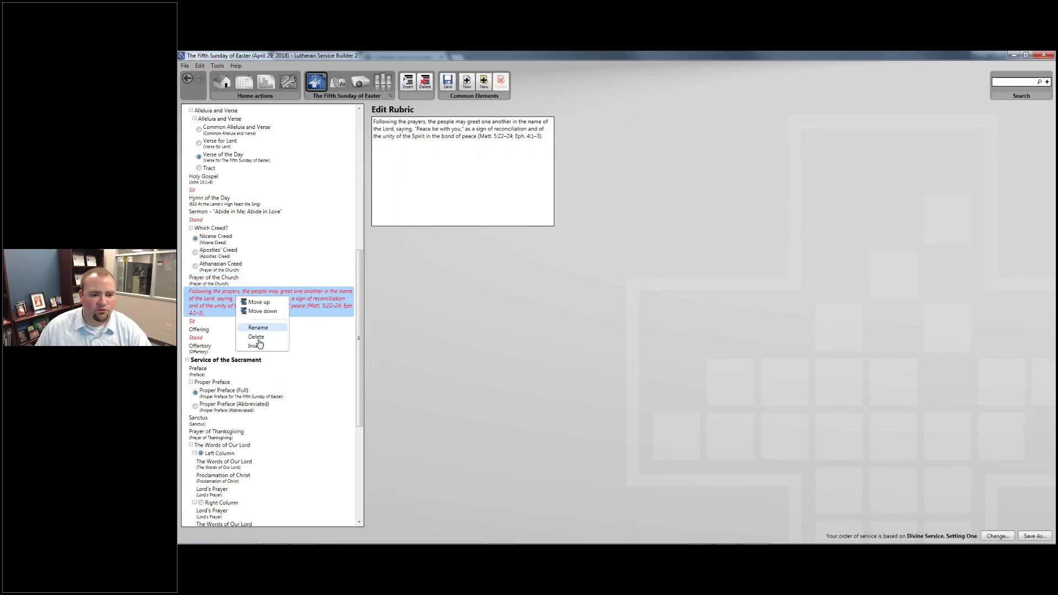
pyautogui.click(256, 337)
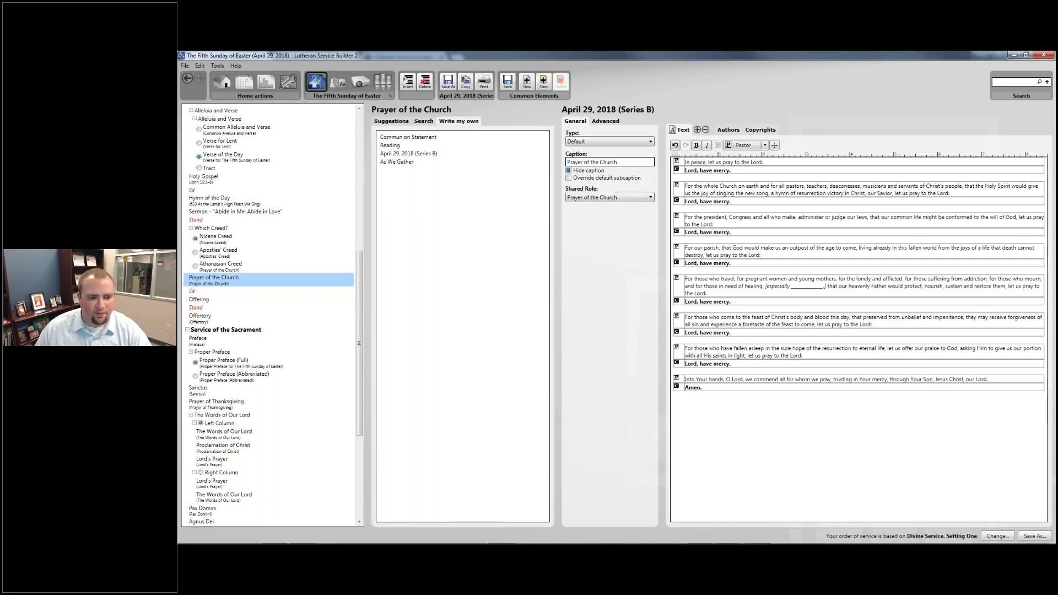
pyautogui.press('Down')
pyautogui.press('Down')
pyautogui.press('Down')
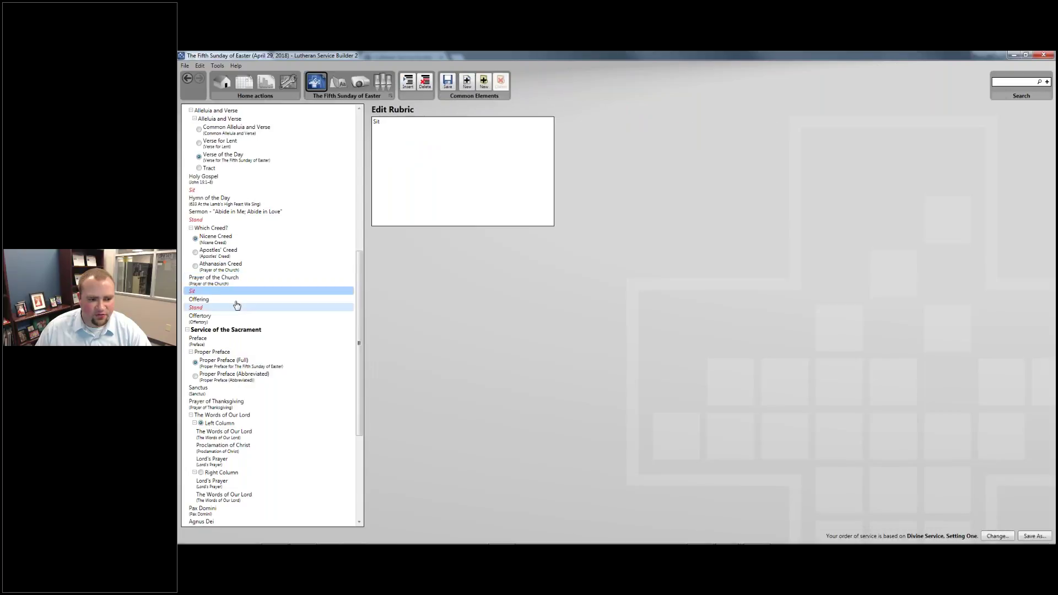
pyautogui.click(232, 321)
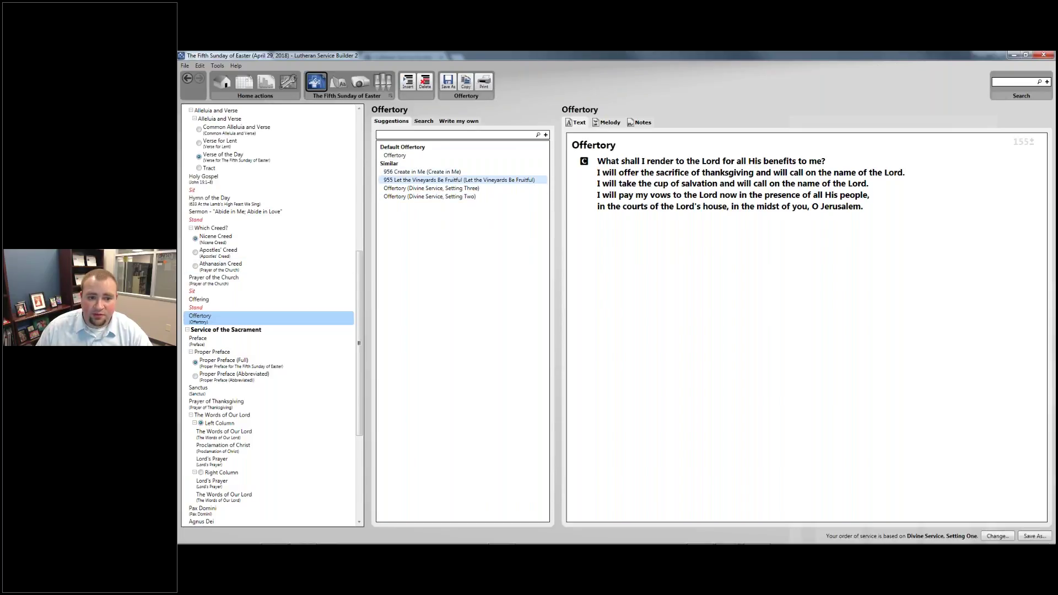
# Make hymn 955 Let the Vineyards Be Fruitful the Offertory, keeping stanza 1
pyautogui.click(485, 179)
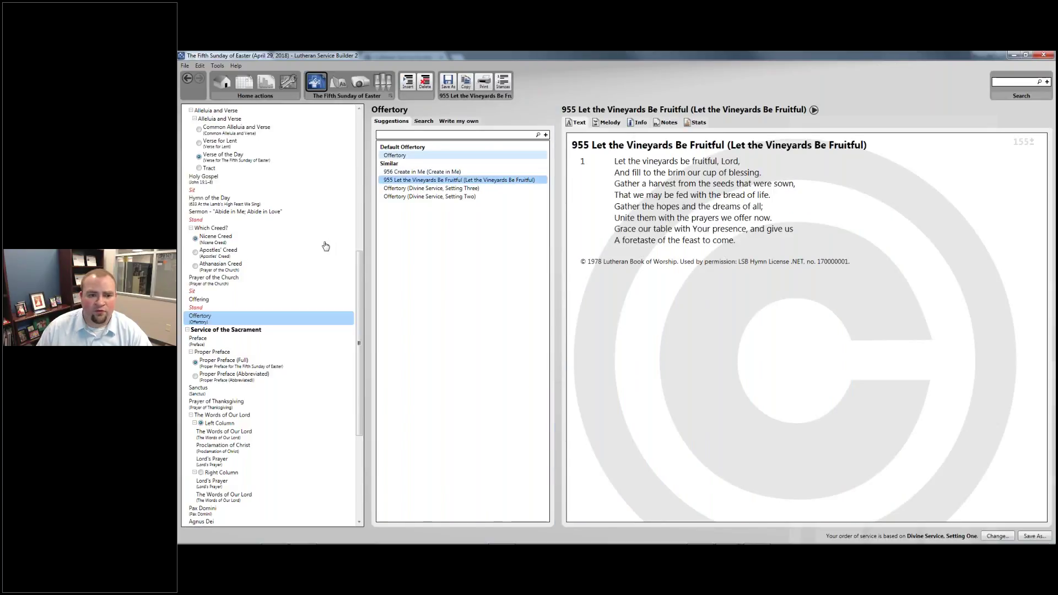
pyautogui.click(503, 82)
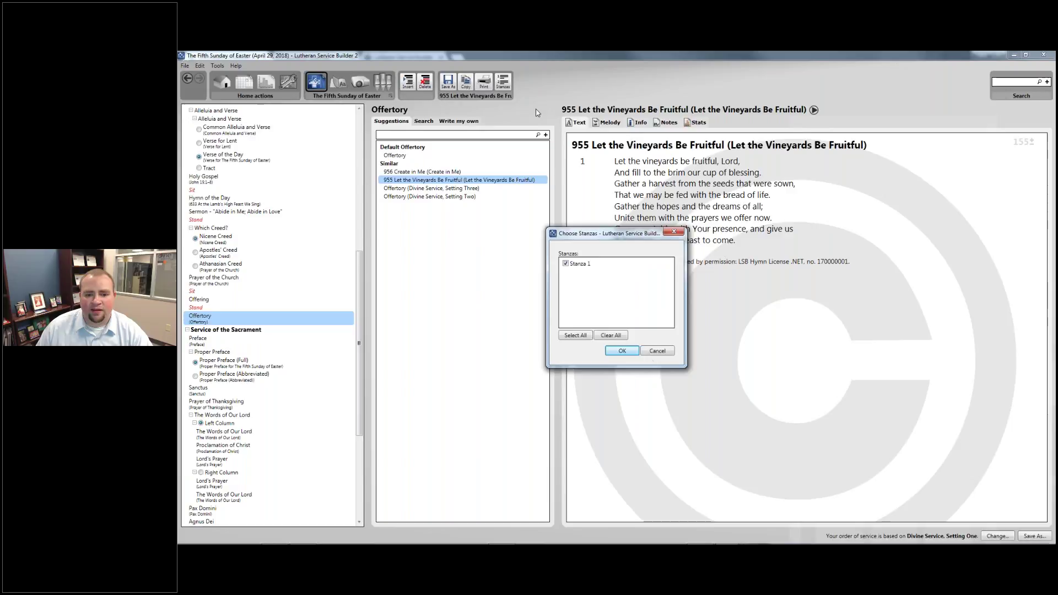
pyautogui.click(617, 351)
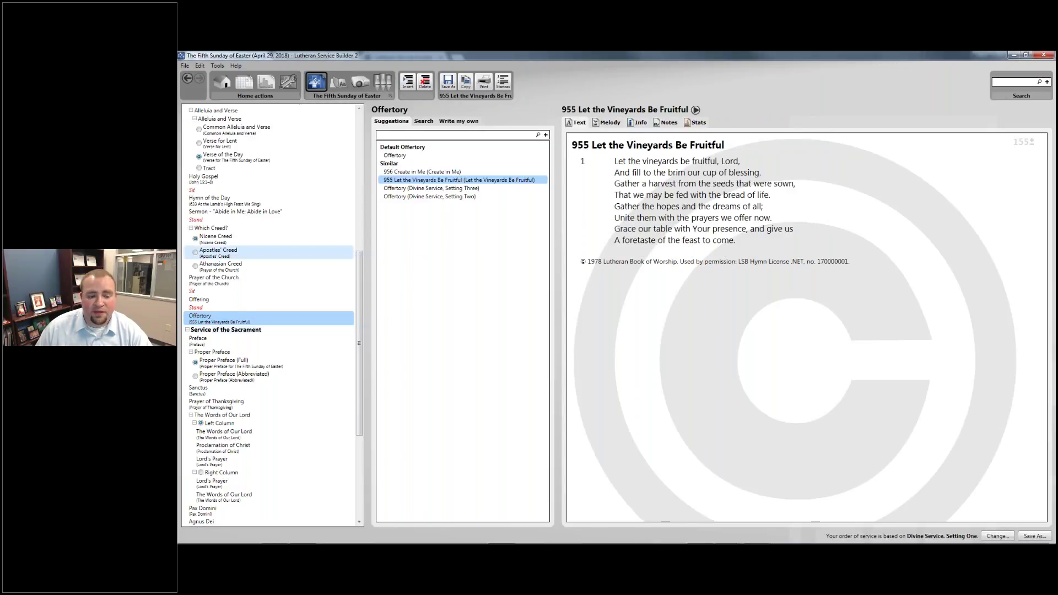
# Preview the Proper Preface (Full), Sanctus and Prayer of Thanksgiving texts in turn
pyautogui.scroll(-3, 250, 339)
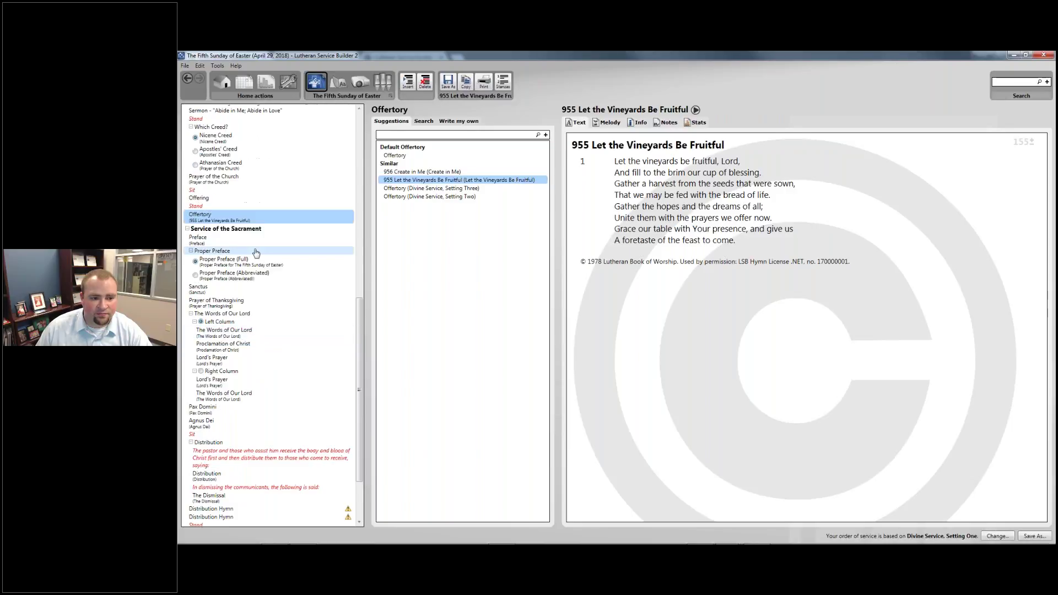
pyautogui.scroll(1, 259, 242)
pyautogui.scroll(-1, 254, 257)
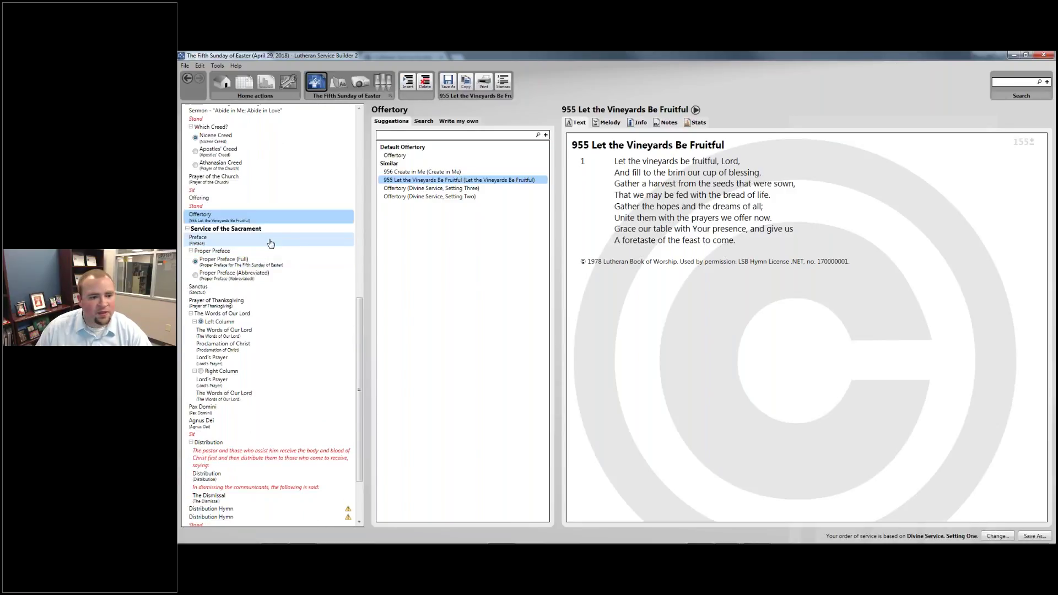
pyautogui.scroll(-1, 271, 243)
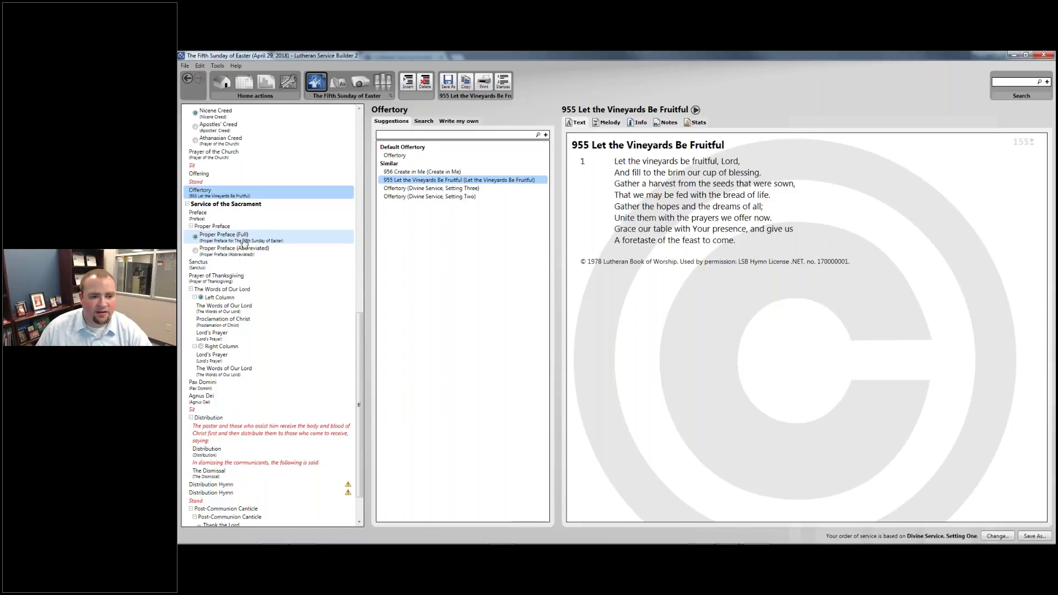
pyautogui.click(252, 243)
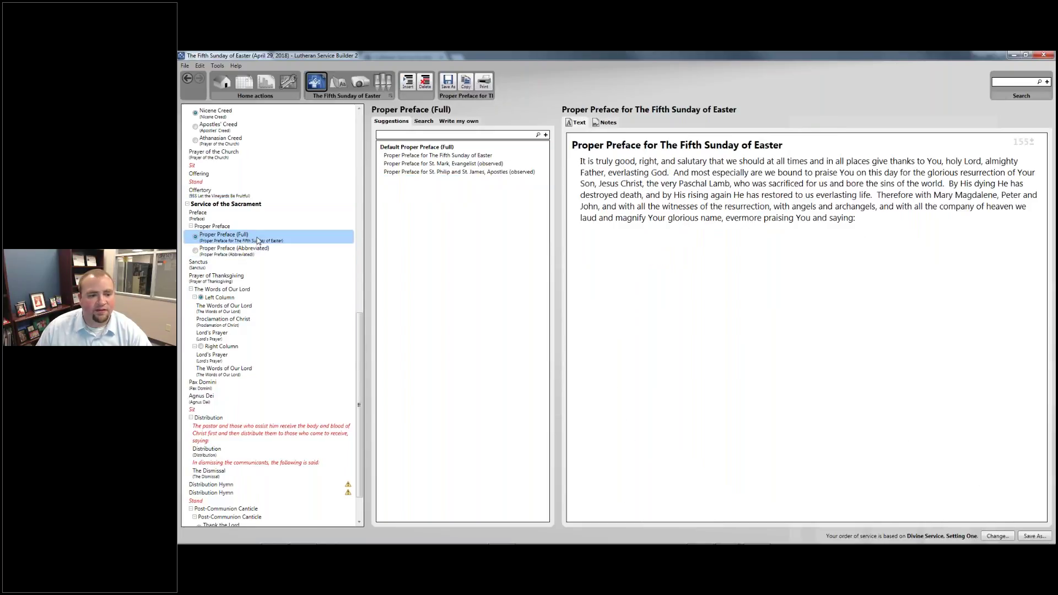
pyautogui.click(257, 267)
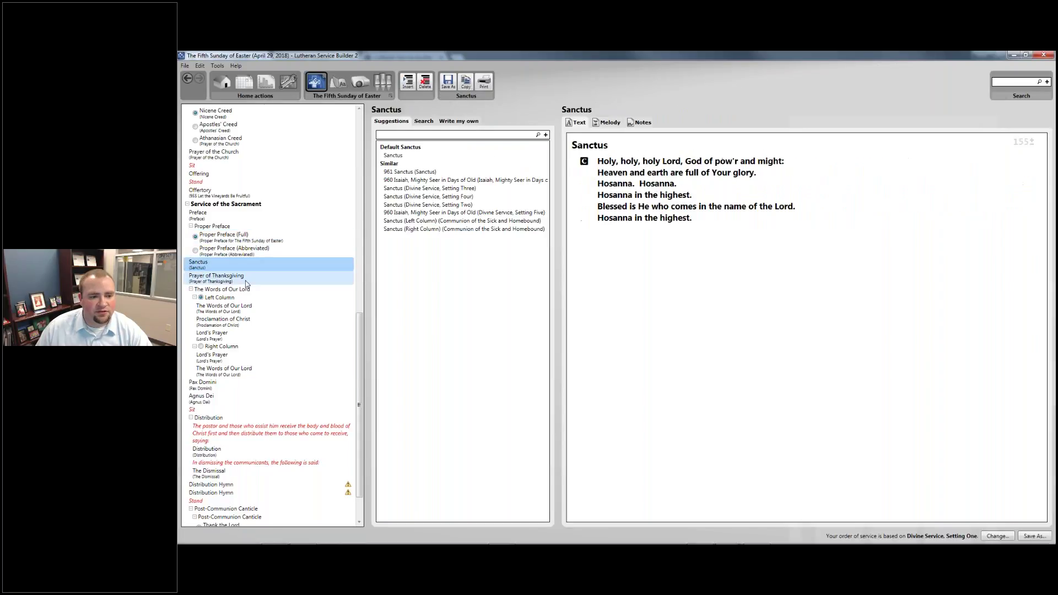
pyautogui.click(246, 280)
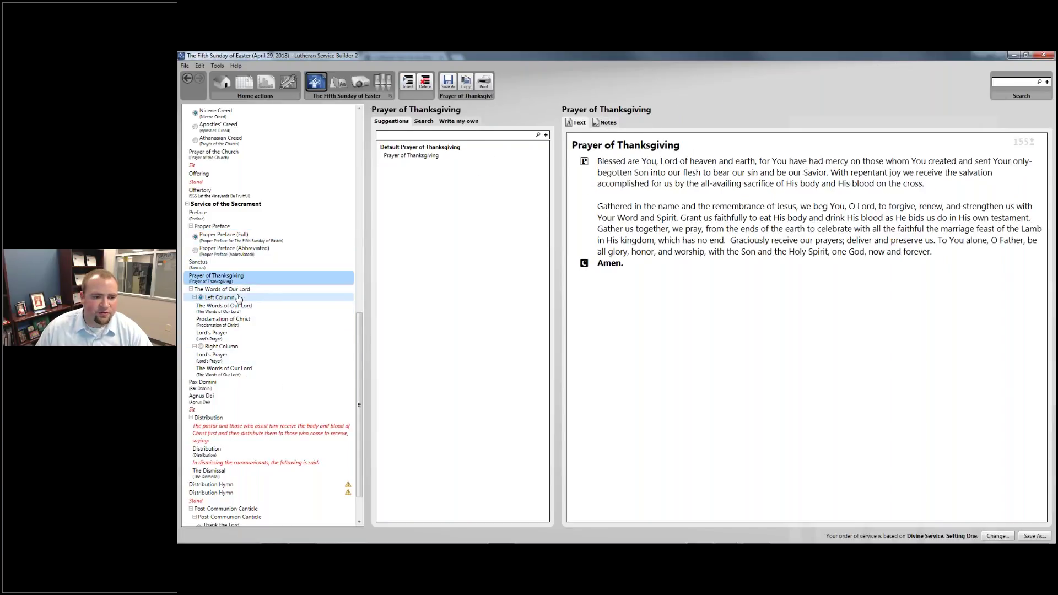
# Show the Pax Domini text, 'The peace of the Lord be with you always,' with its Amen
pyautogui.scroll(-1, 238, 297)
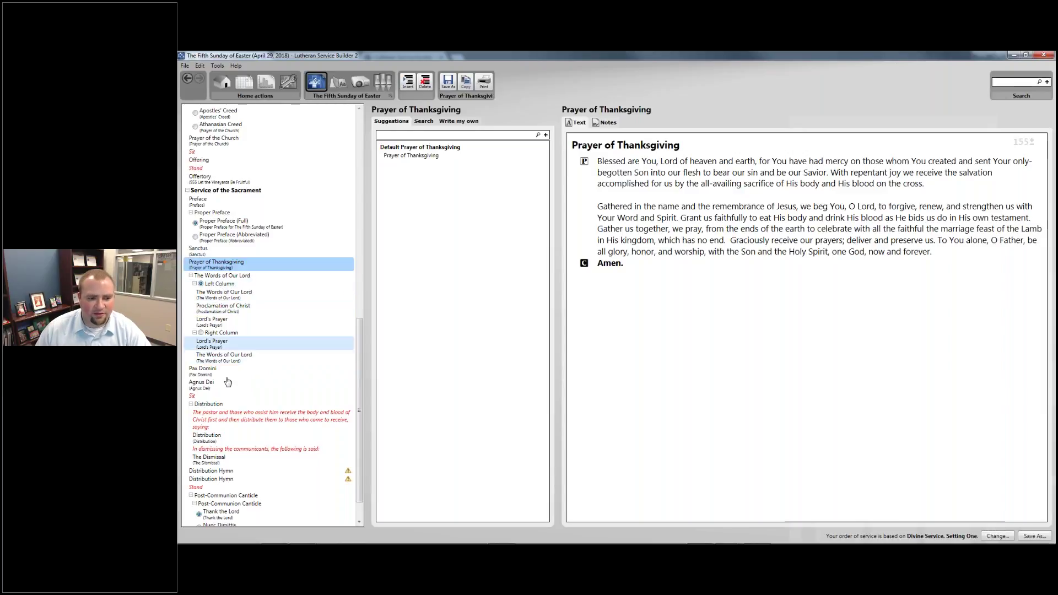
pyautogui.click(204, 370)
pyautogui.scroll(-1, 229, 346)
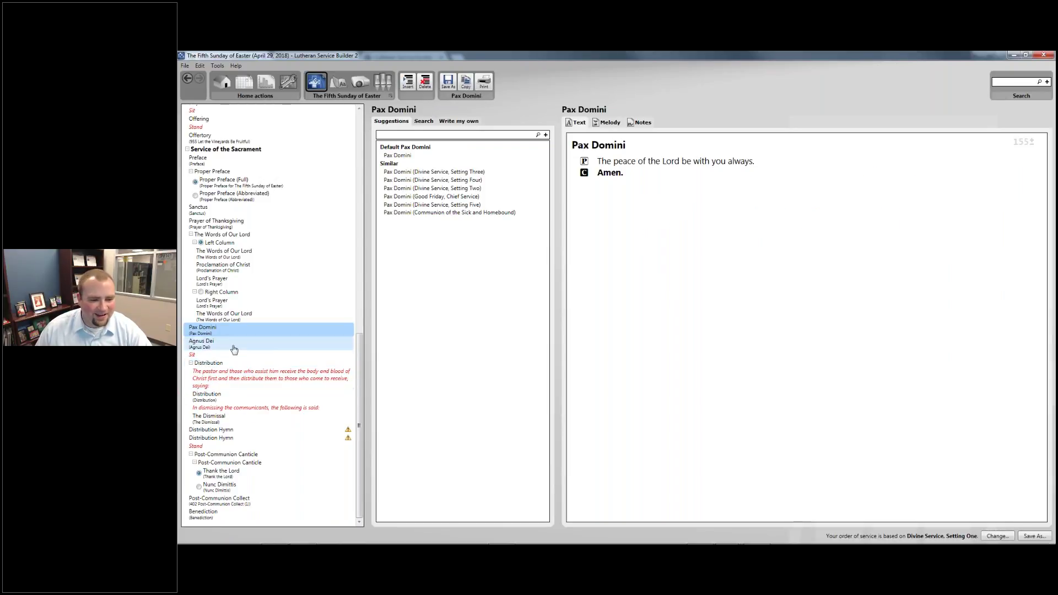
# Preview the pastor's distribution rubric, the Distribution words, the dismissing rubric and The Dismissal
pyautogui.click(251, 381)
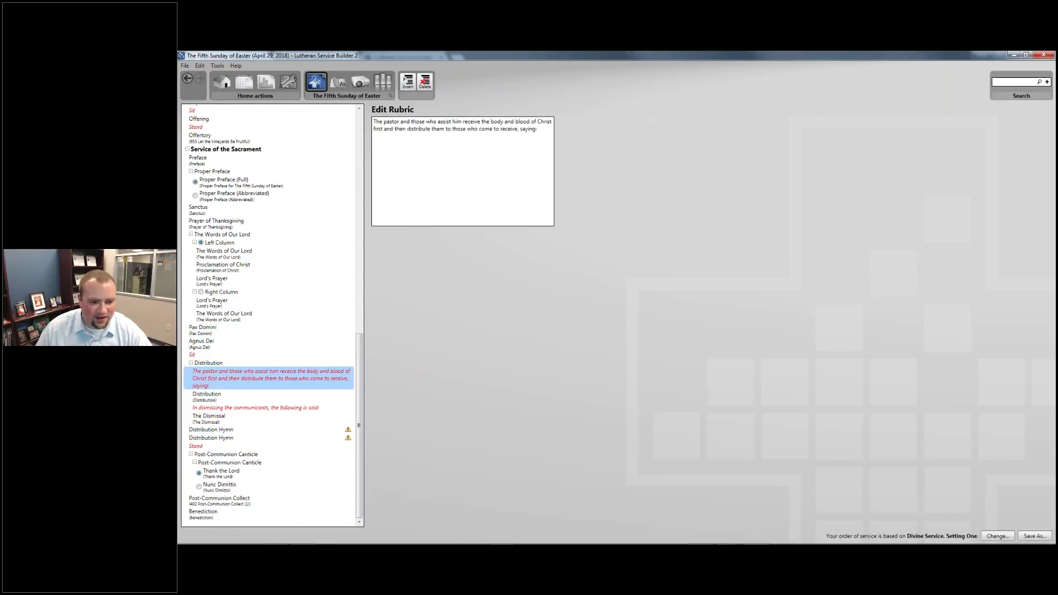
pyautogui.click(236, 408)
pyautogui.click(231, 395)
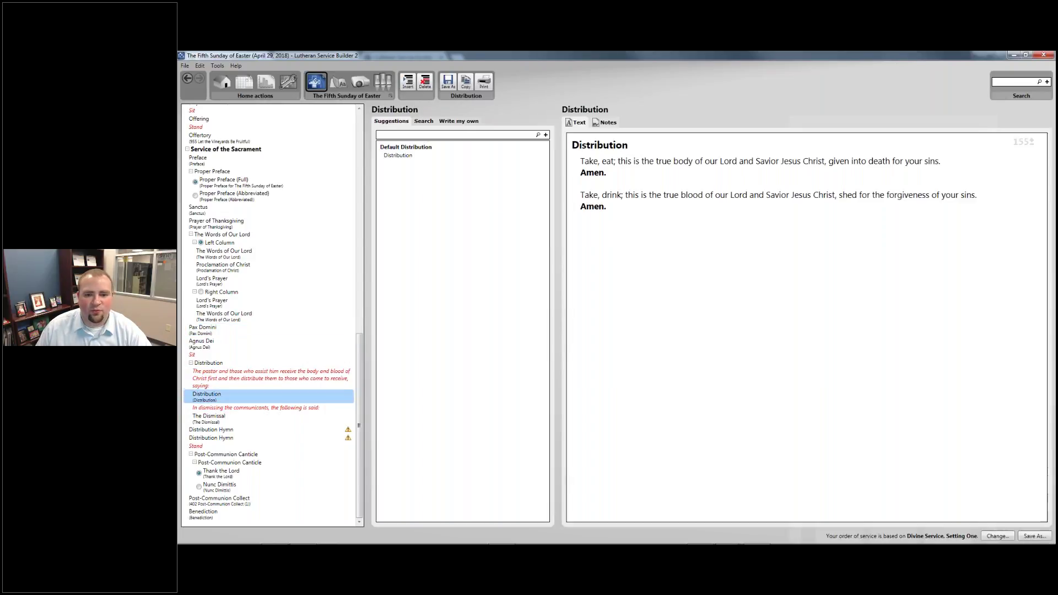
pyautogui.click(237, 380)
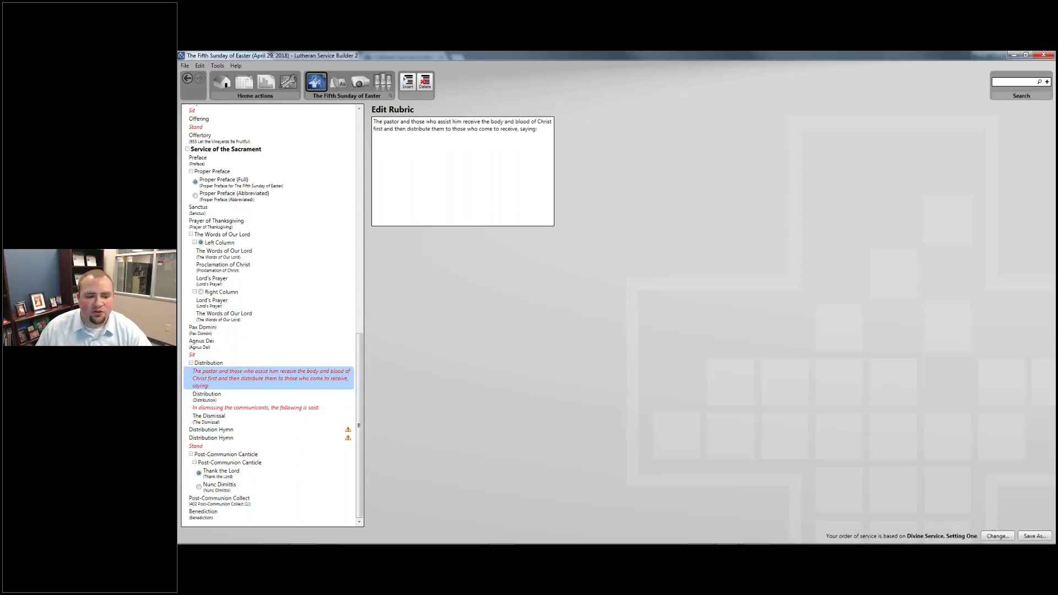
pyautogui.click(238, 409)
pyautogui.click(232, 417)
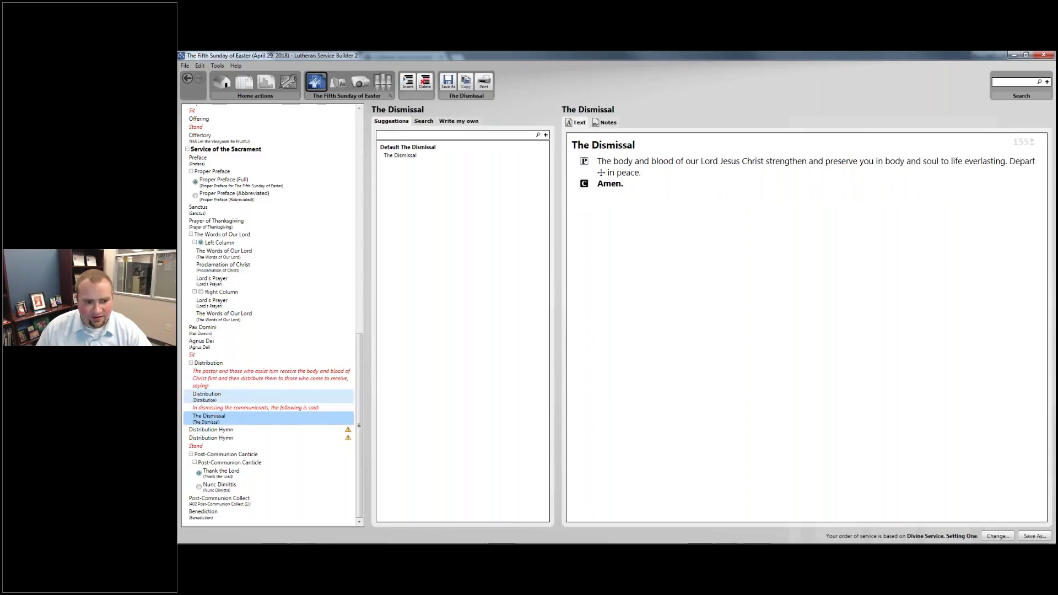
pyautogui.click(221, 372)
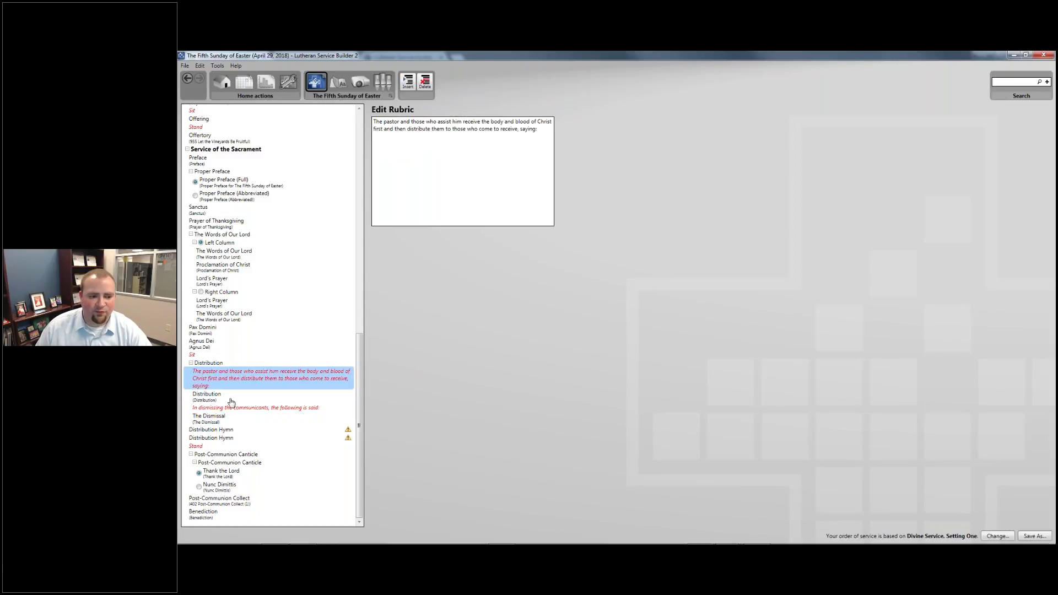
pyautogui.click(232, 399)
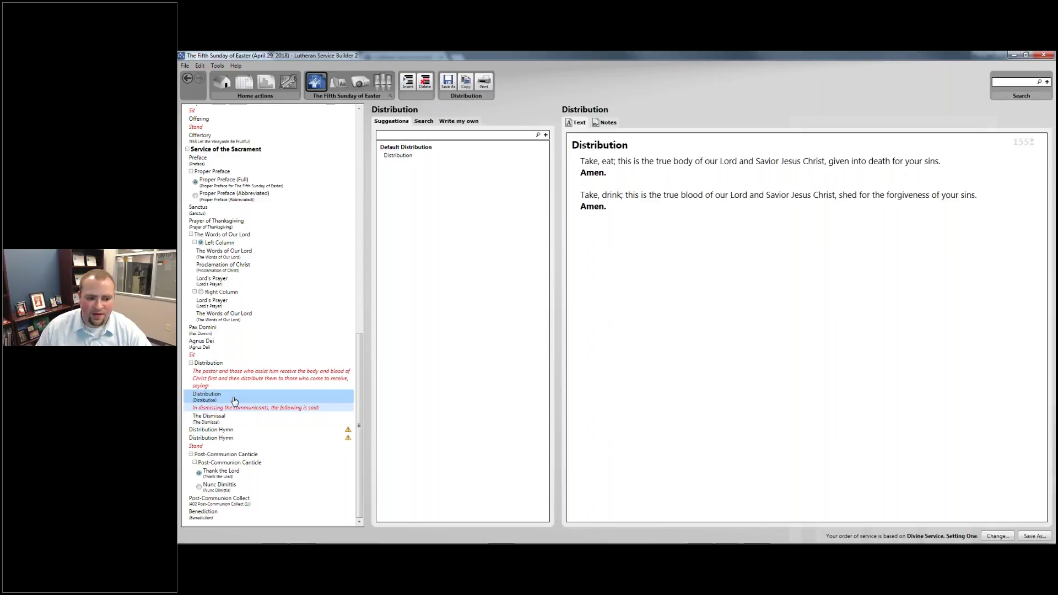
pyautogui.click(232, 408)
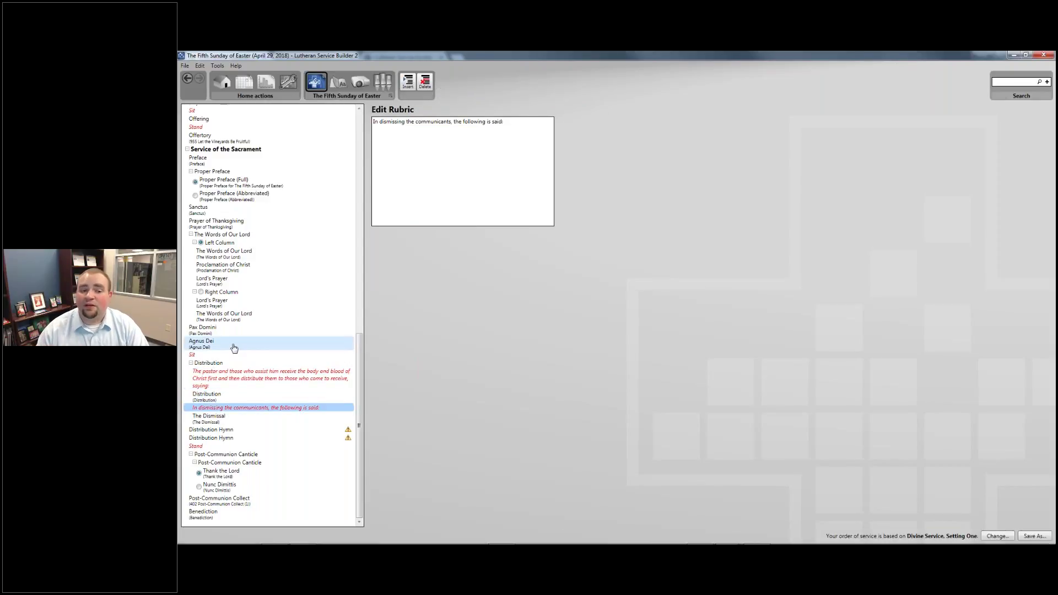
# Recheck the Distribution words text and the rubric about dismissing communicants
pyautogui.click(220, 396)
pyautogui.moveTo(655, 199); pyautogui.dragTo(585, 161)
pyautogui.click(650, 253)
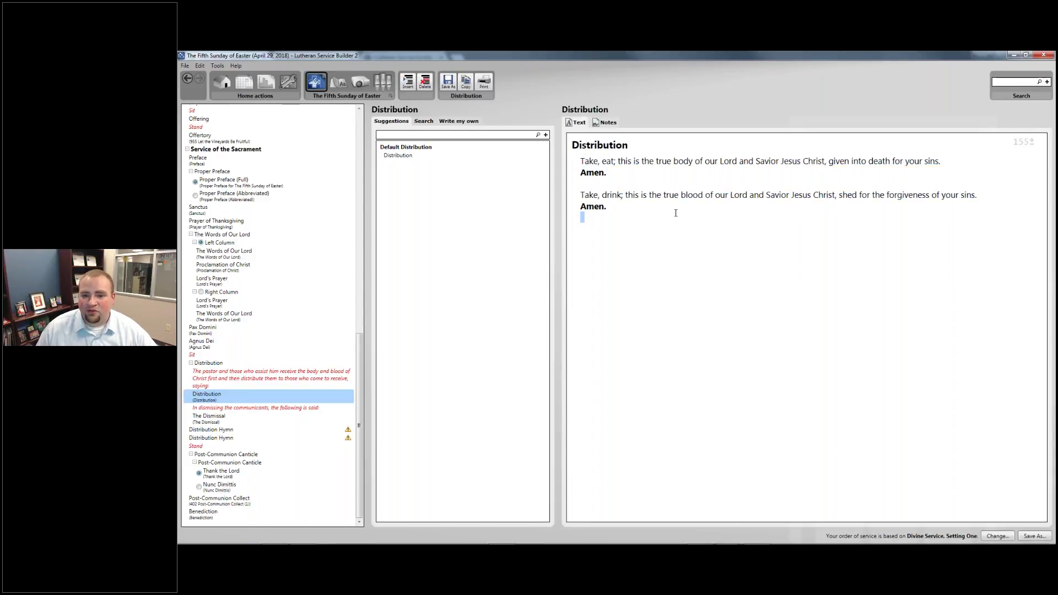
pyautogui.click(256, 408)
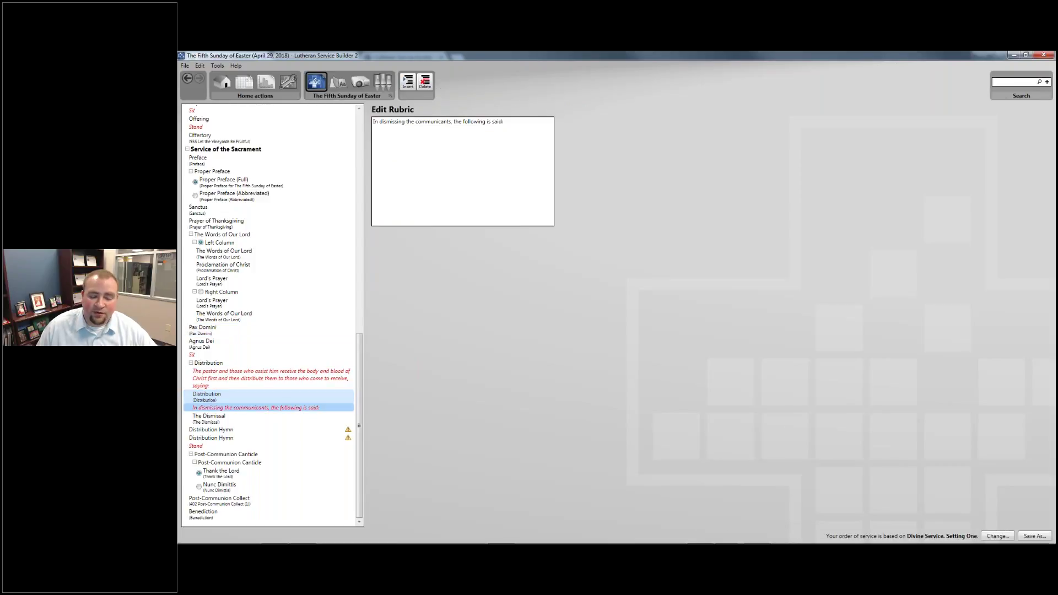
# Delete the pastor's rubric, the Distribution words and the dismissing rubric, leaving The Dismissal
pyautogui.click(226, 385)
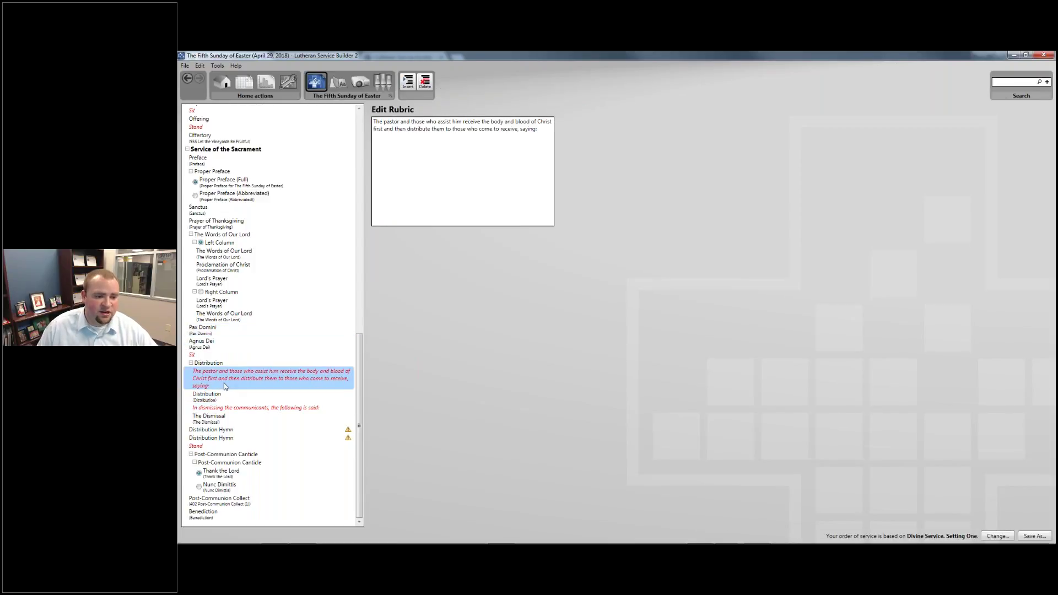
pyautogui.rightClick(213, 379)
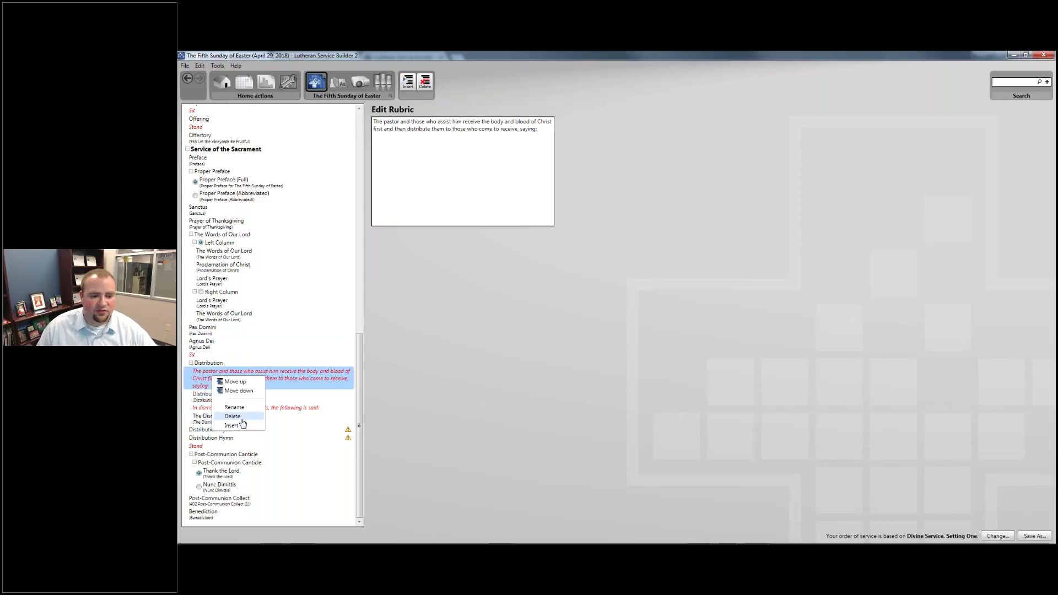
pyautogui.click(232, 416)
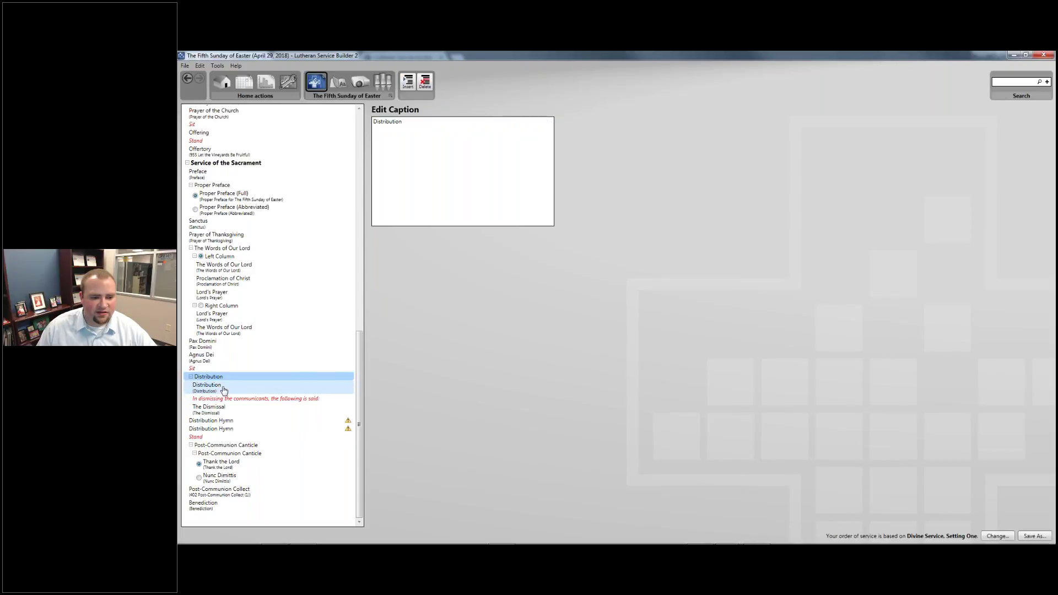
pyautogui.rightClick(223, 386)
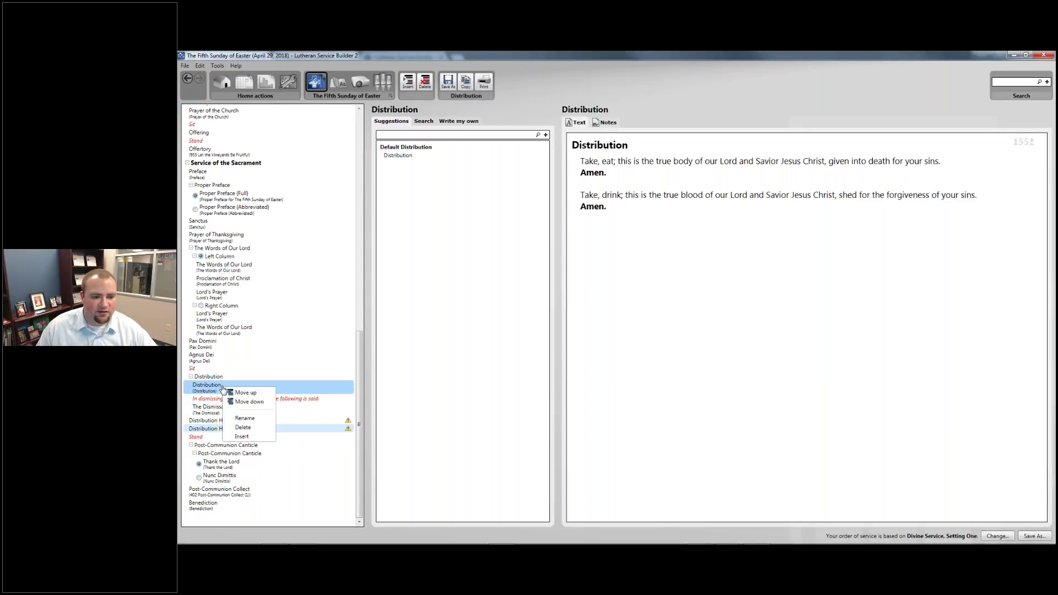
pyautogui.click(257, 428)
pyautogui.rightClick(212, 385)
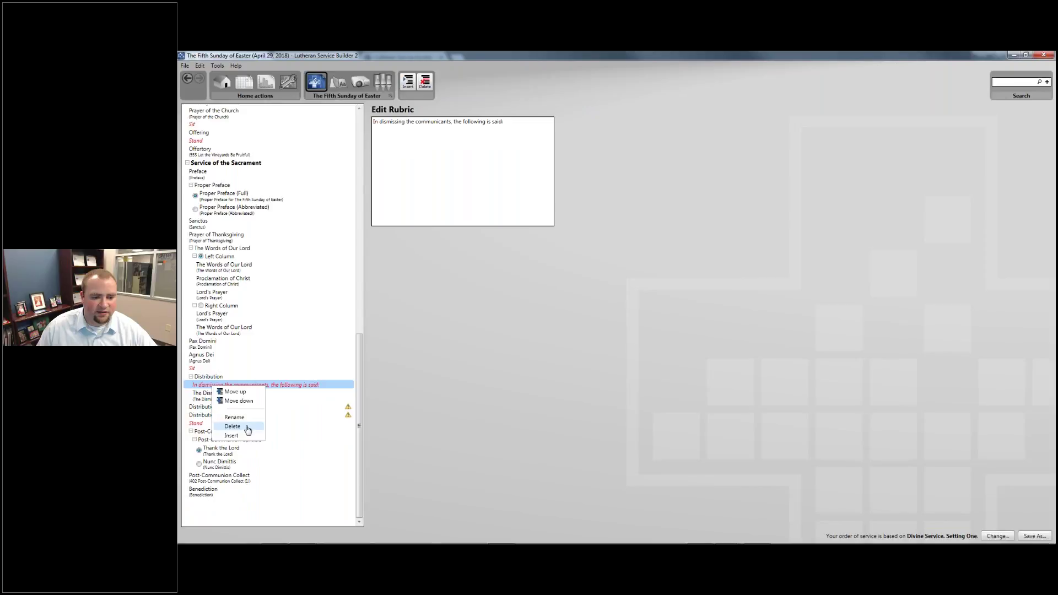
pyautogui.click(232, 426)
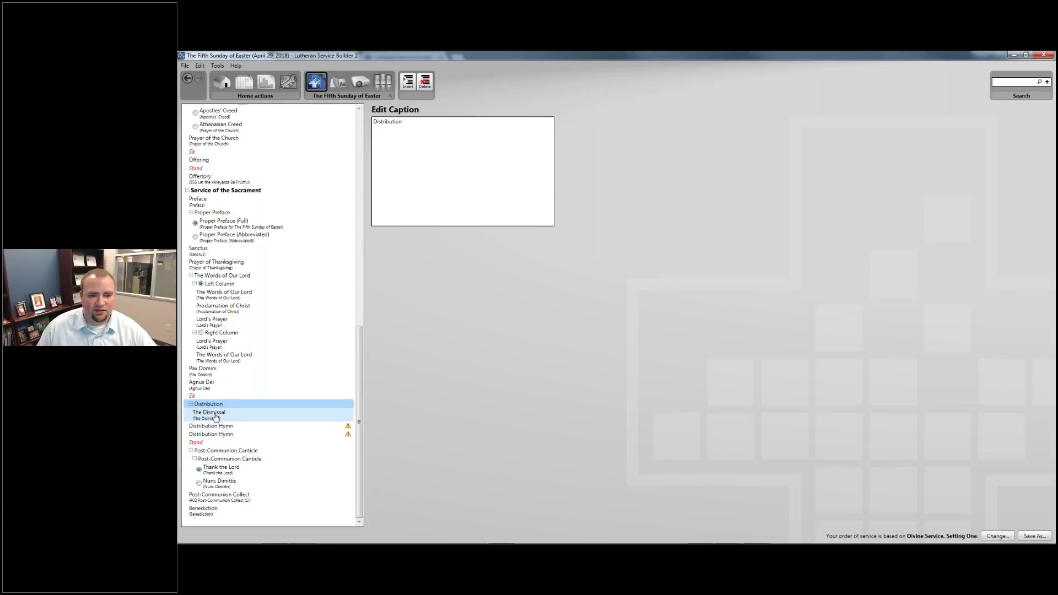
pyautogui.click(215, 416)
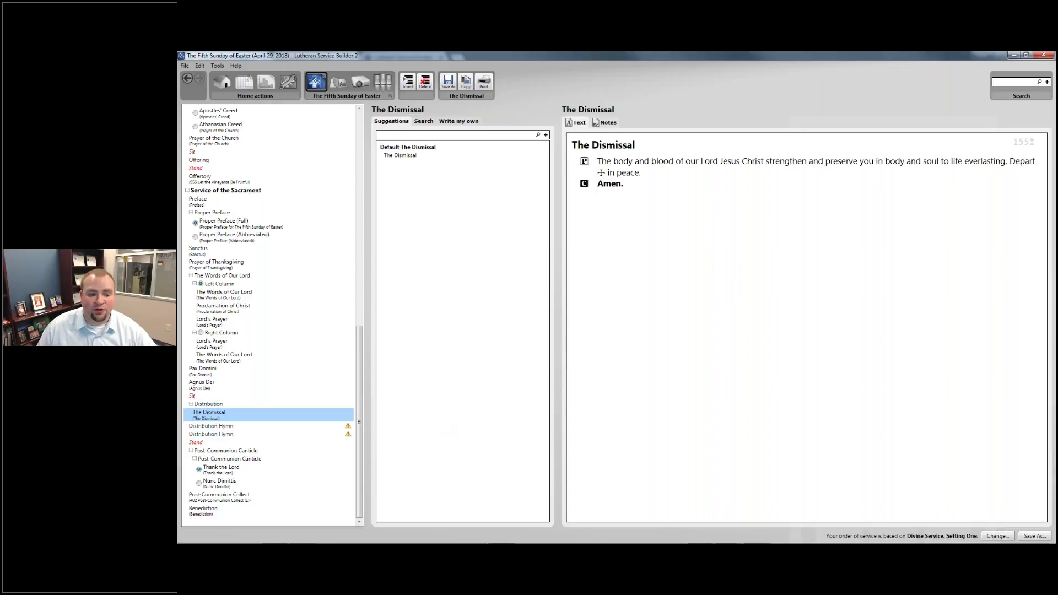
pyautogui.moveTo(290, 428); pyautogui.dragTo(333, 420)
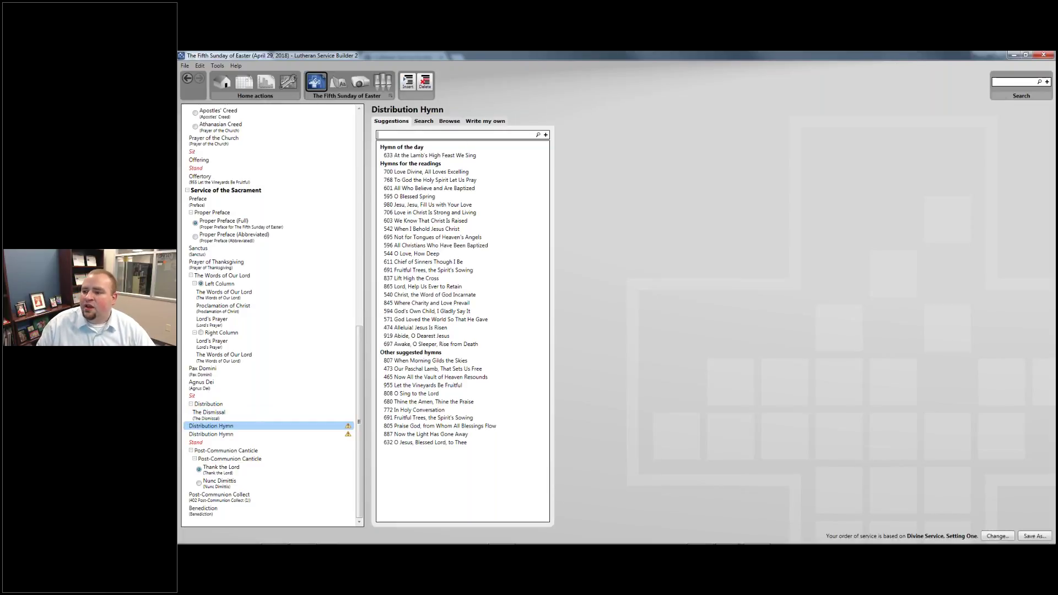
# Search hymn 636 and assign Soul, Adorn Yourself with Gladness as the Distribution Hymn
pyautogui.write('636')
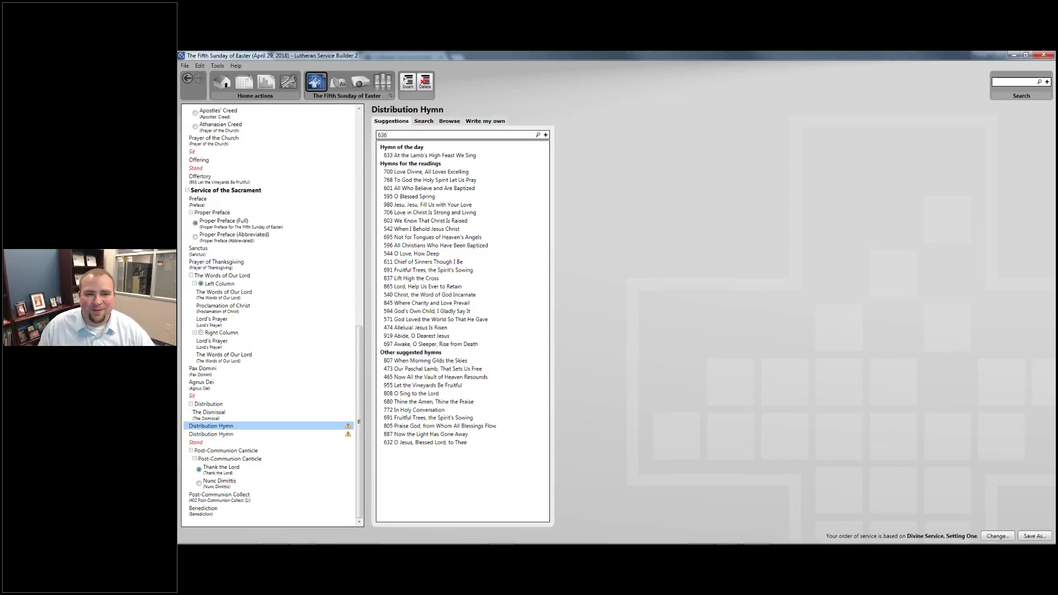
pyautogui.press('Return')
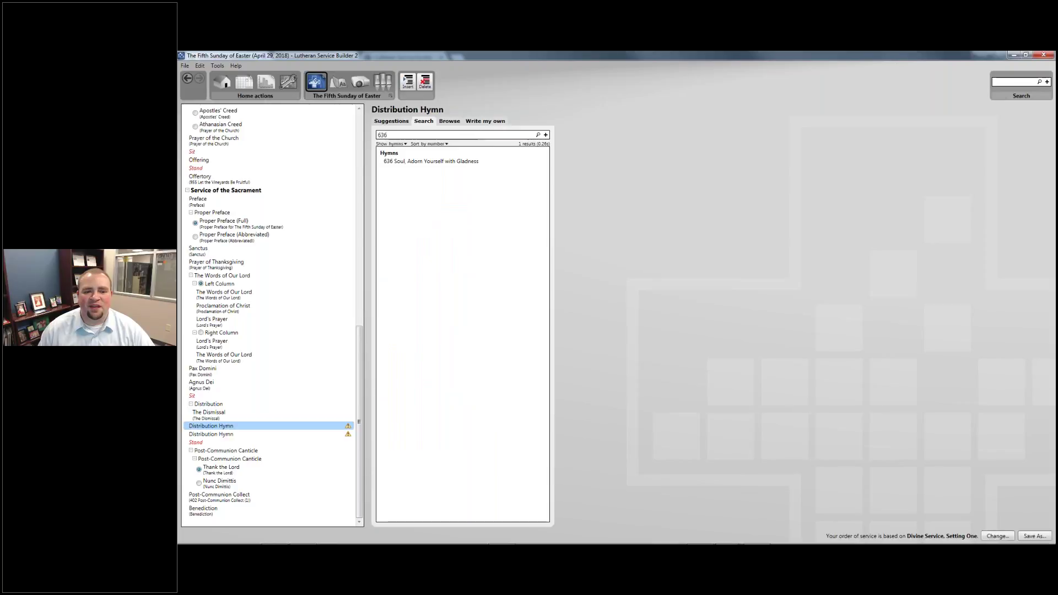
pyautogui.doubleClick(431, 161)
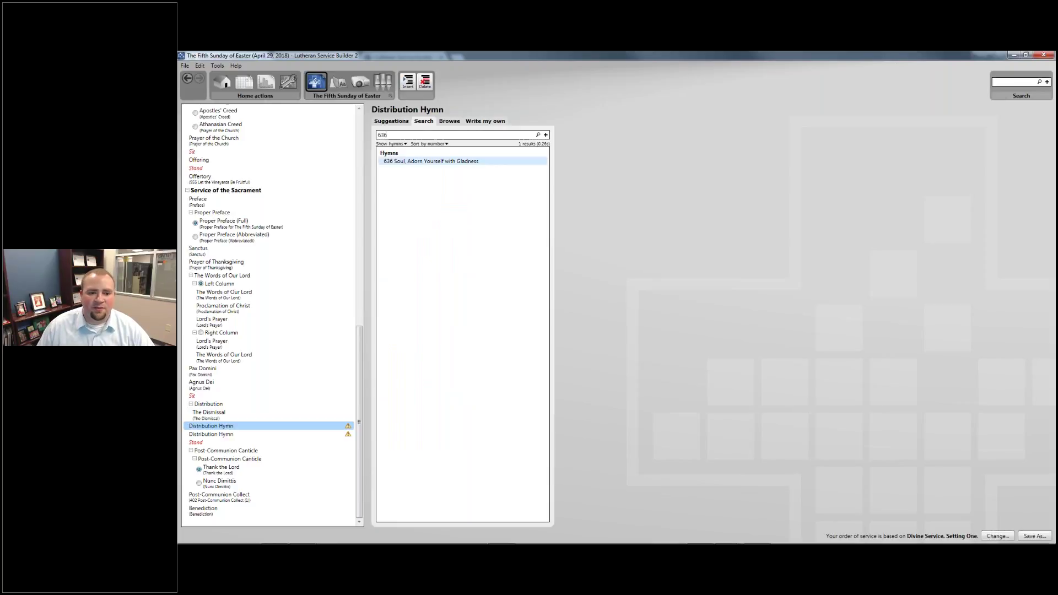
# With the second Distribution Hymn slot selected, search hymns for 'The Lord's Supper'
pyautogui.click(230, 441)
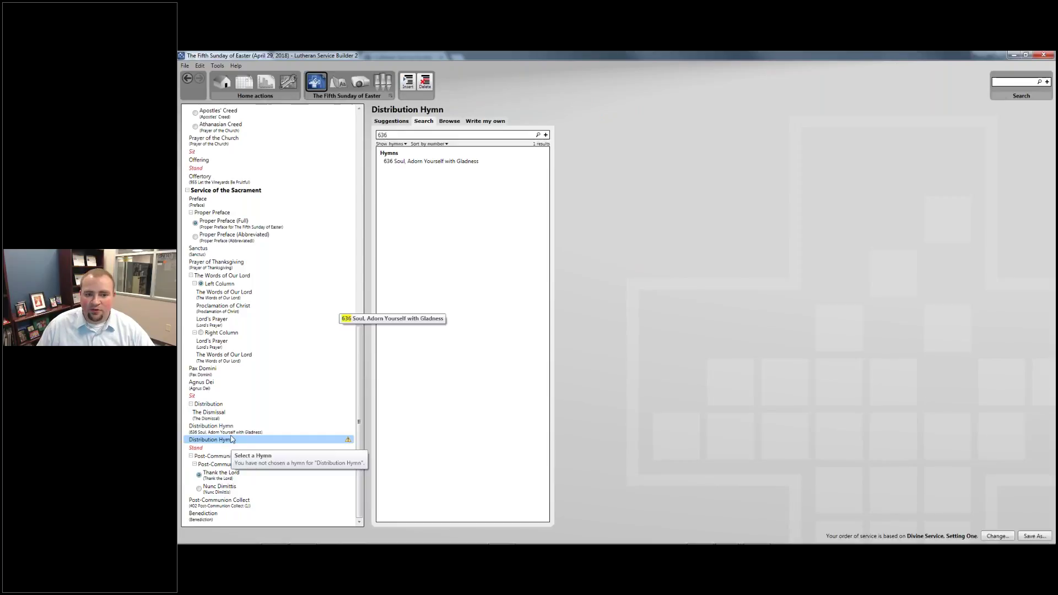
pyautogui.doubleClick(392, 134)
pyautogui.press('BackSpace')
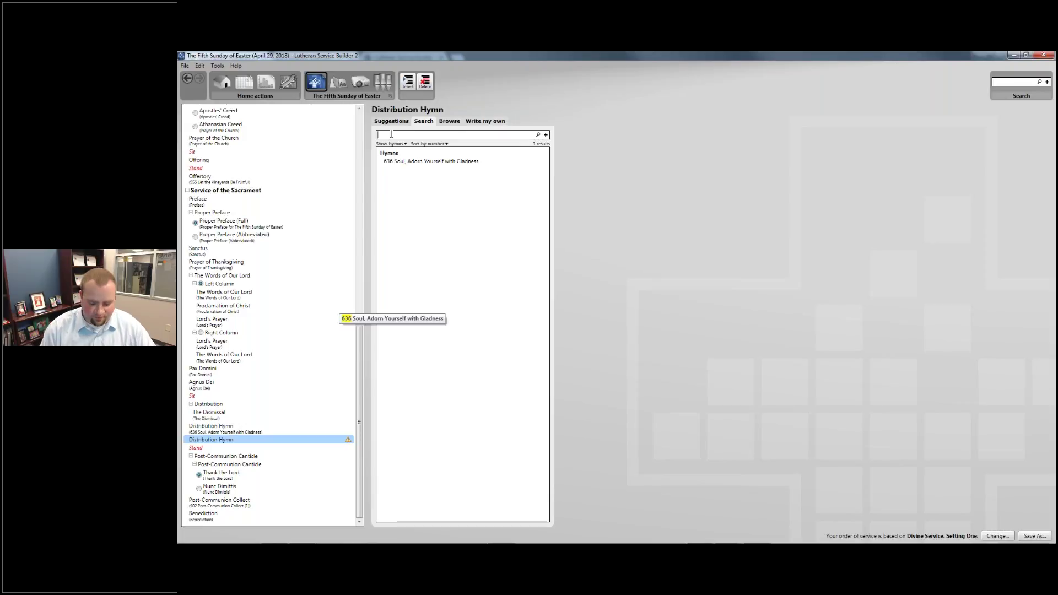
pyautogui.write('The OLo')
pyautogui.press('BackSpace')
pyautogui.press('BackSpace')
pyautogui.press('BackSpace')
pyautogui.write('lor')
pyautogui.write("Lord's Supper")
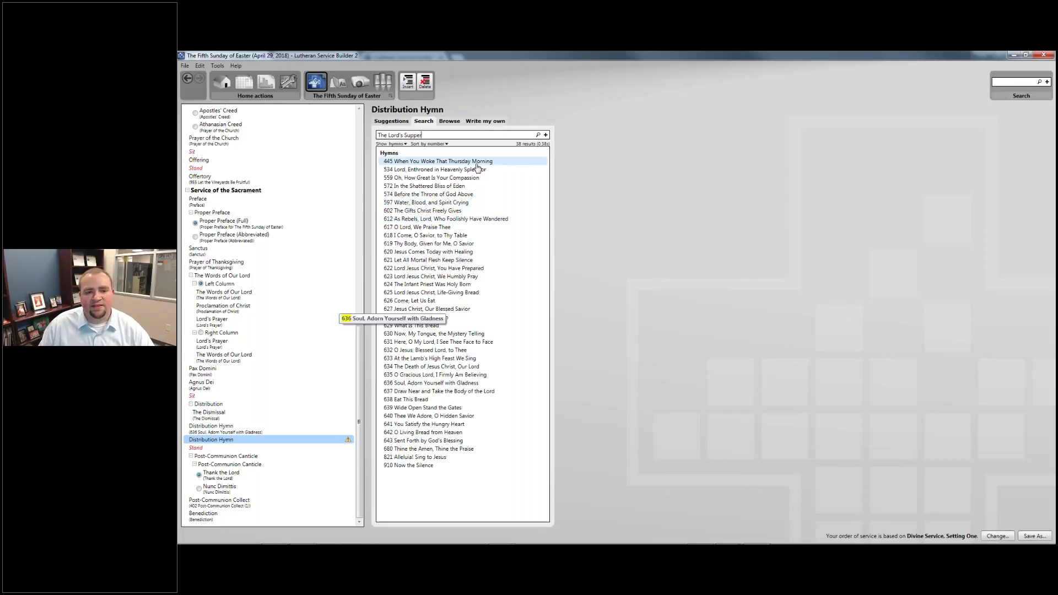
# Preview hymns 445 and 534 with melody and details, then run a topic: The Lord's Supper search
pyautogui.click(475, 163)
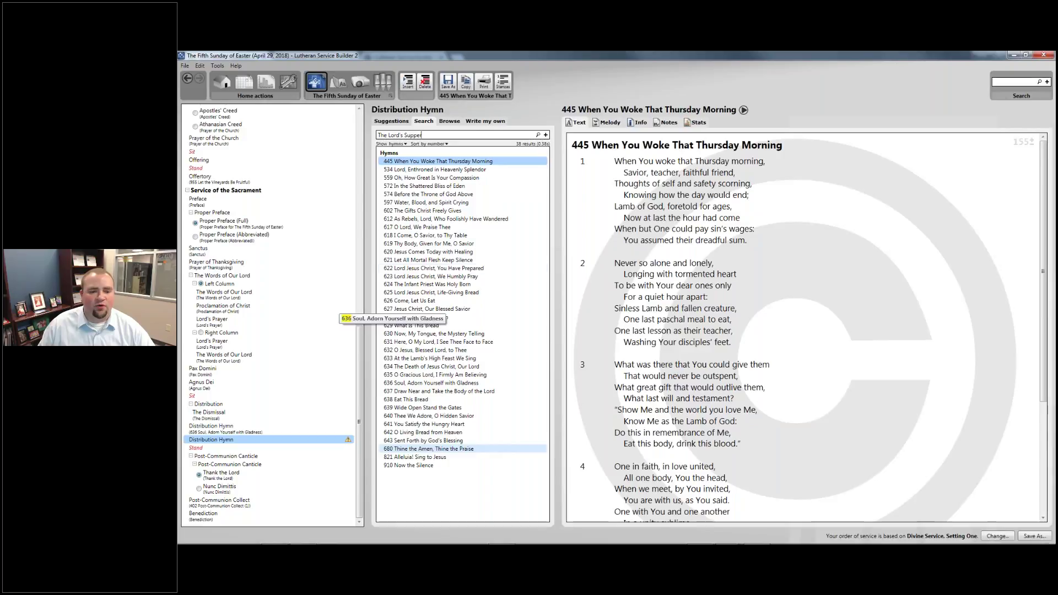
pyautogui.press('Down')
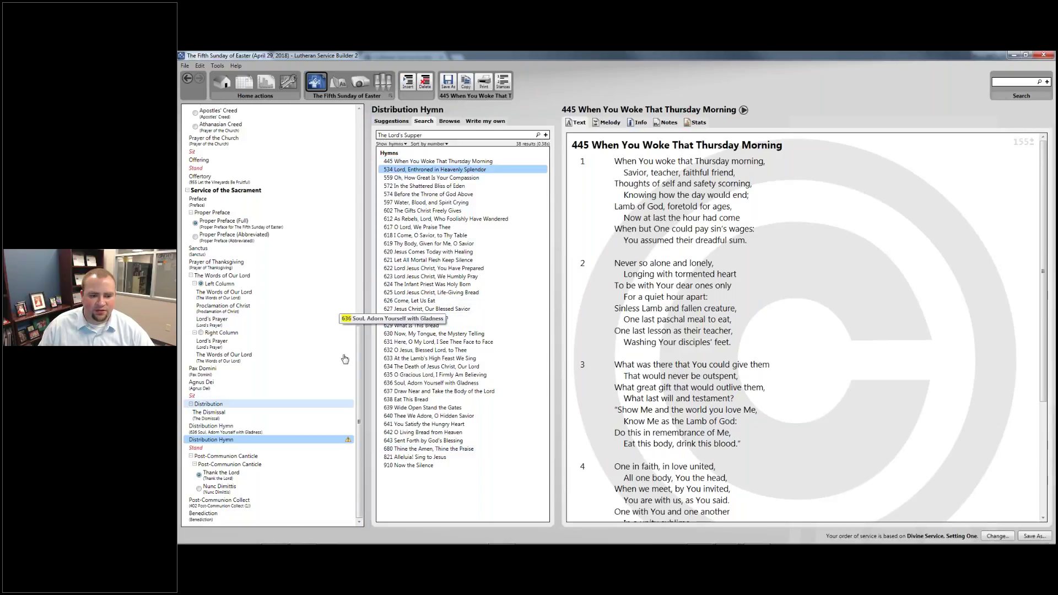
pyautogui.click(606, 122)
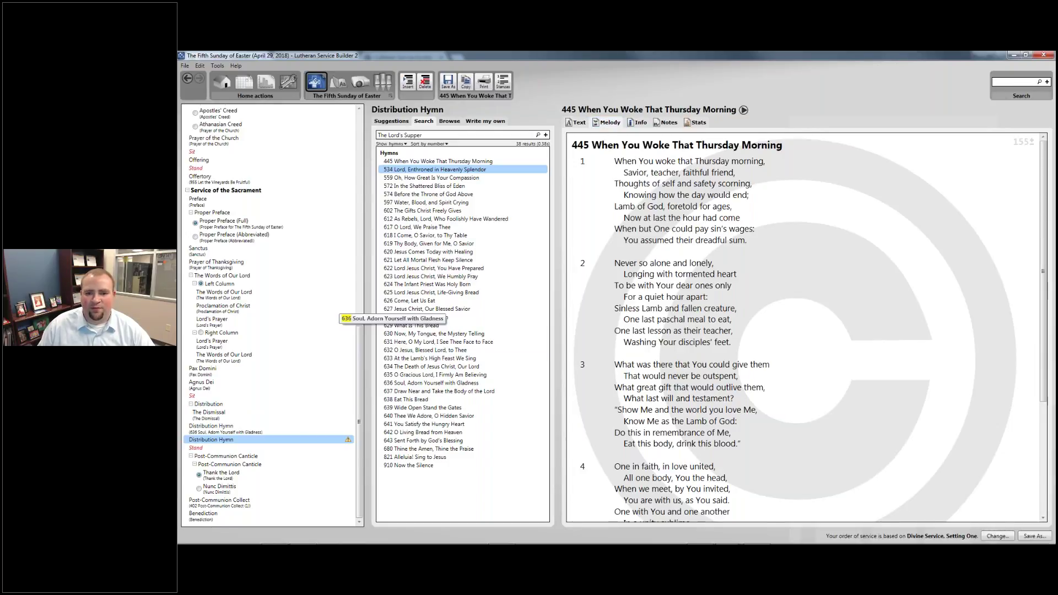
pyautogui.click(638, 123)
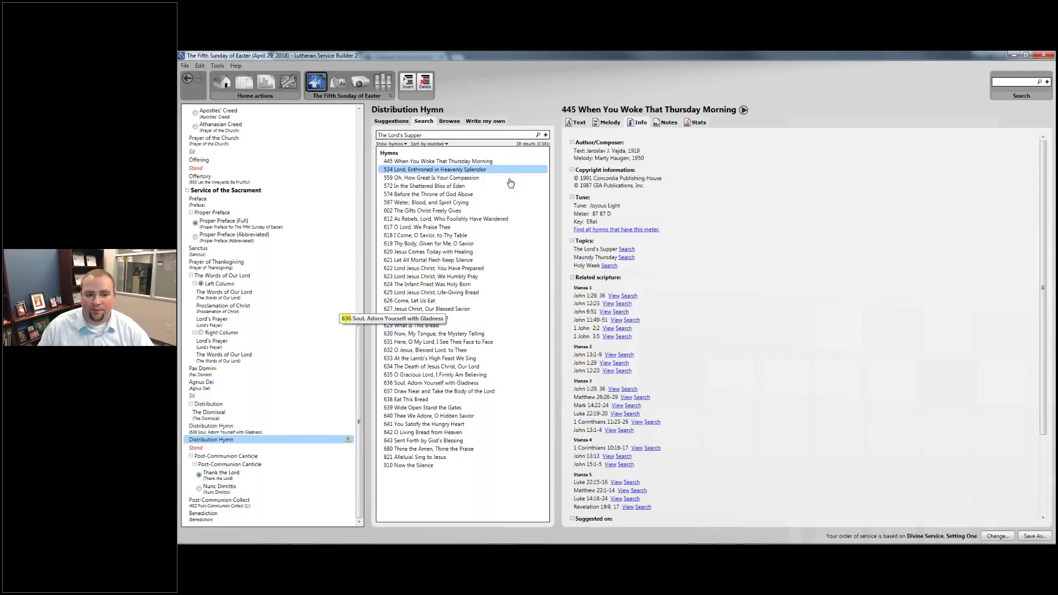
pyautogui.hotkey('ctrl', 'f')
pyautogui.press('Home')
pyautogui.write('topic:')
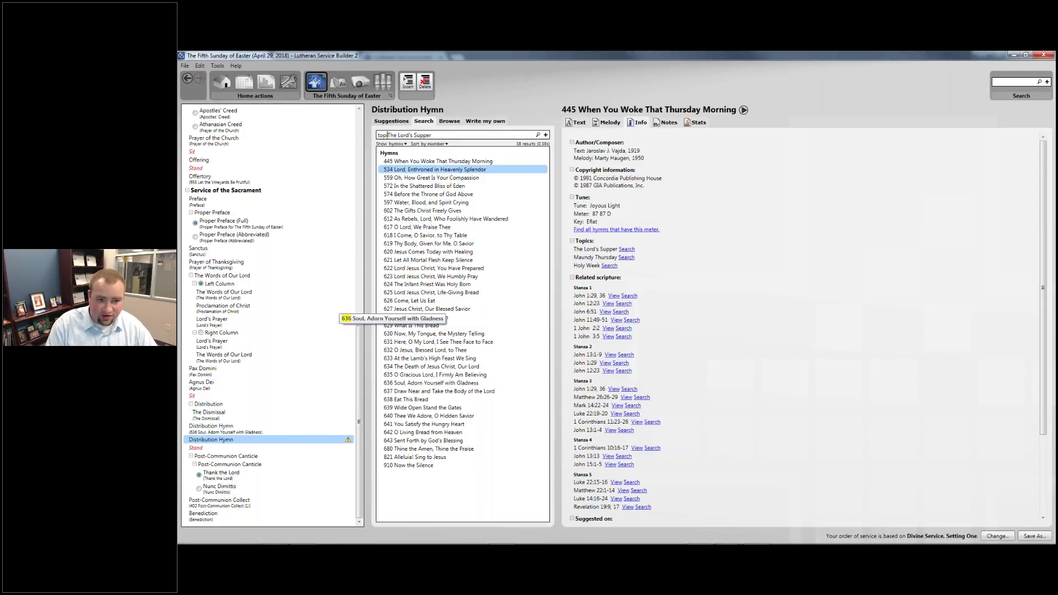
pyautogui.press('Return')
pyautogui.click(510, 135)
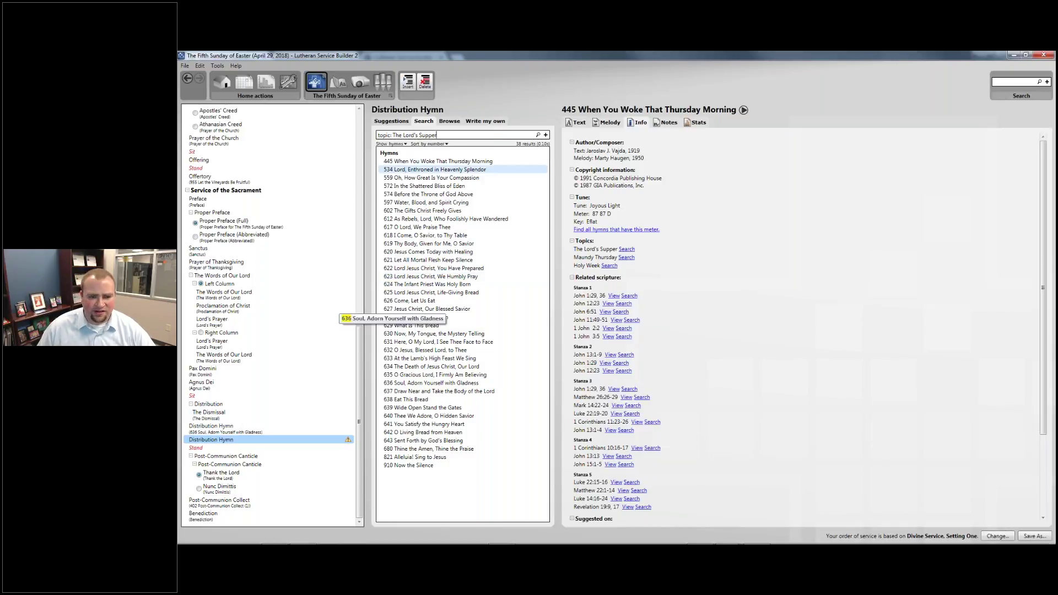
# Search 'You Satisfy' and place 641 You Satisfy the Hungry Heart in the second Distribution Hymn slot
pyautogui.hotkey('ctrl', 'a')
pyautogui.press('BackSpace')
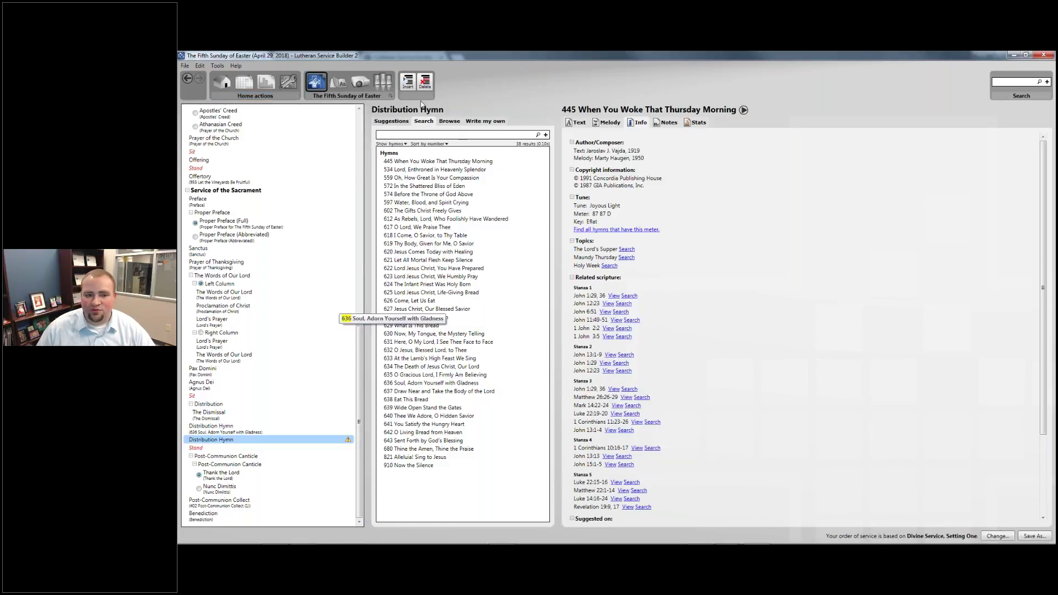
pyautogui.write('You')
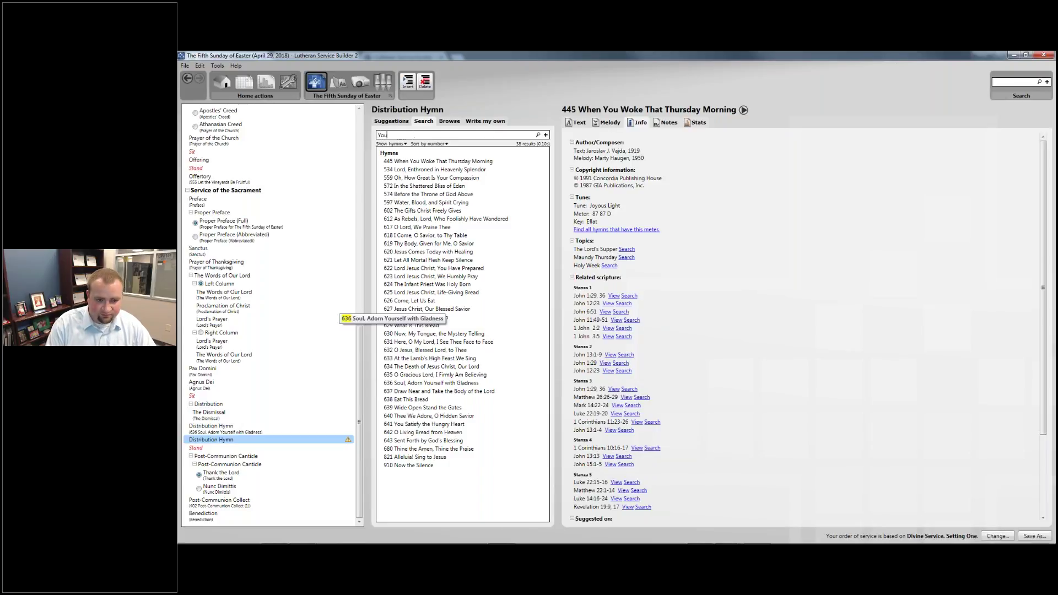
pyautogui.write(' Satisfy')
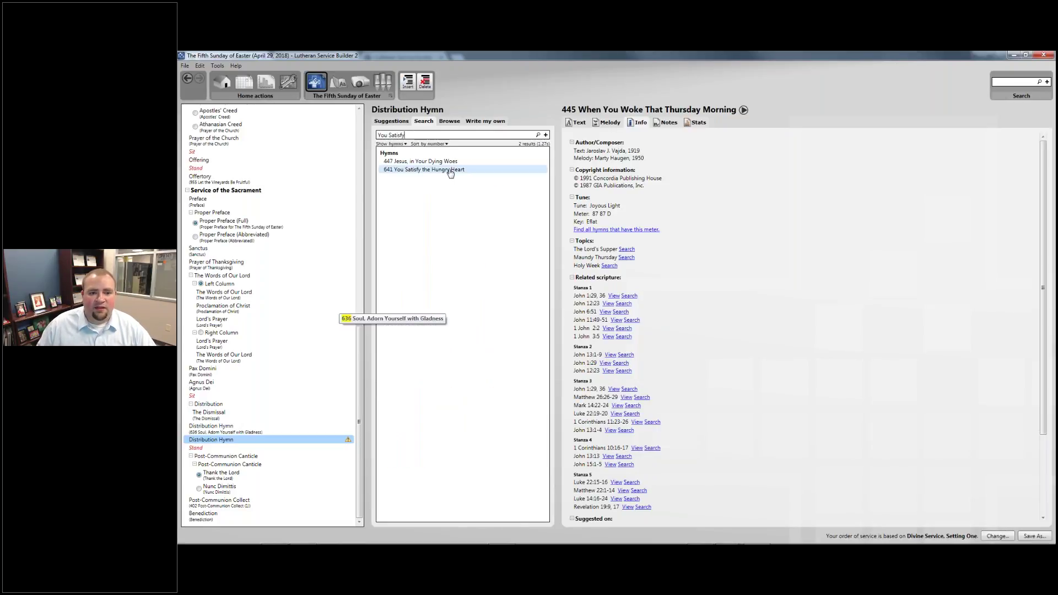
pyautogui.click(440, 170)
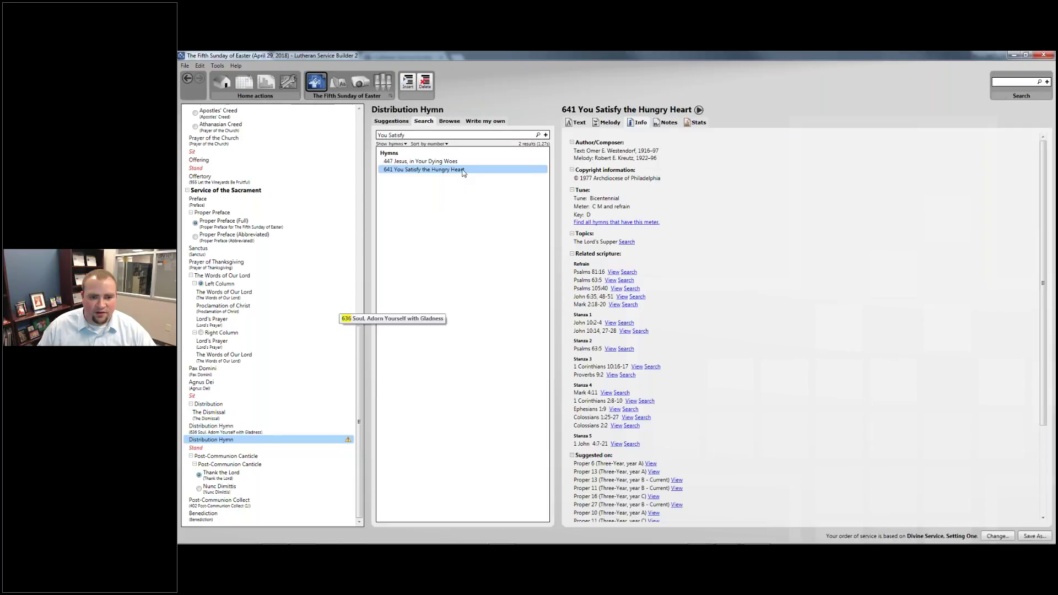
pyautogui.moveTo(463, 172); pyautogui.dragTo(265, 440)
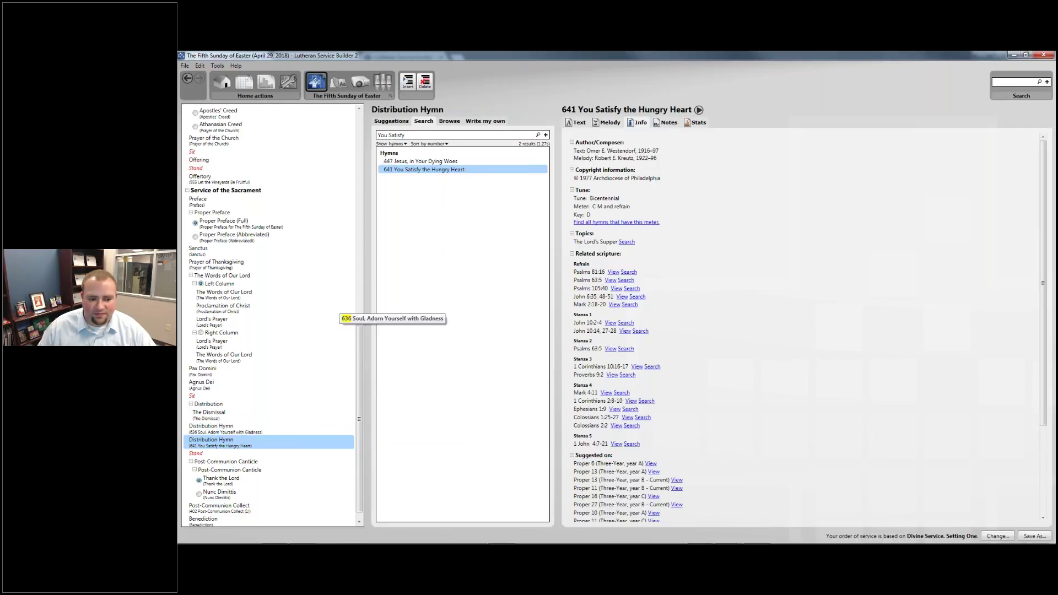
# Review Thank the Lord, the Post-Communion Collect suggestions and the Benediction, then show Insert Element
pyautogui.scroll(-1, 300, 345)
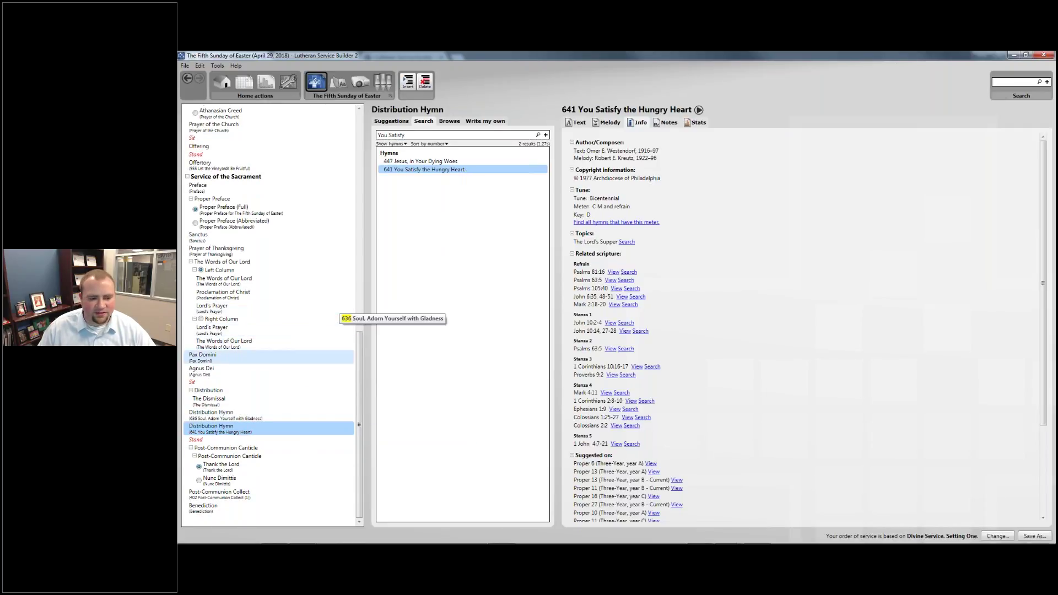
pyautogui.click(238, 470)
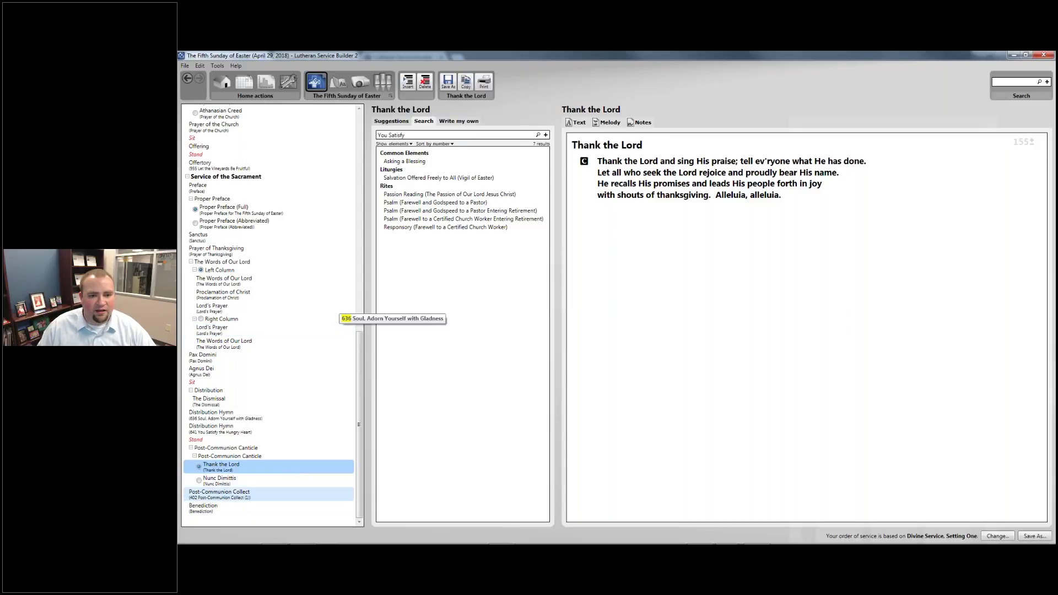
pyautogui.click(272, 494)
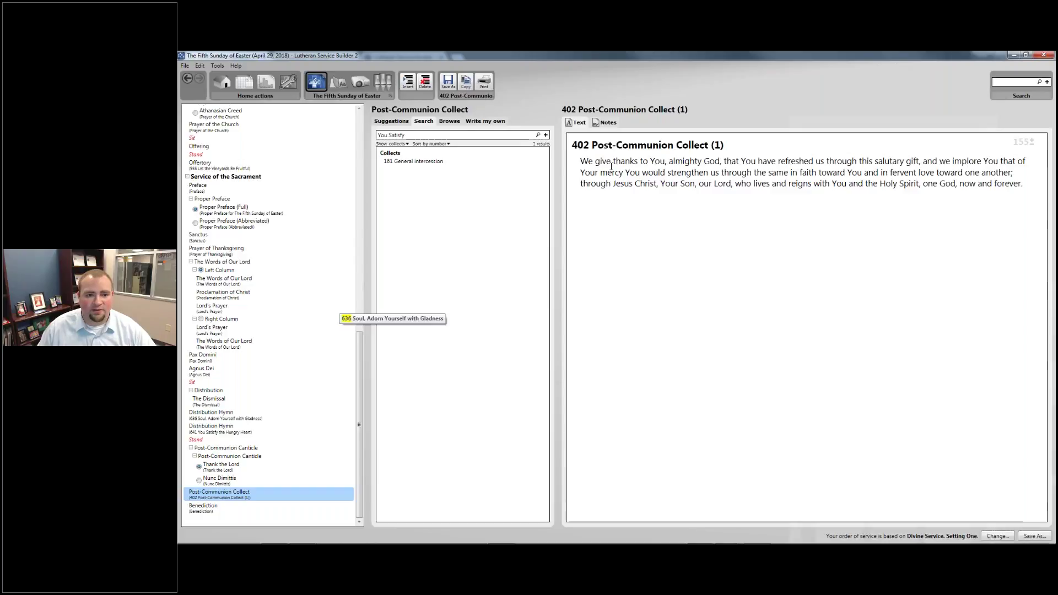
pyautogui.click(392, 121)
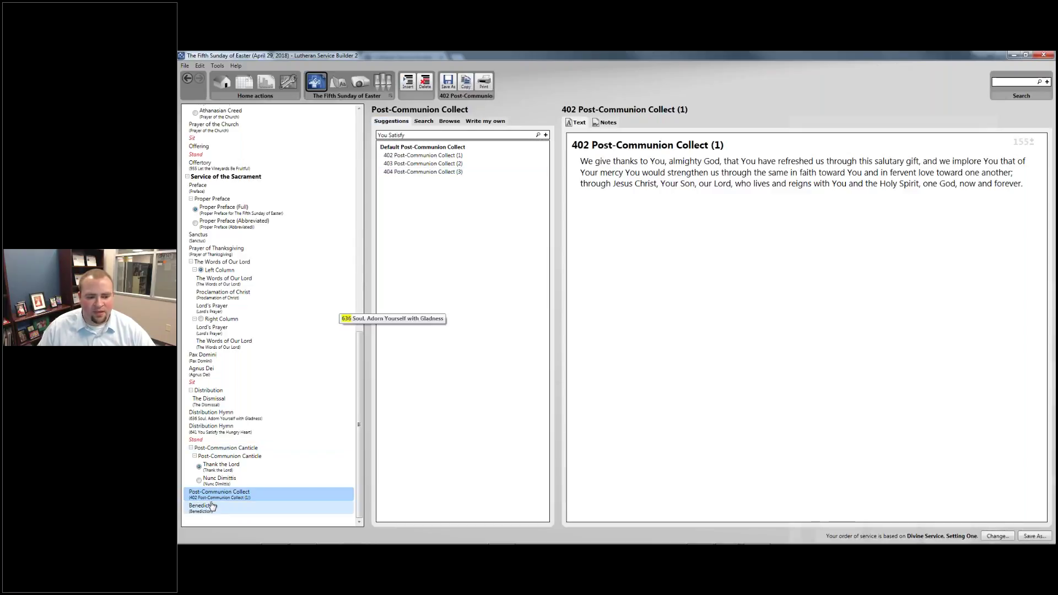
pyautogui.click(268, 507)
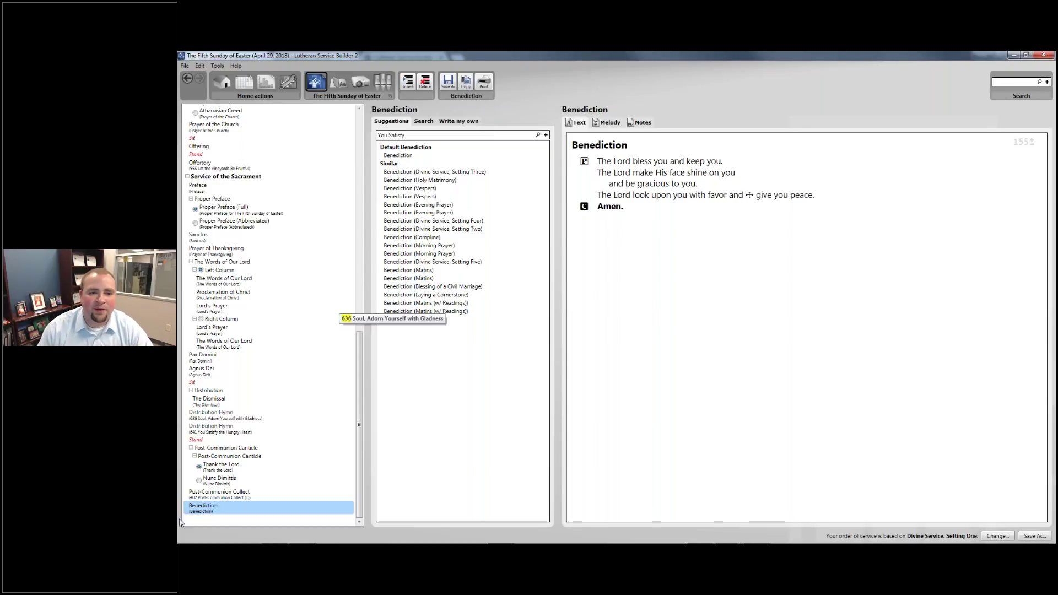
pyautogui.click(408, 83)
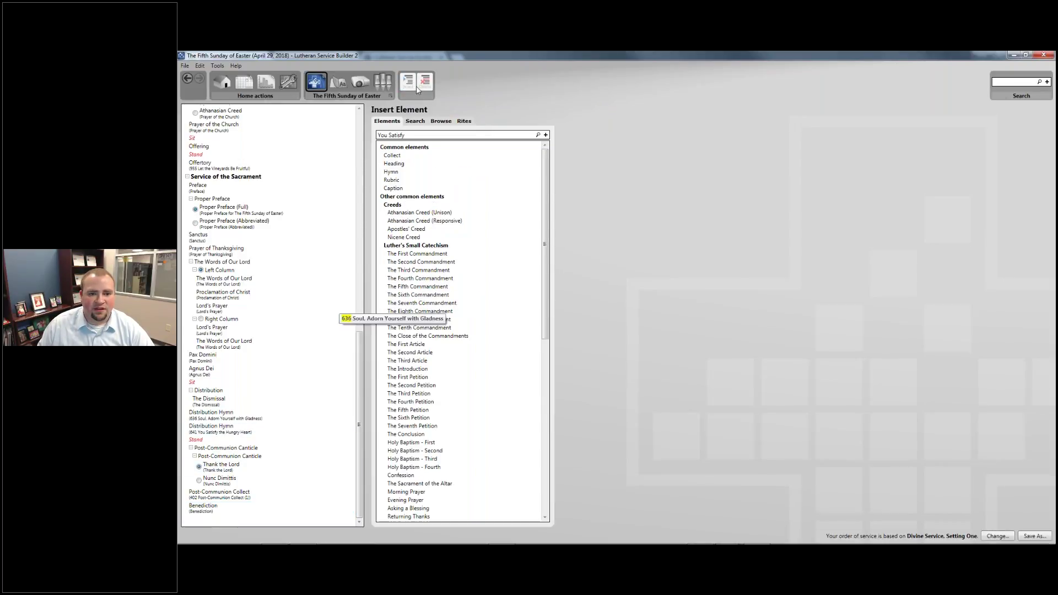
# Add a Hymn element after the Benediction and fill it with 544 O Love, How Deep
pyautogui.click(405, 172)
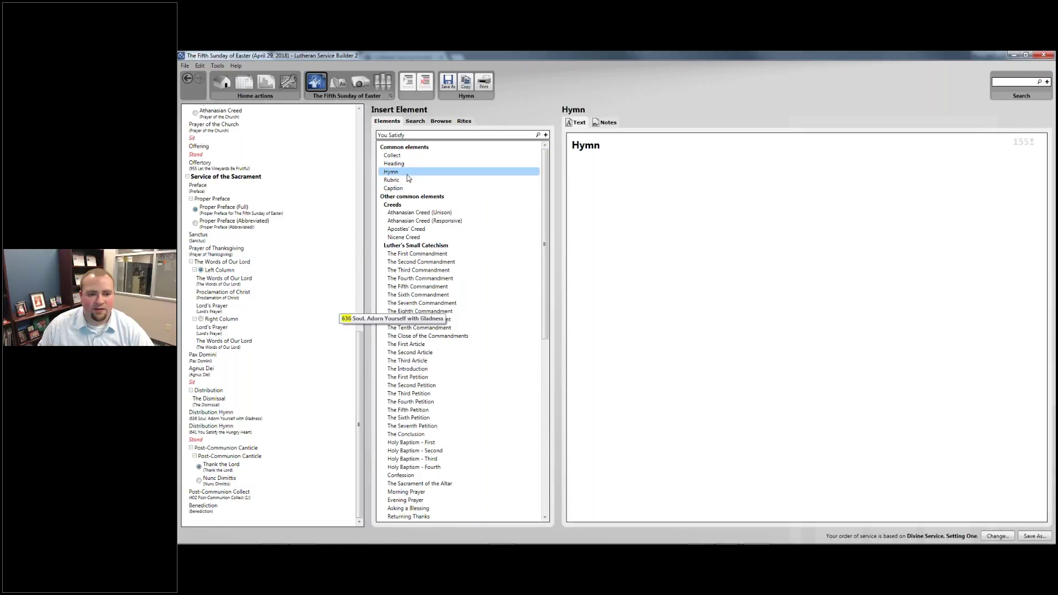
pyautogui.moveTo(407, 172); pyautogui.dragTo(190, 518)
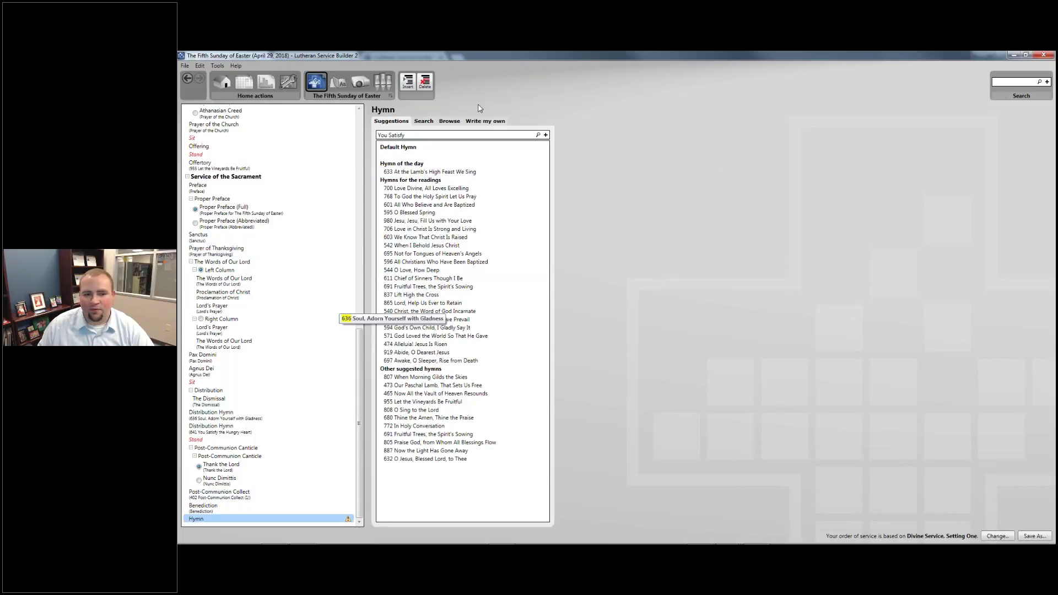
pyautogui.moveTo(455, 135); pyautogui.dragTo(336, 136)
pyautogui.write('544')
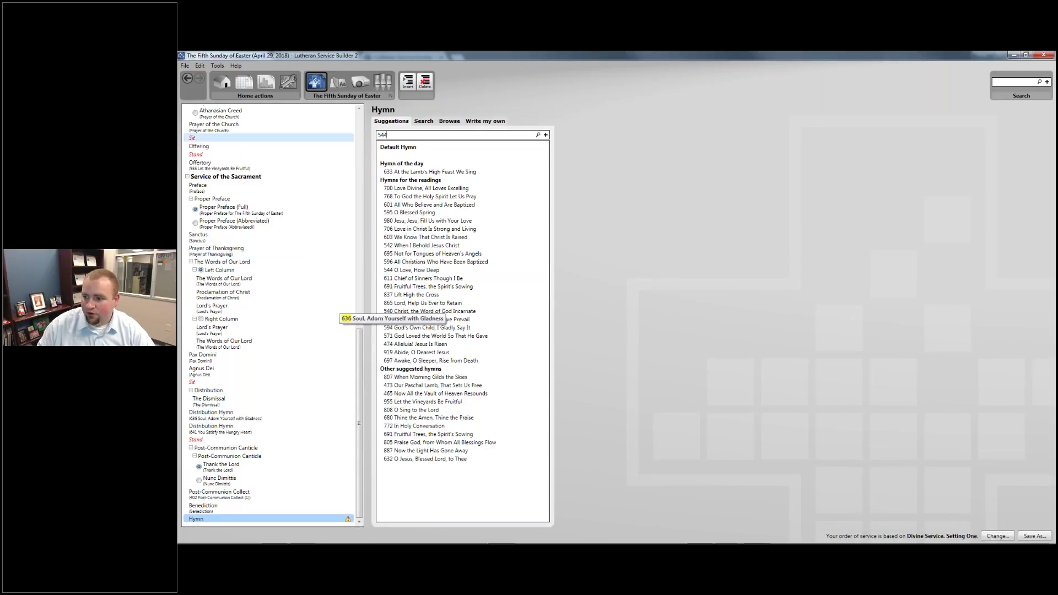
pyautogui.press('Return')
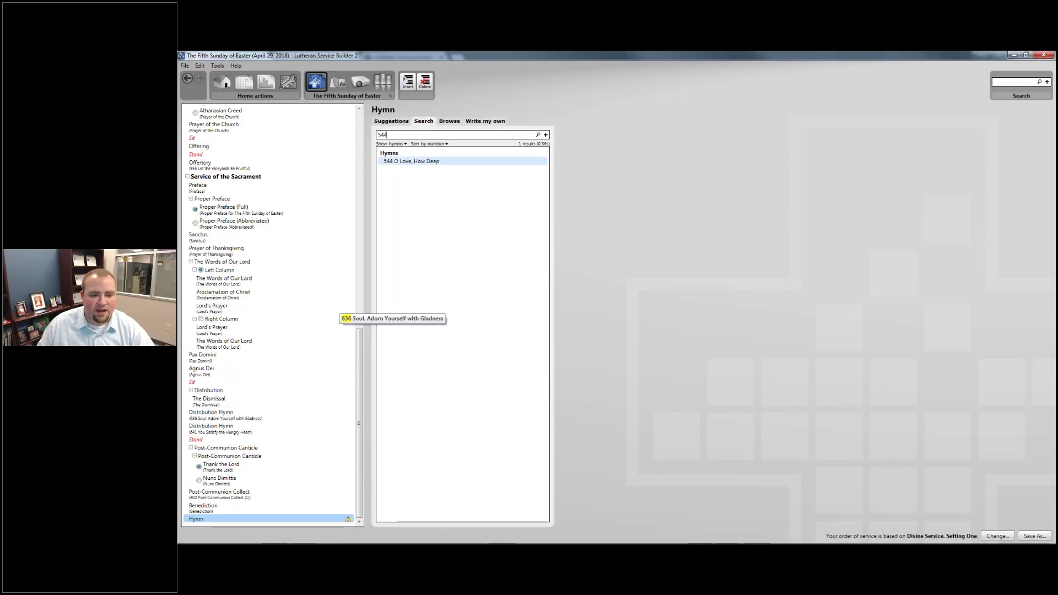
pyautogui.moveTo(411, 161); pyautogui.dragTo(232, 519)
# Rename the new hymn entry to 'Closing Hymn' and start saving a custom order of service
pyautogui.click(220, 506)
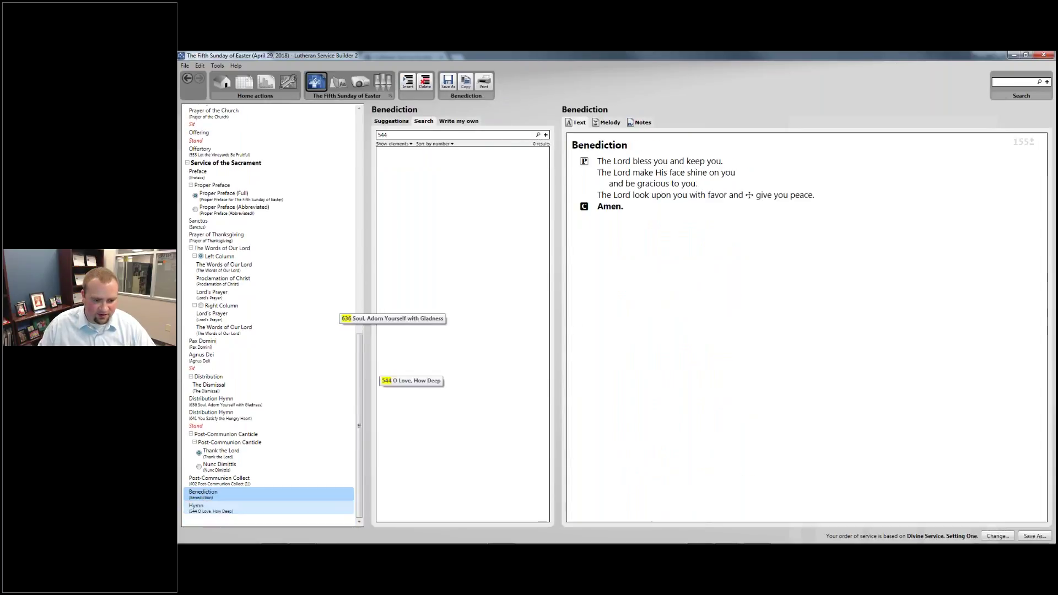
pyautogui.click(201, 508)
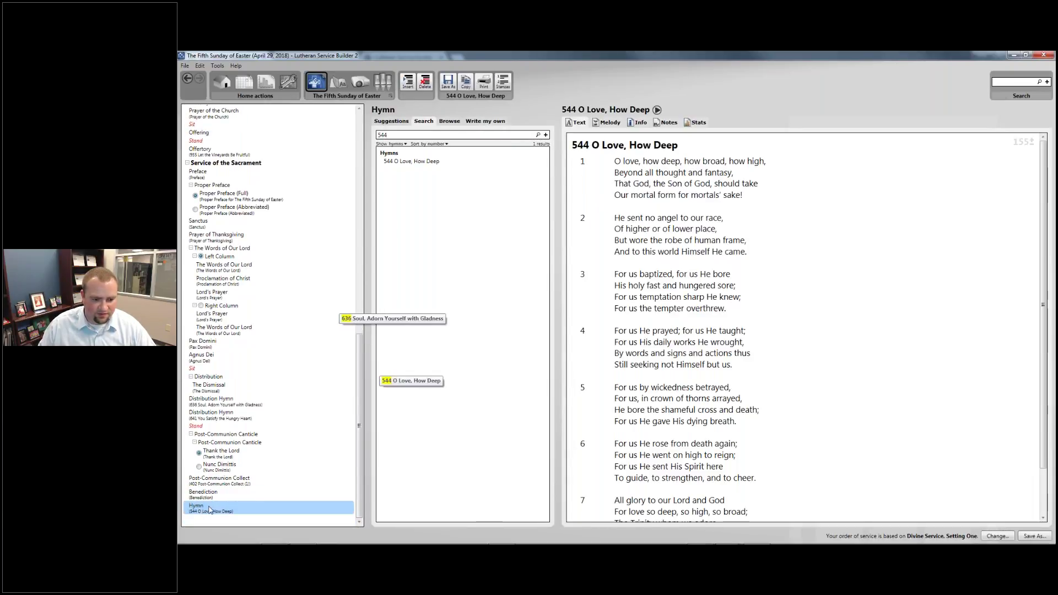
pyautogui.rightClick(205, 511)
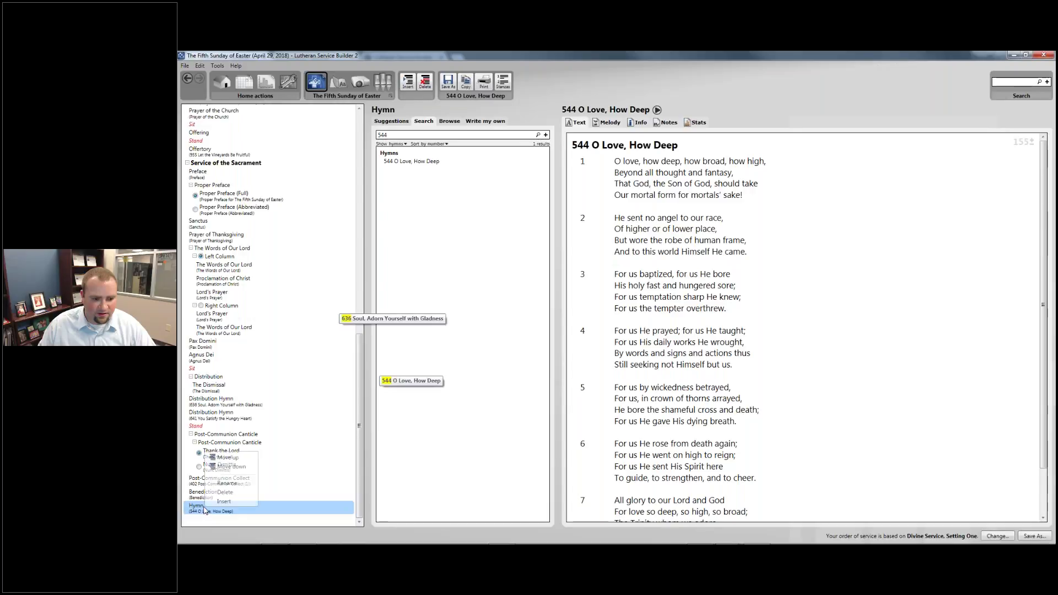
pyautogui.click(226, 483)
pyautogui.write('Closing Hymn')
pyautogui.press('Return')
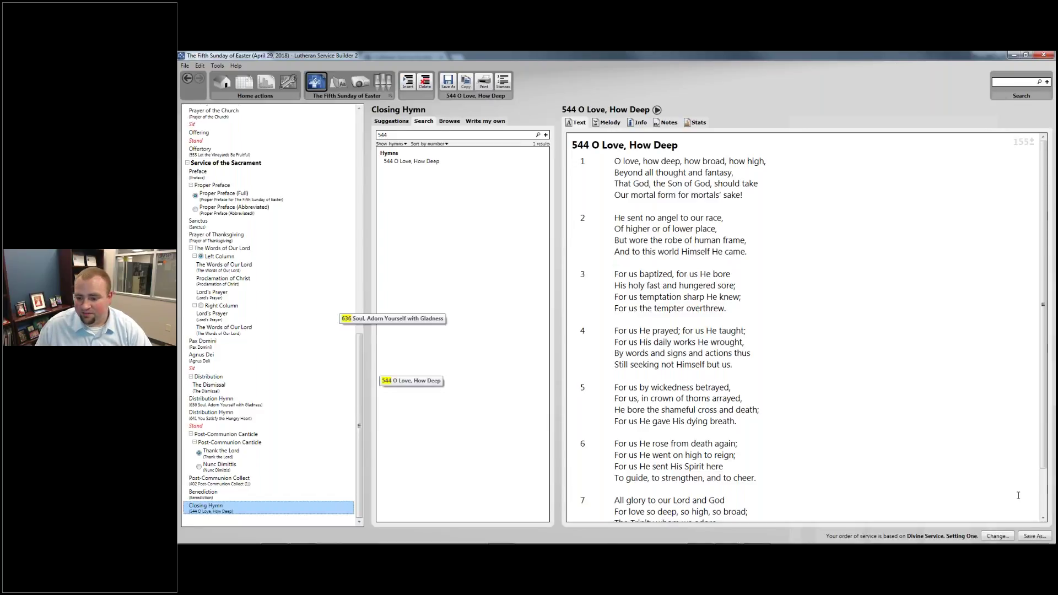
pyautogui.click(1034, 536)
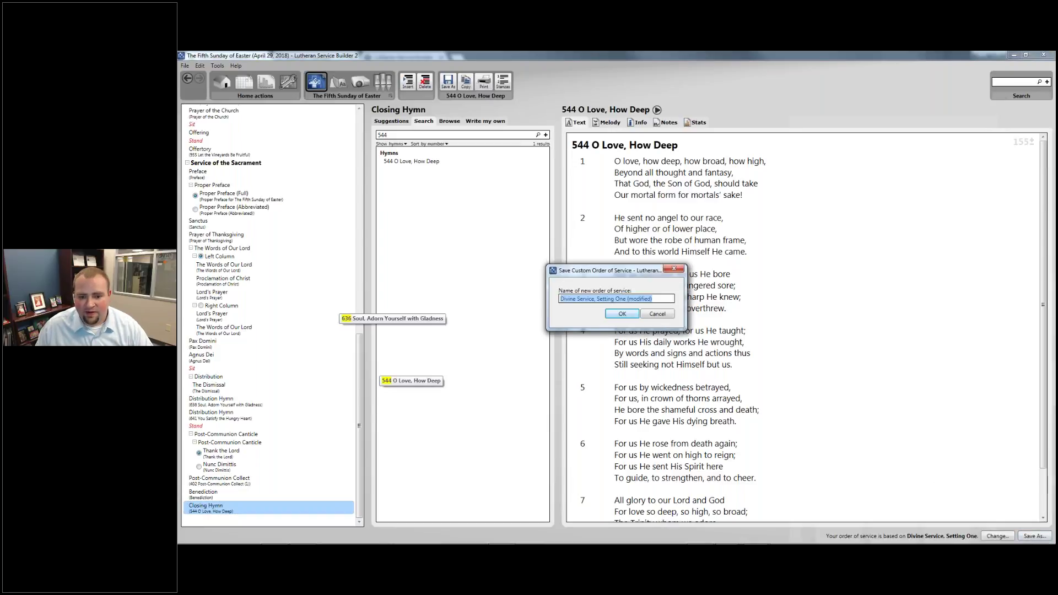
# Save the custom order as 'Divine Service, Setting One (training example)'
pyautogui.moveTo(627, 299); pyautogui.dragTo(651, 299)
pyautogui.write('(tra')
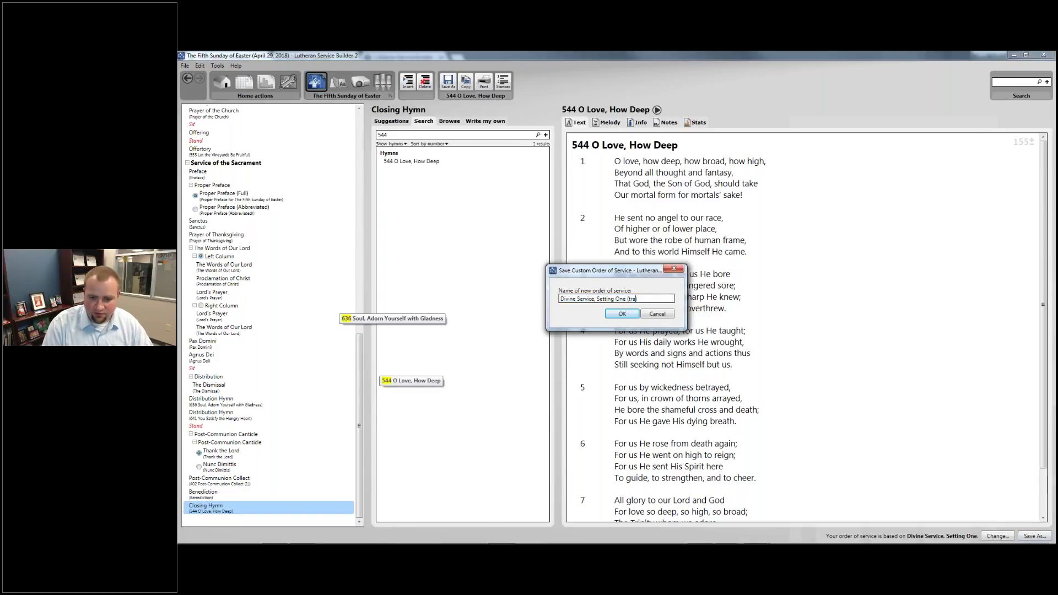
pyautogui.write('ining) example')
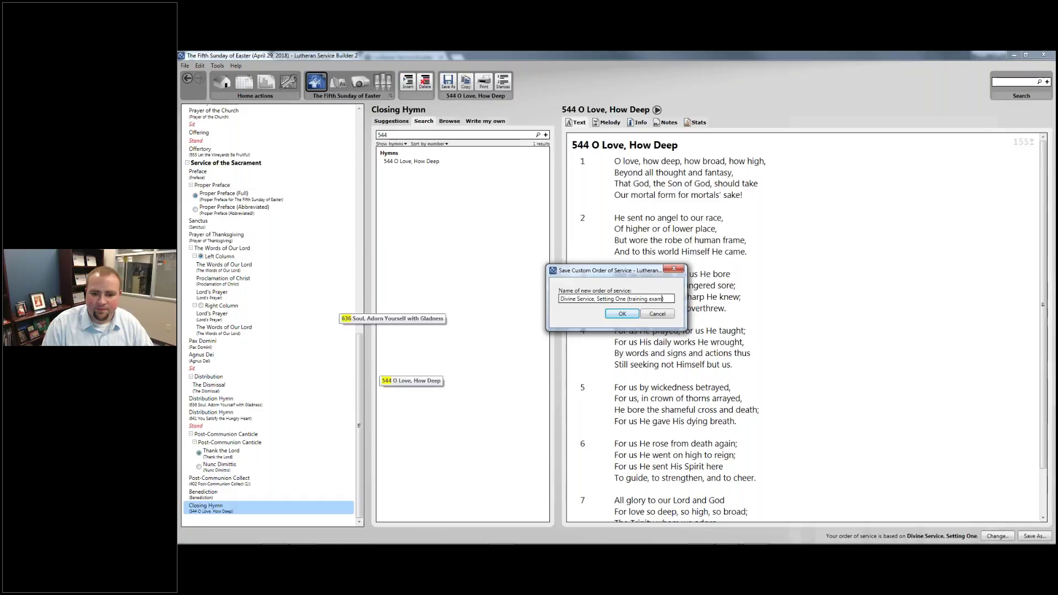
pyautogui.press('Return')
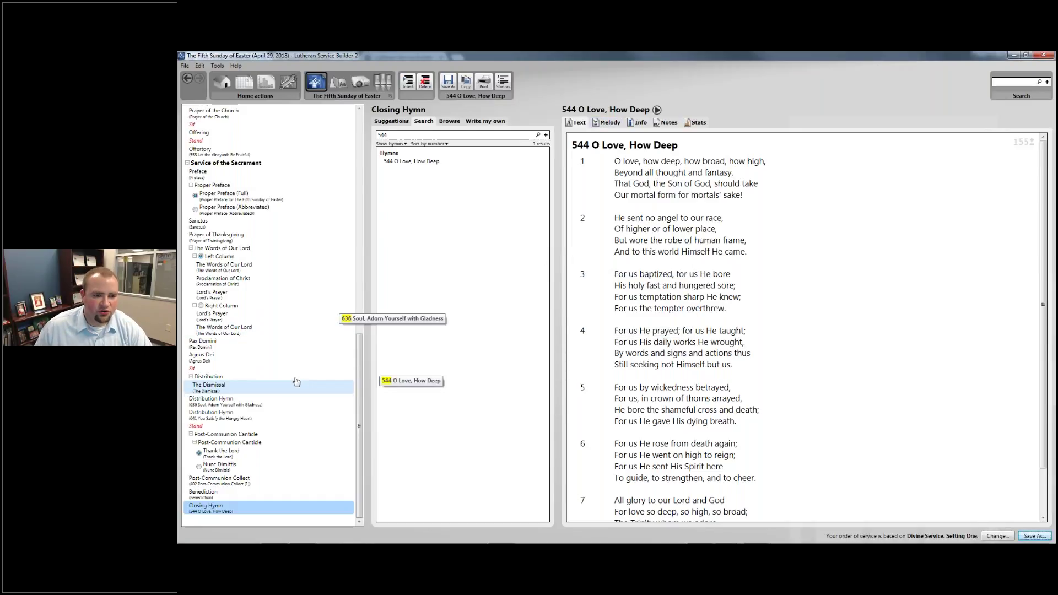
# Plan the May 6, 2018 Sixth Sunday of Easter service using the training example order
pyautogui.scroll(15, 295, 364)
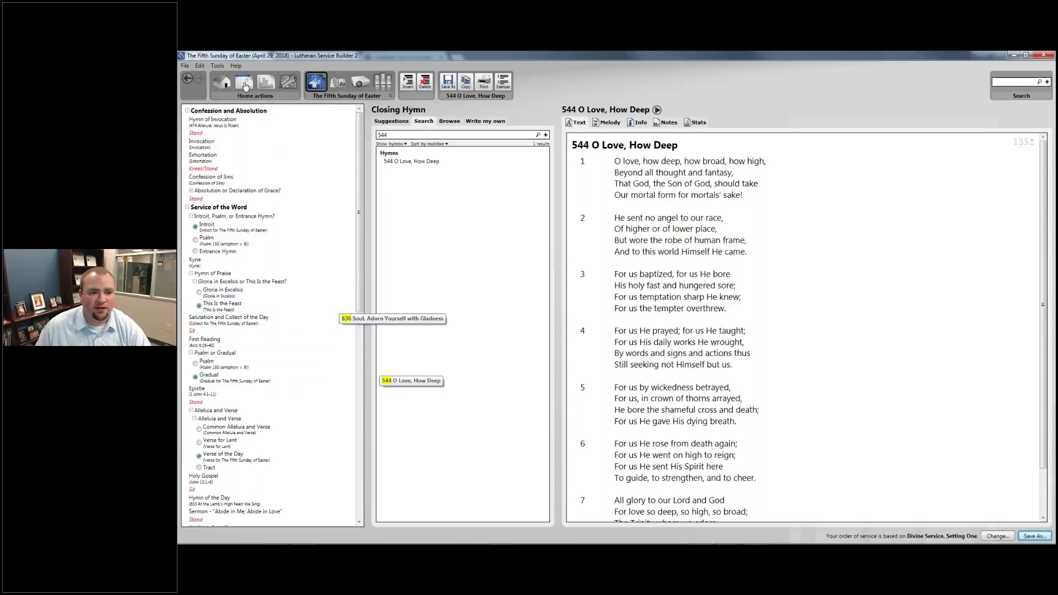
pyautogui.click(246, 85)
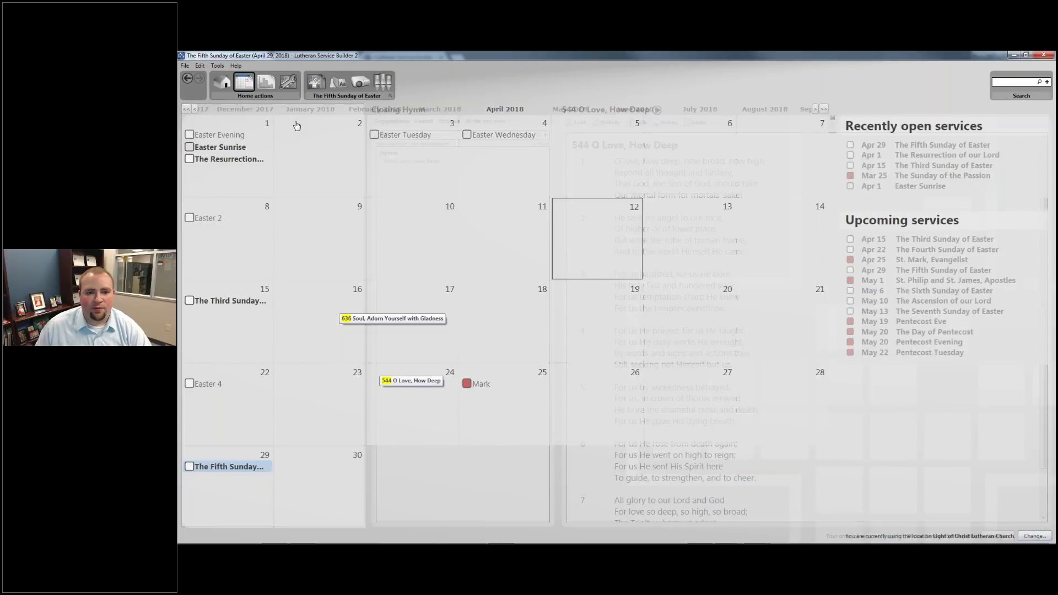
pyautogui.click(568, 109)
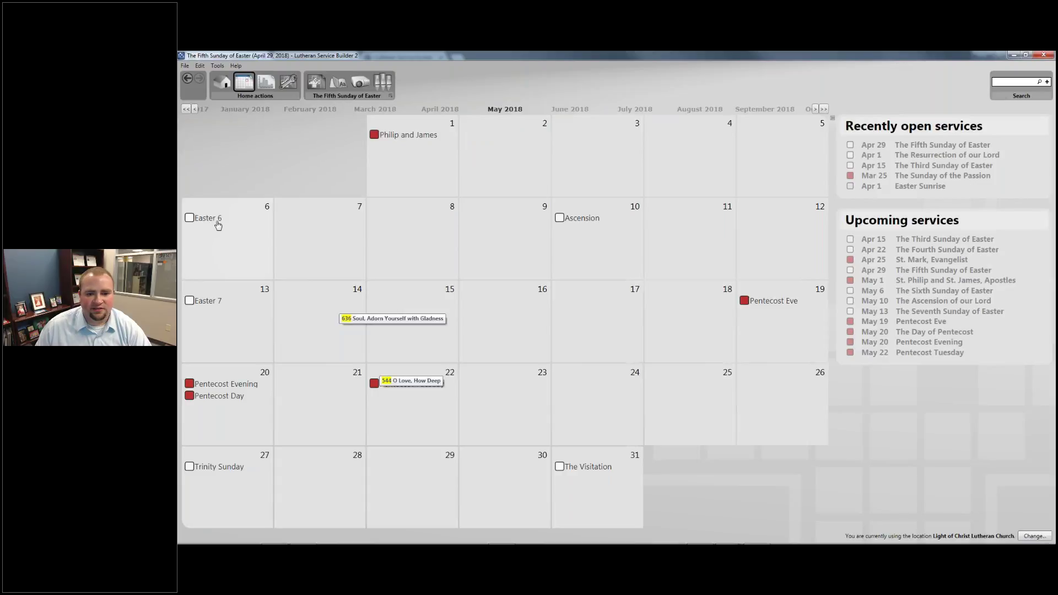
pyautogui.click(217, 220)
pyautogui.click(589, 293)
pyautogui.click(252, 442)
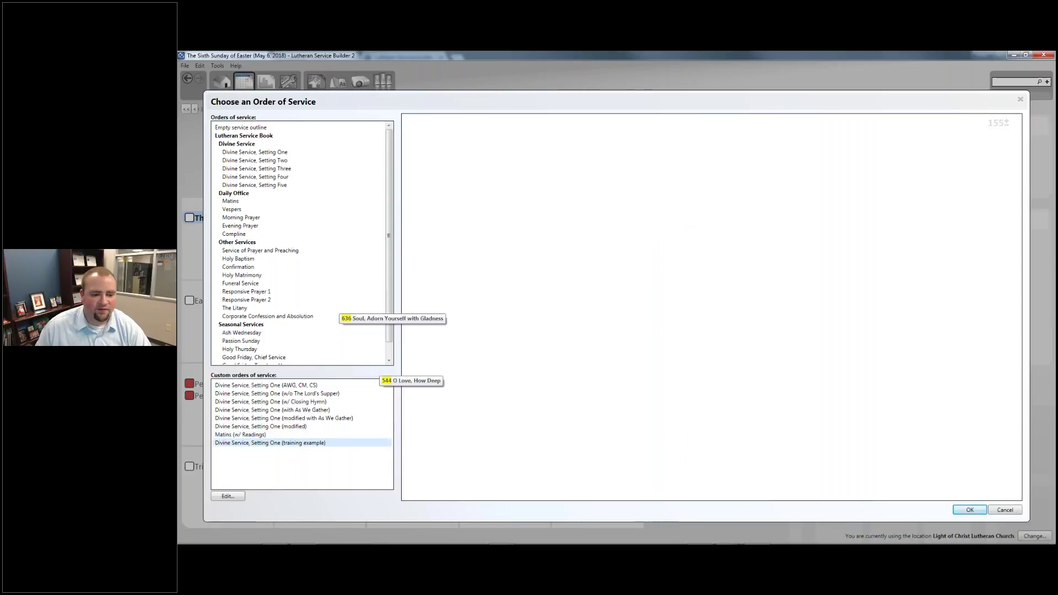
pyautogui.click(268, 444)
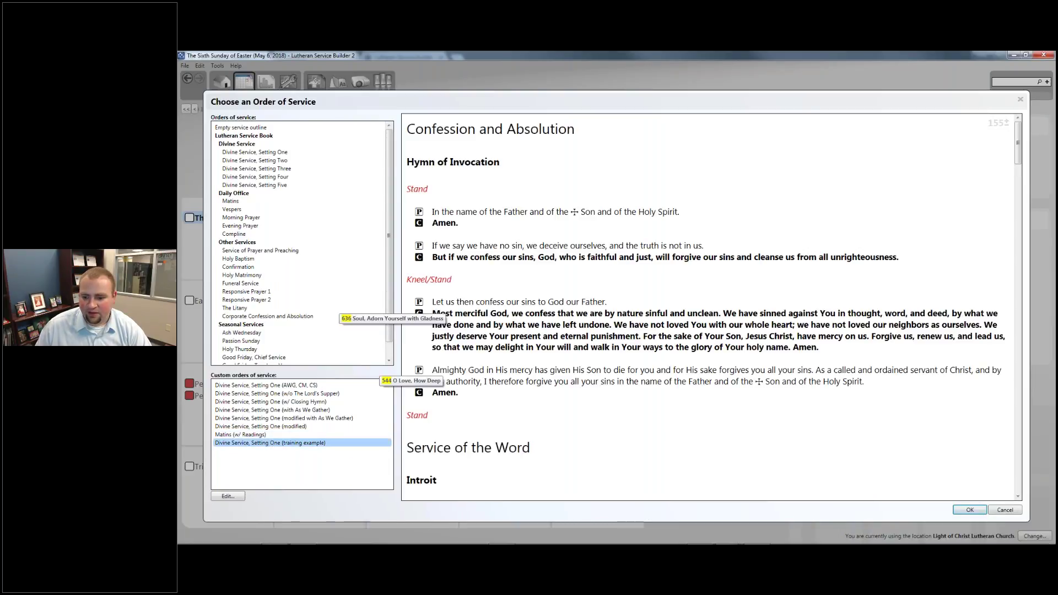
pyautogui.click(970, 510)
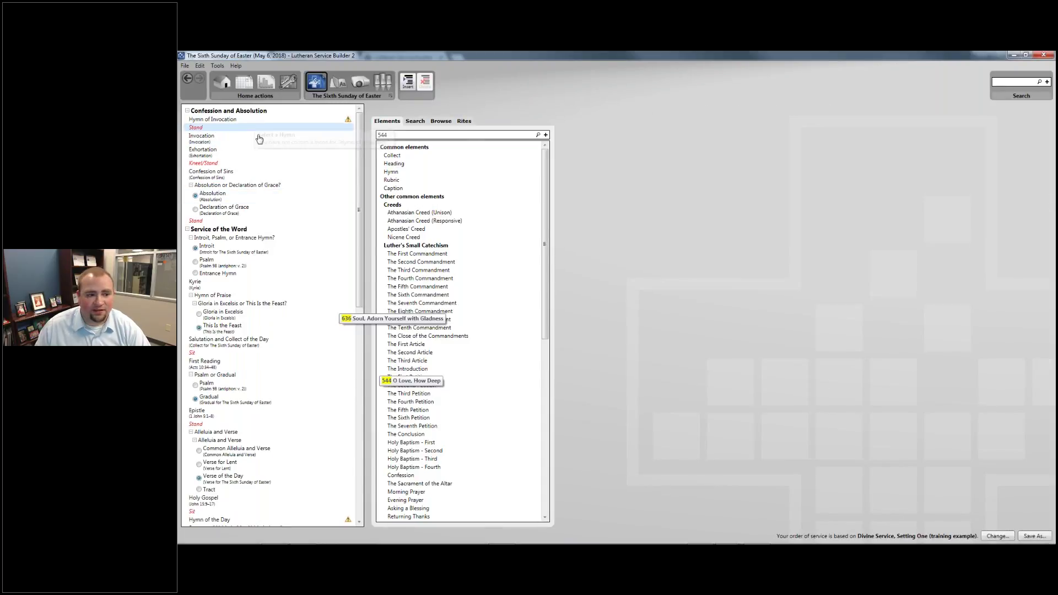
# Inspect the carried-over Sermon caption and Closing Hymn, then go back to the services calendar
pyautogui.scroll(-2, 226, 239)
pyautogui.scroll(-7, 226, 239)
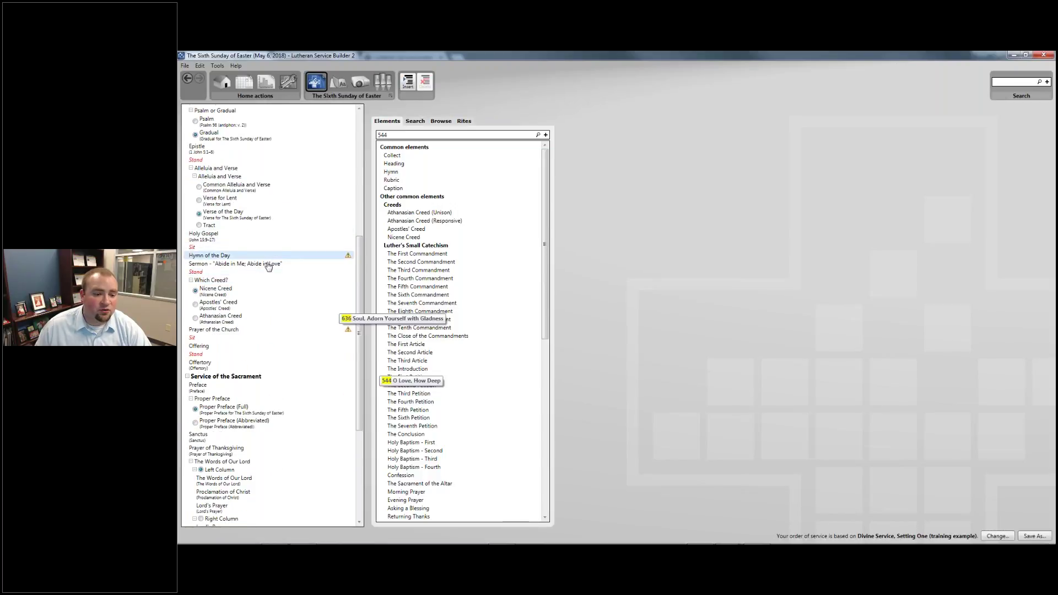
pyautogui.click(260, 265)
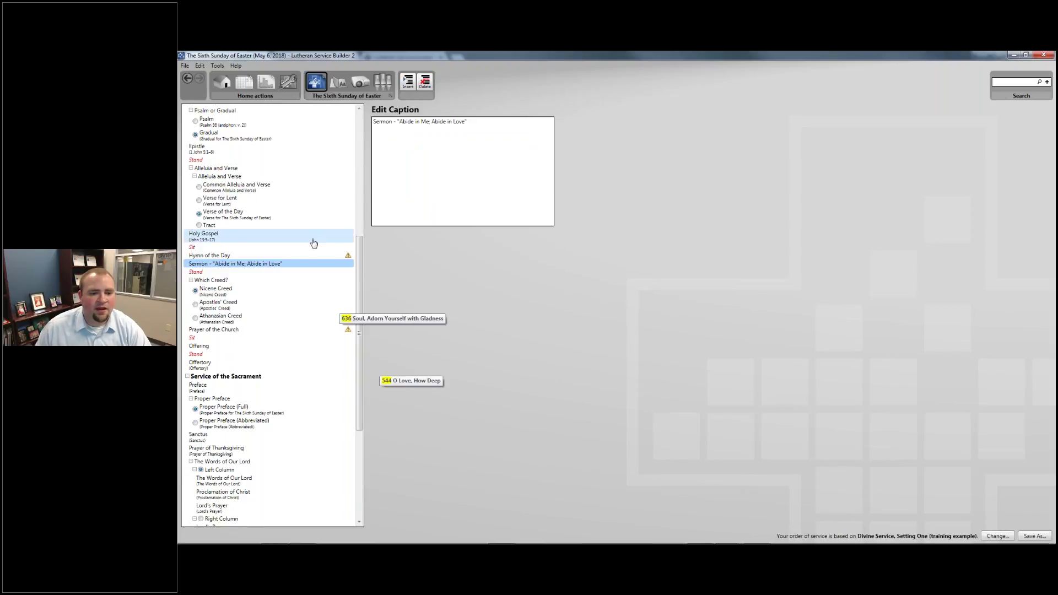
pyautogui.scroll(-7, 314, 243)
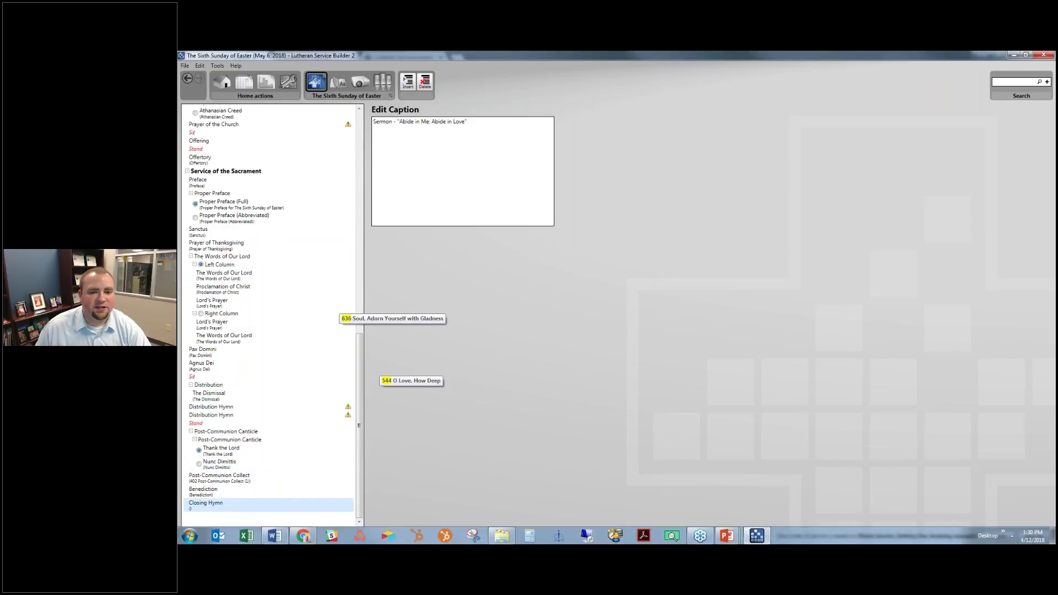
pyautogui.click(207, 504)
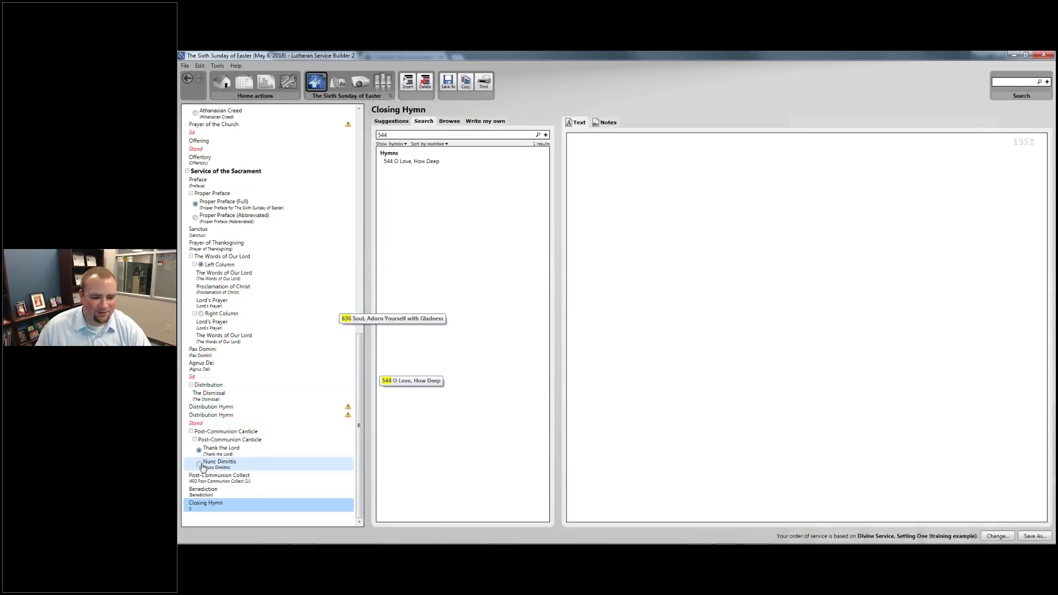
pyautogui.scroll(1, 223, 497)
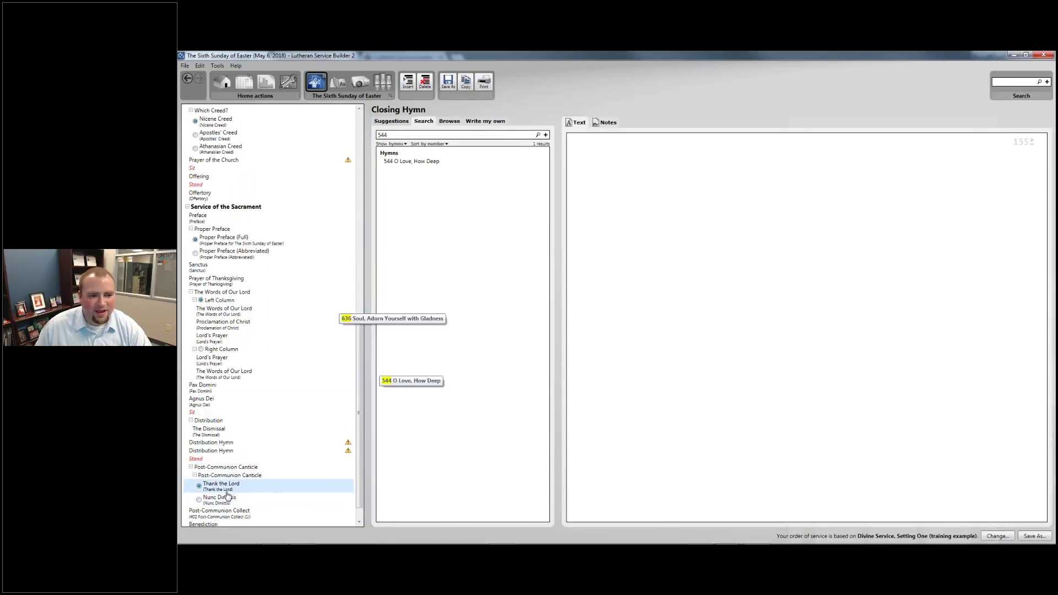
pyautogui.scroll(5, 227, 495)
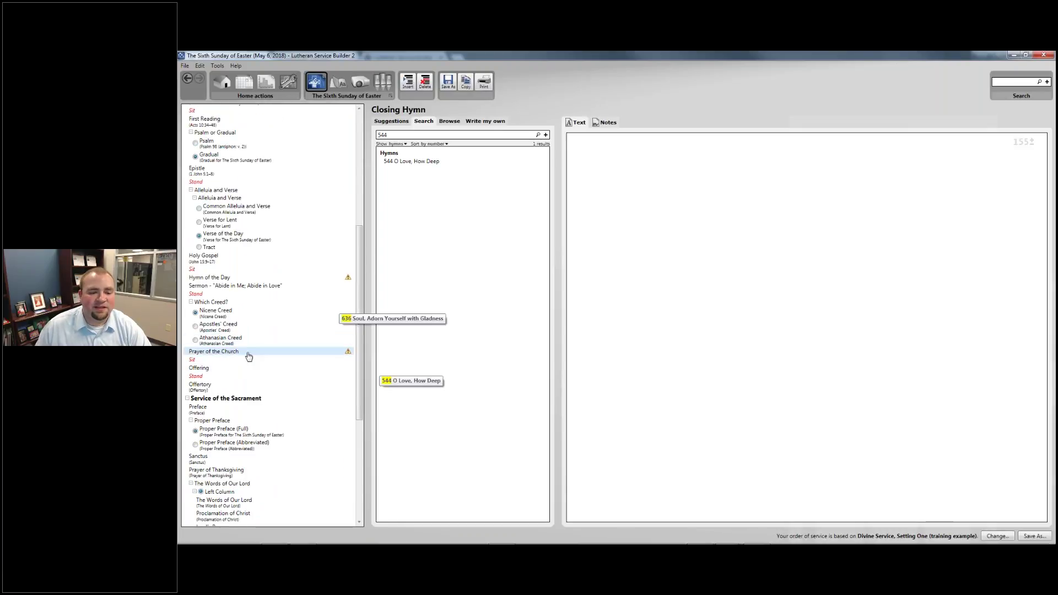
pyautogui.scroll(3, 271, 358)
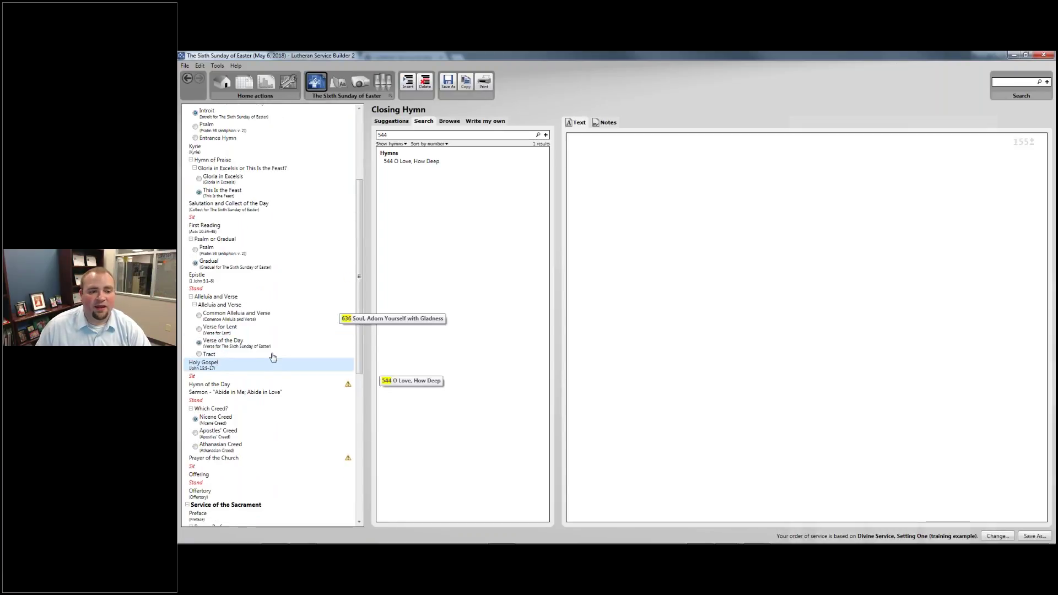
pyautogui.scroll(4, 272, 357)
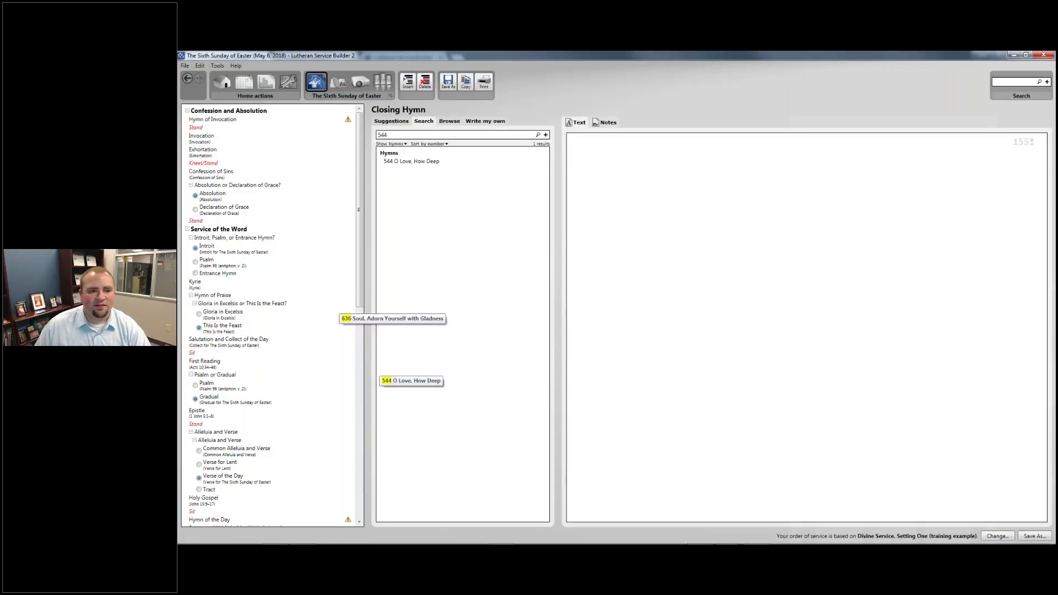
pyautogui.click(245, 82)
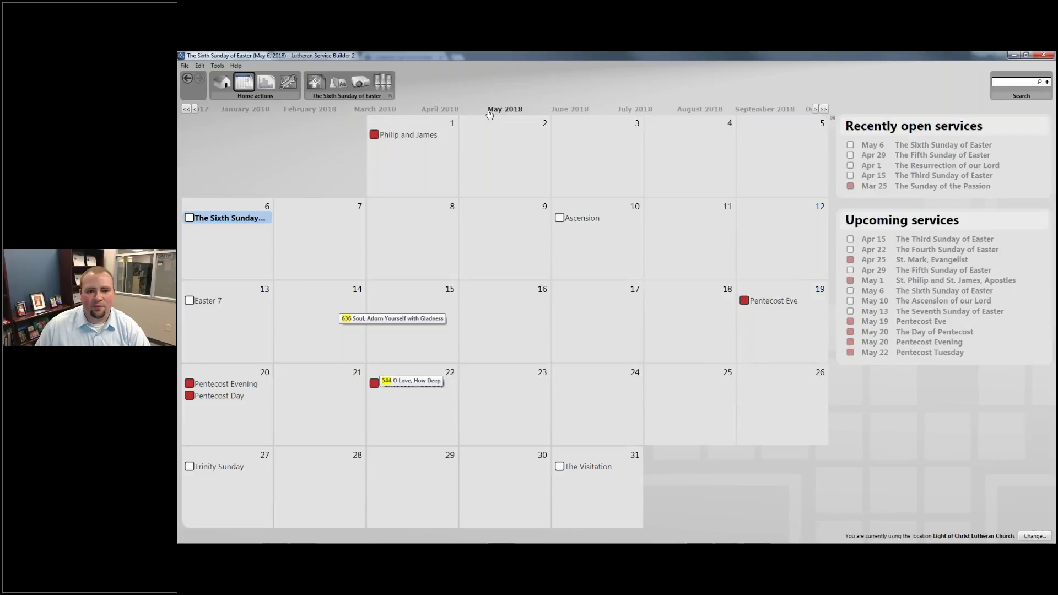
# Open the April 2018 Fifth Sunday of Easter service in its outline view
pyautogui.click(440, 109)
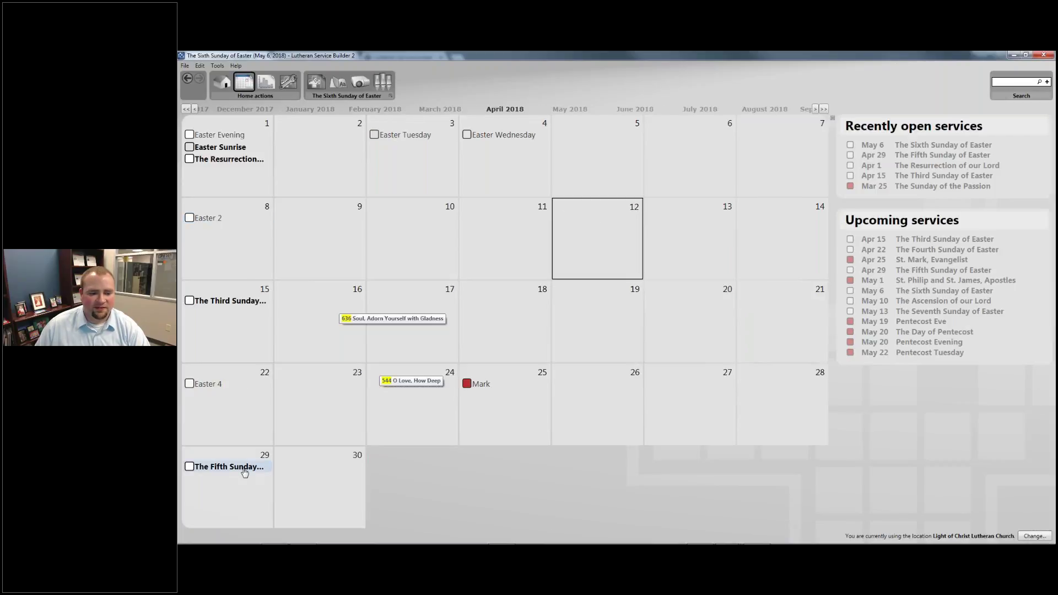
pyautogui.click(244, 469)
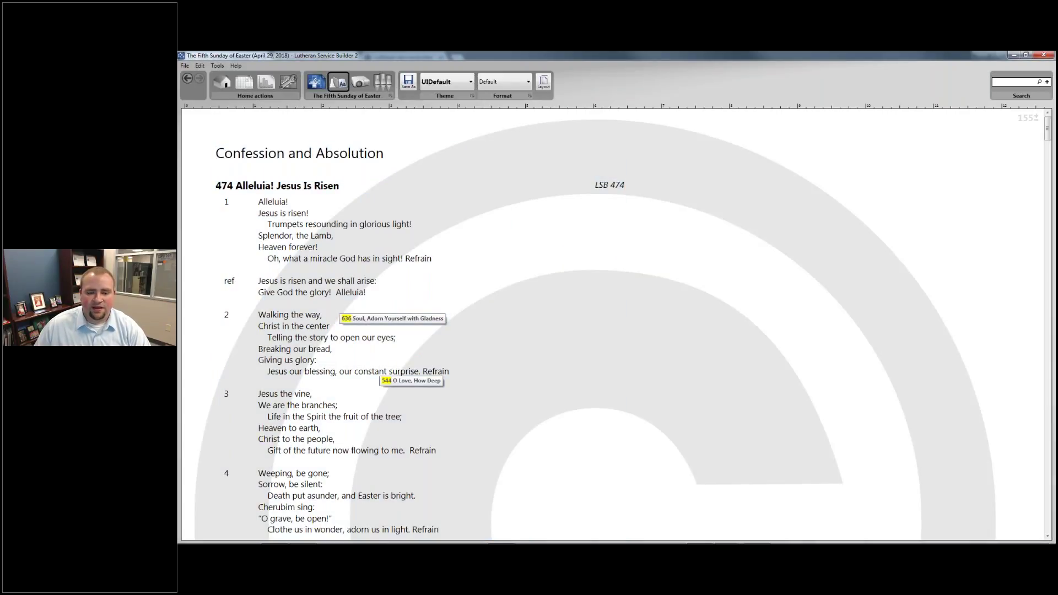
pyautogui.click(317, 82)
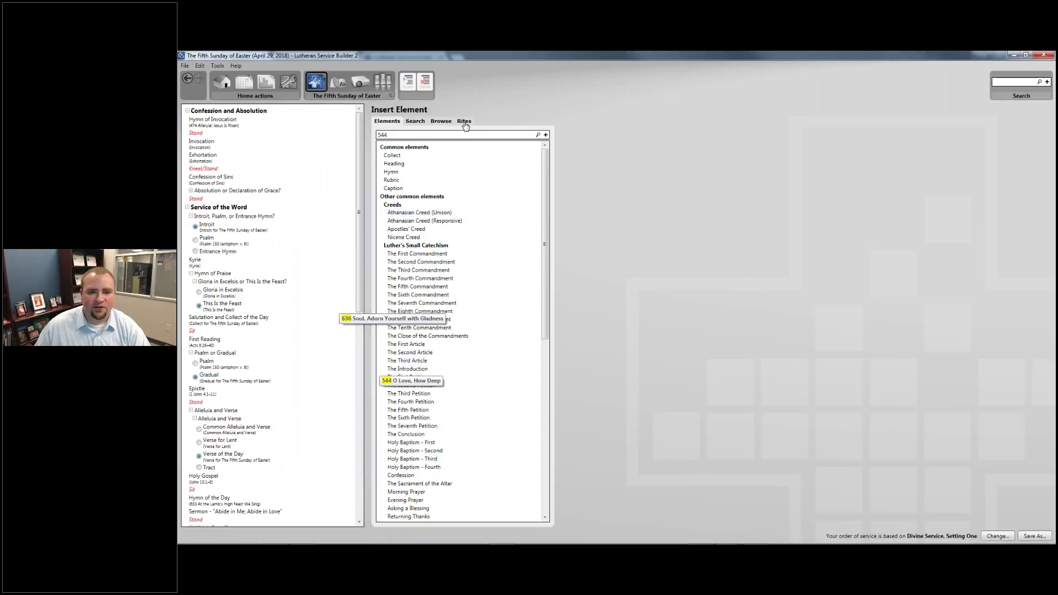
# Insert the custom As We Gather element at the top of the service and view its text
pyautogui.scroll(-10, 461, 331)
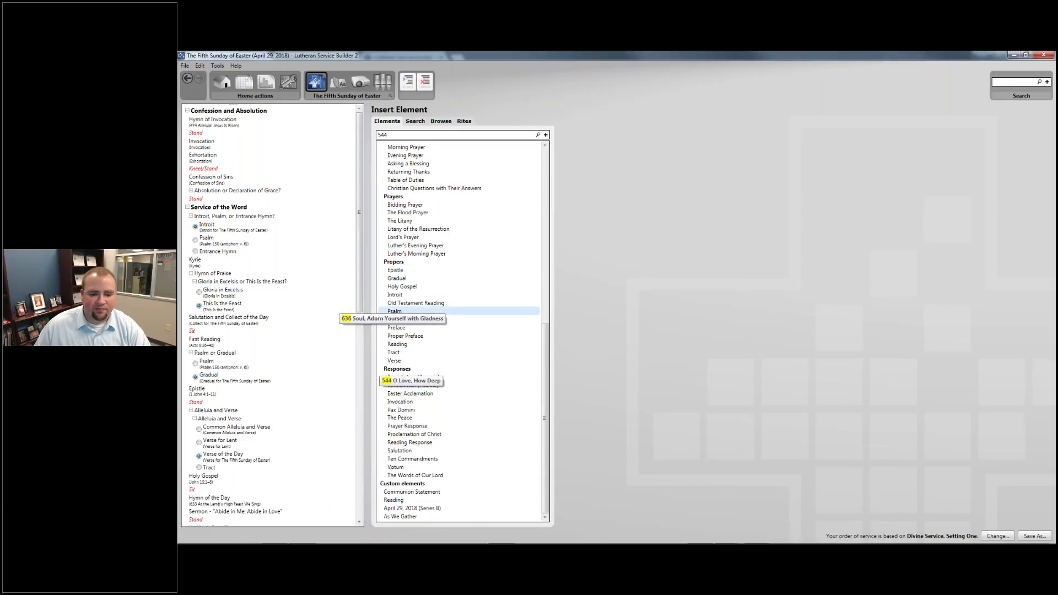
pyautogui.click(403, 518)
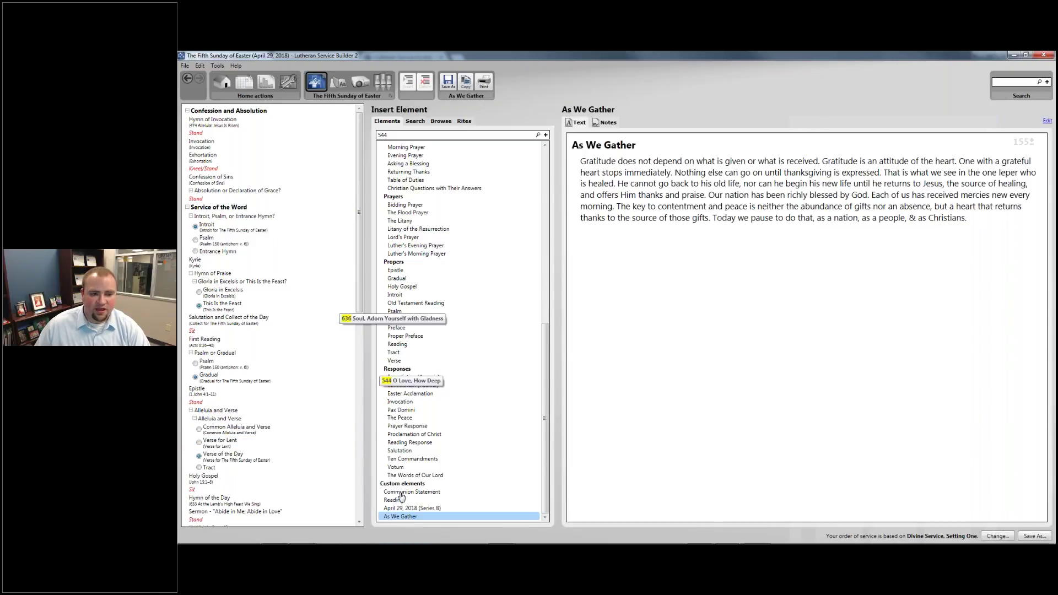
pyautogui.moveTo(401, 497); pyautogui.dragTo(237, 111)
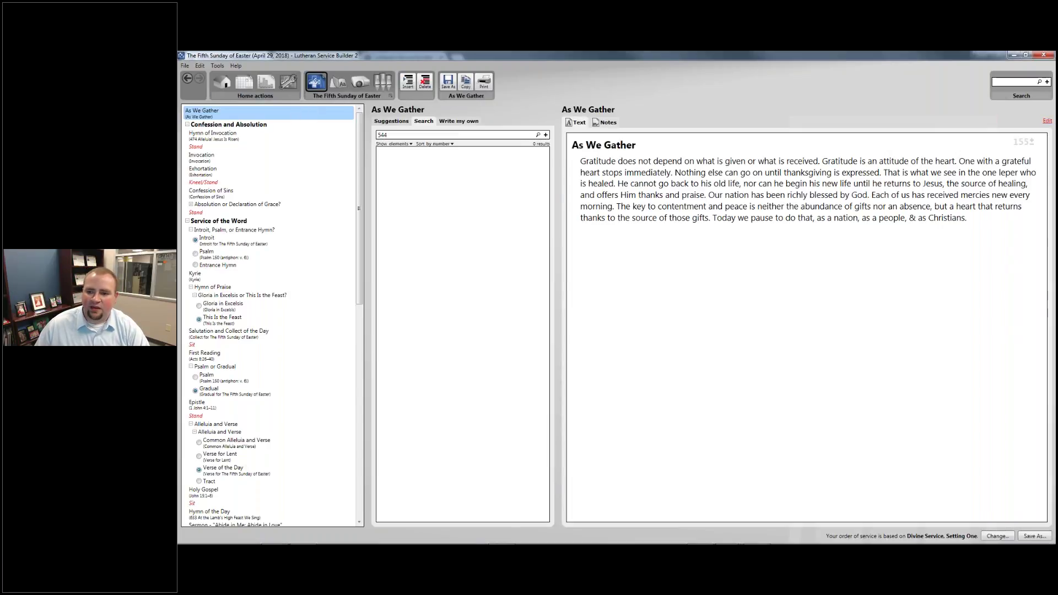
pyautogui.click(459, 121)
# Paste the 'I am the vine' reflection over the old As We Gather text and keep the change
pyautogui.write('In one of His several "I am" statements, Jesus says, "I am the vine. You are the branches." Inviting His hearers to a place of rest and refuge, He says, "Abide in Me." In the Epistle, John correlates confessing that Jesus is the Son of God with experiencing and coming to trust in the love God has for us. Abiding in Jesus means abiding in God\'s love. And God Himself abides in us. This relationship of abiding in Jesus, who Himself is love, was experienced by the Ethiopian eunuch when Philip told him the Good News about Jesus and the Ethiopian was baptized.')
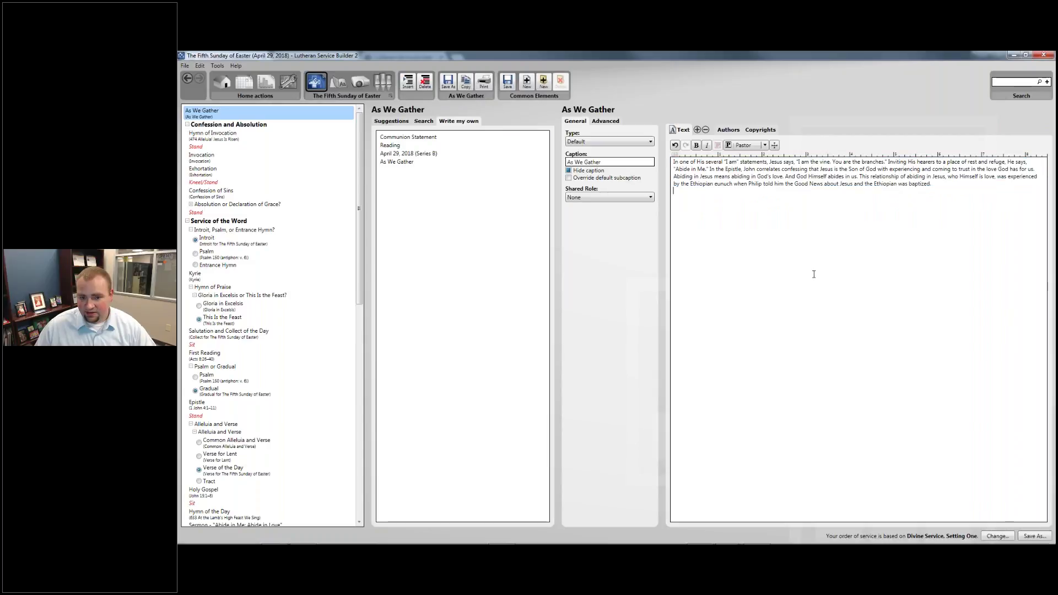
pyautogui.click(785, 184)
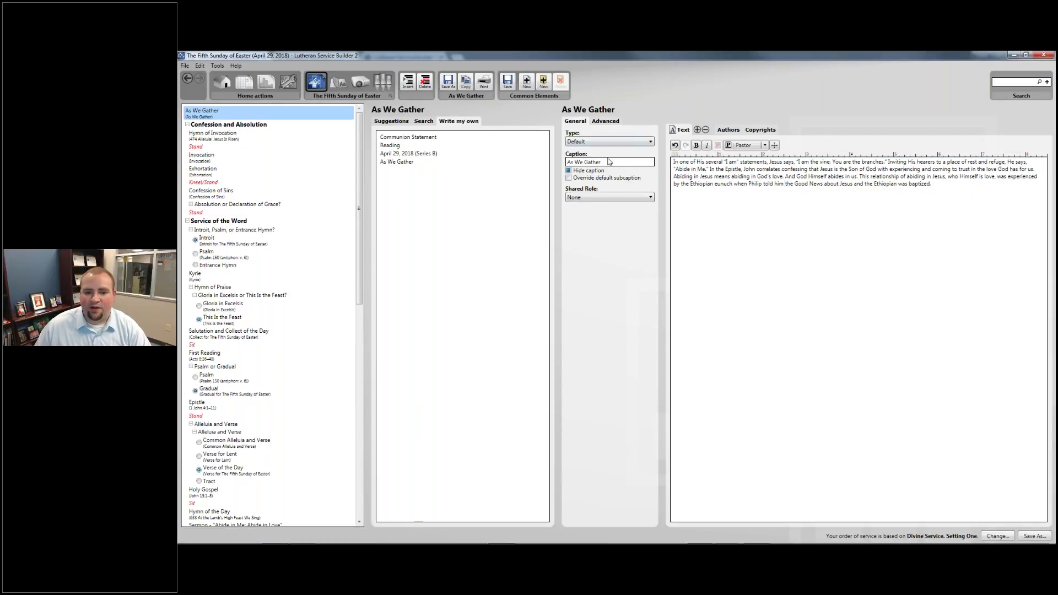
pyautogui.click(226, 139)
pyautogui.click(256, 114)
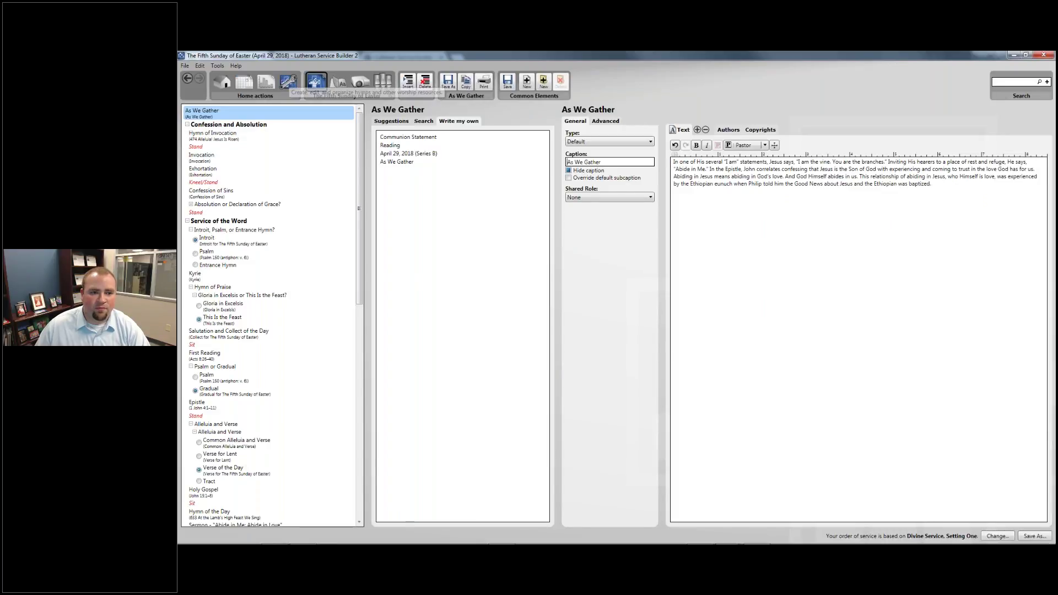
# Check the saved As We Gather element under My Worship Resources, then preview it atop the bulletin
pyautogui.click(288, 82)
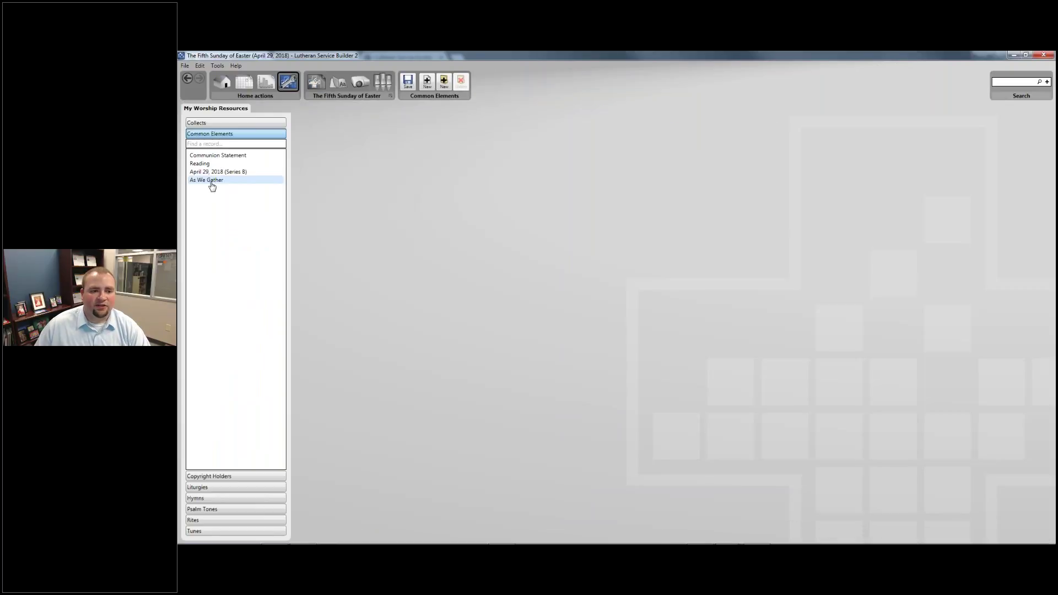
pyautogui.click(212, 183)
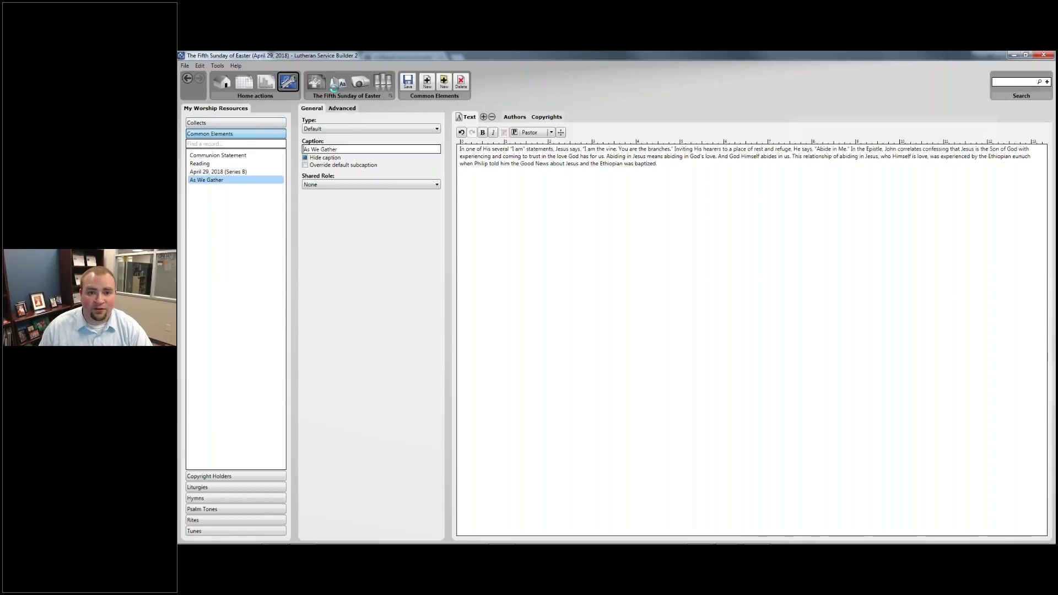
pyautogui.click(336, 84)
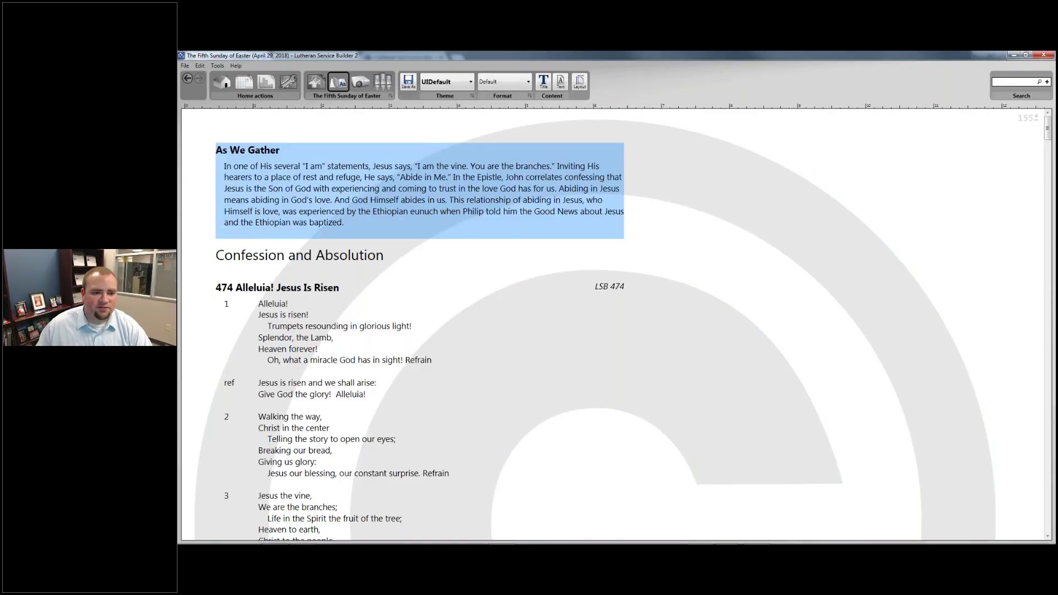
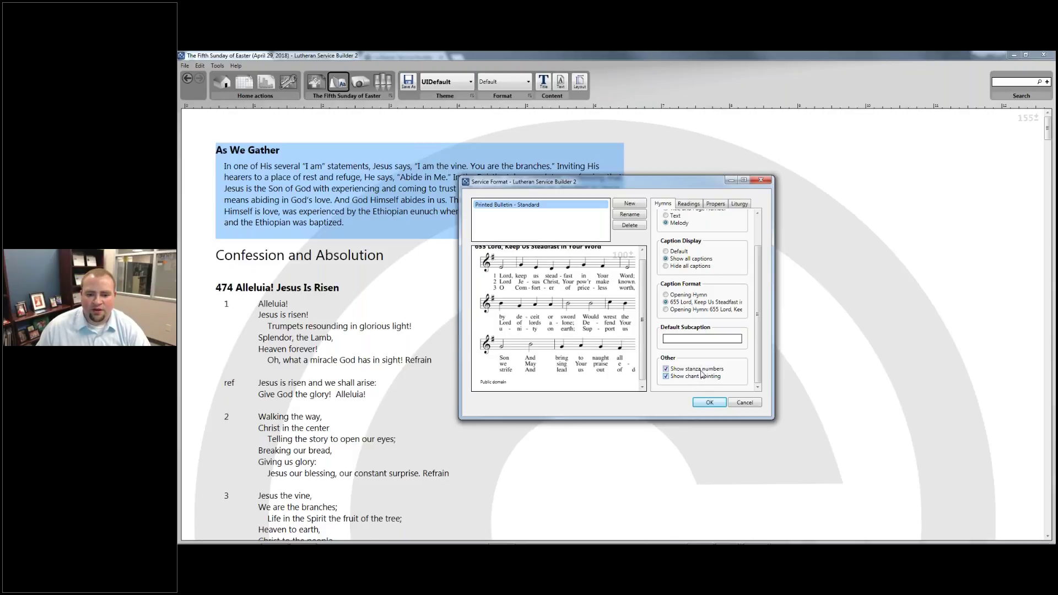
# Turn on chant pointing marks and stanza numbers for hymns
pyautogui.click(701, 375)
pyautogui.click(701, 370)
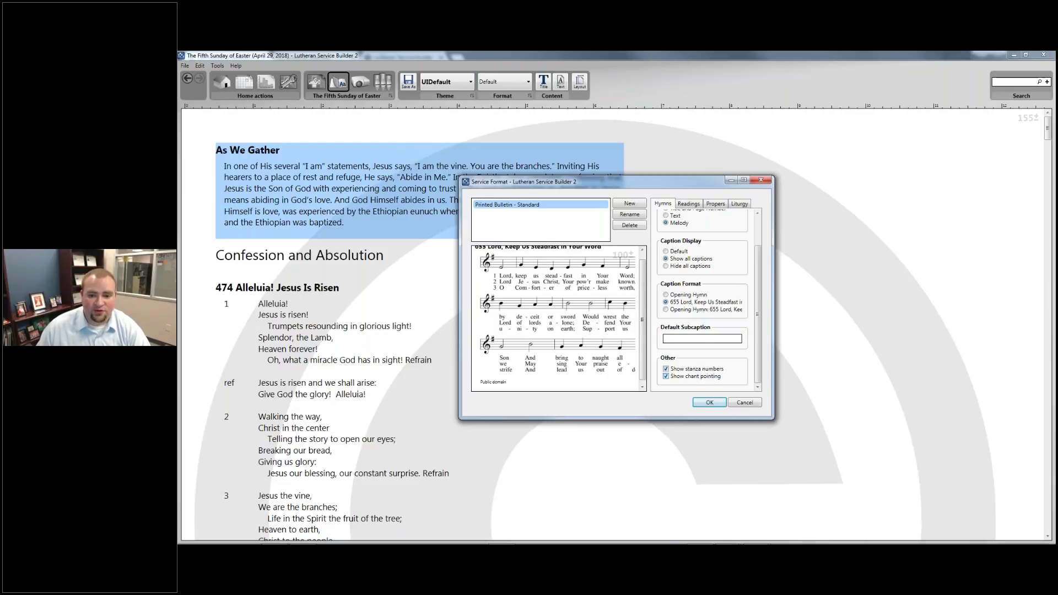
pyautogui.scroll(3, 684, 257)
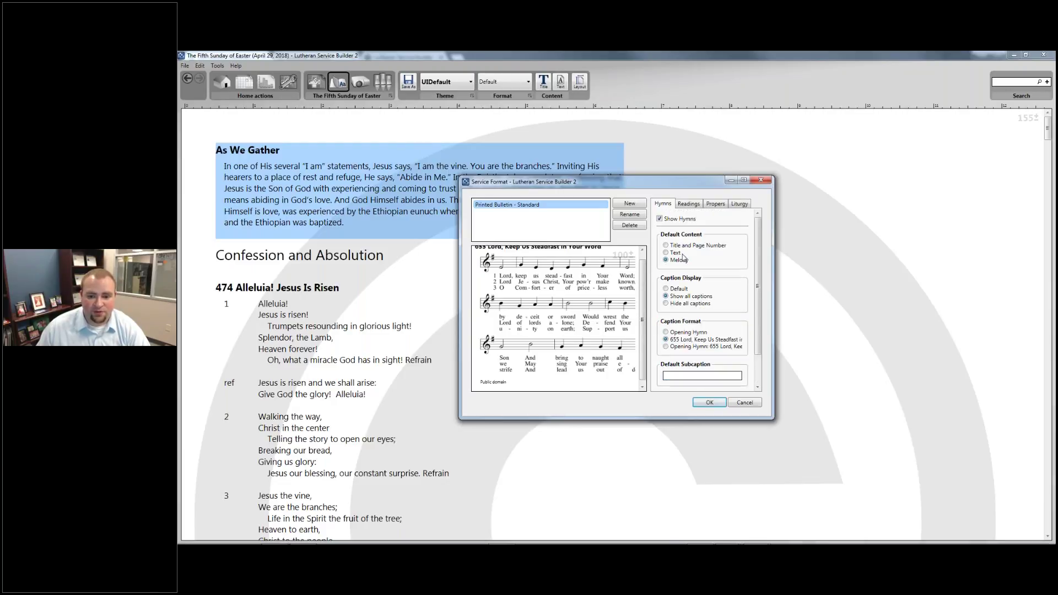
# Set readings to Melody with all captions, a Holy Gospel caption and a #ref# subcaption
pyautogui.click(686, 204)
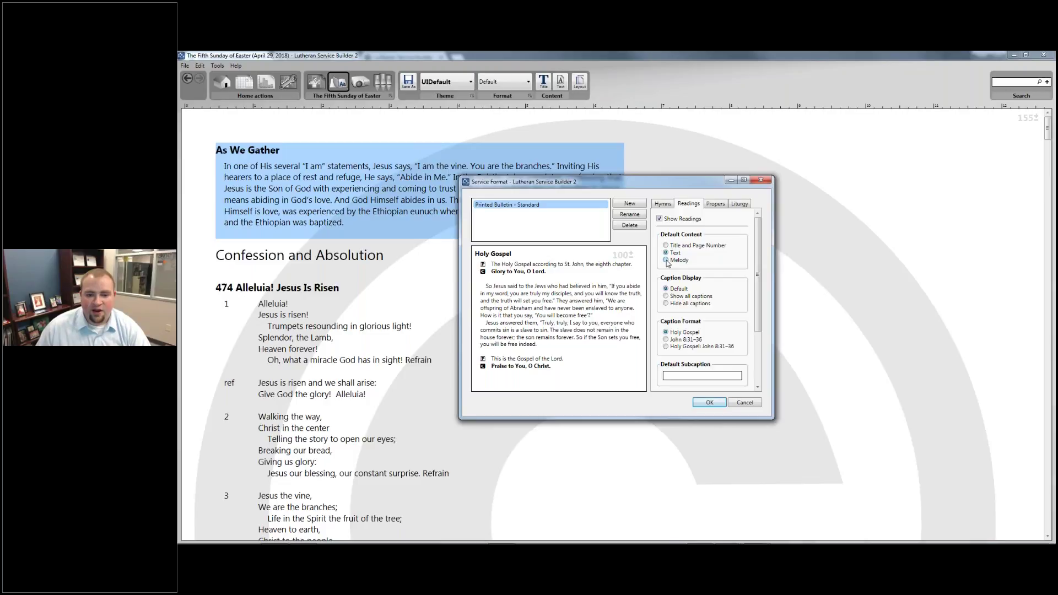
pyautogui.click(667, 260)
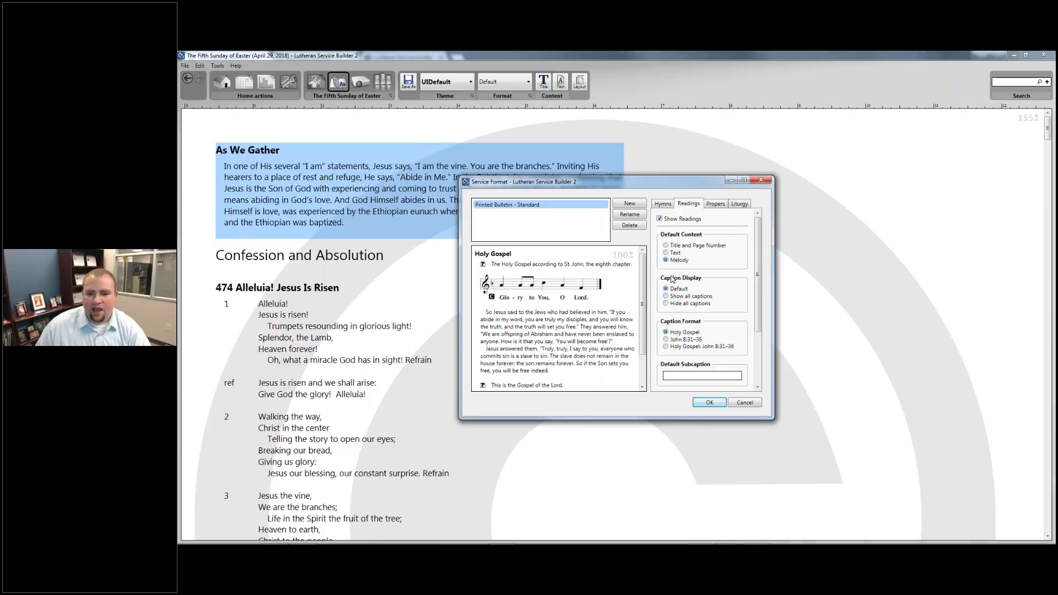
pyautogui.click(666, 297)
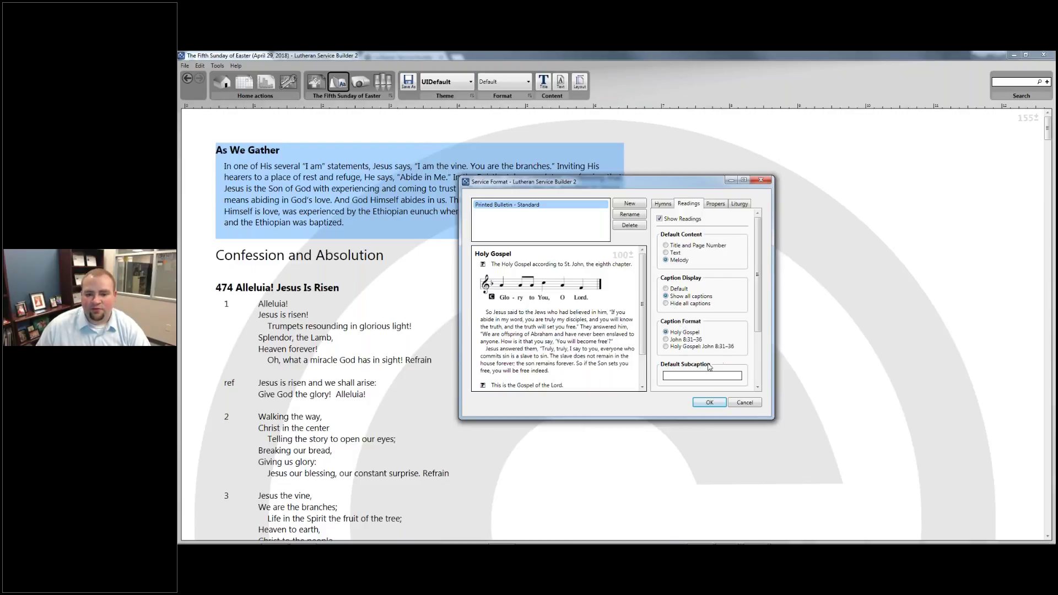
pyautogui.click(665, 347)
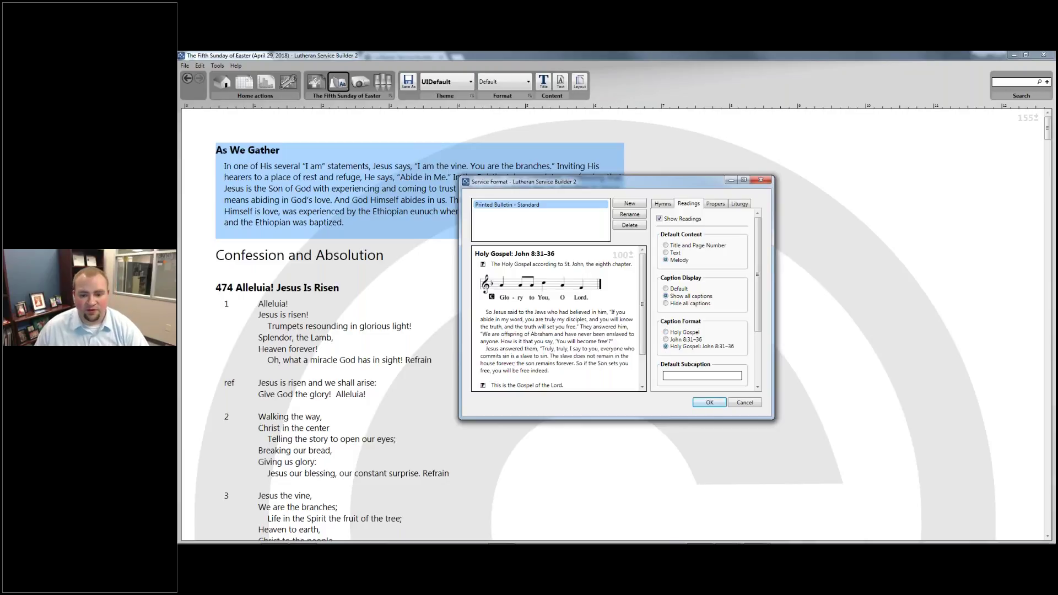
pyautogui.click(672, 333)
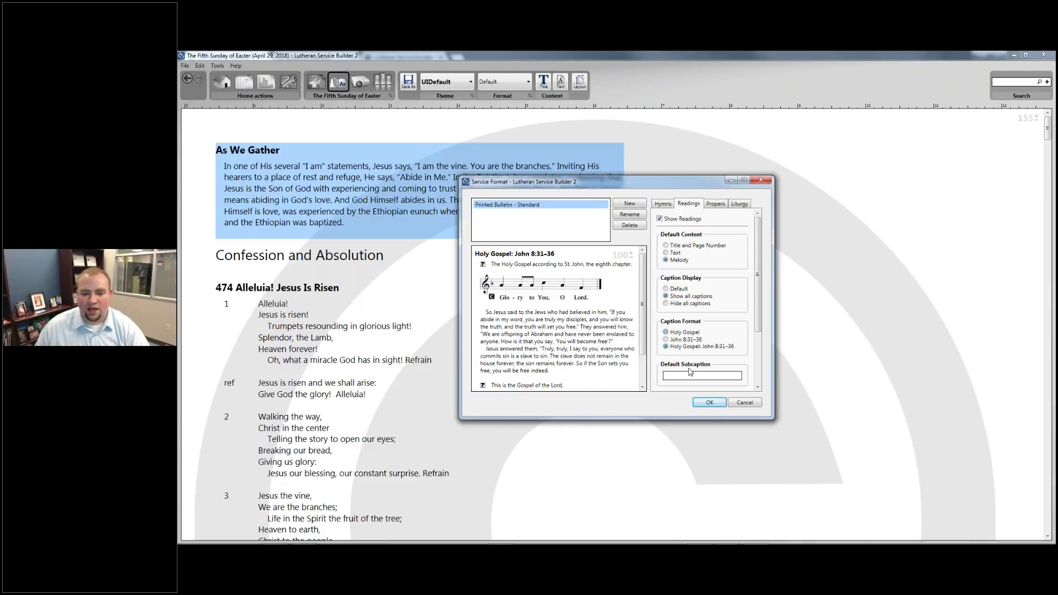
pyautogui.scroll(-2, 703, 298)
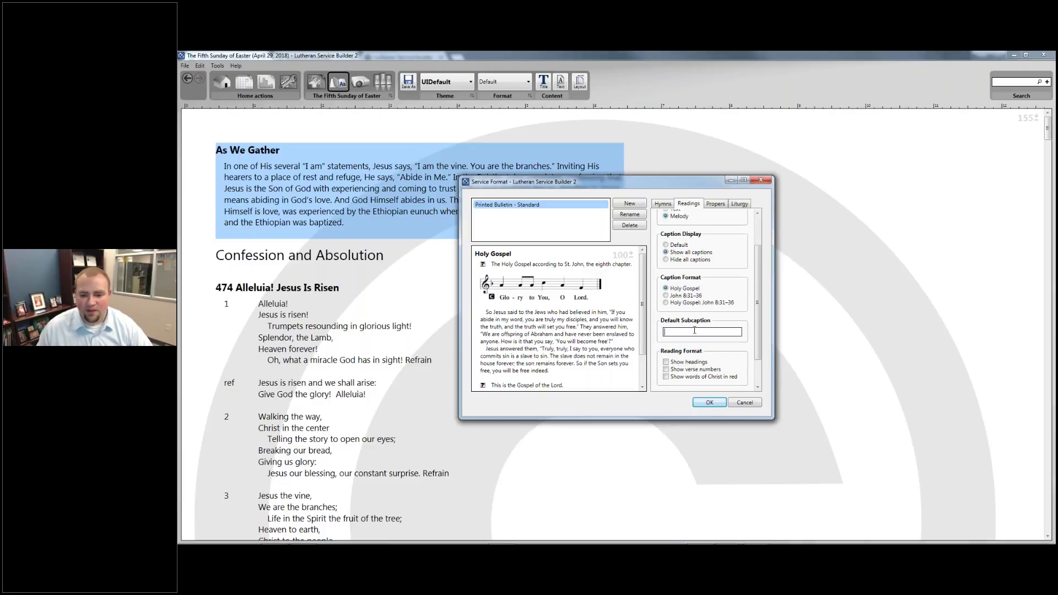
pyautogui.moveTo(694, 330)
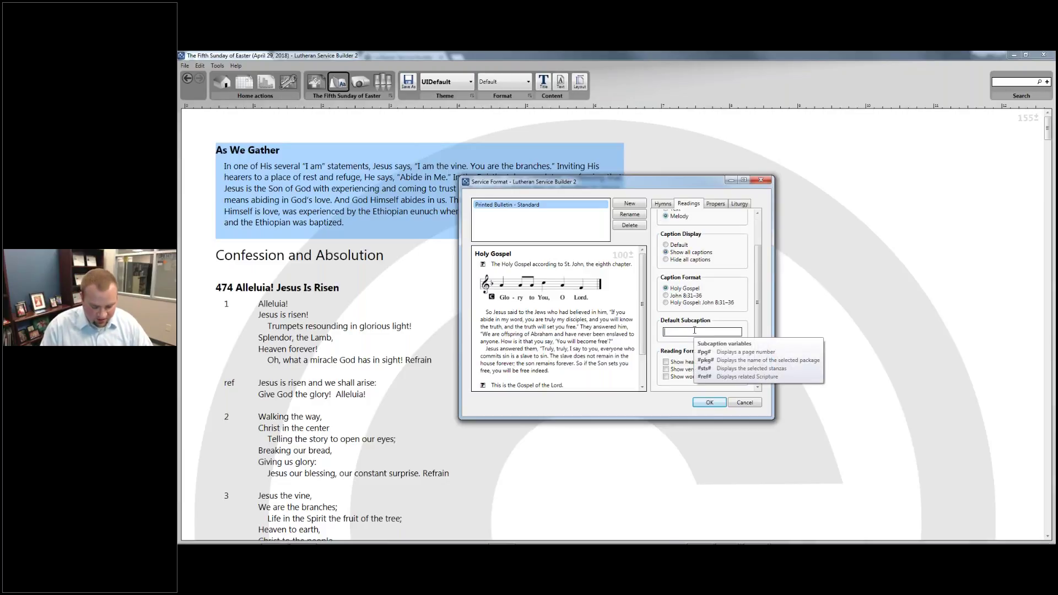
pyautogui.write('ref#')
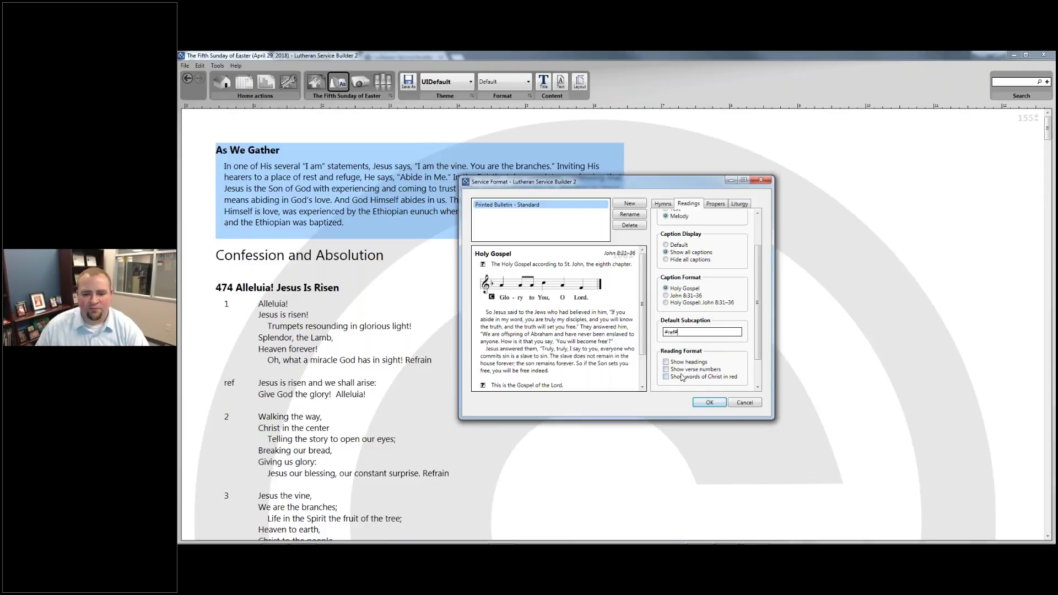
# Leave reading headings off and show verse numbers with the words of Christ in red
pyautogui.scroll(-1, 682, 376)
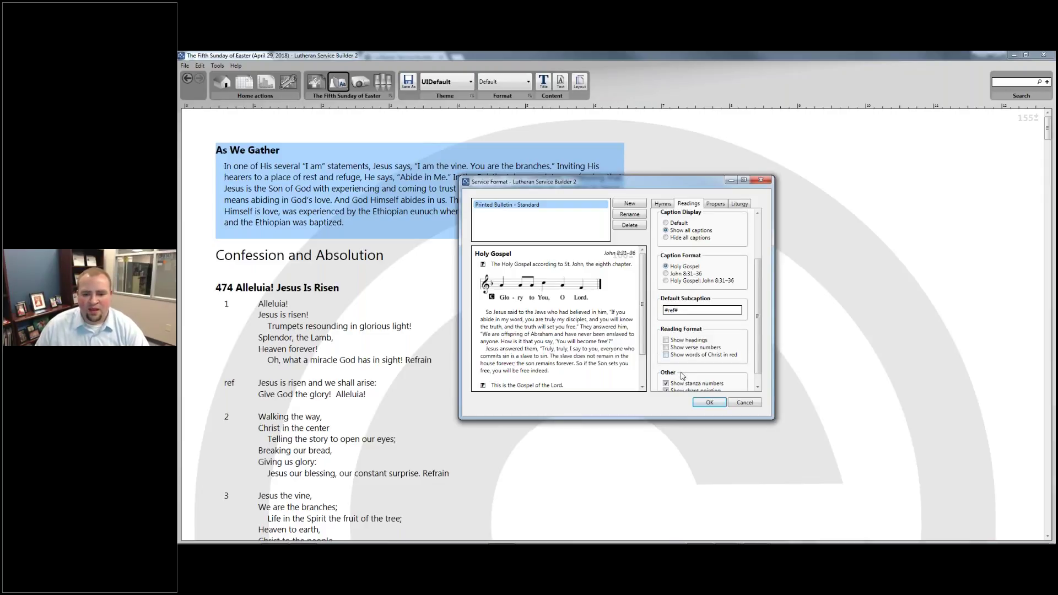
pyautogui.click(690, 344)
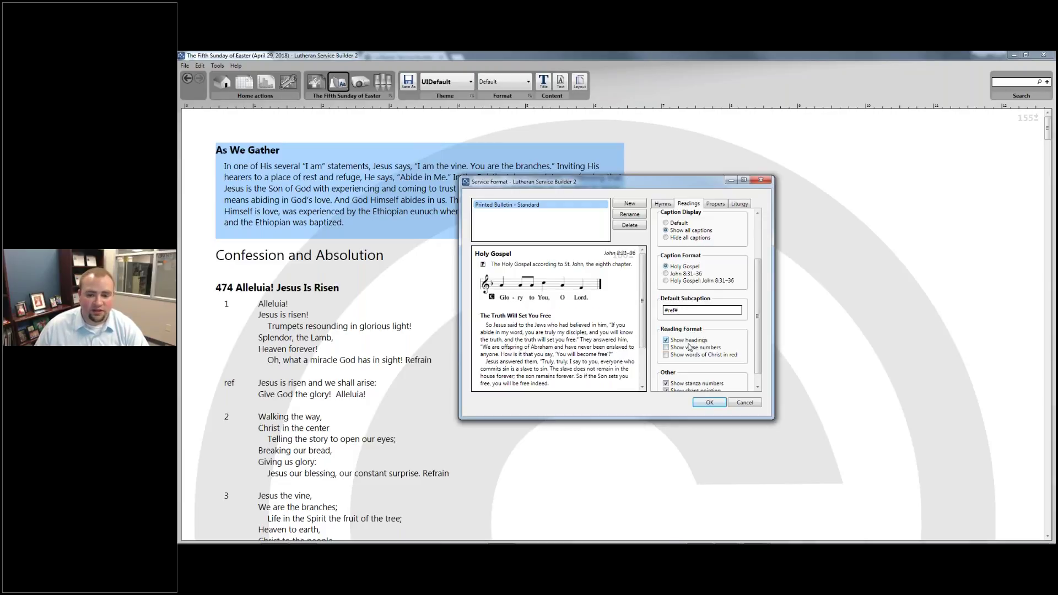
pyautogui.click(690, 341)
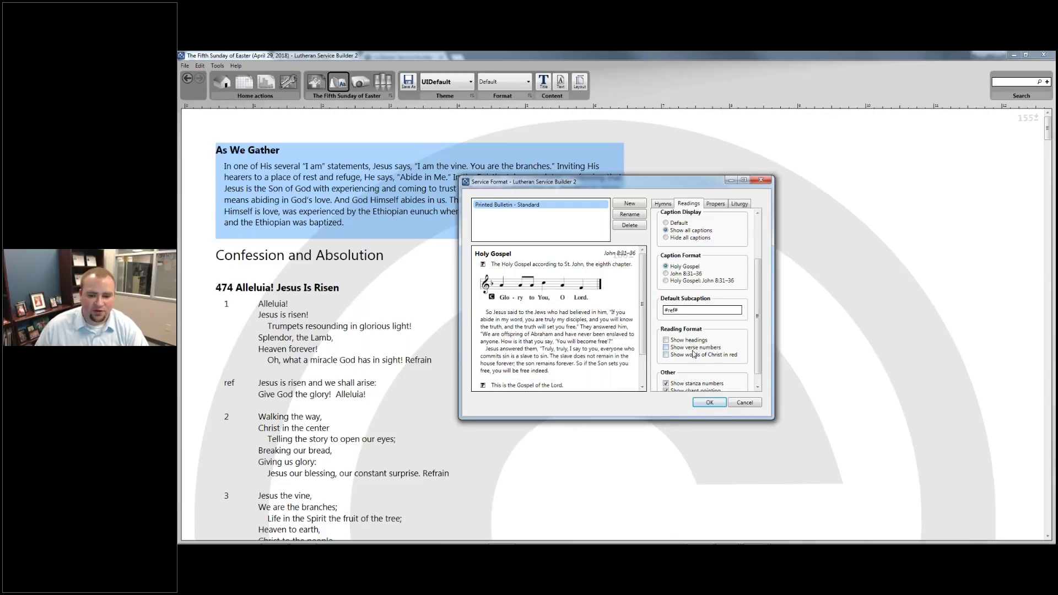
pyautogui.click(693, 349)
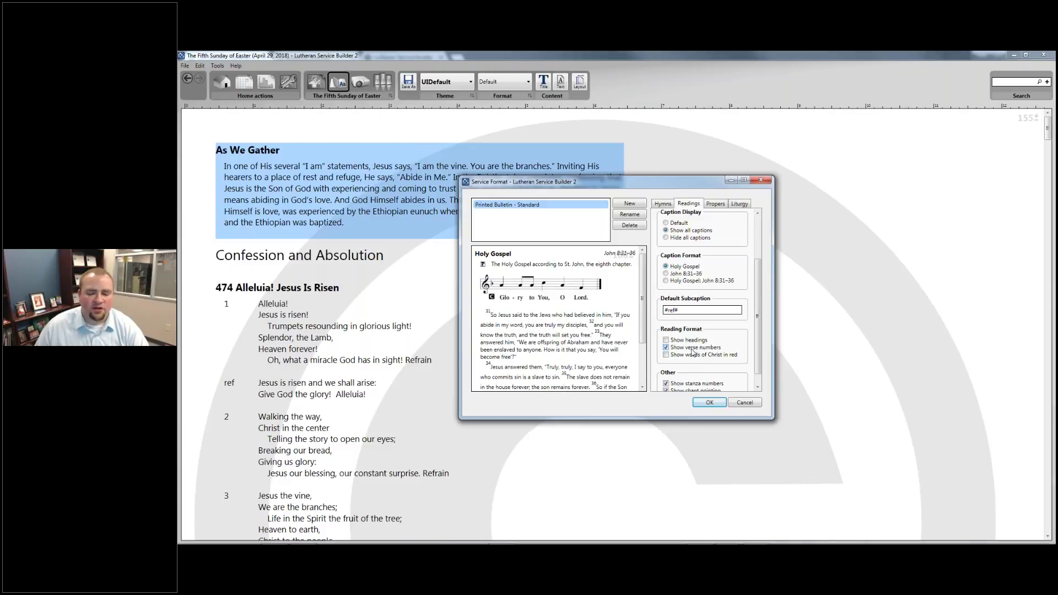
pyautogui.scroll(-1, 693, 353)
pyautogui.click(687, 342)
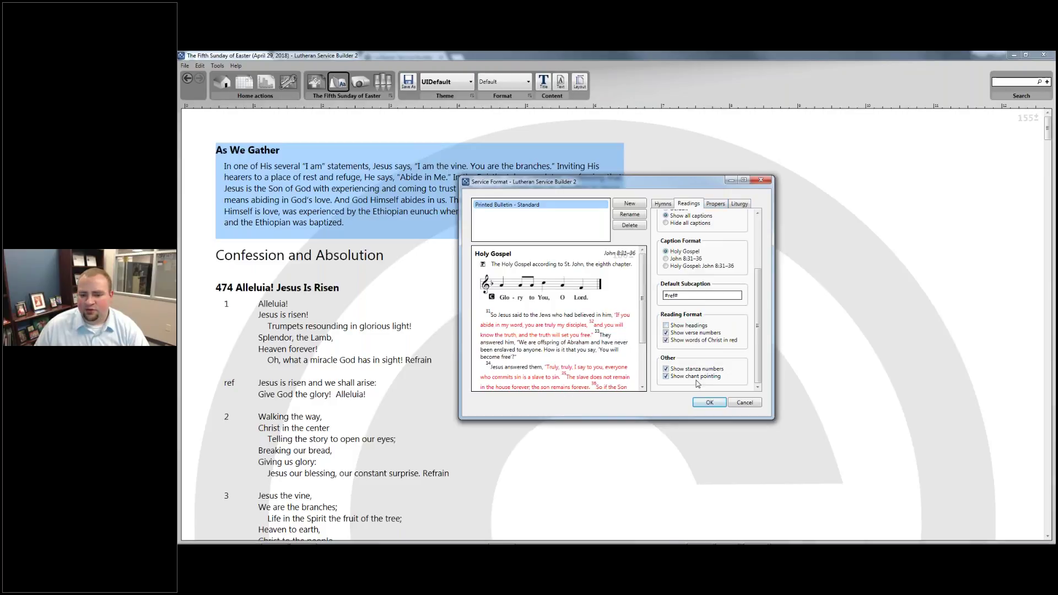
pyautogui.scroll(4, 711, 355)
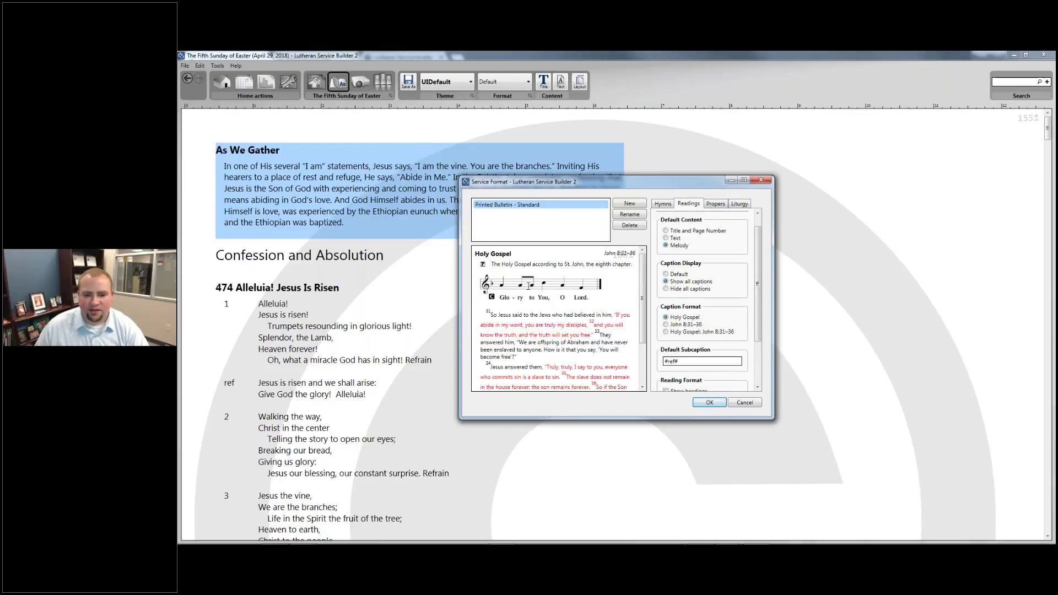
# Set the propers to print as Melody with all captions shown
pyautogui.click(716, 205)
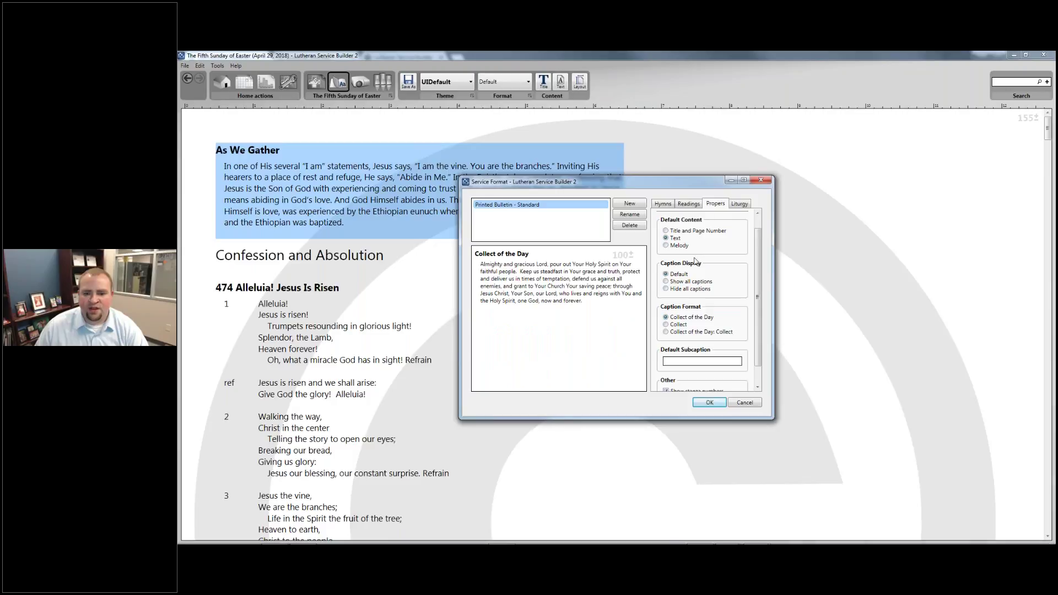
pyautogui.scroll(1, 683, 247)
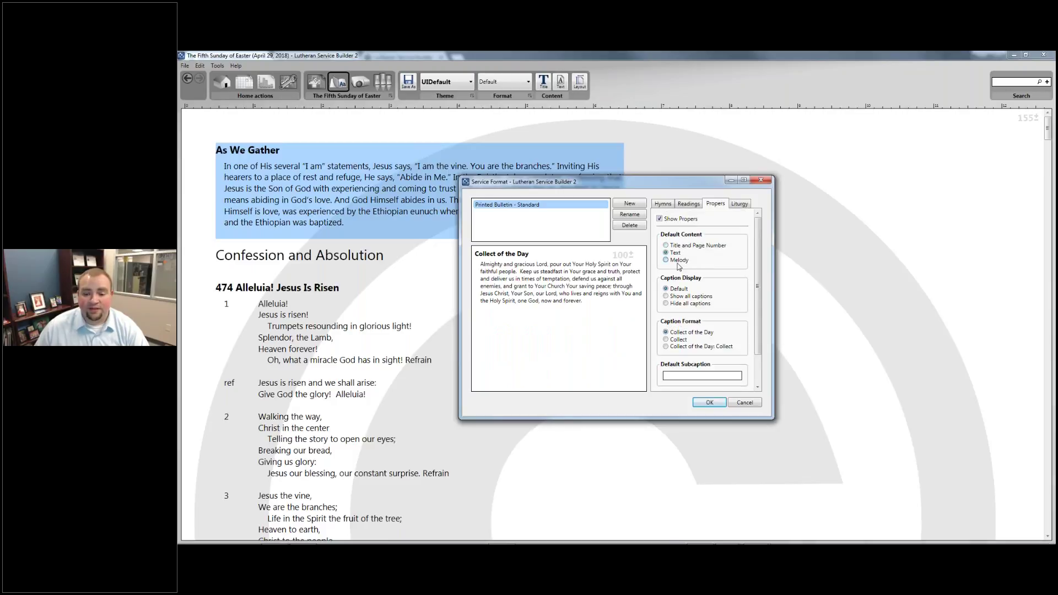
pyautogui.click(667, 259)
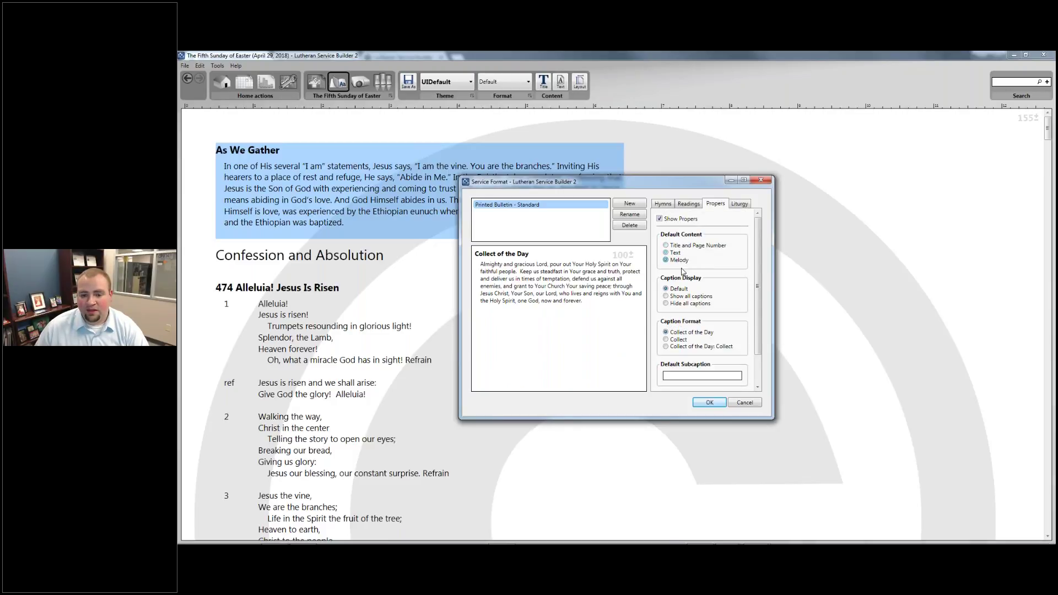
pyautogui.click(683, 299)
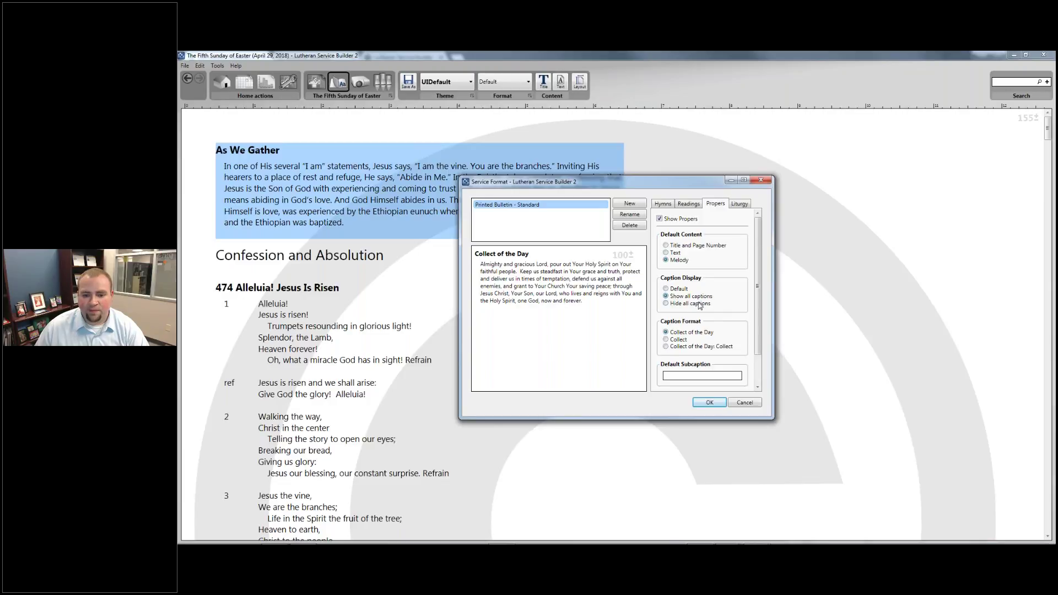
pyautogui.scroll(-1, 700, 306)
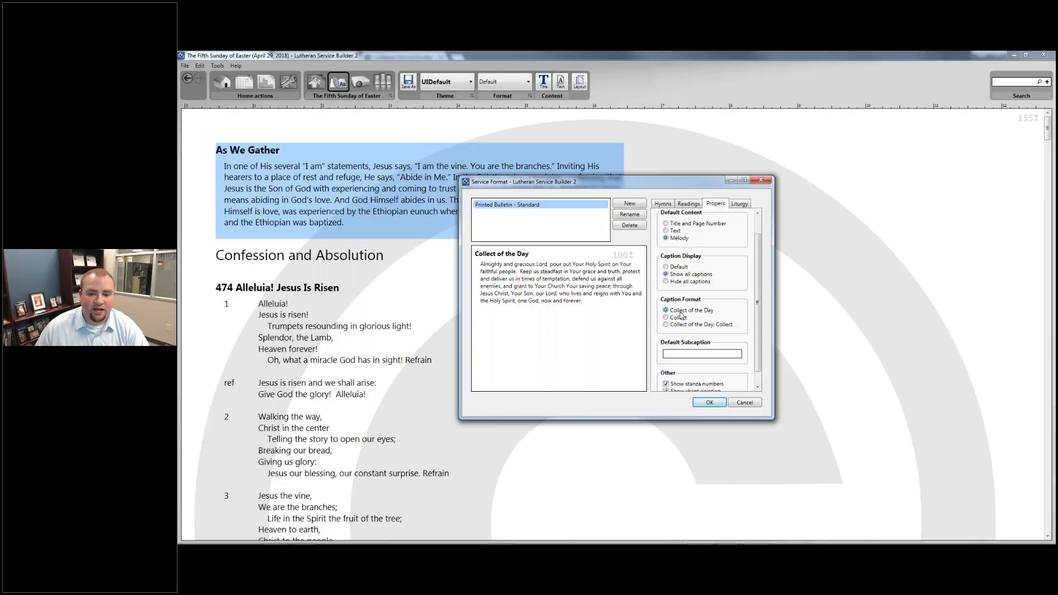
pyautogui.scroll(-1, 682, 315)
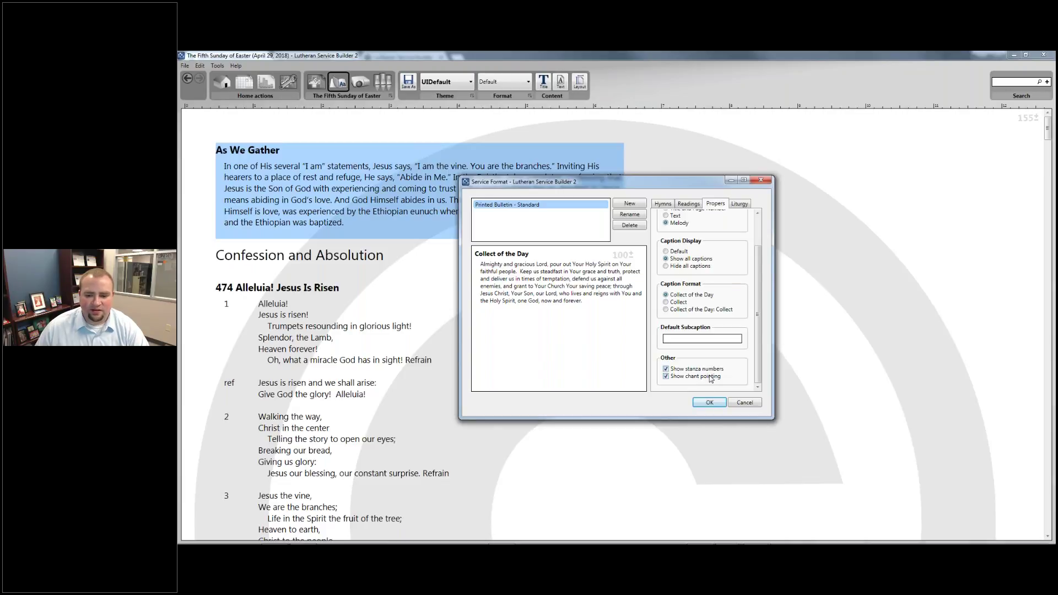
# Set the liturgy elements to print as Melody with all captions shown
pyautogui.click(740, 205)
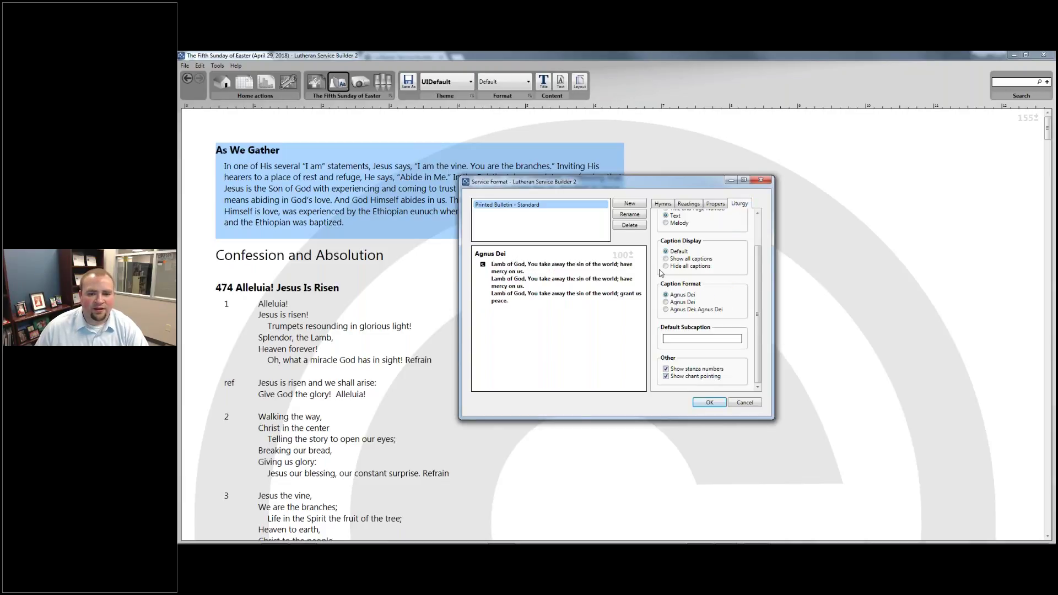
pyautogui.scroll(3, 725, 258)
pyautogui.click(678, 263)
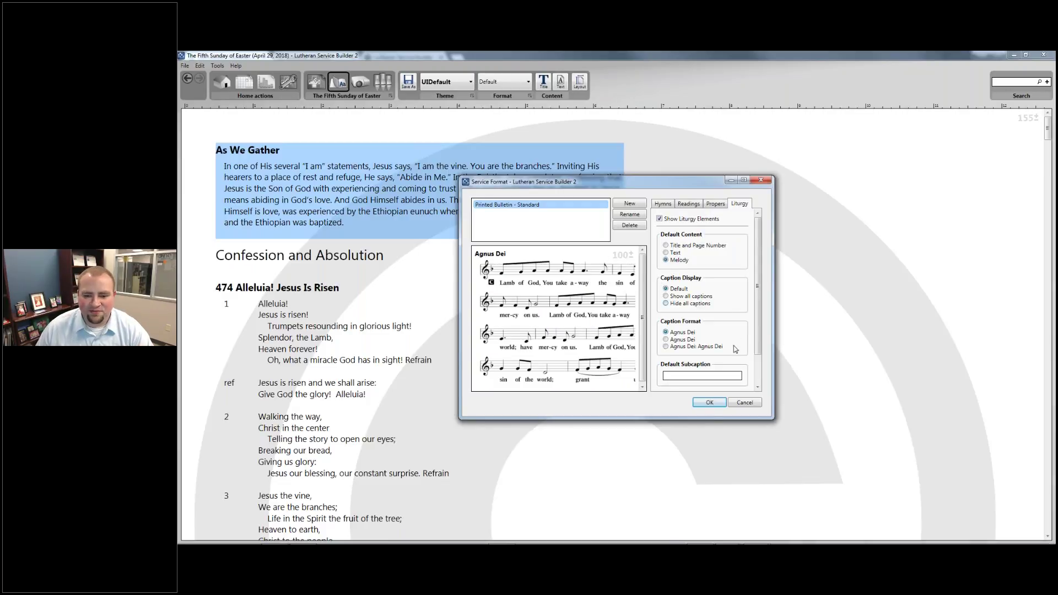
pyautogui.click(673, 301)
pyautogui.scroll(-1, 677, 337)
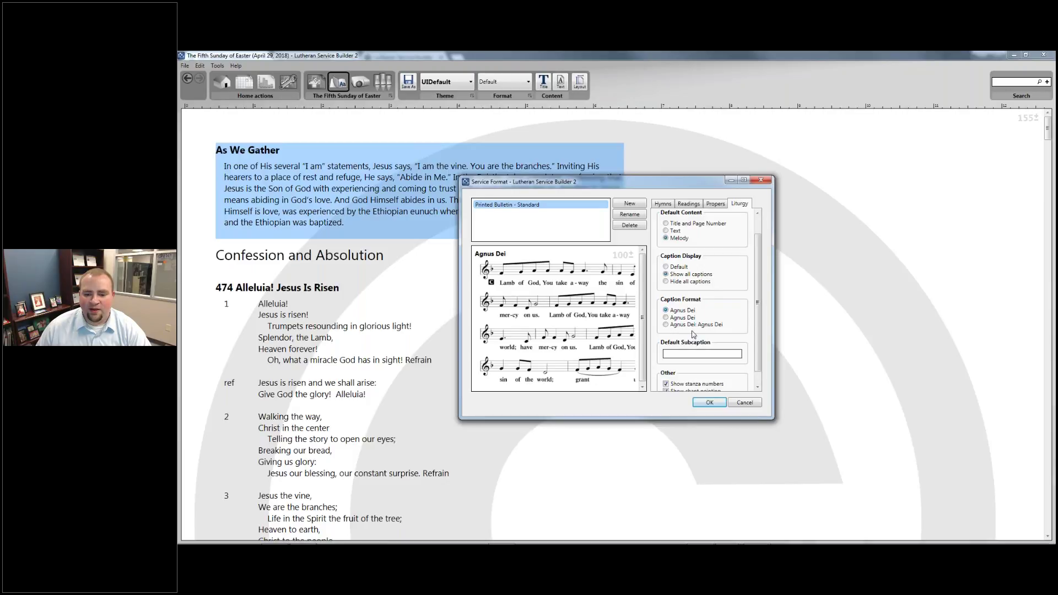
pyautogui.scroll(-1, 694, 334)
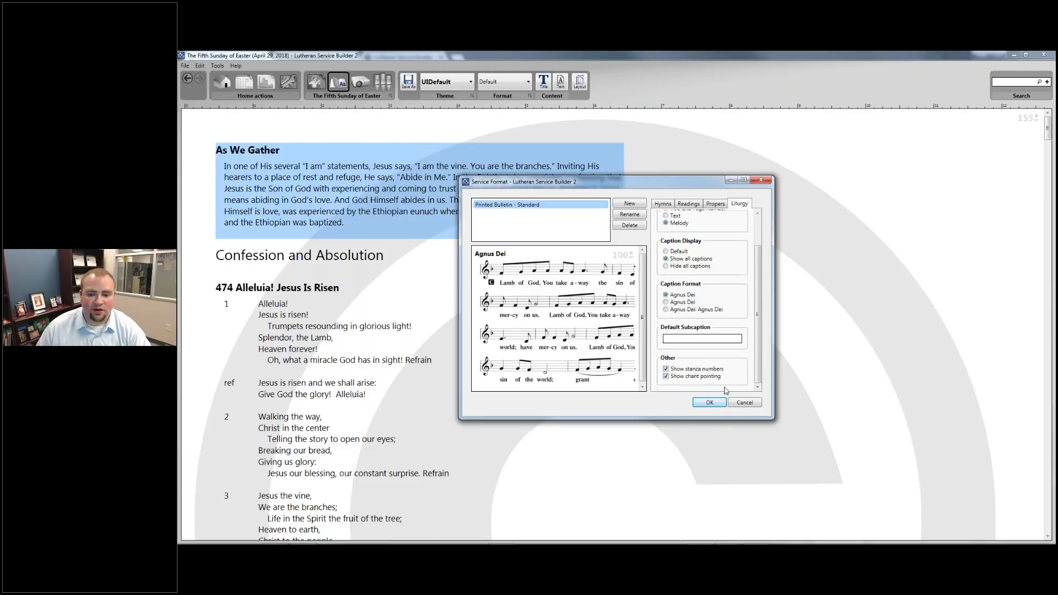
pyautogui.scroll(2, 725, 389)
# Apply the Service Format settings and scroll to check the hymns' melody lines and stanza numbers
pyautogui.click(710, 403)
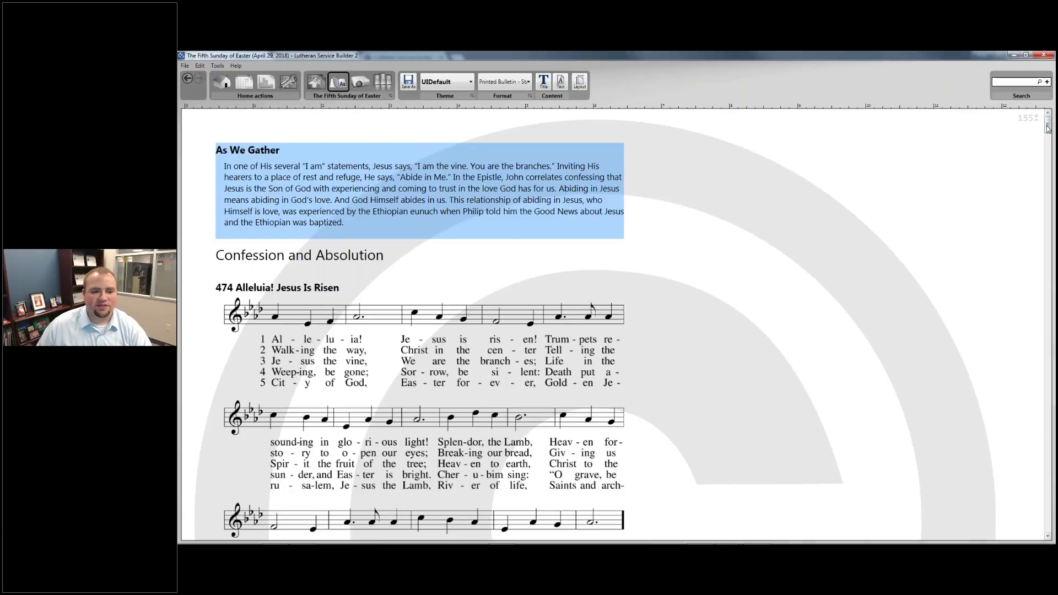
pyautogui.moveTo(1047, 128)
pyautogui.mouseDown()
pyautogui.moveTo(1050, 532)
pyautogui.moveTo(1047, 123)
pyautogui.mouseUp()
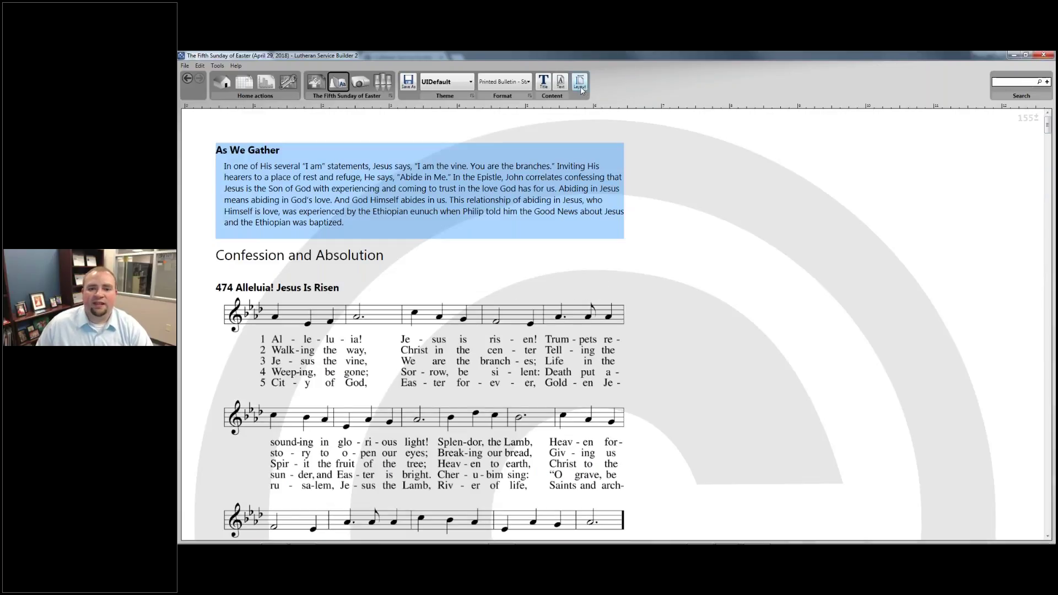
# Change the bulletin paper size to Letter, folded (11 x 8.5) and review the reflowed service
pyautogui.click(580, 84)
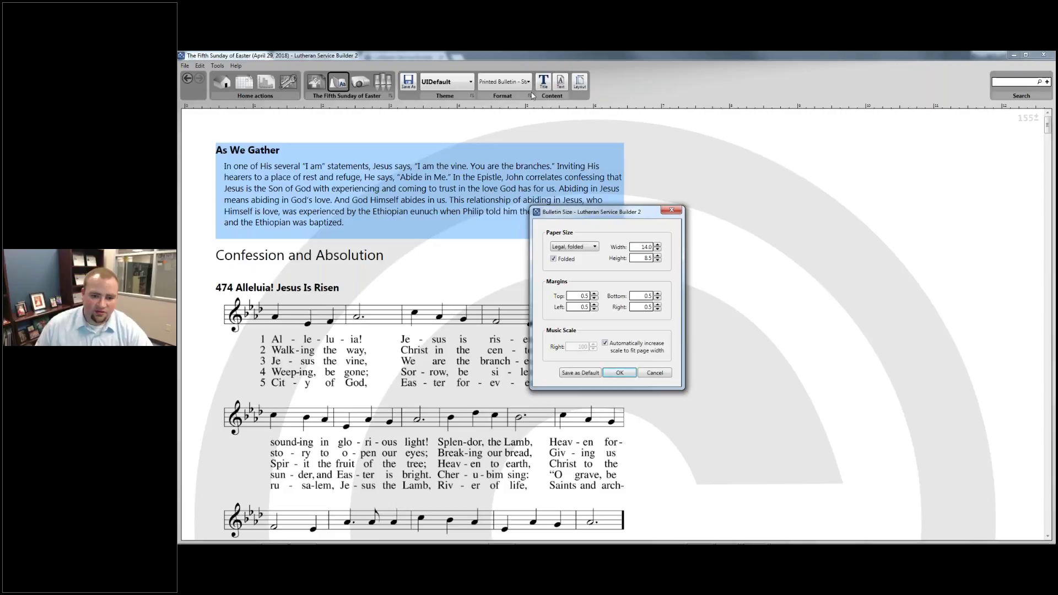
pyautogui.click(555, 248)
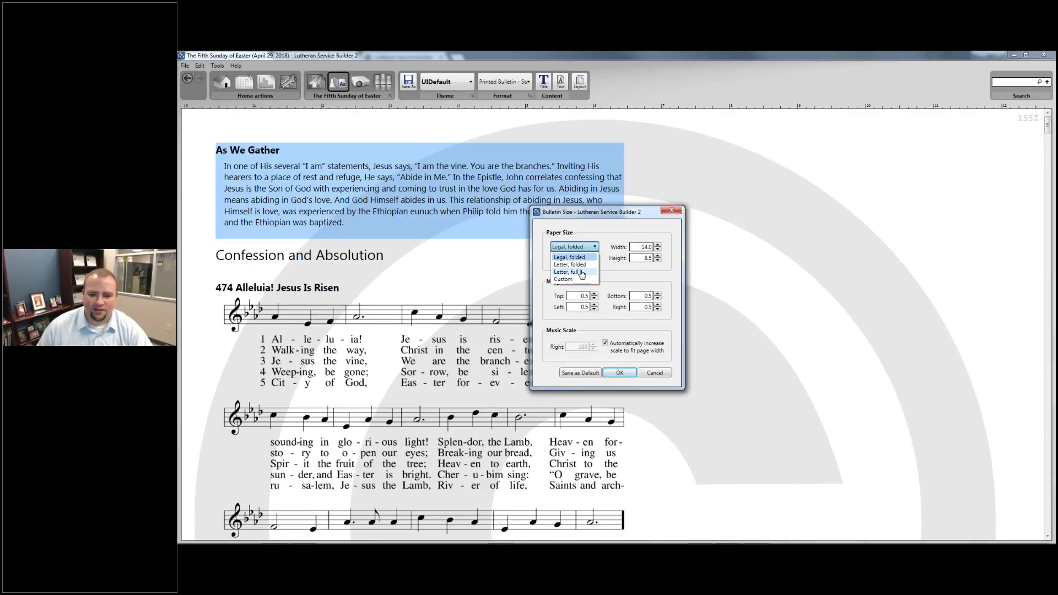
pyautogui.click(623, 255)
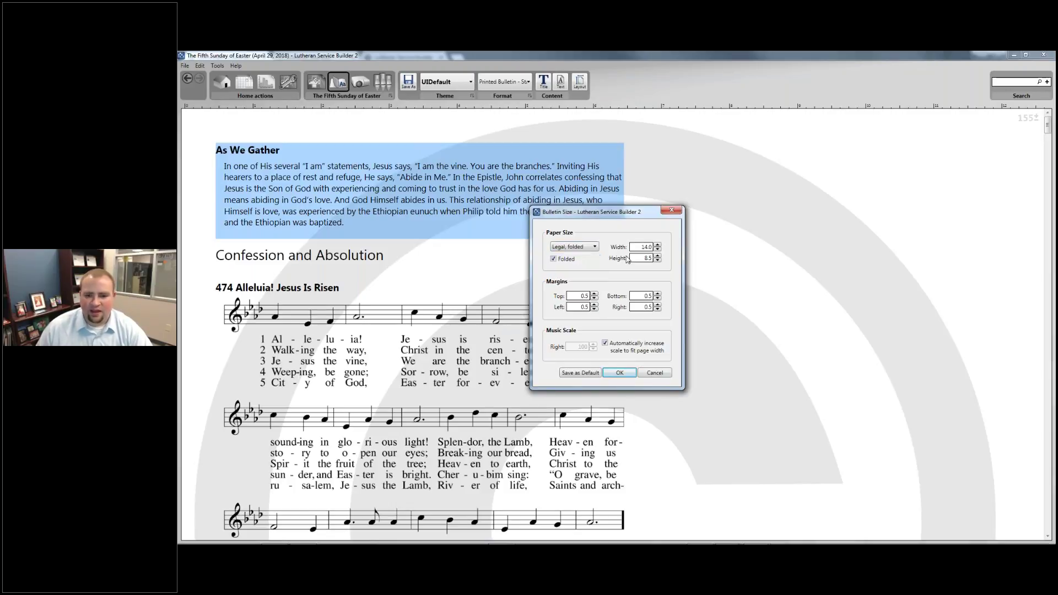
pyautogui.click(584, 249)
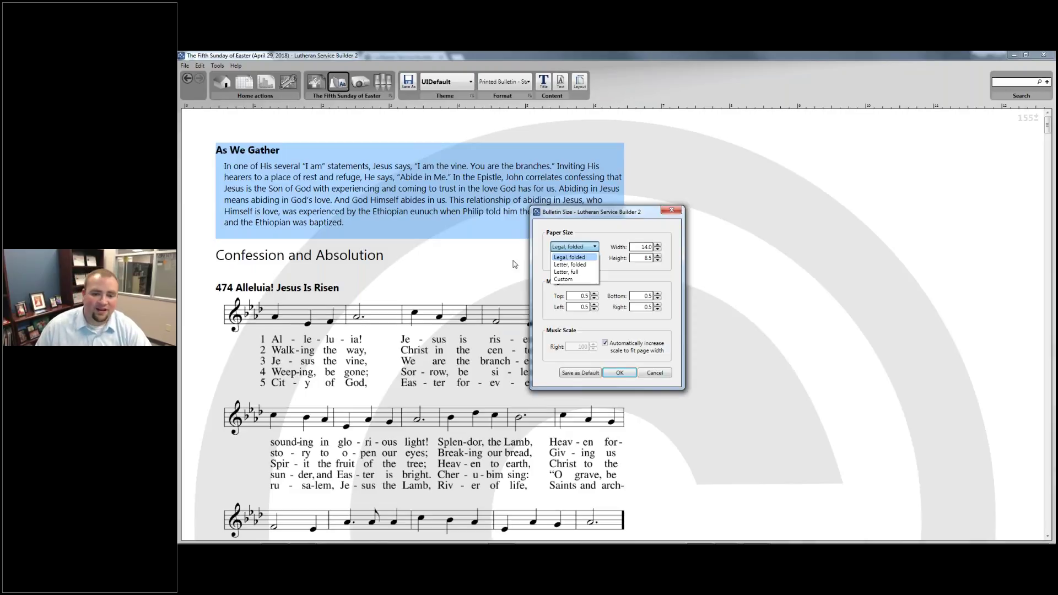
pyautogui.click(570, 265)
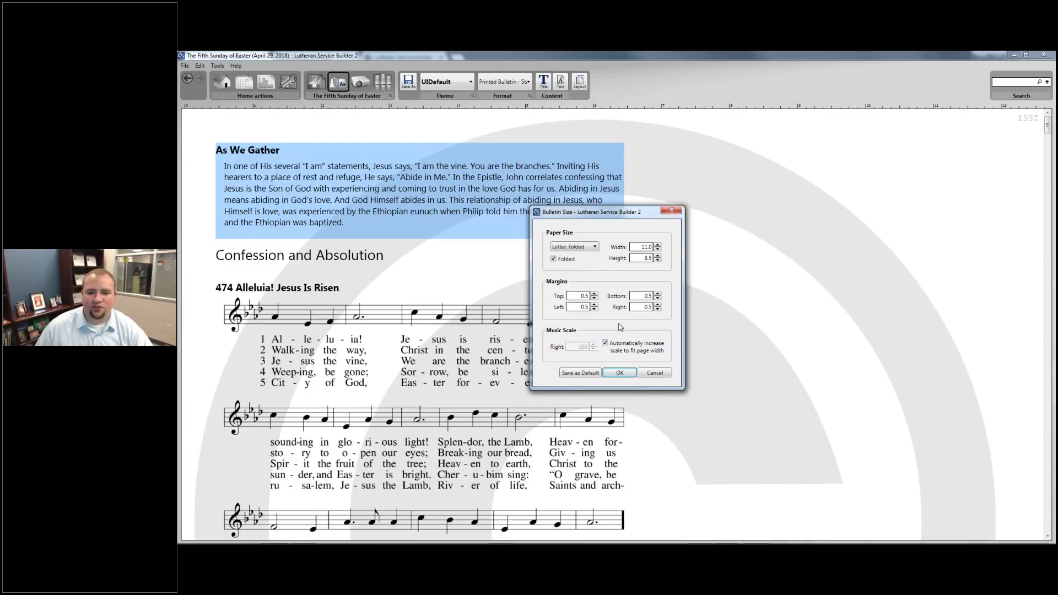
pyautogui.click(619, 373)
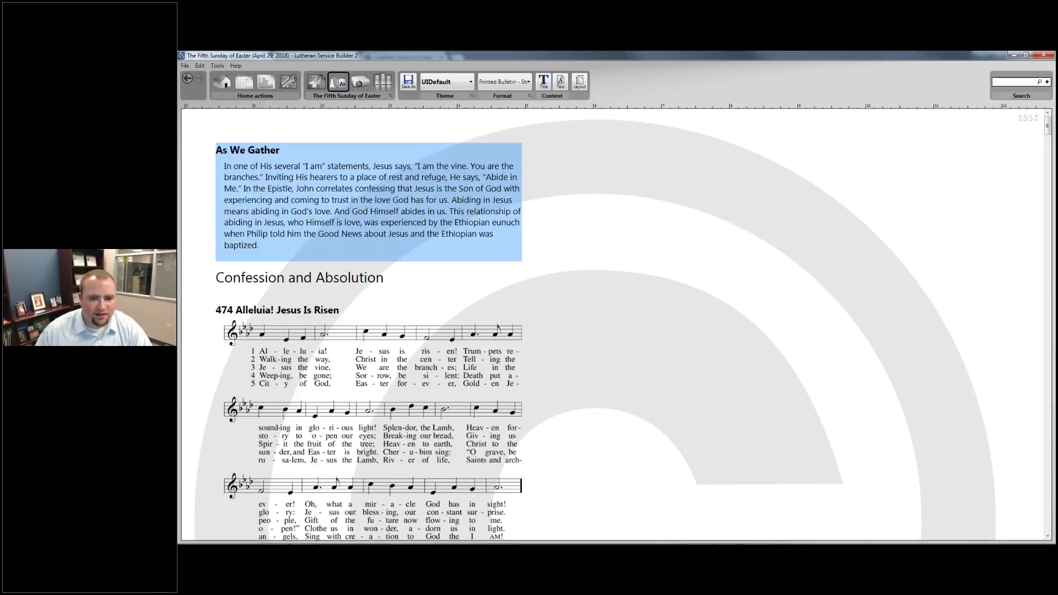
pyautogui.scroll(-1, 488, 202)
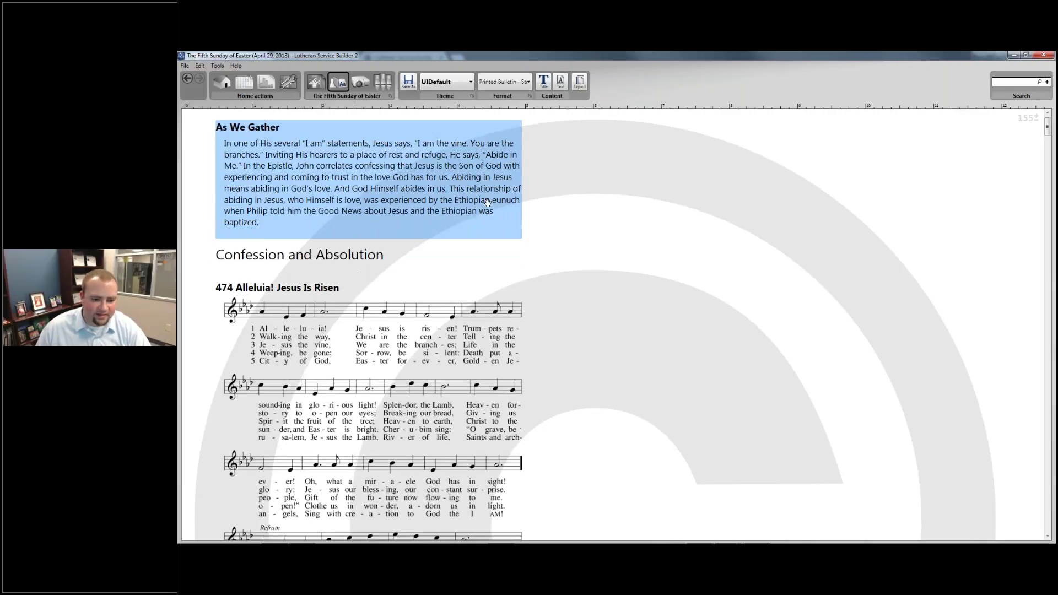
pyautogui.scroll(-2, 487, 202)
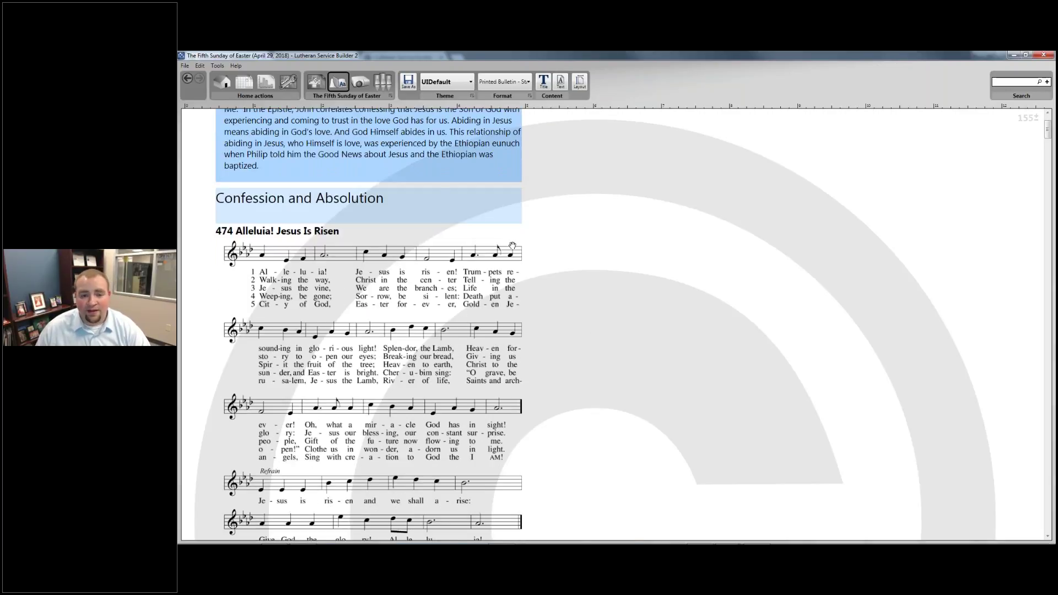
pyautogui.scroll(3, 512, 245)
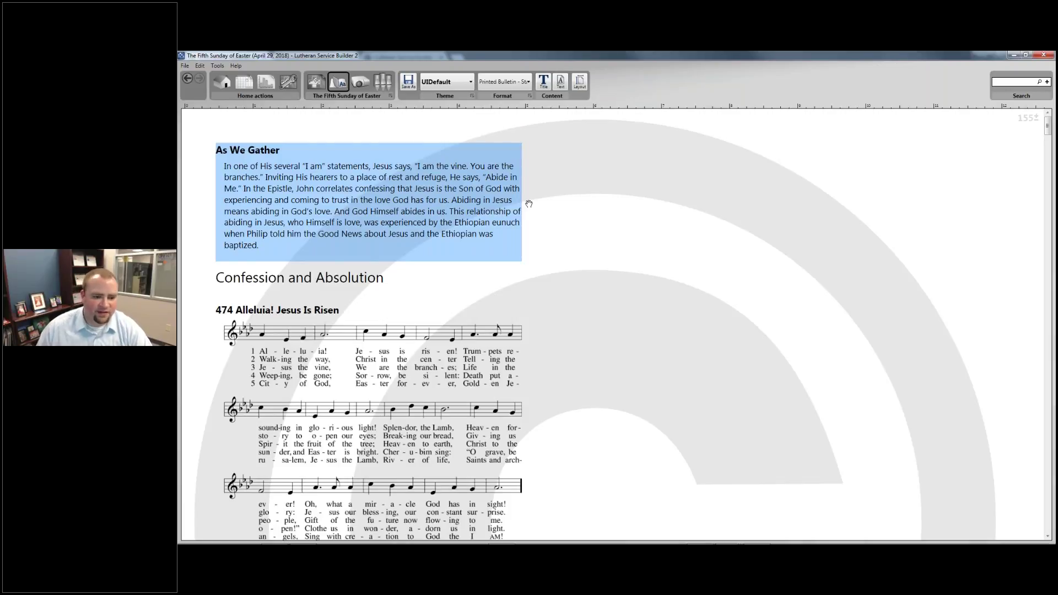
# Create a new stylesheet named 'Printed-Bulletin - Standard'
pyautogui.click(469, 84)
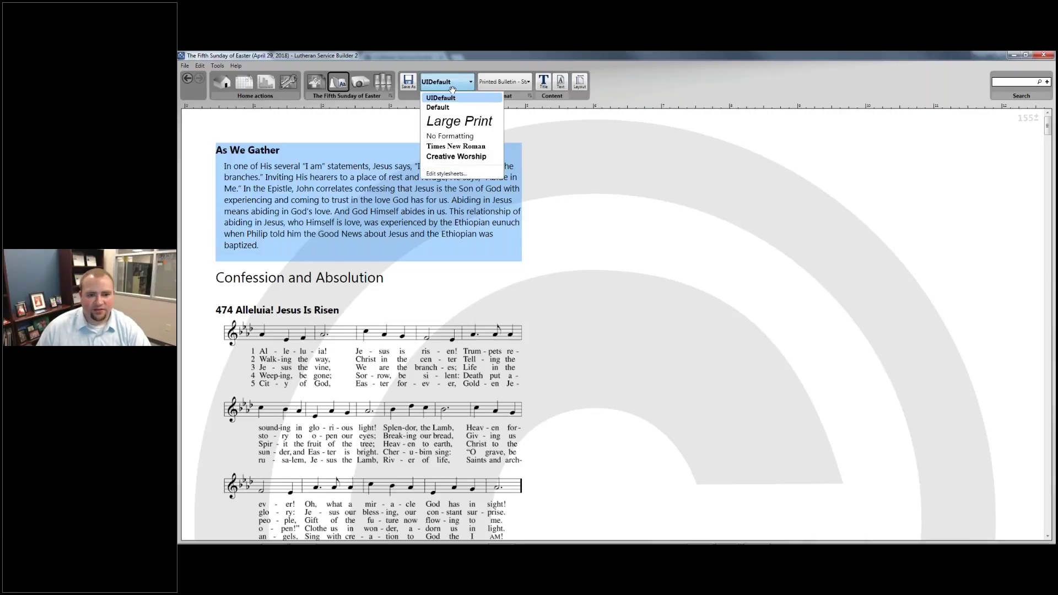
pyautogui.click(446, 173)
pyautogui.click(631, 229)
pyautogui.write('Printed-')
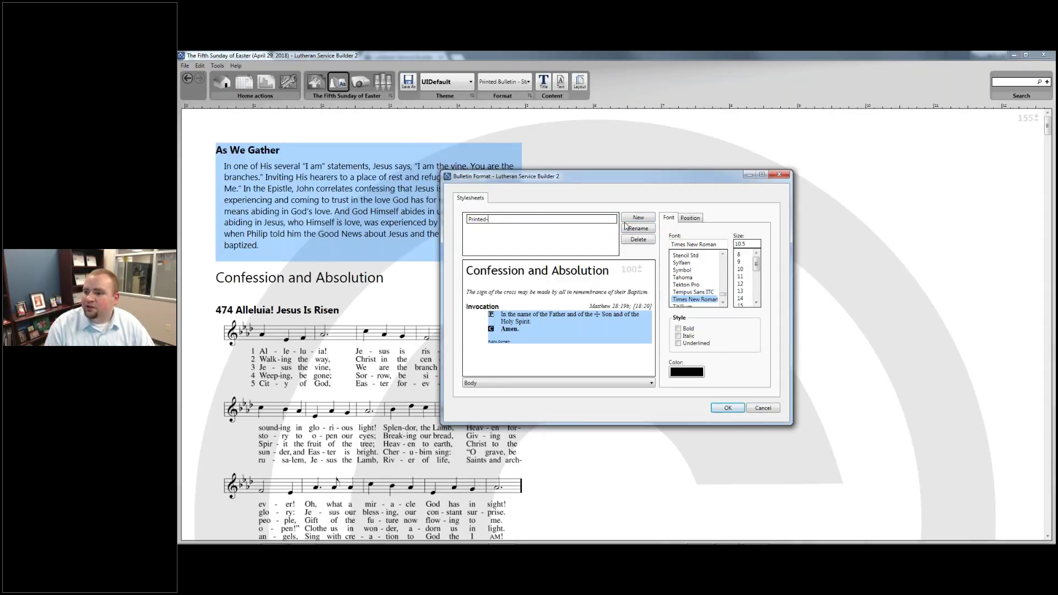
pyautogui.press('BackSpace')
pyautogui.write(' Bulletin - Standard')
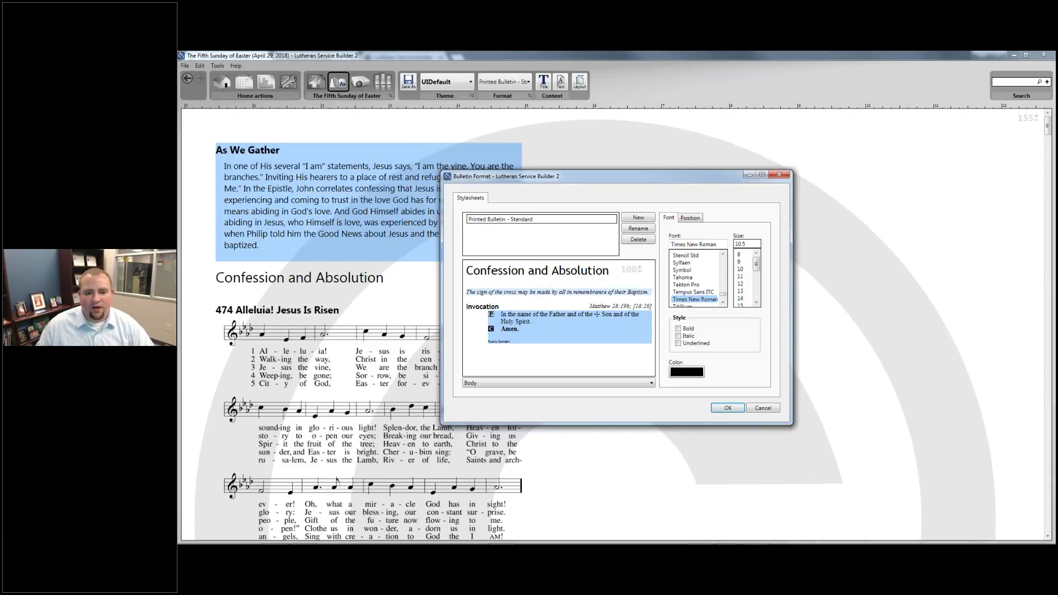
pyautogui.press('Return')
# Set the Heading and Rubric styles' font to Roboto
pyautogui.click(525, 271)
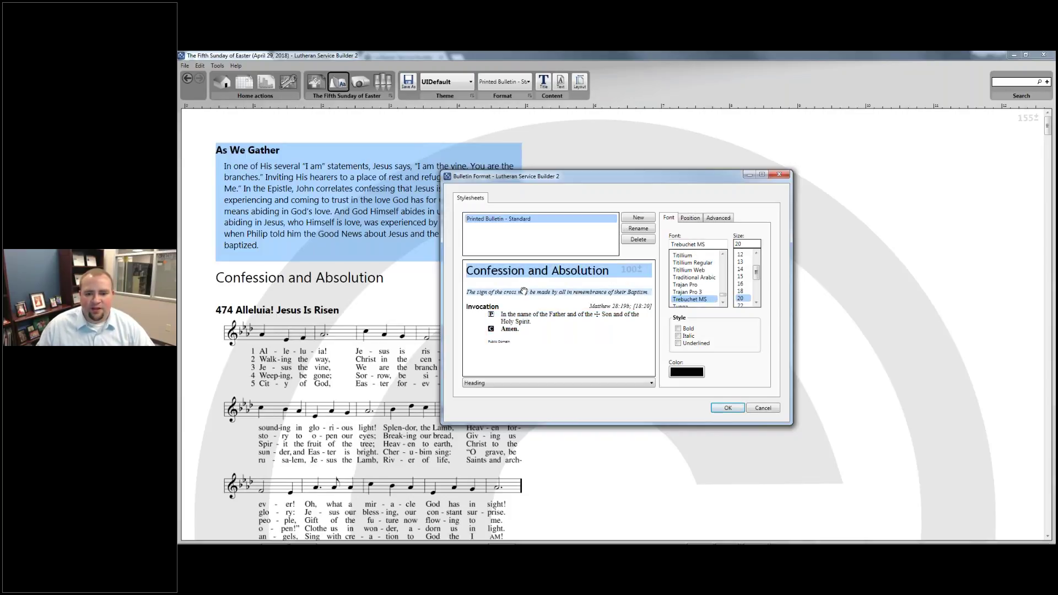
pyautogui.click(521, 290)
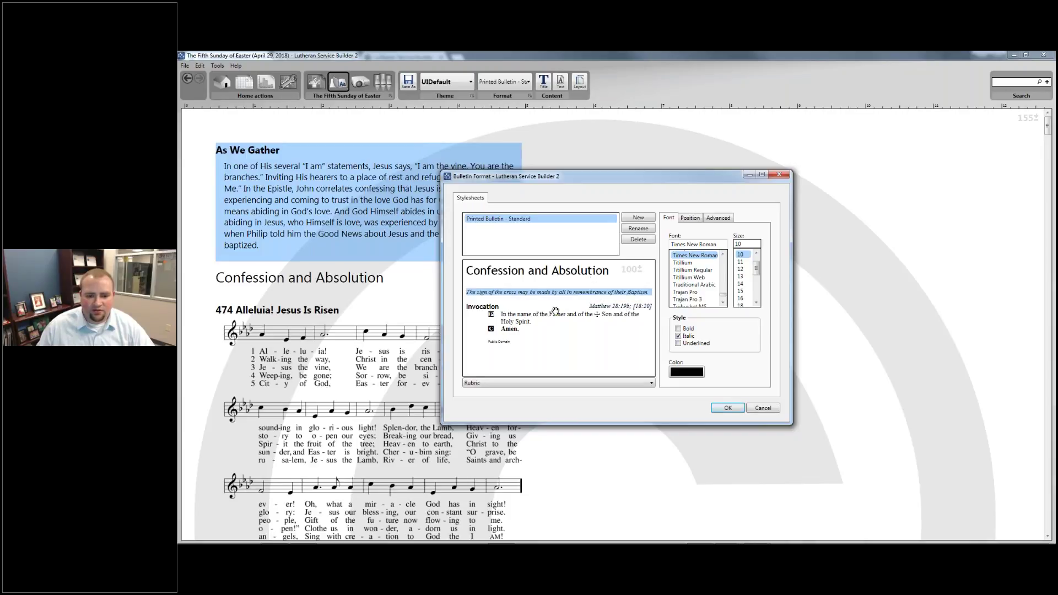
pyautogui.click(511, 383)
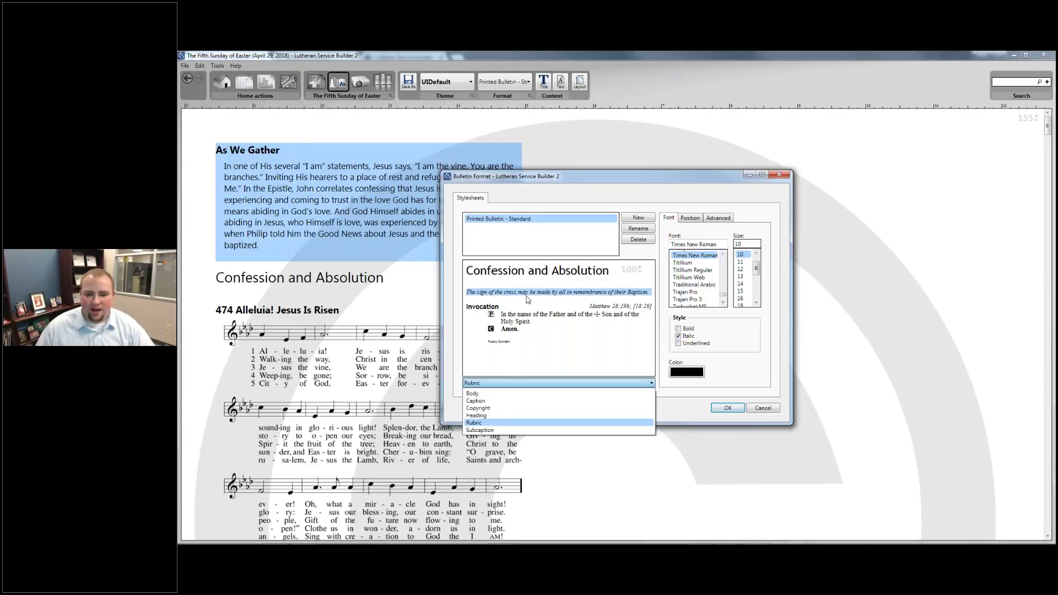
pyautogui.click(529, 274)
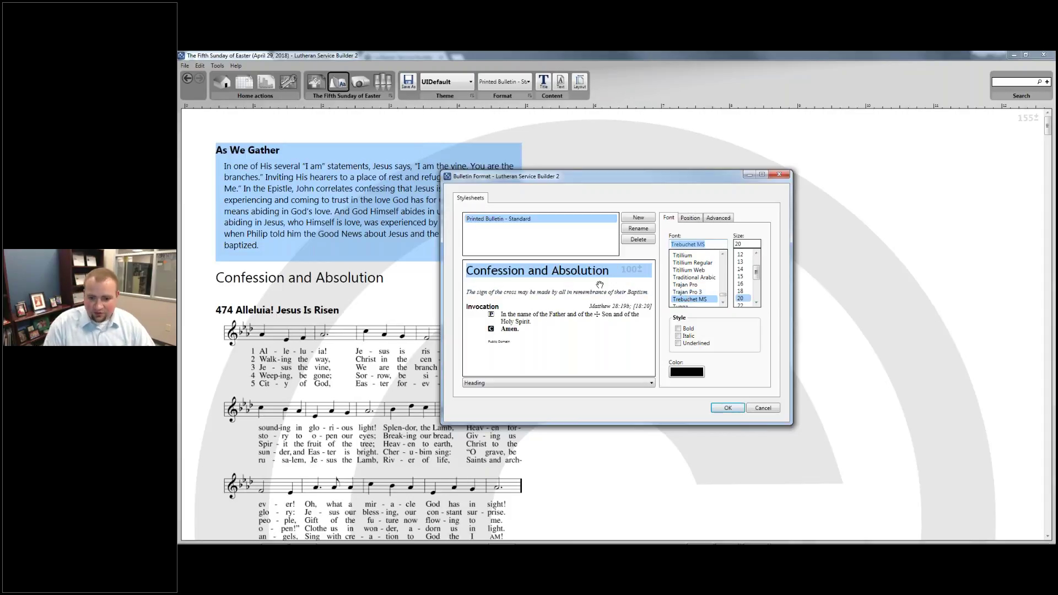
pyautogui.write('Roboto')
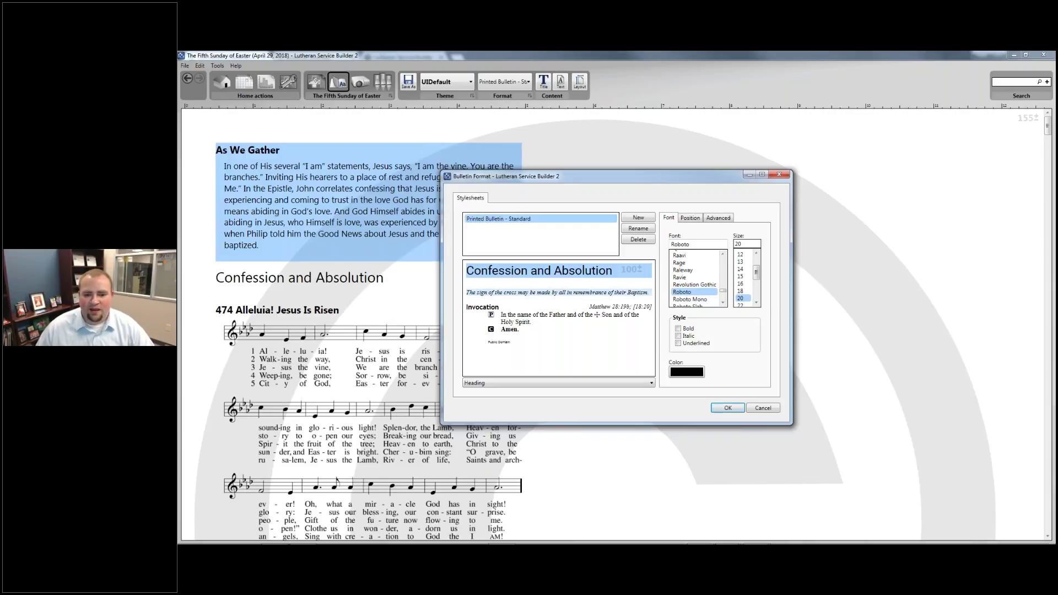
pyautogui.click(579, 292)
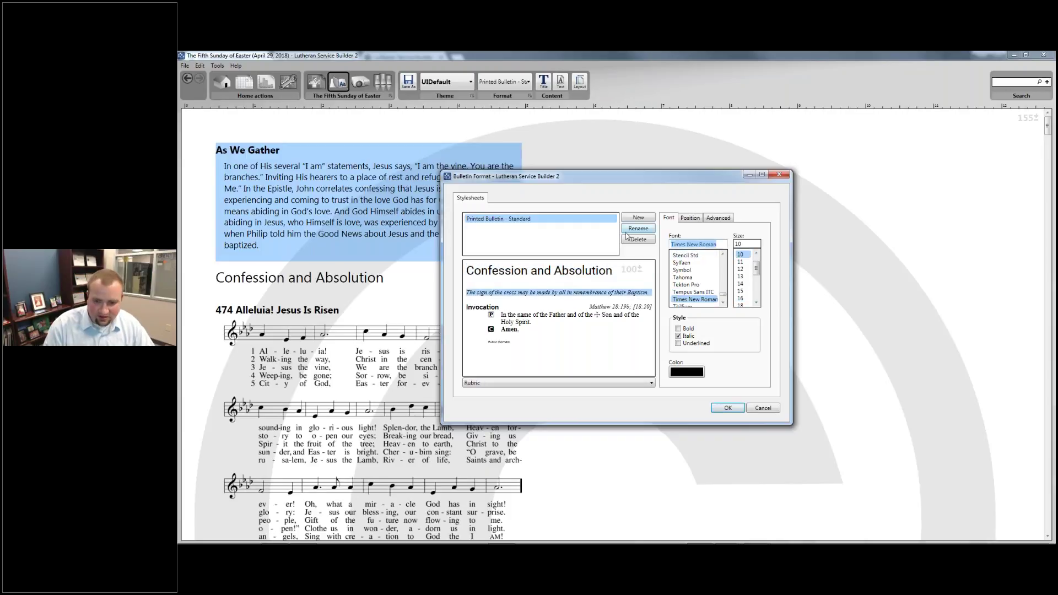
pyautogui.write('Roboto')
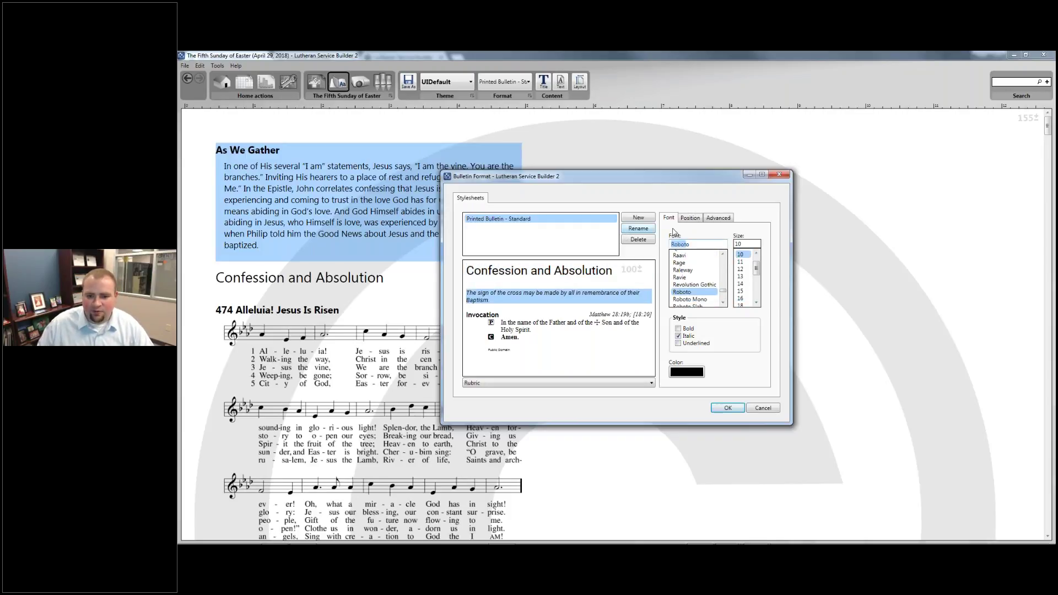
# Give the subcaption style a light grey text colour
pyautogui.click(646, 313)
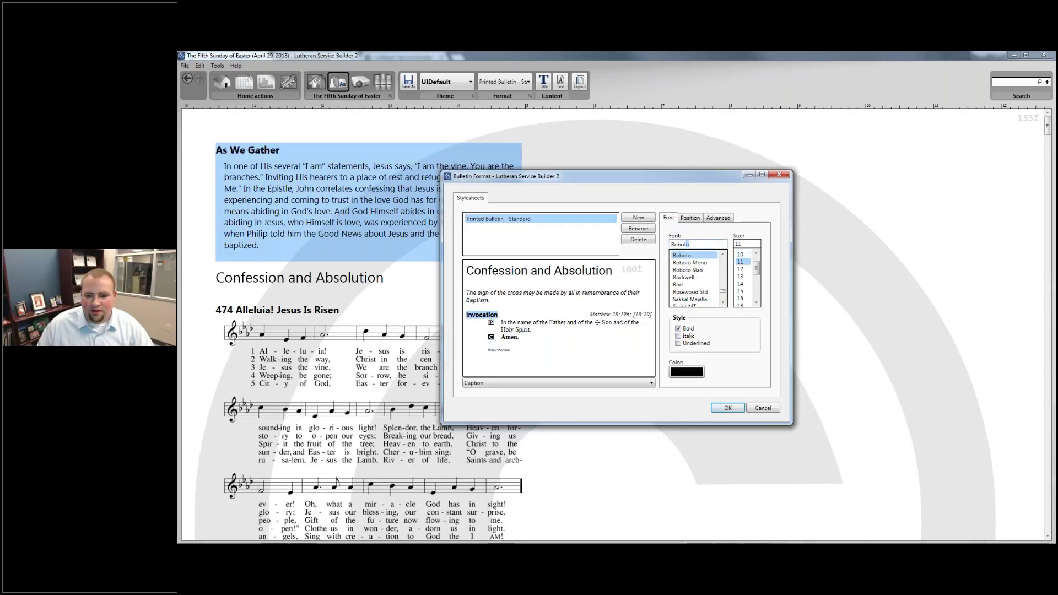
pyautogui.click(634, 314)
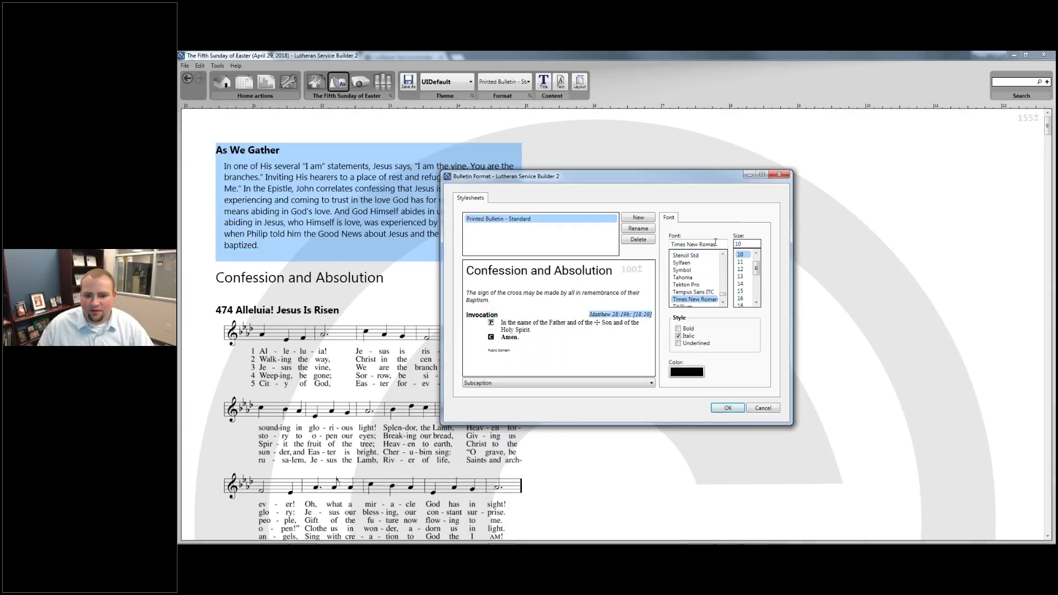
pyautogui.click(568, 330)
pyautogui.click(640, 316)
pyautogui.click(686, 373)
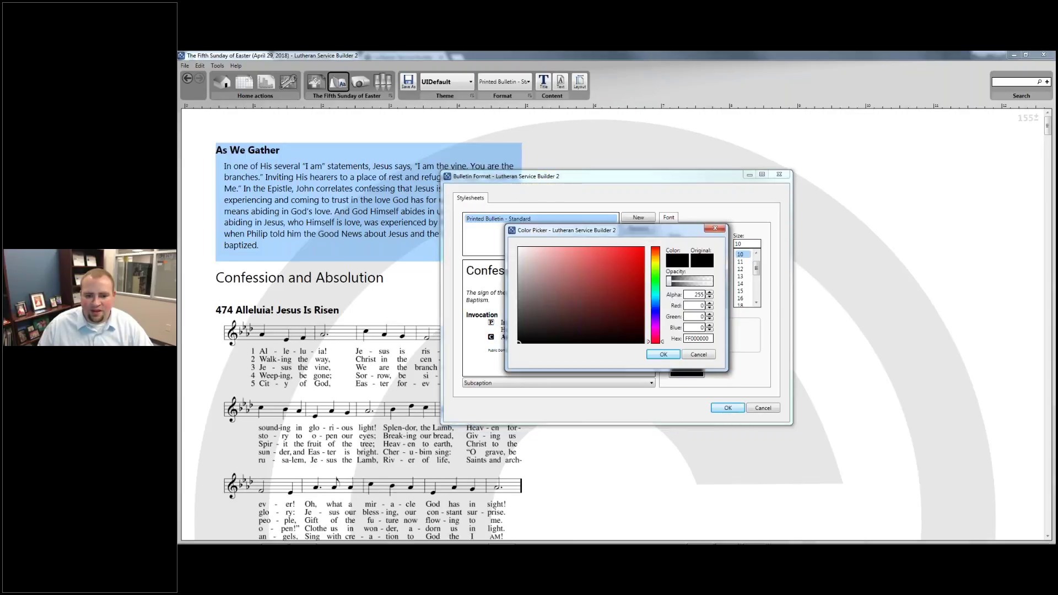
pyautogui.click(519, 313)
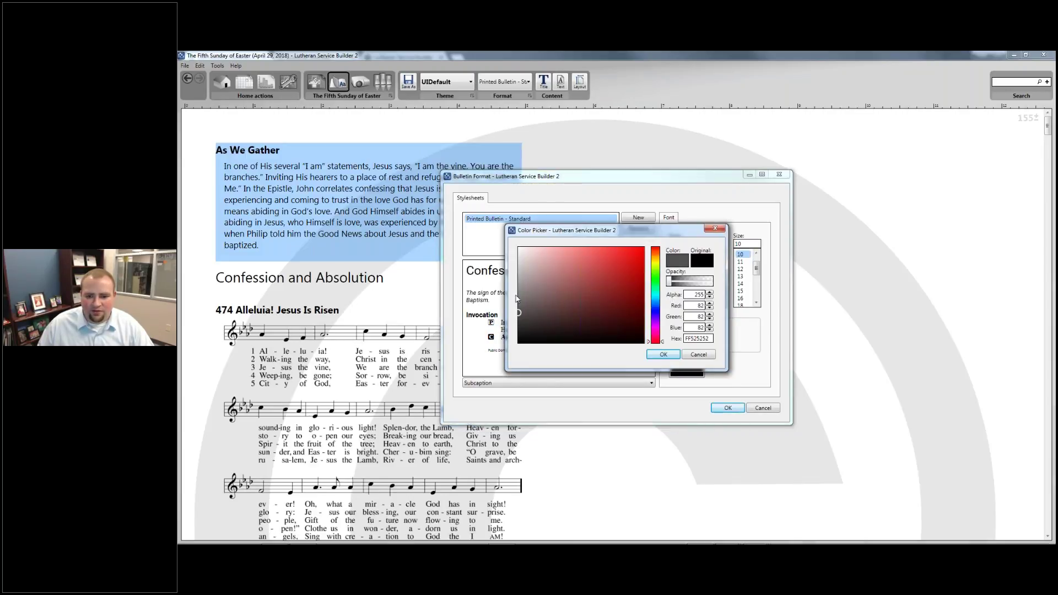
pyautogui.click(518, 293)
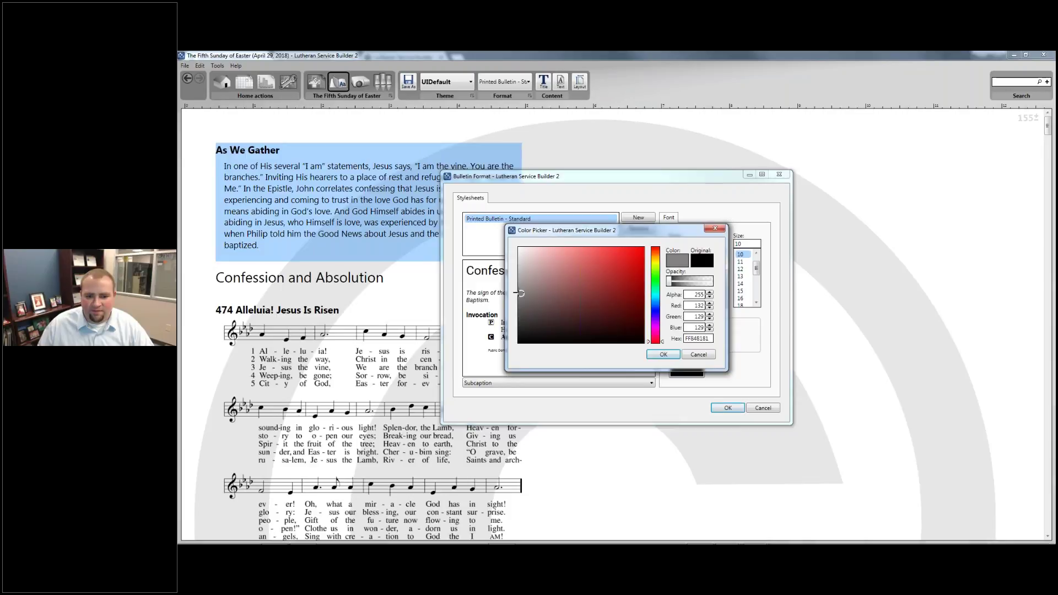
pyautogui.click(667, 356)
# Set the Body and Copyright fonts to Roboto, with copyright text at size 8
pyautogui.click(586, 338)
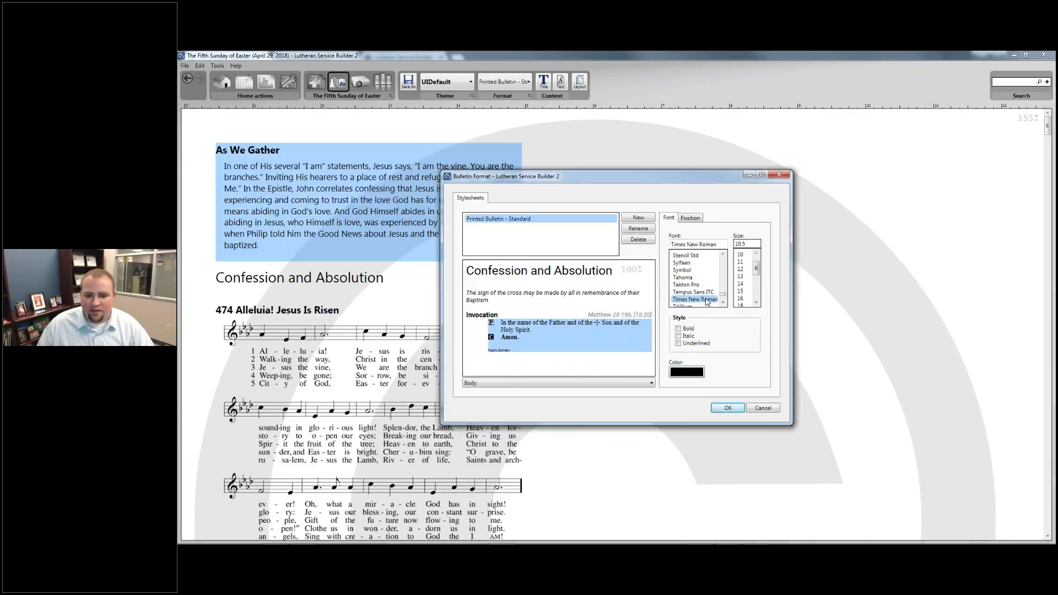
pyautogui.tripleClick(711, 244)
pyautogui.write('Roboto')
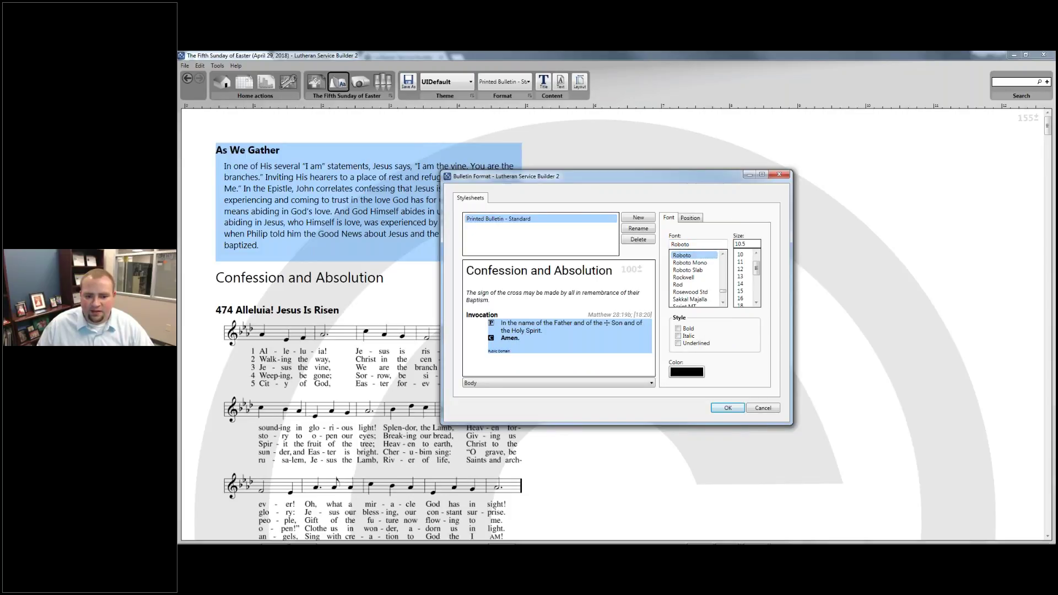
pyautogui.click(499, 351)
pyautogui.tripleClick(697, 244)
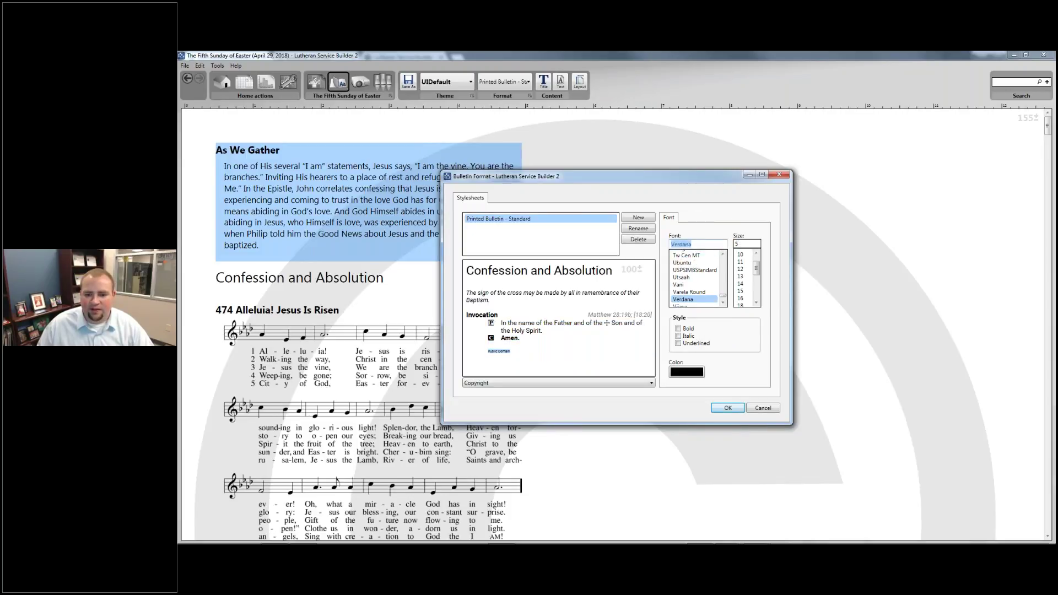
pyautogui.write('Roboto')
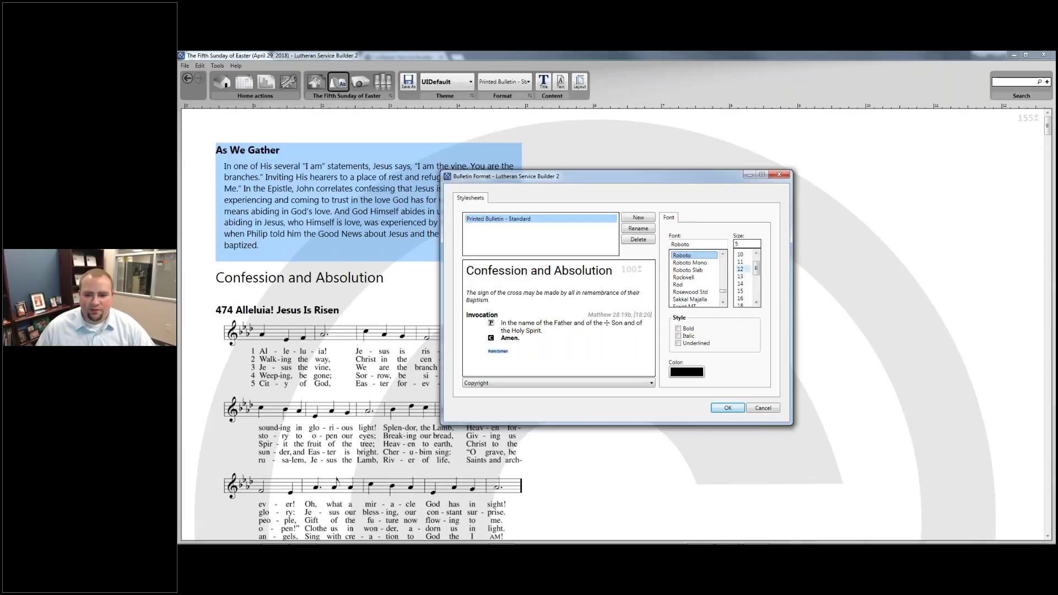
pyautogui.scroll(1, 746, 270)
pyautogui.click(740, 254)
pyautogui.click(528, 338)
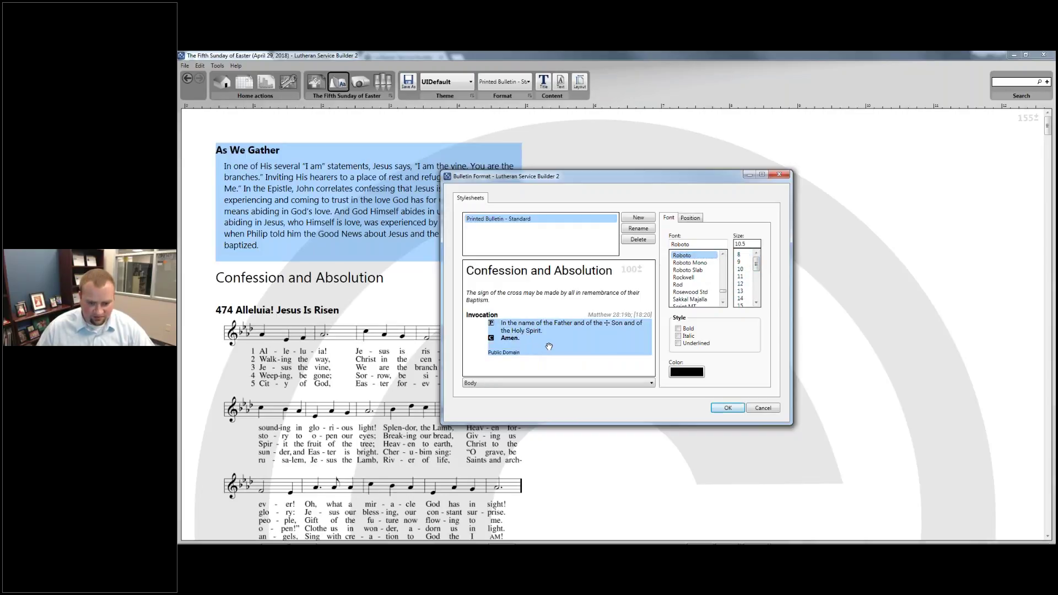
# Set the body text's left indent to 0 and 6 points before paragraphs, then confirm
pyautogui.click(689, 219)
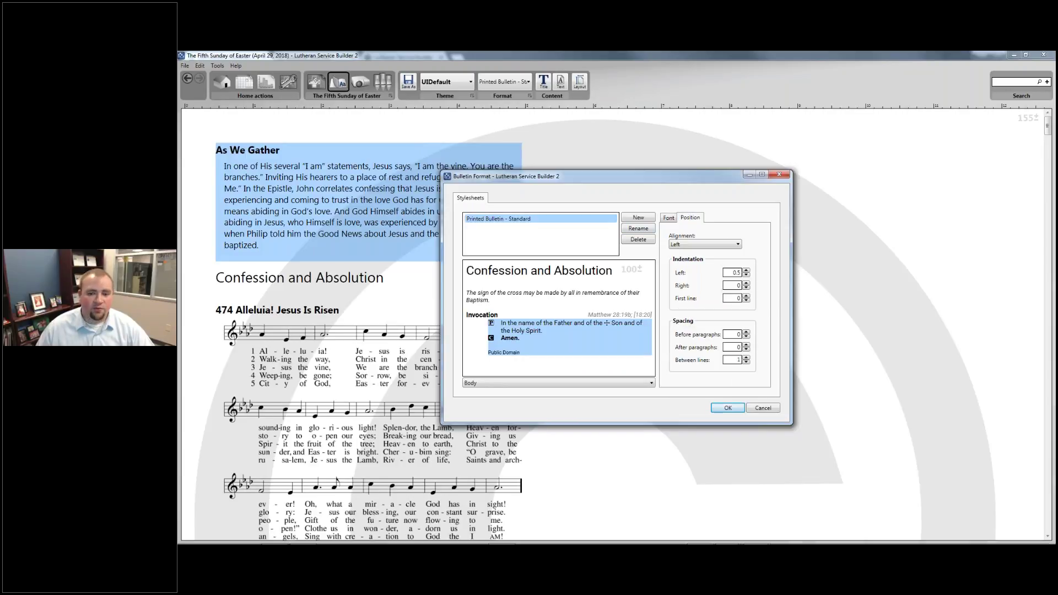
pyautogui.click(746, 276)
pyautogui.click(746, 275)
pyautogui.click(747, 276)
pyautogui.click(746, 275)
pyautogui.click(746, 275)
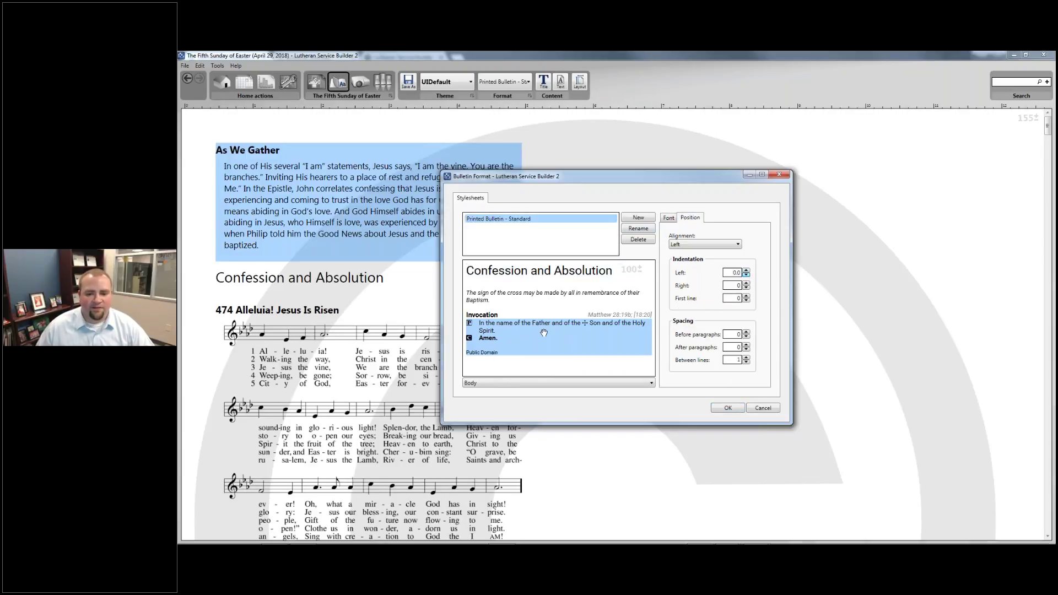
pyautogui.click(747, 332)
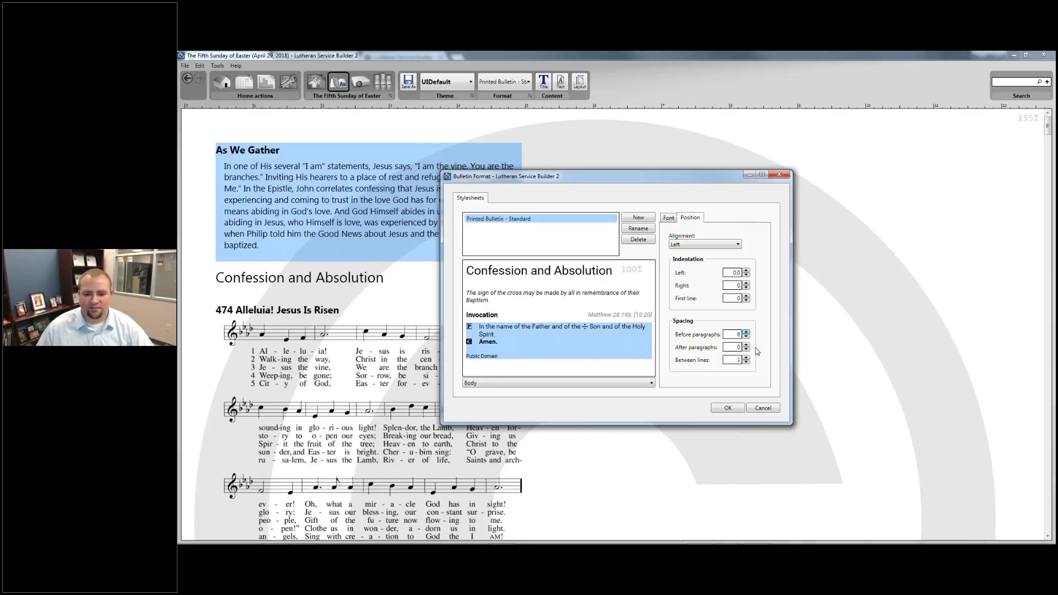
pyautogui.click(746, 348)
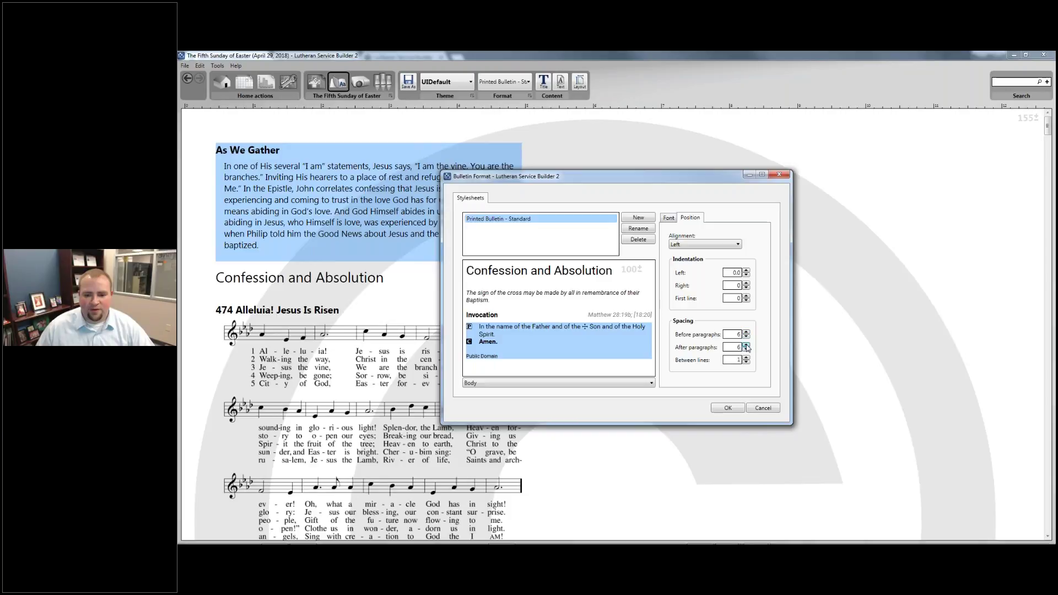
pyautogui.click(723, 408)
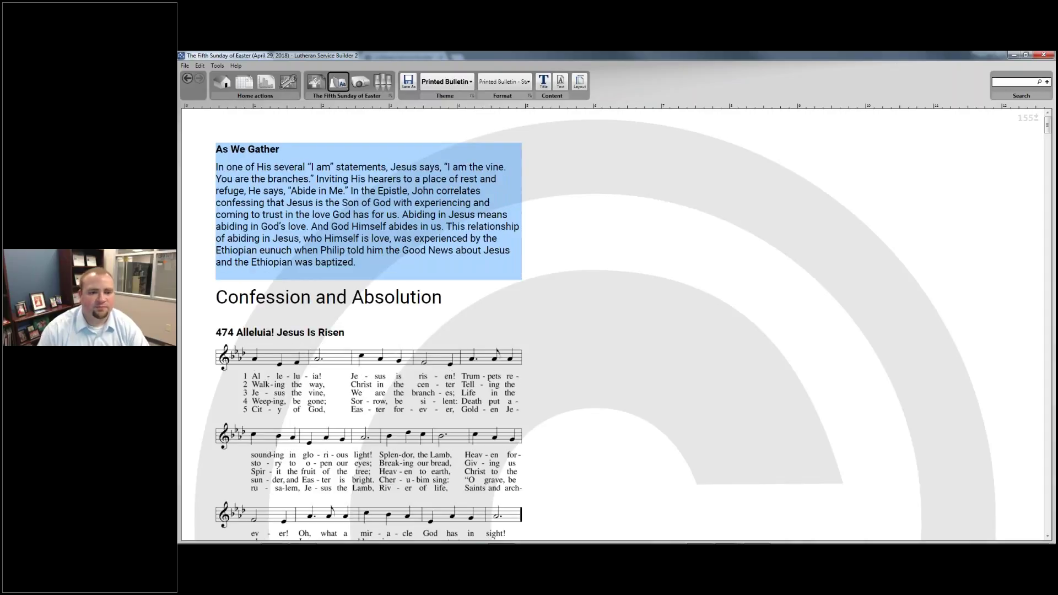
# Save the service as a Word file with ' - Printed Bulletin - Standard' appended to its name
pyautogui.click(414, 87)
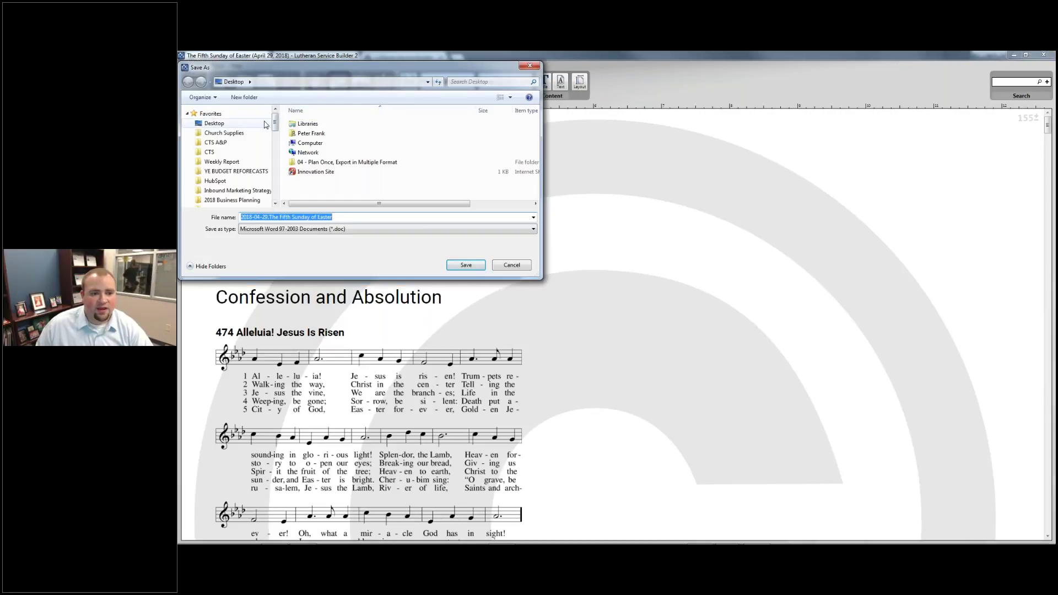
pyautogui.click(347, 217)
pyautogui.write('- P')
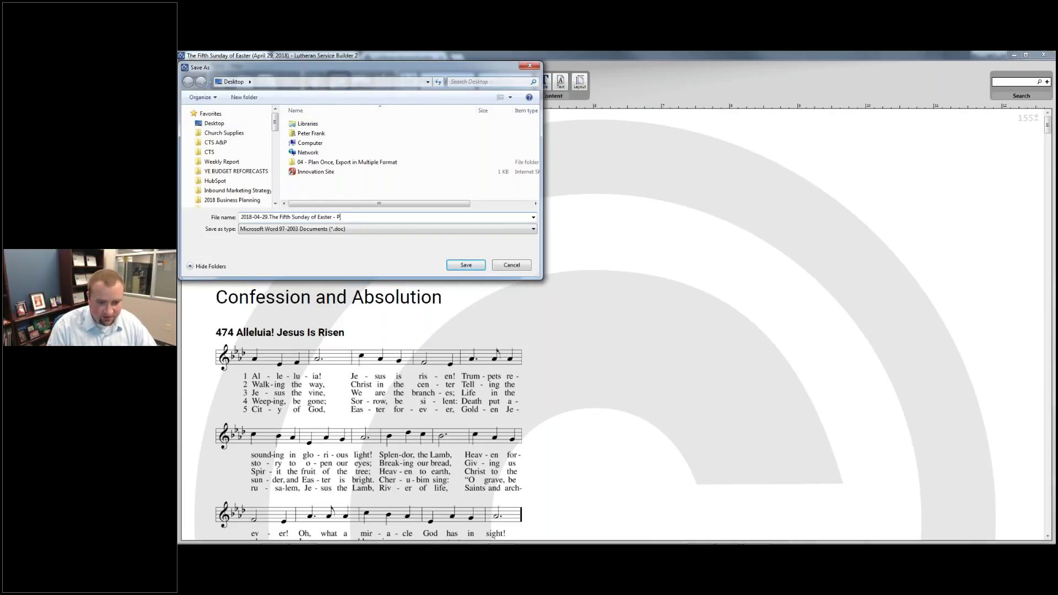
pyautogui.write('rinted B')
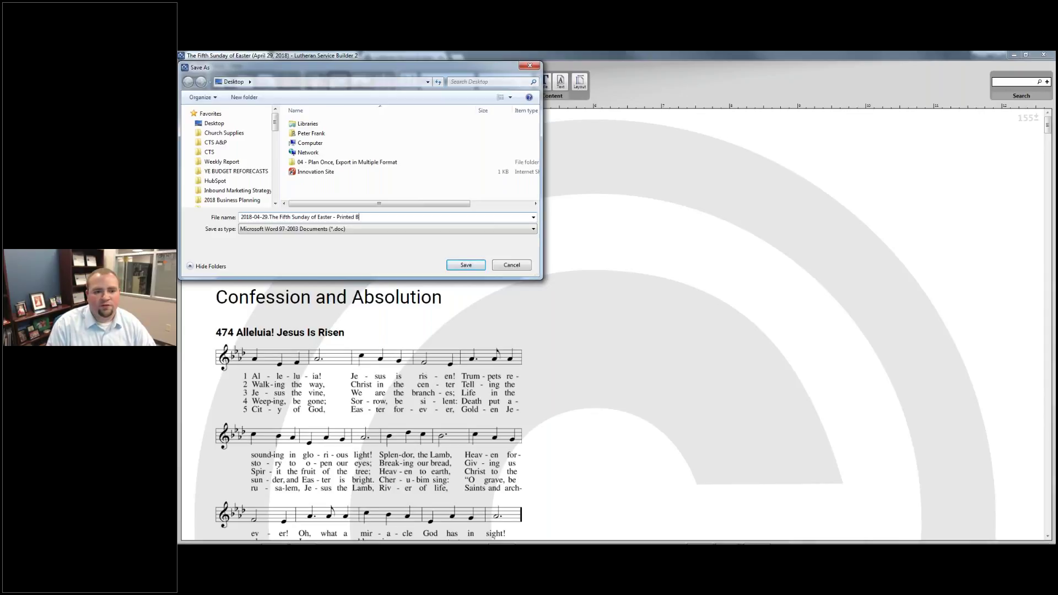
pyautogui.write('ulletin - Standar')
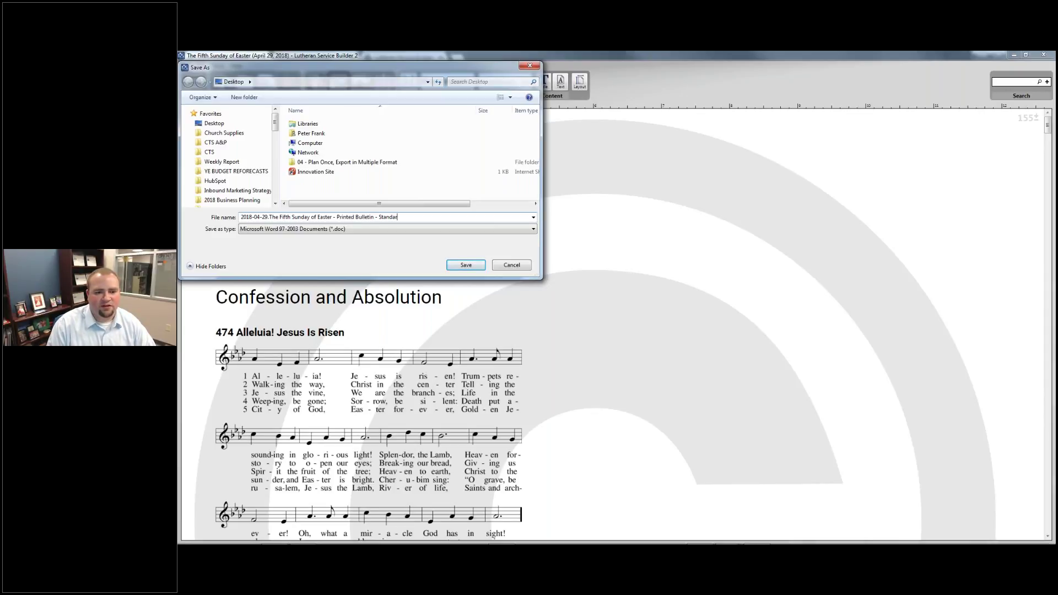
pyautogui.press('Return')
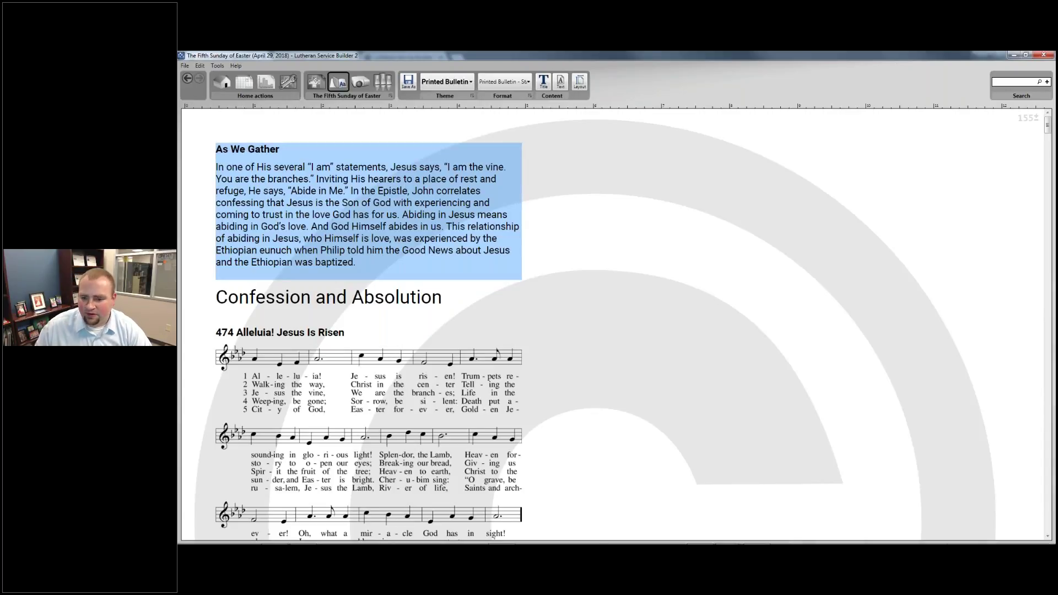
# Open the saved Printed Bulletin - Standard file from the Desktop and maximize Word
pyautogui.moveTo(711, 544)
pyautogui.click(1003, 532)
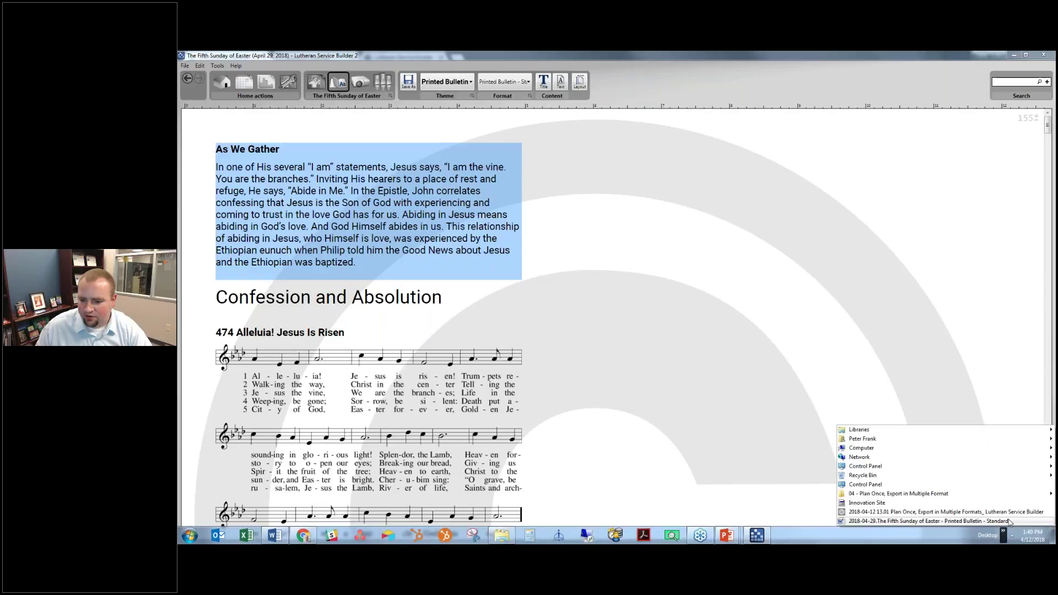
pyautogui.click(927, 522)
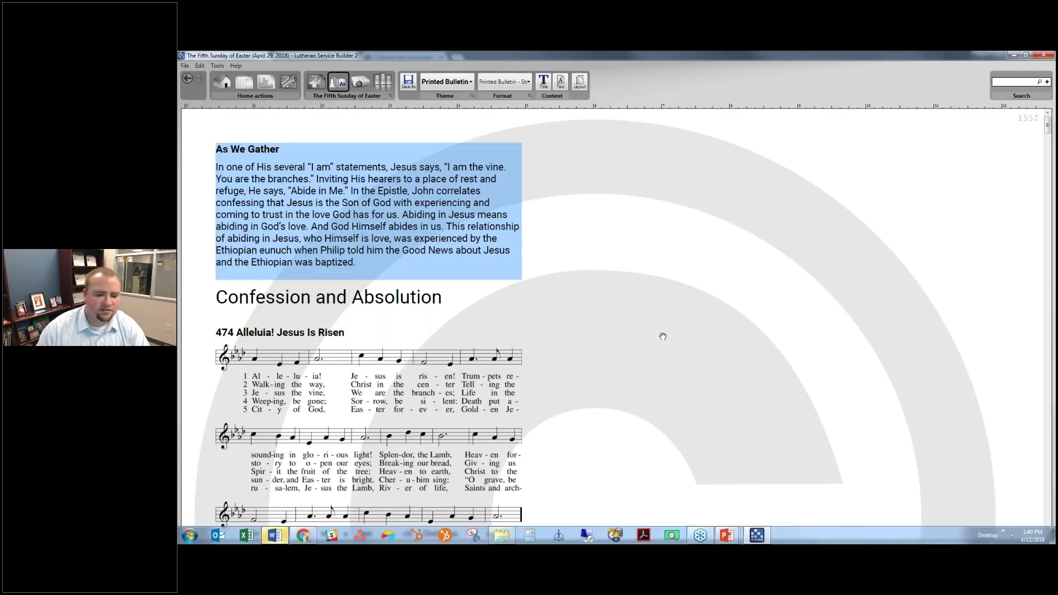
pyautogui.click(281, 538)
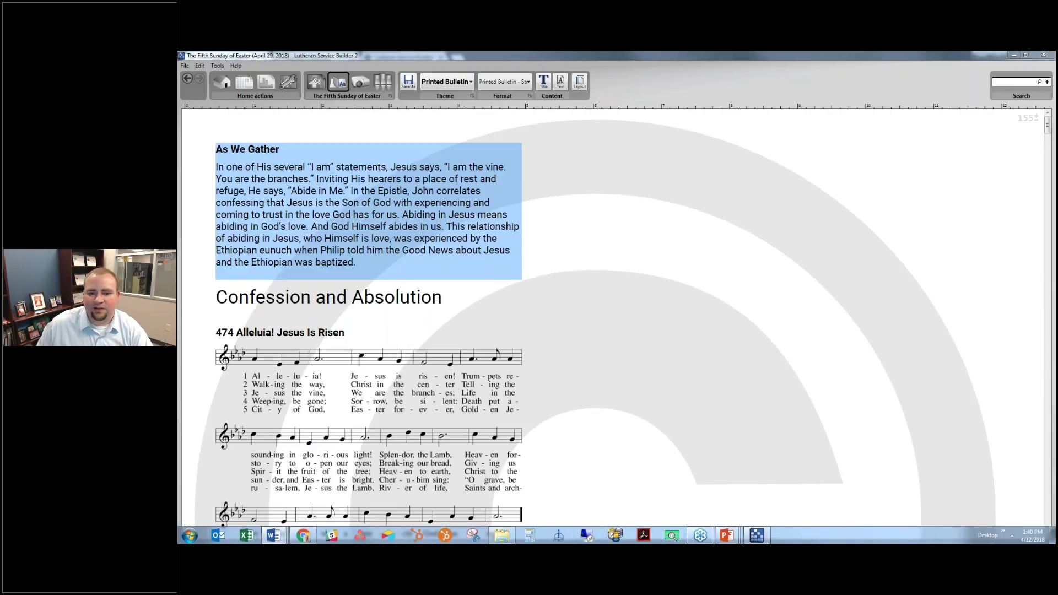
pyautogui.moveTo(574, 180); pyautogui.dragTo(567, 54)
# Delete the blank line after As We Gather and the Confession and Absolution heading
pyautogui.scroll(-10, 710, 293)
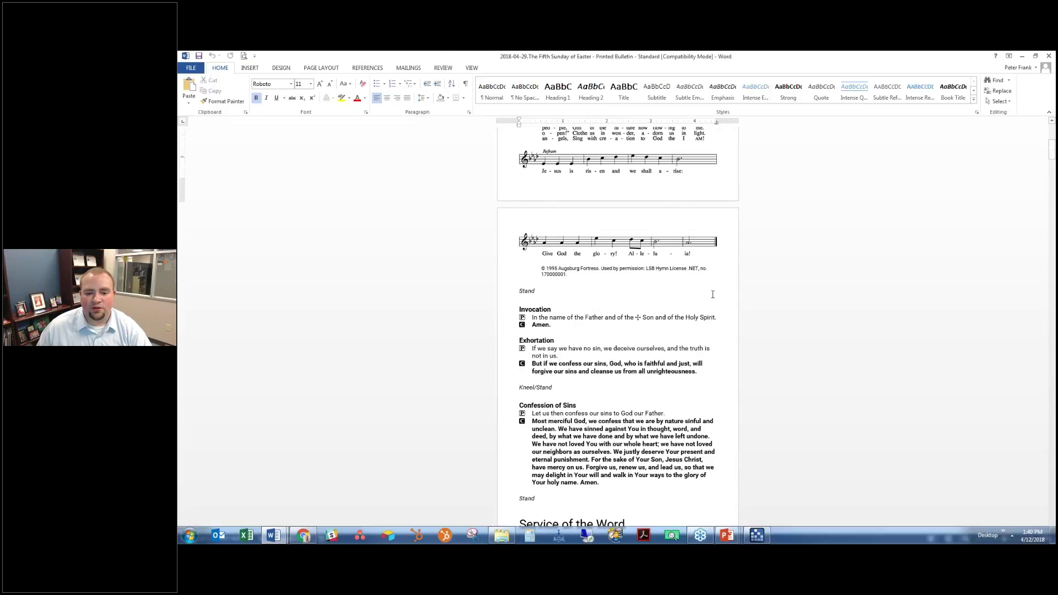
pyautogui.scroll(-15, 710, 294)
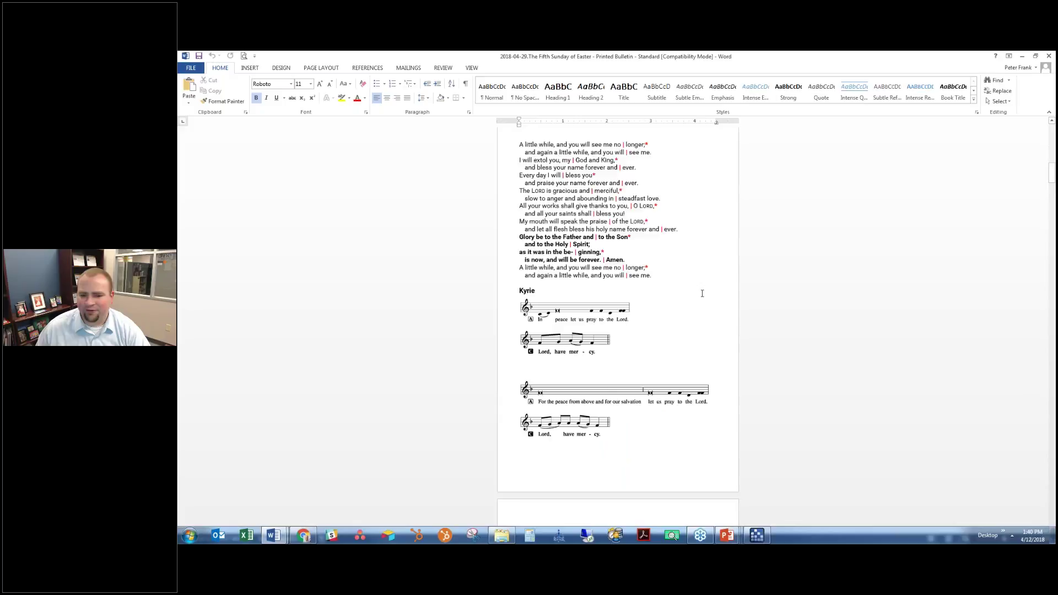
pyautogui.scroll(-3, 690, 297)
pyautogui.scroll(7, 716, 293)
pyautogui.scroll(8, 730, 292)
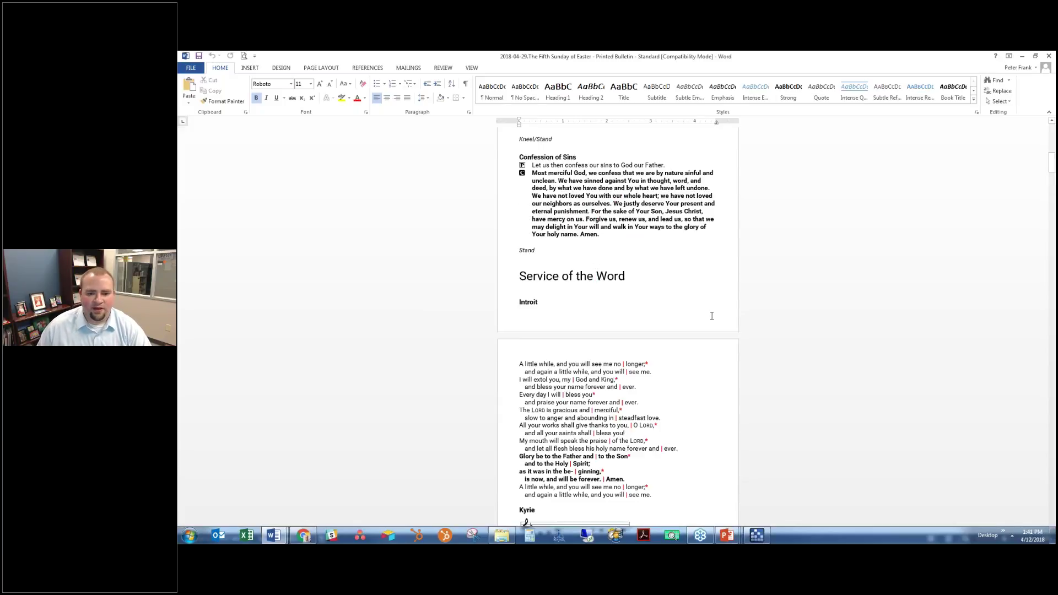
pyautogui.scroll(10, 710, 319)
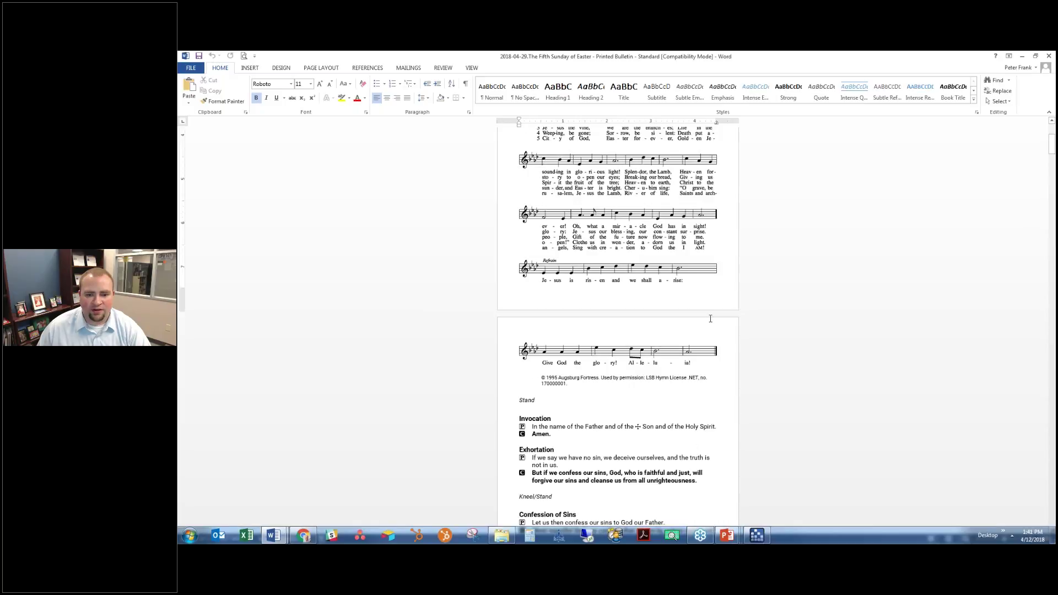
pyautogui.scroll(1, 607, 265)
pyautogui.click(609, 244)
pyautogui.press('Delete')
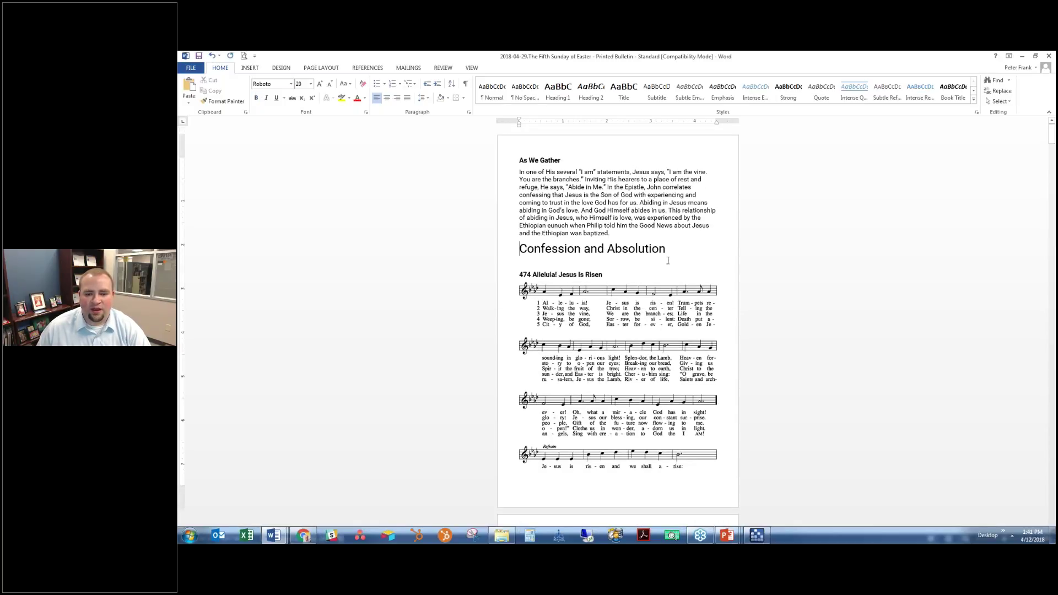
pyautogui.tripleClick(679, 256)
pyautogui.press('Delete')
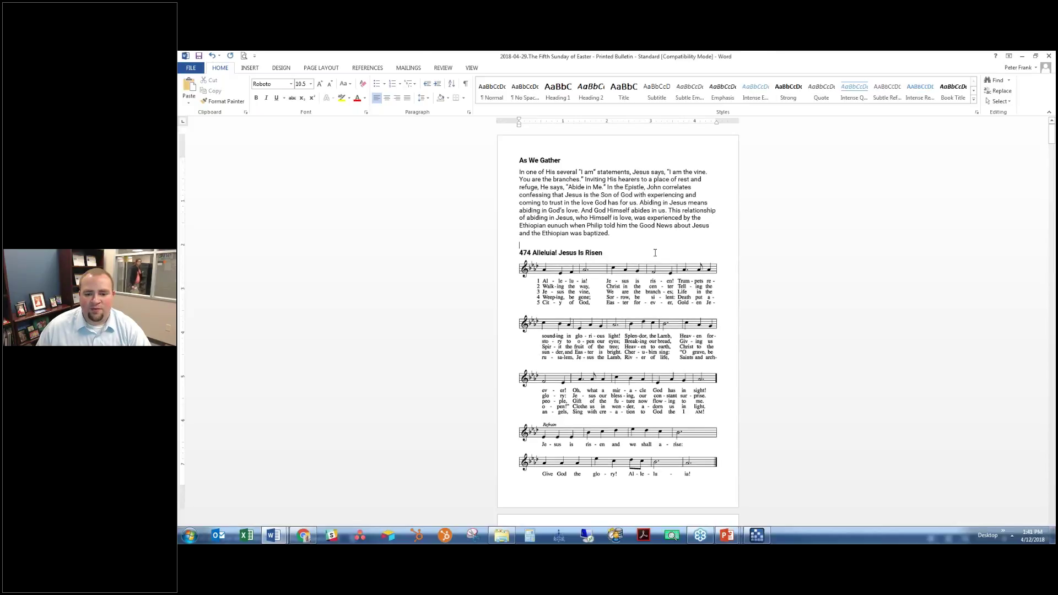
# Insert three blank lines above As We Gather to push it down the first page
pyautogui.scroll(-5, 655, 252)
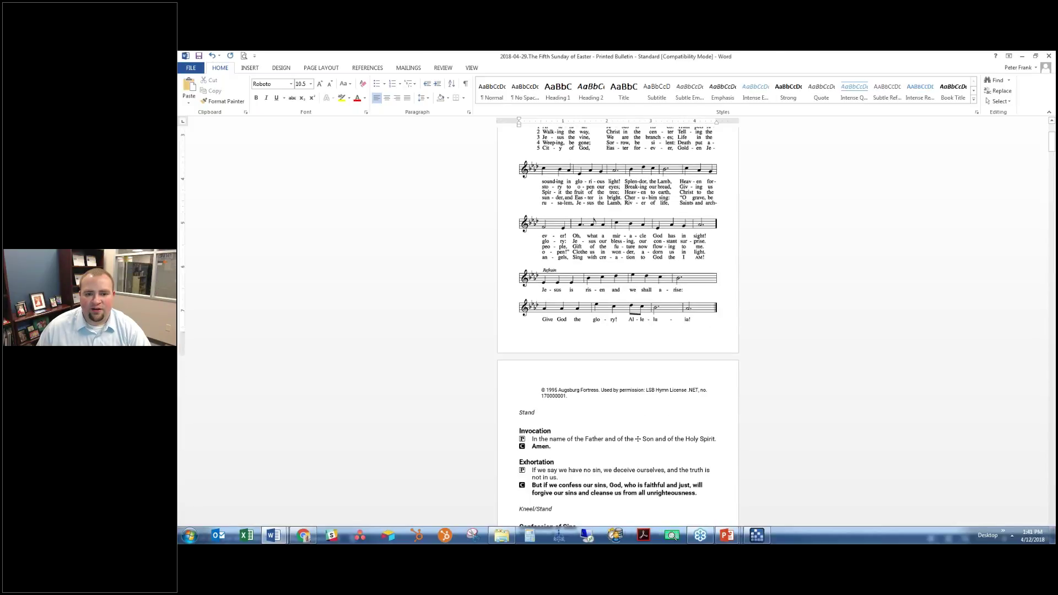
pyautogui.scroll(5, 655, 252)
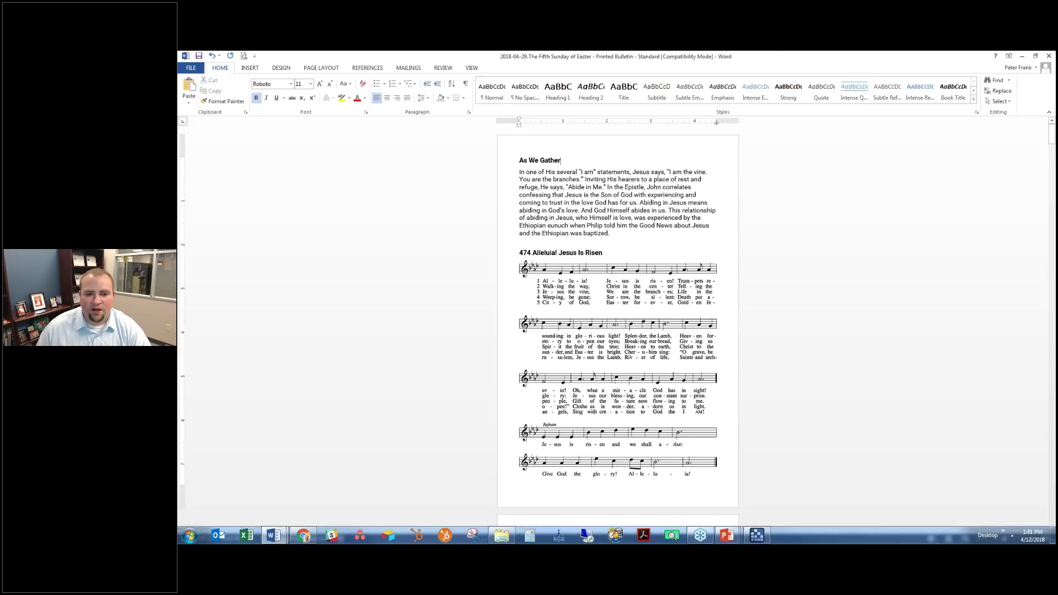
pyautogui.tripleClick(561, 160)
pyautogui.click(522, 161)
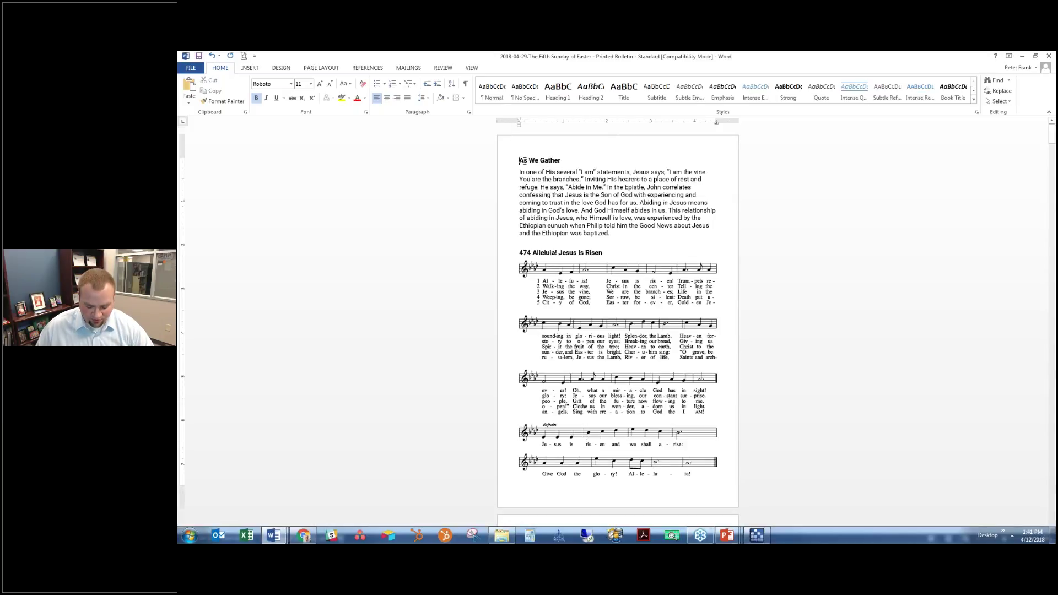
pyautogui.press('Return')
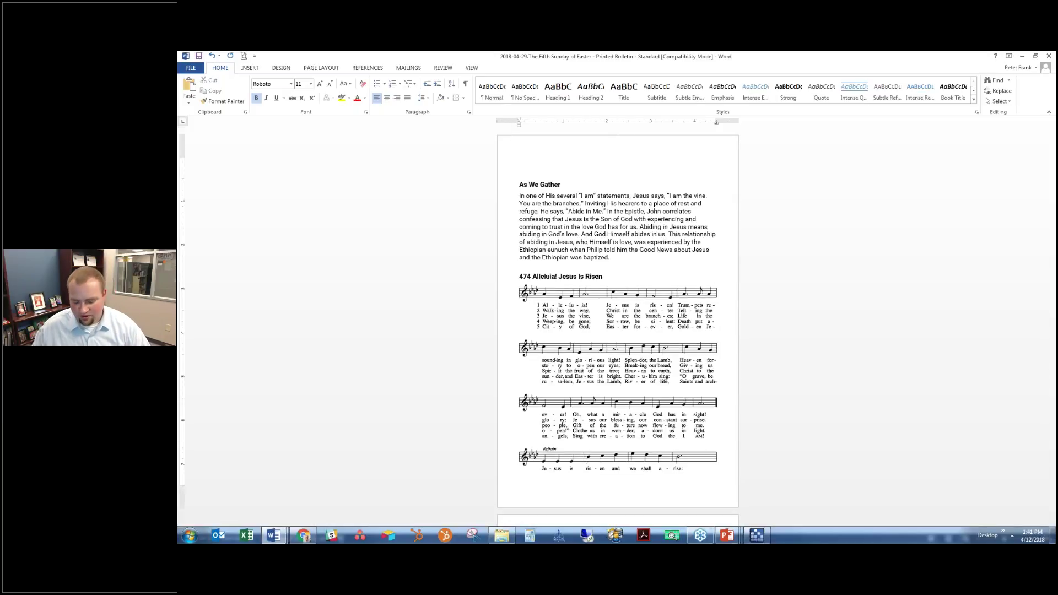
pyautogui.press('Return')
pyautogui.press('Return')
pyautogui.press('Return')
pyautogui.press('Return')
pyautogui.press('Return')
pyautogui.press('Return')
pyautogui.press('Return')
pyautogui.press('Return')
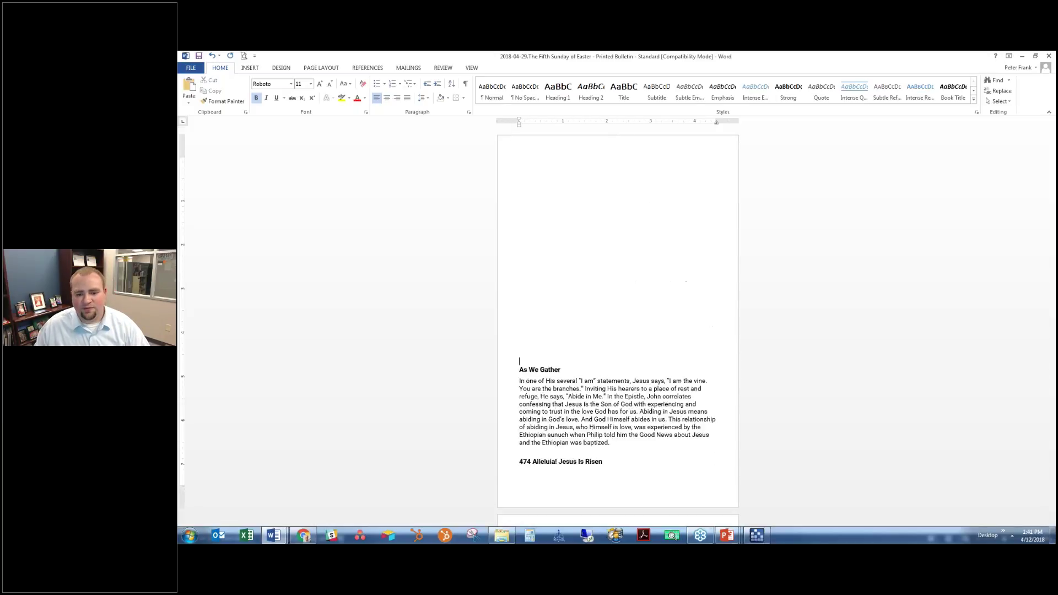
pyautogui.press('Return')
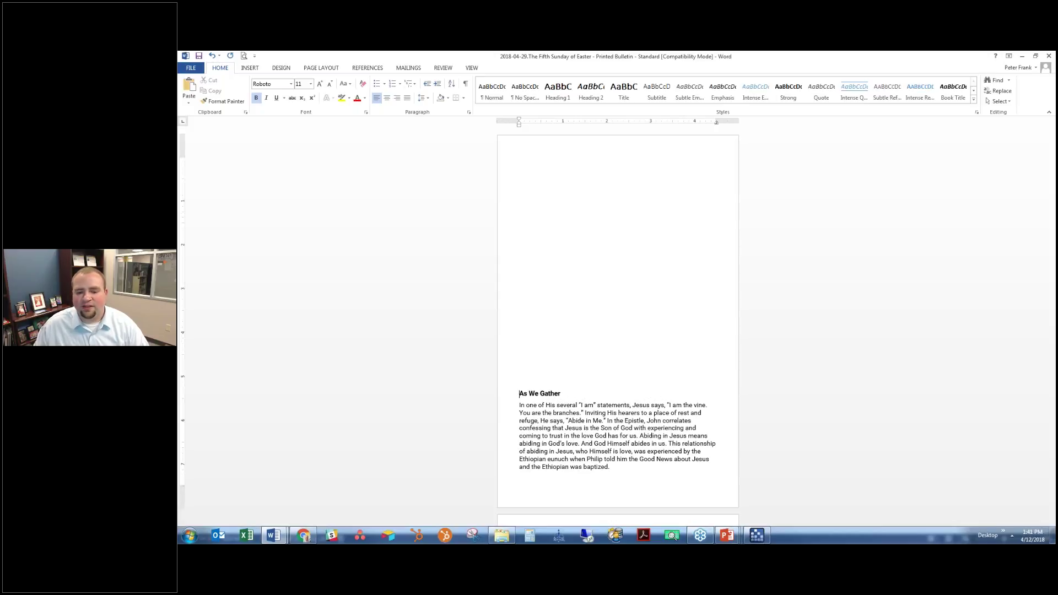
# Scroll through the remaining bulletin pages, then open the File Info page
pyautogui.scroll(-10, 583, 254)
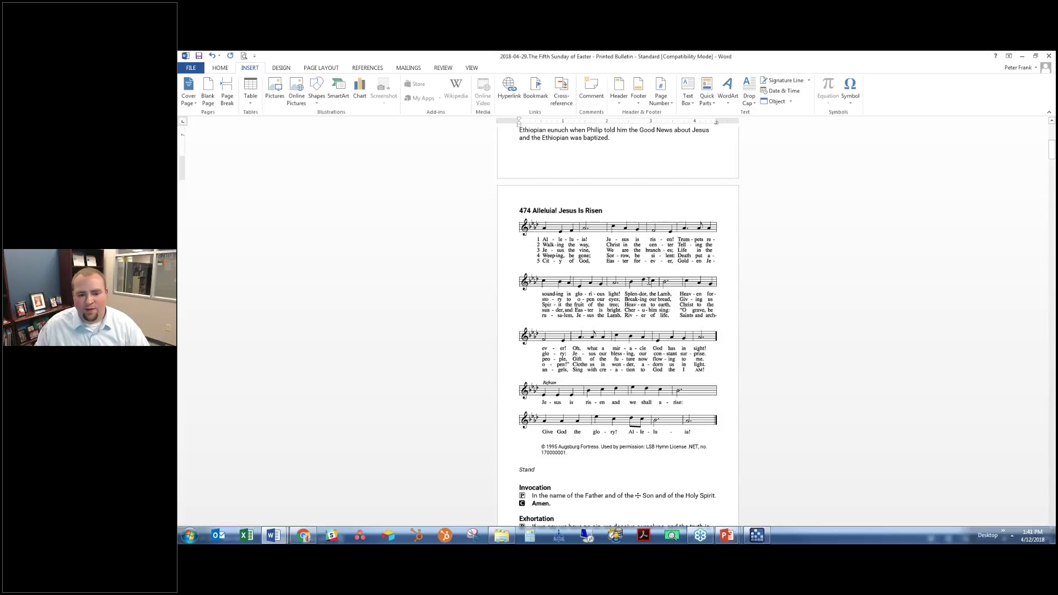
pyautogui.scroll(-2, 649, 281)
pyautogui.scroll(-6, 564, 389)
pyautogui.scroll(-18, 568, 342)
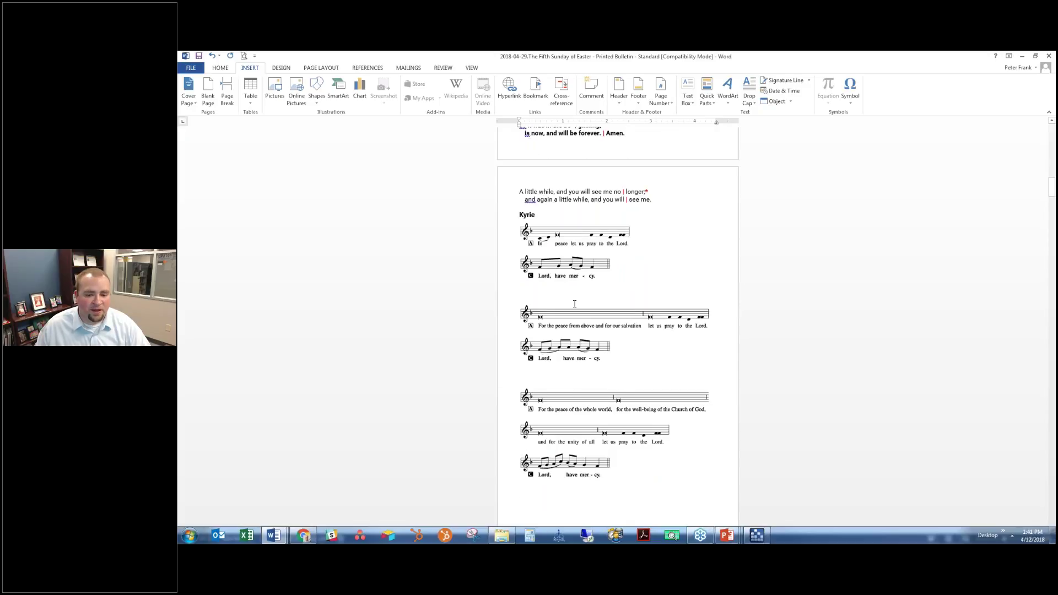
pyautogui.scroll(-15, 670, 300)
pyautogui.scroll(-15, 670, 300)
pyautogui.scroll(-20, 692, 318)
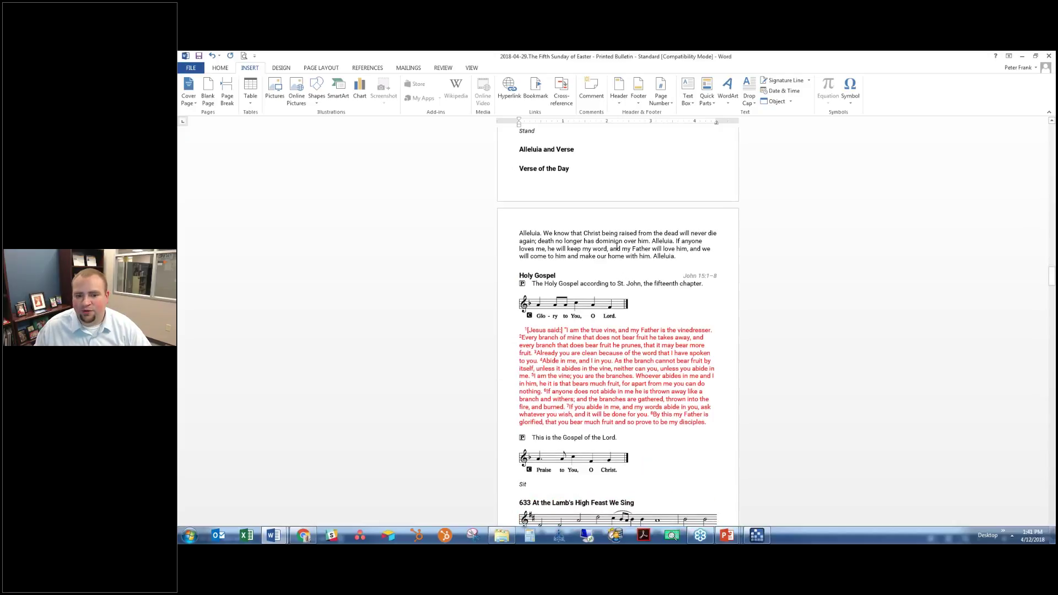
pyautogui.scroll(-3, 635, 258)
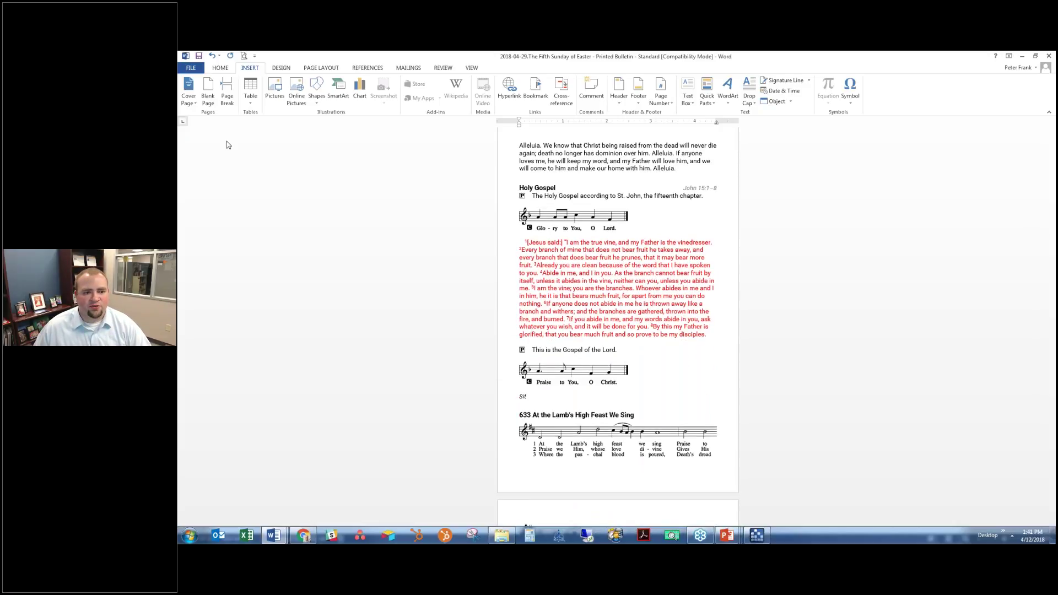
pyautogui.click(191, 67)
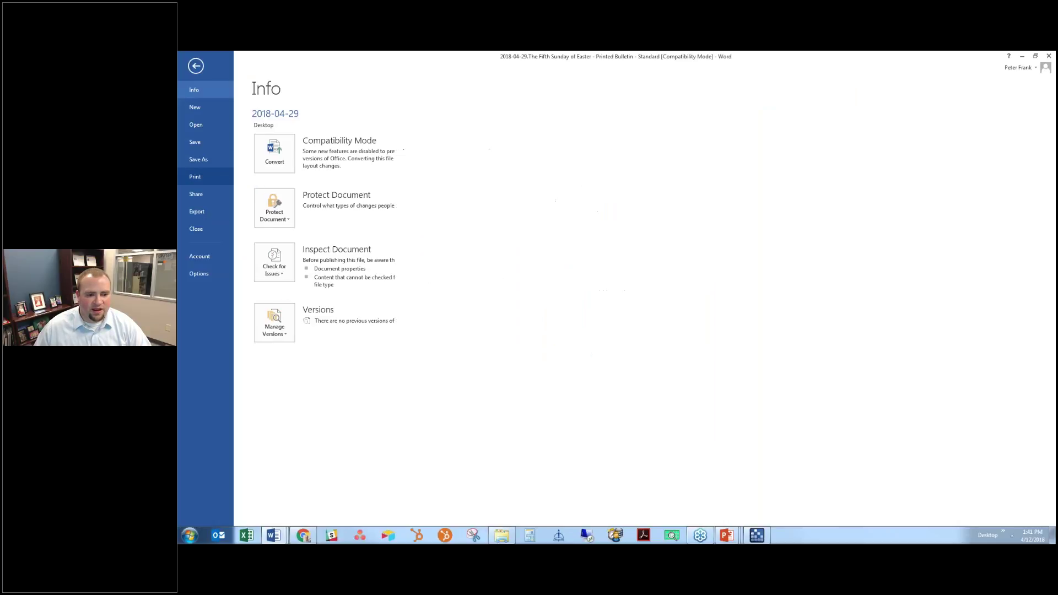
# Set the page setup's multiple pages to Book fold, then minimize Word back to the service builder
pyautogui.click(195, 177)
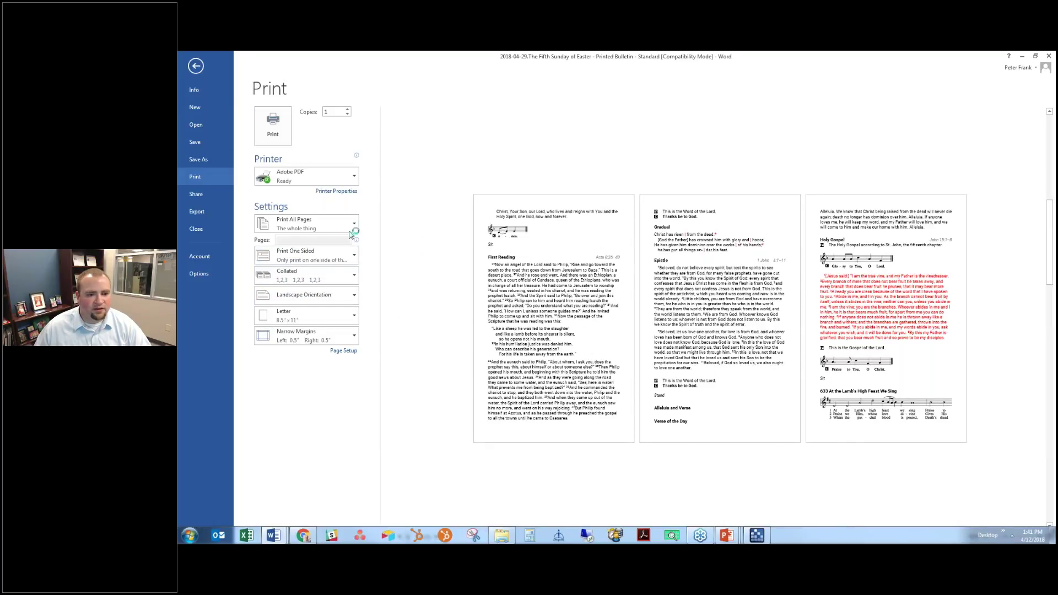
pyautogui.click(345, 352)
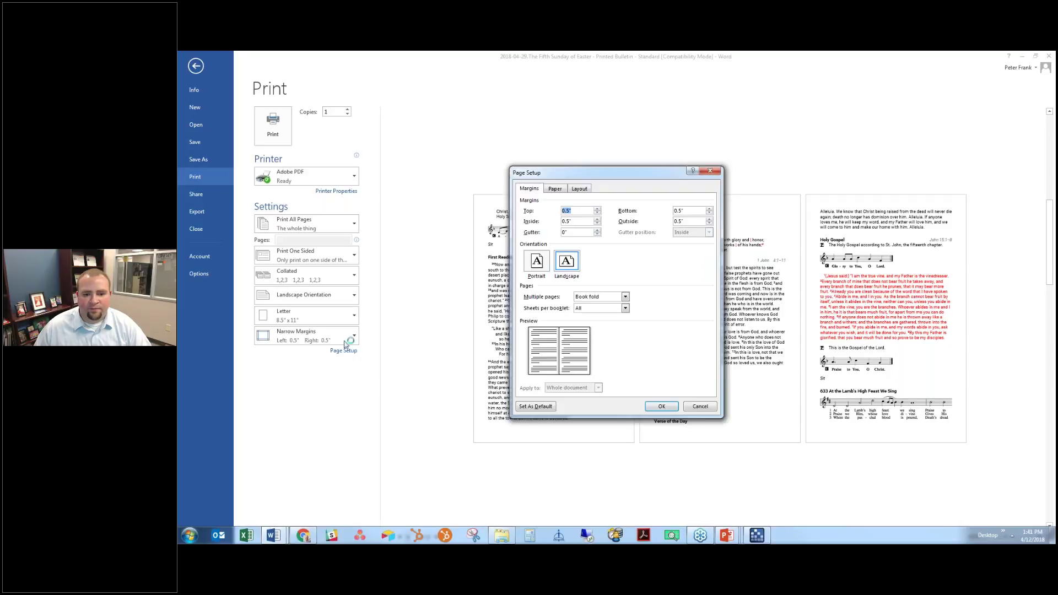
pyautogui.click(597, 299)
pyautogui.click(596, 299)
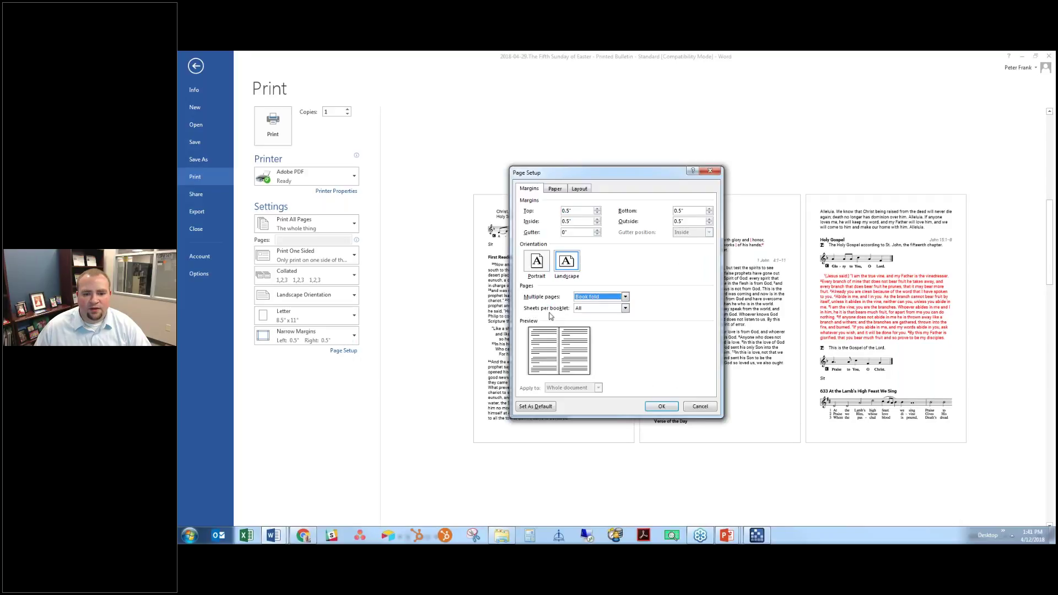
pyautogui.click(595, 308)
pyautogui.click(591, 320)
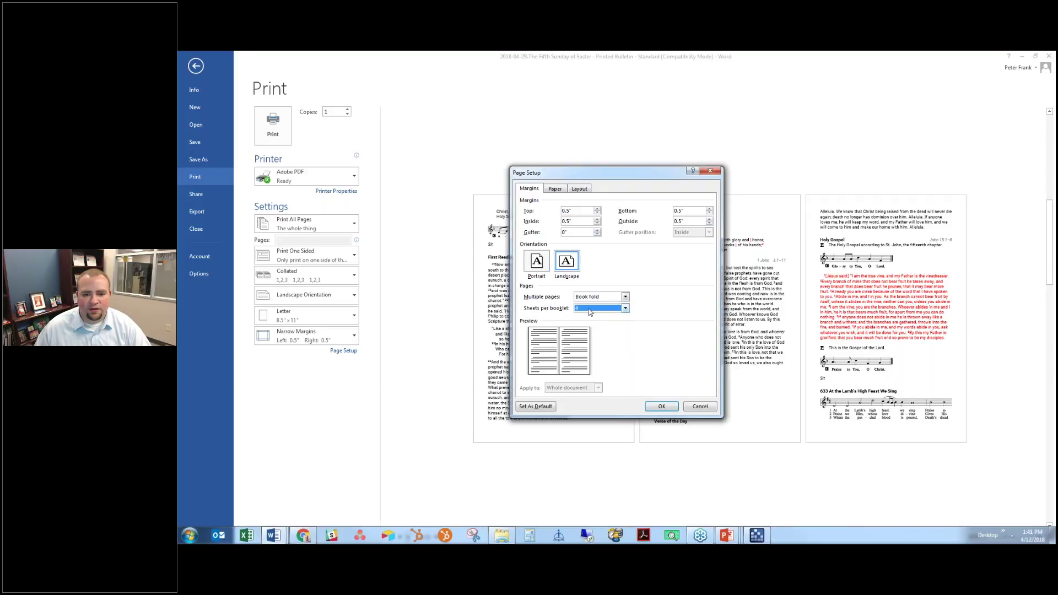
pyautogui.click(617, 300)
pyautogui.click(616, 300)
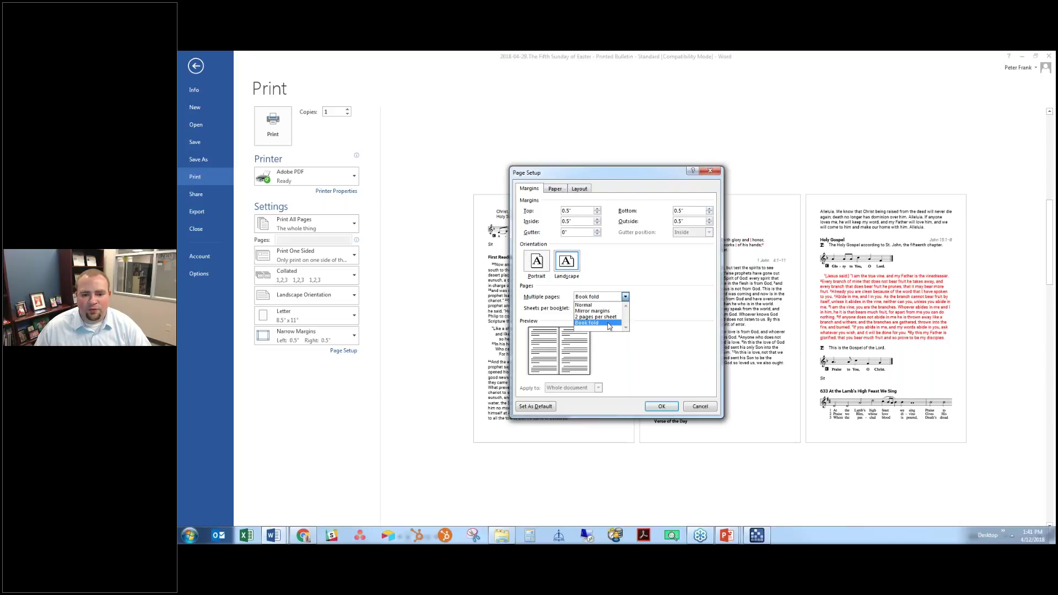
pyautogui.click(608, 323)
pyautogui.click(661, 406)
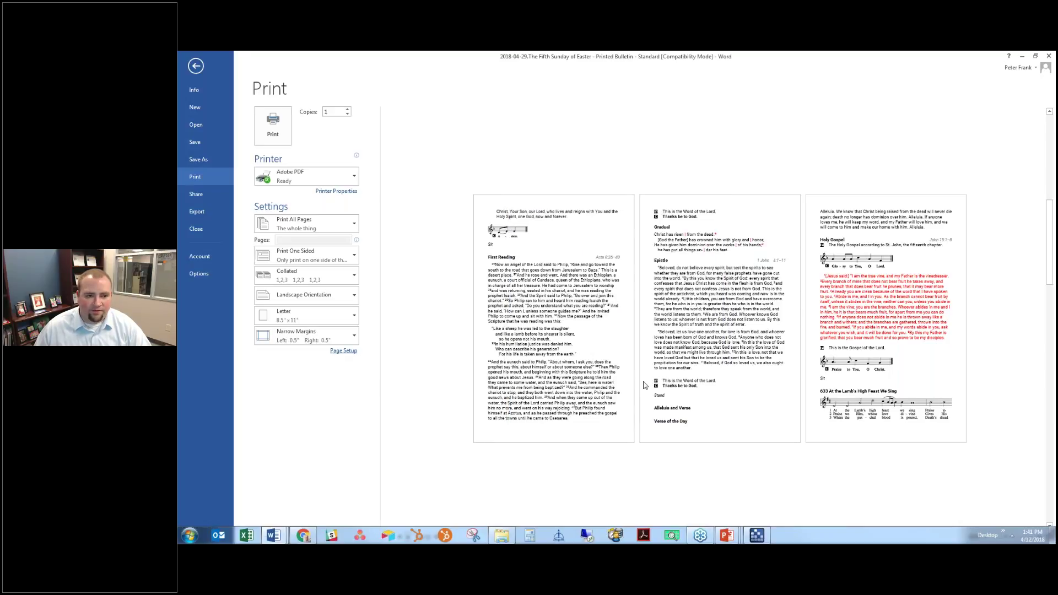
pyautogui.click(196, 67)
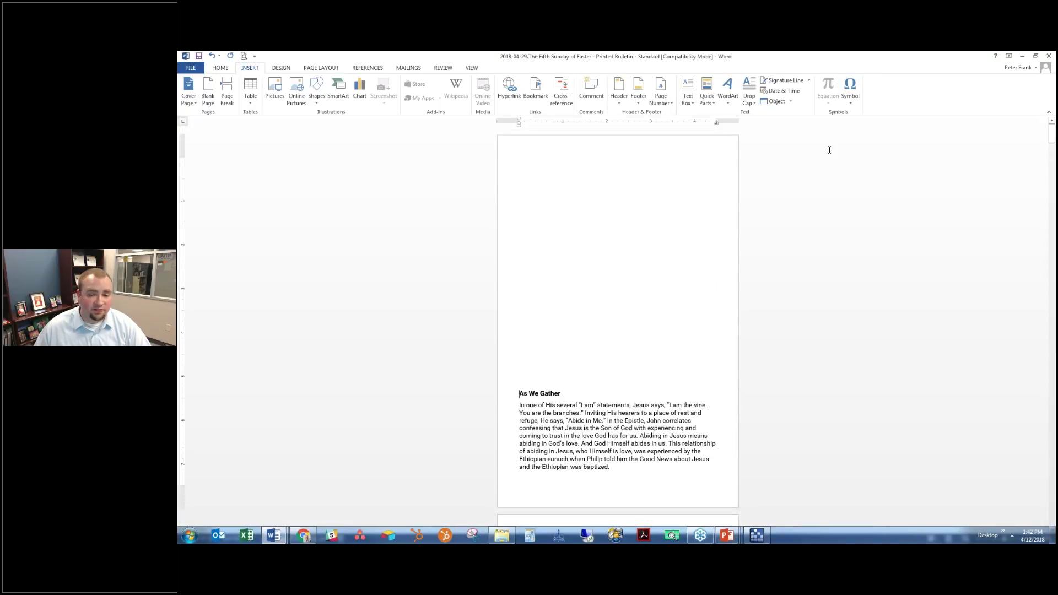
pyautogui.click(1026, 57)
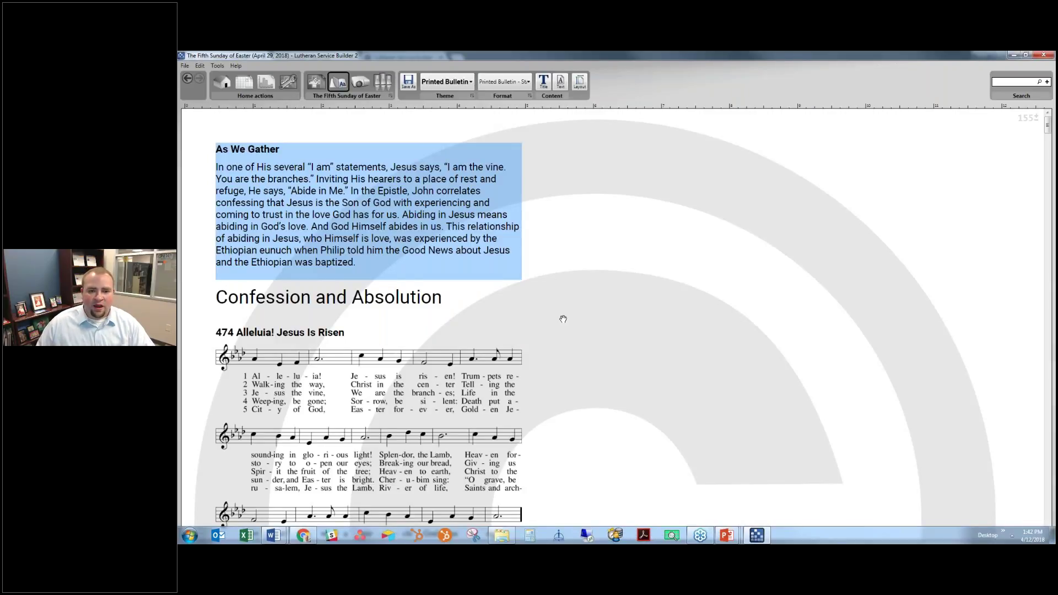
# Create a new service format named 'Printed Bulletin - Large Print'
pyautogui.click(523, 83)
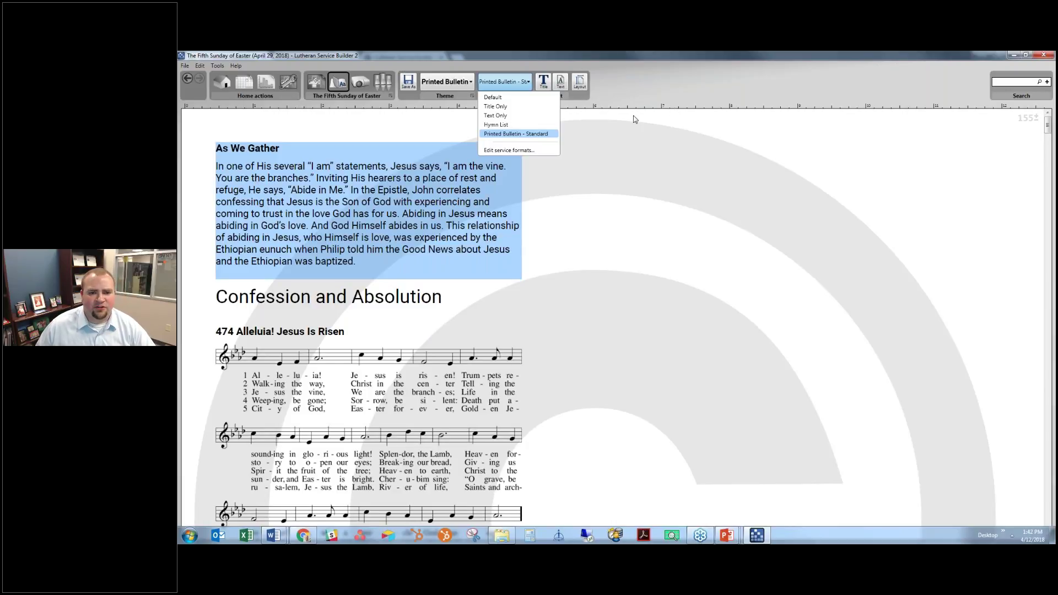
pyautogui.click(441, 163)
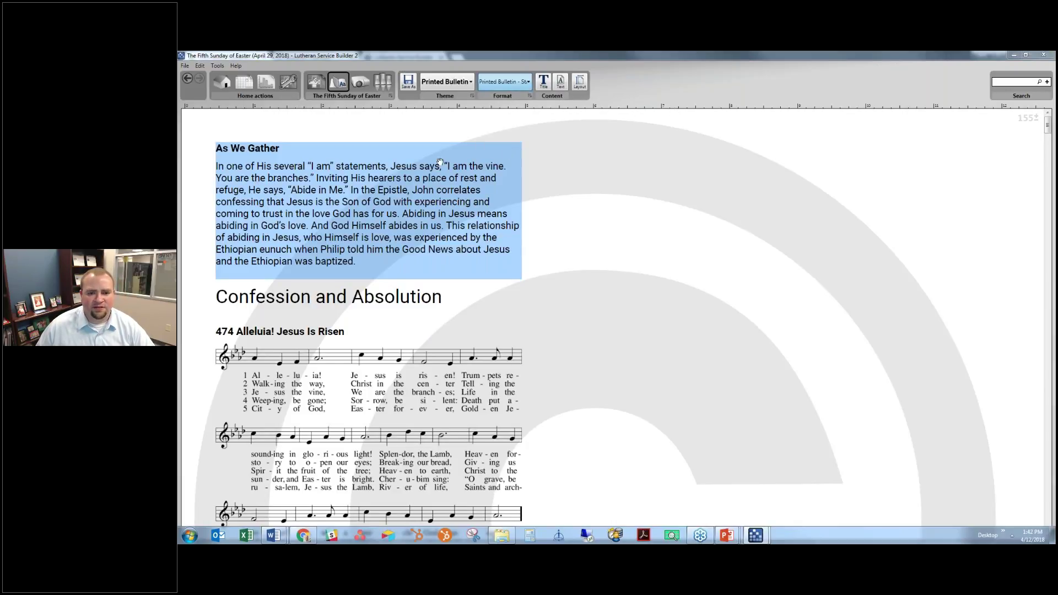
pyautogui.click(617, 215)
pyautogui.write('Printed Bulletin')
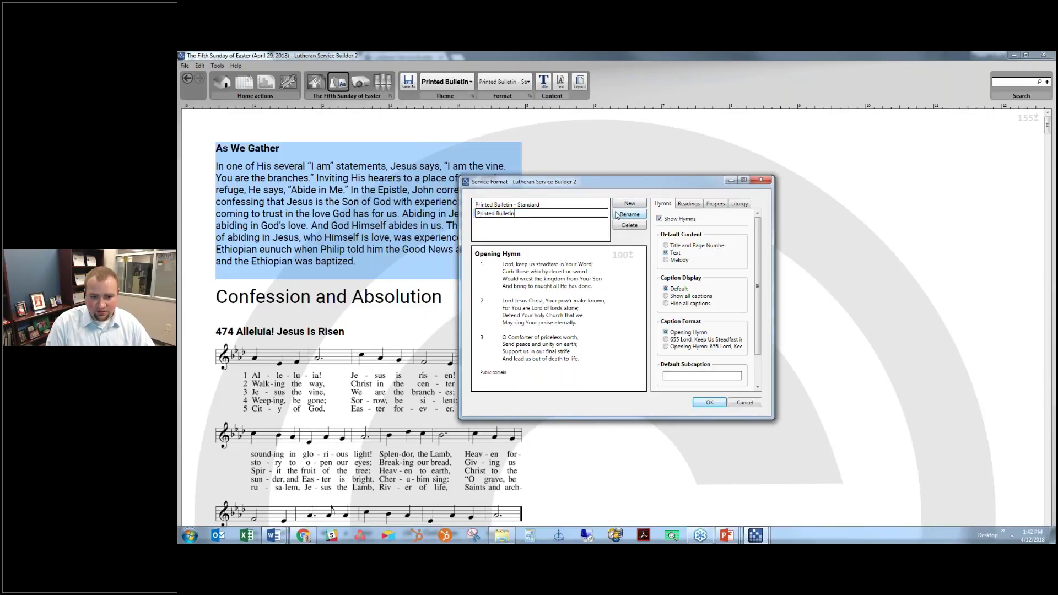
pyautogui.write(' - Large Print')
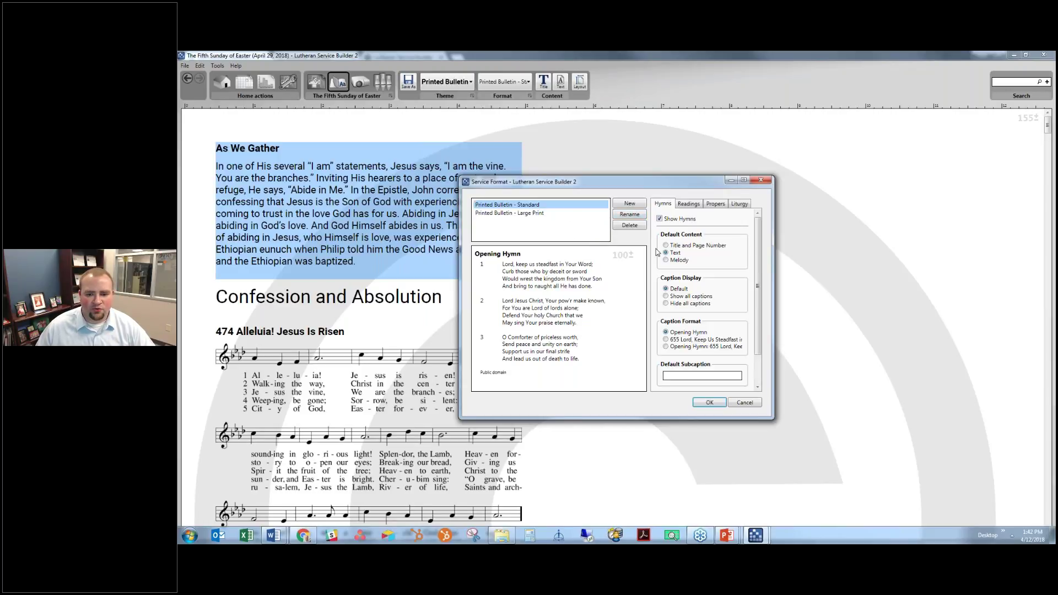
pyautogui.press('Down')
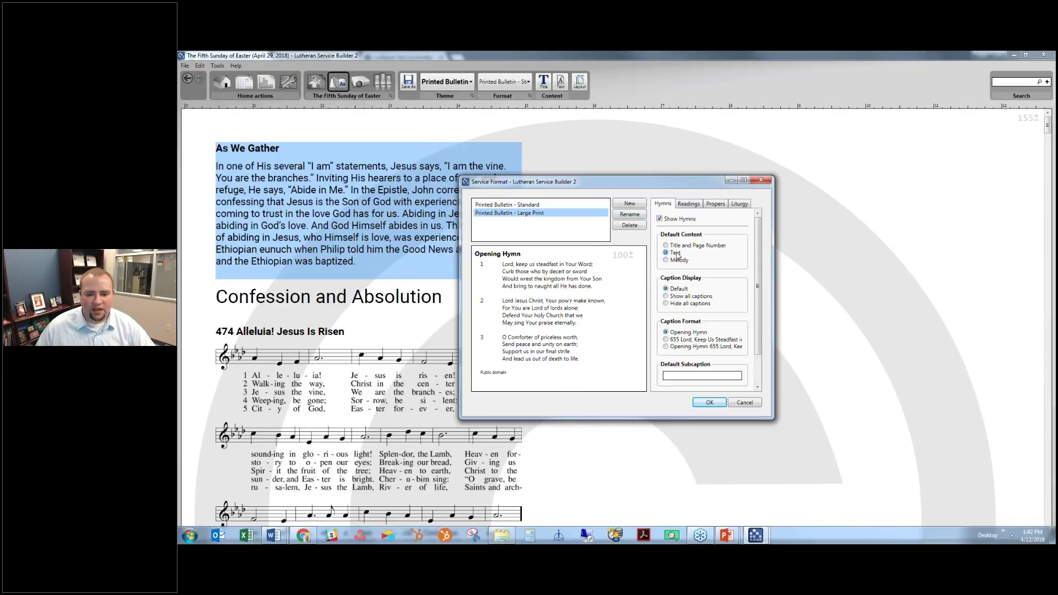
# Show all captions for hymns (number and title) and readings (verse reference only)
pyautogui.click(682, 296)
pyautogui.scroll(-1, 693, 309)
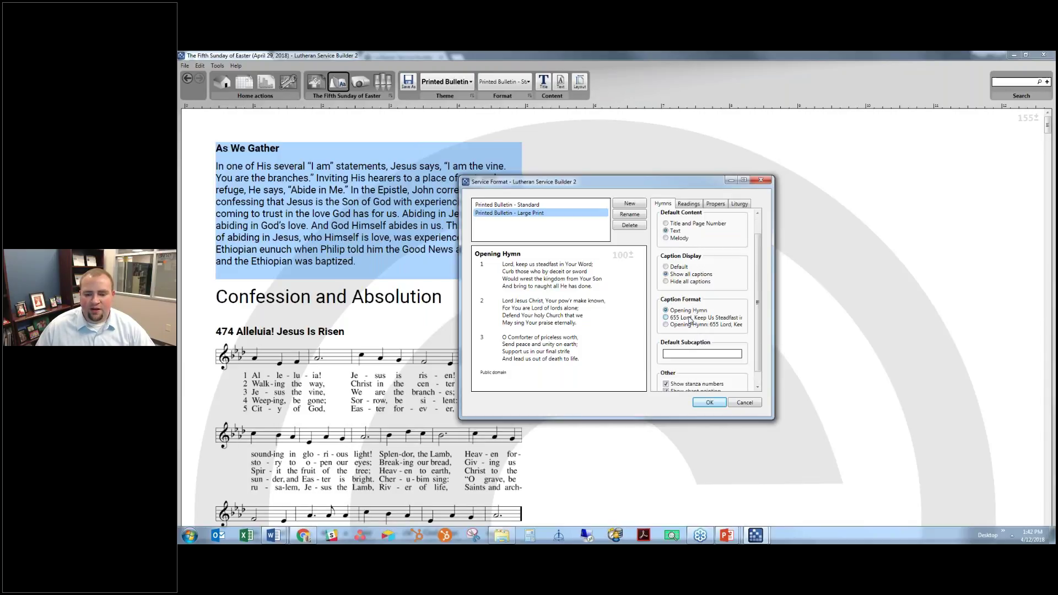
pyautogui.click(690, 319)
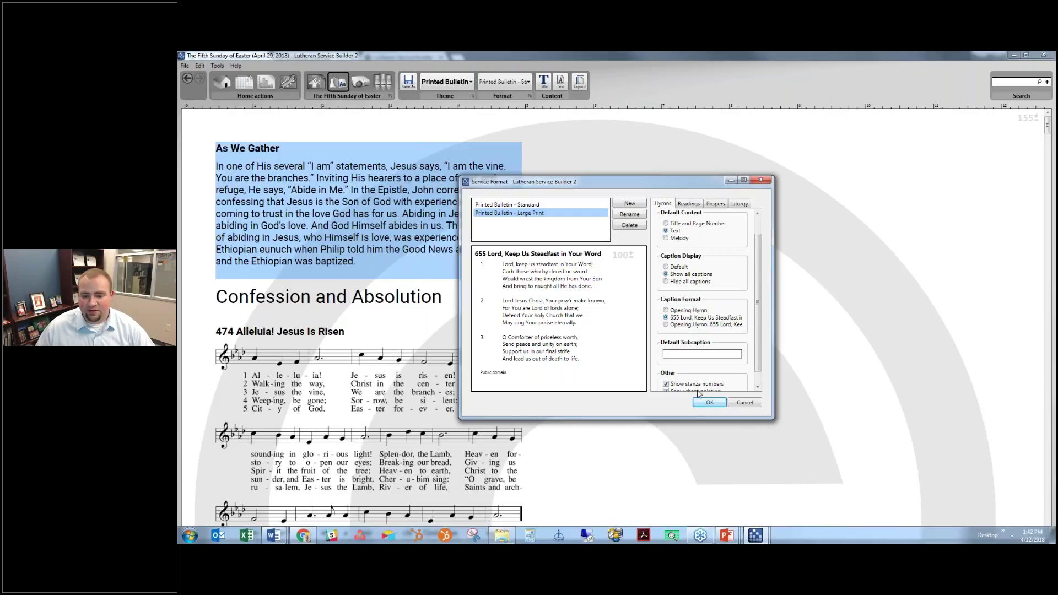
pyautogui.scroll(-1, 699, 331)
pyautogui.click(697, 205)
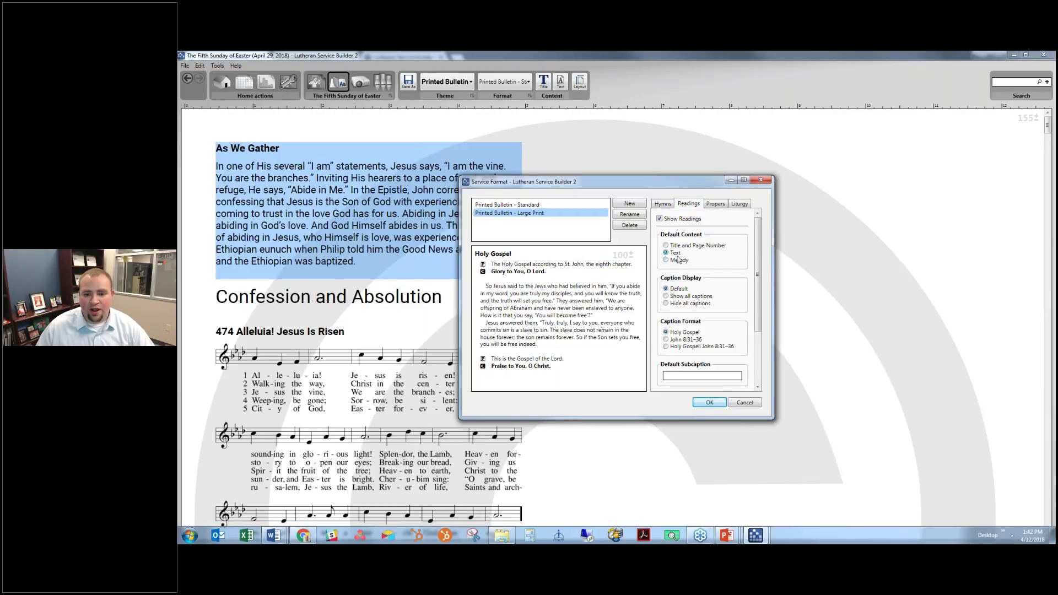
pyautogui.click(674, 299)
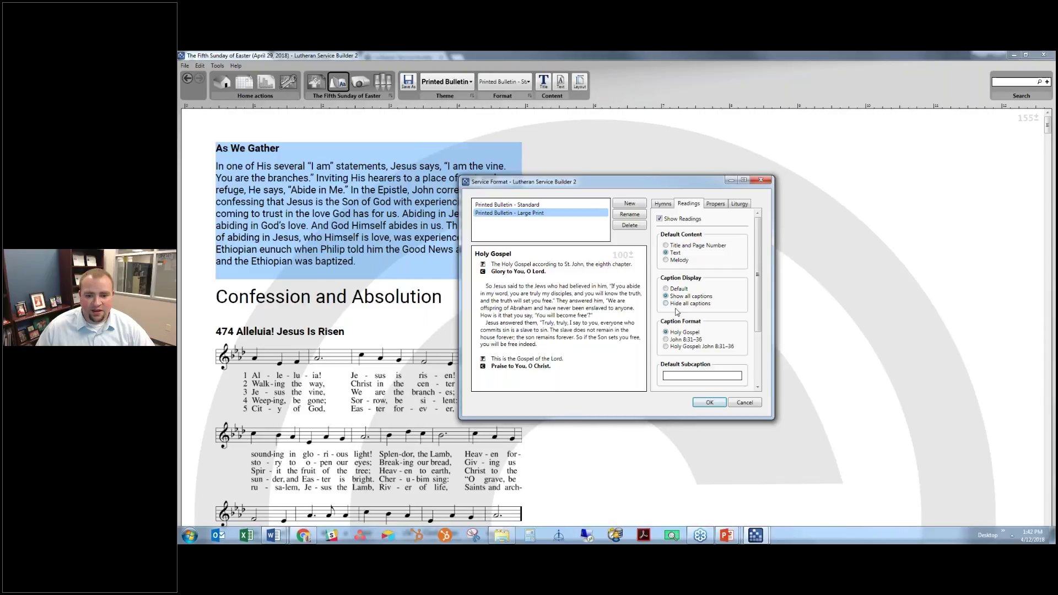
pyautogui.click(688, 348)
pyautogui.click(687, 340)
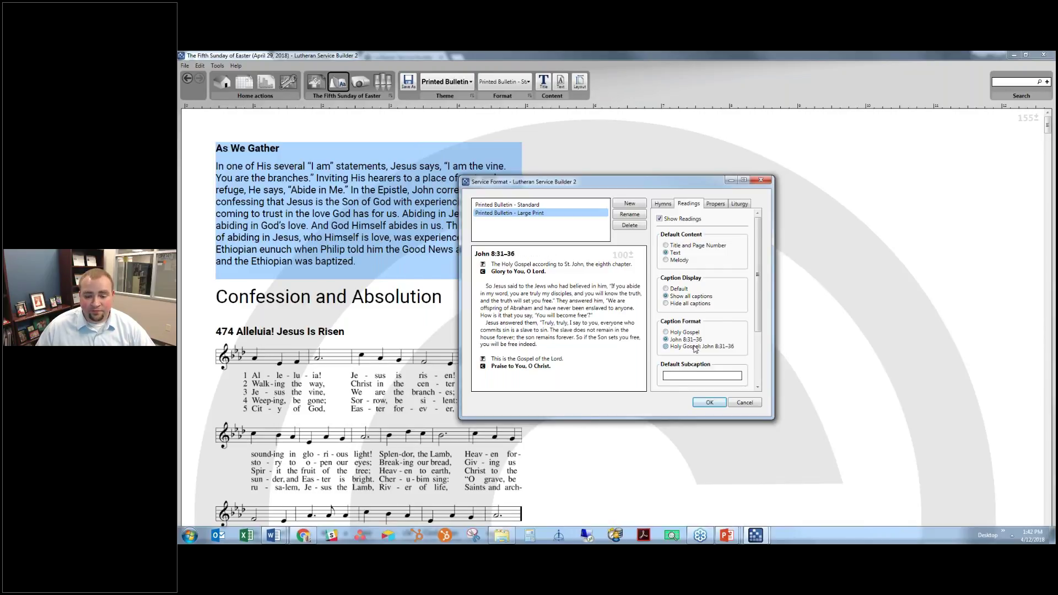
pyautogui.scroll(-3, 694, 349)
# Show all captions for propers and liturgy, then save the Large Print format
pyautogui.click(716, 204)
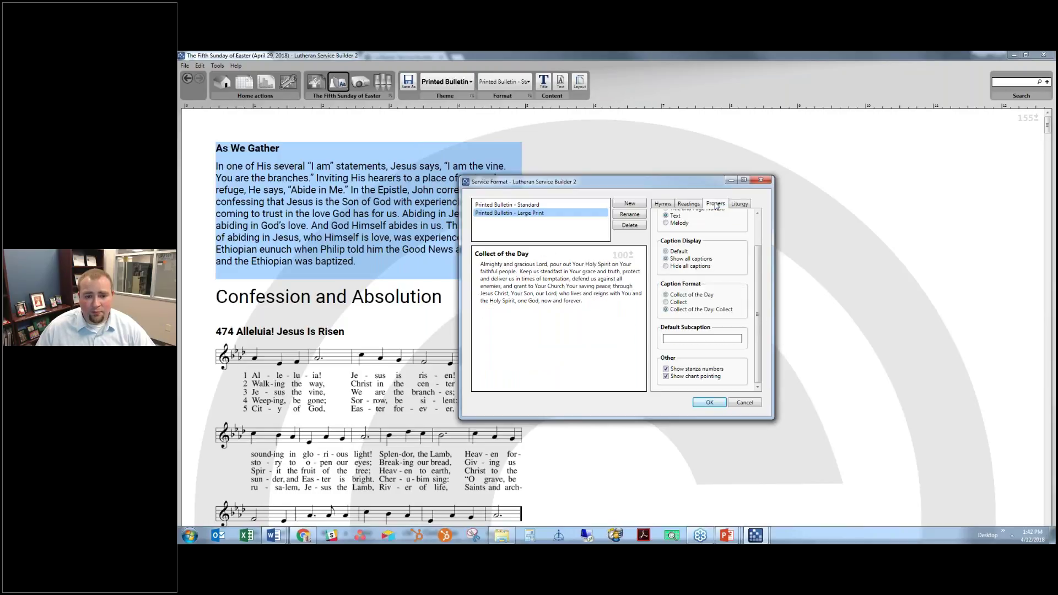
pyautogui.scroll(3, 756, 295)
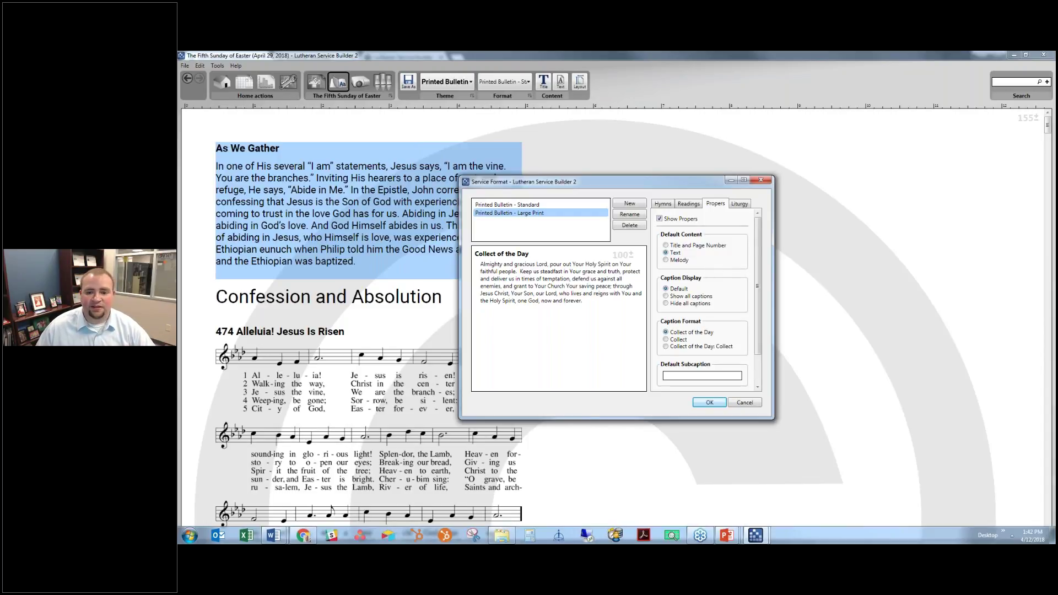
pyautogui.click(681, 297)
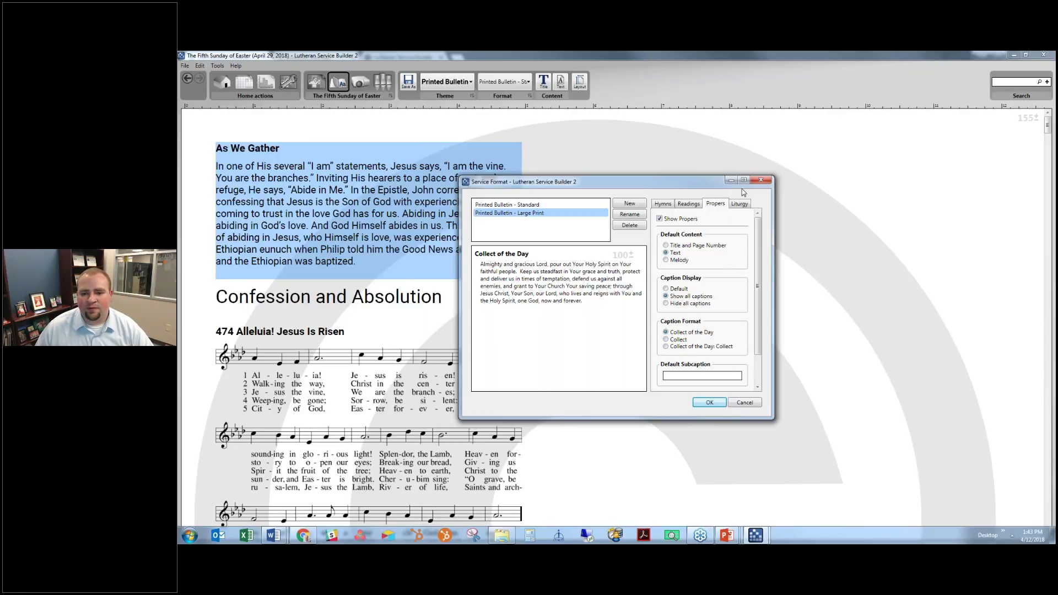
pyautogui.click(744, 206)
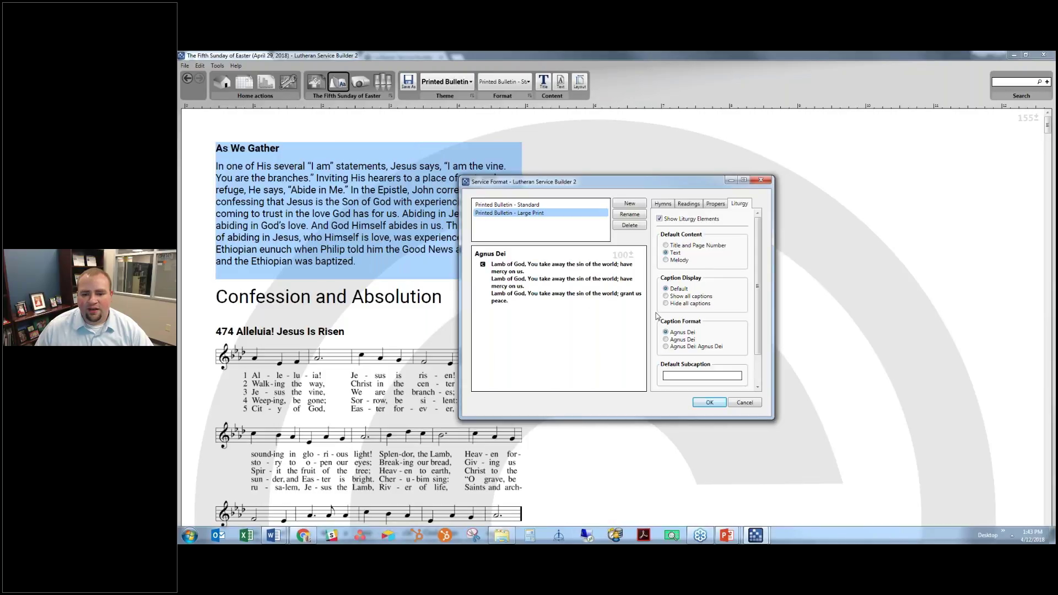
pyautogui.click(681, 301)
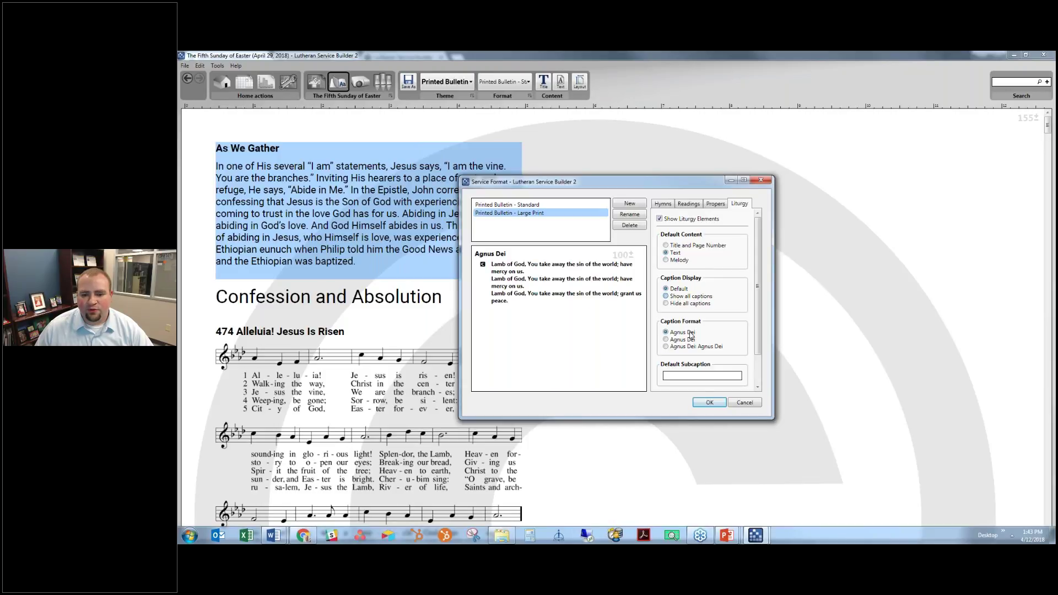
pyautogui.click(709, 403)
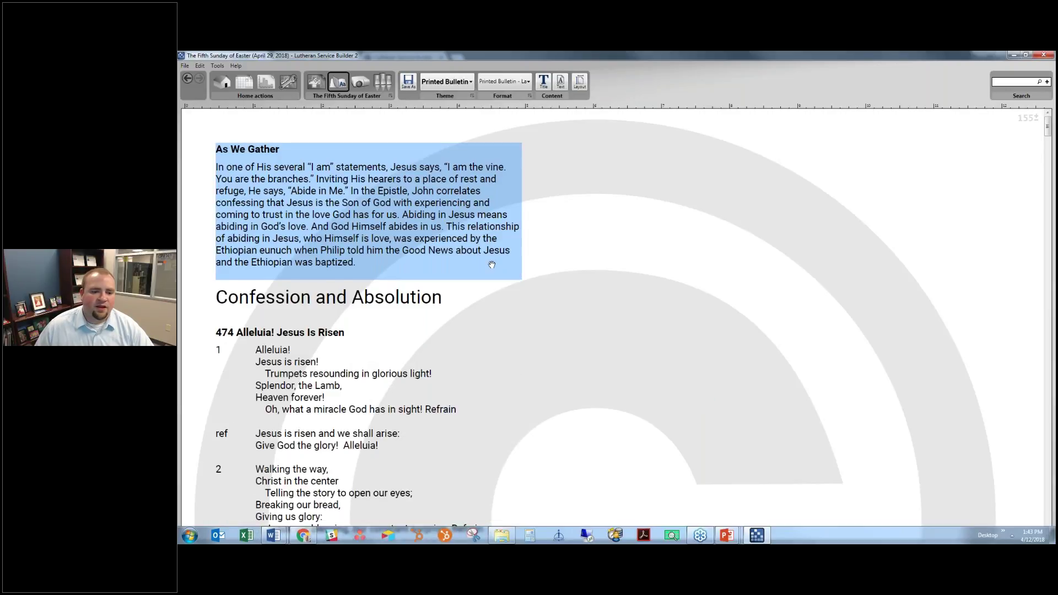
# Create the 'Printed Bulletin - Large Print' stylesheet with a Times New Roman heading font
pyautogui.scroll(-3, 492, 265)
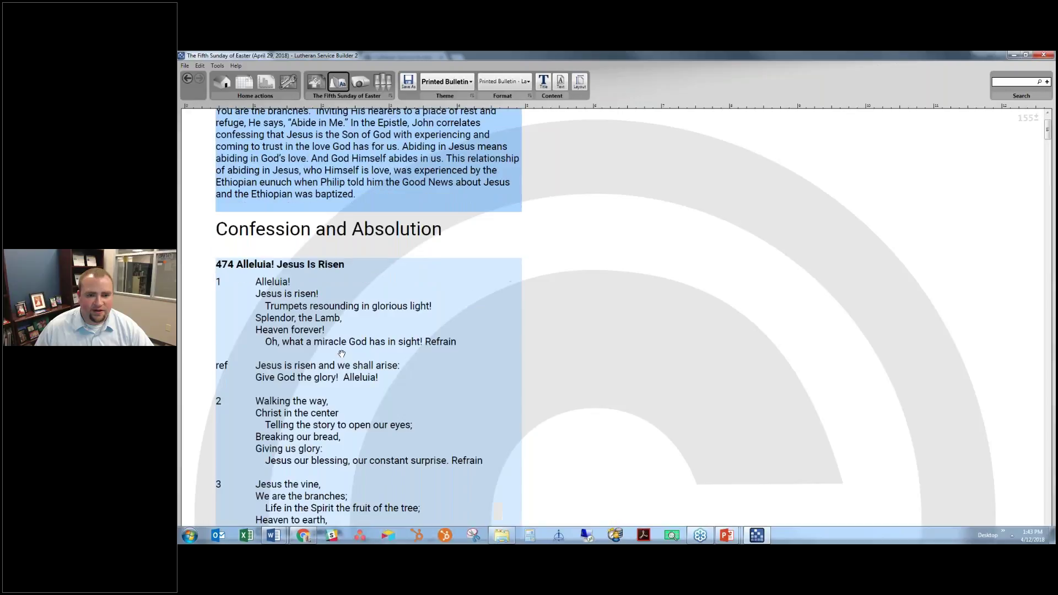
pyautogui.scroll(-8, 342, 354)
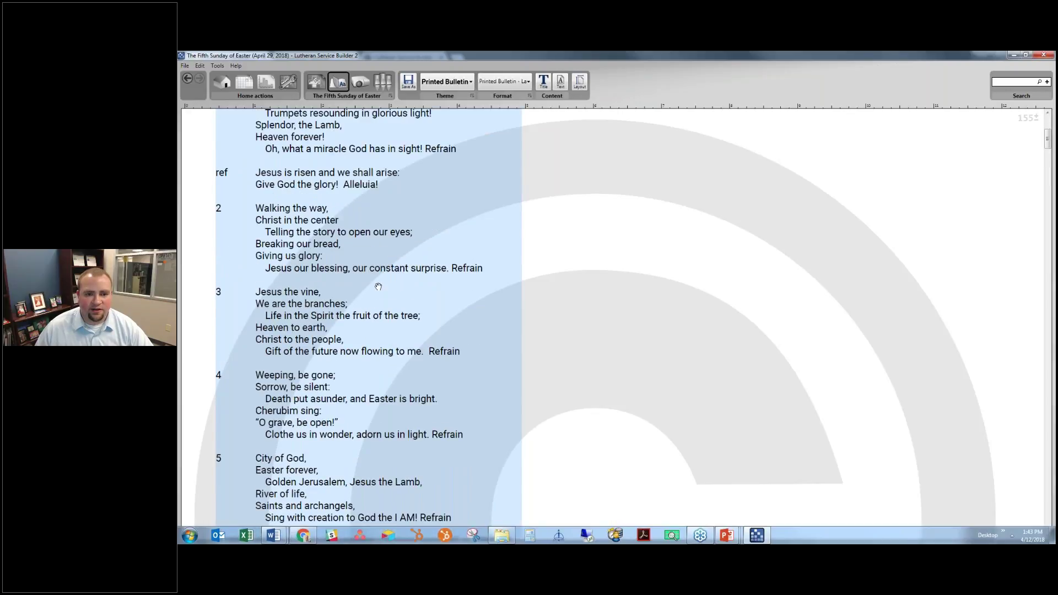
pyautogui.scroll(6, 378, 287)
pyautogui.scroll(3, 389, 218)
pyautogui.click(447, 82)
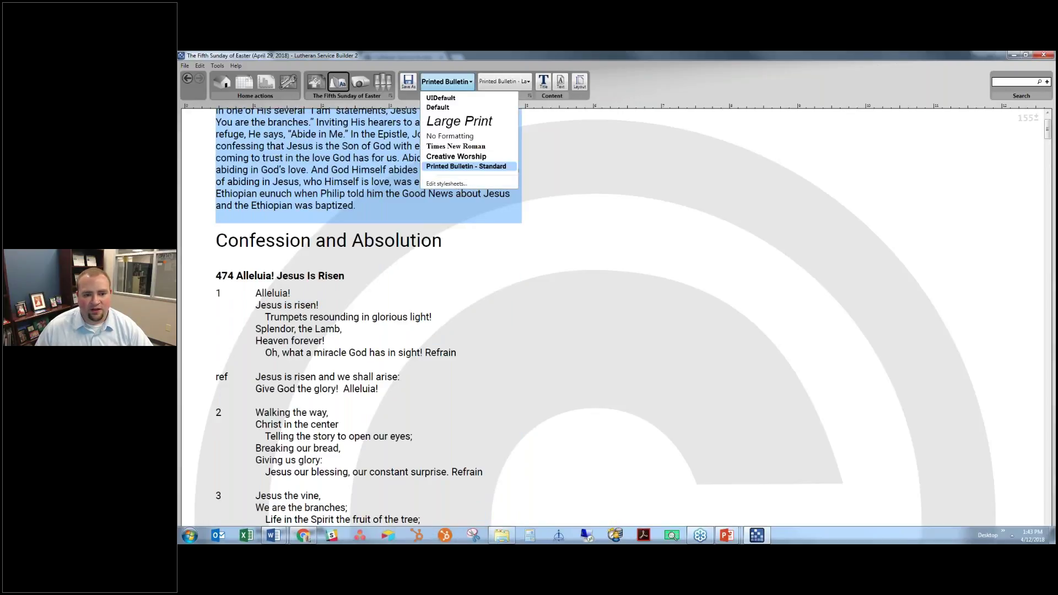
pyautogui.click(447, 184)
pyautogui.click(638, 218)
pyautogui.write('Printed Bulletin - Large Print')
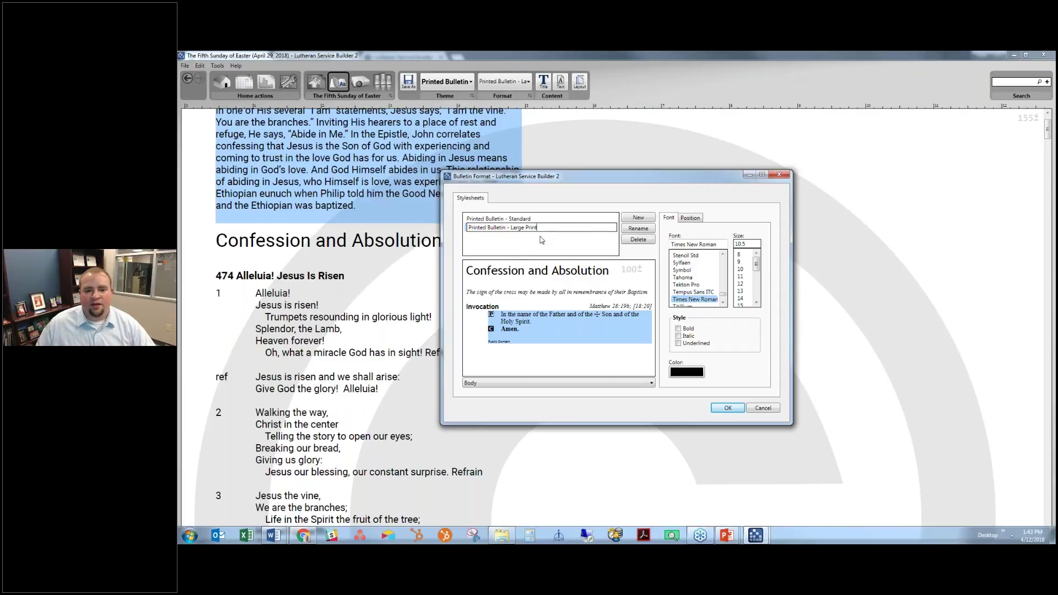
pyautogui.press('Return')
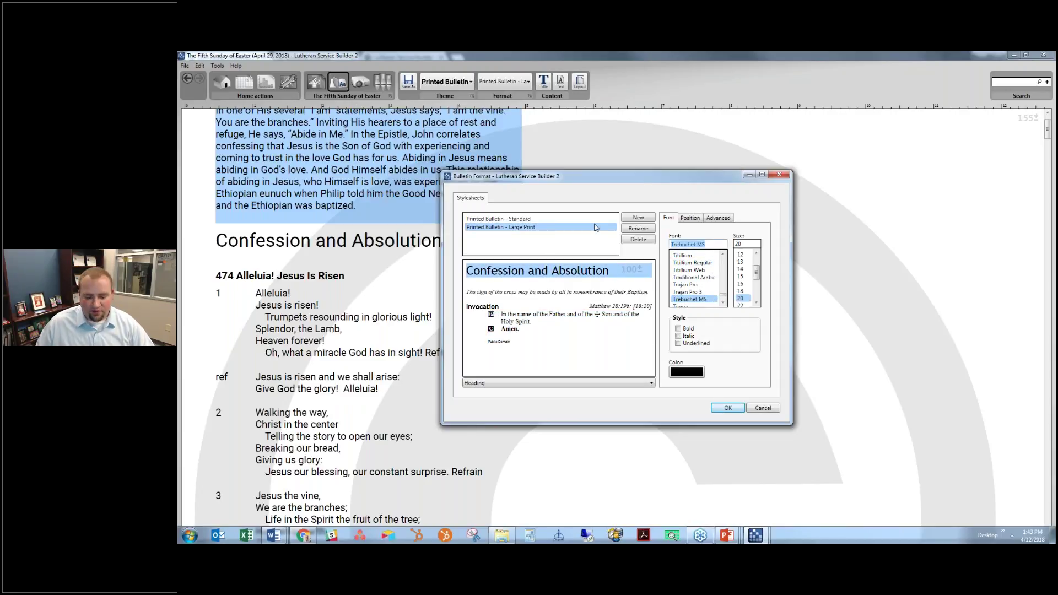
pyautogui.write('Times New Roman')
pyautogui.press('Return')
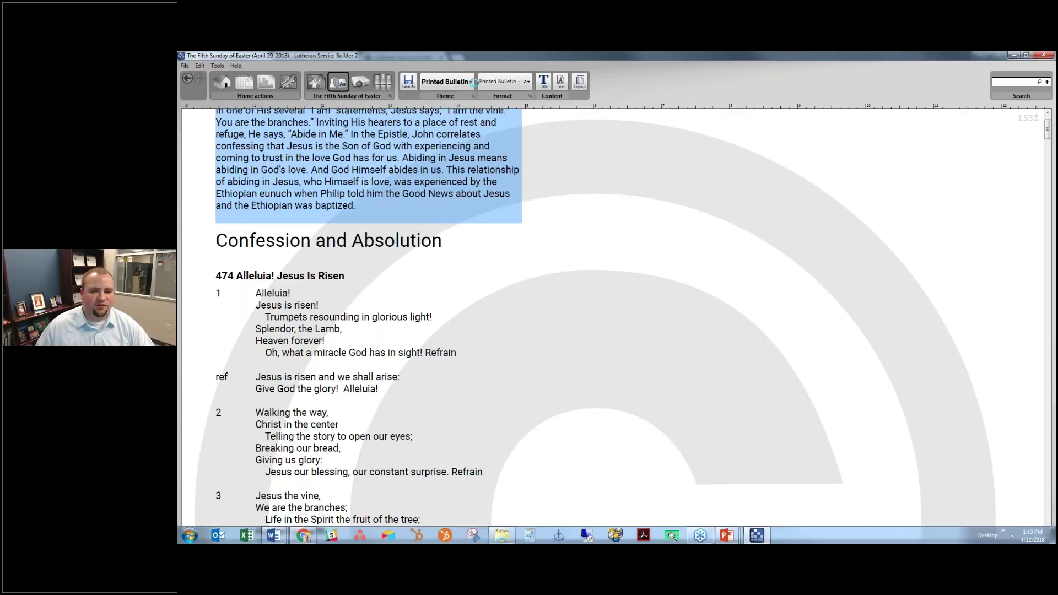
# Apply the Large Print stylesheet to the service and reopen it for editing
pyautogui.click(473, 82)
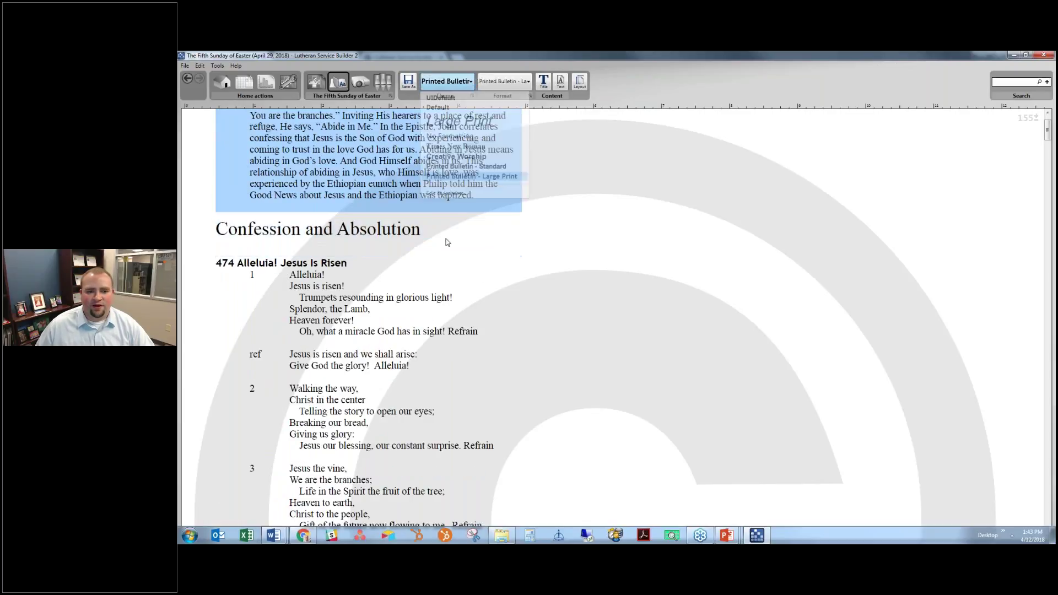
pyautogui.click(485, 174)
pyautogui.click(520, 290)
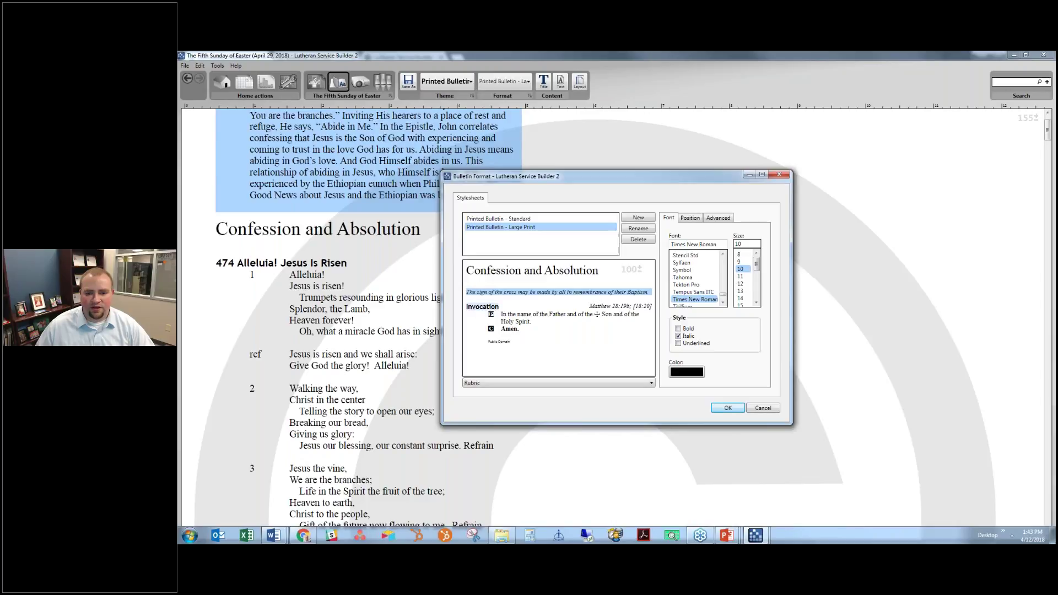
pyautogui.click(481, 307)
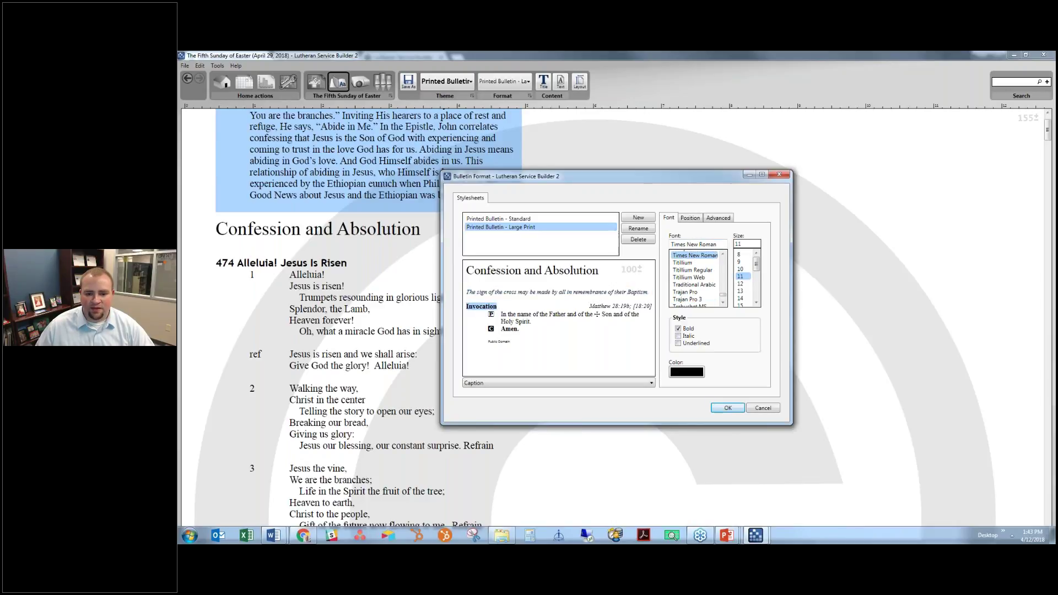
pyautogui.click(616, 306)
pyautogui.click(558, 314)
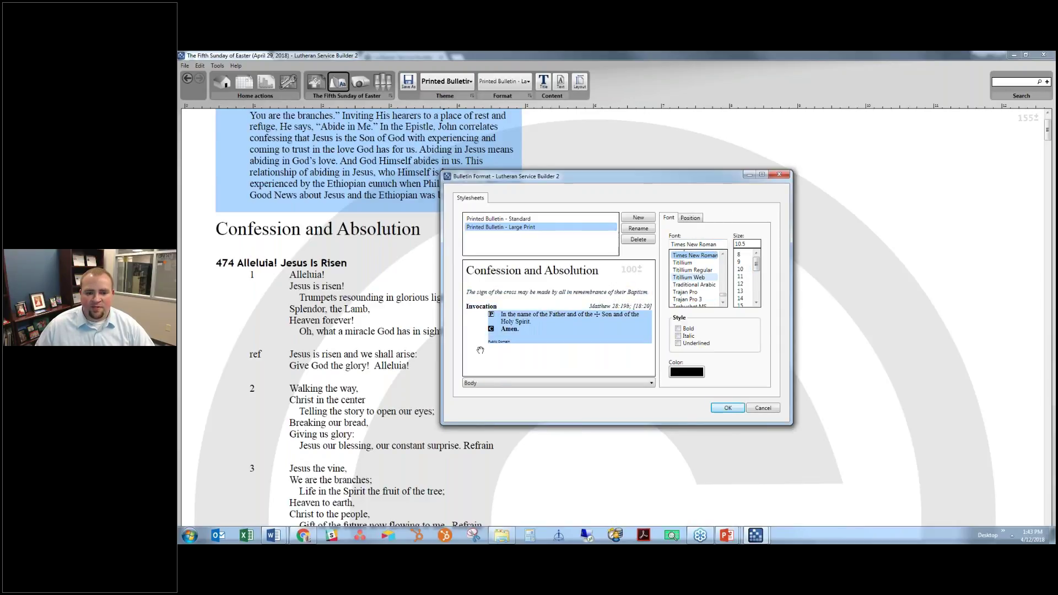
pyautogui.click(507, 342)
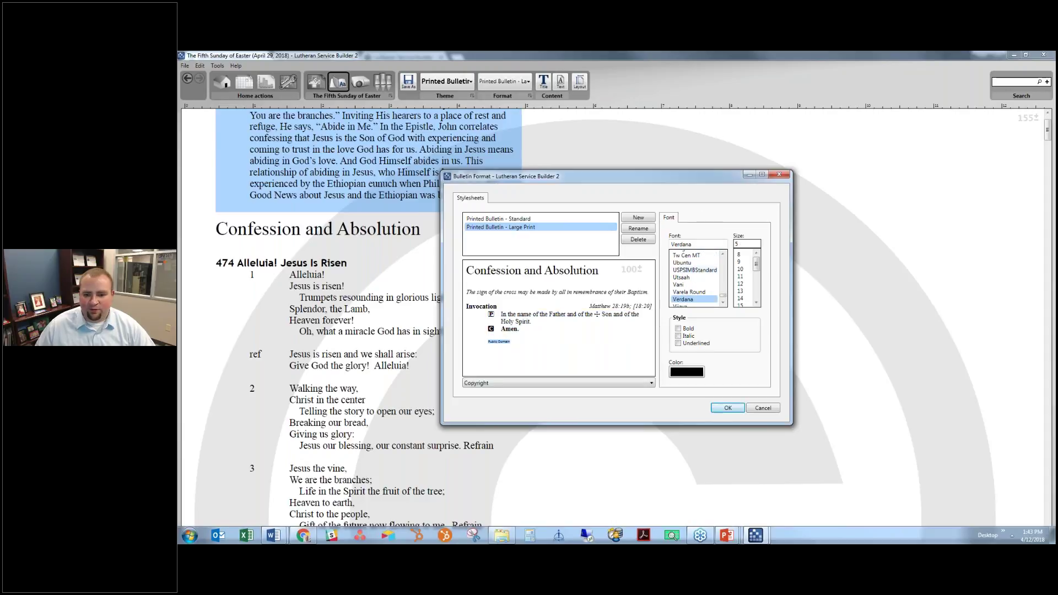
pyautogui.click(531, 272)
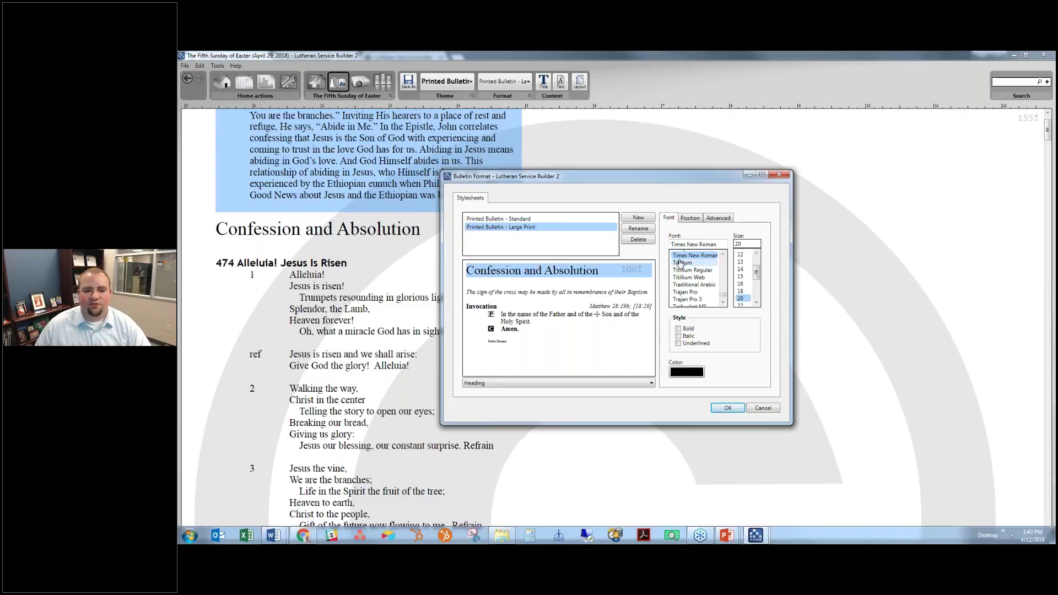
pyautogui.scroll(1, 681, 263)
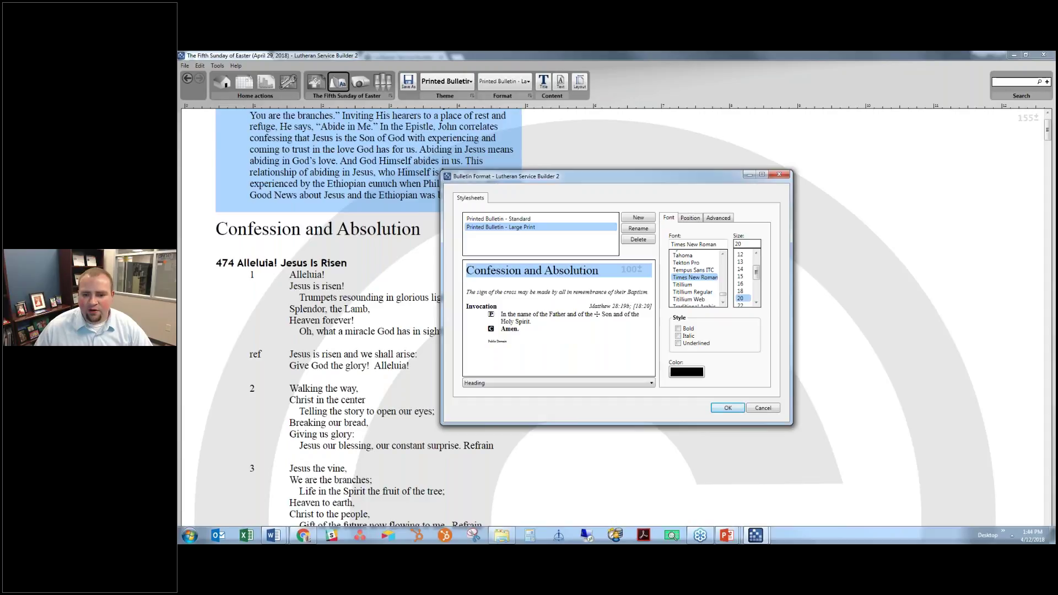
pyautogui.scroll(-1, 760, 307)
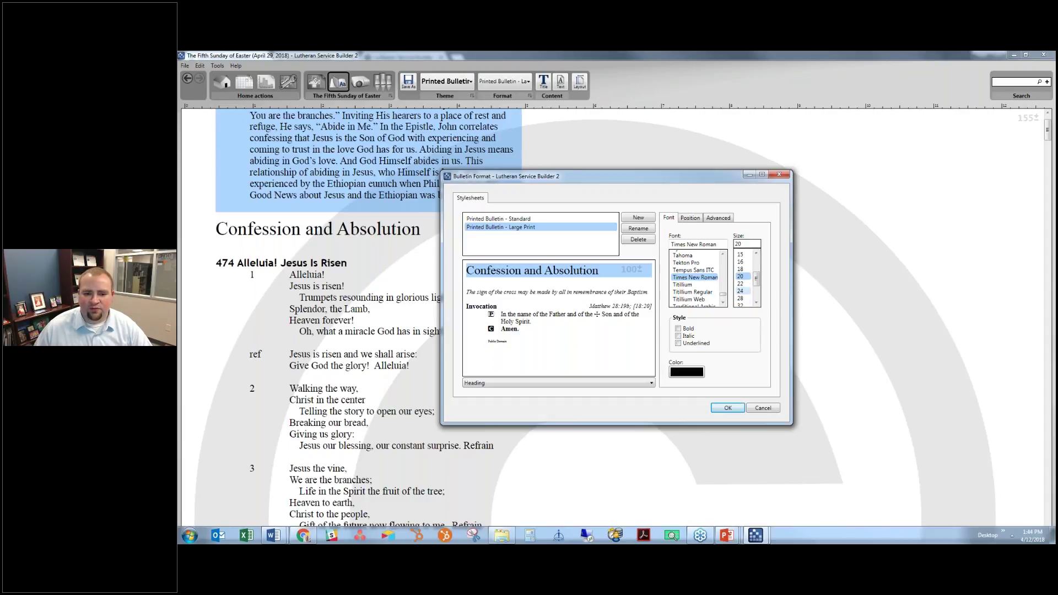
# Set the rubric, caption, reference, body and copyright text styles to size 14
pyautogui.click(556, 293)
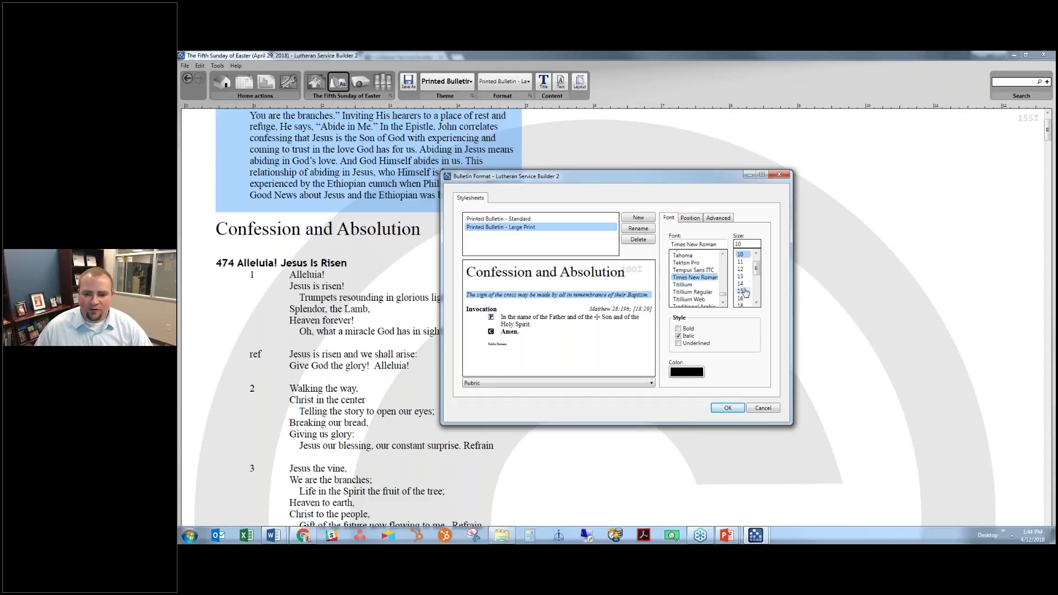
pyautogui.click(740, 284)
pyautogui.click(484, 323)
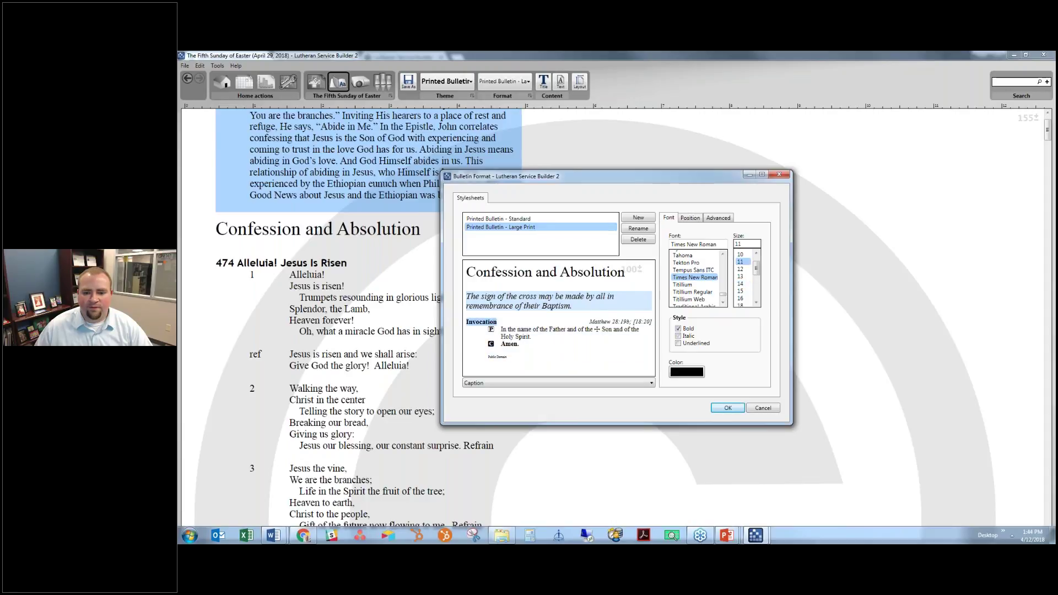
pyautogui.click(741, 284)
pyautogui.click(620, 323)
pyautogui.click(740, 284)
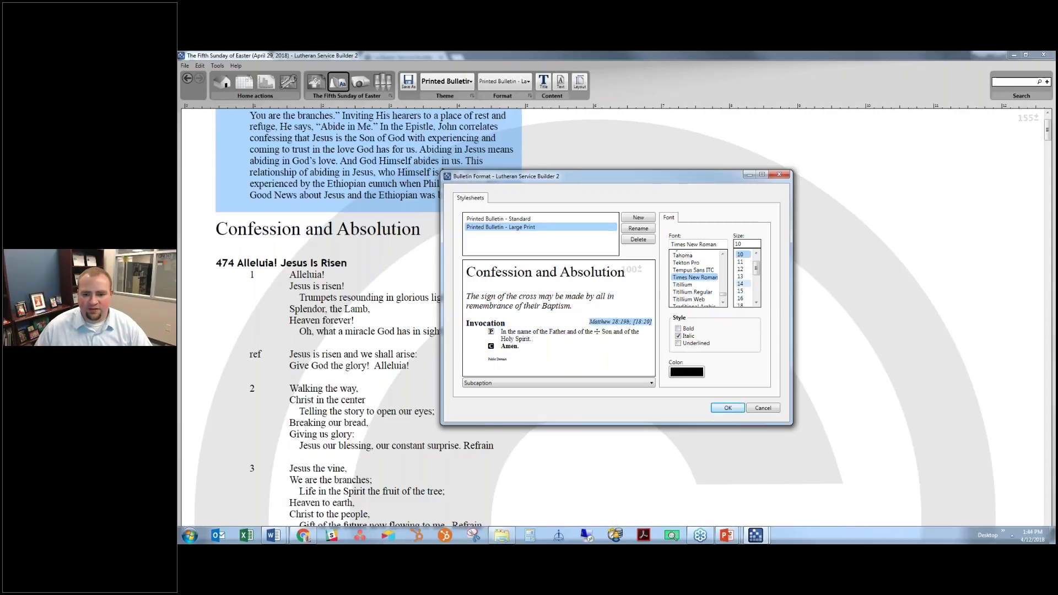
pyautogui.click(516, 345)
pyautogui.click(740, 283)
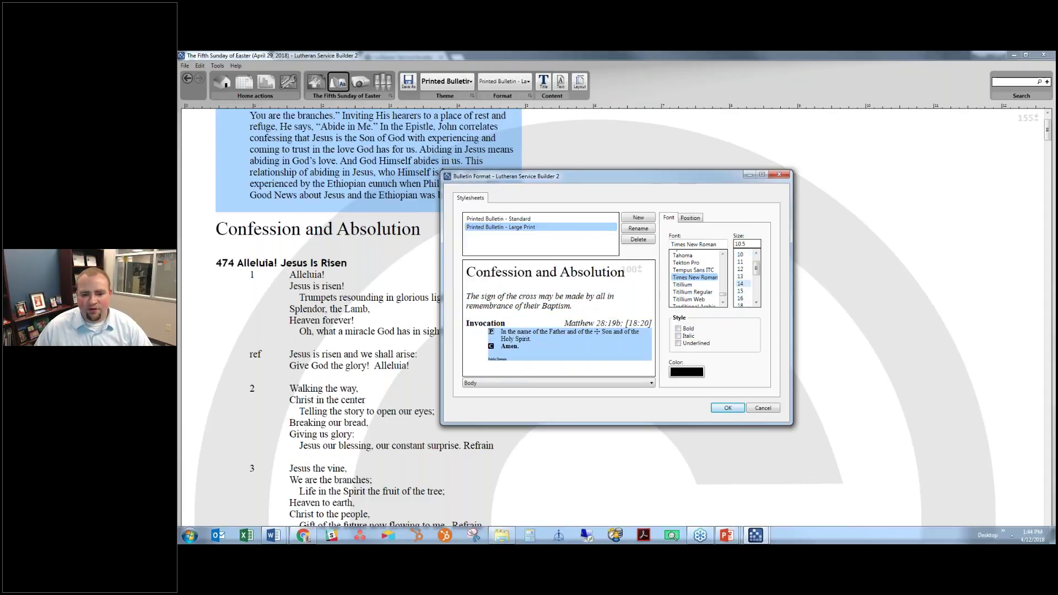
pyautogui.click(498, 368)
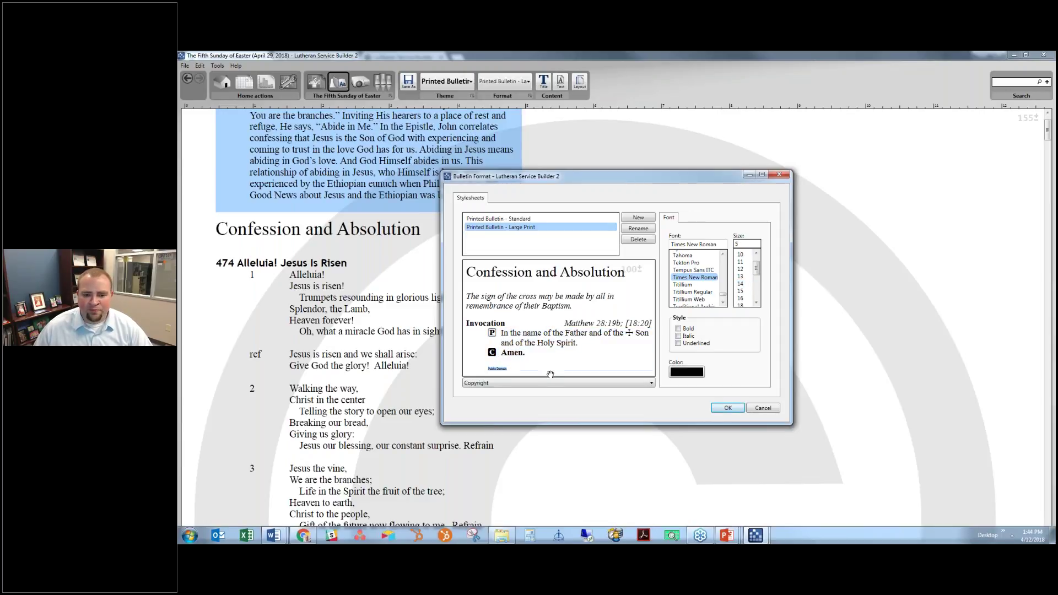
pyautogui.click(741, 284)
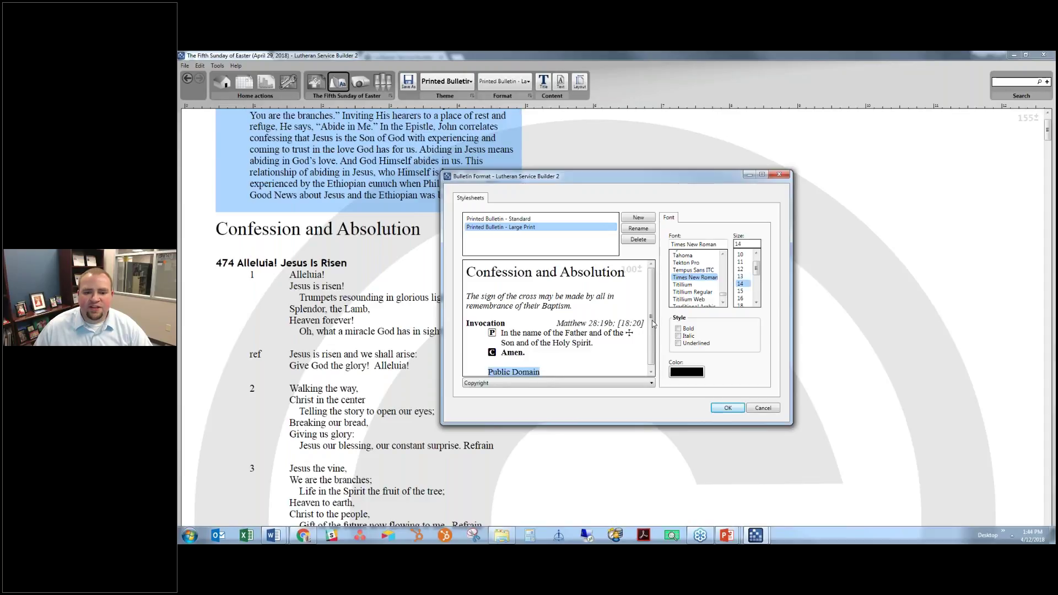
# Give body text 12 points of space before paragraphs and 1.75 line spacing
pyautogui.scroll(-1, 646, 349)
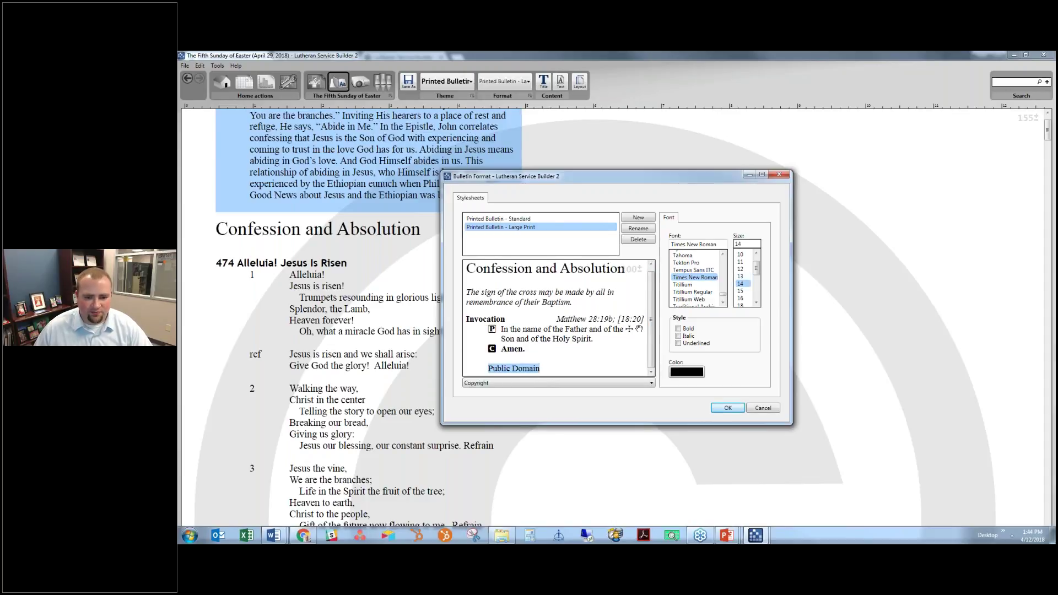
pyautogui.click(558, 347)
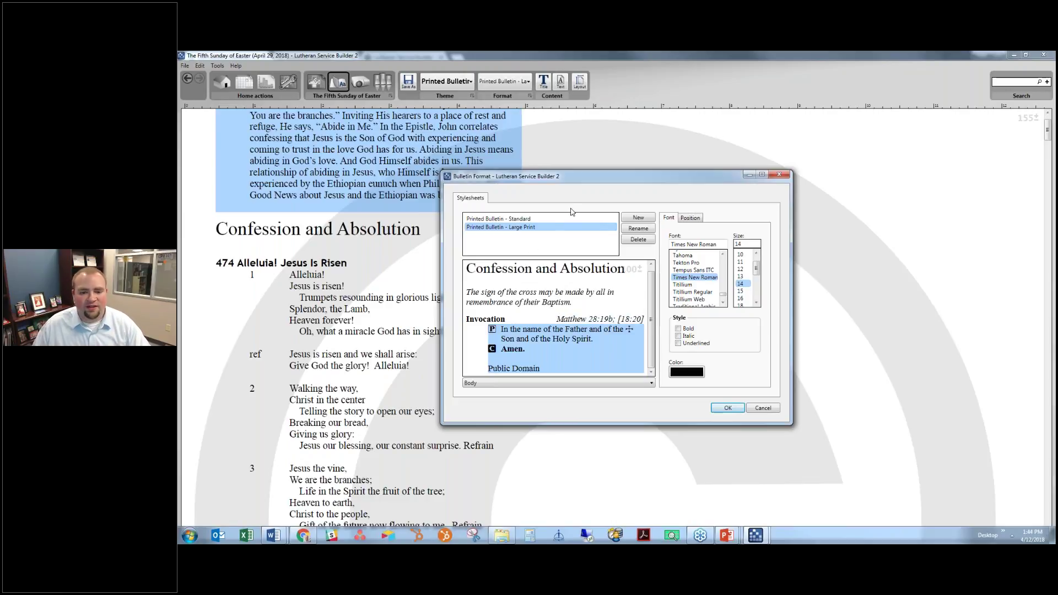
pyautogui.click(696, 219)
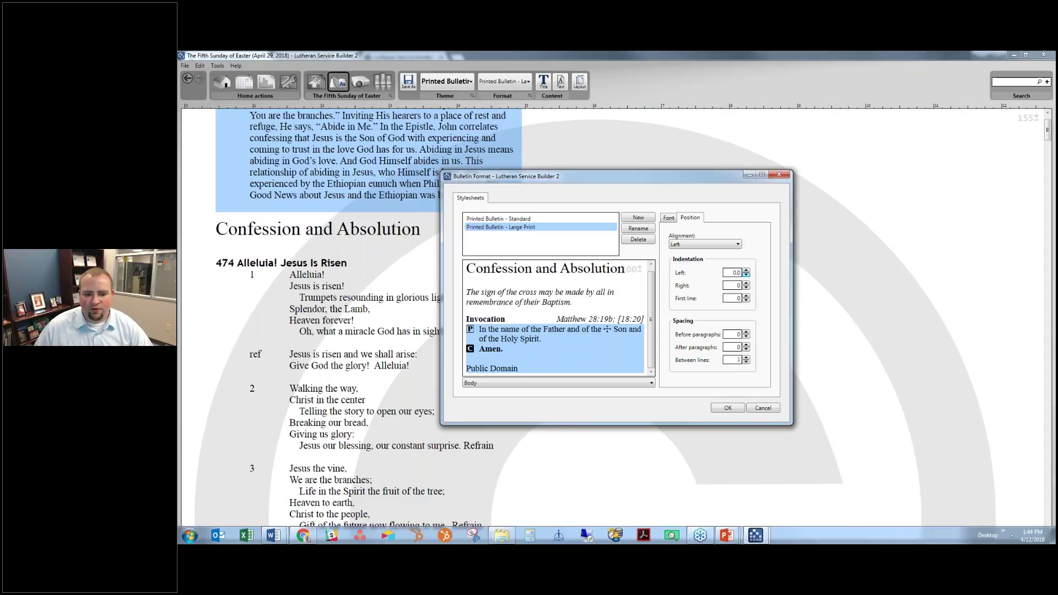
pyautogui.click(492, 369)
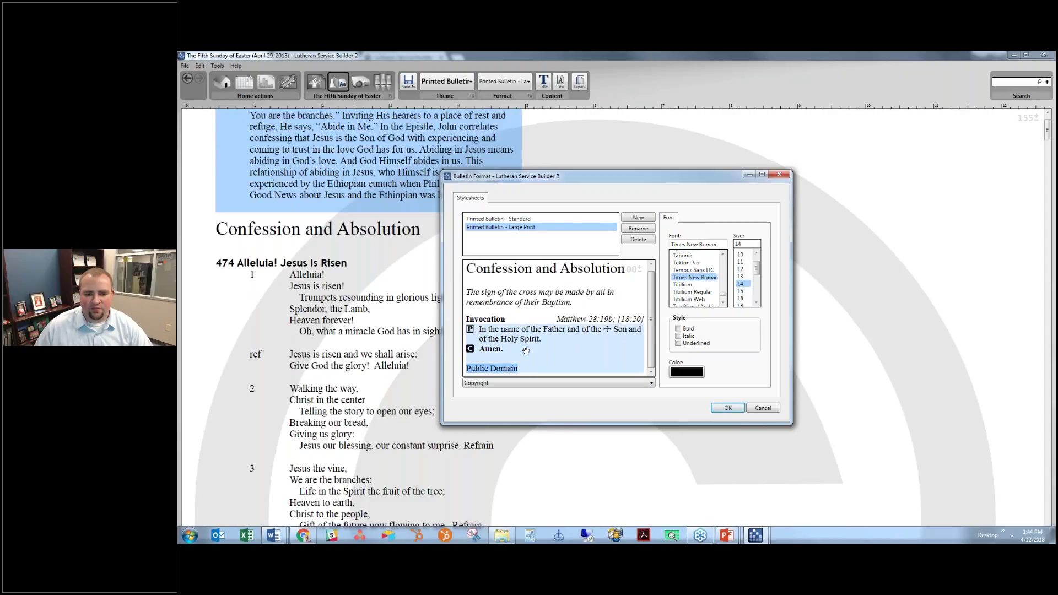
pyautogui.click(534, 318)
pyautogui.click(691, 218)
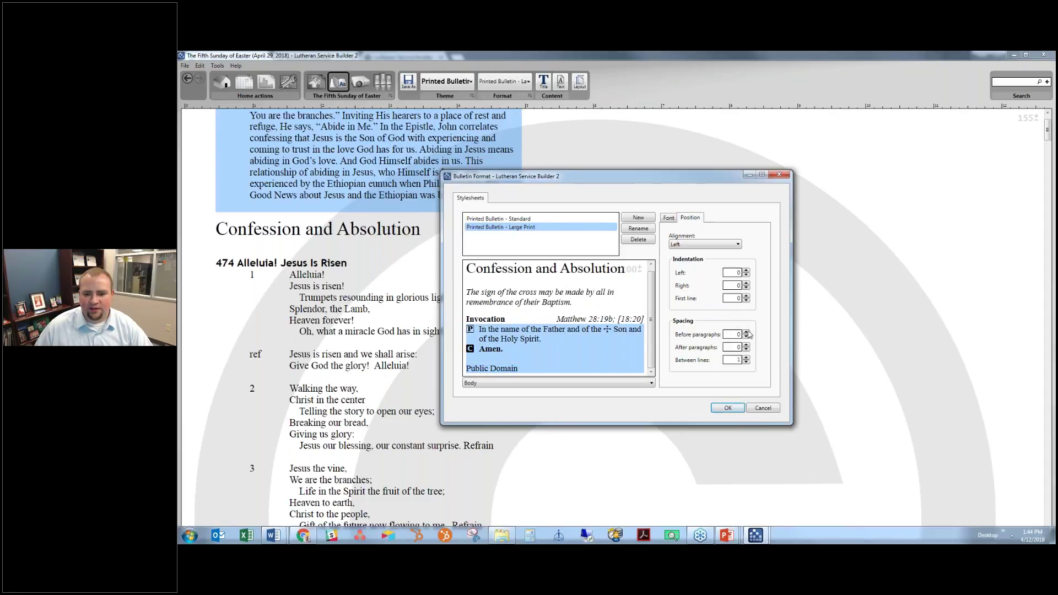
pyautogui.click(747, 333)
pyautogui.click(747, 333)
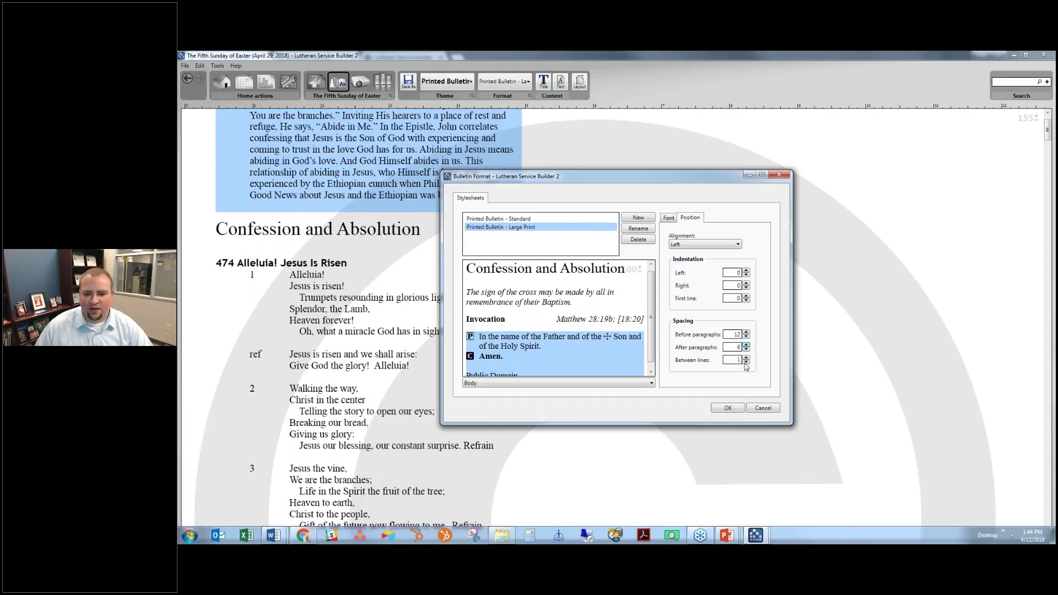
pyautogui.click(747, 358)
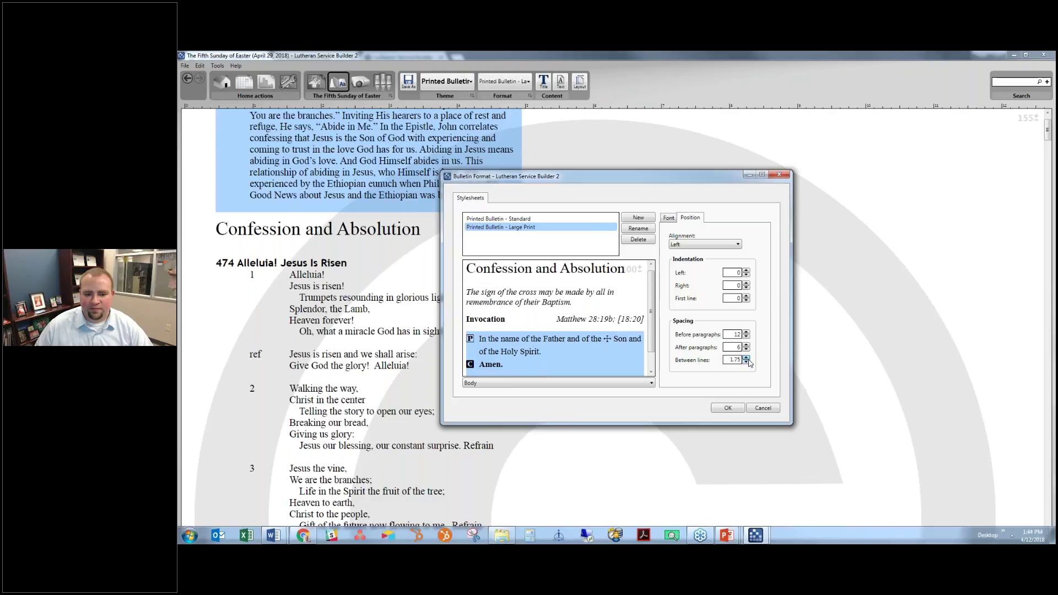
pyautogui.click(747, 362)
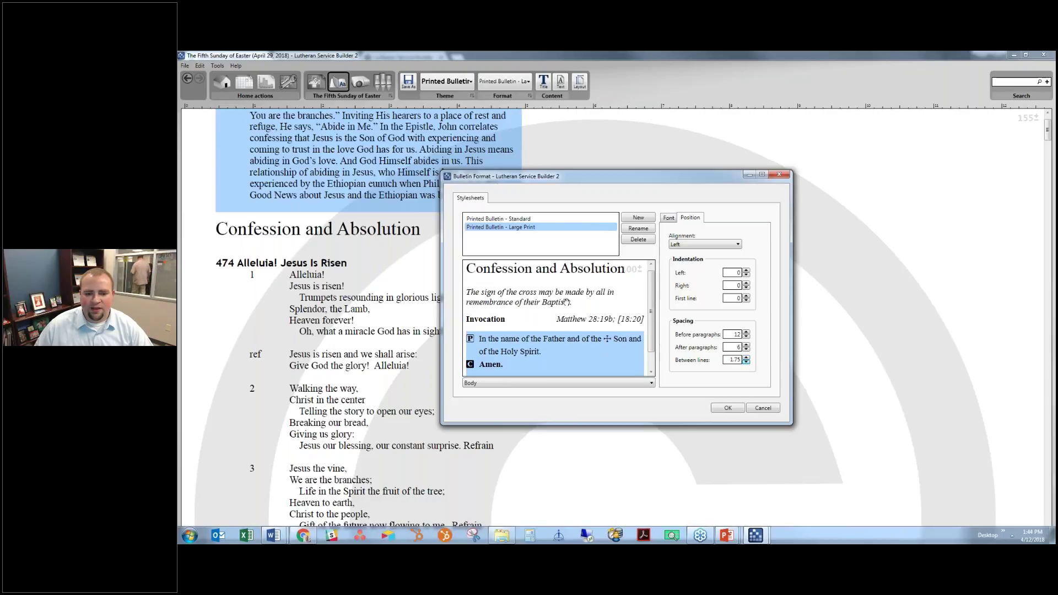
# Confirm the Large Print stylesheet changes
pyautogui.scroll(-1, 587, 325)
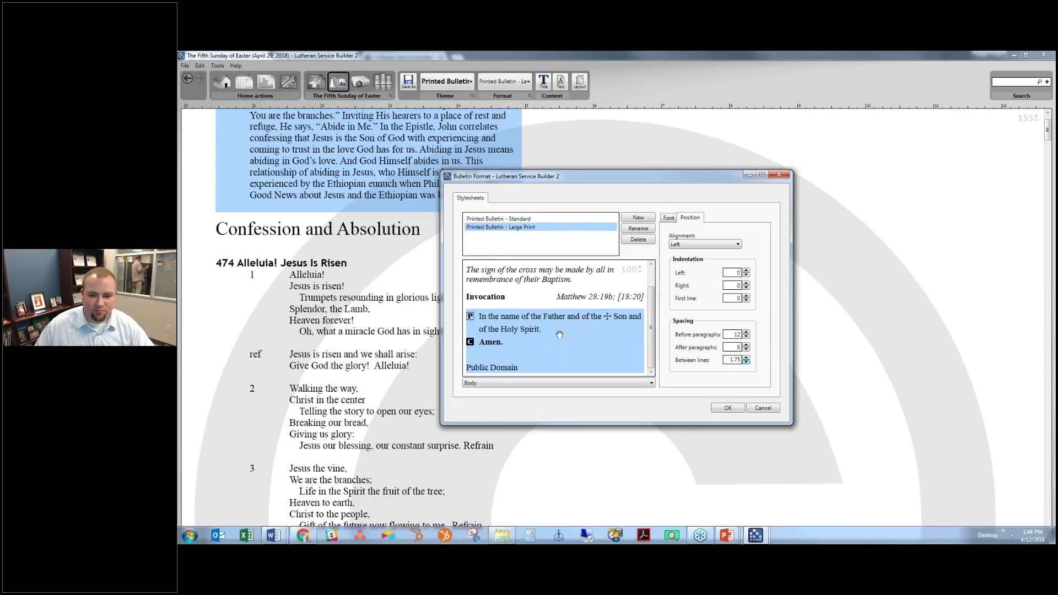
pyautogui.click(669, 218)
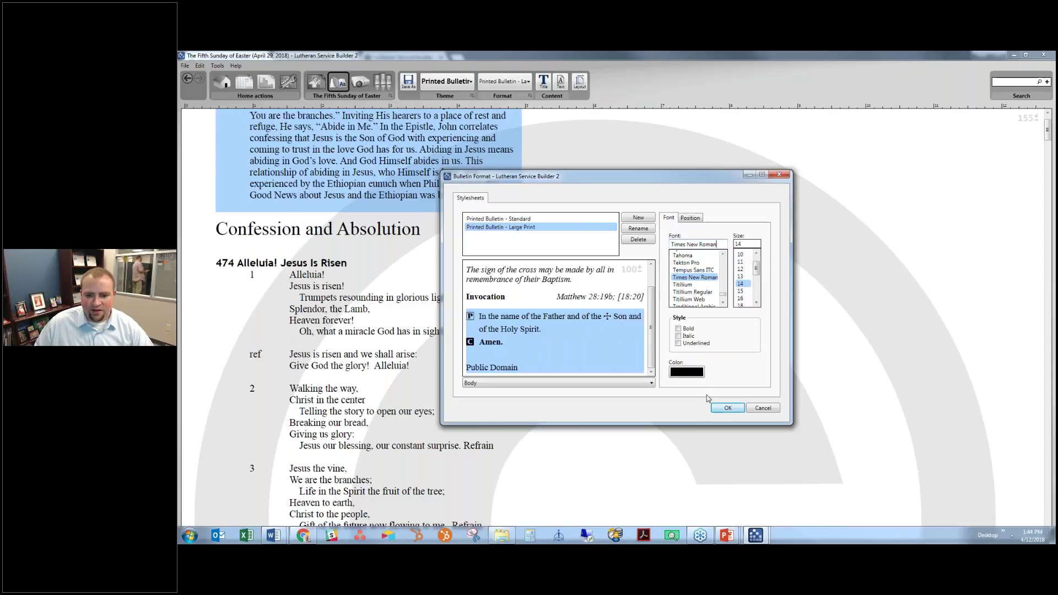
pyautogui.scroll(1, 653, 314)
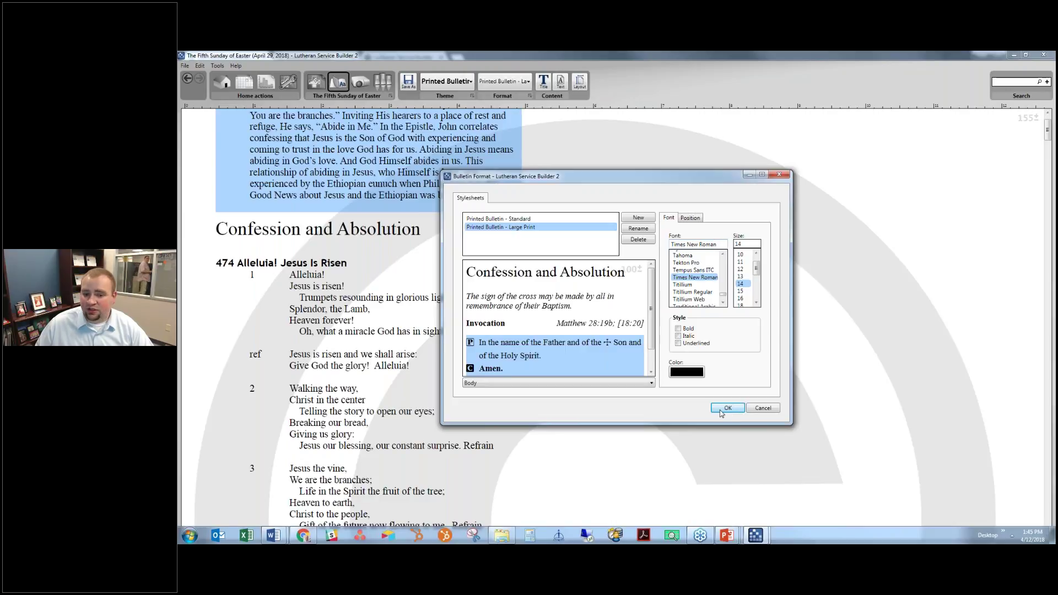
pyautogui.click(722, 408)
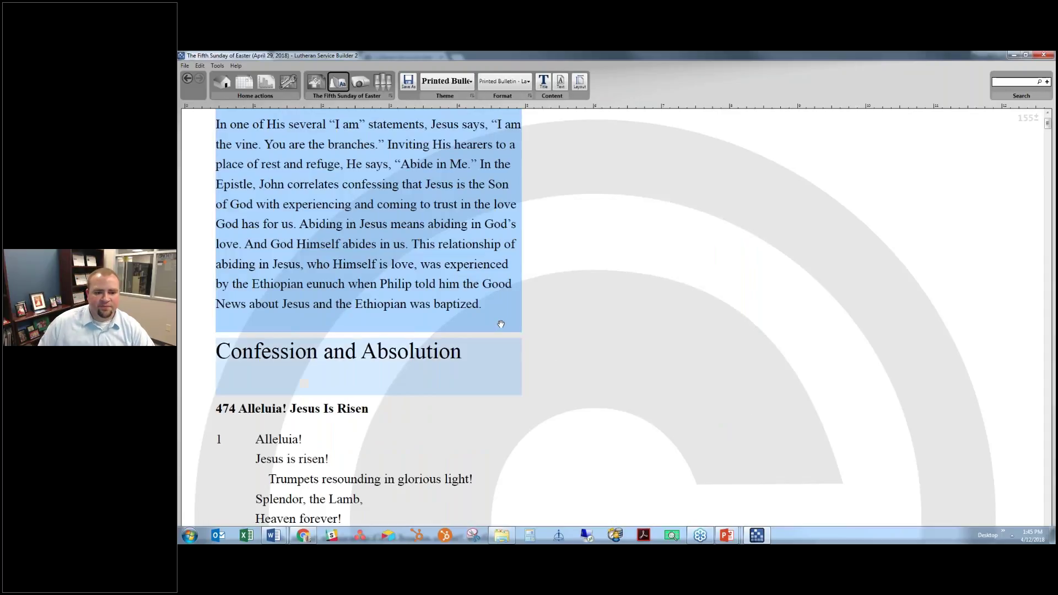
# Save the bulletin as a Word file, replacing 'Standard' with 'Large Print' in the name
pyautogui.scroll(1, 501, 324)
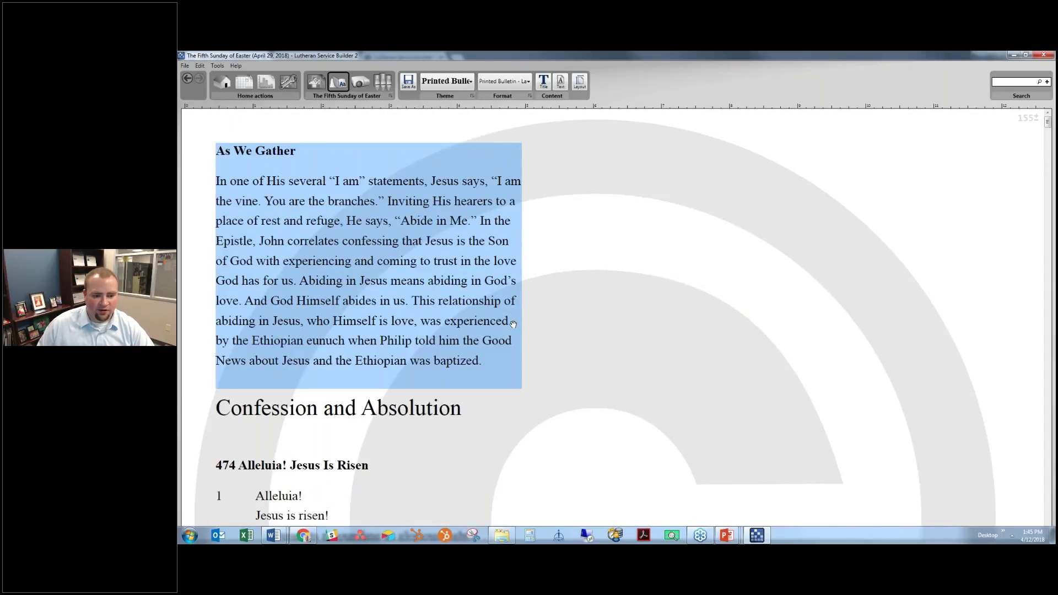
pyautogui.scroll(-2, 513, 325)
pyautogui.scroll(-4, 513, 323)
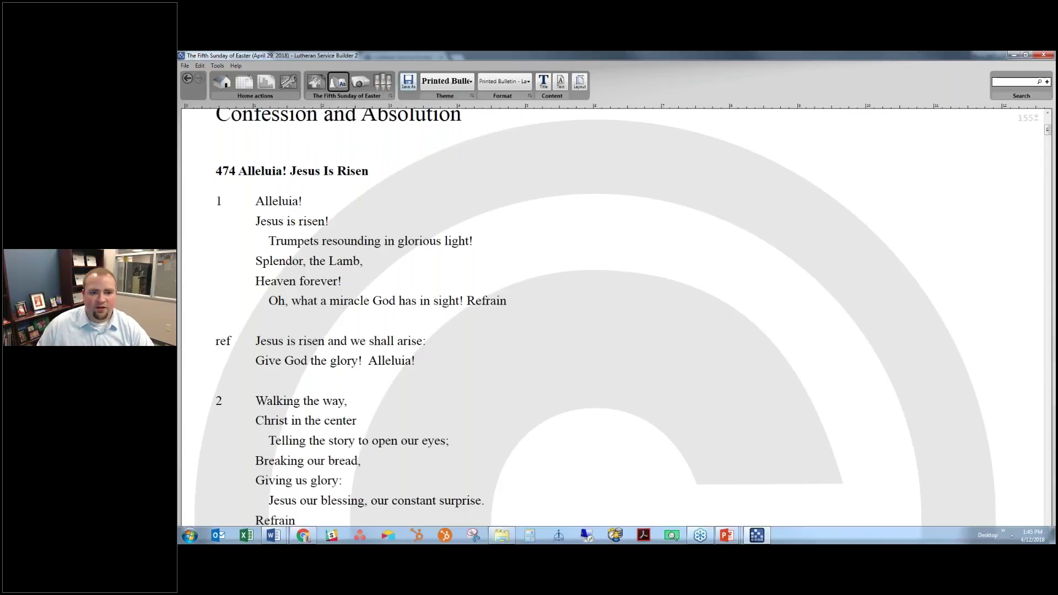
pyautogui.click(409, 82)
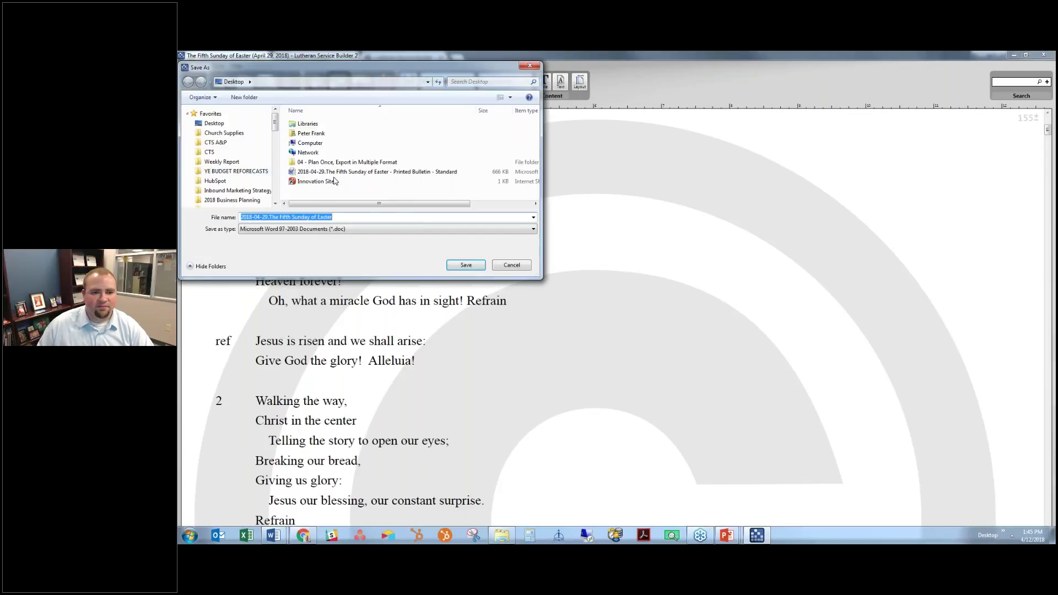
pyautogui.click(335, 172)
pyautogui.click(380, 217)
pyautogui.doubleClick(386, 217)
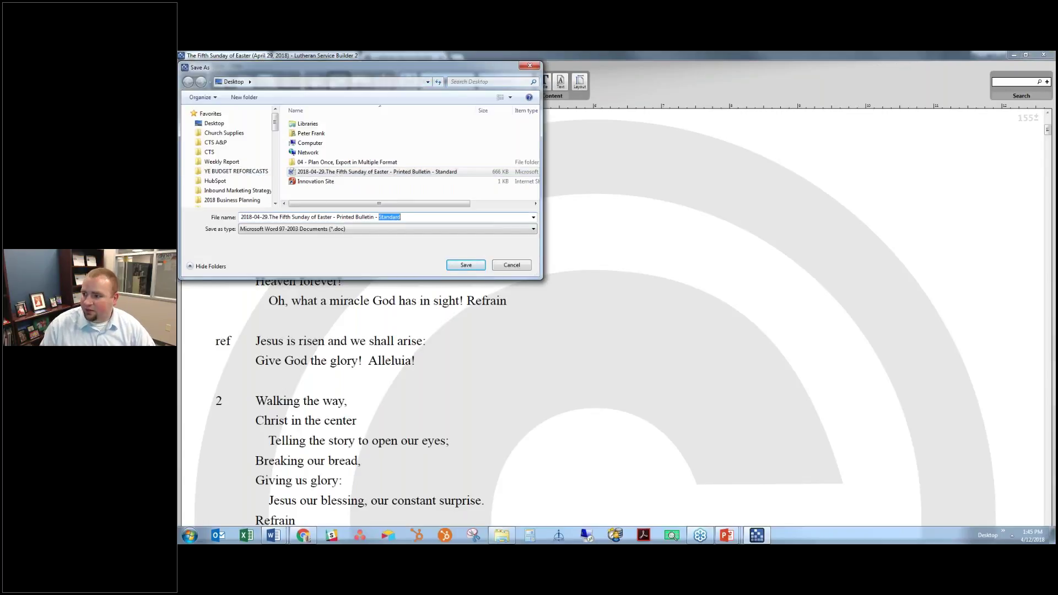
pyautogui.press('BackSpace')
pyautogui.write('Large Print')
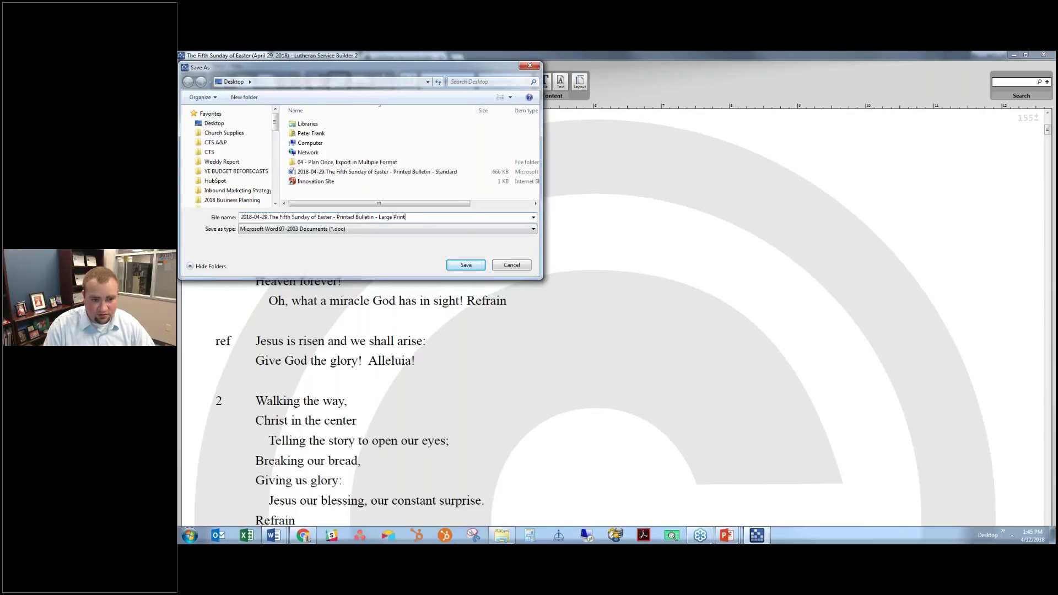
pyautogui.press('Return')
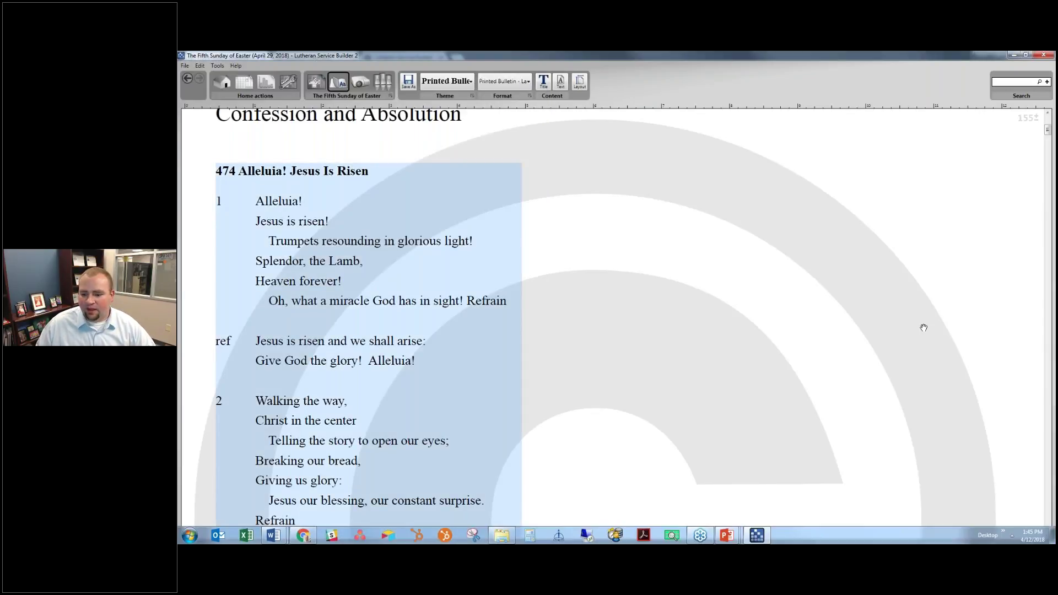
# Open the '2018-04-29 The Fifth Sunday of Easter - Printed Bulletin - Large Print' file from the desktop
pyautogui.click(1003, 532)
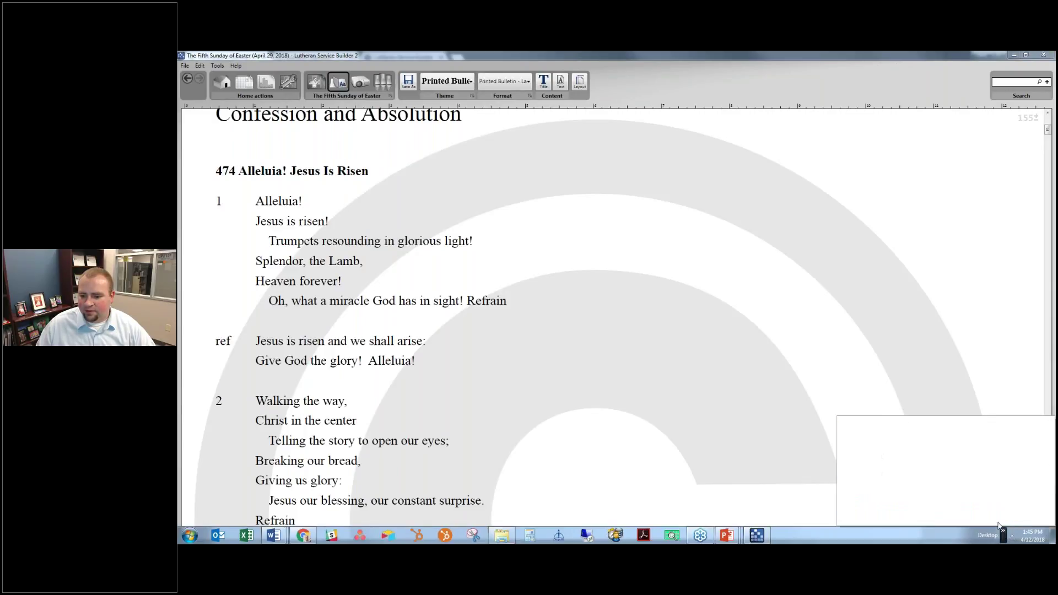
pyautogui.click(1000, 530)
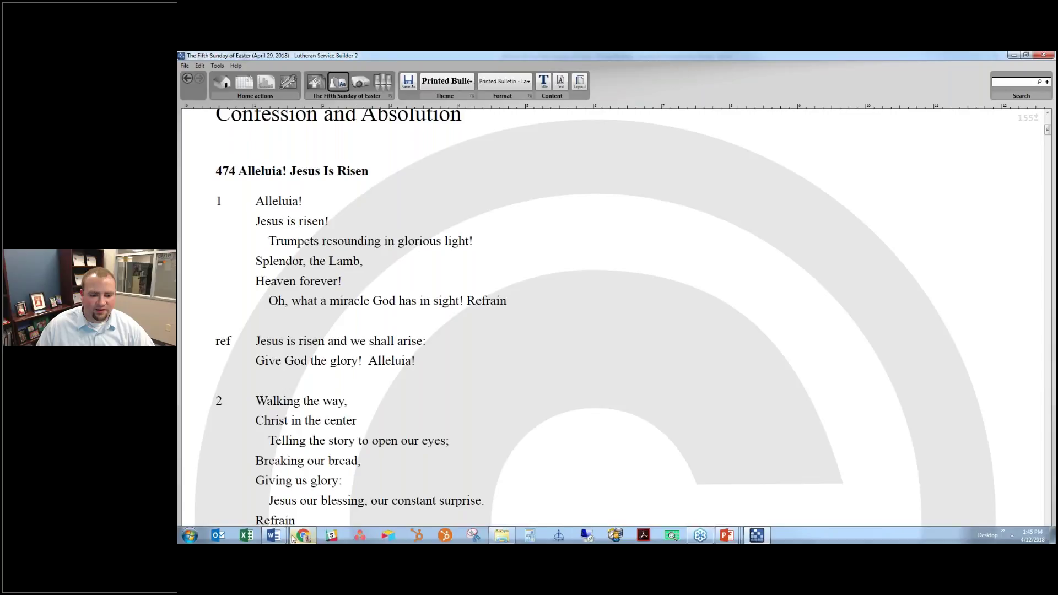
pyautogui.click(275, 536)
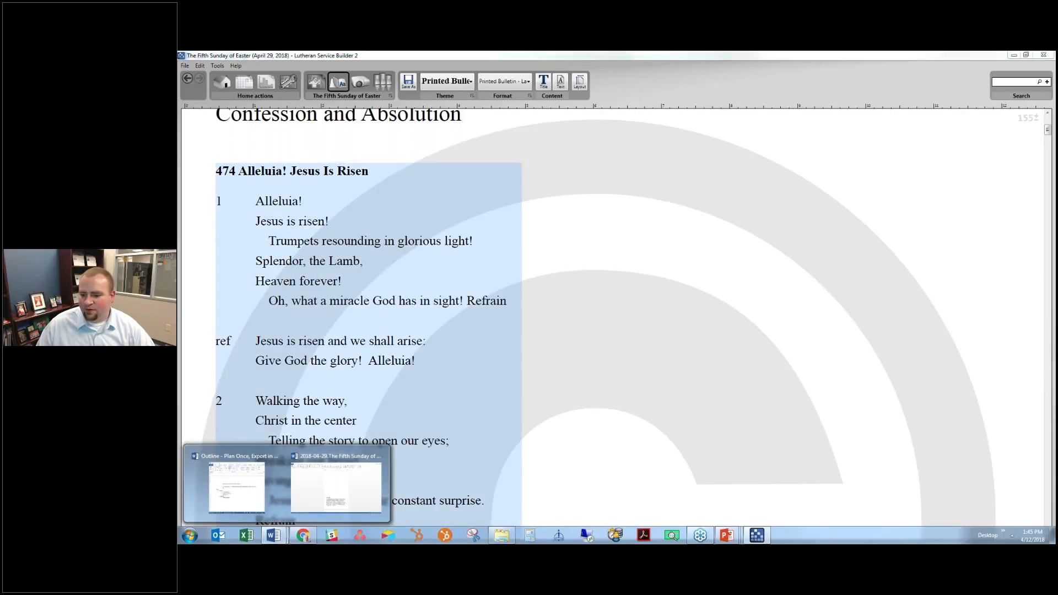
pyautogui.click(1003, 532)
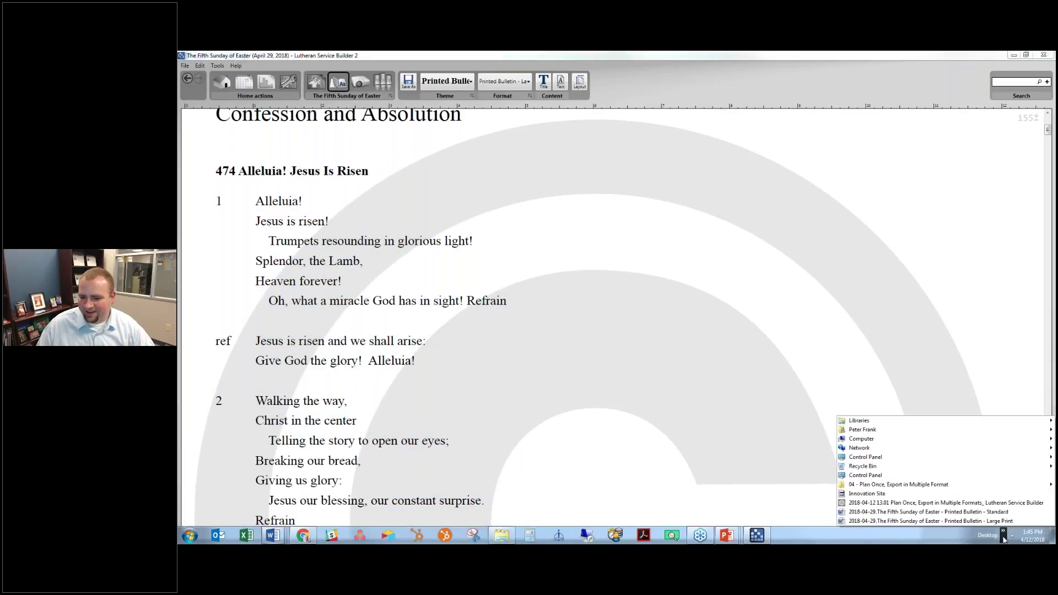
pyautogui.click(992, 521)
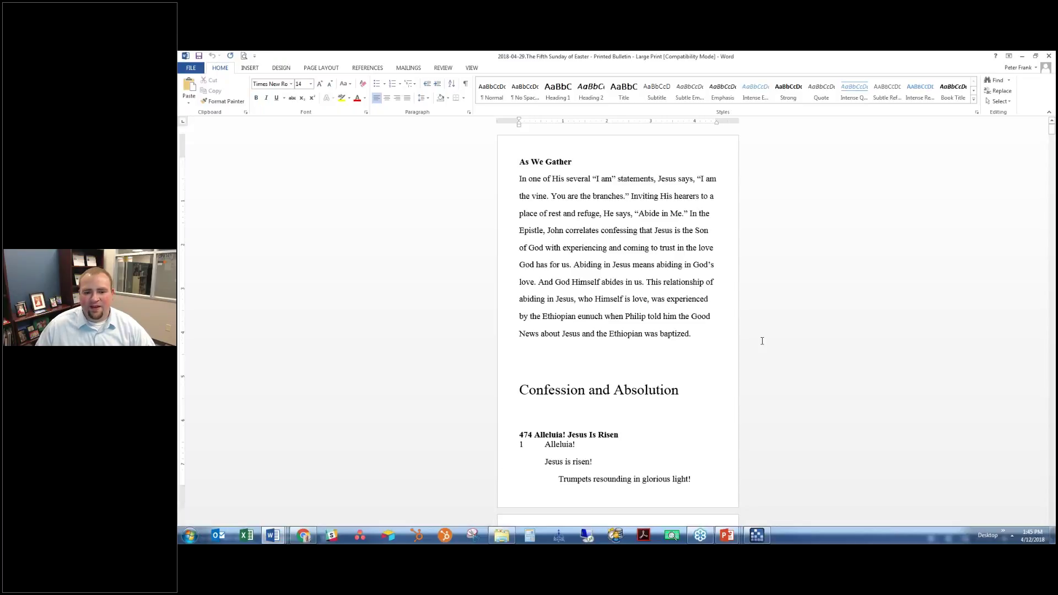
# Scroll through the Large Print bulletin's hymn pages in Word
pyautogui.scroll(-6, 761, 340)
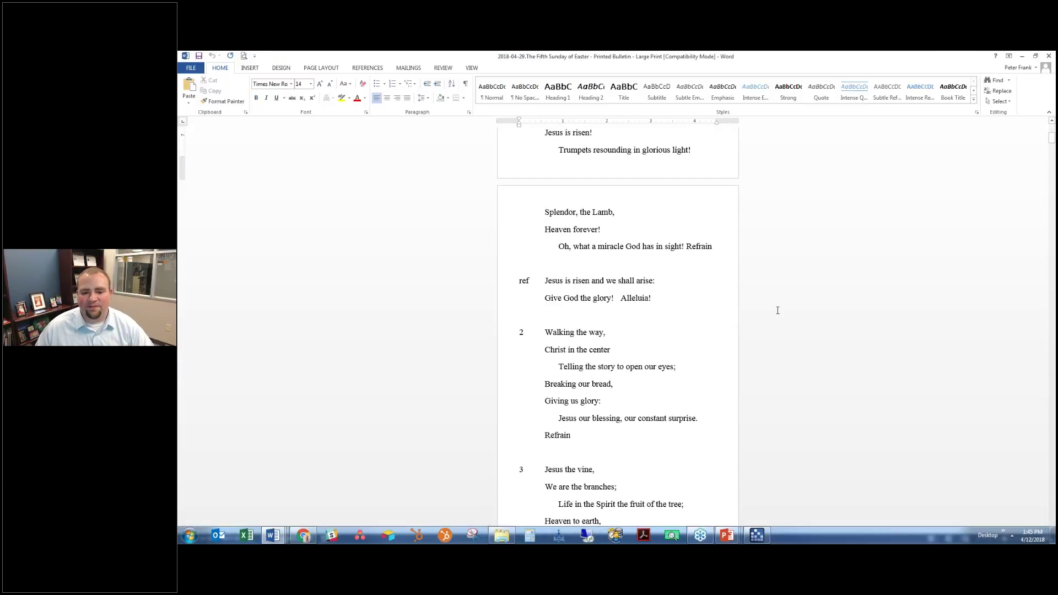
pyautogui.scroll(5, 776, 311)
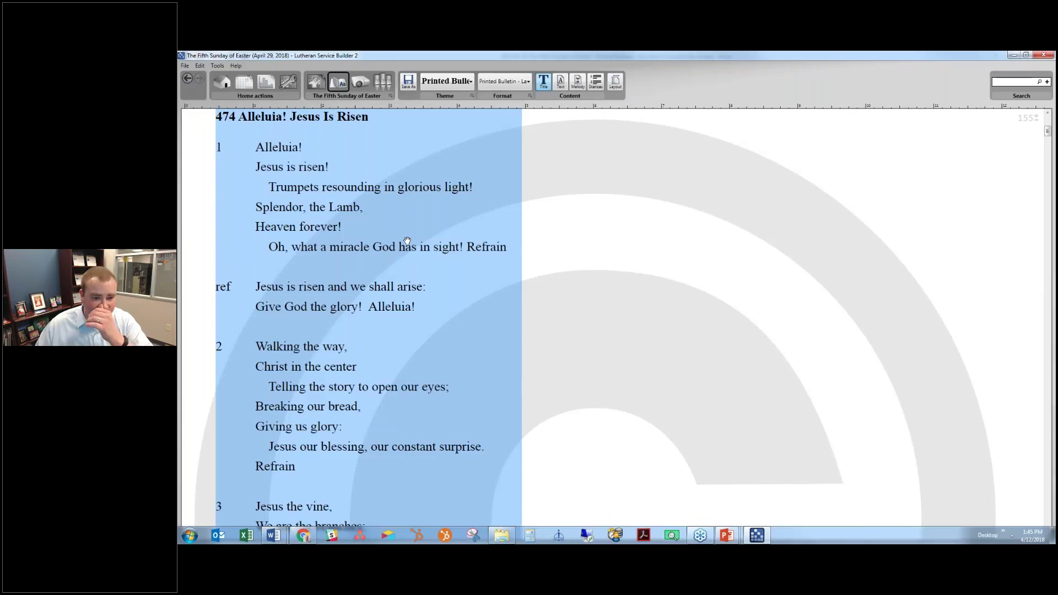
pyautogui.scroll(2, 442, 169)
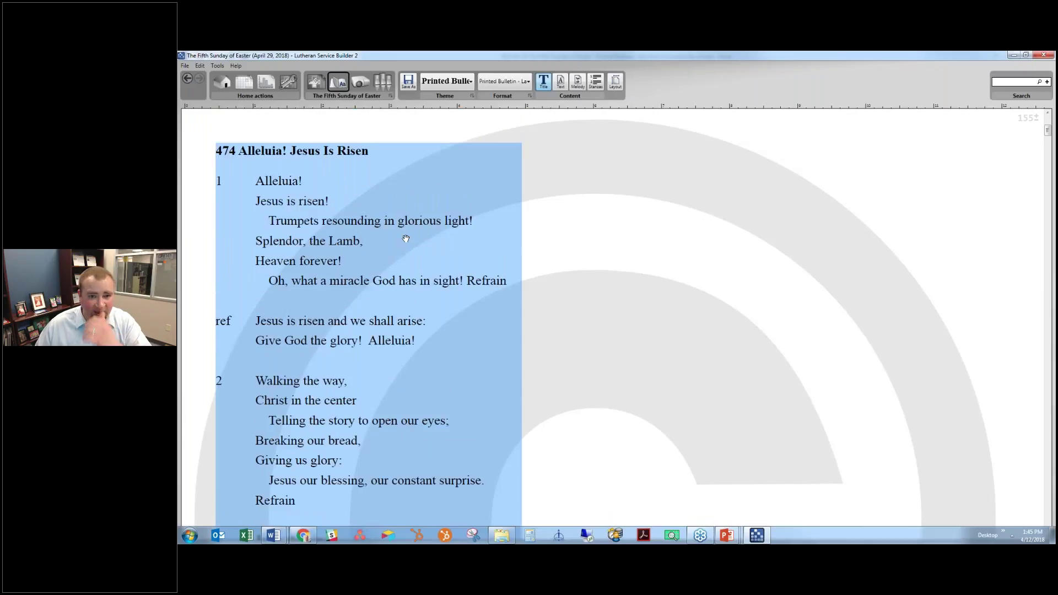
# Change the bulletin paper size to Legal, folded
pyautogui.click(616, 83)
pyautogui.click(574, 247)
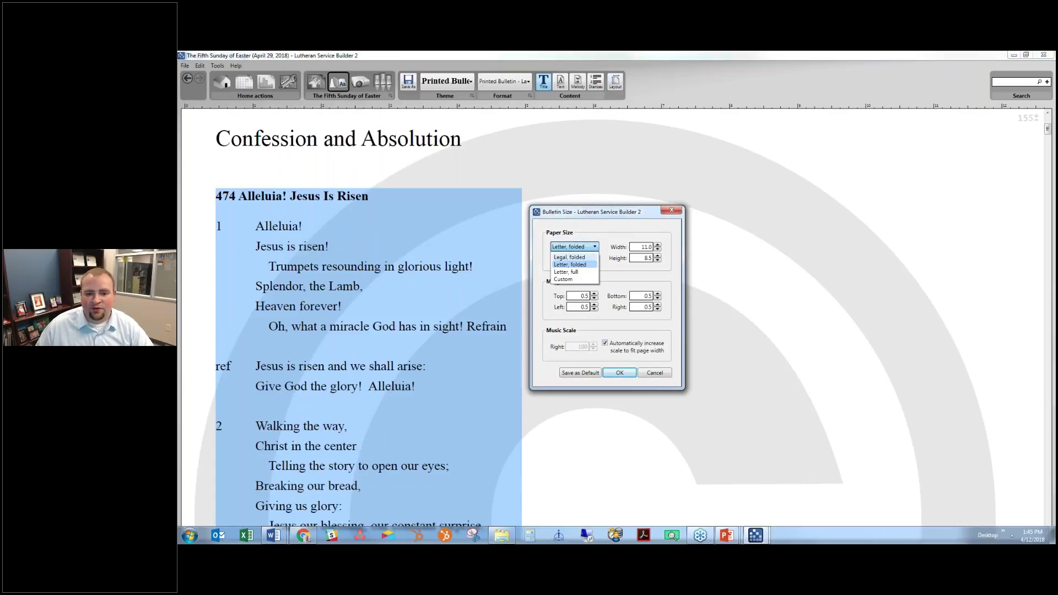
pyautogui.click(570, 257)
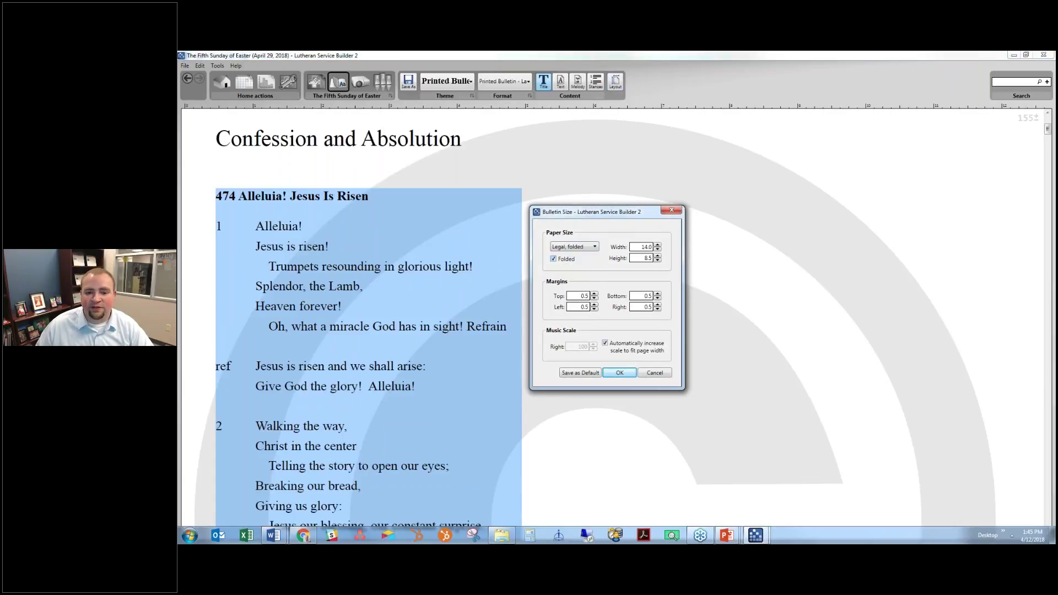
pyautogui.click(621, 373)
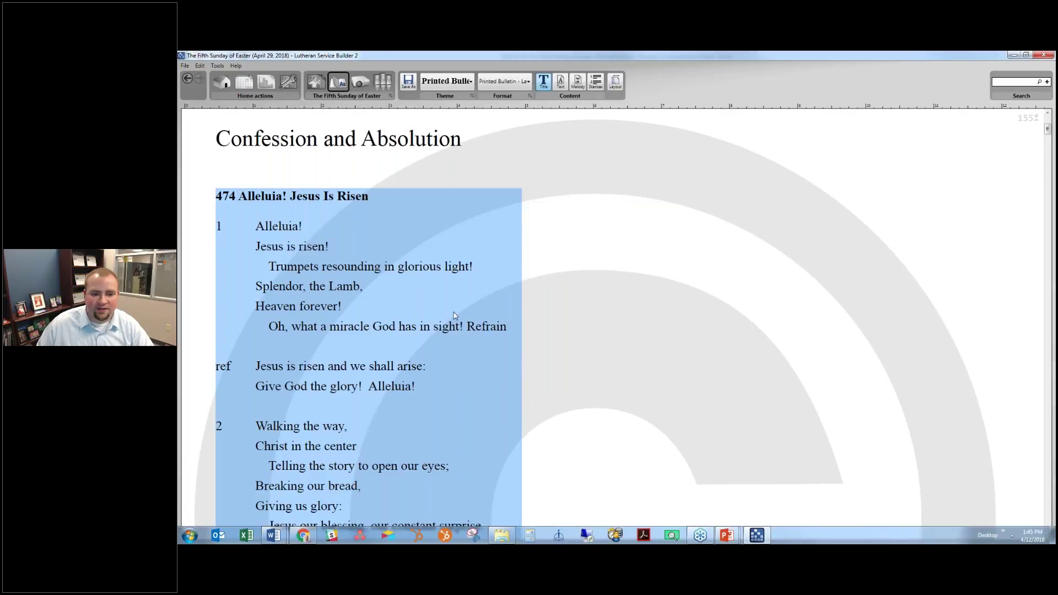
# Re-save the bulletin as Word, replacing the existing Large Print file
pyautogui.scroll(-1, 554, 230)
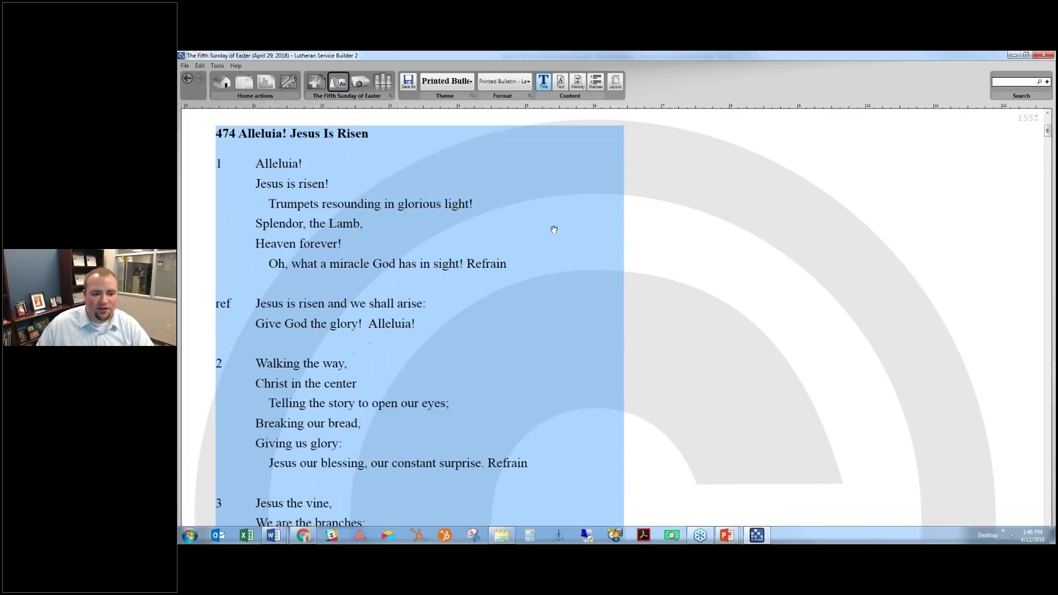
pyautogui.scroll(-10, 554, 230)
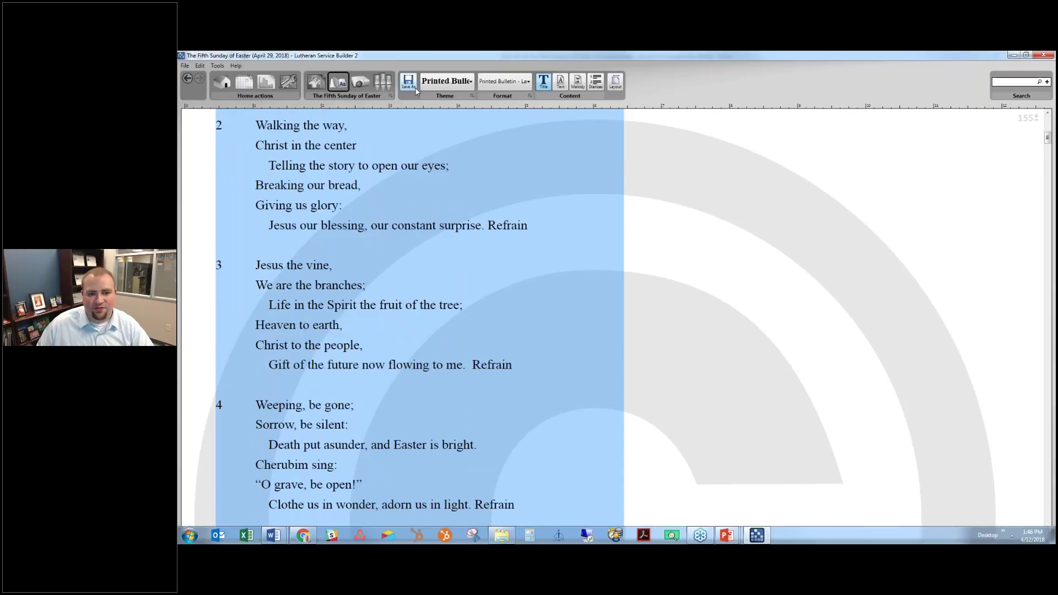
pyautogui.hotkey('ctrl', 'shift', 's')
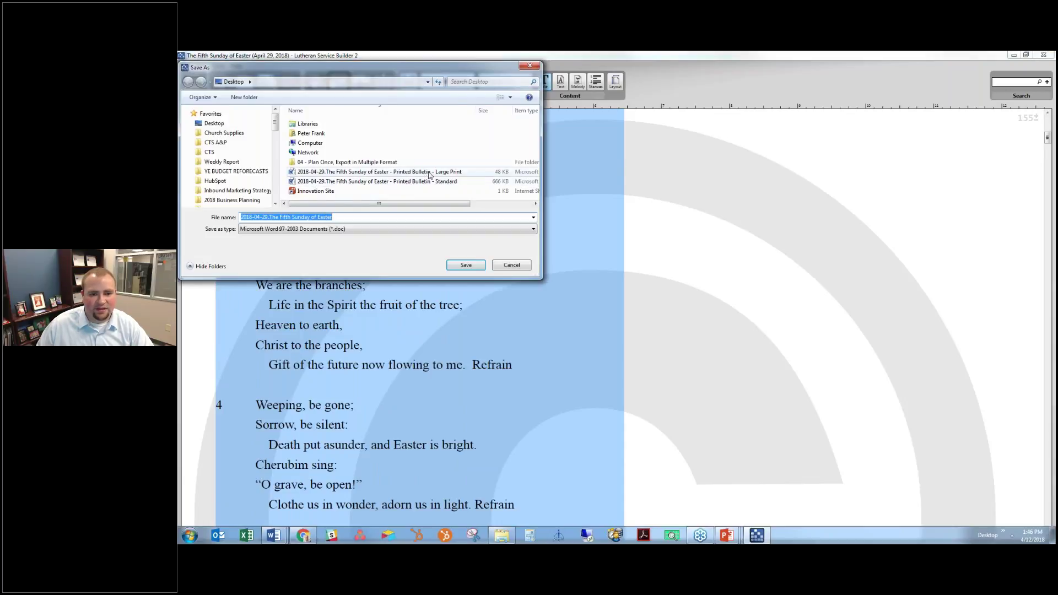
pyautogui.press('Return')
pyautogui.click(676, 303)
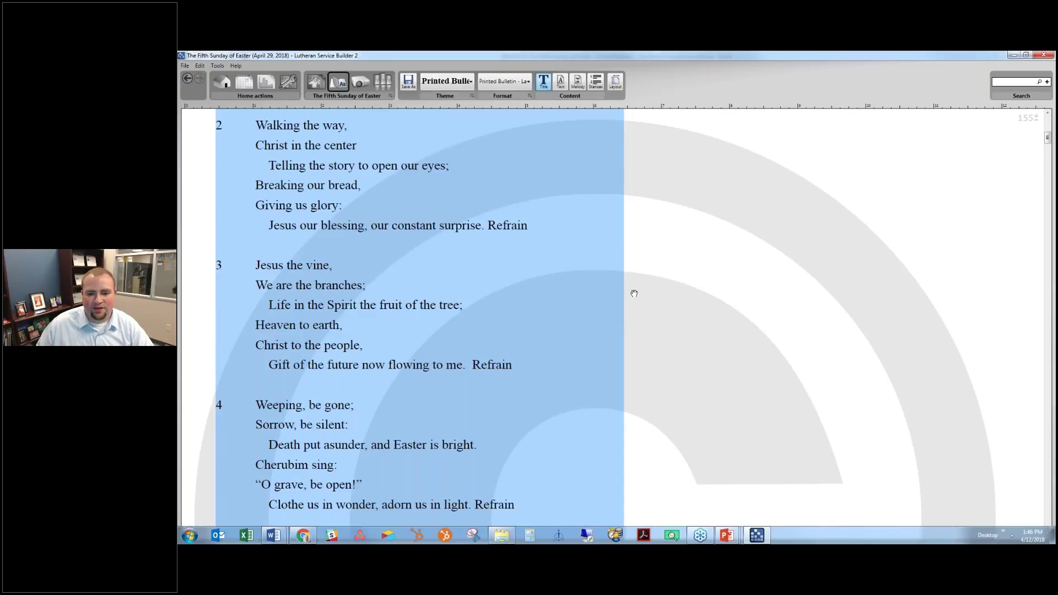
# Reopen the re-saved Large Print bulletin from the desktop files list
pyautogui.click(1012, 535)
pyautogui.click(1003, 533)
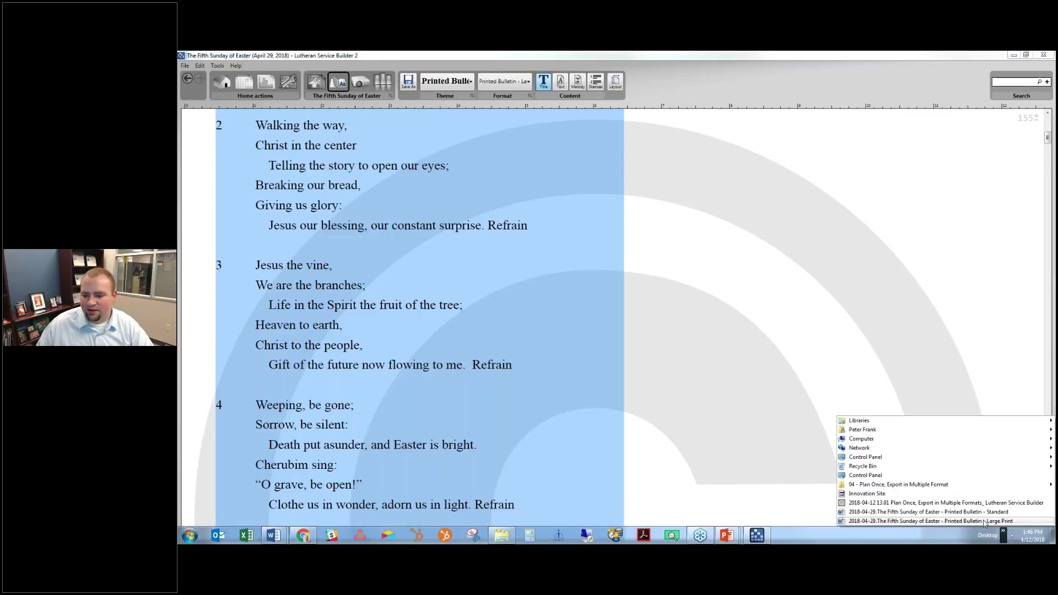
pyautogui.click(985, 521)
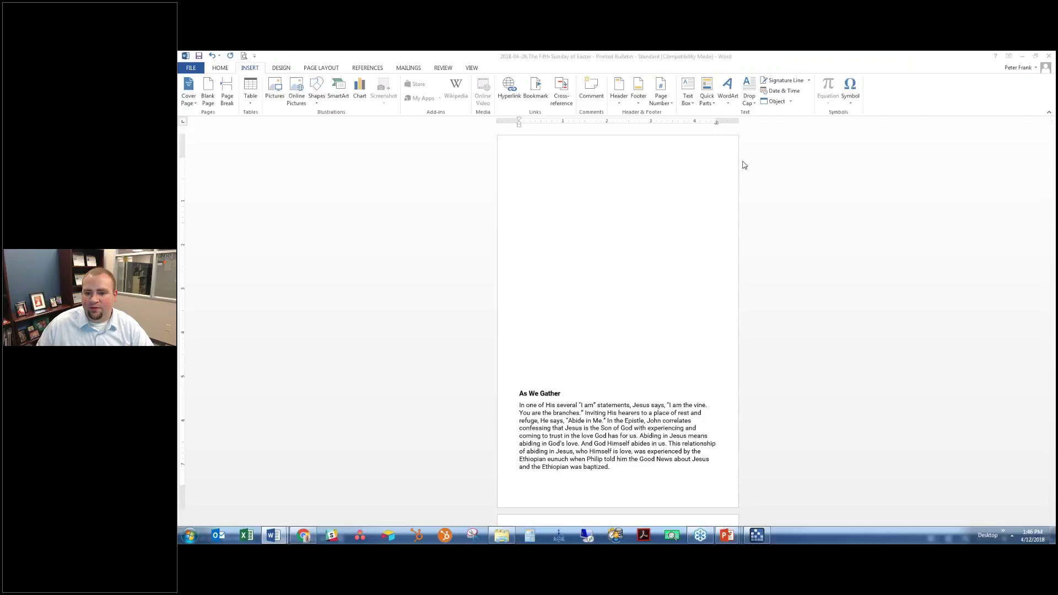
# Maximize the Large Print bulletin, page through its legal-size pages, then minimize it
pyautogui.doubleClick(816, 128)
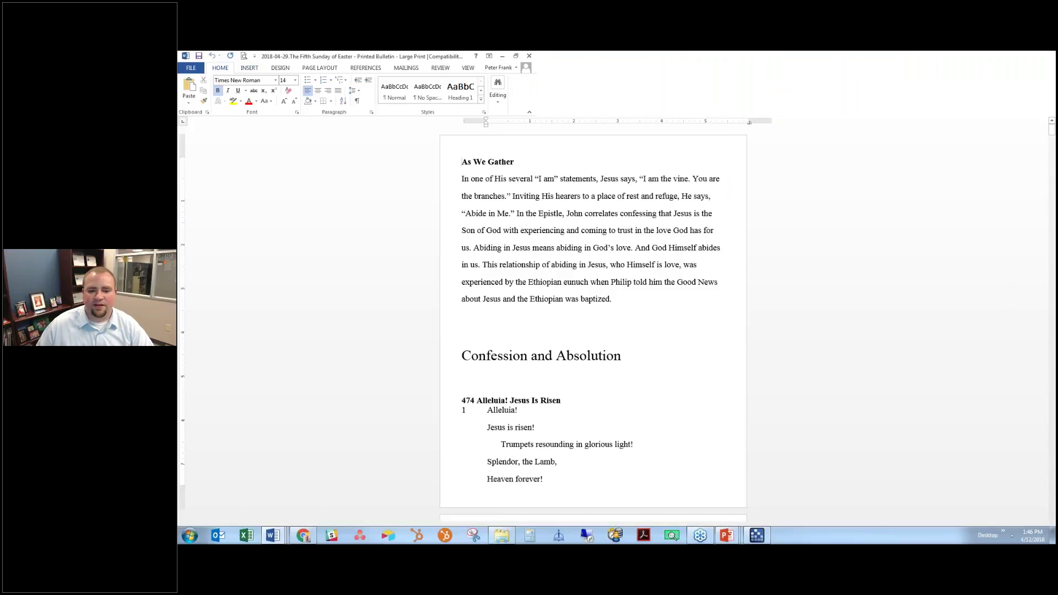
pyautogui.scroll(-7, 668, 209)
pyautogui.scroll(-10, 668, 209)
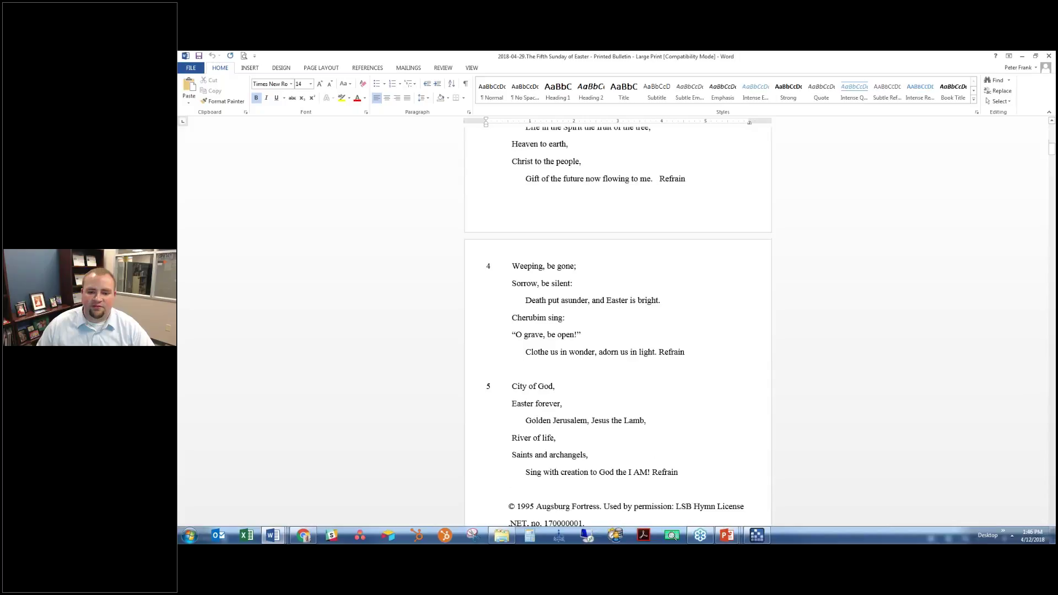
pyautogui.scroll(-15, 618, 325)
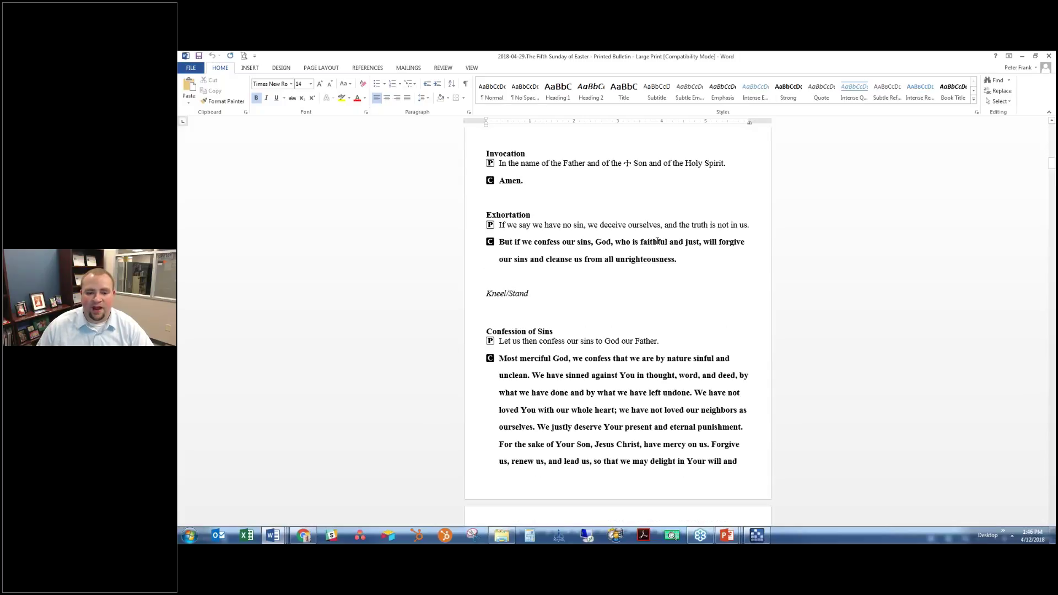
pyautogui.scroll(-5, 677, 331)
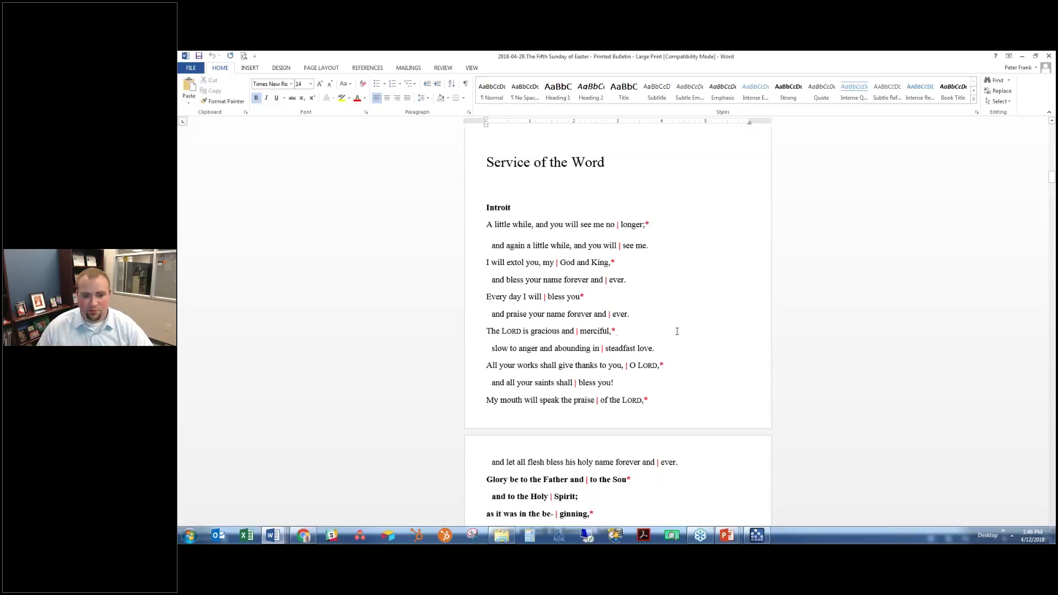
pyautogui.scroll(-15, 677, 331)
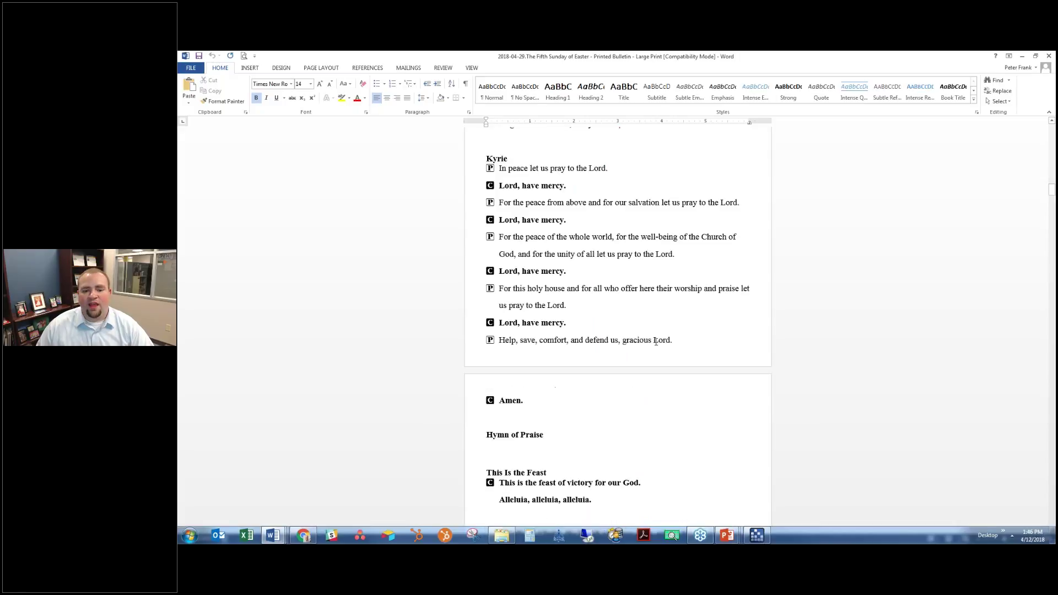
pyautogui.scroll(-12, 657, 336)
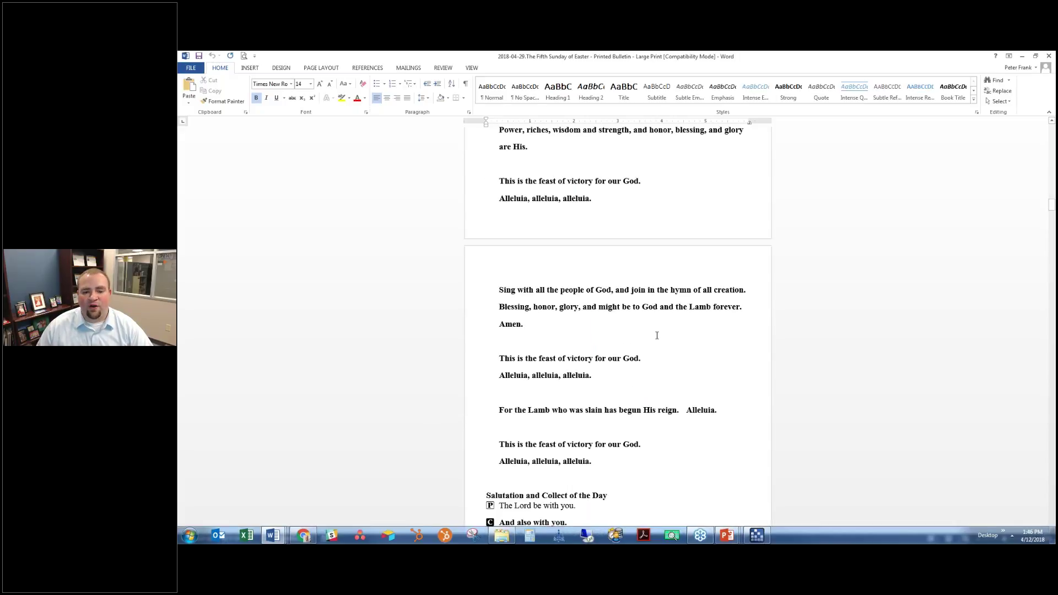
pyautogui.scroll(-15, 657, 335)
pyautogui.scroll(-20, 654, 336)
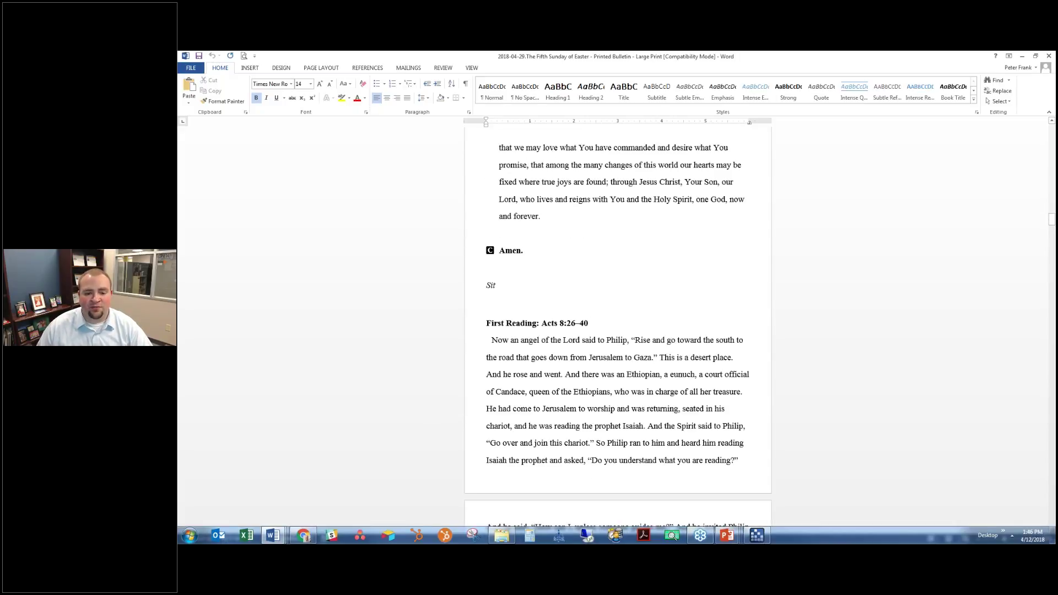
pyautogui.scroll(-10, 641, 327)
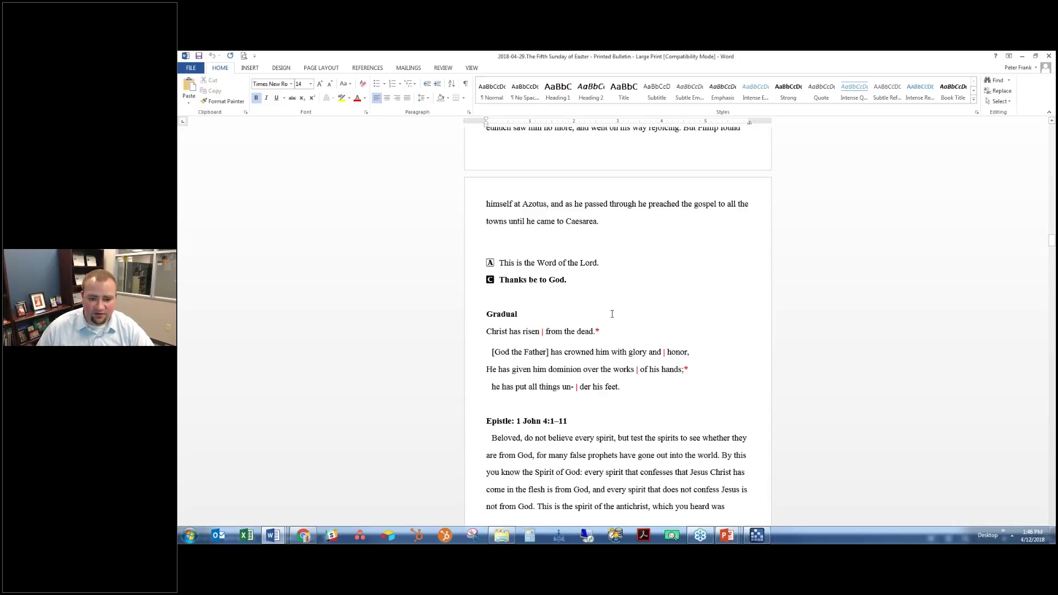
pyautogui.scroll(-9, 612, 313)
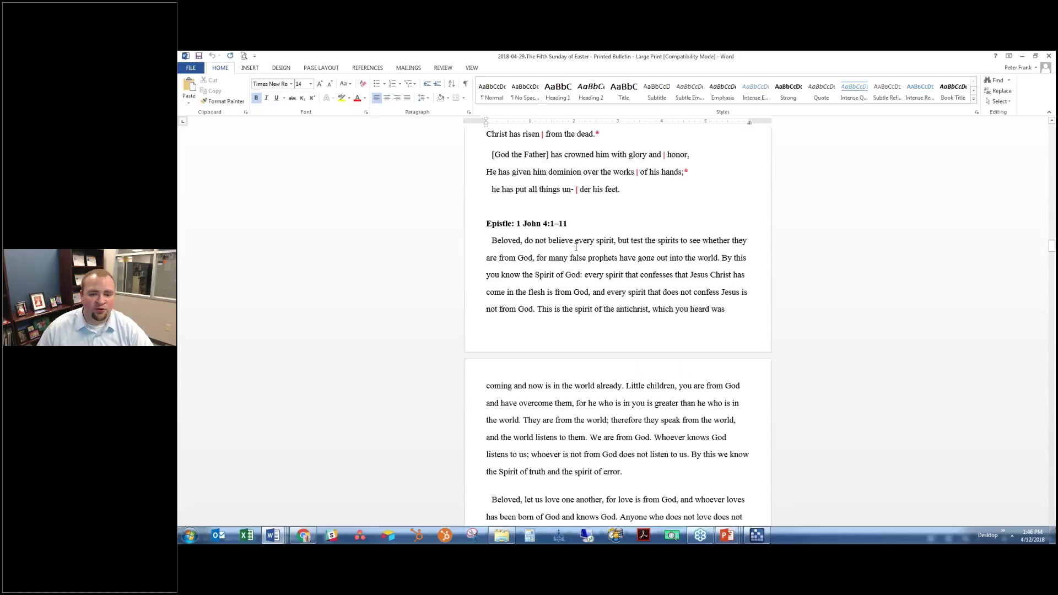
pyautogui.scroll(-14, 576, 247)
pyautogui.scroll(-1, 750, 234)
pyautogui.click(531, 301)
pyautogui.click(530, 278)
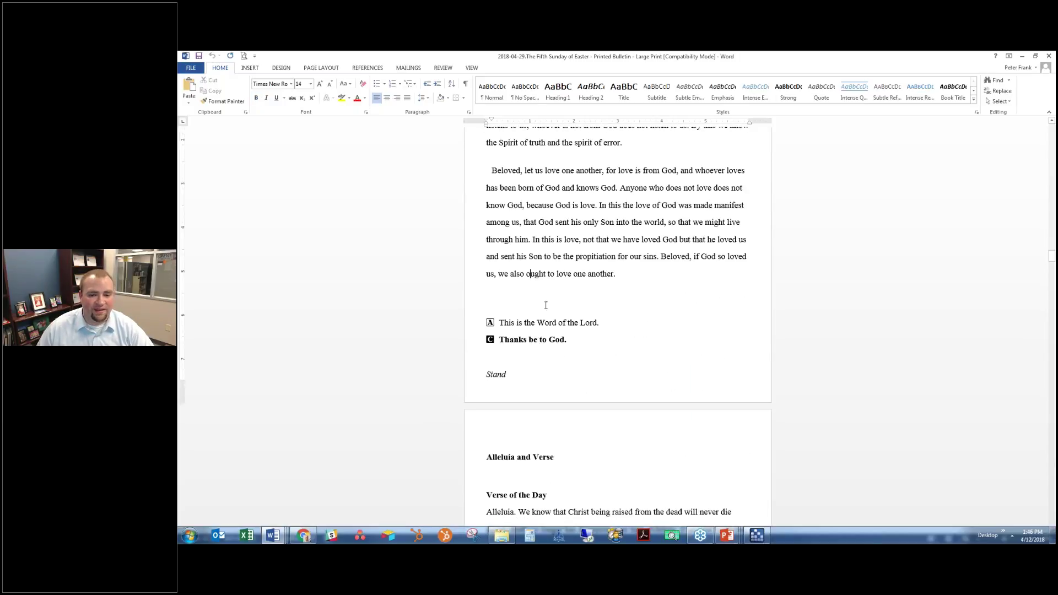
pyautogui.scroll(9, 546, 305)
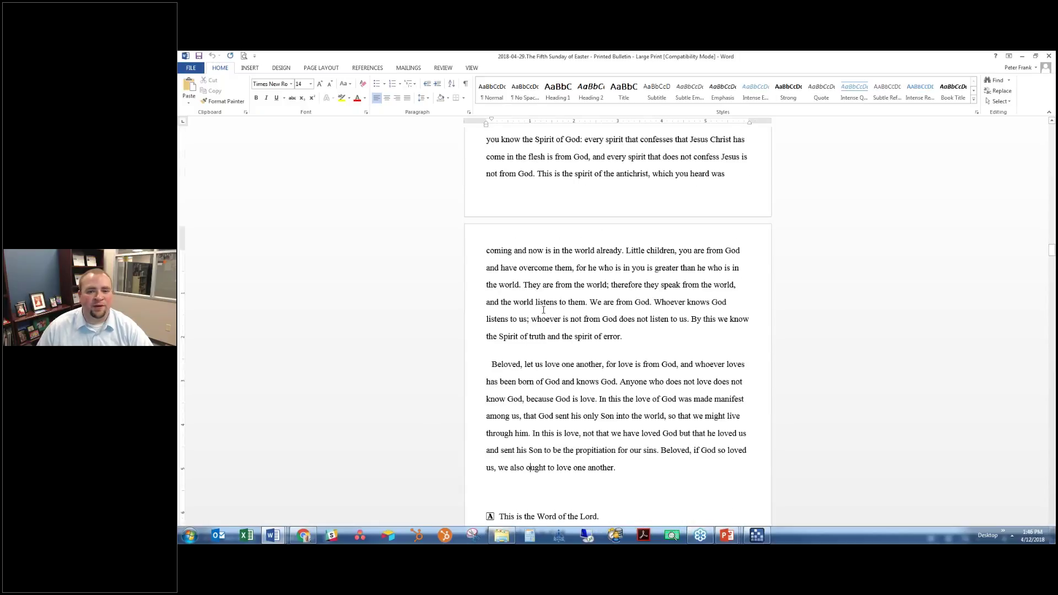
pyautogui.scroll(3, 544, 310)
pyautogui.scroll(-16, 540, 293)
pyautogui.scroll(2, 537, 276)
pyautogui.scroll(-16, 534, 258)
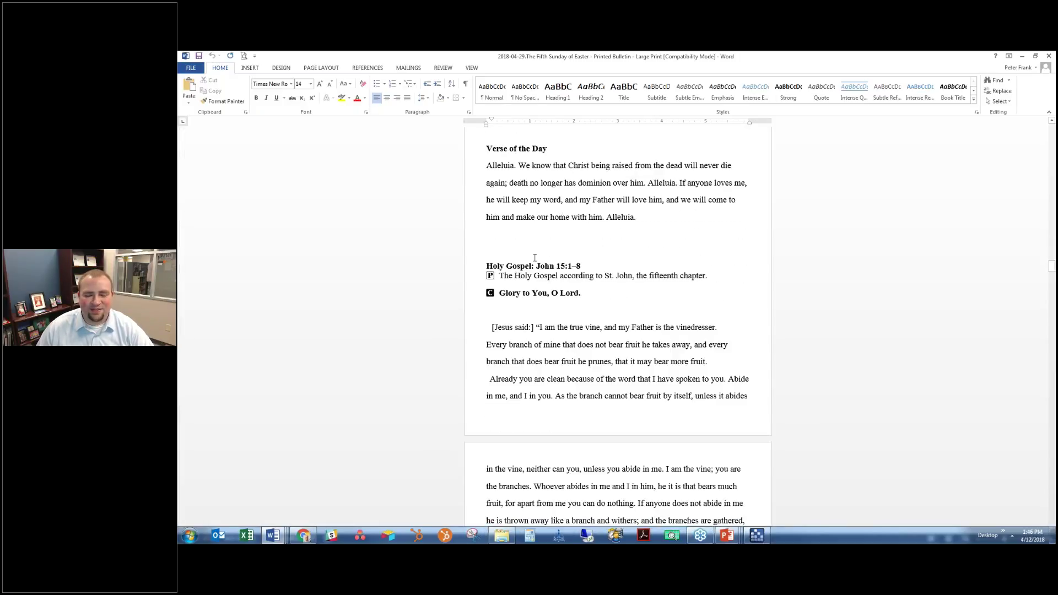
pyautogui.scroll(-1, 536, 255)
pyautogui.scroll(-20, 537, 255)
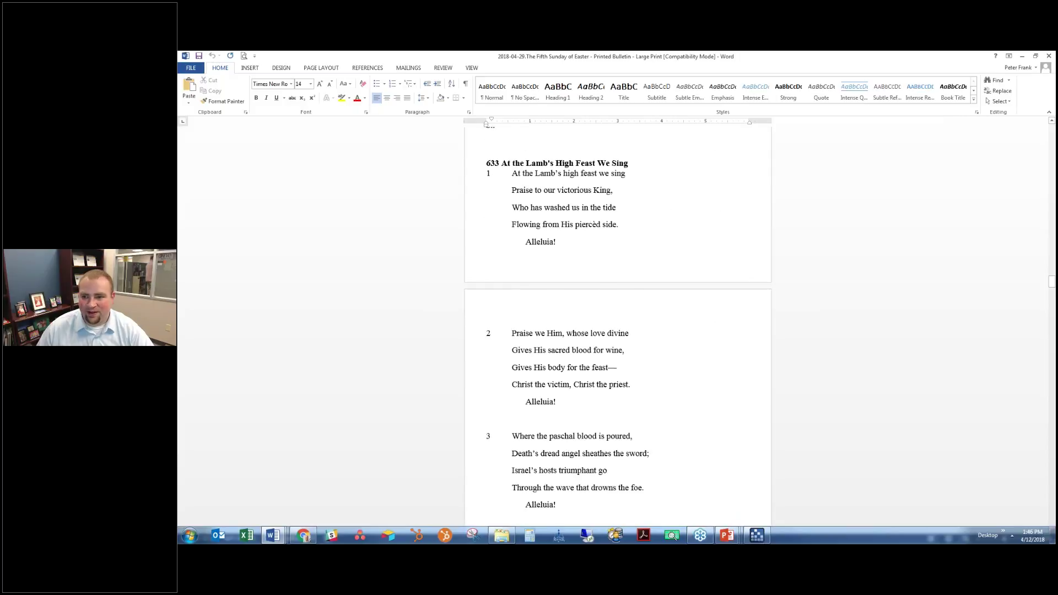
pyautogui.click(1020, 56)
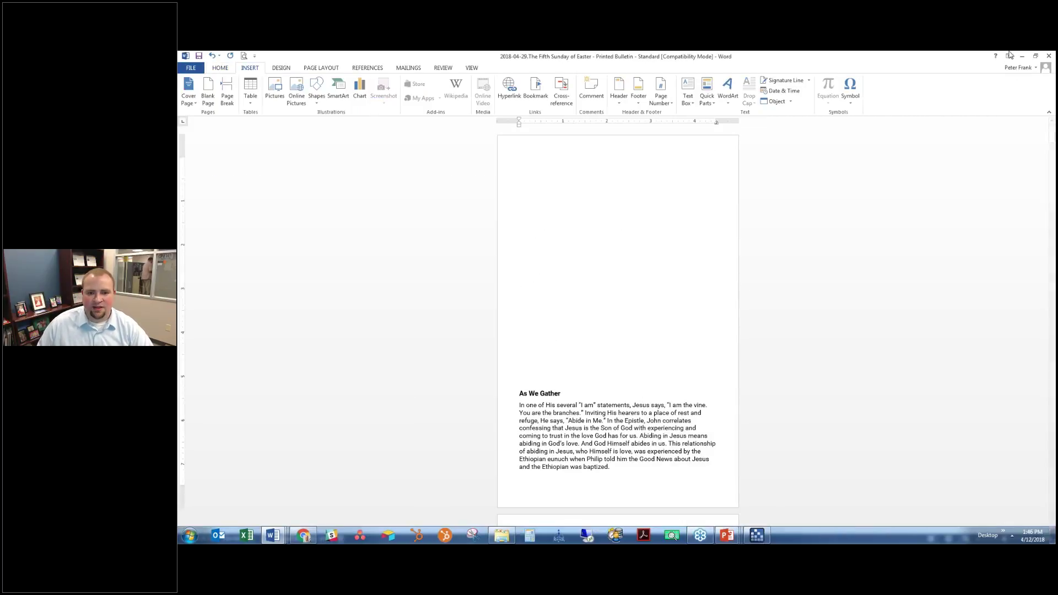
# Minimize the Standard bulletin Word window and open the service formats list
pyautogui.click(1022, 55)
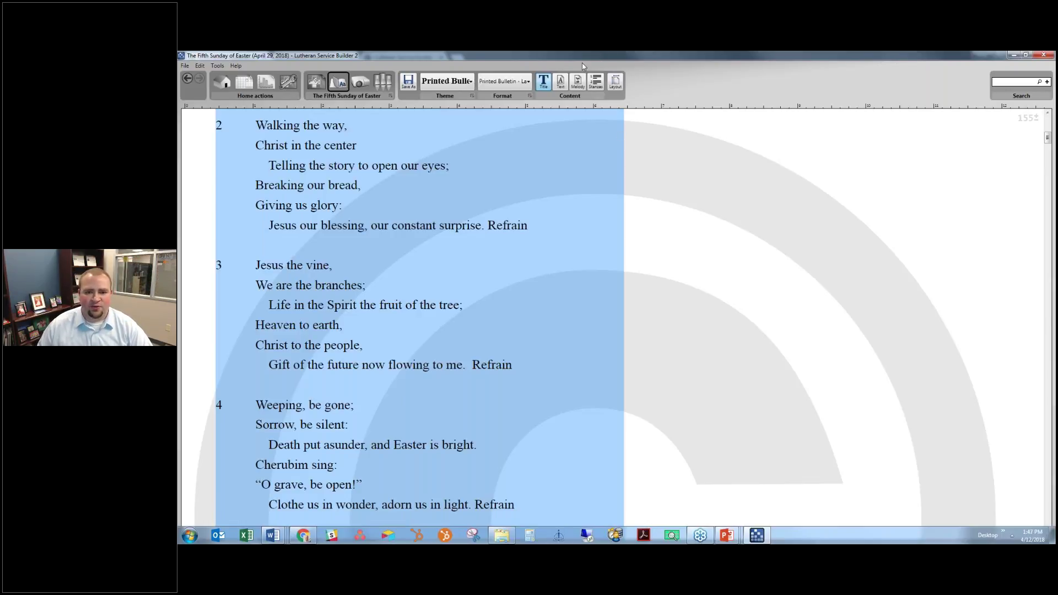
pyautogui.click(512, 82)
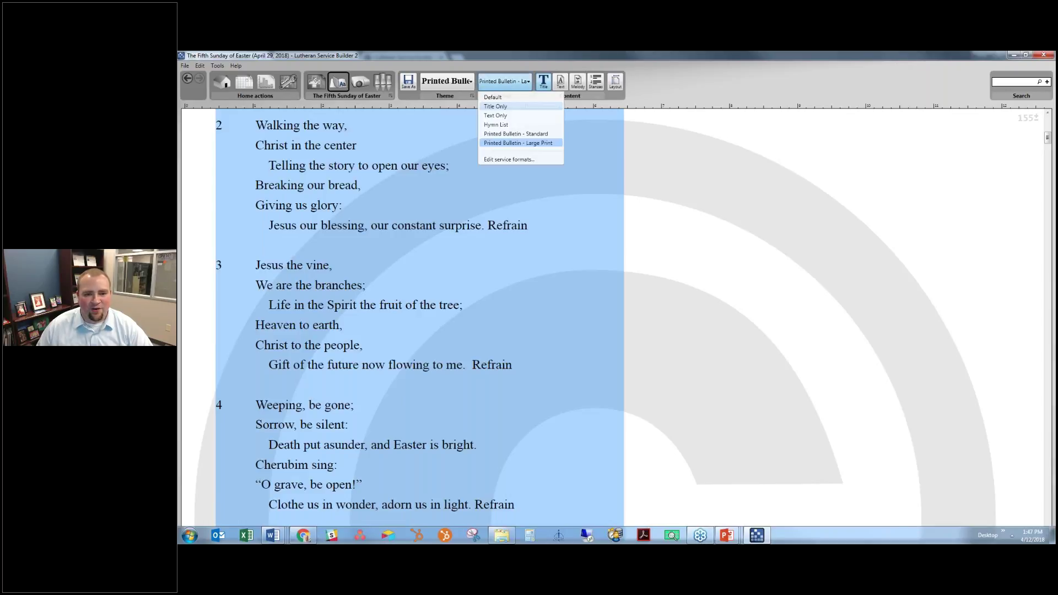
# Create a new service format named 'Printed Insert - Hymnal Users'
pyautogui.click(506, 160)
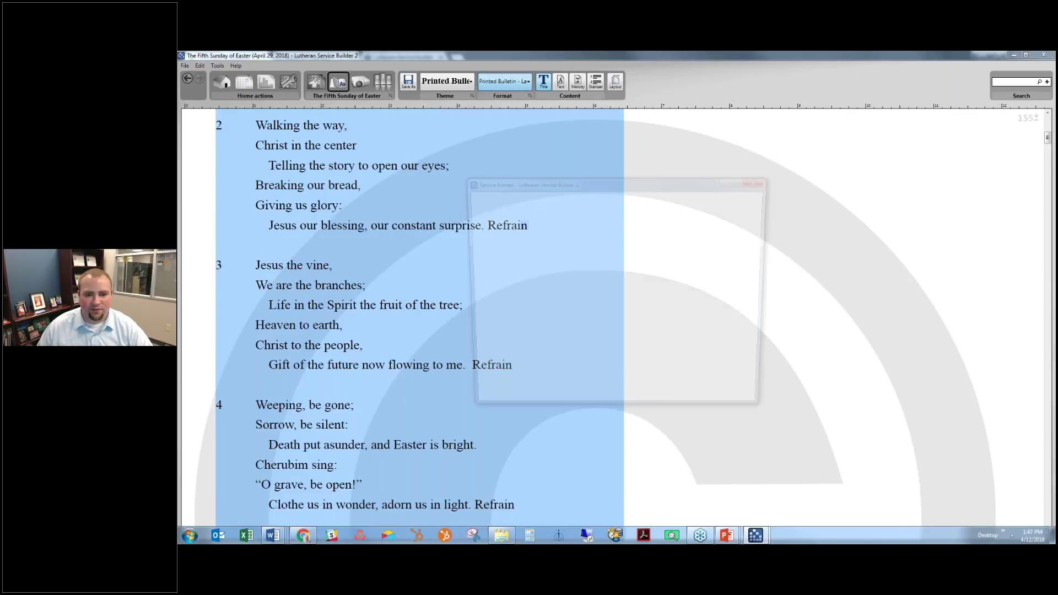
pyautogui.click(630, 205)
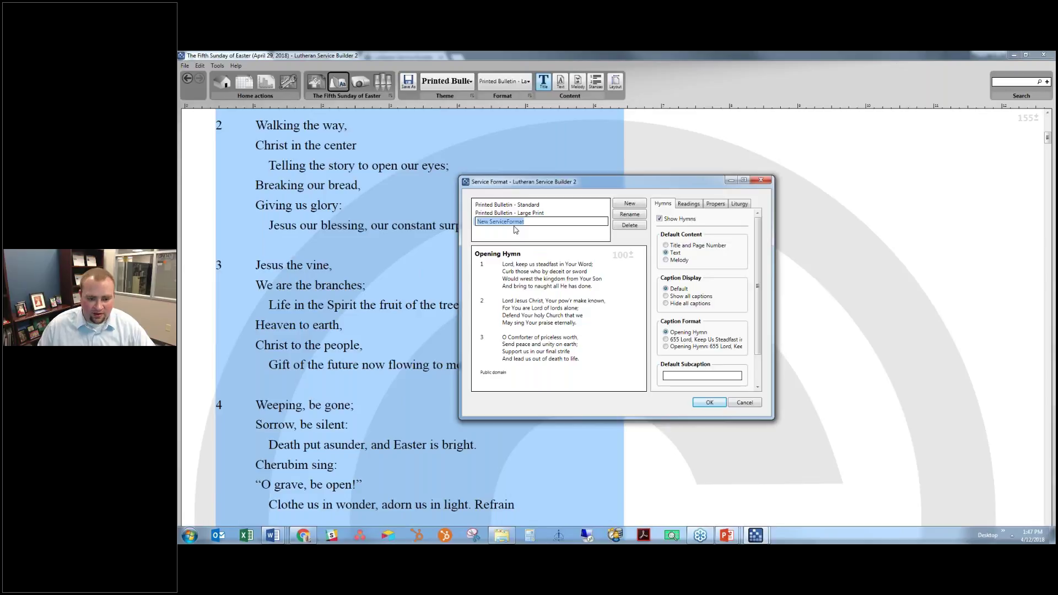
pyautogui.write('P')
pyautogui.write('Pri')
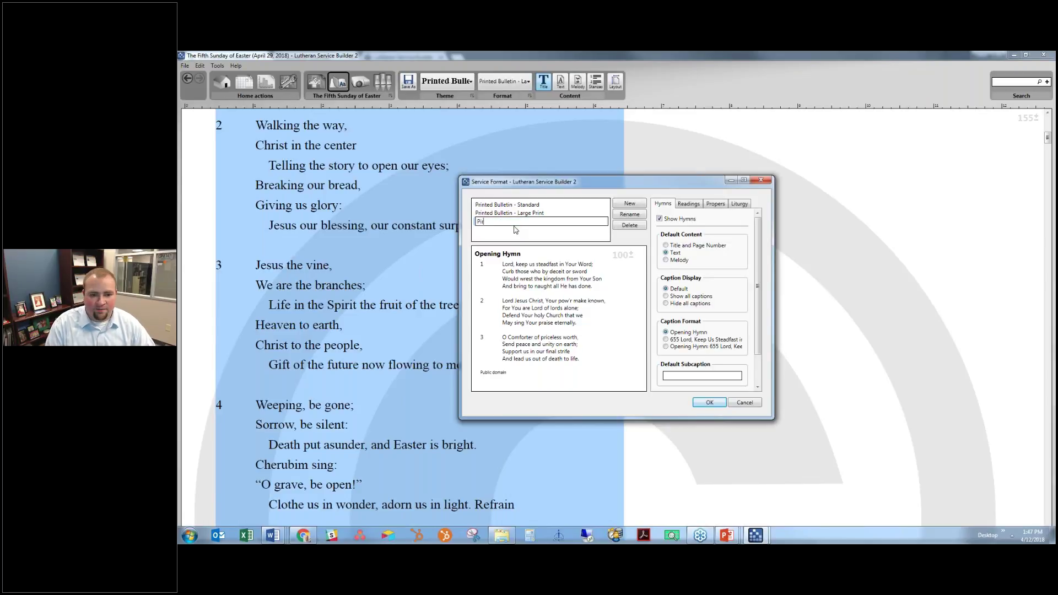
pyautogui.write('nted Ins')
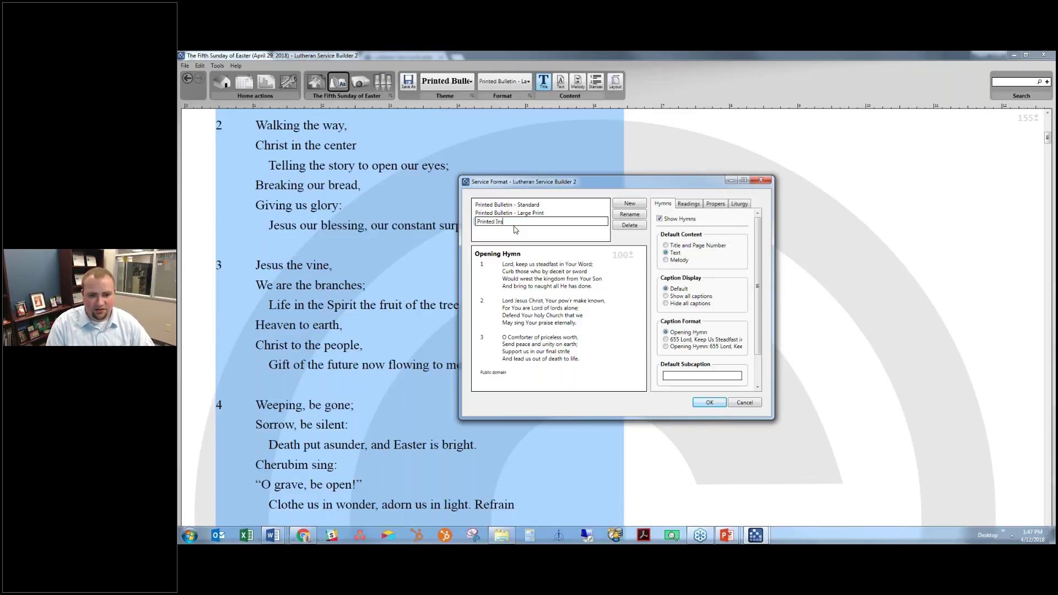
pyautogui.write('ert - Hymnal Users')
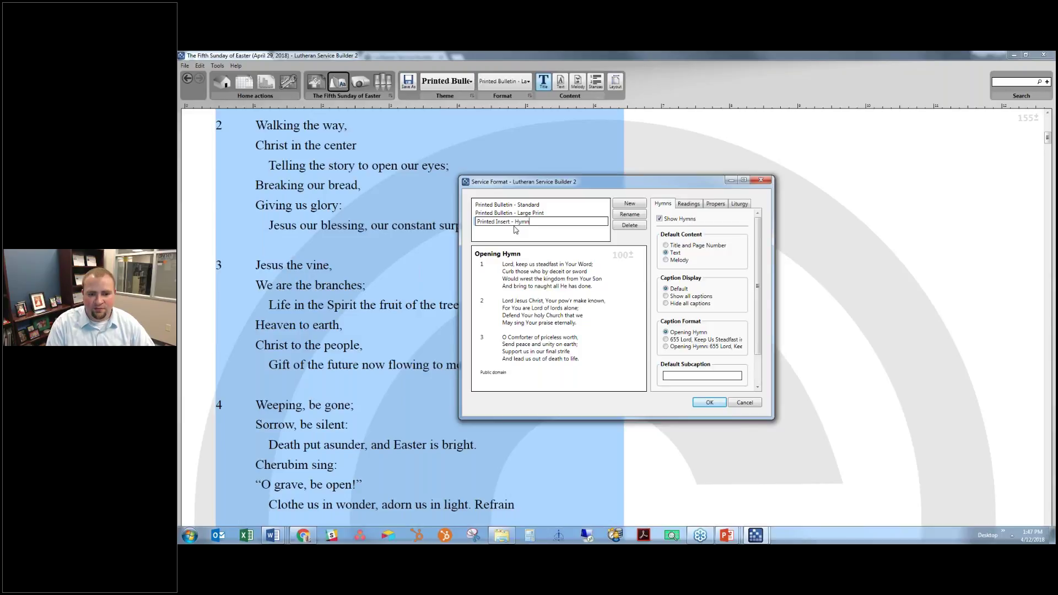
pyautogui.press('Return')
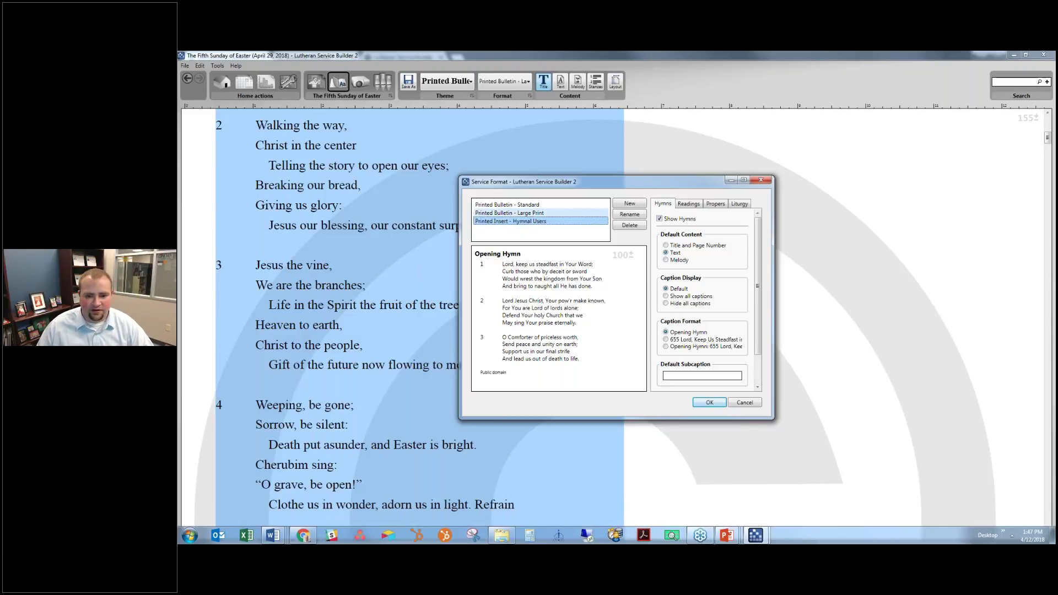
# Show hymns as title and page number with a #pg# subcaption
pyautogui.click(694, 248)
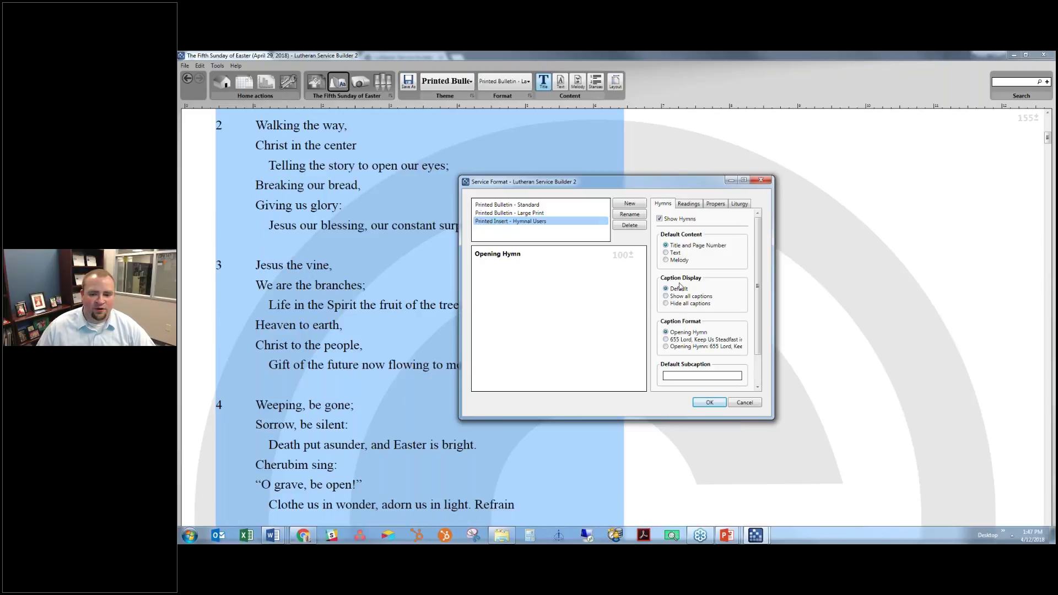
pyautogui.click(687, 375)
pyautogui.write('#')
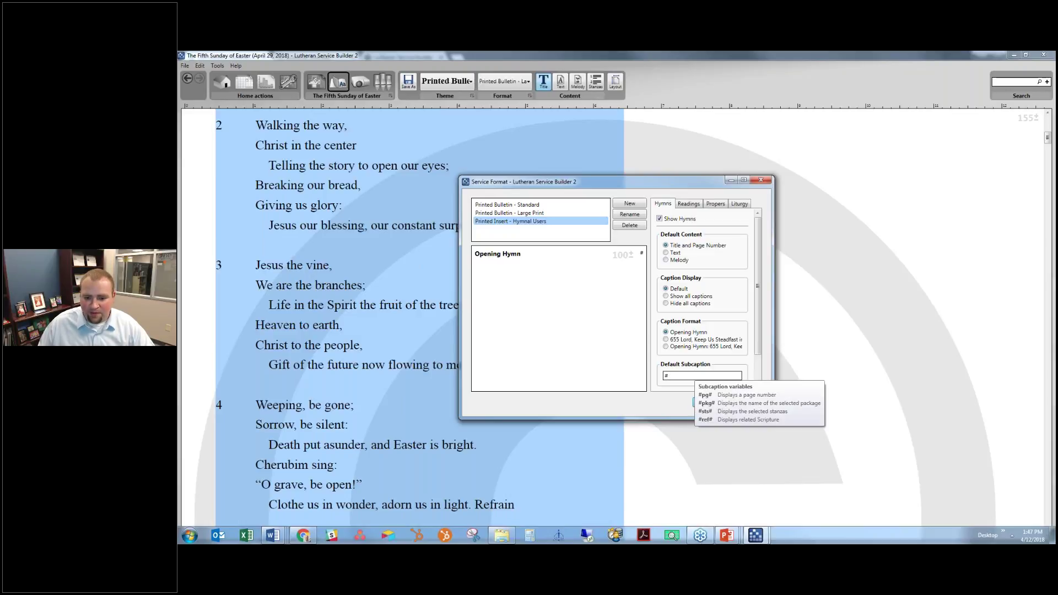
pyautogui.write('pg#')
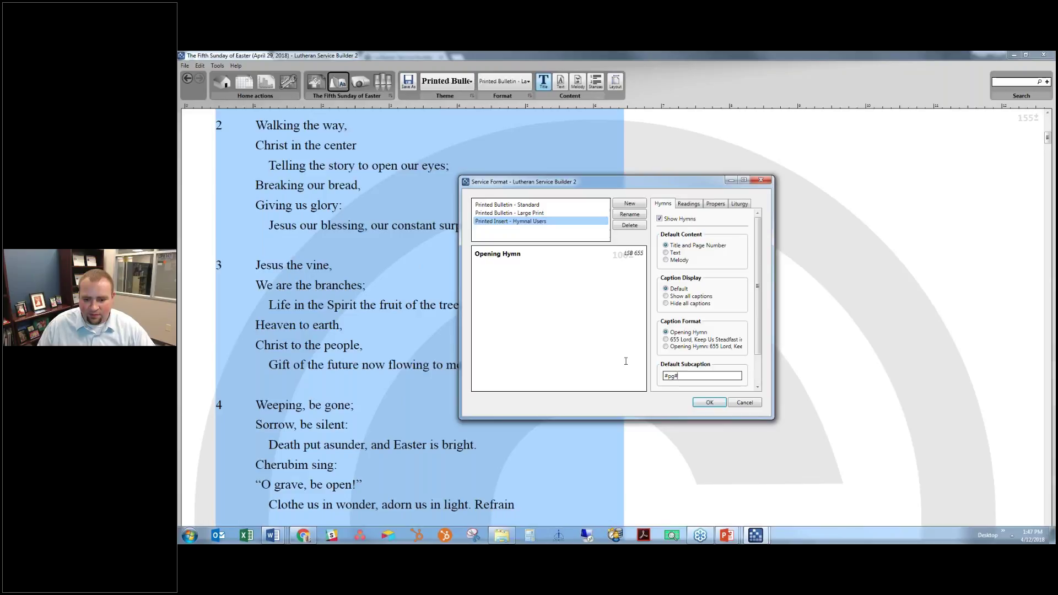
pyautogui.hotkey('ctrl', 'a')
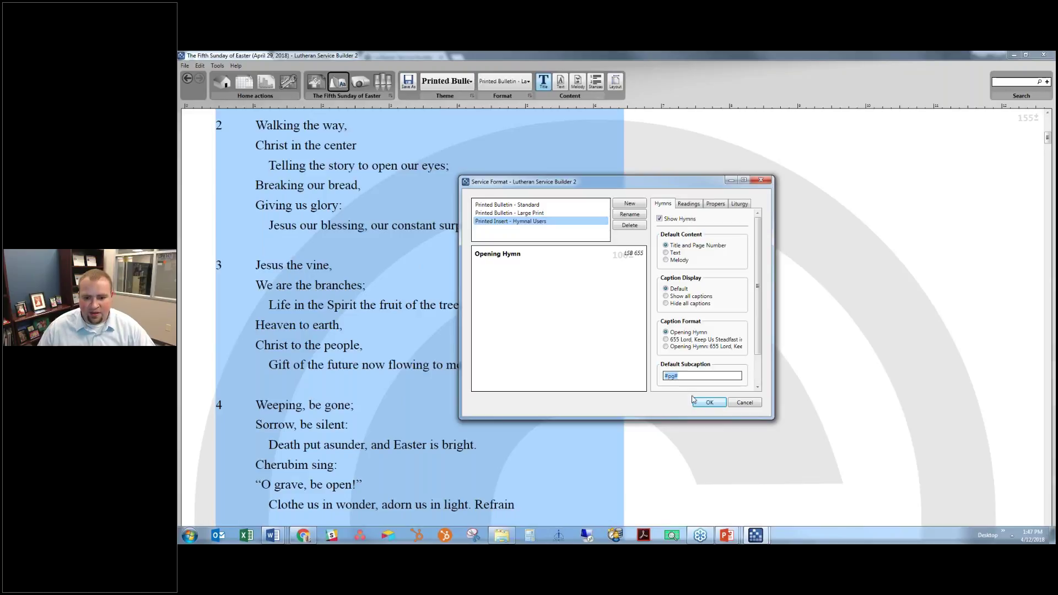
pyautogui.click(676, 347)
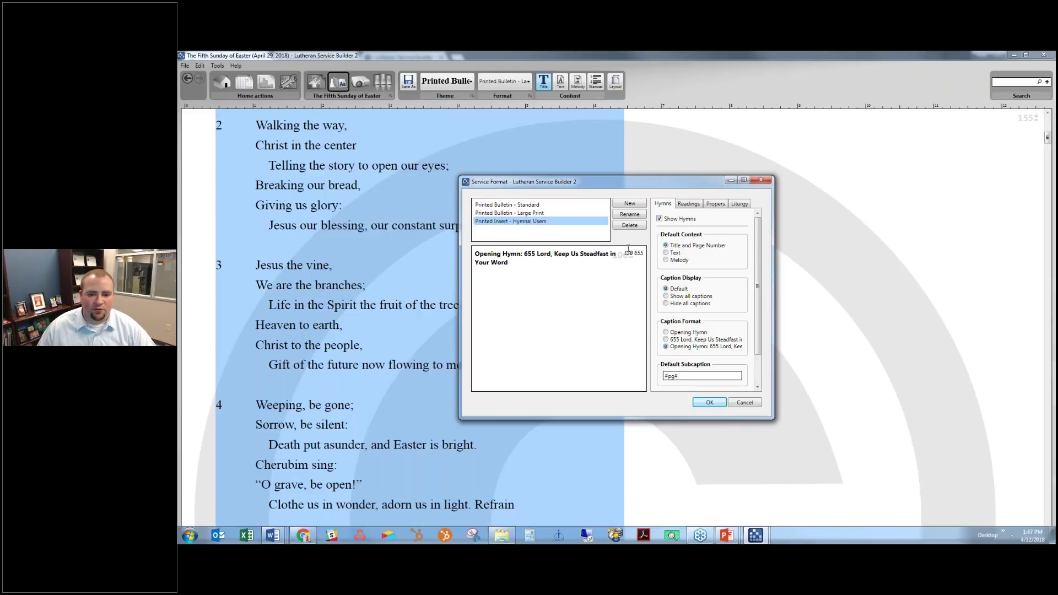
# Give readings a #ref# subcaption for their Scripture references
pyautogui.click(688, 203)
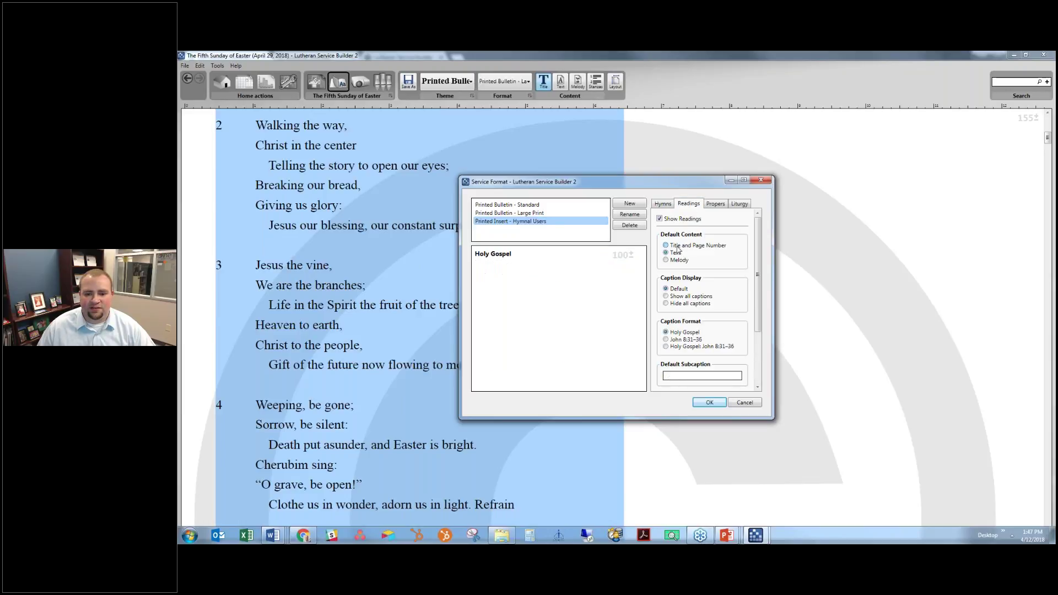
pyautogui.click(673, 377)
pyautogui.write('#pg#')
pyautogui.doubleClick(669, 377)
pyautogui.write('ref#')
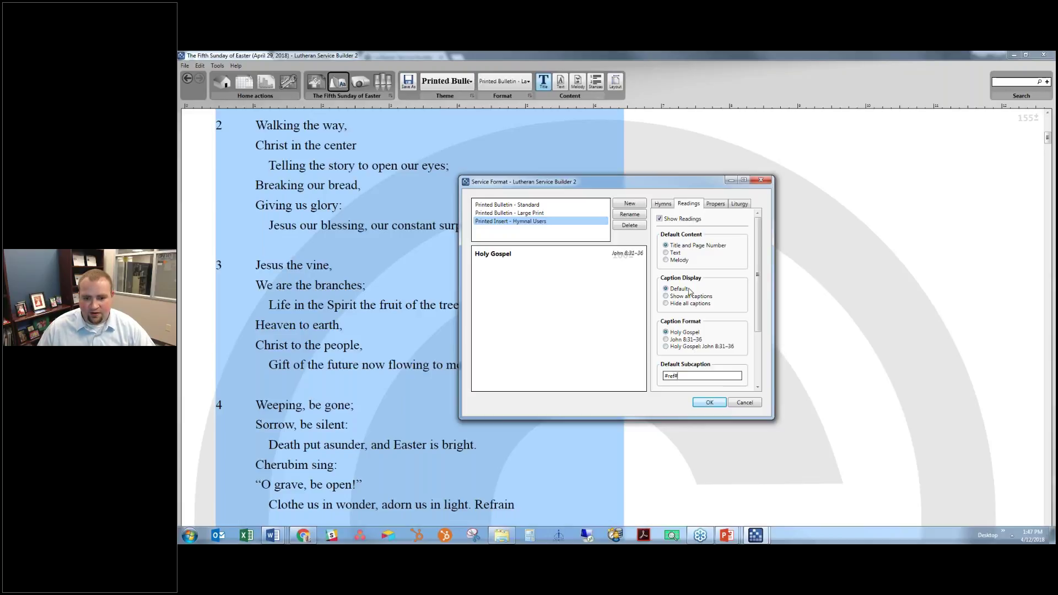
# Give liturgy elements a #pg# subcaption and save and apply the format
pyautogui.click(715, 204)
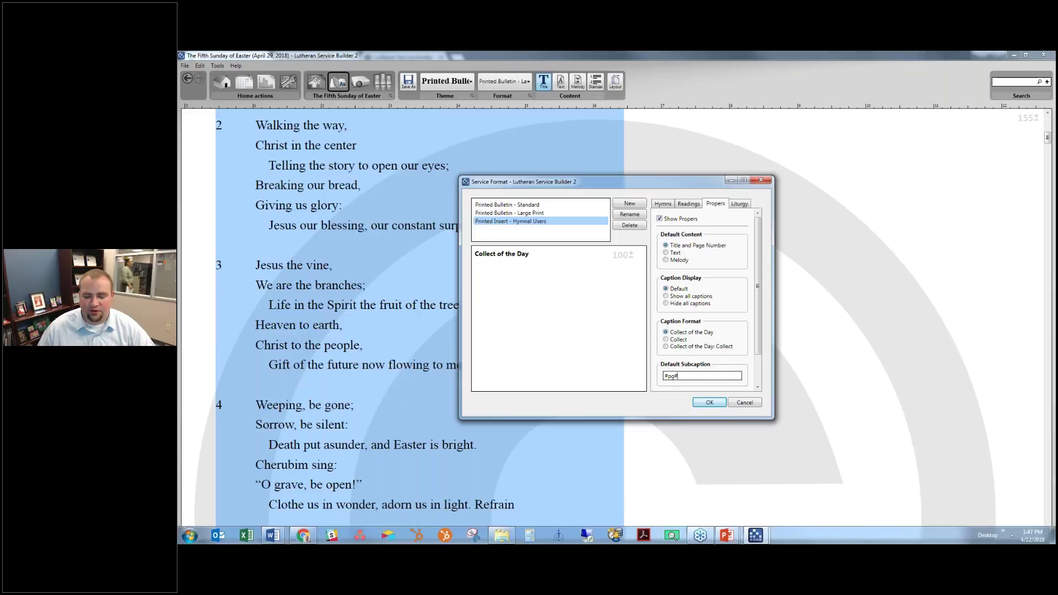
pyautogui.click(744, 206)
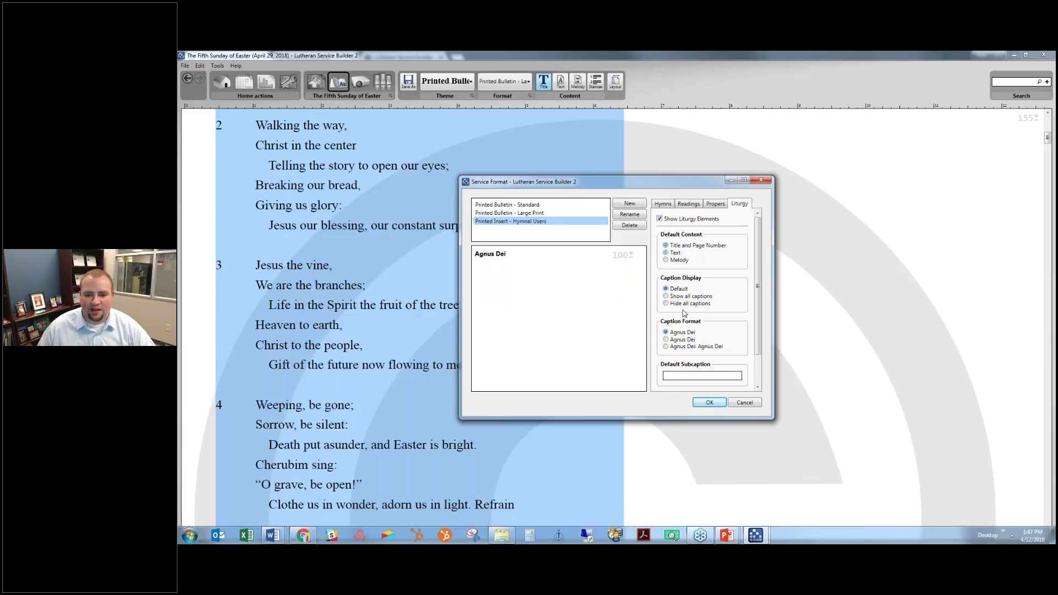
pyautogui.click(679, 376)
pyautogui.write('#pg#')
pyautogui.scroll(-1, 679, 376)
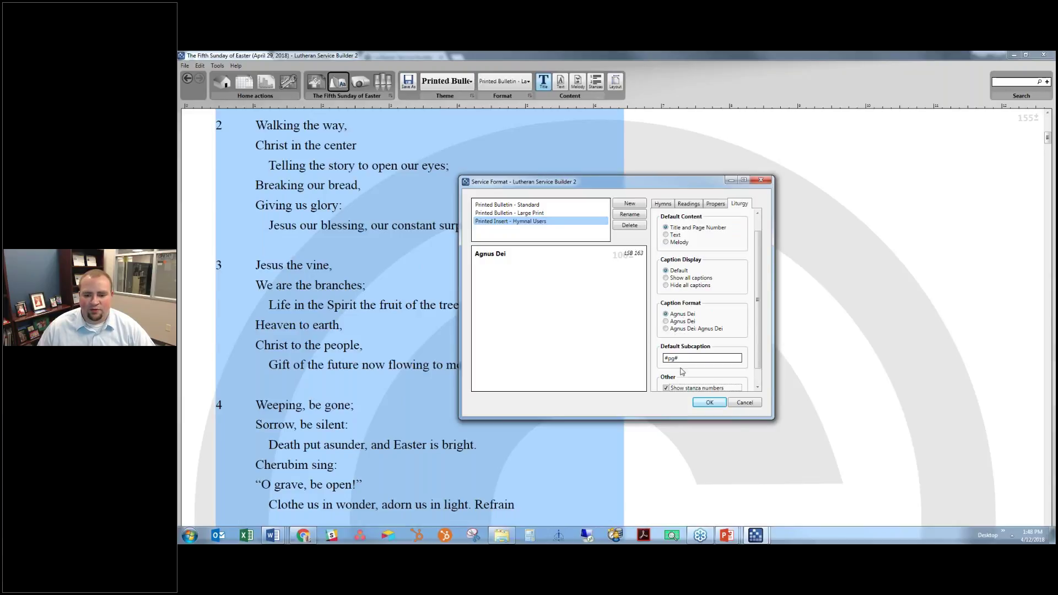
pyautogui.scroll(-1, 703, 342)
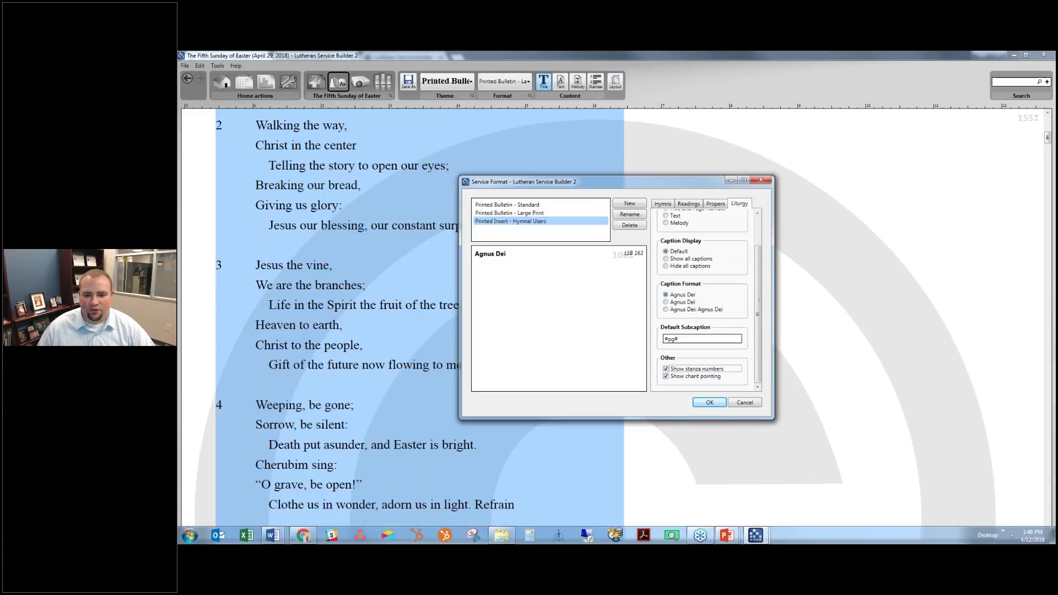
pyautogui.click(709, 403)
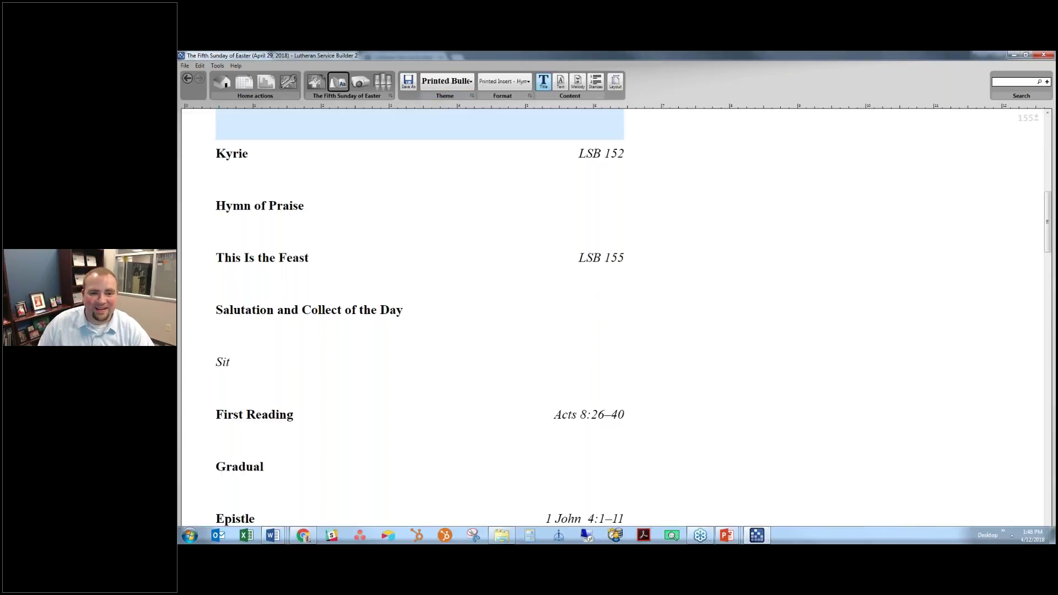
# Apply the Printed Bulletin - Standard theme to the hymnal-user insert
pyautogui.scroll(2, 434, 202)
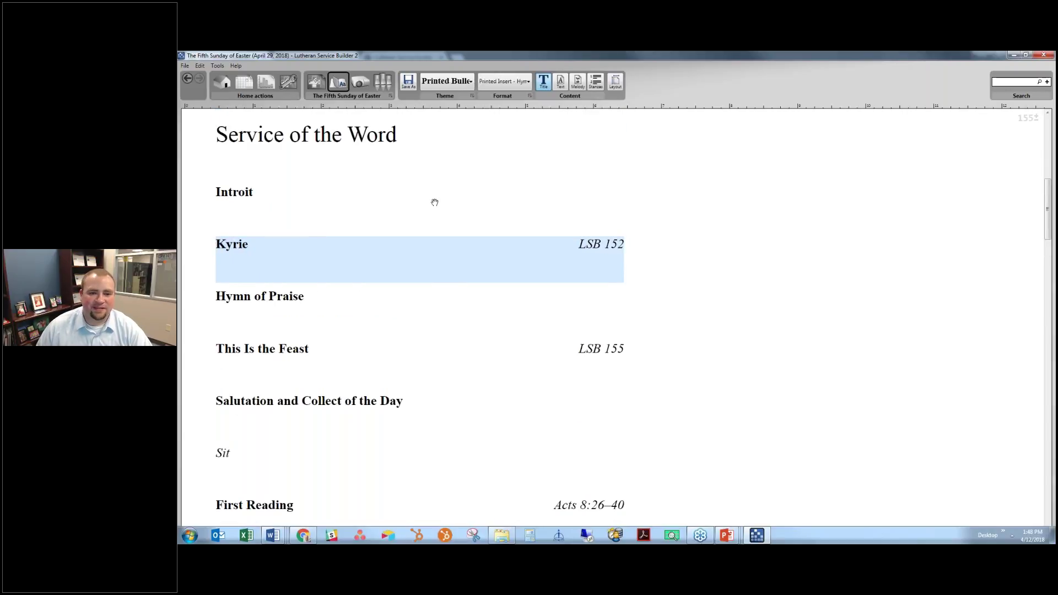
pyautogui.scroll(4, 434, 202)
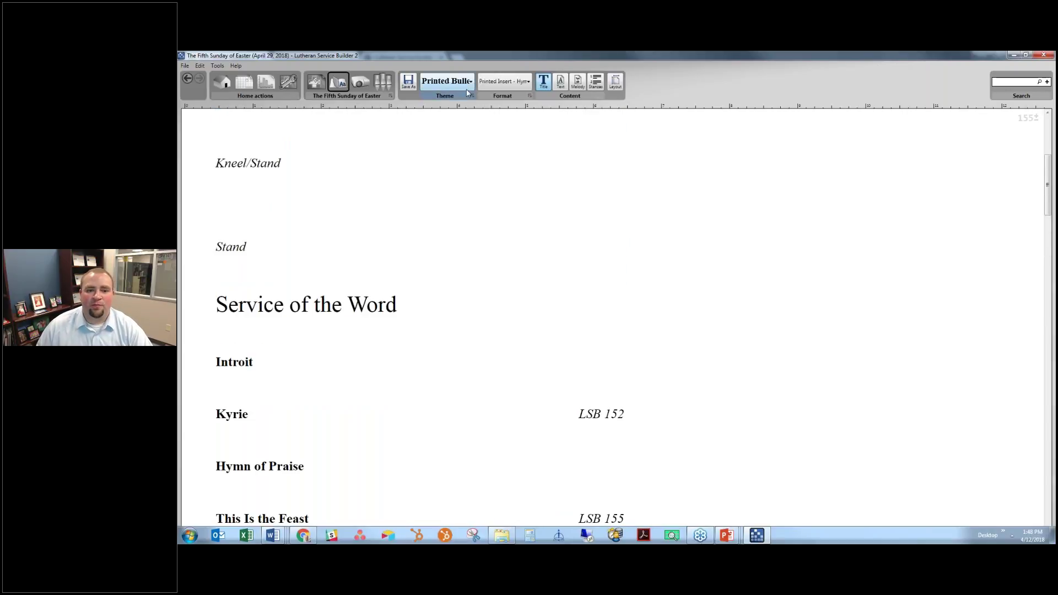
pyautogui.click(463, 83)
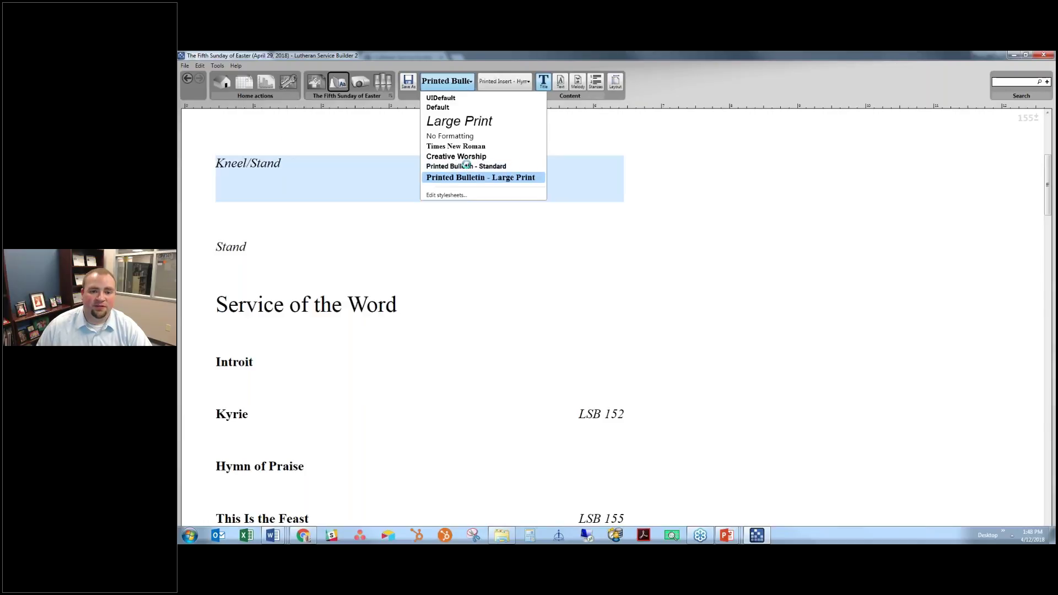
pyautogui.click(408, 182)
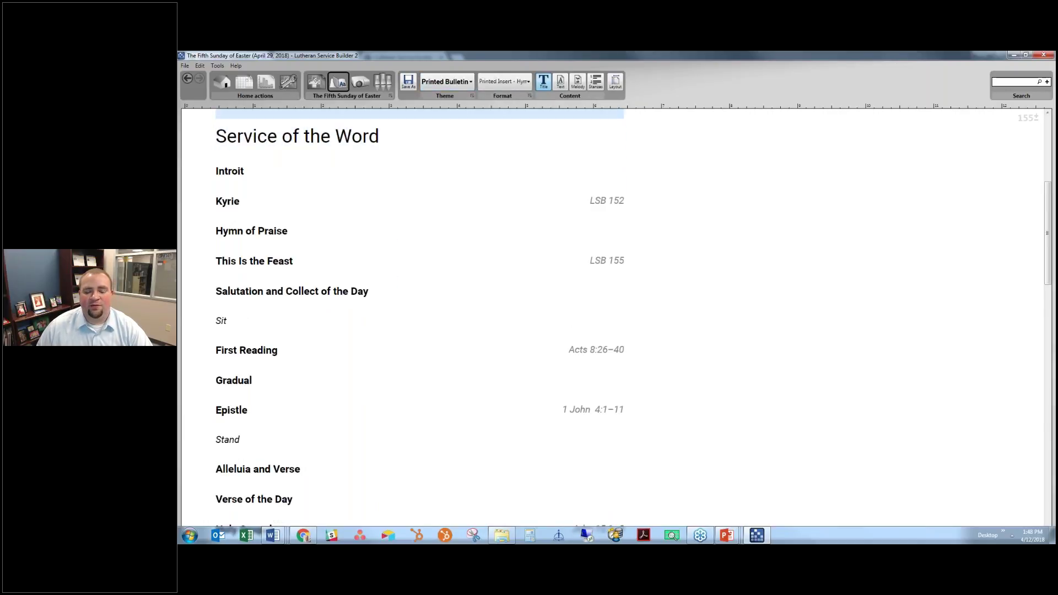
# Review the restyled insert, then bring up the stylesheet editor via Edit stylesheets
pyautogui.scroll(-1, 515, 149)
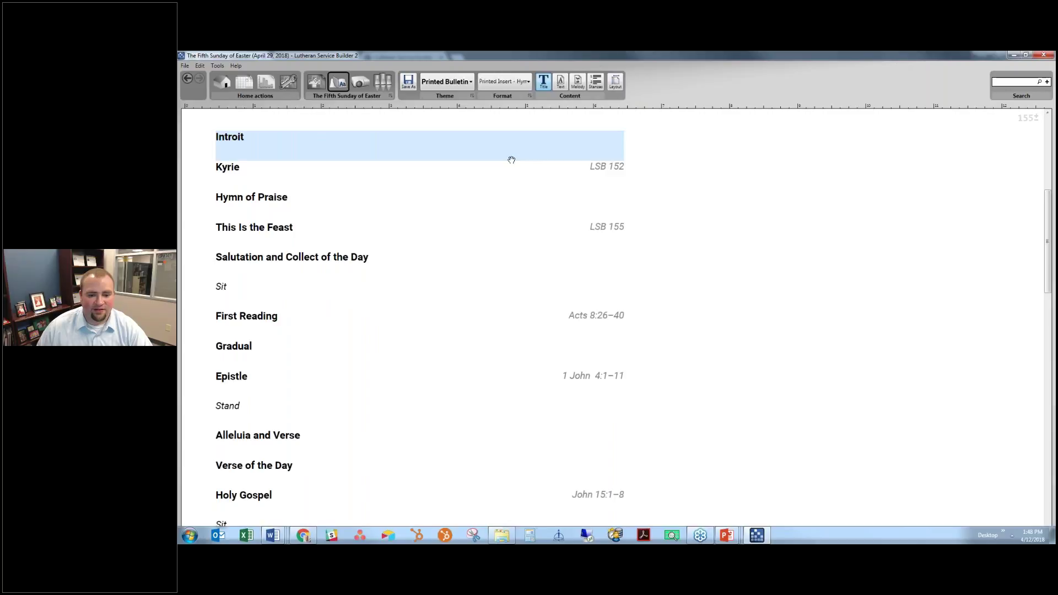
pyautogui.scroll(-3, 511, 160)
pyautogui.scroll(-12, 508, 173)
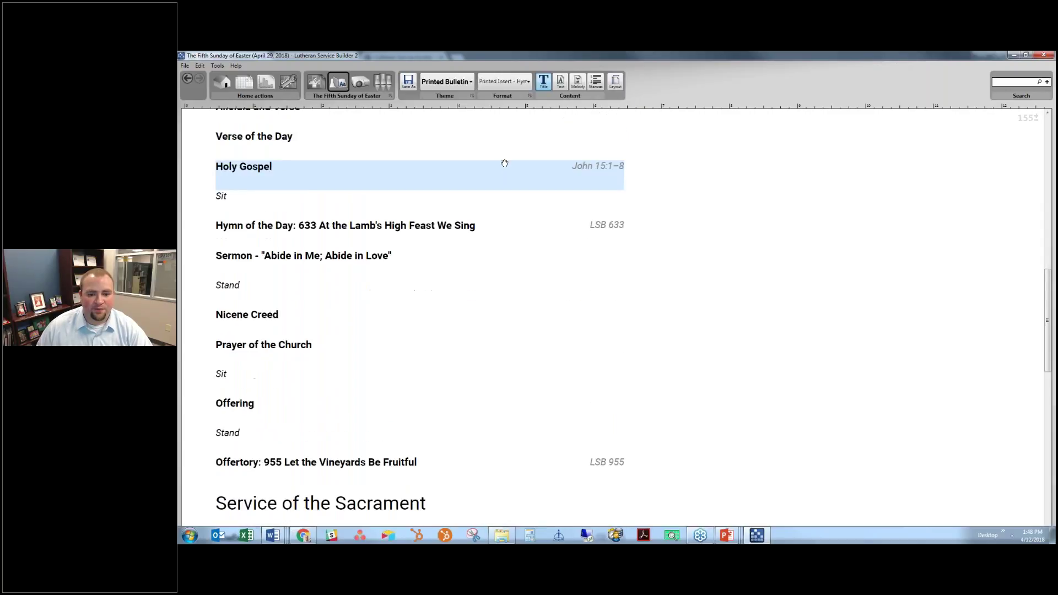
pyautogui.scroll(-5, 503, 165)
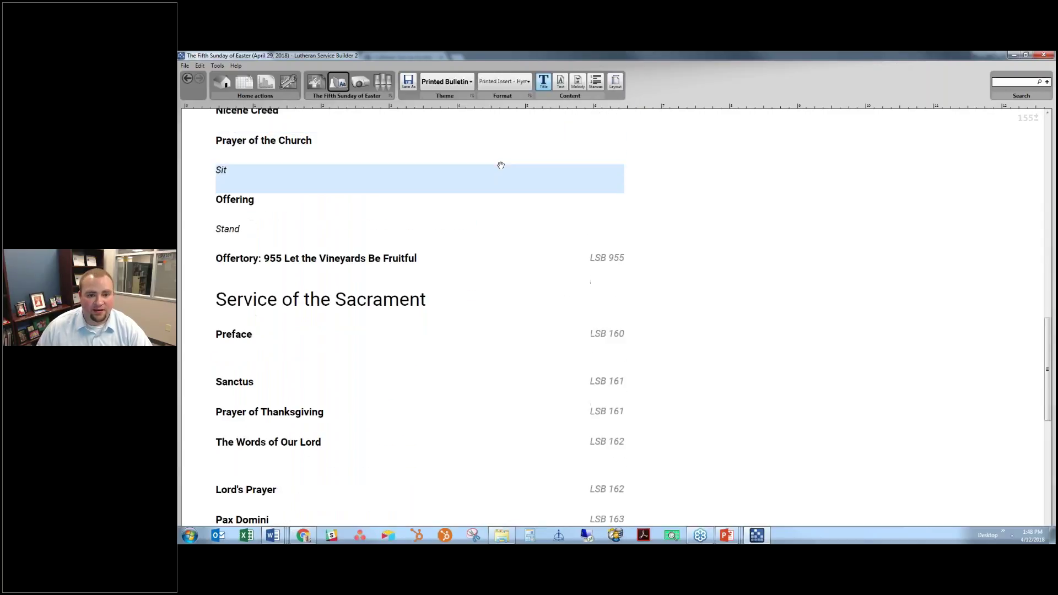
pyautogui.scroll(13, 501, 164)
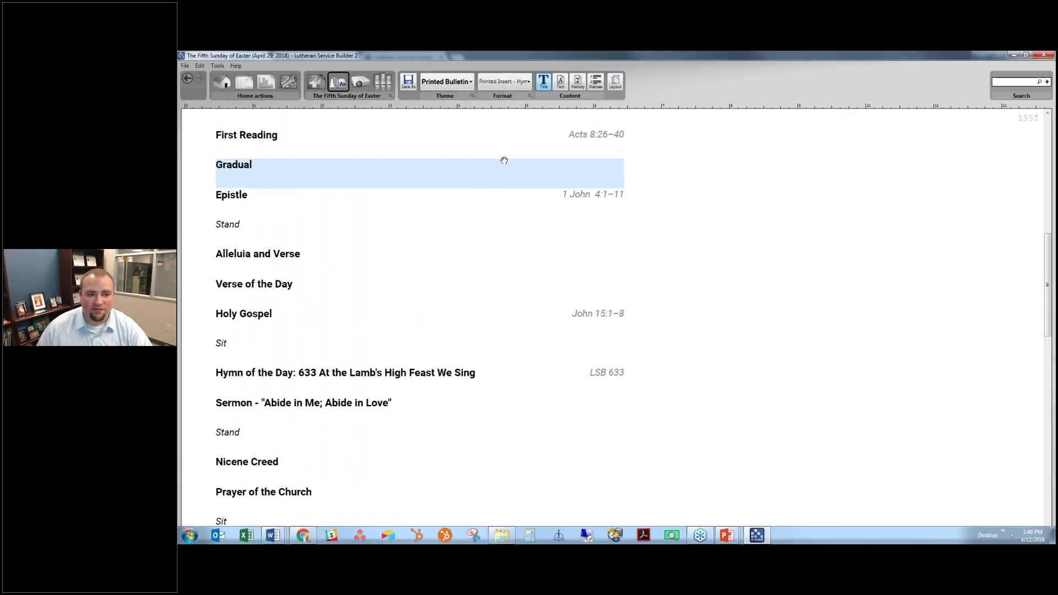
pyautogui.scroll(12, 504, 161)
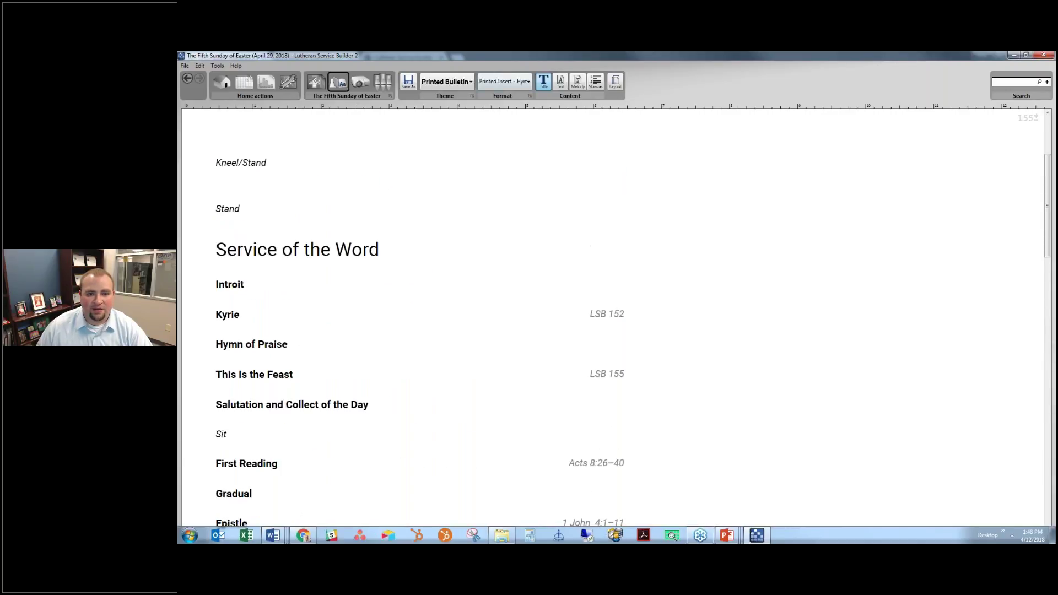
pyautogui.click(499, 82)
pyautogui.click(462, 84)
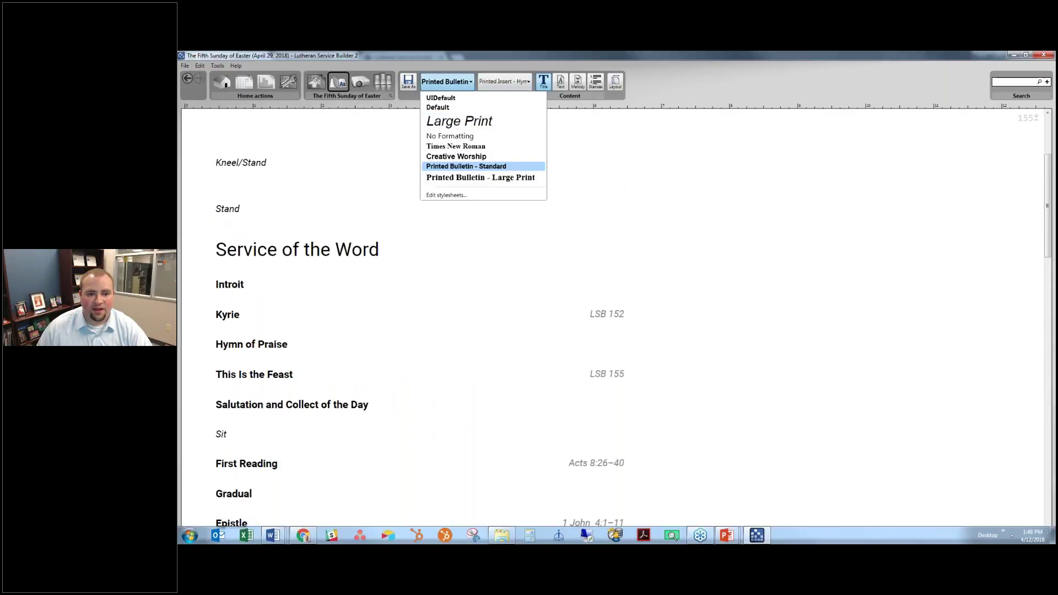
pyautogui.click(447, 195)
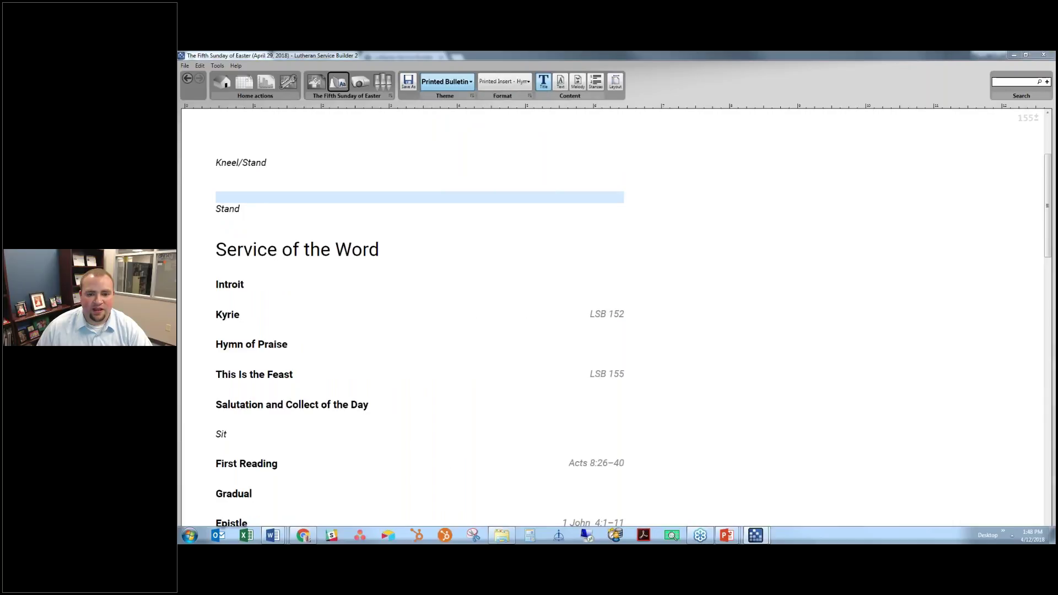
# Add a new bulletin stylesheet named 'Printed Insert - Hymnal Users'
pyautogui.click(638, 217)
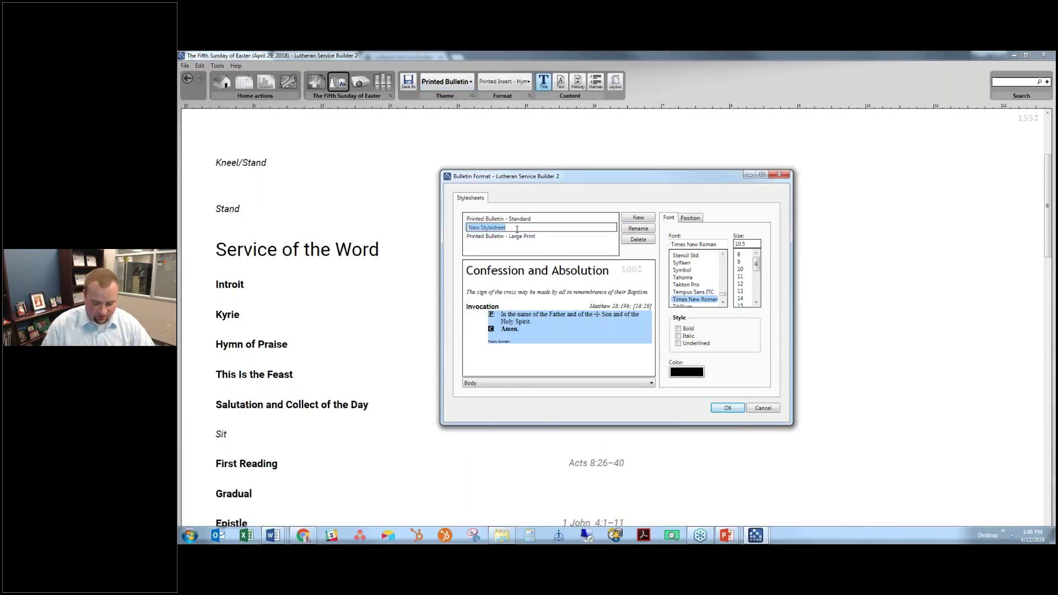
pyautogui.press('BackSpace')
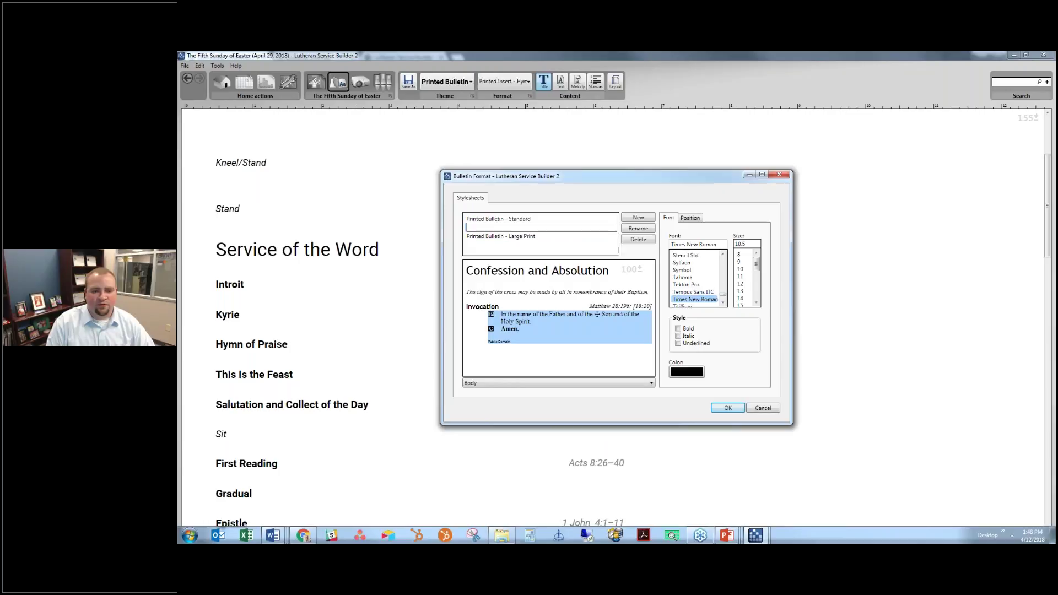
pyautogui.write('Bulletin Insert')
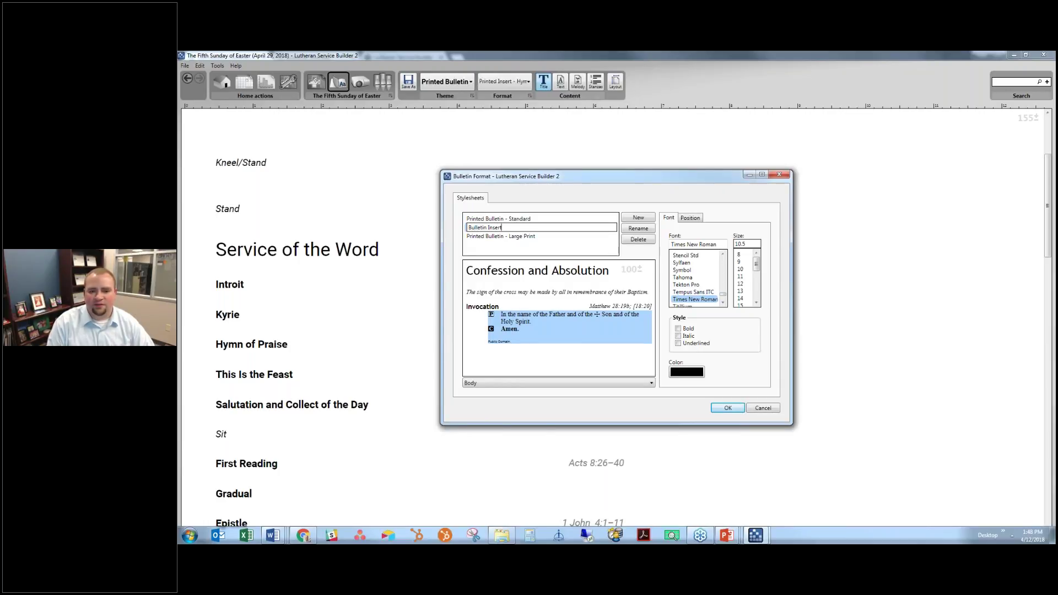
pyautogui.write(' - Hyma')
pyautogui.hotkey('ctrl', 'a')
pyautogui.write('Print')
pyautogui.press('BackSpace')
pyautogui.press('BackSpace')
pyautogui.press('BackSpace')
pyautogui.press('BackSpace')
pyautogui.write('rinted')
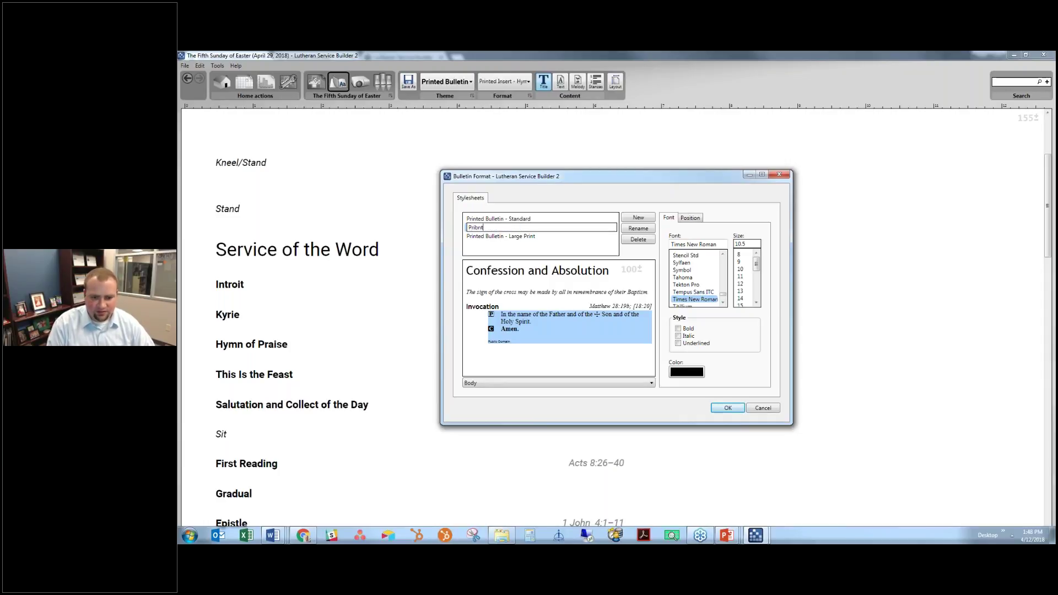
pyautogui.write(' Insert')
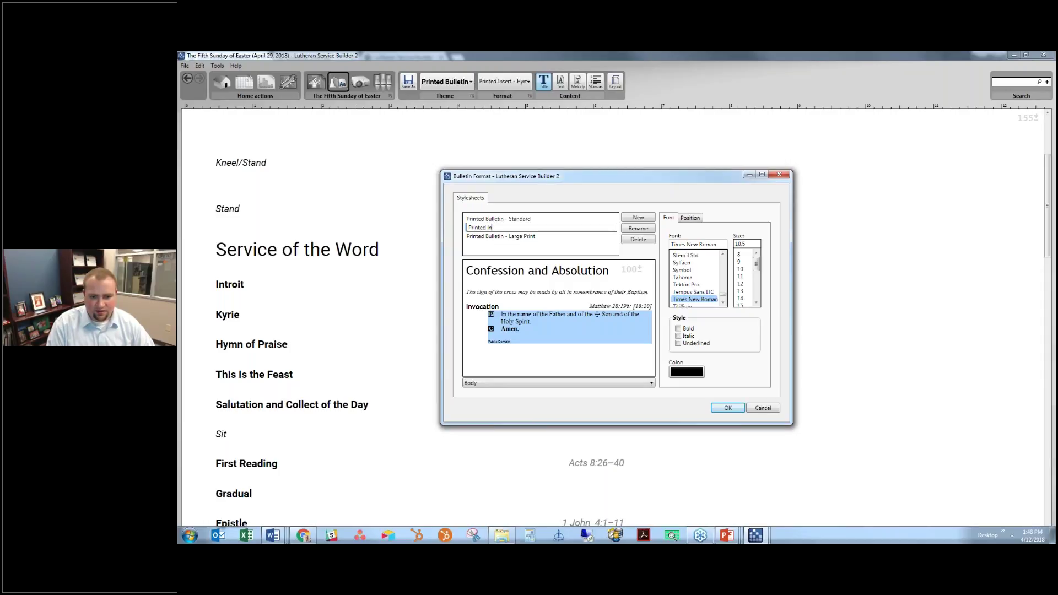
pyautogui.write(' - Hymnal Users')
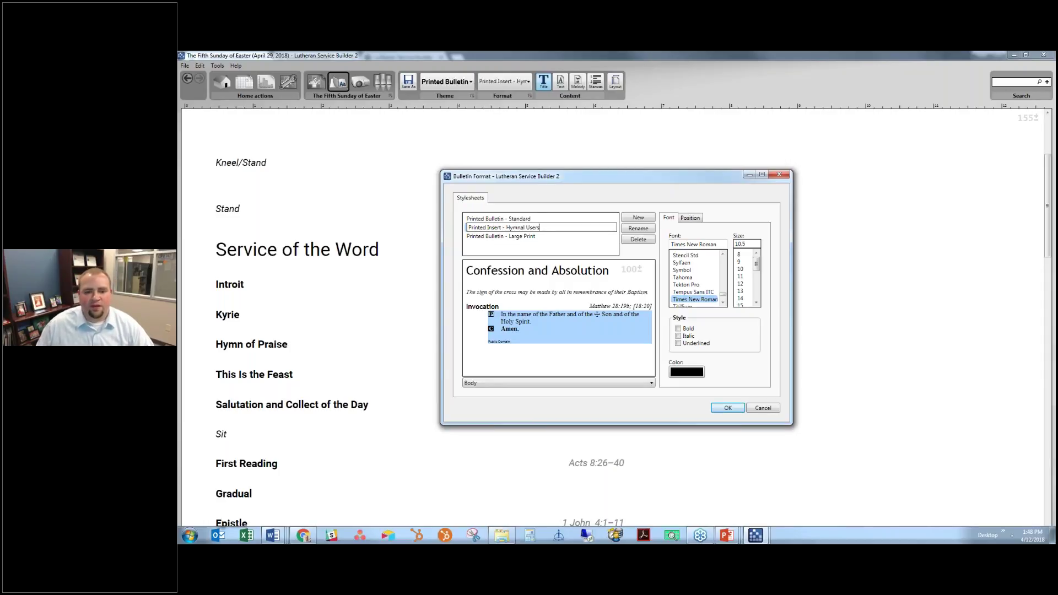
pyautogui.press('Return')
# Set the heading and rubric fonts to Roboto and the heading size to 18
pyautogui.click(537, 270)
pyautogui.moveTo(710, 245); pyautogui.dragTo(609, 221)
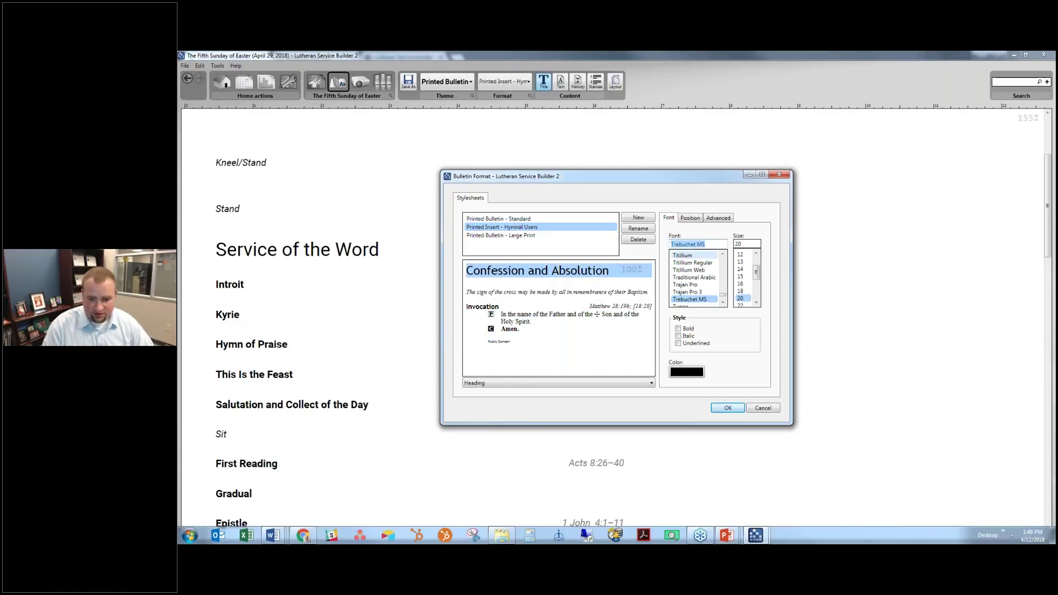
pyautogui.write('Roboto')
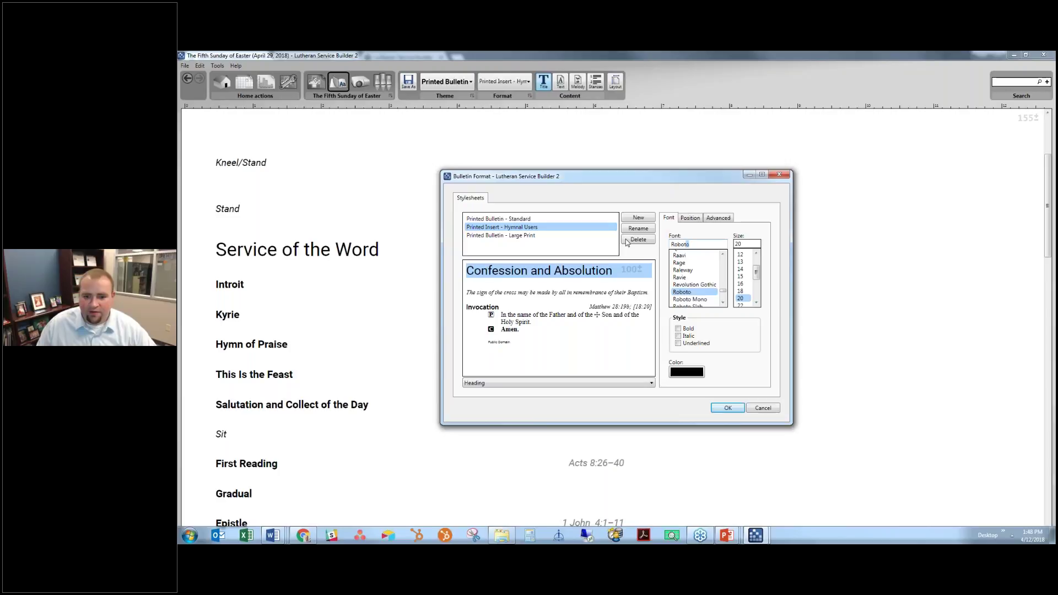
pyautogui.click(557, 292)
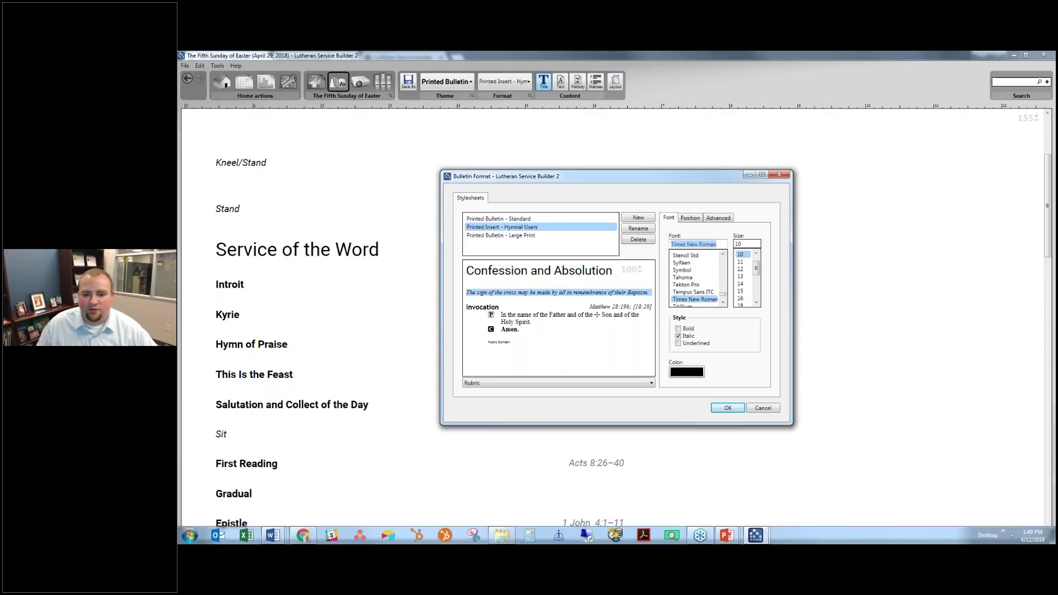
pyautogui.write('Roboto')
pyautogui.click(592, 271)
pyautogui.click(740, 291)
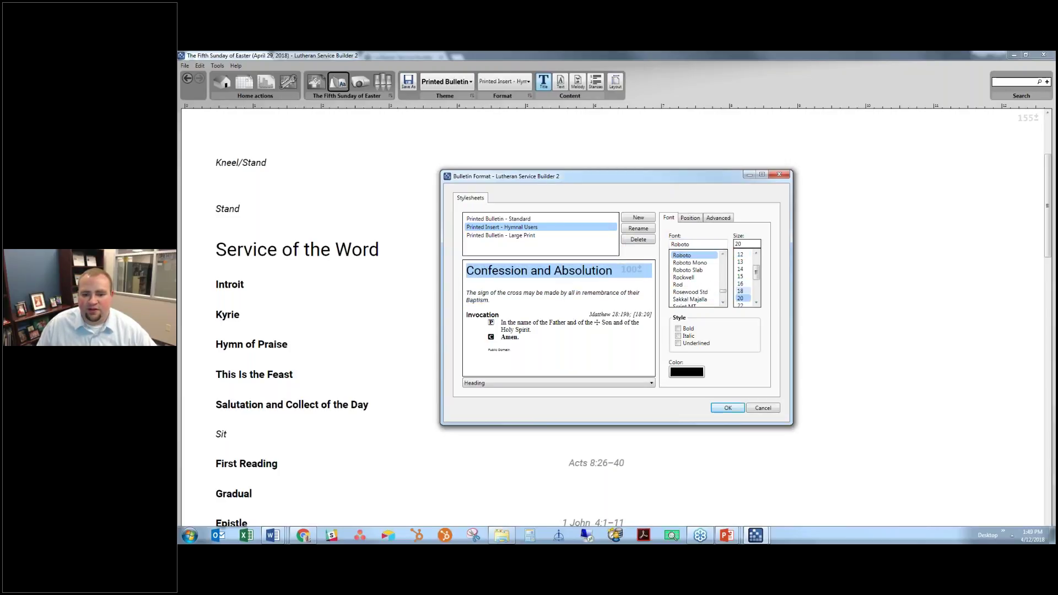
# Set the caption, body text and copyright line fonts to Roboto
pyautogui.click(483, 313)
pyautogui.click(715, 245)
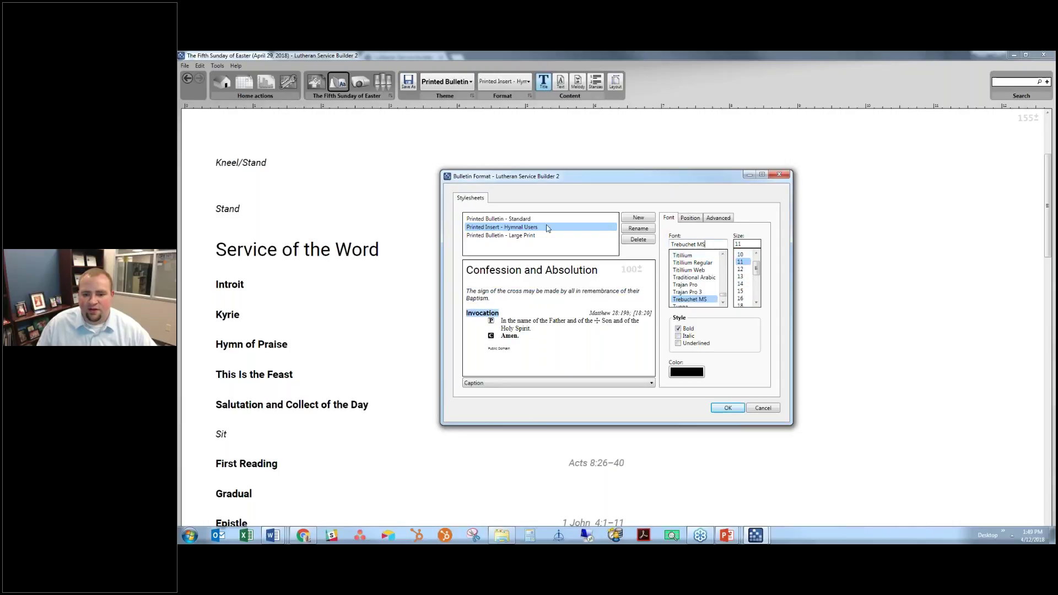
pyautogui.write('Roboto')
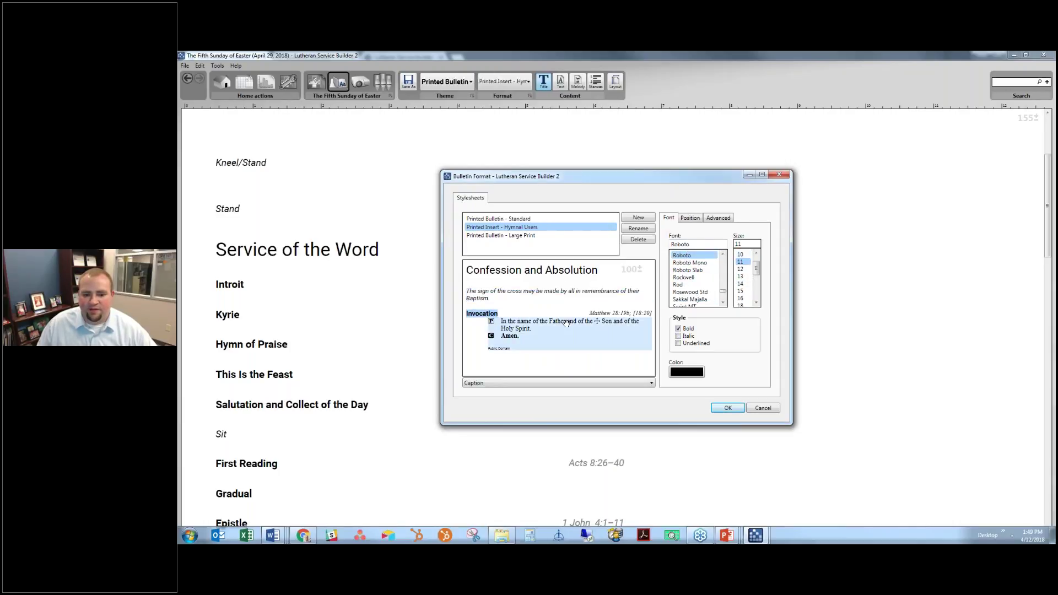
pyautogui.click(568, 328)
pyautogui.write('Roboto')
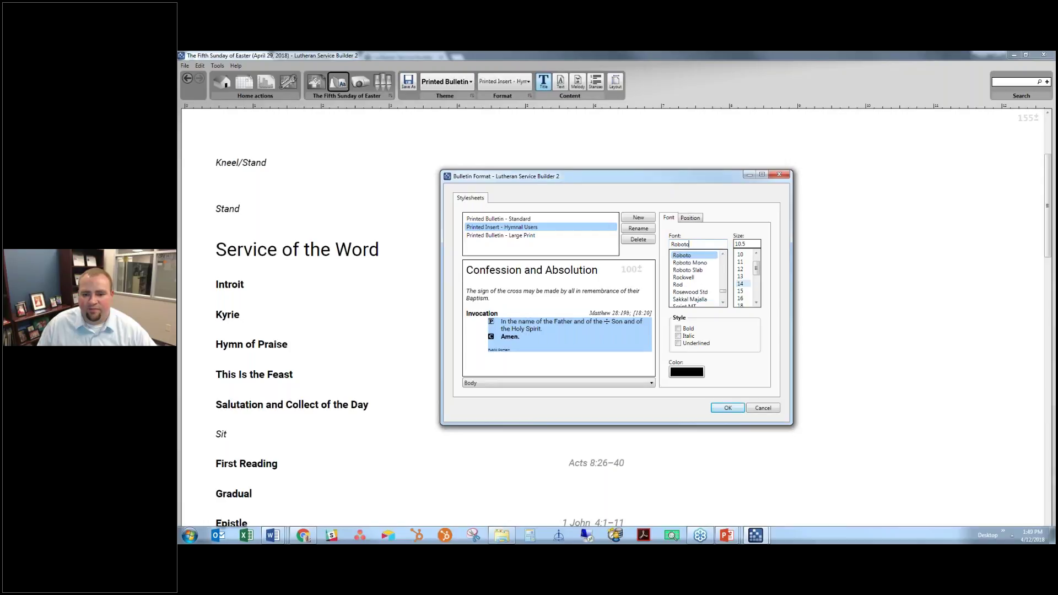
pyautogui.click(630, 313)
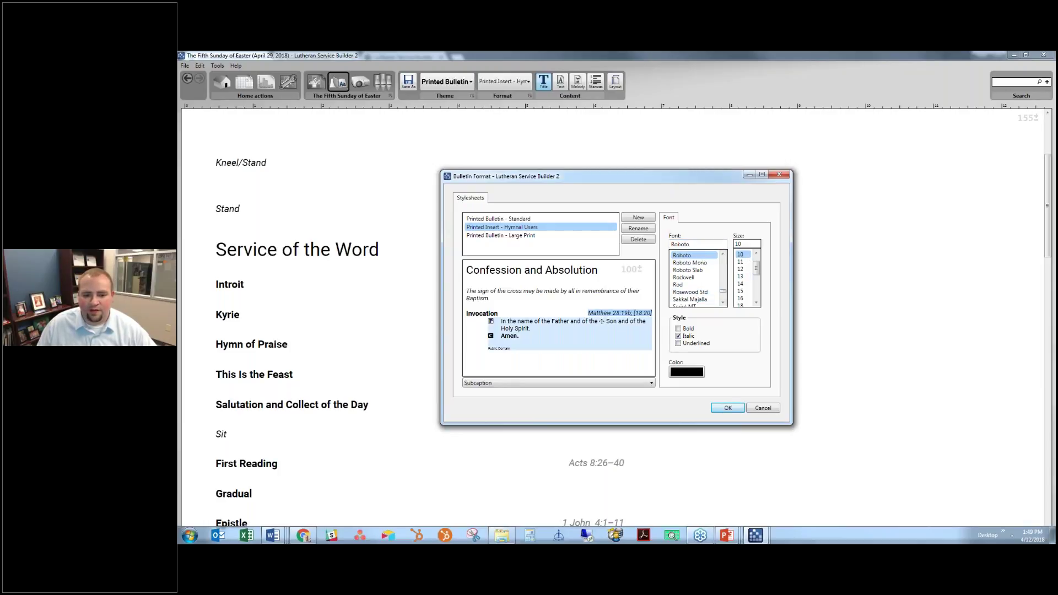
pyautogui.click(499, 349)
pyautogui.write('Roboto')
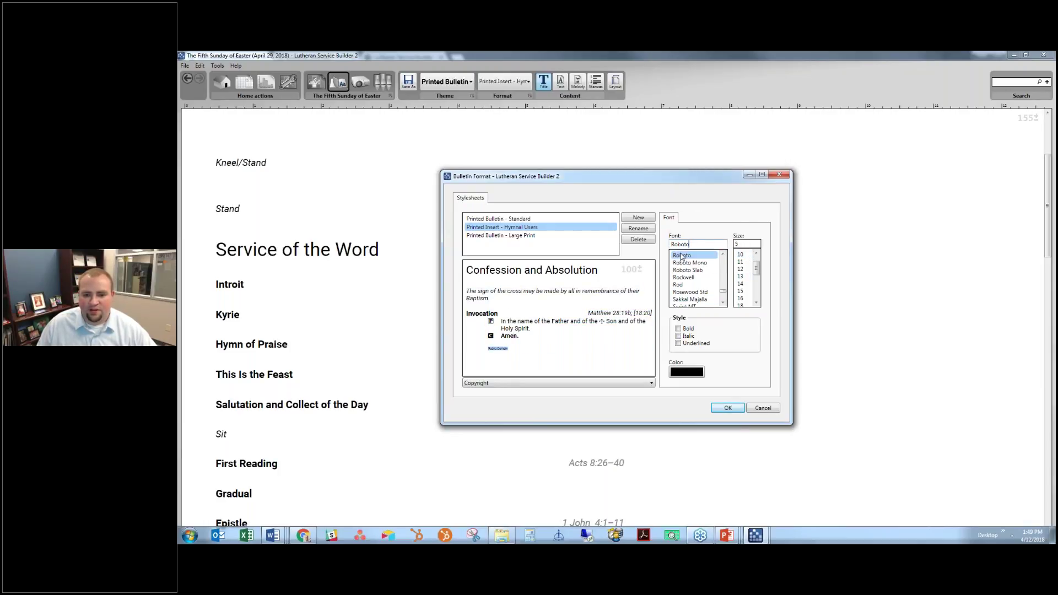
# Give body text a 0 left indent and 1.00 line spacing, then apply the stylesheet
pyautogui.click(551, 325)
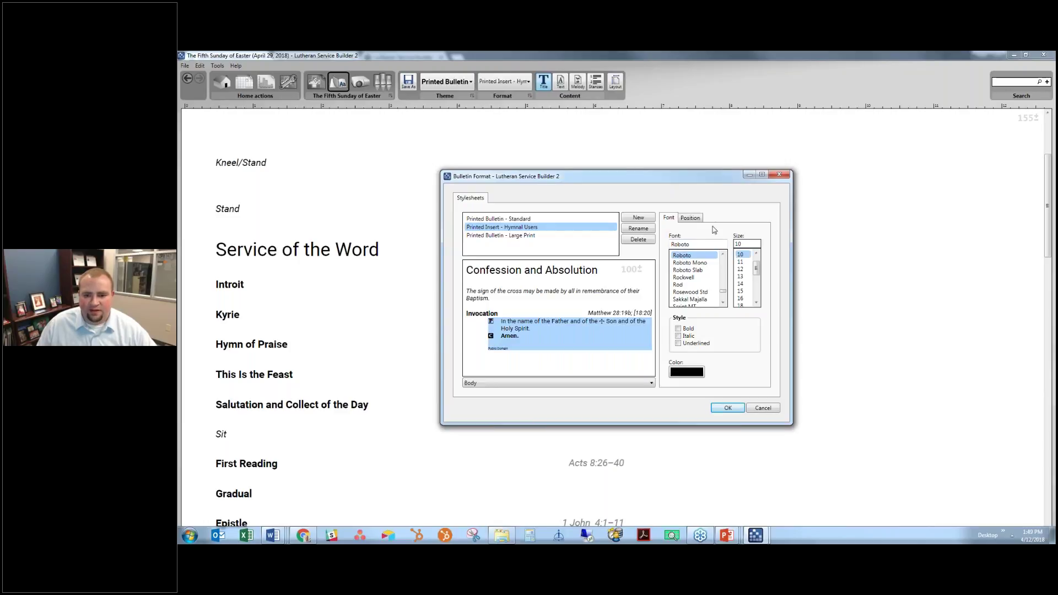
pyautogui.click(690, 218)
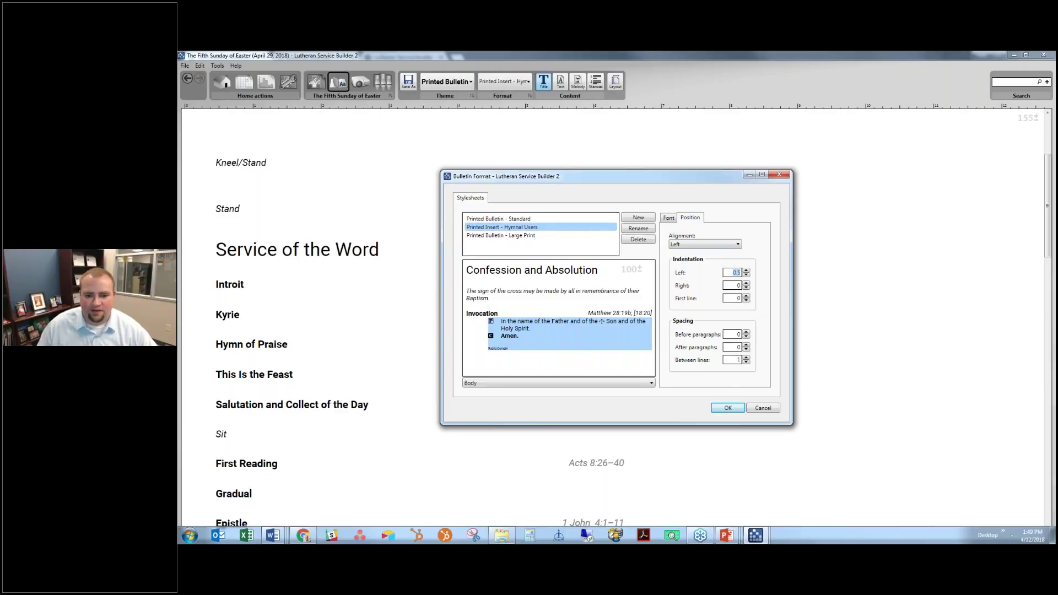
pyautogui.click(746, 275)
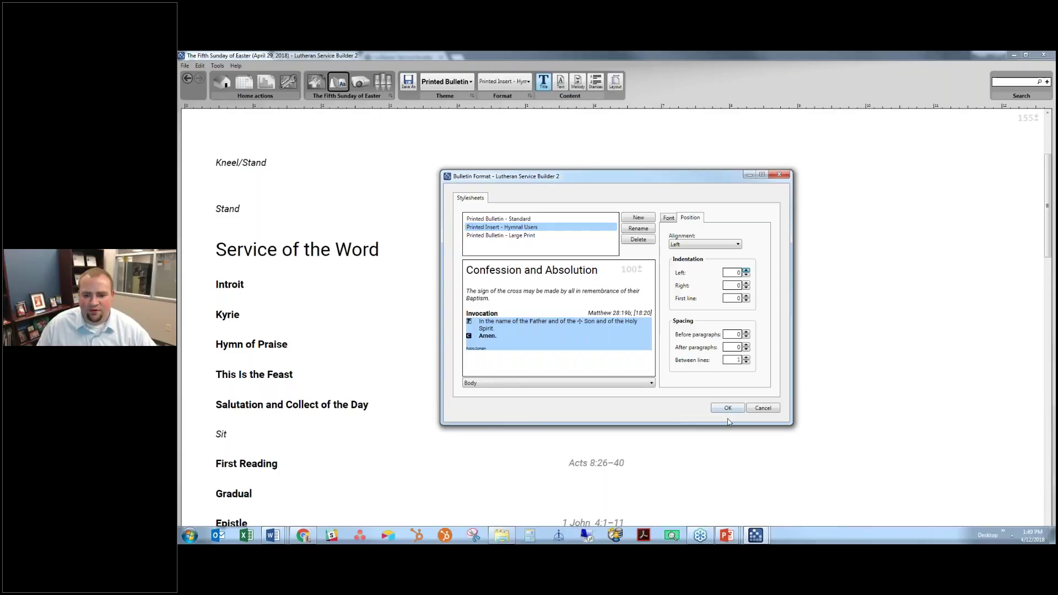
pyautogui.click(746, 362)
pyautogui.click(746, 357)
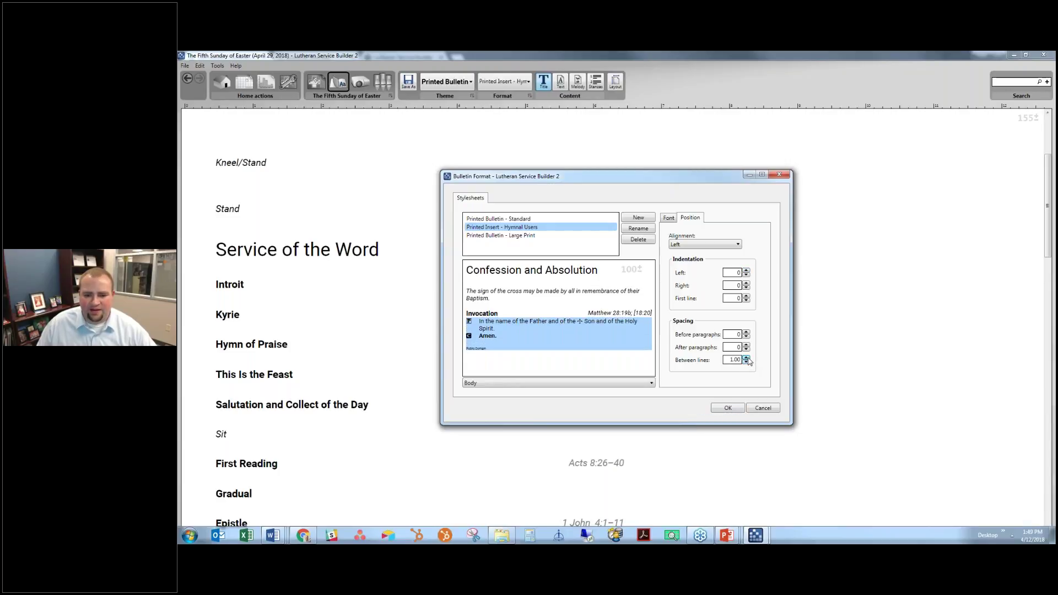
pyautogui.click(729, 408)
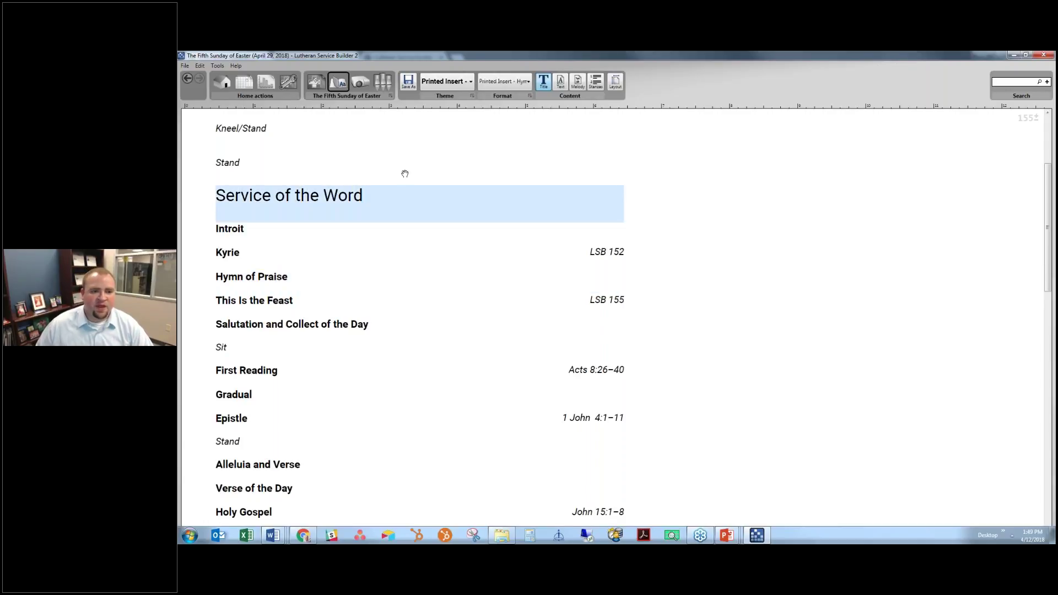
pyautogui.scroll(1, 311, 140)
pyautogui.scroll(1, 312, 140)
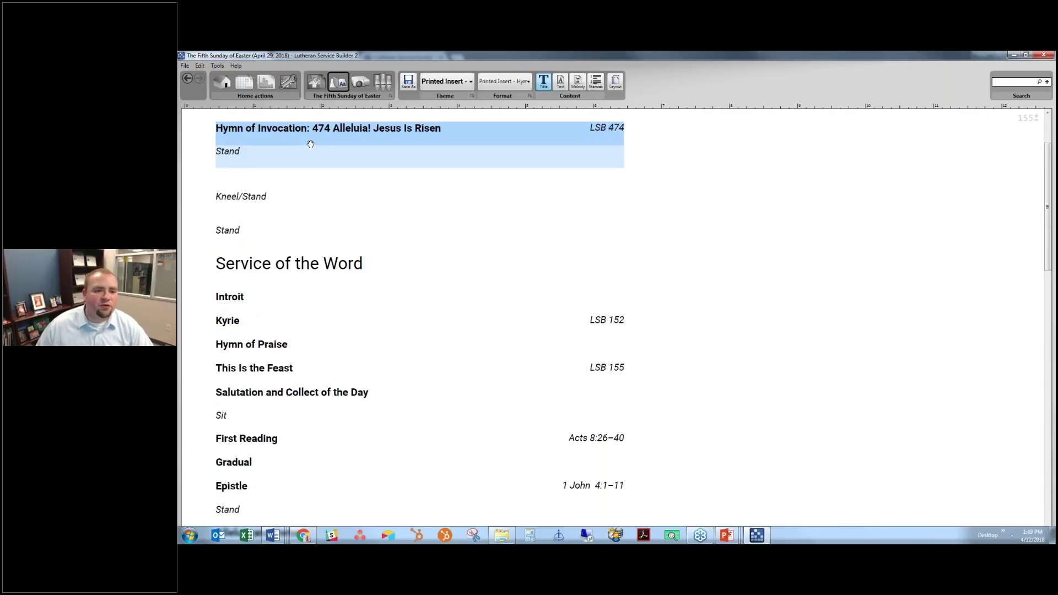
pyautogui.scroll(2, 312, 147)
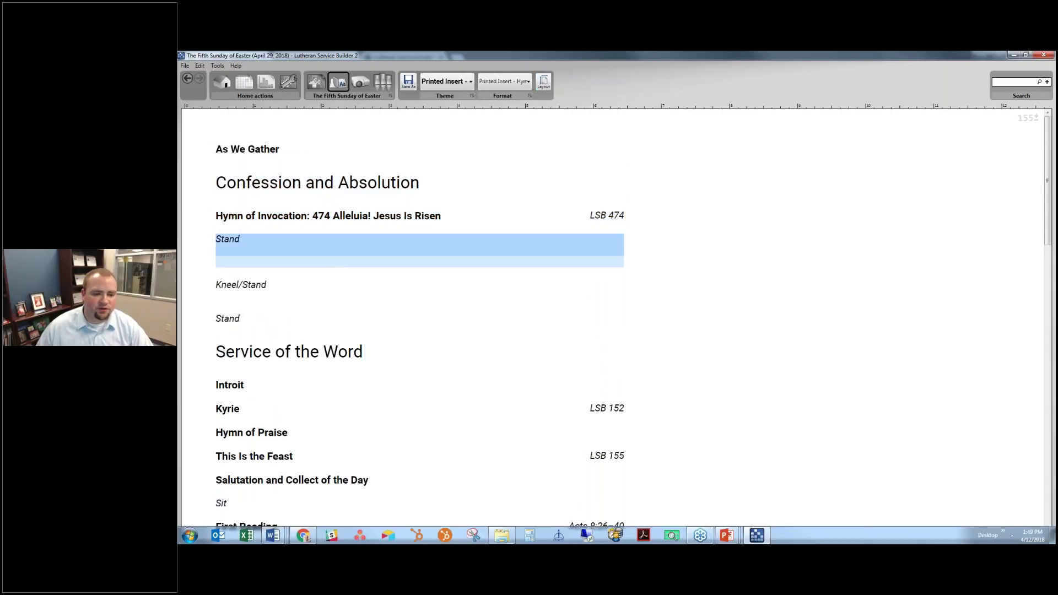
pyautogui.click(345, 246)
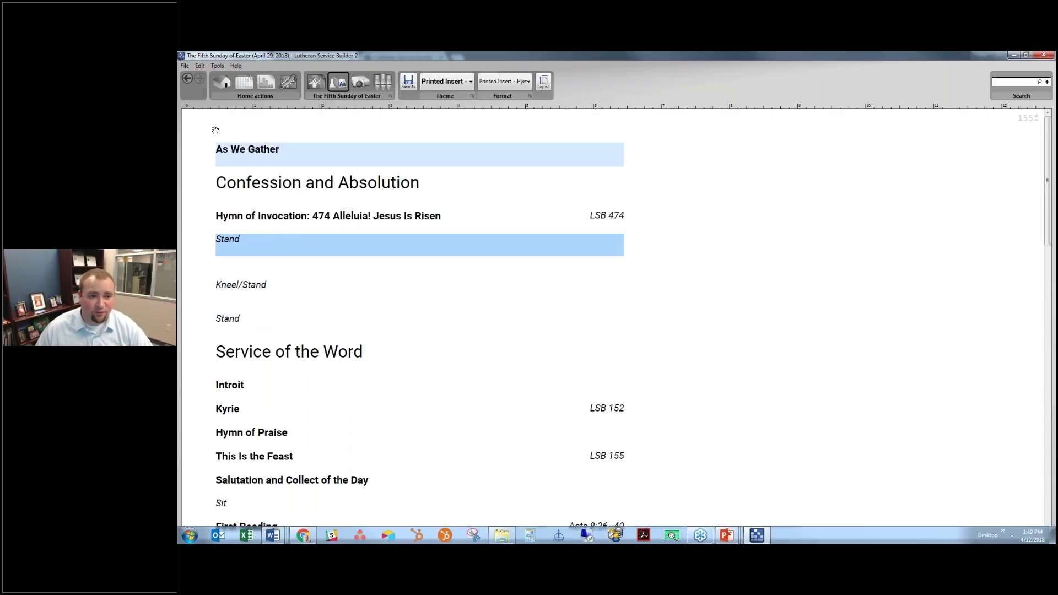
pyautogui.click(283, 152)
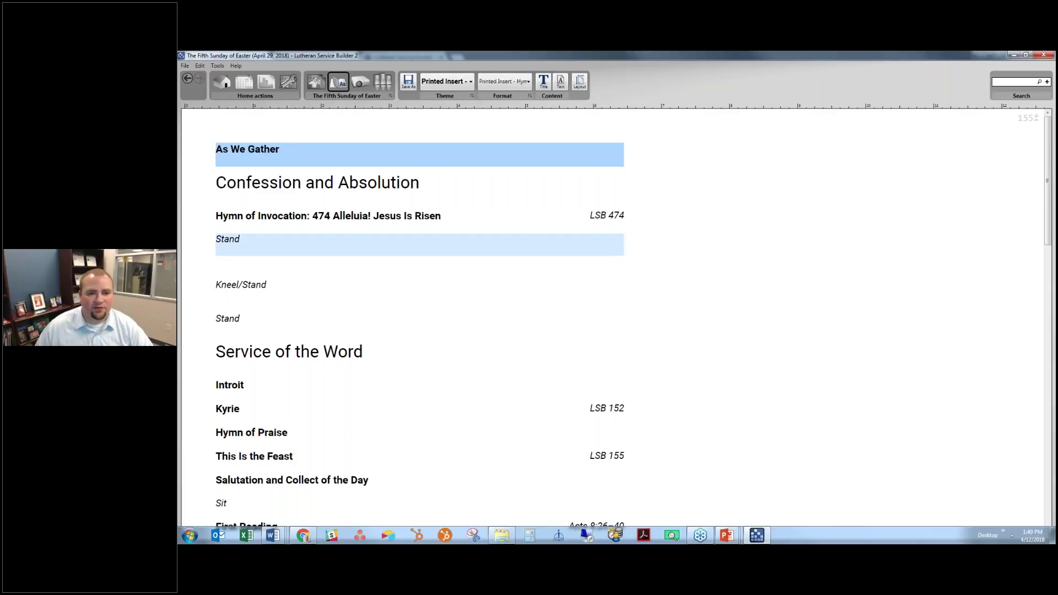
# Save the insert to the Desktop as '2018-04-29 The Fifth Sunday of Easter - Hymnal Users' Word file, then open an exported bulletin
pyautogui.click(415, 86)
pyautogui.click(371, 219)
pyautogui.write('- Wymnal Users')
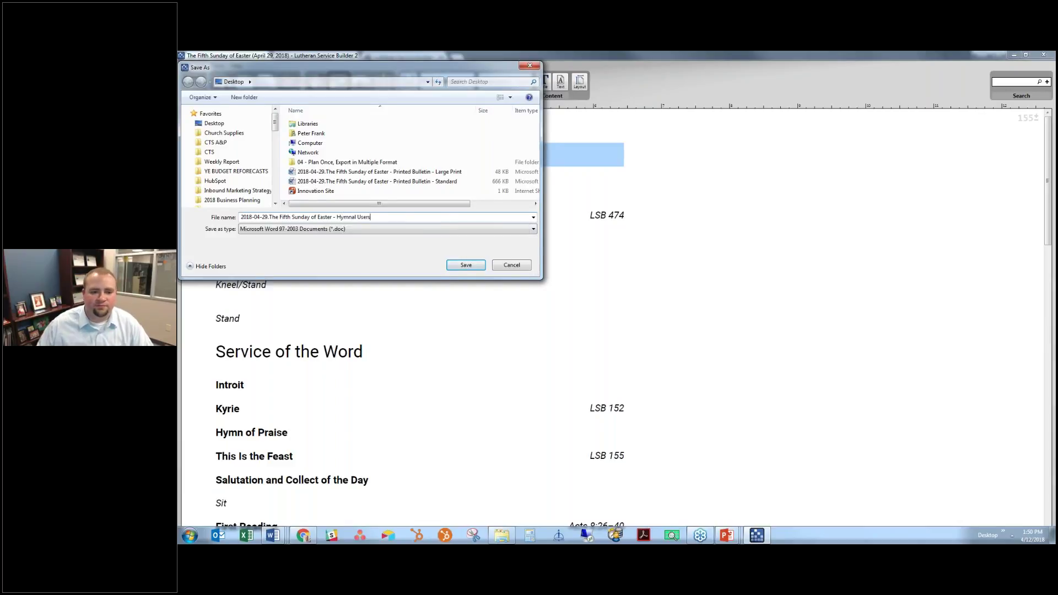
pyautogui.press('Return')
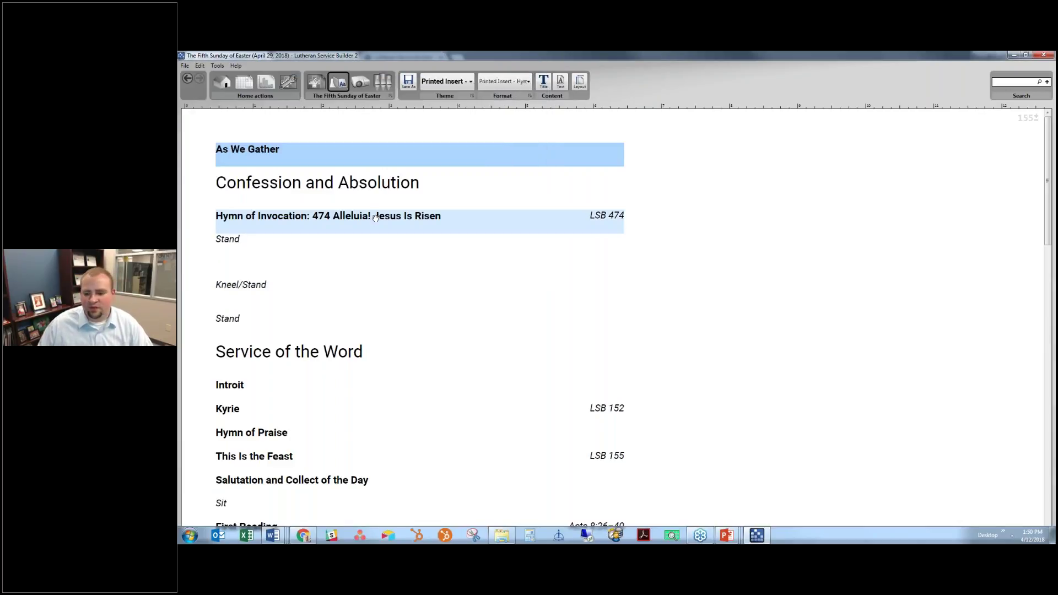
pyautogui.click(1003, 534)
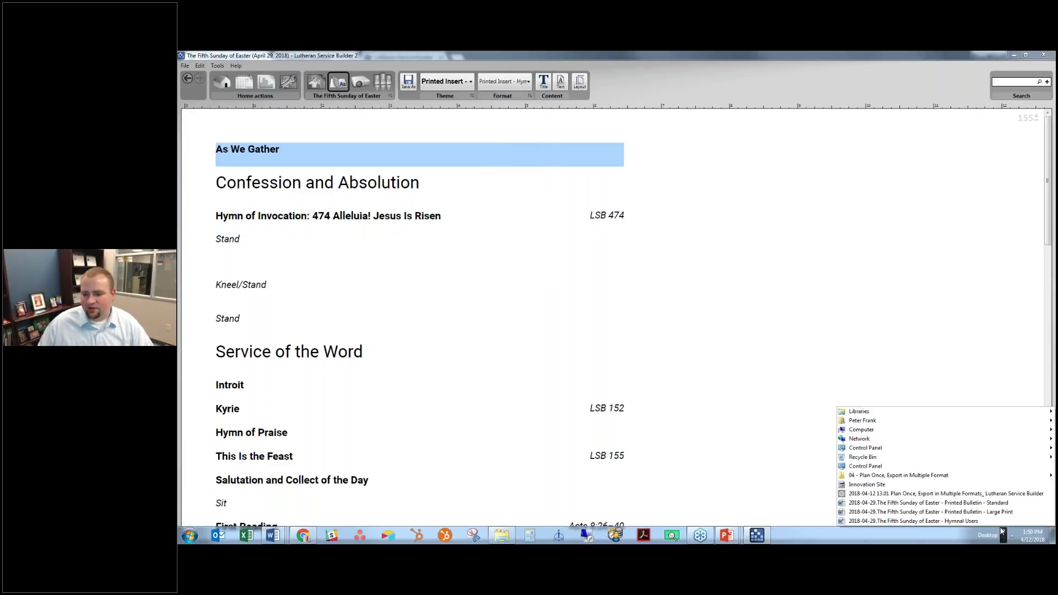
pyautogui.click(931, 513)
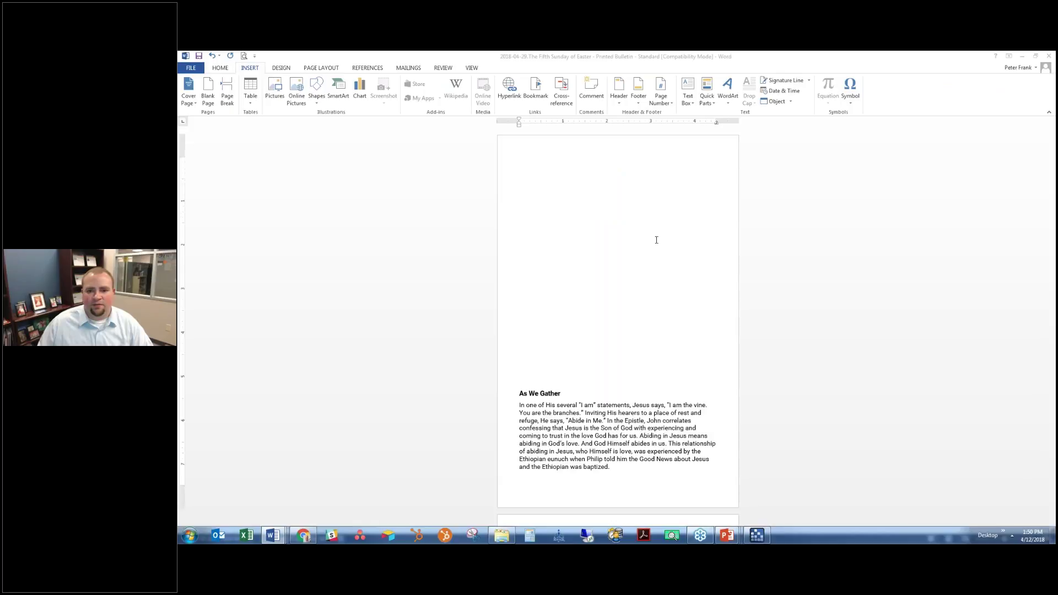
# Delete the opening Stand cue, Service of the Word and Confession and Absolution headings
pyautogui.click(573, 272)
pyautogui.moveTo(585, 292); pyautogui.dragTo(476, 220)
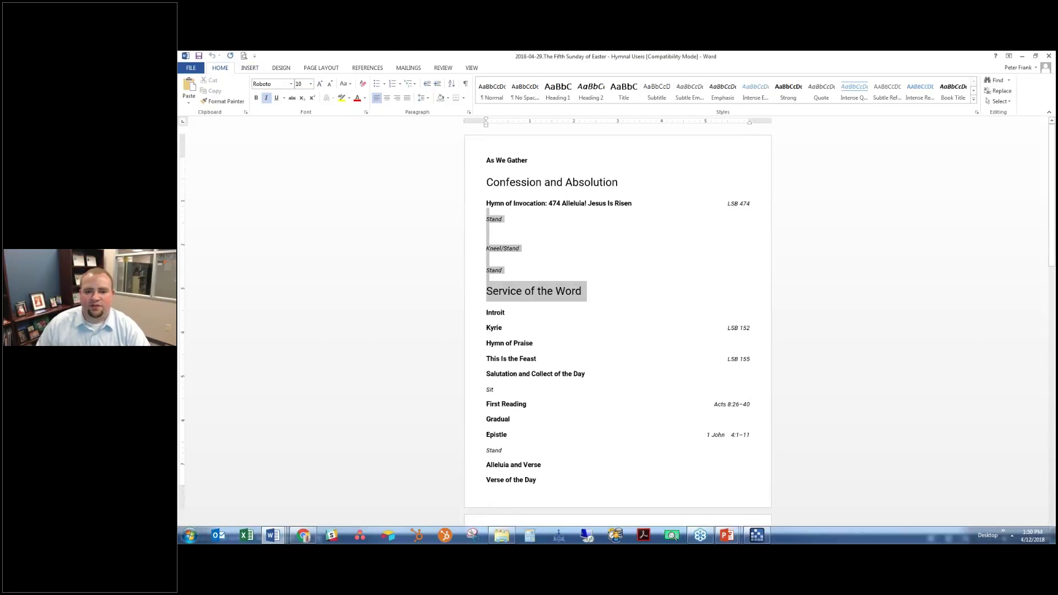
pyautogui.press('Delete')
pyautogui.moveTo(621, 183); pyautogui.dragTo(439, 182)
pyautogui.press('Delete')
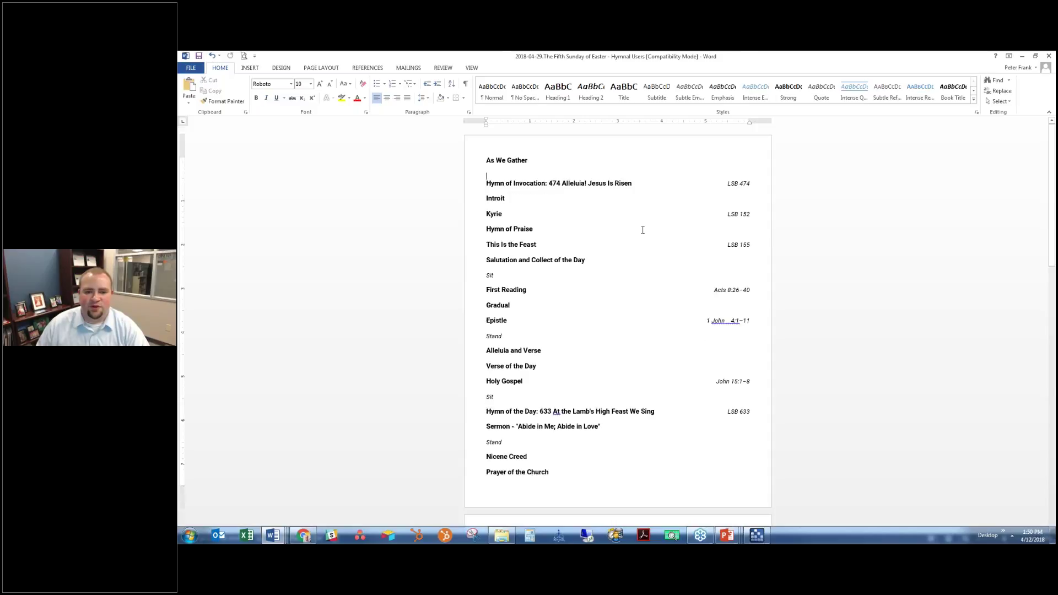
# Remove the Sit/Stand cues around the Epistle and Gospel and the extra space in 1 John 4:1–11
pyautogui.doubleClick(490, 275)
pyautogui.press('Delete')
pyautogui.doubleClick(495, 336)
pyautogui.press('Delete')
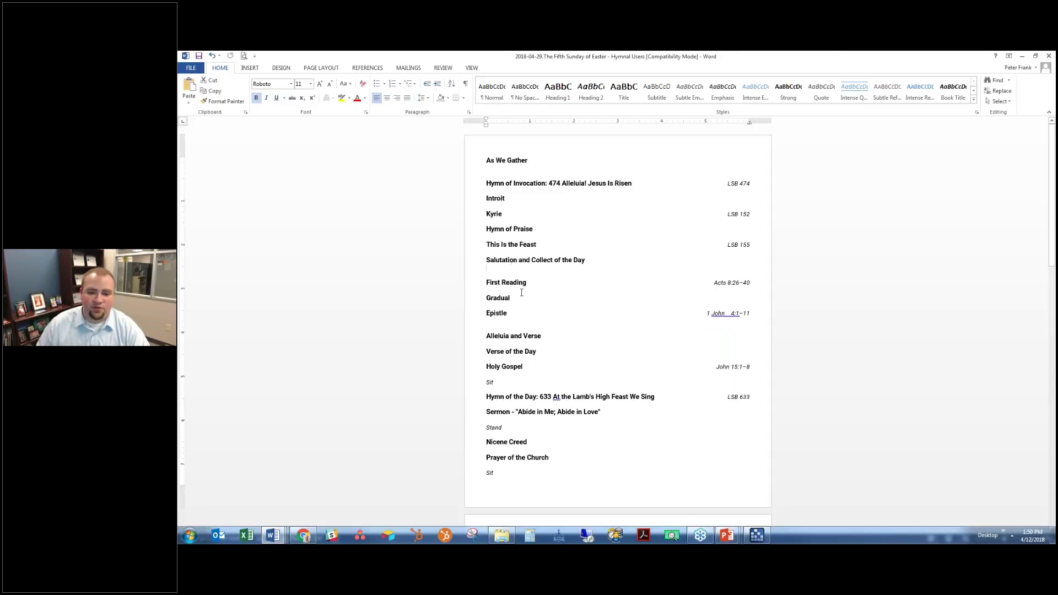
pyautogui.press('Delete')
pyautogui.press('Down')
pyautogui.press('Down')
pyautogui.press('Down')
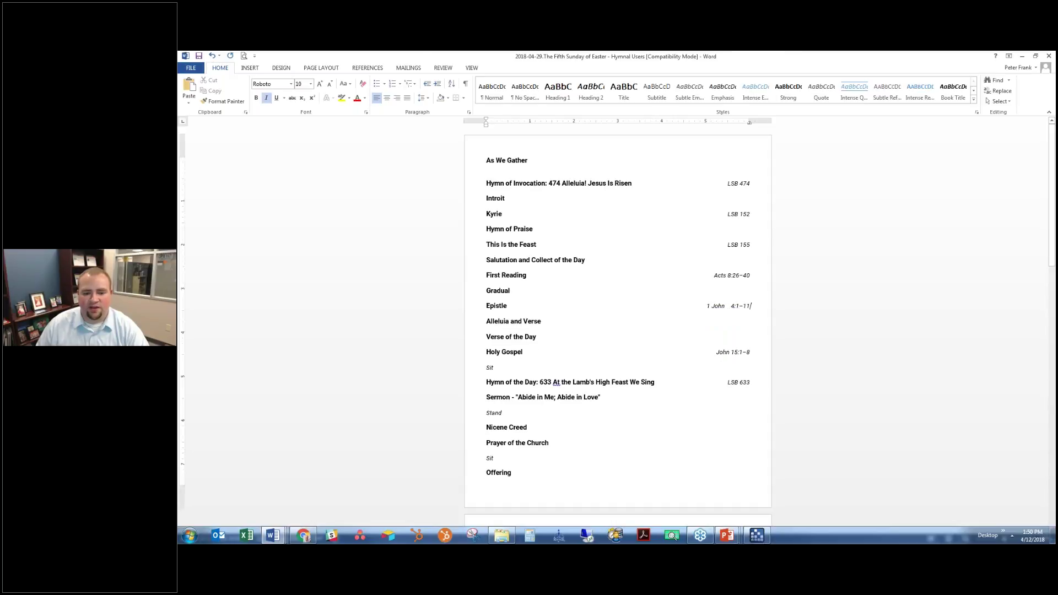
pyautogui.doubleClick(490, 367)
pyautogui.press('Delete')
pyautogui.press('Delete')
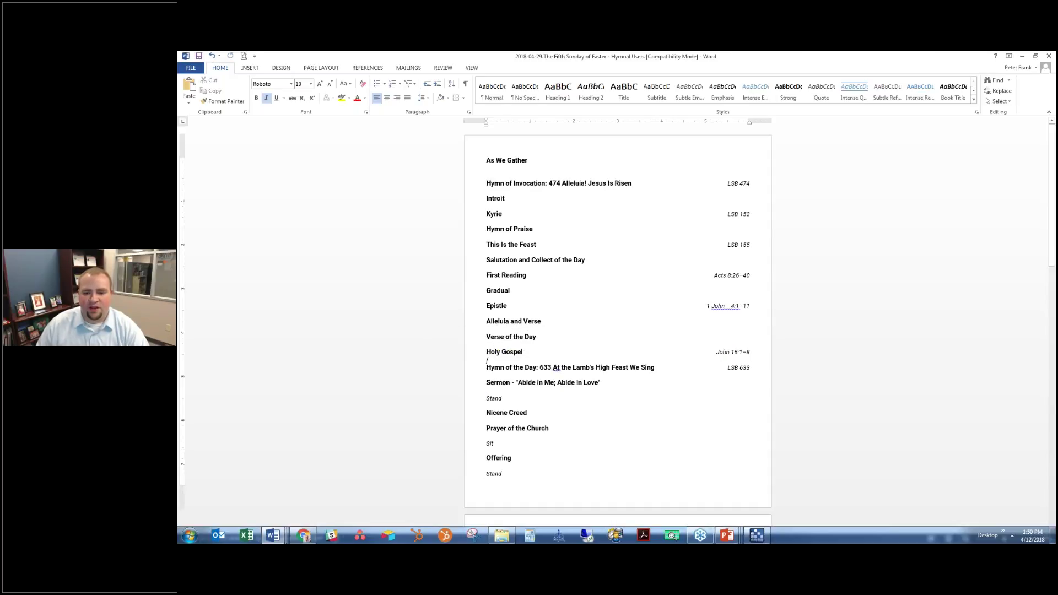
pyautogui.click(732, 306)
pyautogui.press('BackSpace')
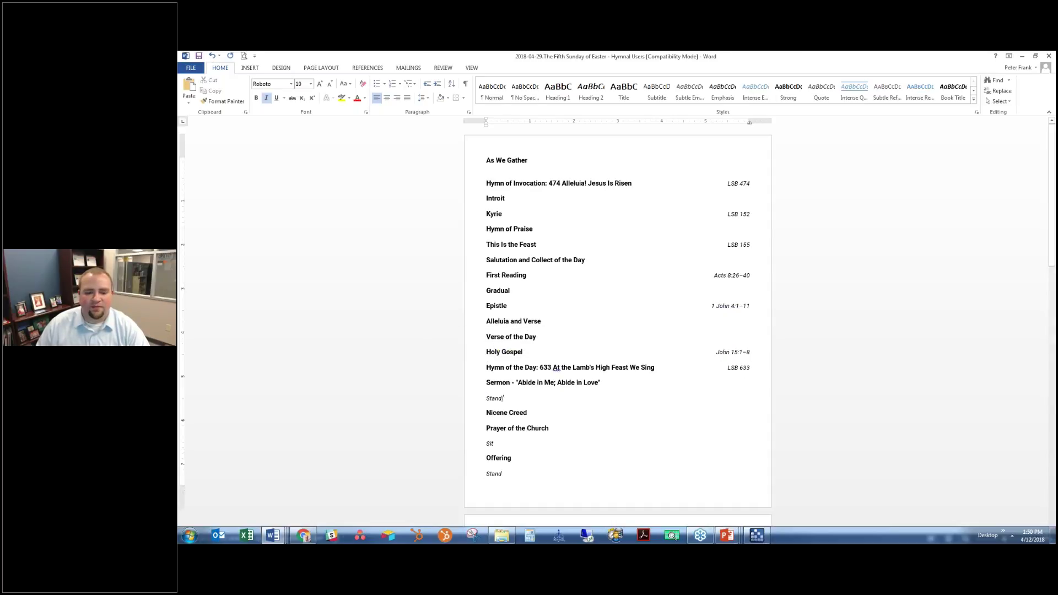
# Delete the Stand/Sit cues after the Sermon, Prayer of the Church and Offering
pyautogui.doubleClick(498, 398)
pyautogui.press('Delete')
pyautogui.press('Delete')
pyautogui.doubleClick(490, 429)
pyautogui.press('Delete')
pyautogui.press('Delete')
pyautogui.doubleClick(493, 444)
pyautogui.press('Right')
pyautogui.hotkey('shift', 'Home')
pyautogui.press('Delete')
pyautogui.press('Delete')
pyautogui.scroll(-3, 526, 322)
# Delete the Service of the Sacrament heading and blank lines above Preface and Lord's Prayer
pyautogui.tripleClick(526, 322)
pyautogui.press('Delete')
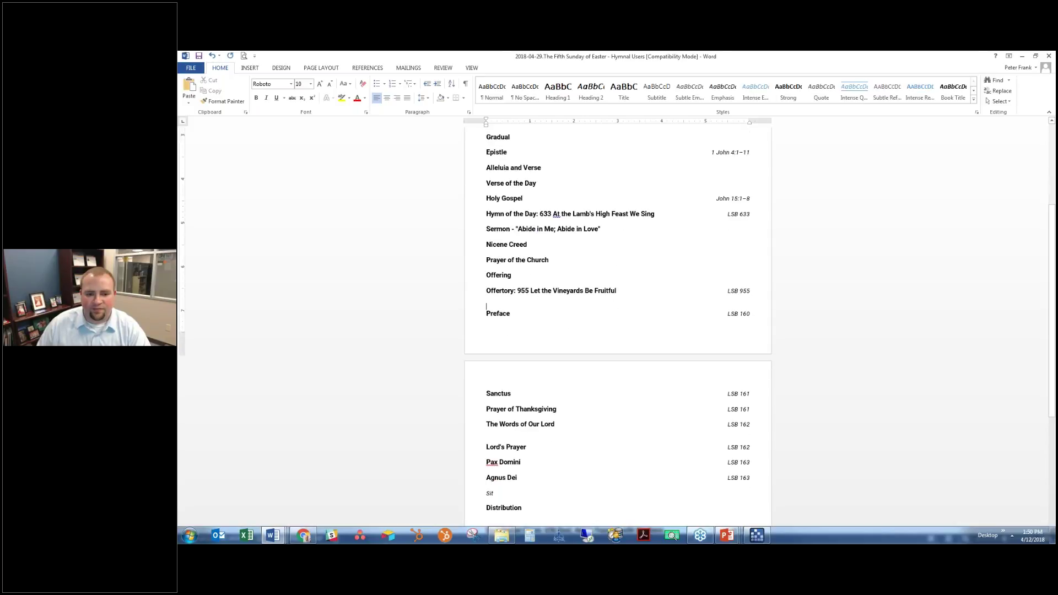
pyautogui.press('Delete')
pyautogui.scroll(-3, 617, 325)
pyautogui.click(486, 278)
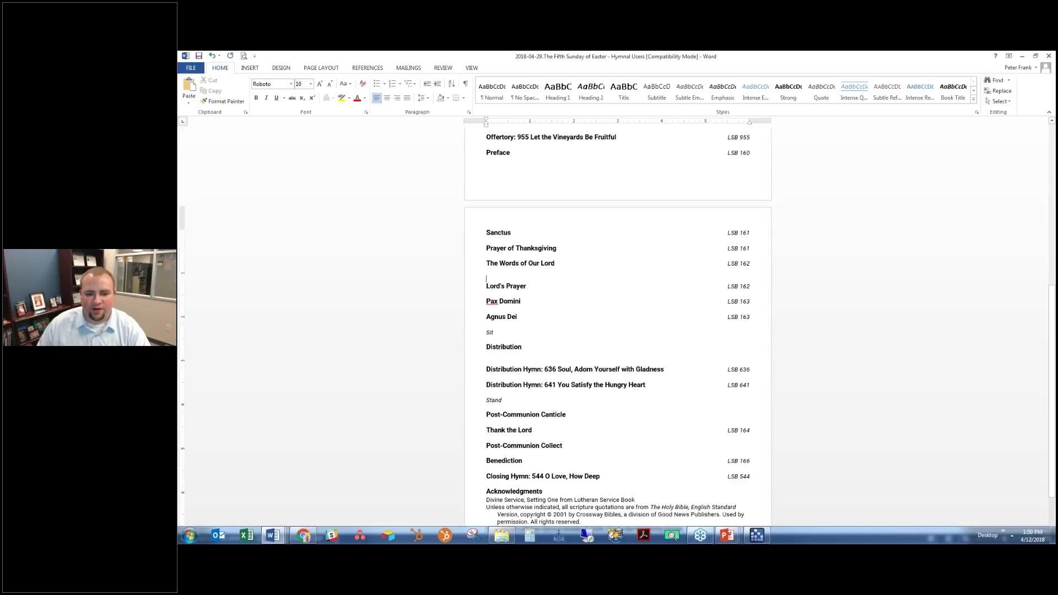
pyautogui.press('Delete')
# Remove the Sit cue after Agnus Dei, nearby blank lines and the Stand cue after the distribution hymns
pyautogui.tripleClick(524, 325)
pyautogui.press('Delete')
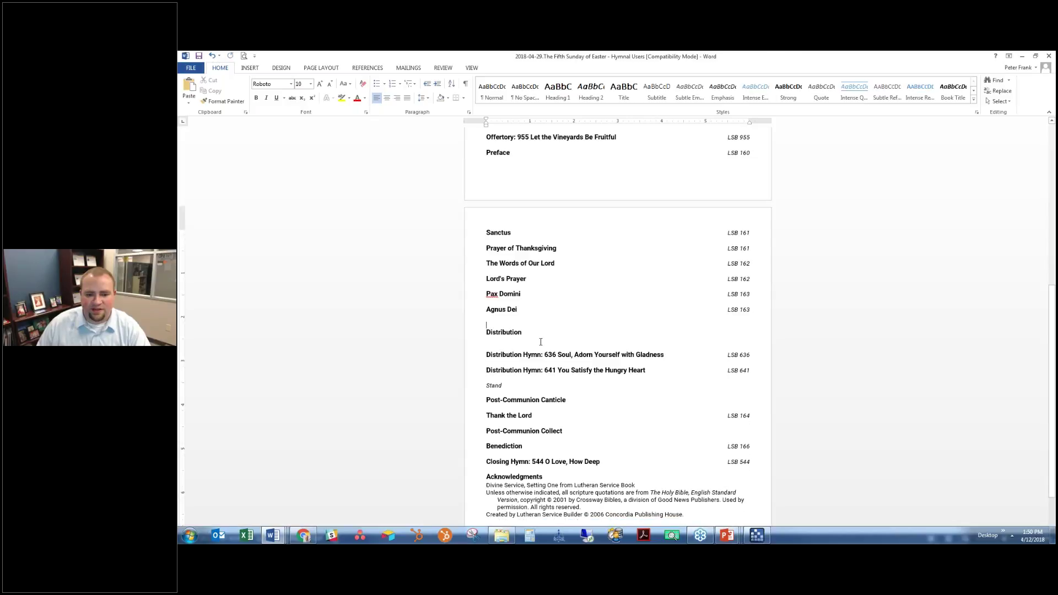
pyautogui.click(525, 326)
pyautogui.press('Delete')
pyautogui.press('Up')
pyautogui.press('Delete')
pyautogui.scroll(-1, 617, 325)
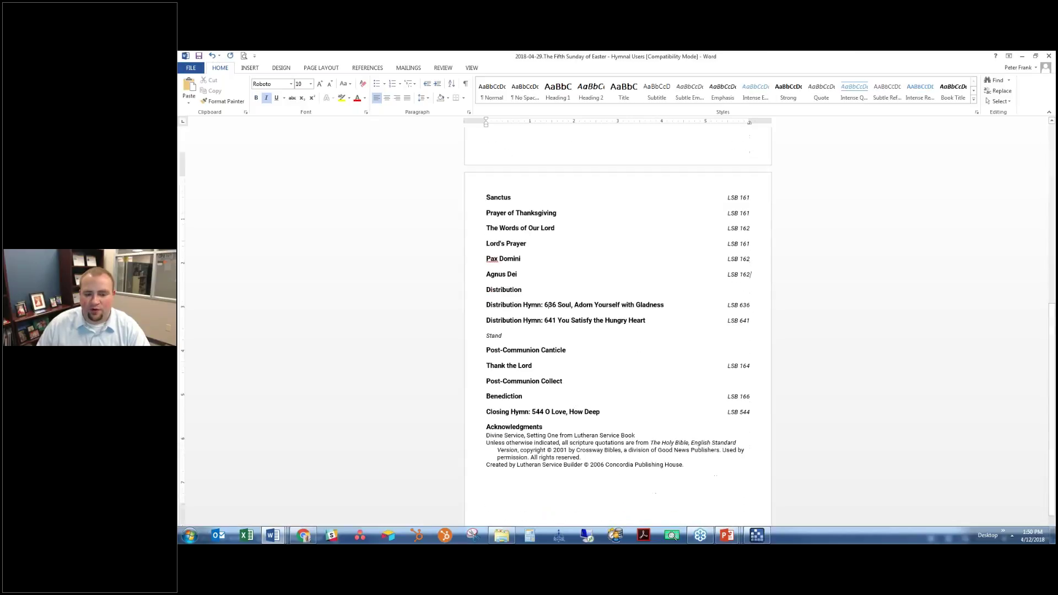
pyautogui.press('Down')
pyautogui.press('Down')
pyautogui.press('Down')
pyautogui.hotkey('shift', 'End')
pyautogui.press('Delete')
pyautogui.press('Delete')
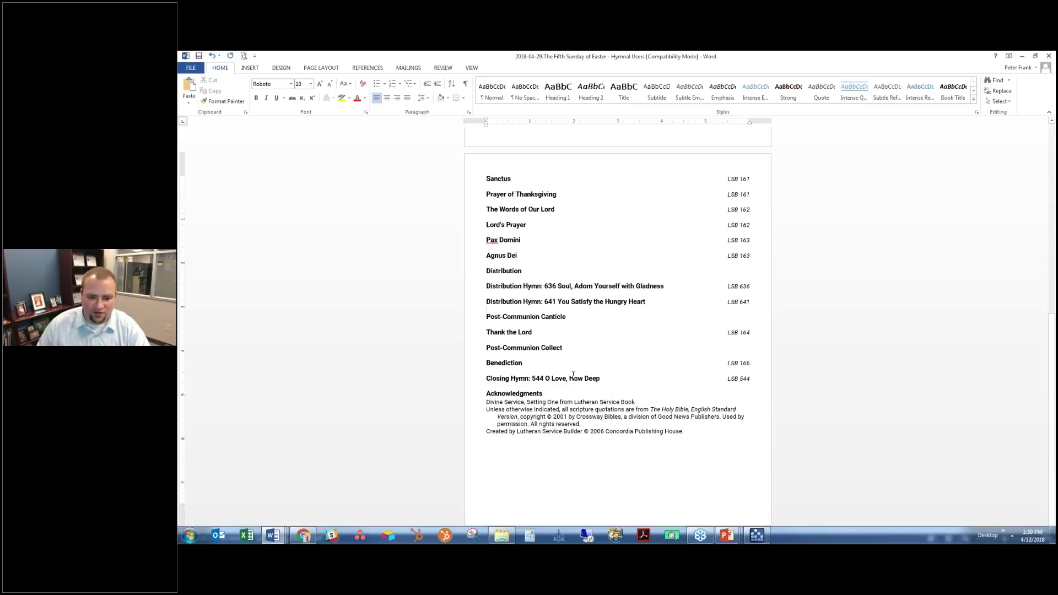
# Keep the Acknowledgments block, undoing its deletion
pyautogui.moveTo(486, 393); pyautogui.dragTo(709, 465)
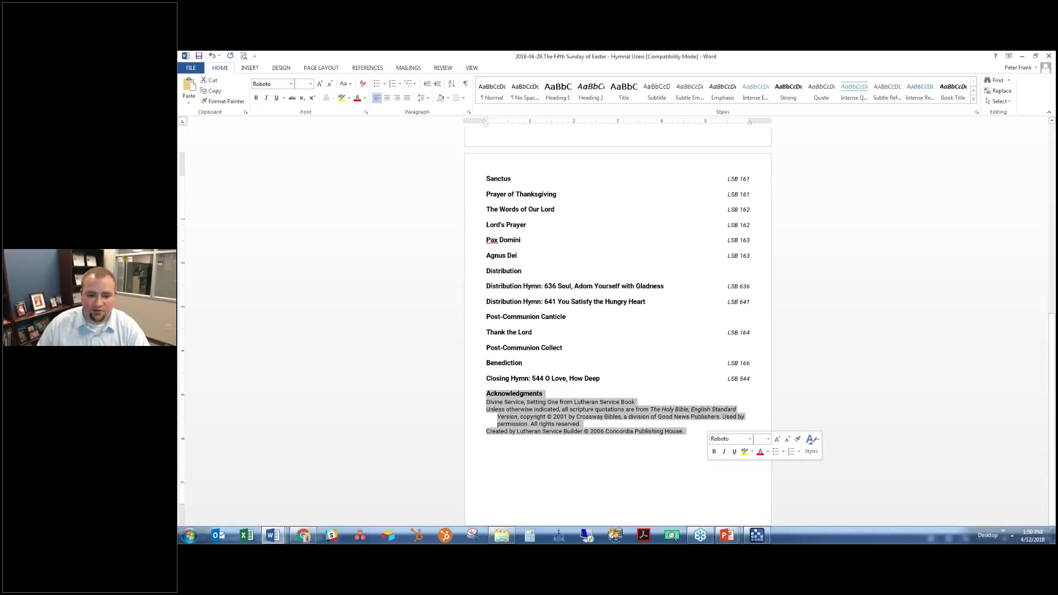
pyautogui.click(675, 461)
pyautogui.moveTo(506, 409); pyautogui.dragTo(606, 441)
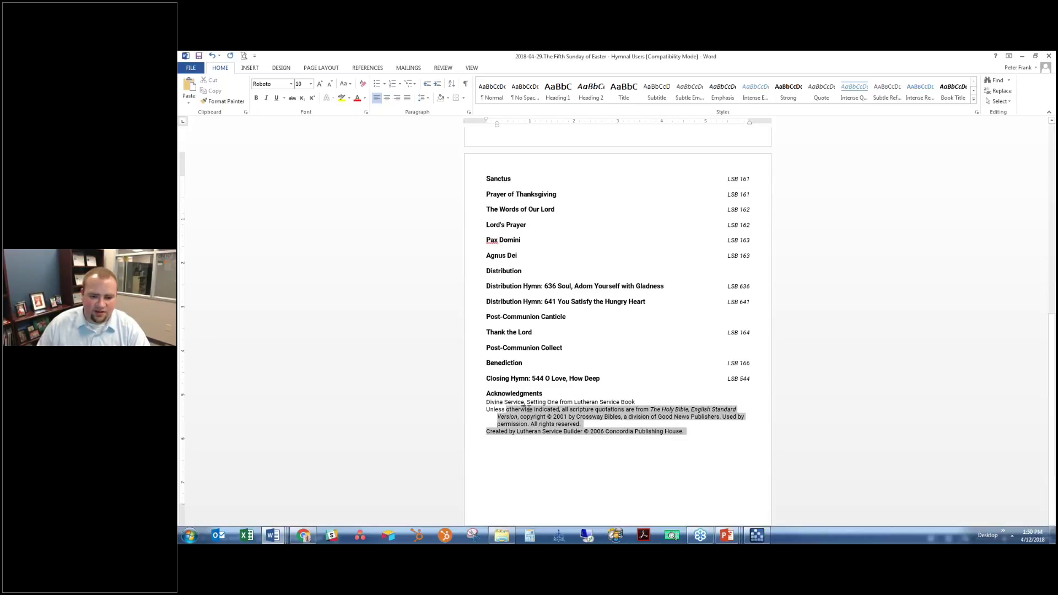
pyautogui.click(699, 441)
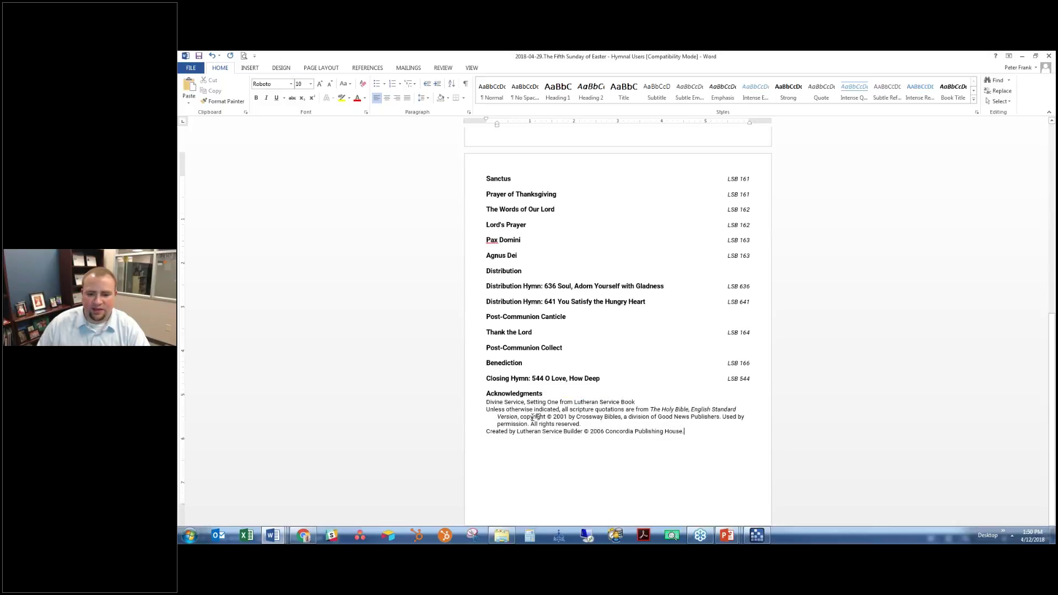
pyautogui.moveTo(686, 433); pyautogui.dragTo(456, 397)
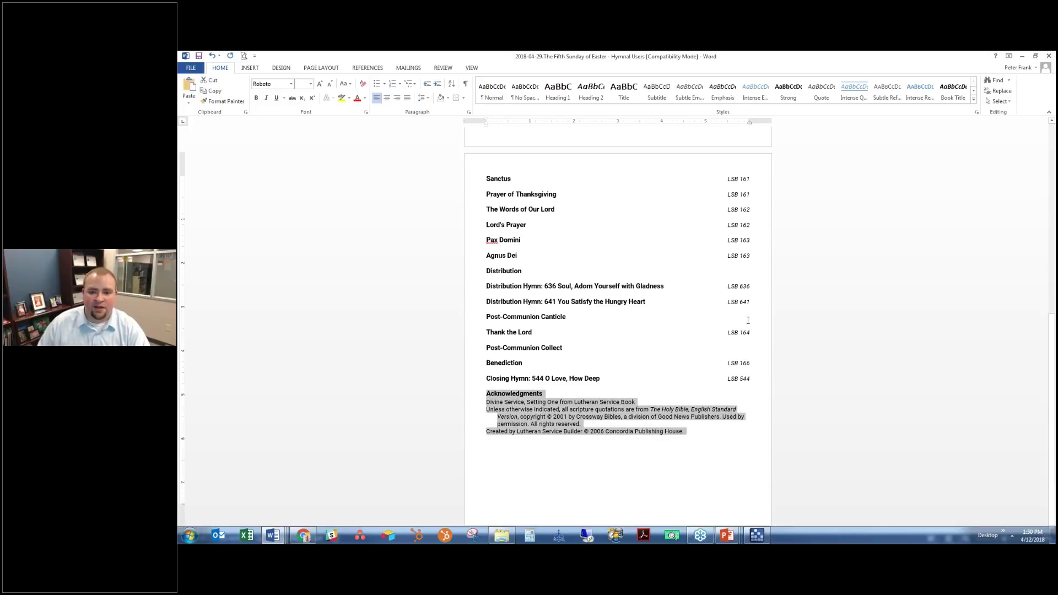
pyautogui.scroll(10, 630, 234)
pyautogui.moveTo(440, 162); pyautogui.dragTo(503, 171)
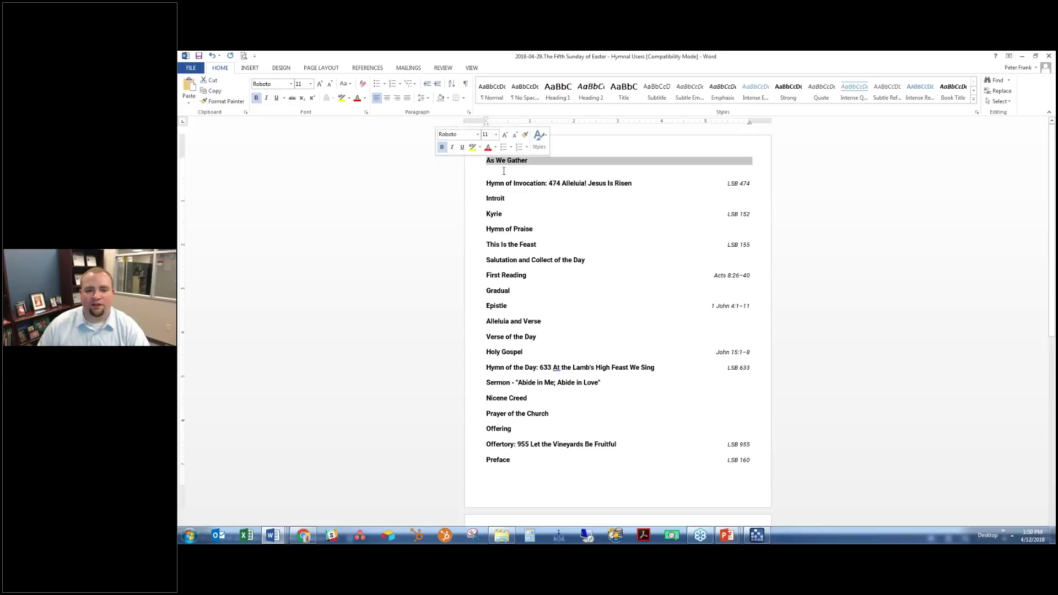
pyautogui.scroll(-8, 633, 243)
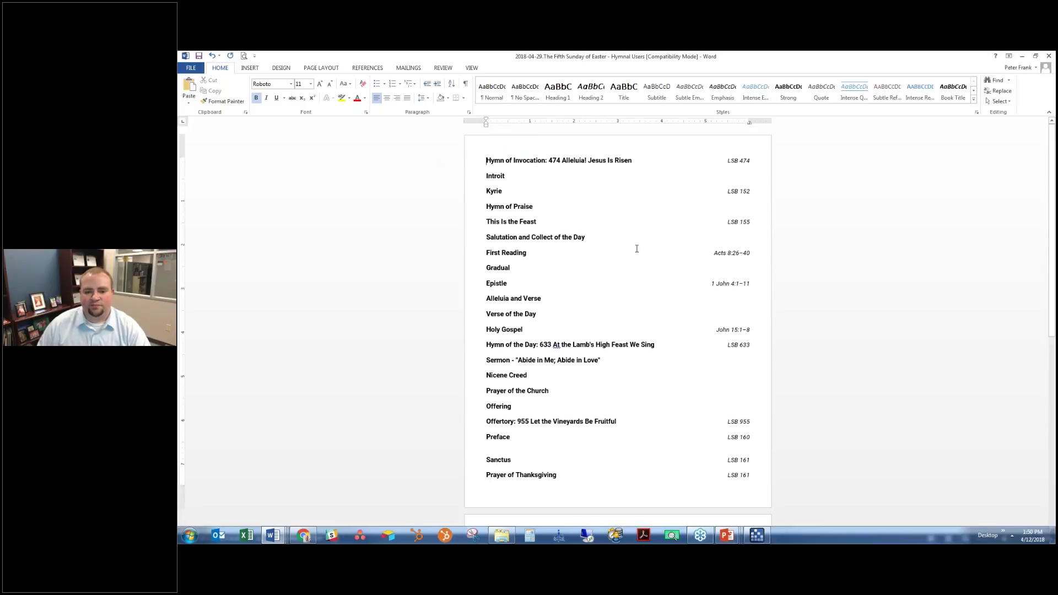
pyautogui.scroll(-4, 669, 314)
pyautogui.moveTo(689, 415); pyautogui.dragTo(544, 363)
pyautogui.press('Delete')
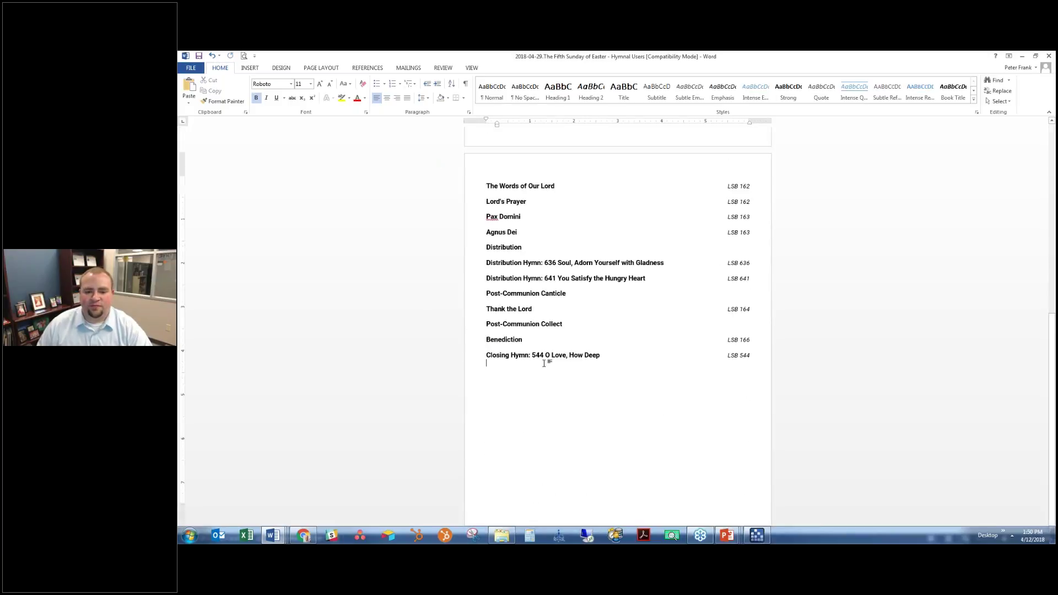
pyautogui.hotkey('ctrl', 'z')
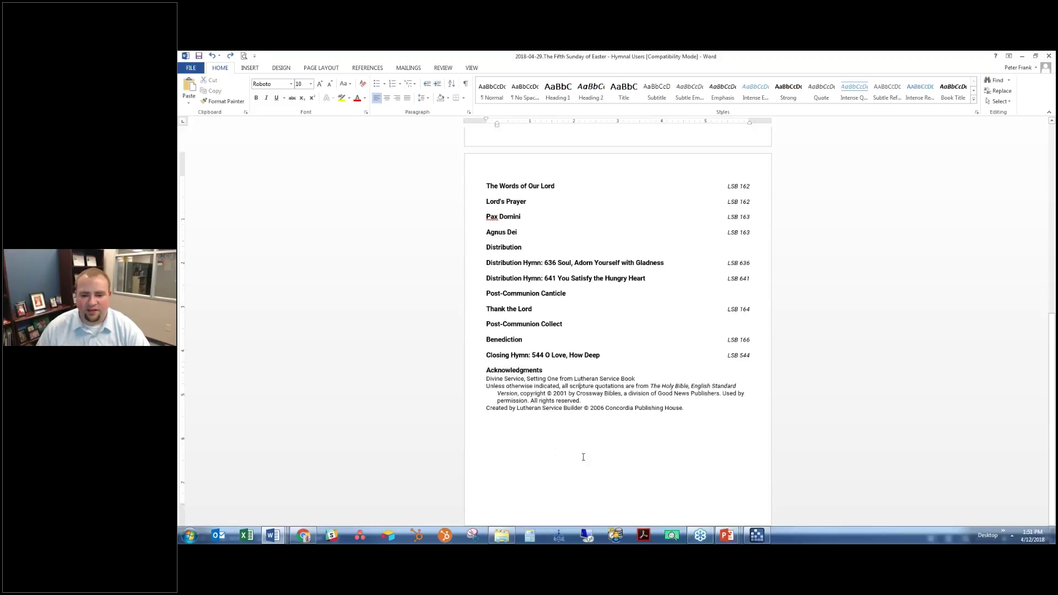
# Delete the standalone Distribution line
pyautogui.scroll(1, 595, 447)
pyautogui.scroll(2, 594, 447)
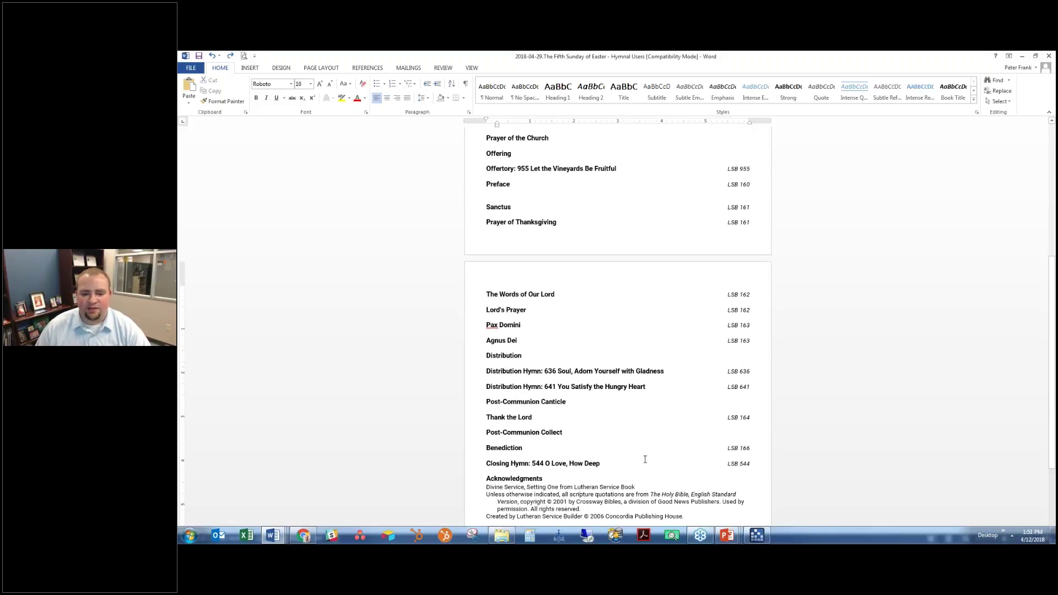
pyautogui.scroll(-2, 508, 408)
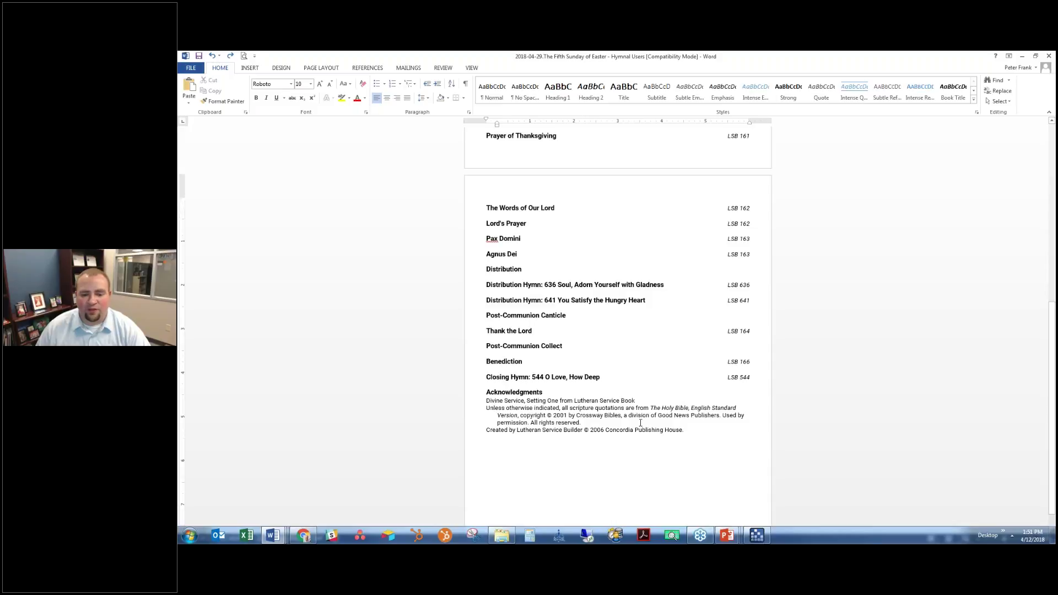
pyautogui.scroll(3, 657, 424)
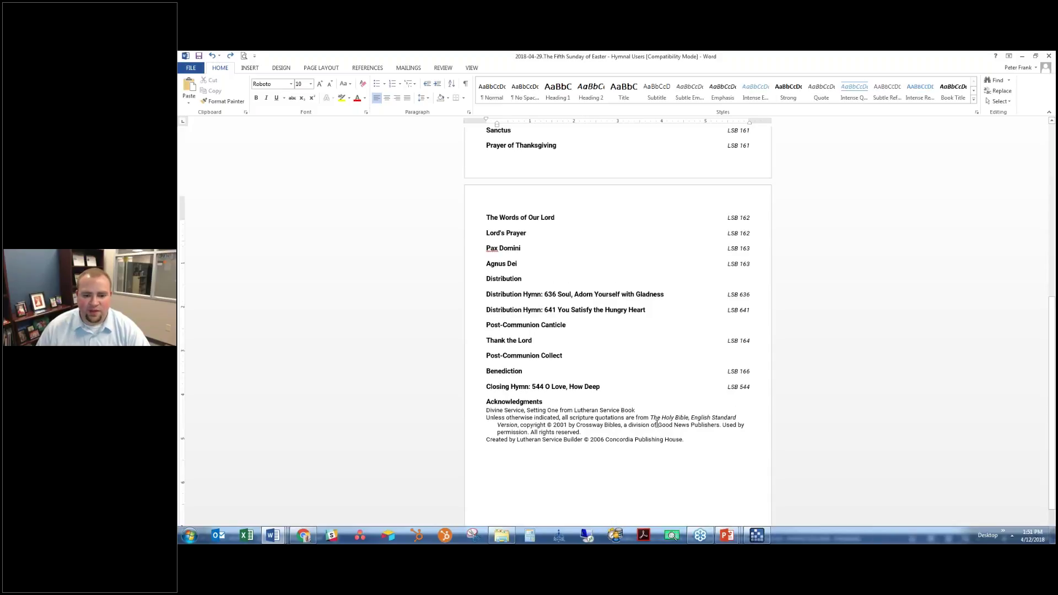
pyautogui.click(479, 335)
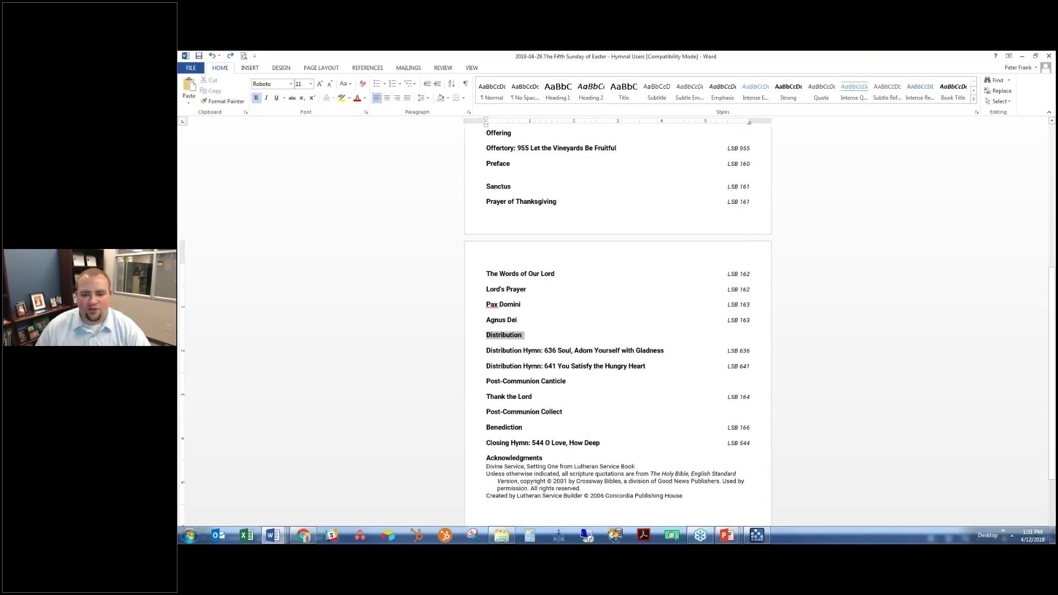
pyautogui.press('Delete')
pyautogui.press('Delete')
# Remove the empty line between Preface and Sanctus and return to Lutheran Service Builder
pyautogui.click(594, 373)
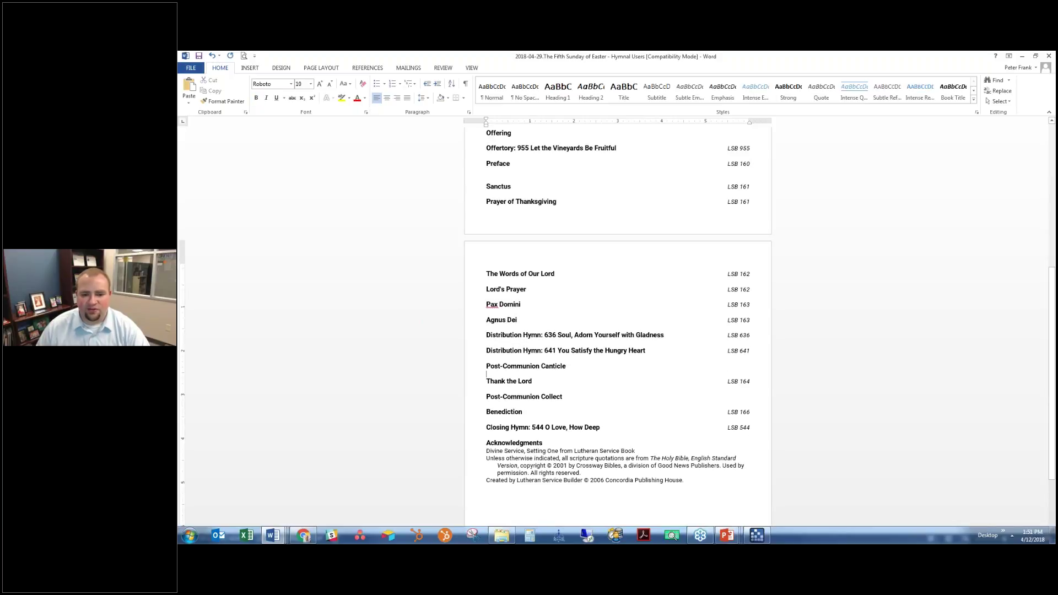
pyautogui.scroll(5, 618, 325)
pyautogui.scroll(1, 562, 331)
pyautogui.click(564, 351)
pyautogui.press('Delete')
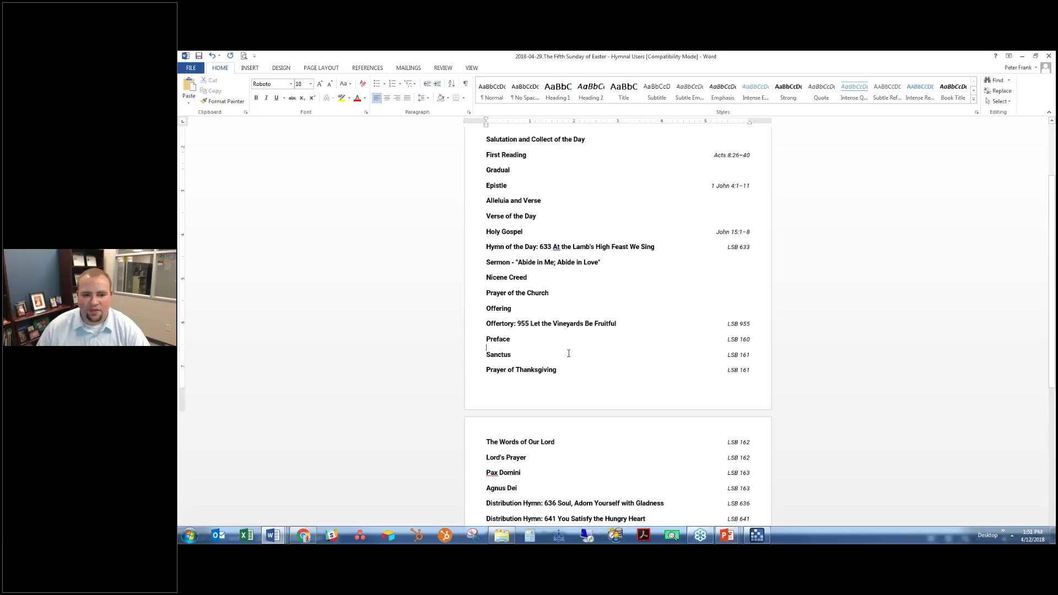
pyautogui.scroll(3, 544, 349)
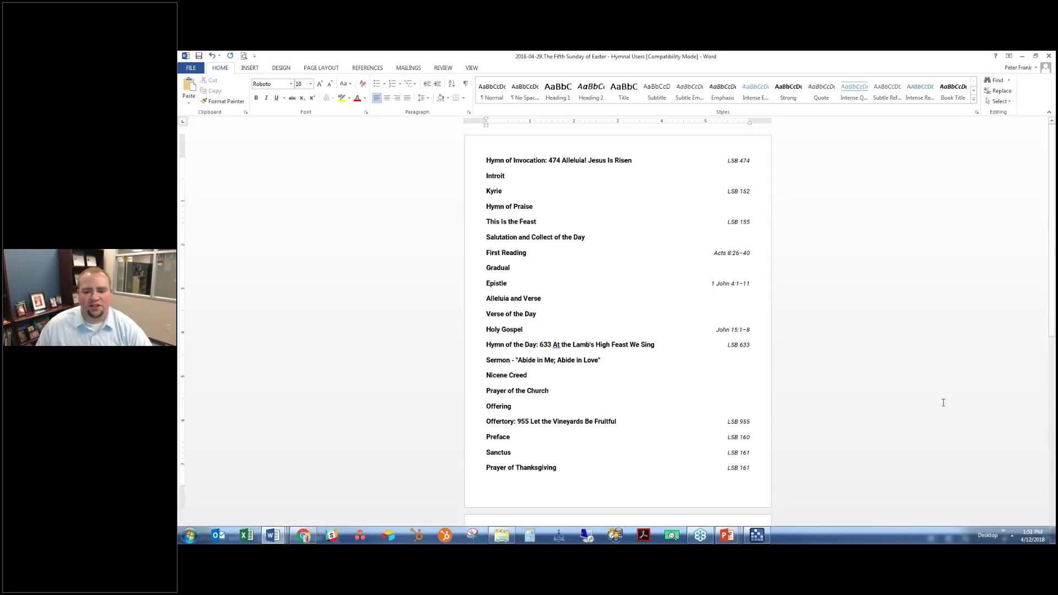
pyautogui.click(757, 535)
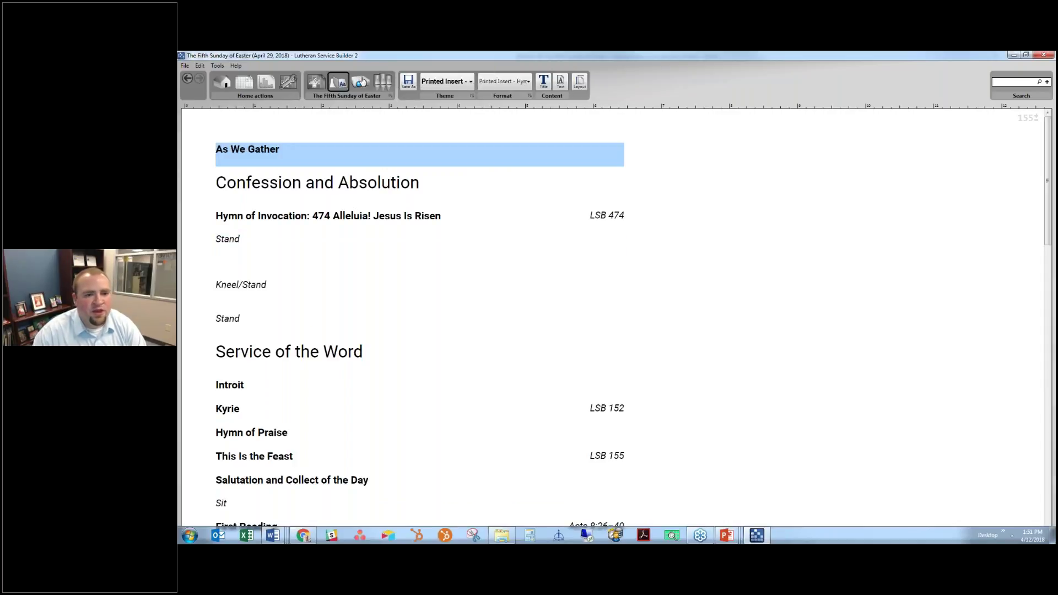
# Show the service as projection slides using the Title Only format
pyautogui.click(361, 82)
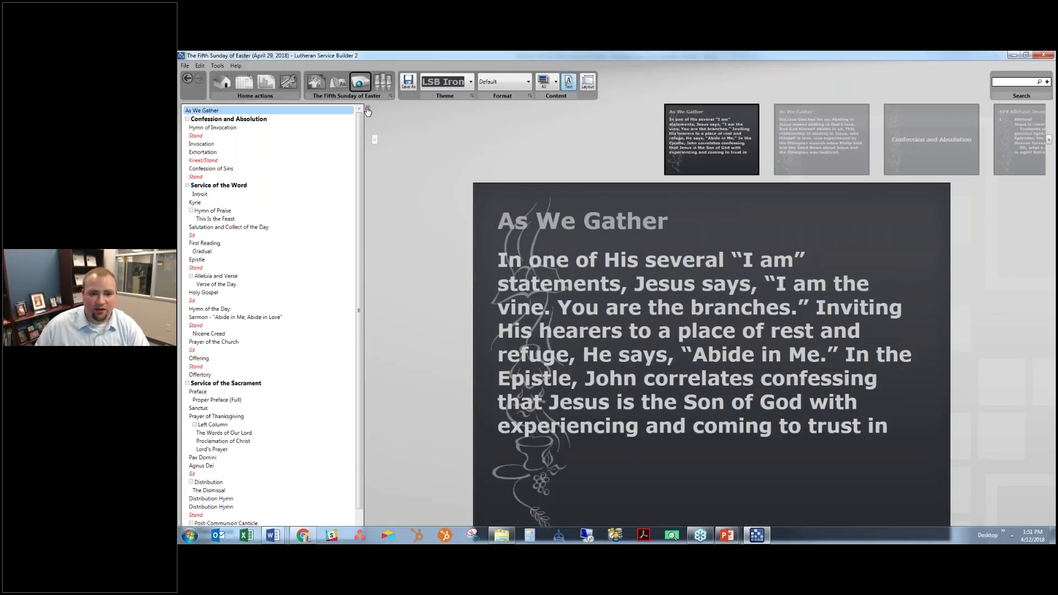
pyautogui.scroll(-1, 300, 182)
pyautogui.scroll(1, 338, 165)
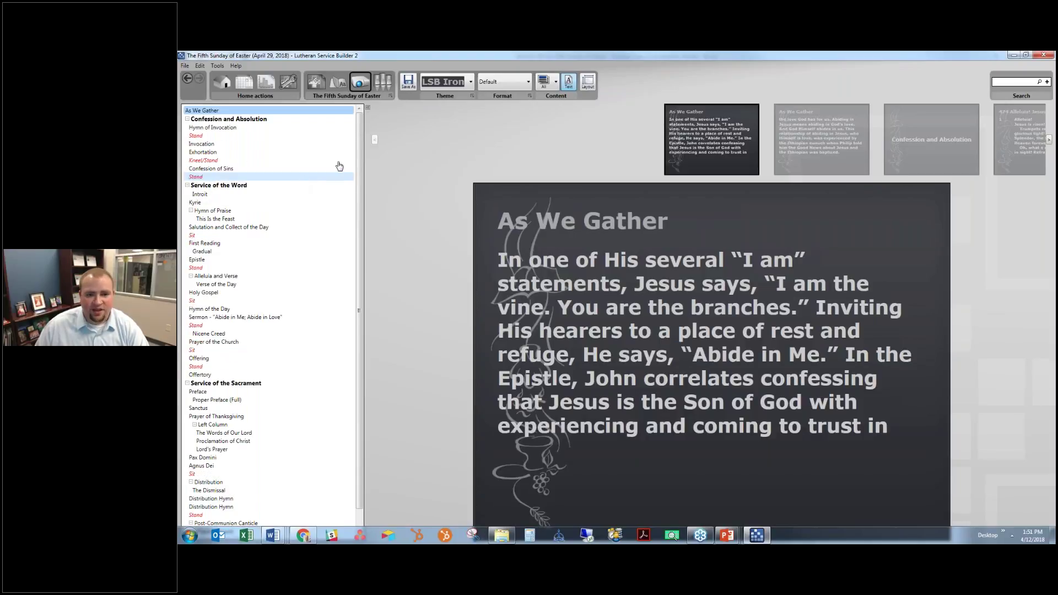
pyautogui.click(503, 87)
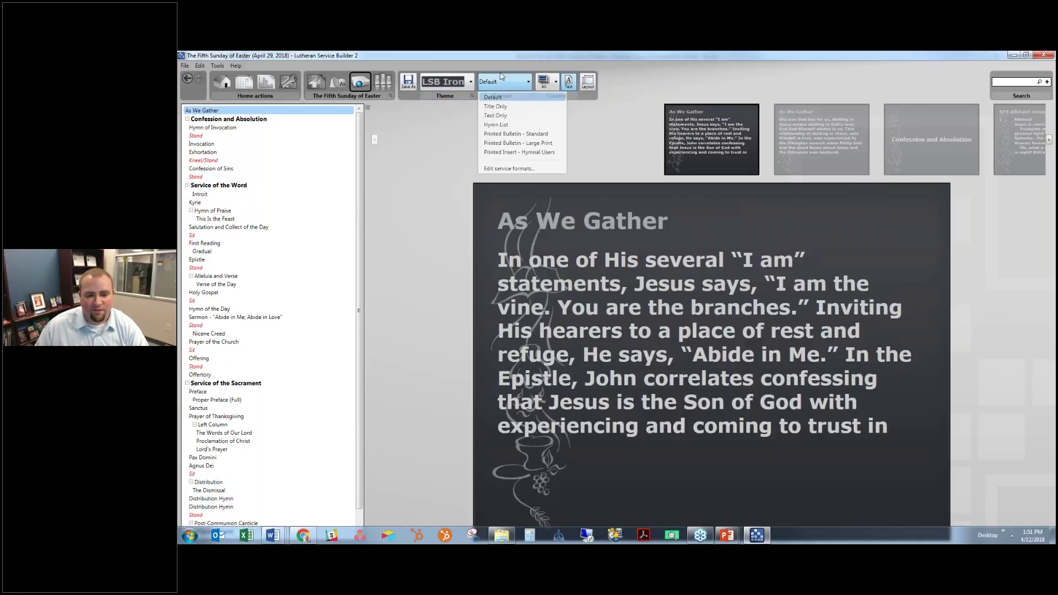
pyautogui.click(508, 107)
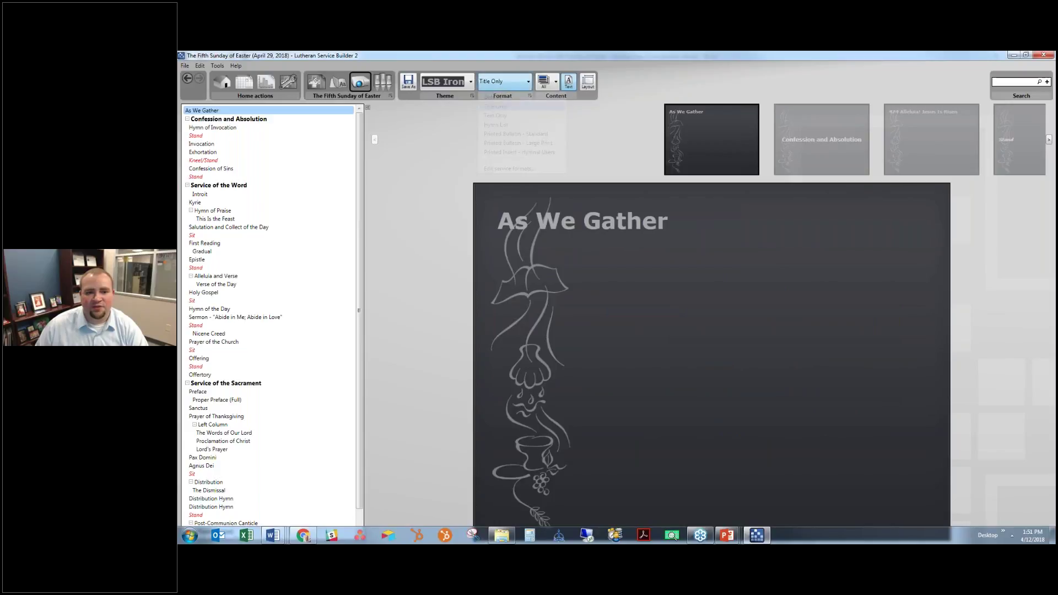
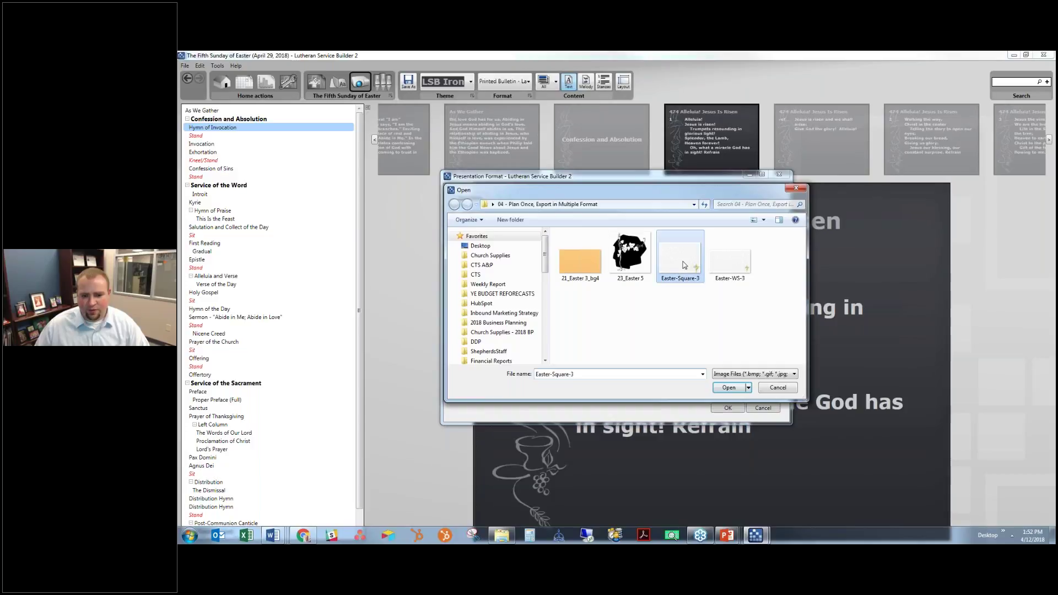
# Apply the Season of Easter template with Easter-Square-3 background, Left alignment and 1024×768 slide size
pyautogui.doubleClick(684, 265)
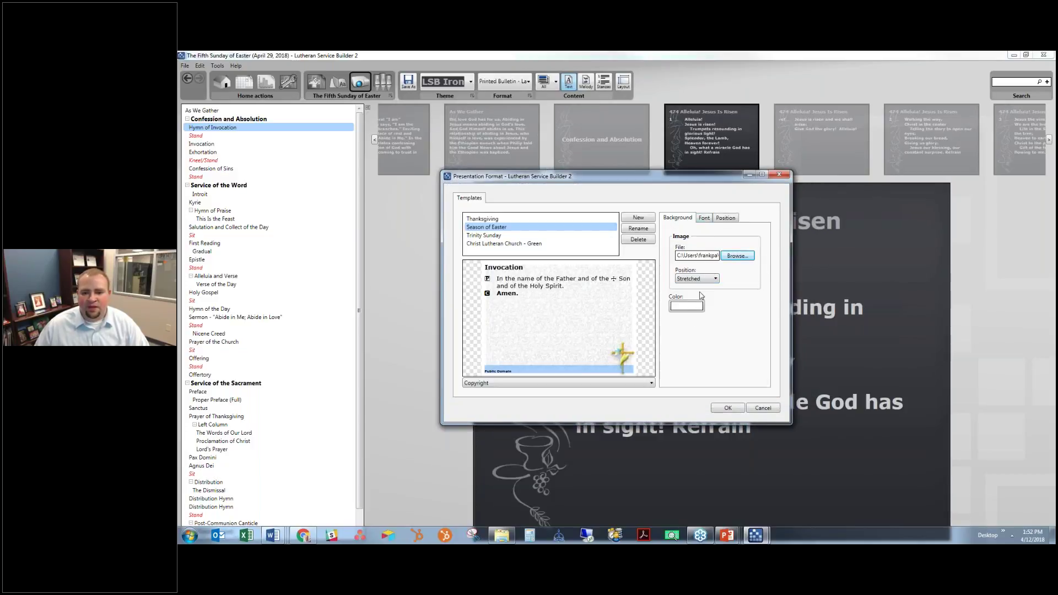
pyautogui.click(705, 219)
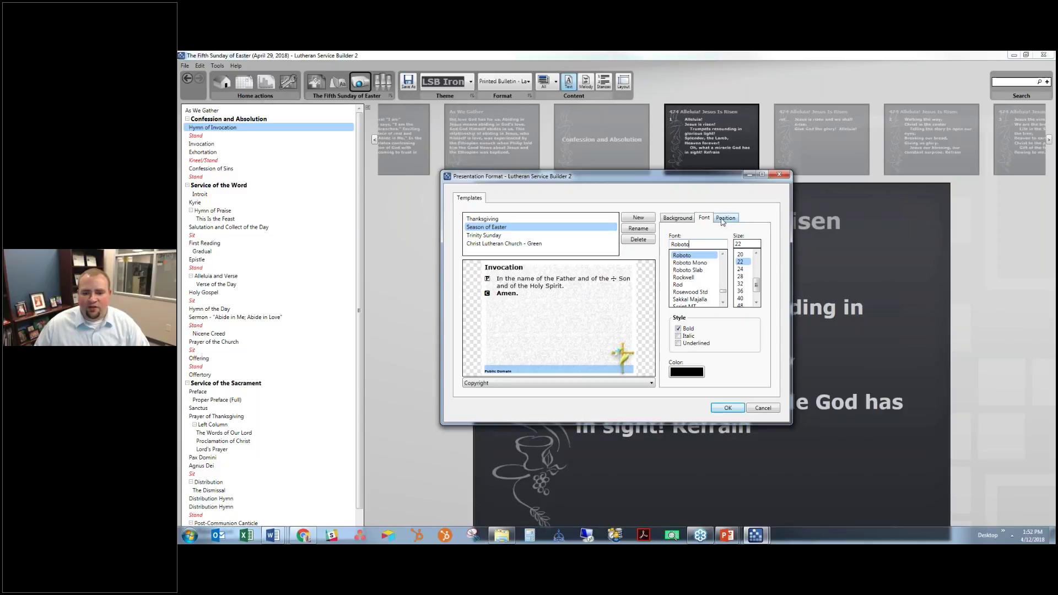
pyautogui.click(723, 219)
pyautogui.click(716, 244)
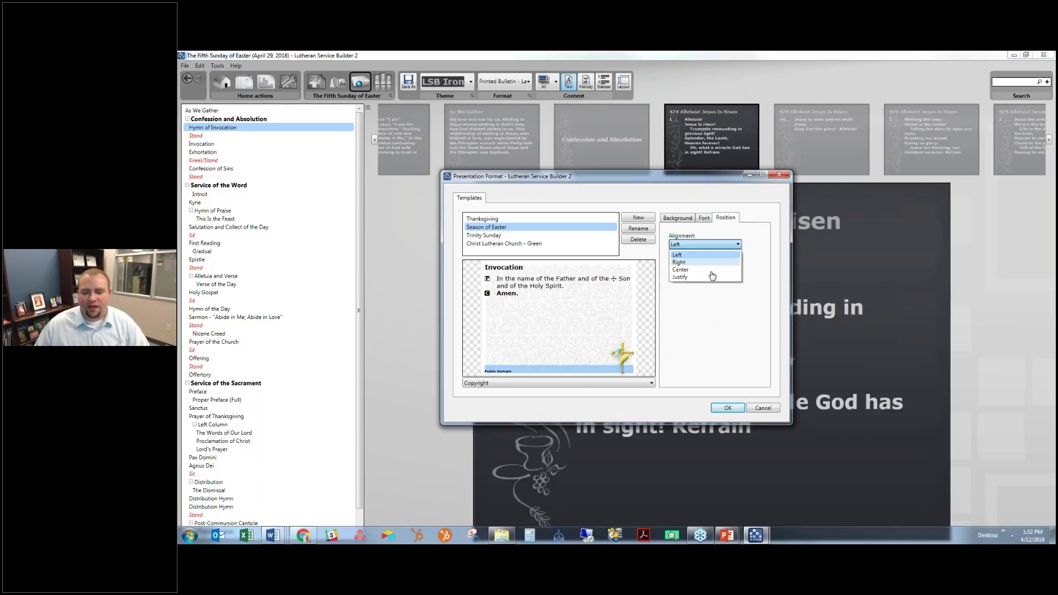
pyautogui.click(742, 258)
pyautogui.click(683, 219)
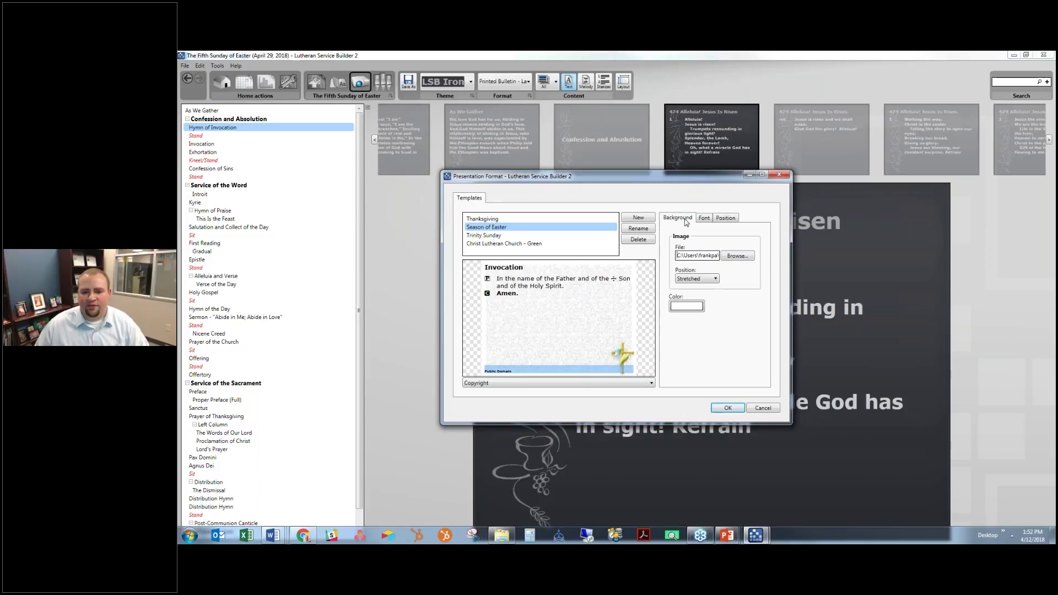
pyautogui.click(716, 407)
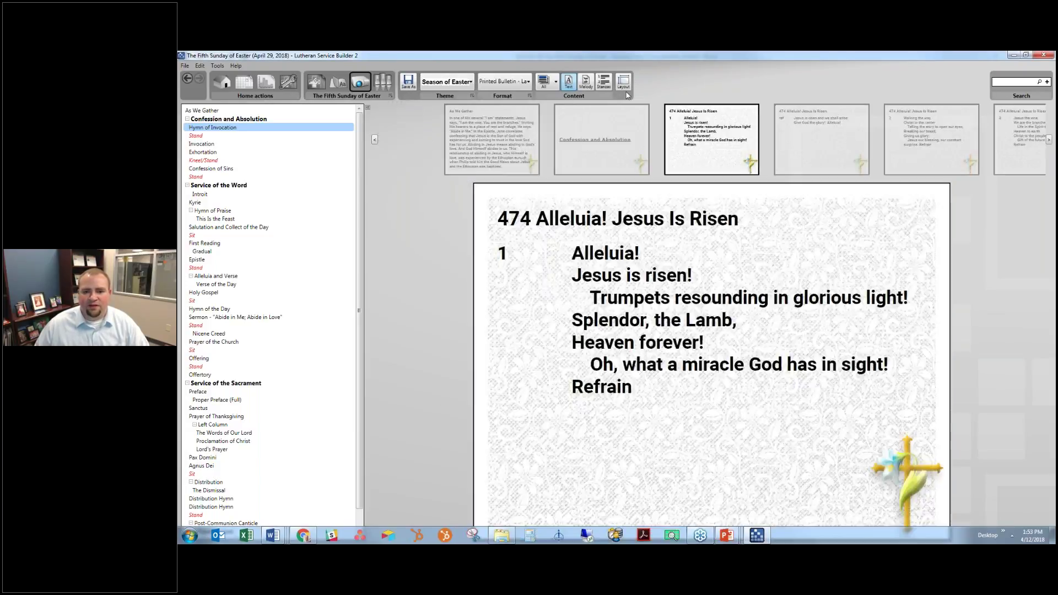
pyautogui.click(625, 91)
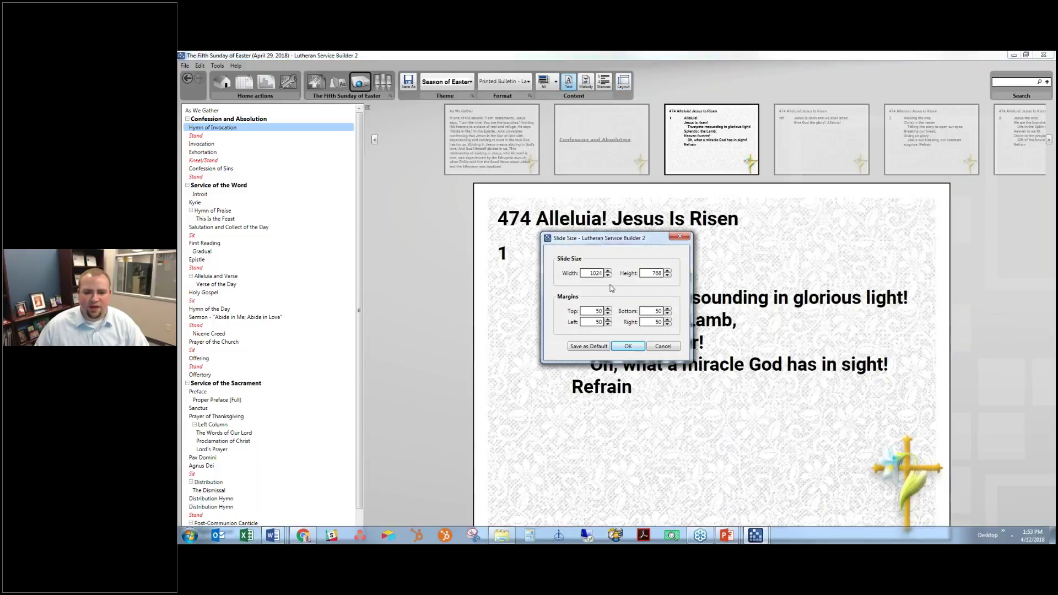
pyautogui.click(628, 346)
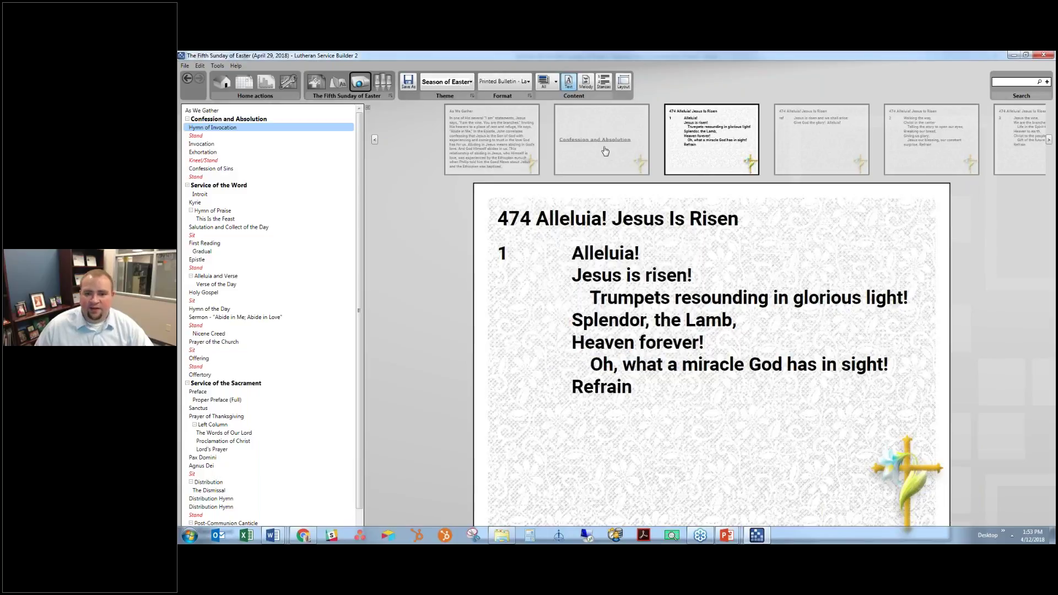
# Review the Confession and Absolution slide and hymn 474's stanzas through the Stand slide
pyautogui.click(628, 161)
pyautogui.click(627, 161)
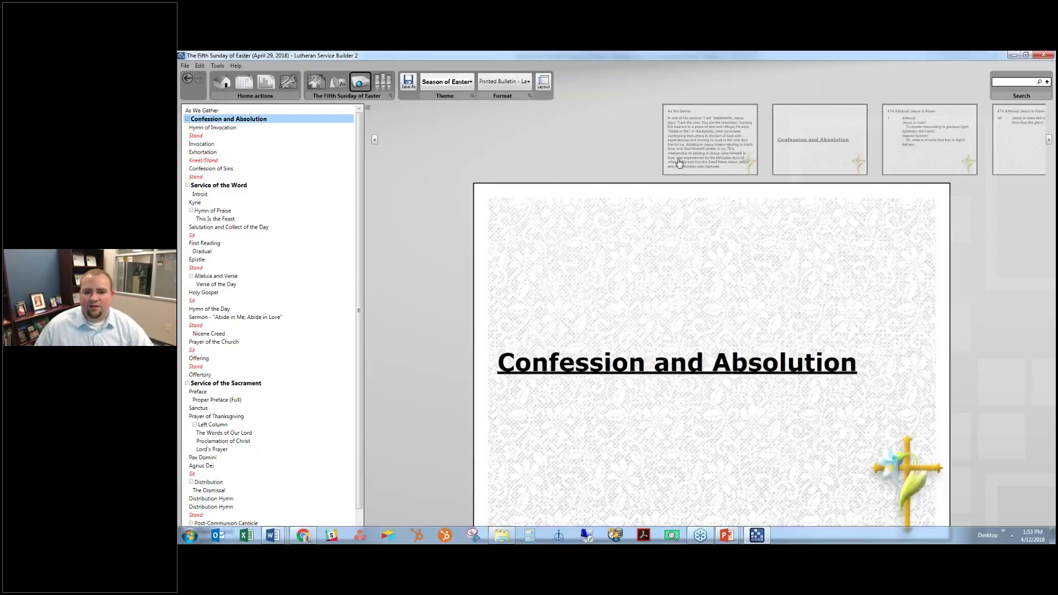
pyautogui.press('Right')
pyautogui.press('Right')
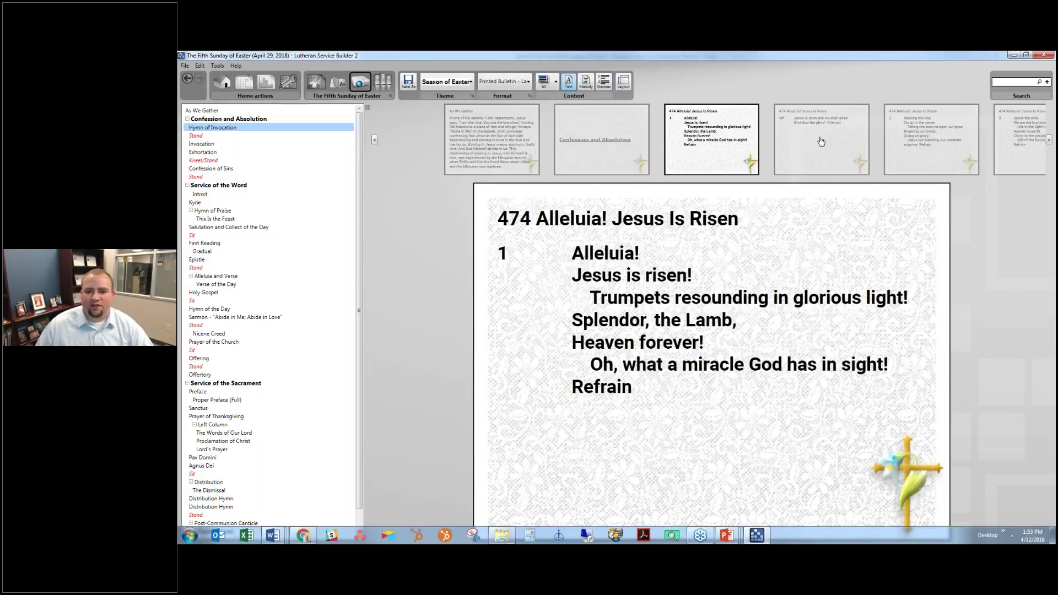
pyautogui.press('Right')
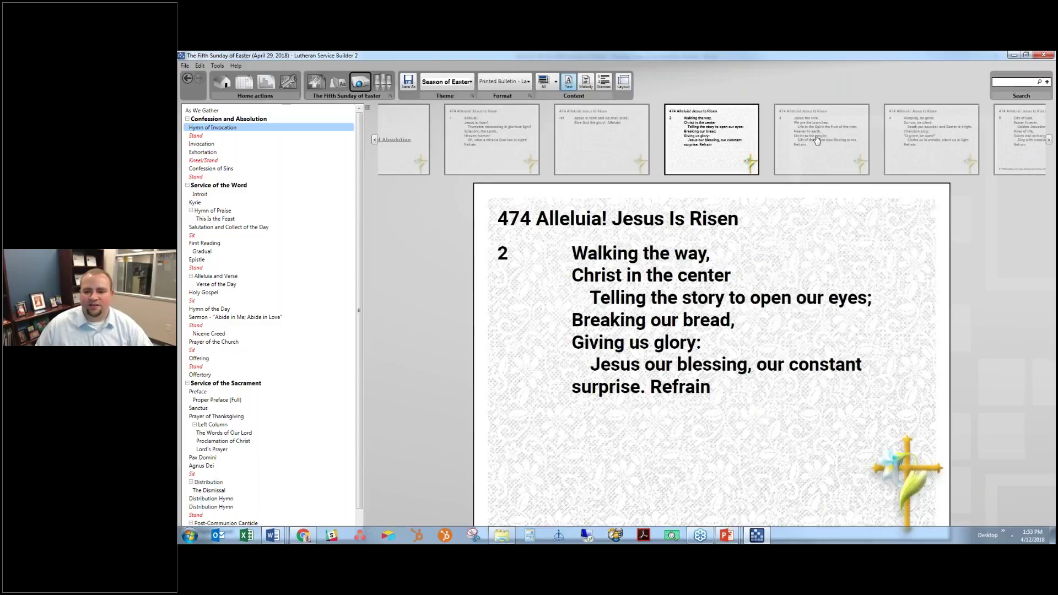
pyautogui.press('Right')
pyautogui.press('Right')
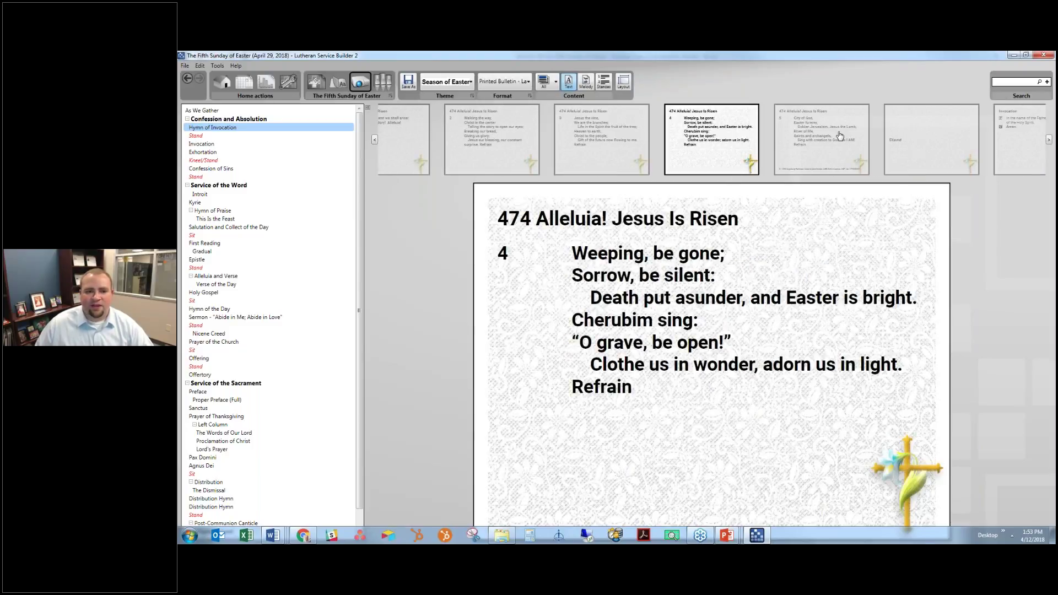
pyautogui.press('Right')
pyautogui.press('Right')
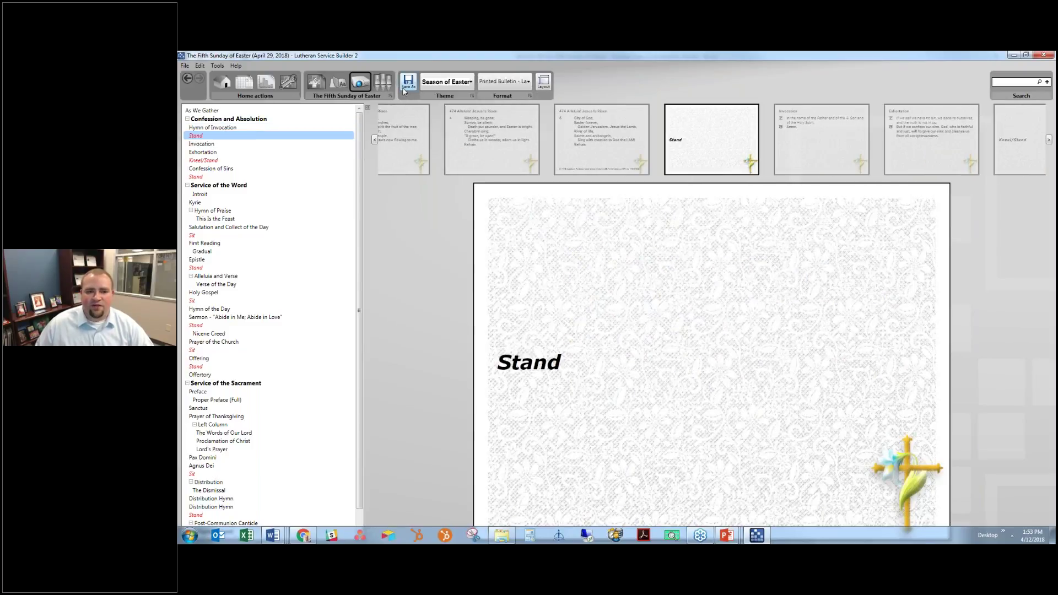
pyautogui.click(411, 81)
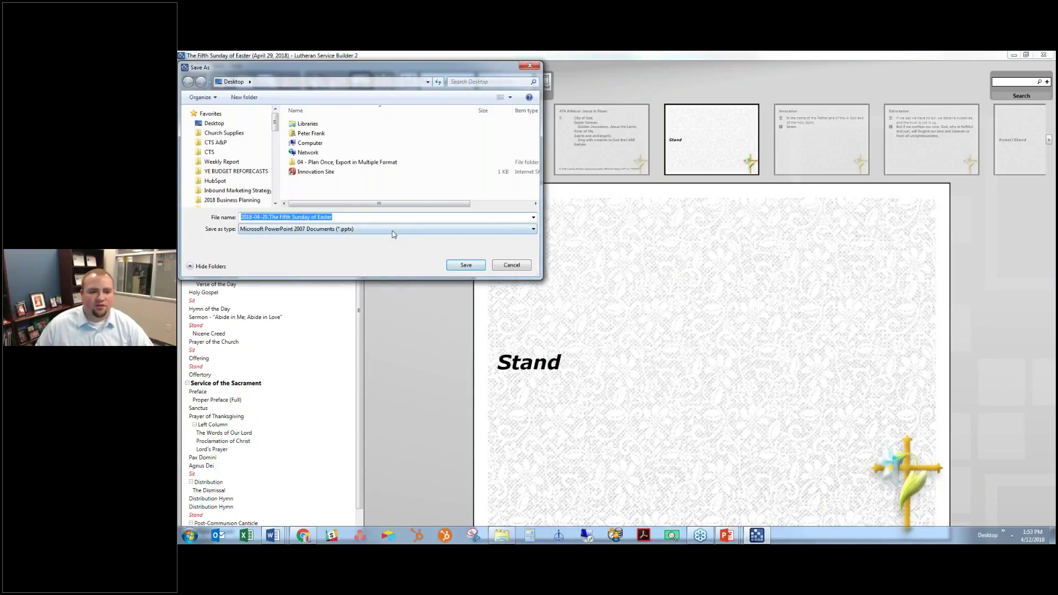
# Save the slides as PowerPoint 2007 (.pptx) file 2018-04-29.The Fifth Sunday of Easter and bring it forward
pyautogui.click(393, 230)
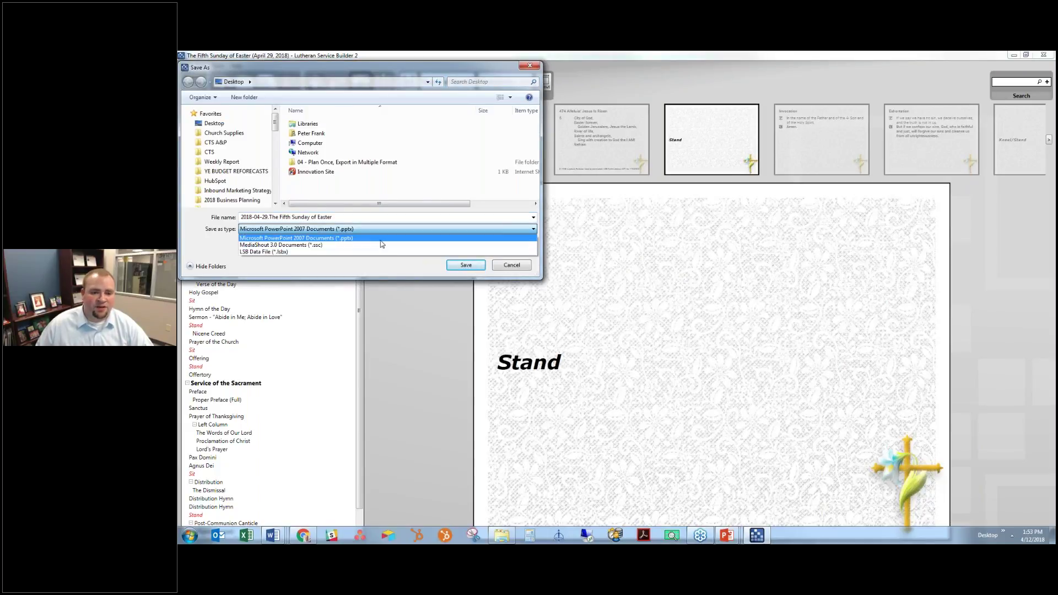
pyautogui.click(380, 239)
pyautogui.click(464, 269)
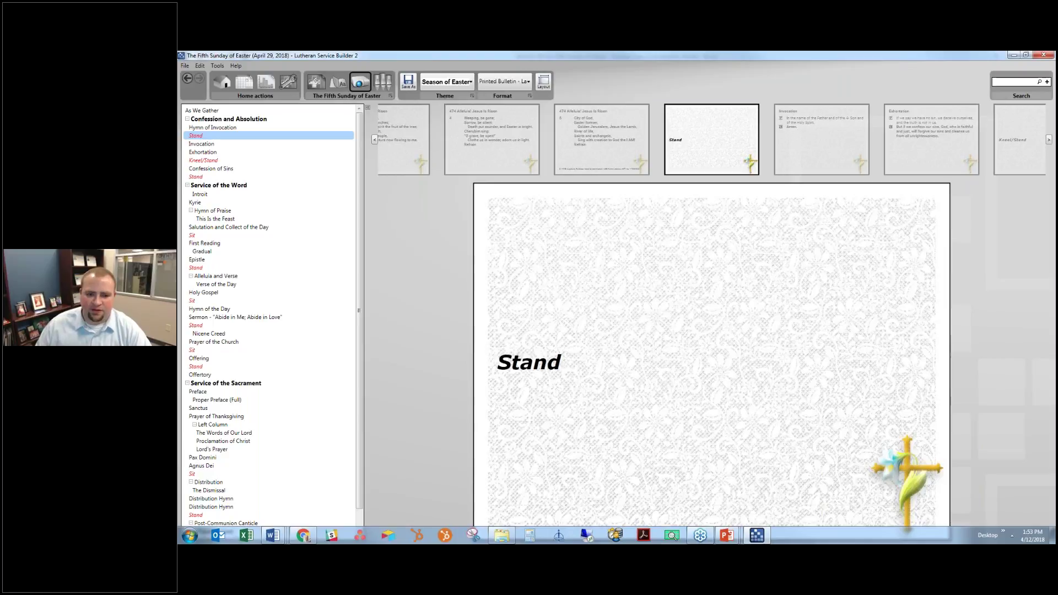
pyautogui.click(1004, 532)
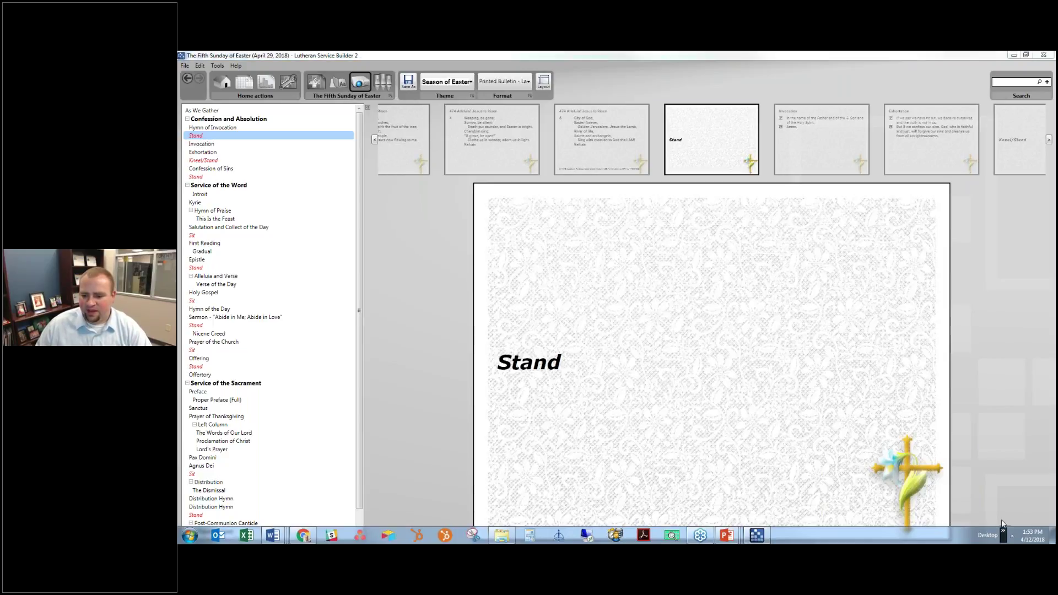
pyautogui.click(873, 522)
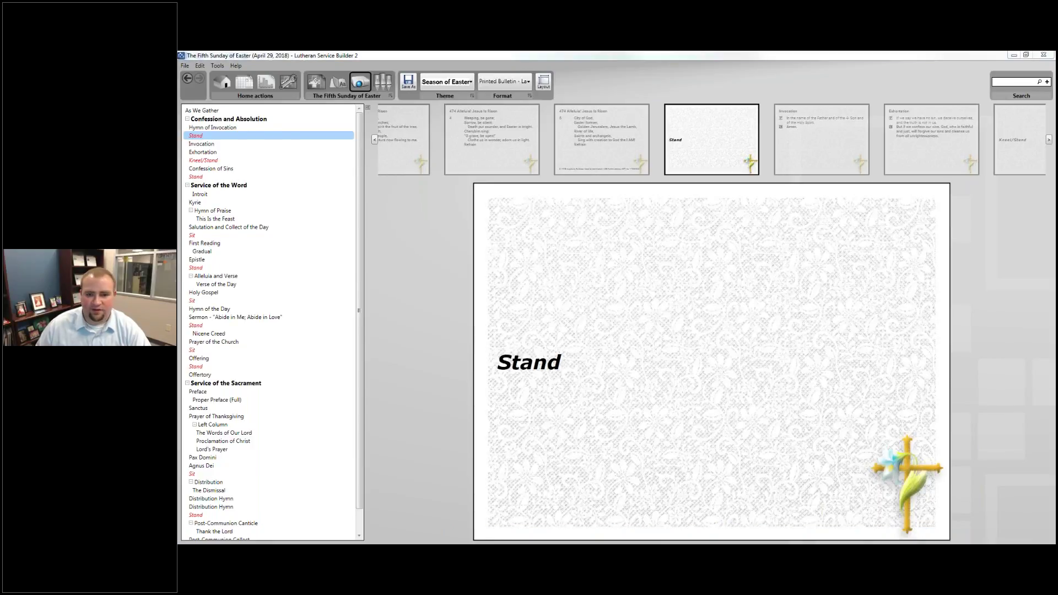
pyautogui.hotkey('alt', 'Tab')
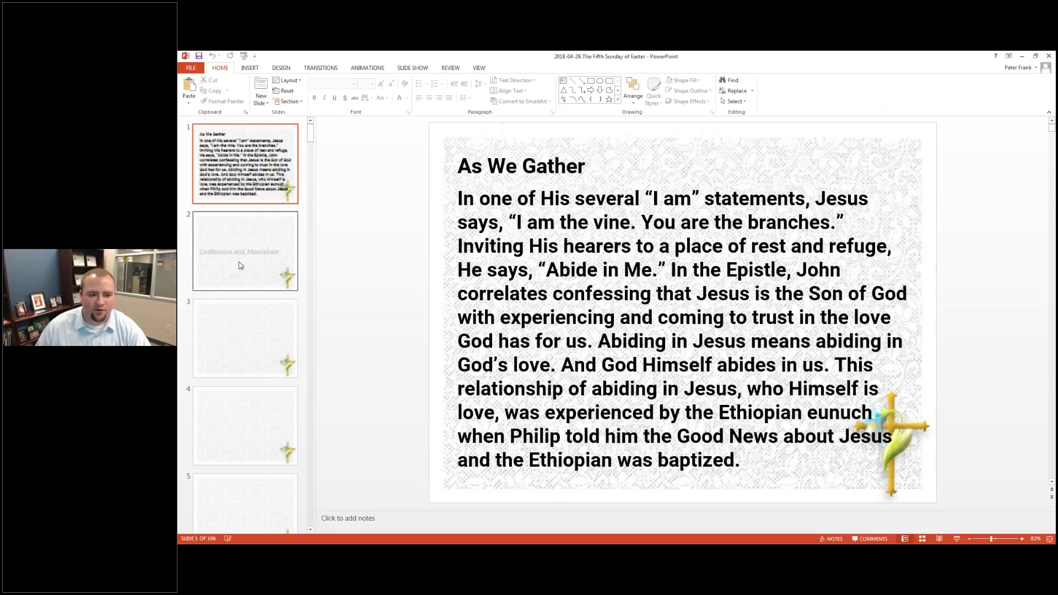
# Browse the Confession and Absolution, Stand and Exhortation slides in PowerPoint, then minimize it
pyautogui.click(241, 266)
pyautogui.click(245, 339)
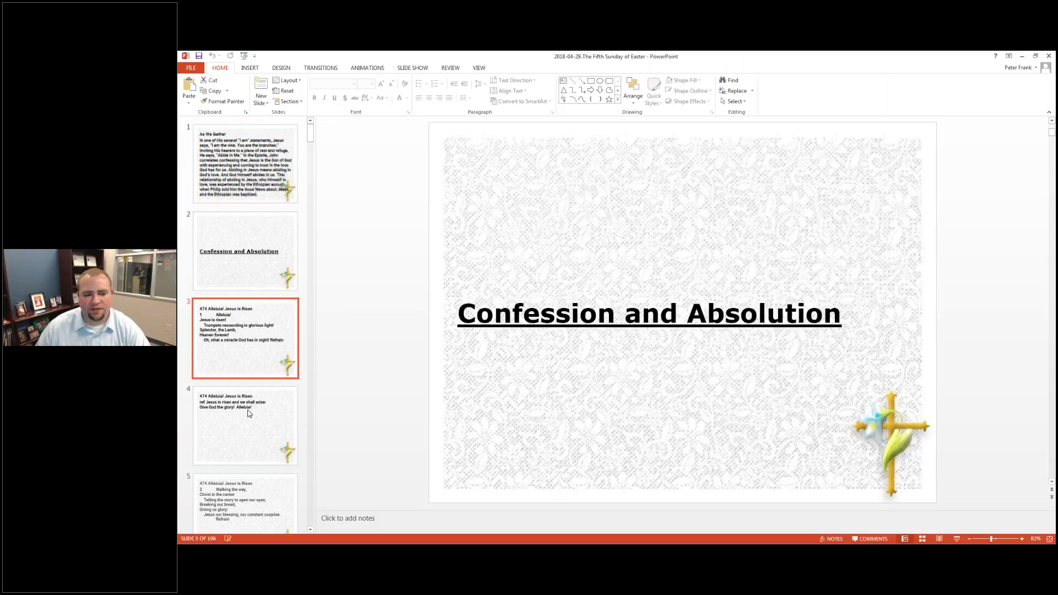
pyautogui.press('Down')
pyautogui.press('Down')
pyautogui.press('Down')
pyautogui.press('Down')
pyautogui.press('Down')
pyautogui.press('Down')
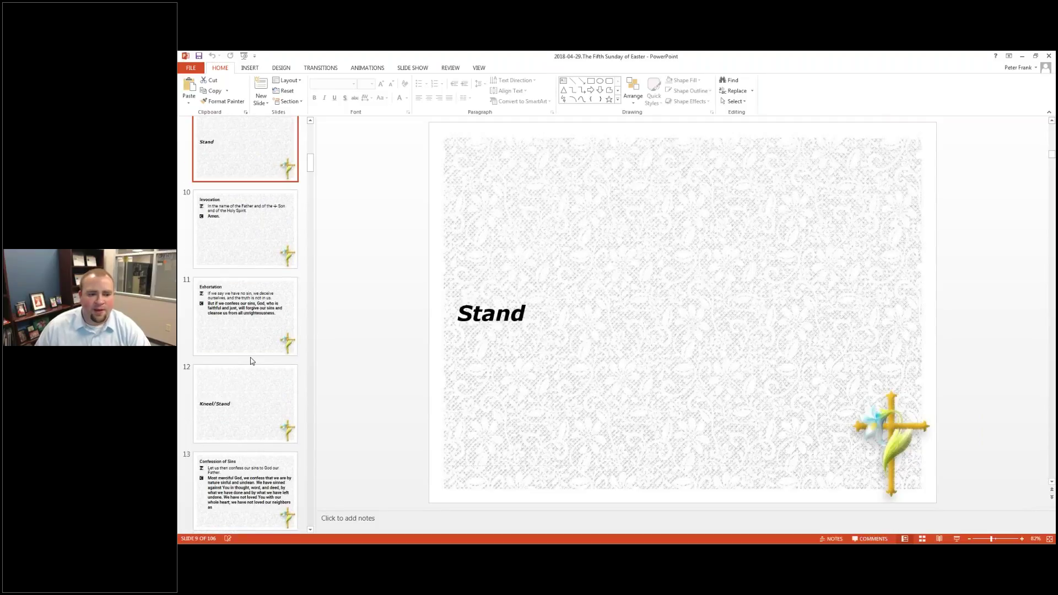
pyautogui.click(249, 367)
pyautogui.click(224, 308)
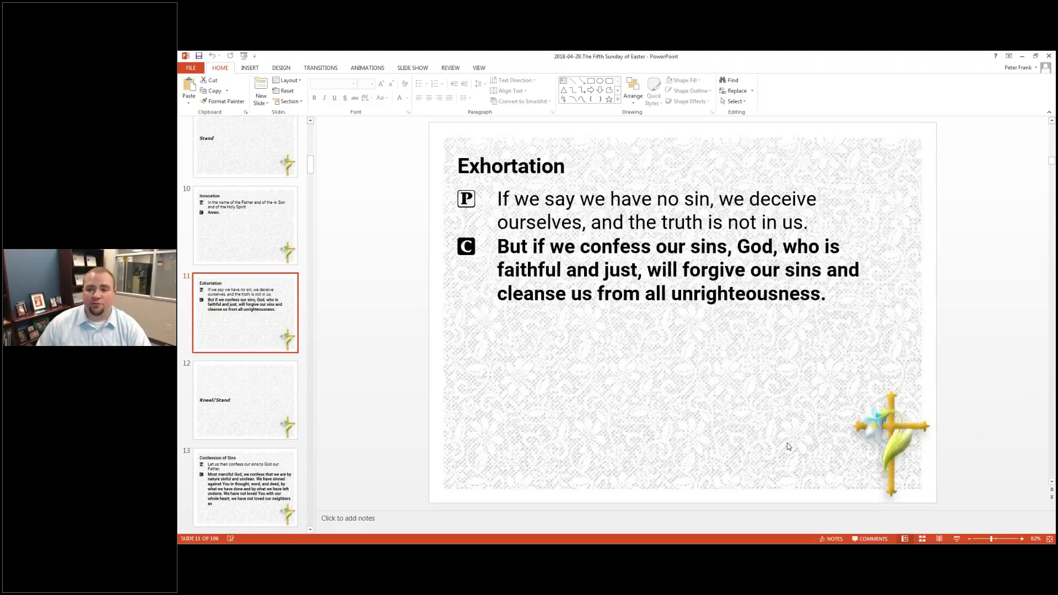
pyautogui.click(1024, 56)
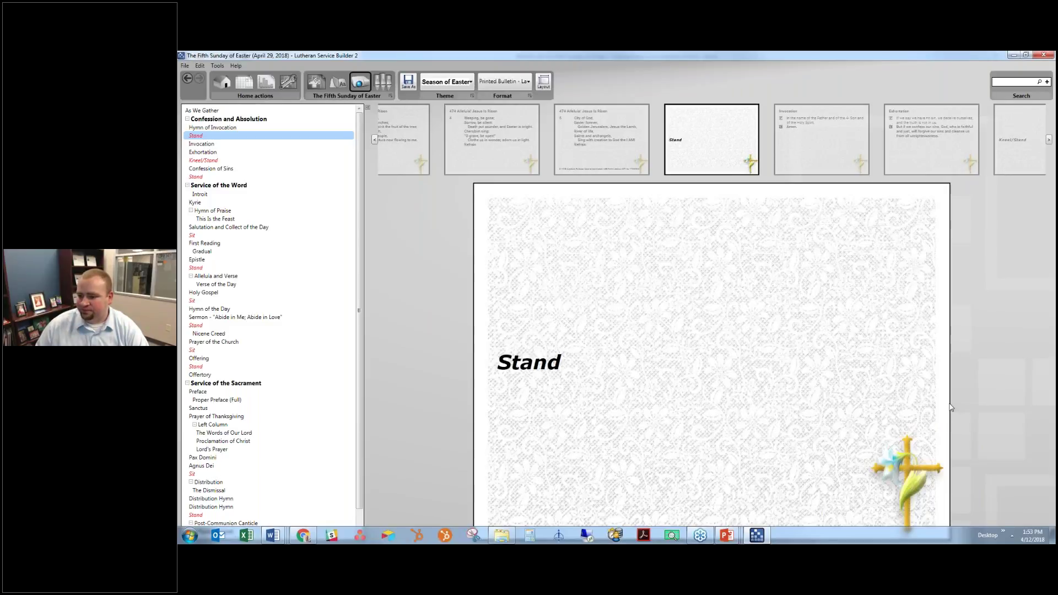
# Show the full-screen closing slide, advance to the free trial download slide, then switch windows
pyautogui.hotkey('alt', 'Tab')
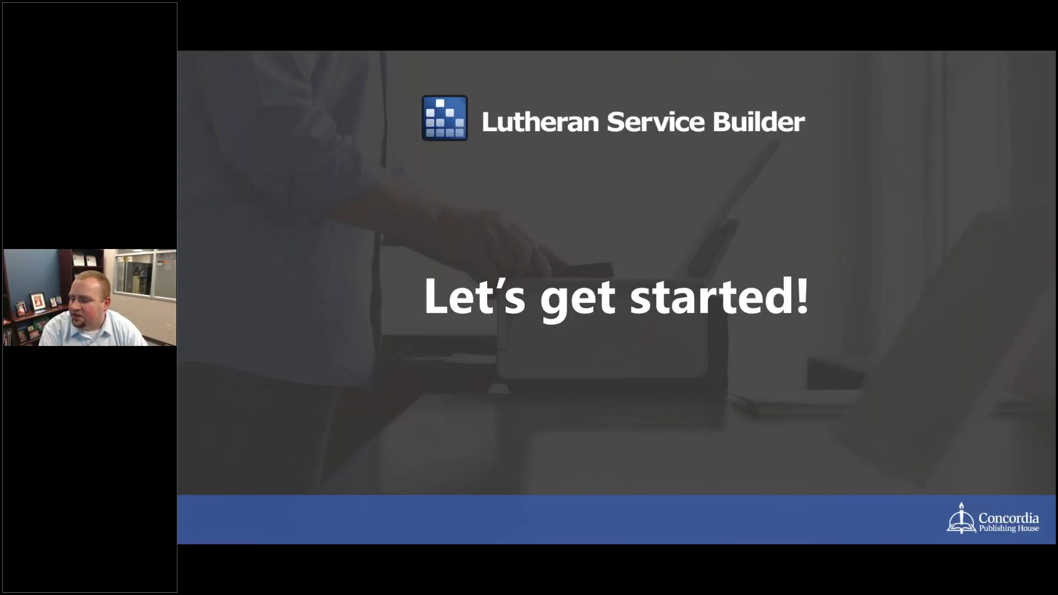
pyautogui.press('Right')
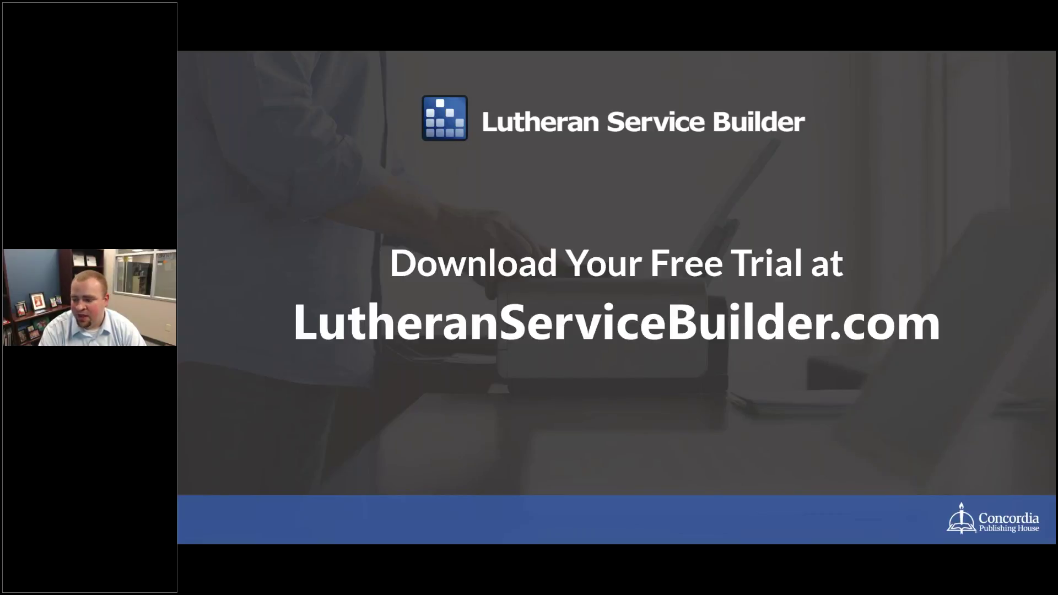
pyautogui.hotkey('alt', 'Tab')
pyautogui.press('Tab')
pyautogui.press('Tab')
pyautogui.press('Tab')
pyautogui.press('Tab')
pyautogui.press('Tab')
pyautogui.press('Tab')
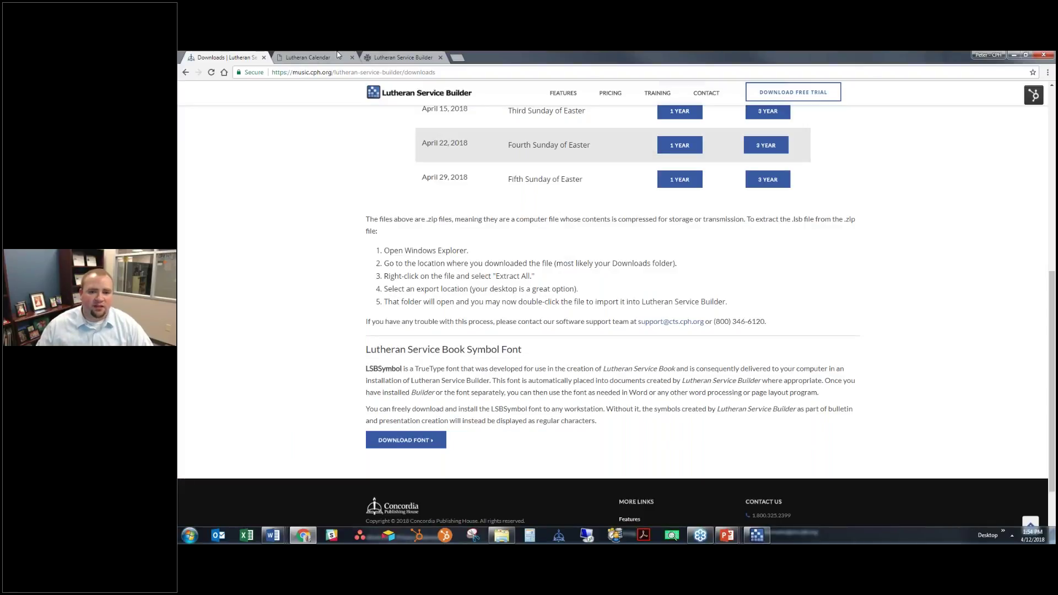
# Move through the Lutheran Calendar pages from Easter 4 and St. Mark to the Fifth Sunday of Easter
pyautogui.click(338, 55)
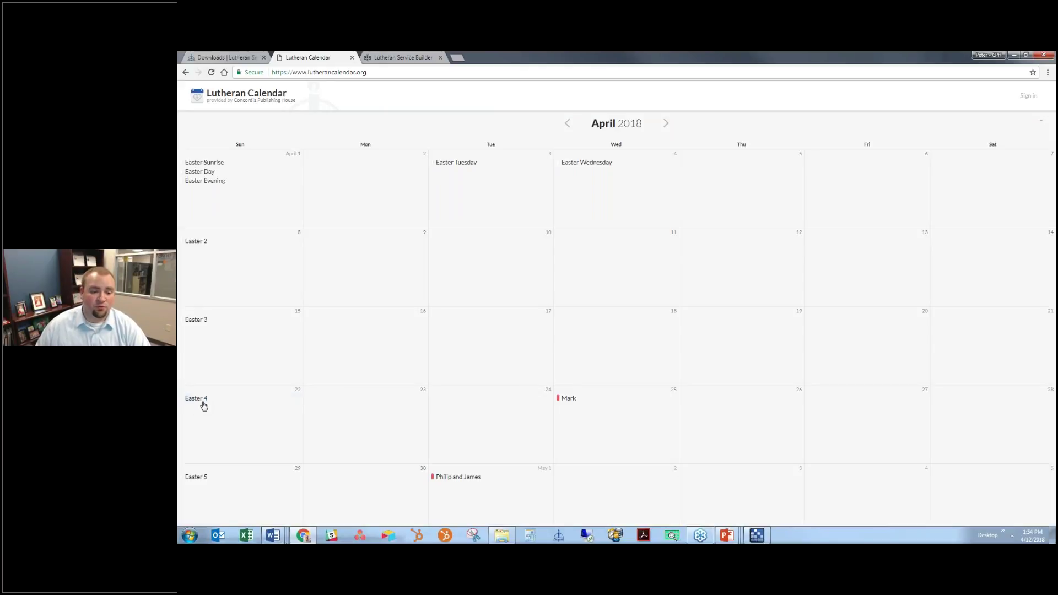
pyautogui.click(224, 403)
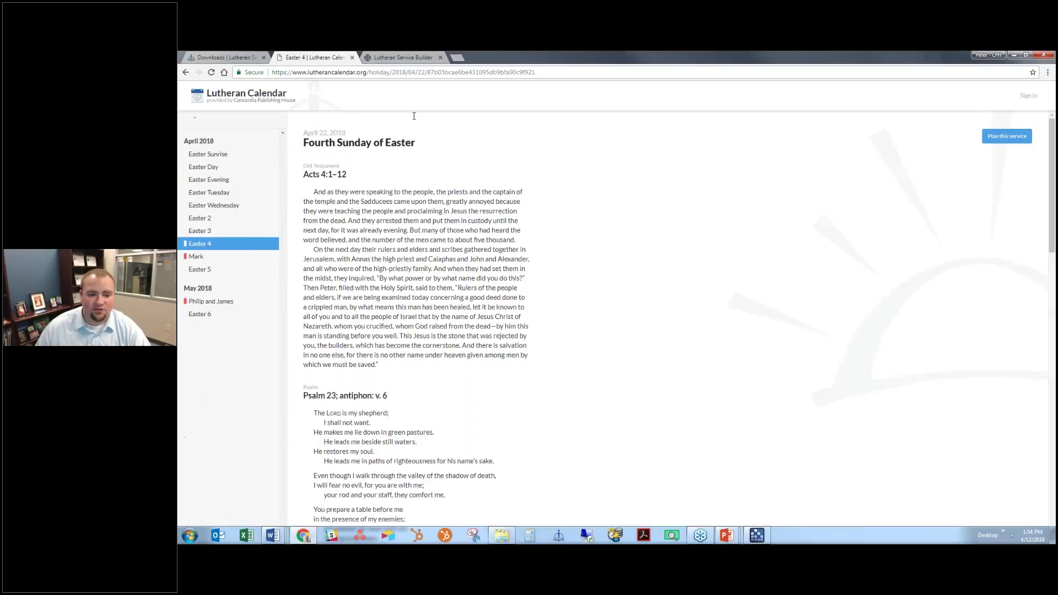
pyautogui.scroll(-7, 526, 319)
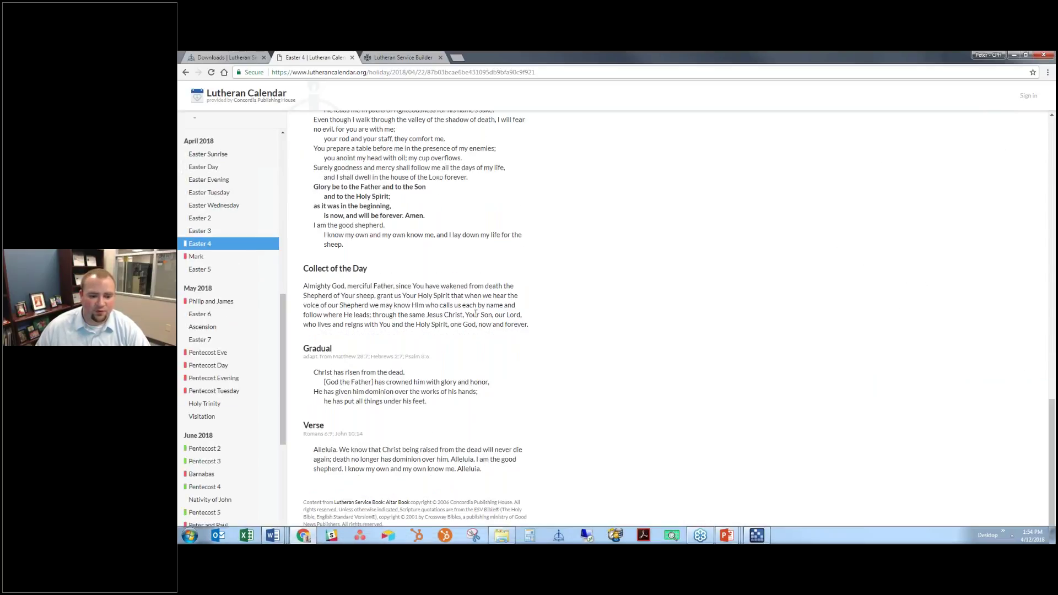
pyautogui.scroll(1, 475, 313)
pyautogui.scroll(8, 386, 226)
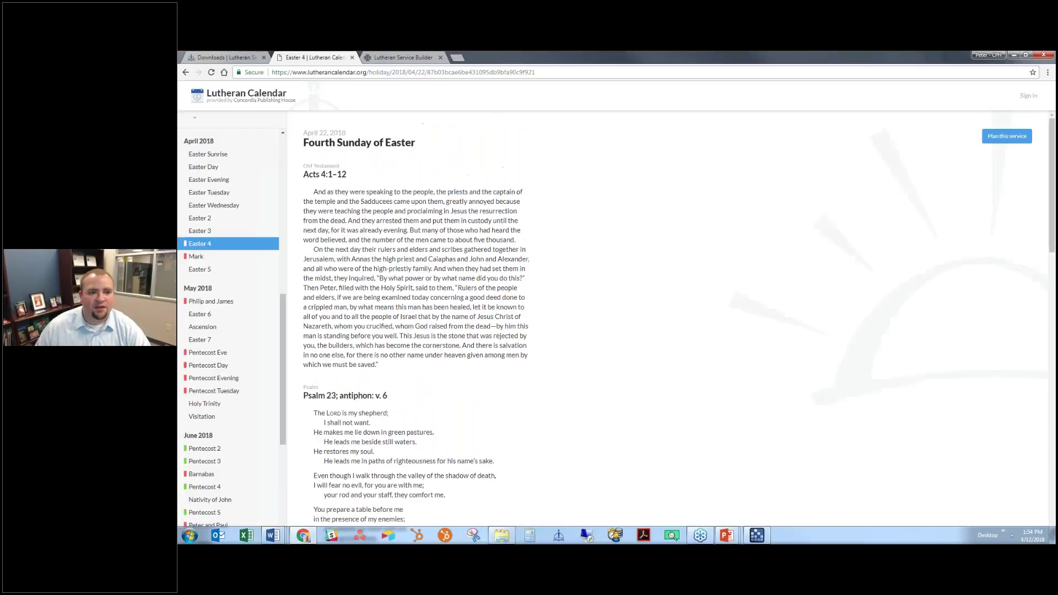
pyautogui.press('Down')
pyautogui.press('Down')
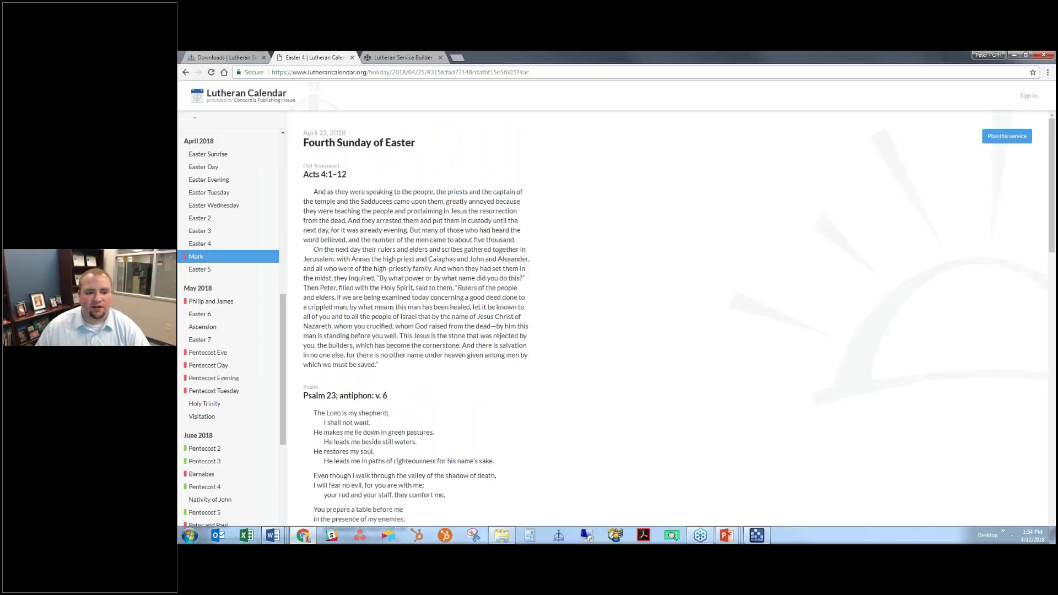
pyautogui.press('Up')
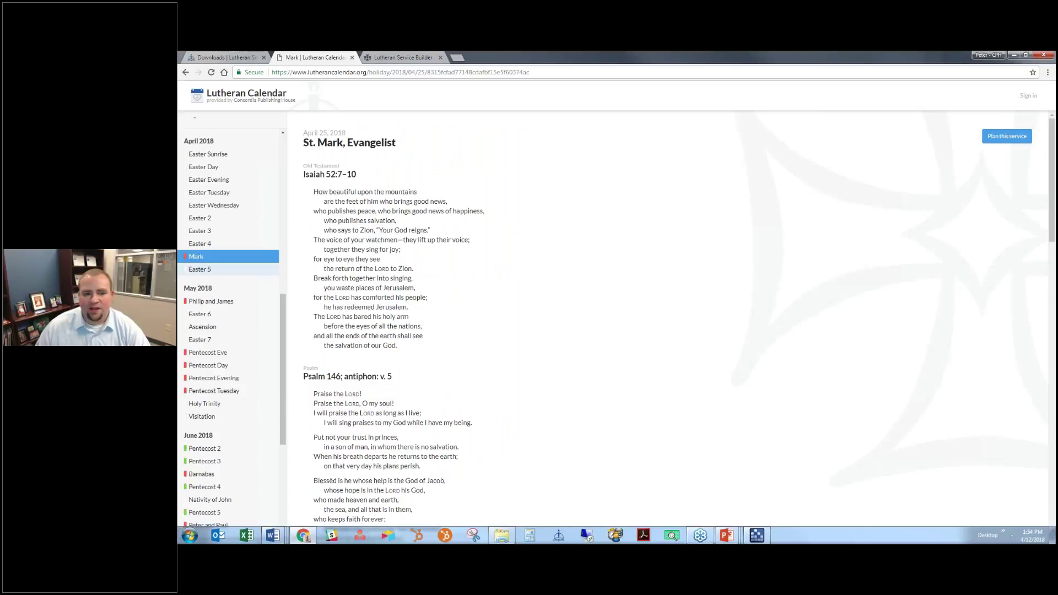
pyautogui.press('Down')
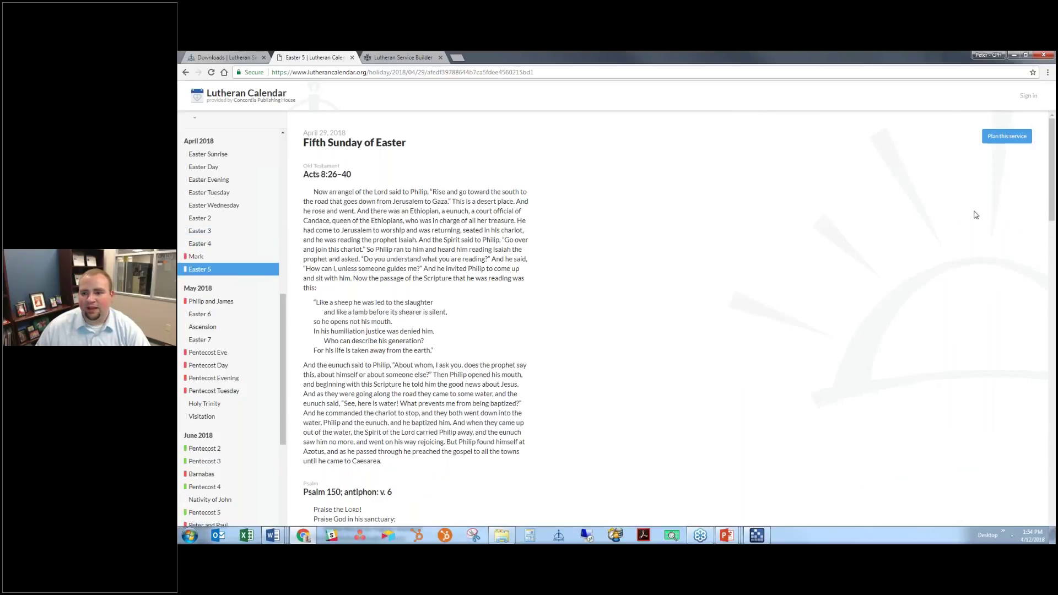
# Choose Plan this service and sign in with the account email and password
pyautogui.click(1015, 138)
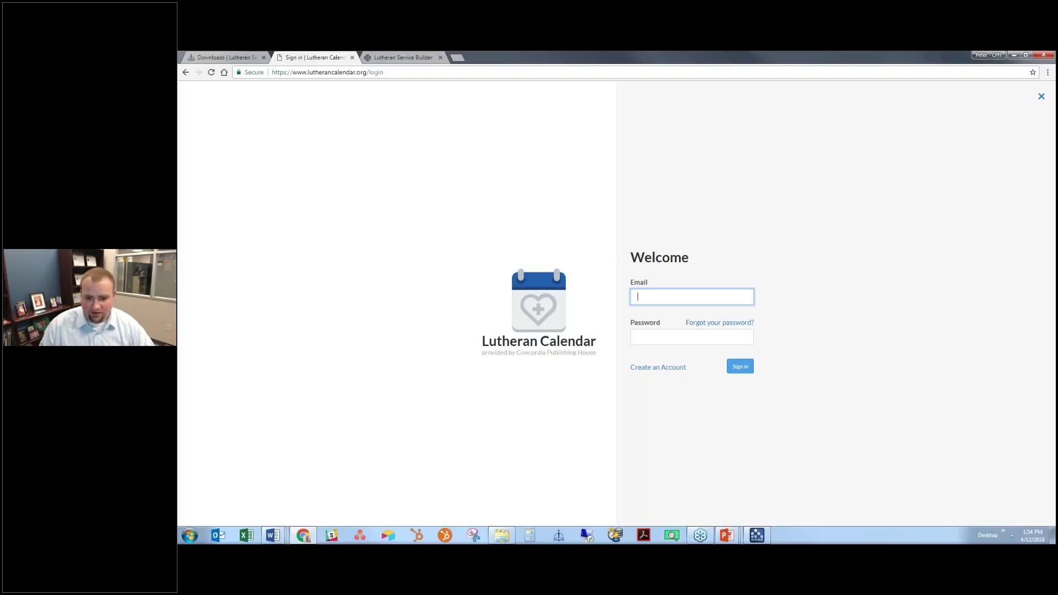
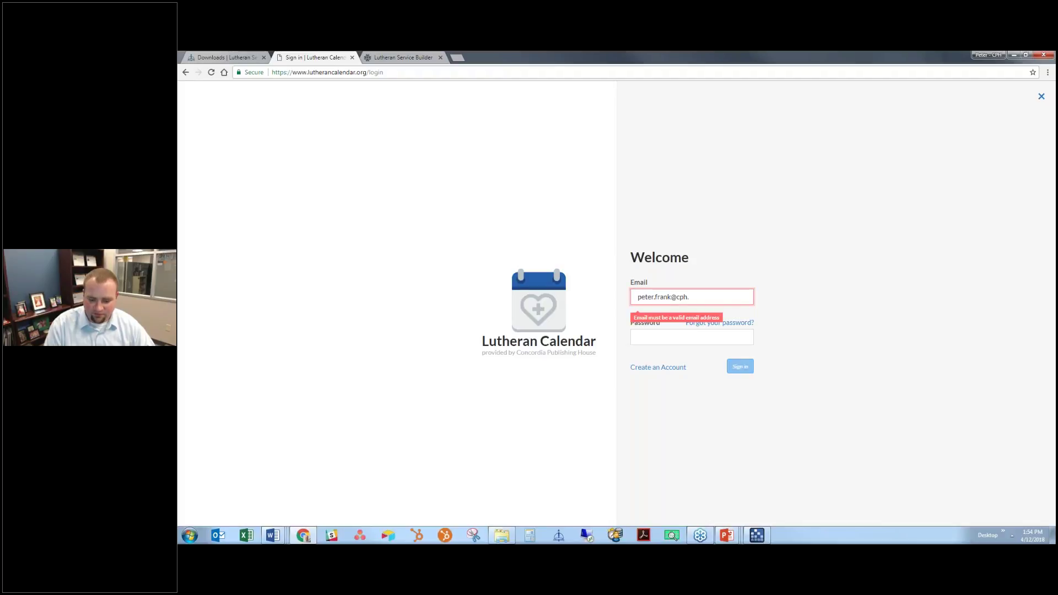
pyautogui.press('Tab')
pyautogui.write('••••••••••')
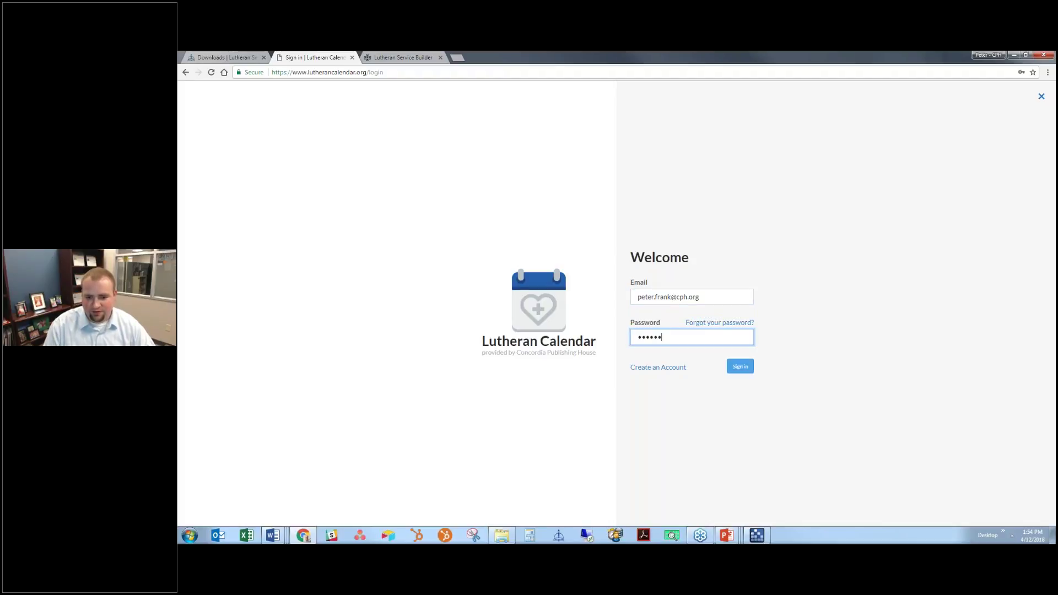
pyautogui.press('Return')
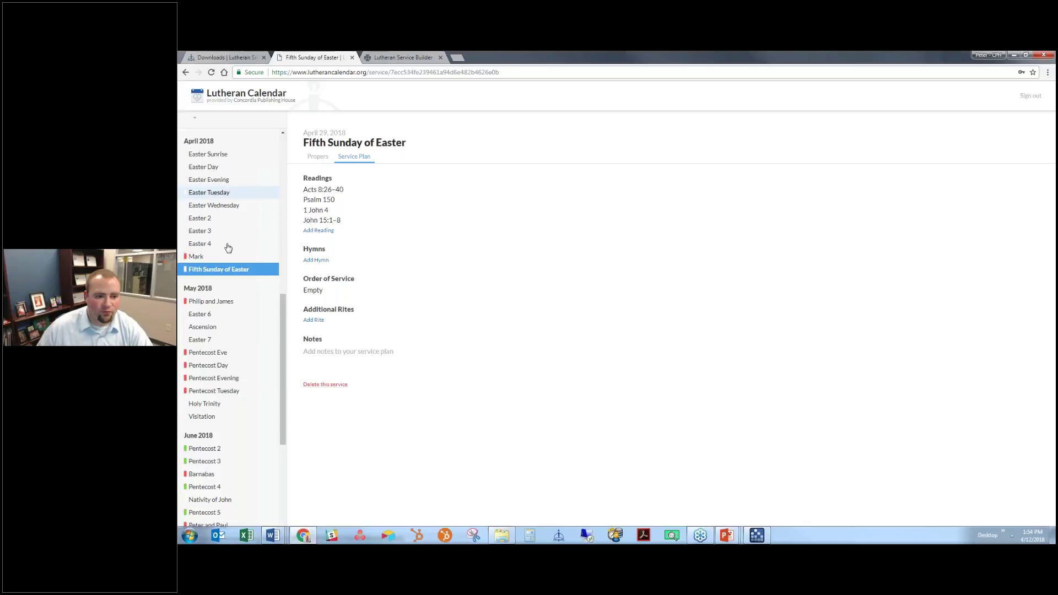
# Add hymns 474 and 633 to the Fifth Sunday of Easter plan
pyautogui.click(215, 230)
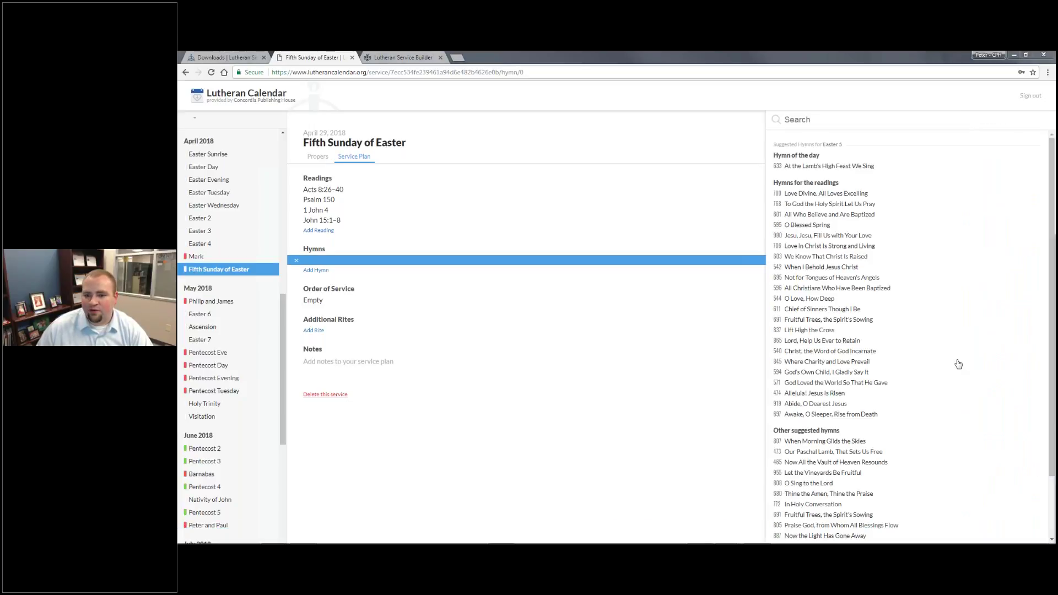
pyautogui.click(817, 120)
pyautogui.write('474')
pyautogui.press('Return')
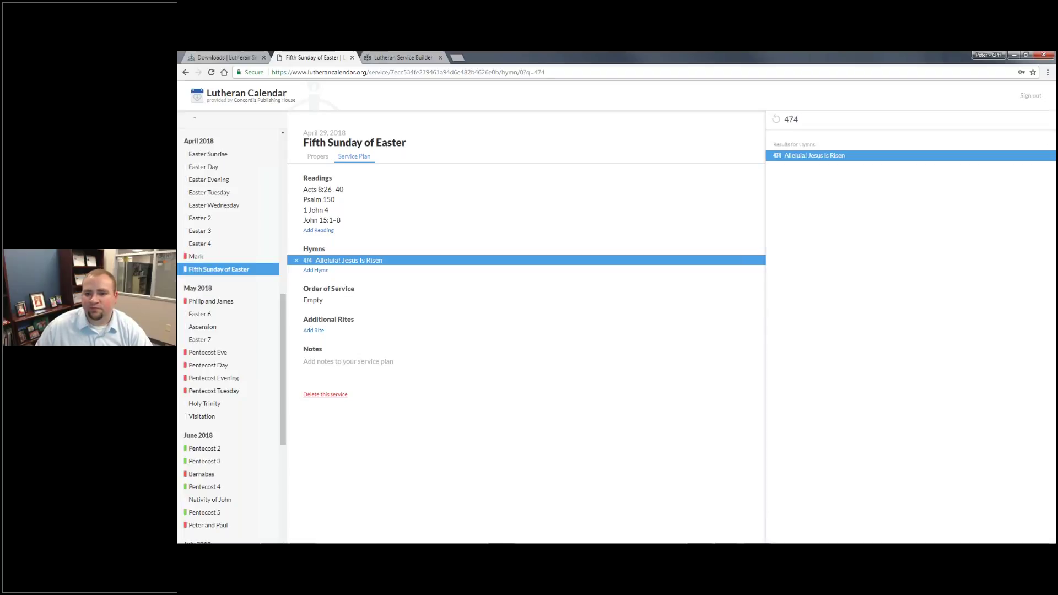
pyautogui.press('Return')
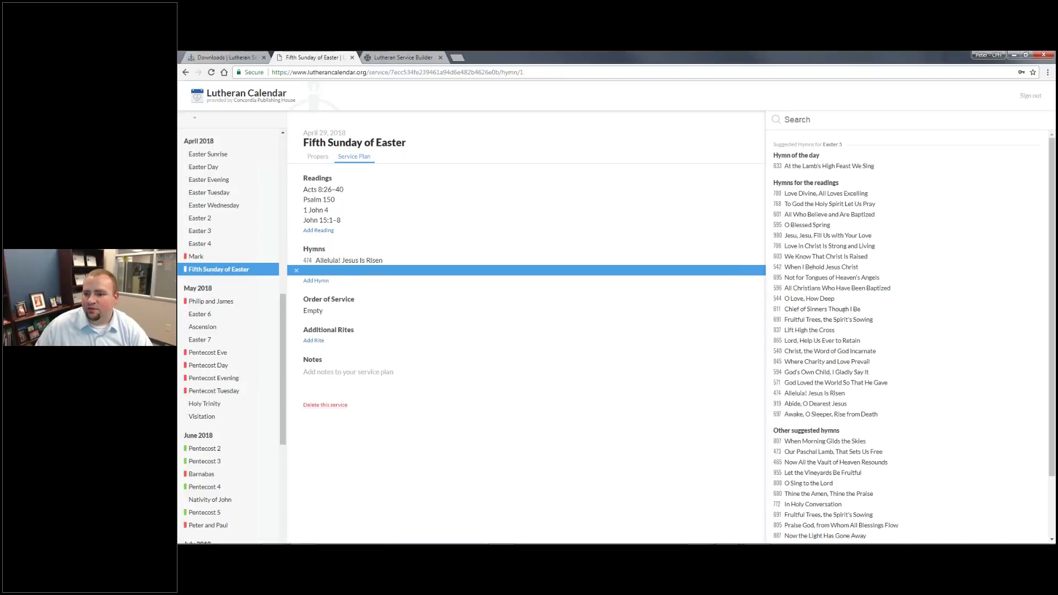
pyautogui.write('633')
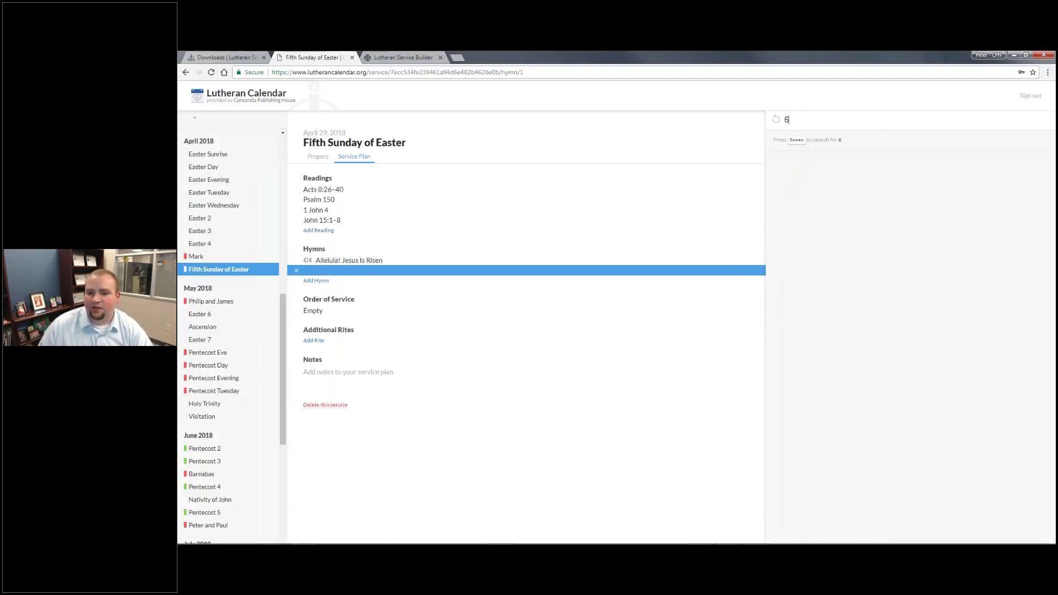
pyautogui.press('Return')
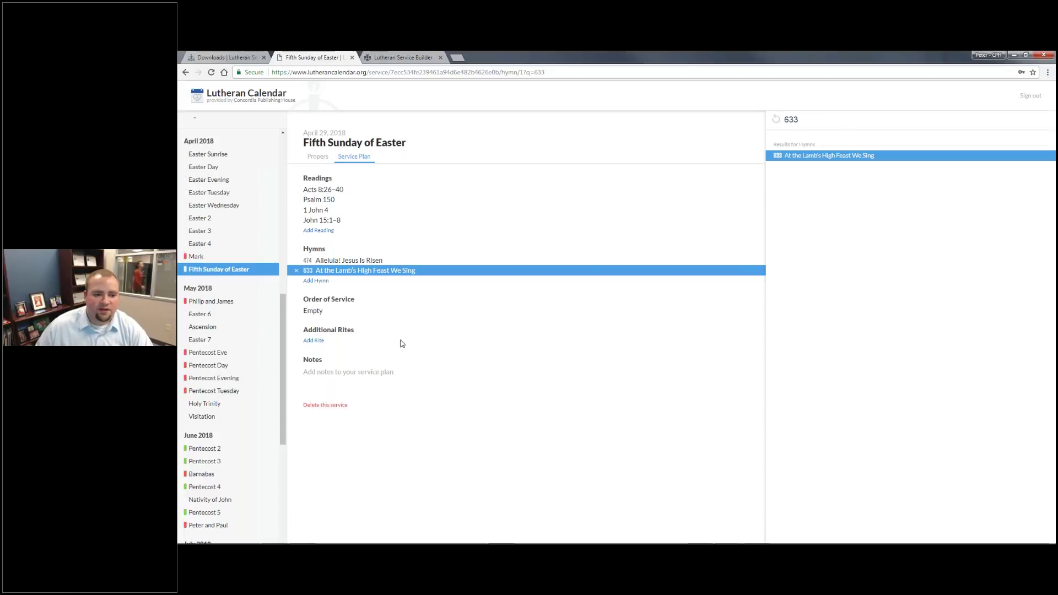
pyautogui.click(316, 312)
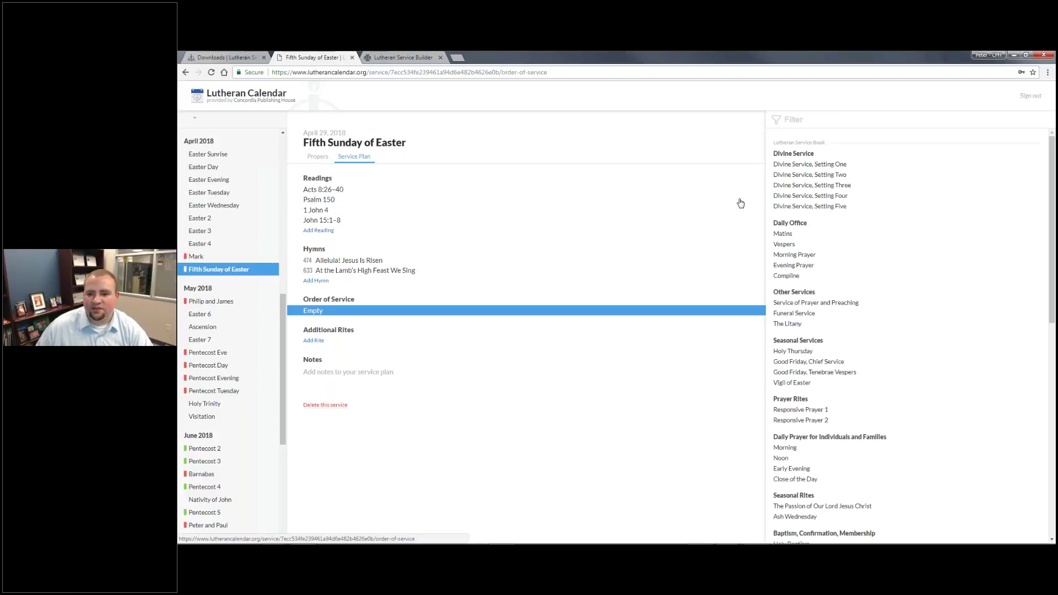
# Set the order of service to Divine Service, Setting One and add a Holy Baptism rite
pyautogui.click(854, 165)
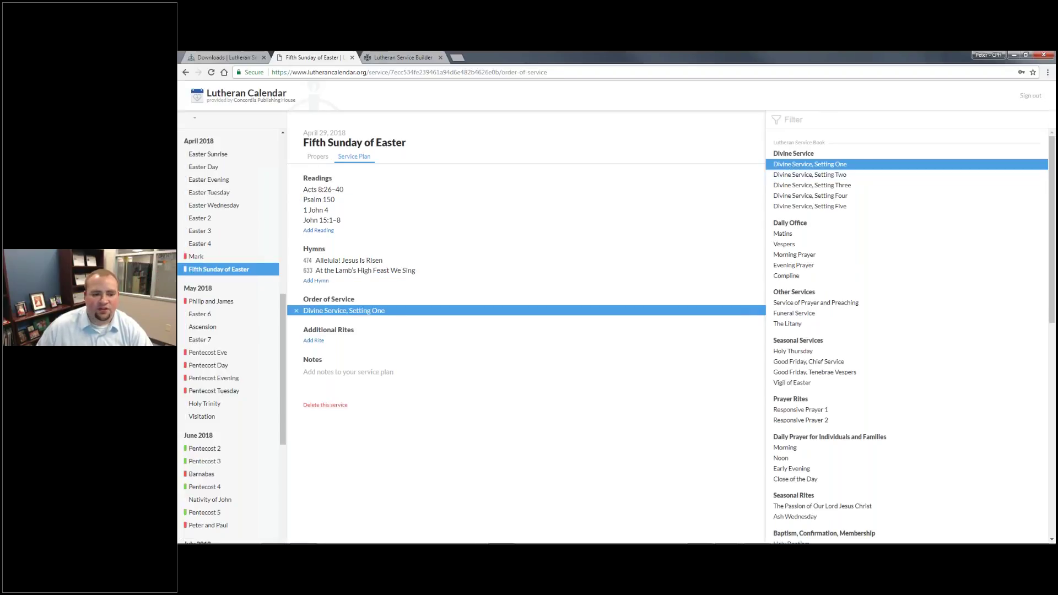
pyautogui.click(314, 340)
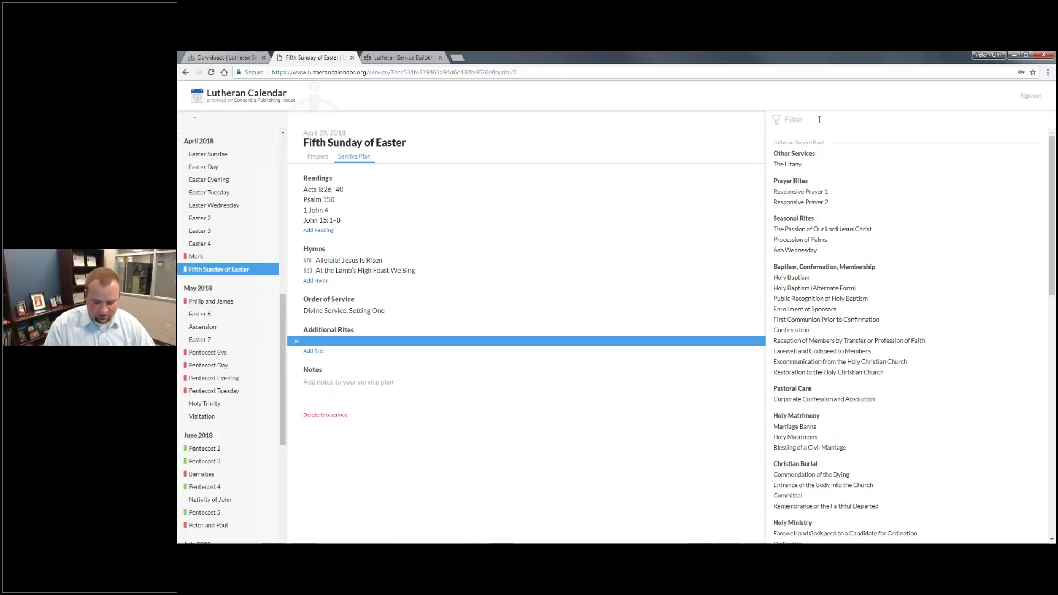
pyautogui.click(819, 119)
pyautogui.write('Bapti')
pyautogui.press('Return')
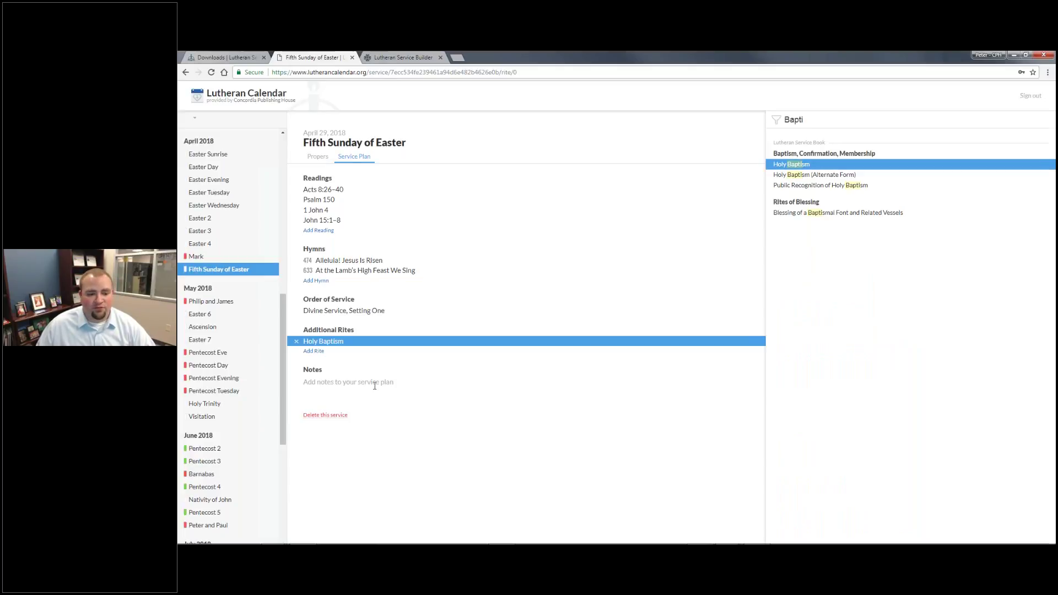
# Save a note naming the preaching pastor, then go to the Lutheran Service Builder calendar
pyautogui.click(416, 389)
pyautogui.write('Pastor Smith is preaching.')
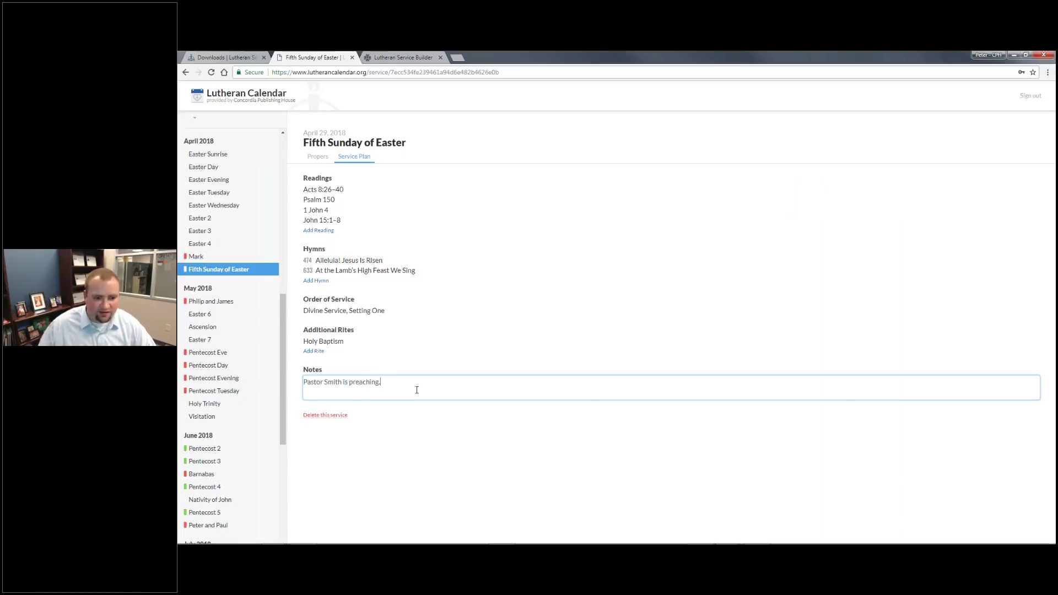
pyautogui.click(520, 429)
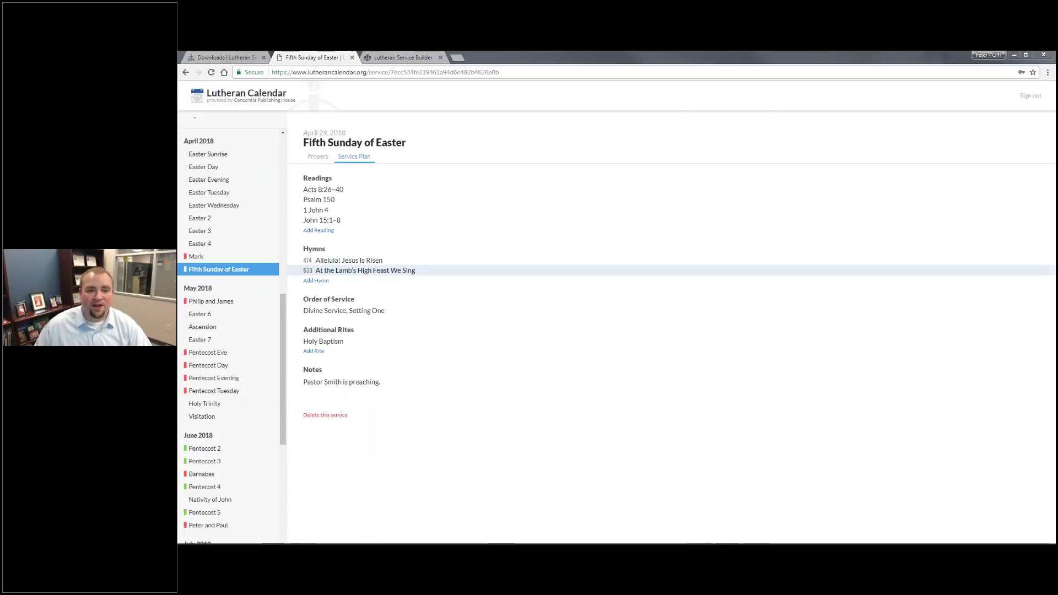
pyautogui.click(403, 57)
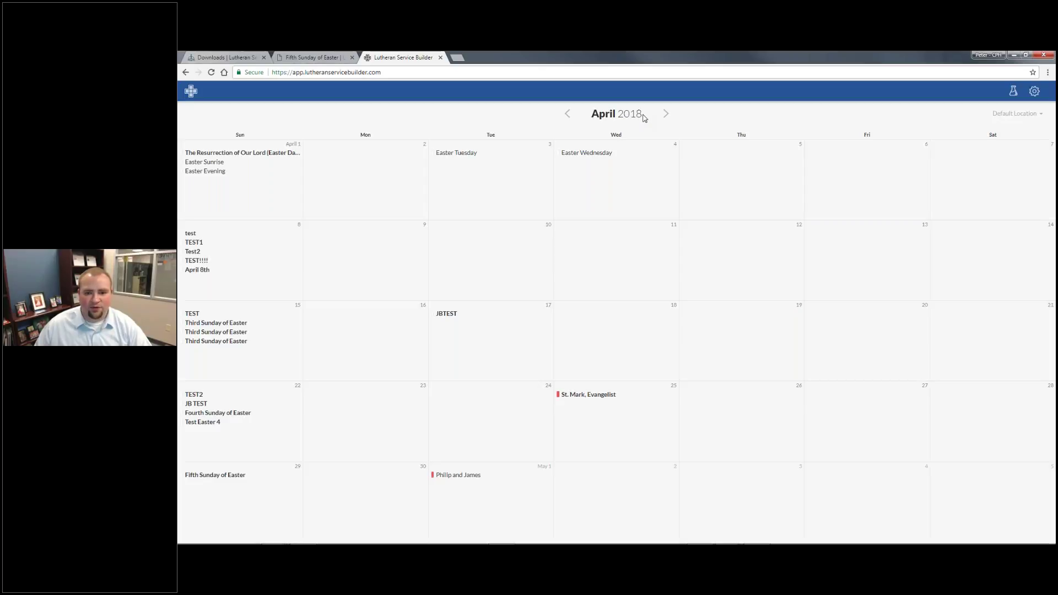
# Open the Fifth Sunday of Easter service, add hymn 955 Let the Vineyards Be Fruitful, and preview it
pyautogui.click(218, 475)
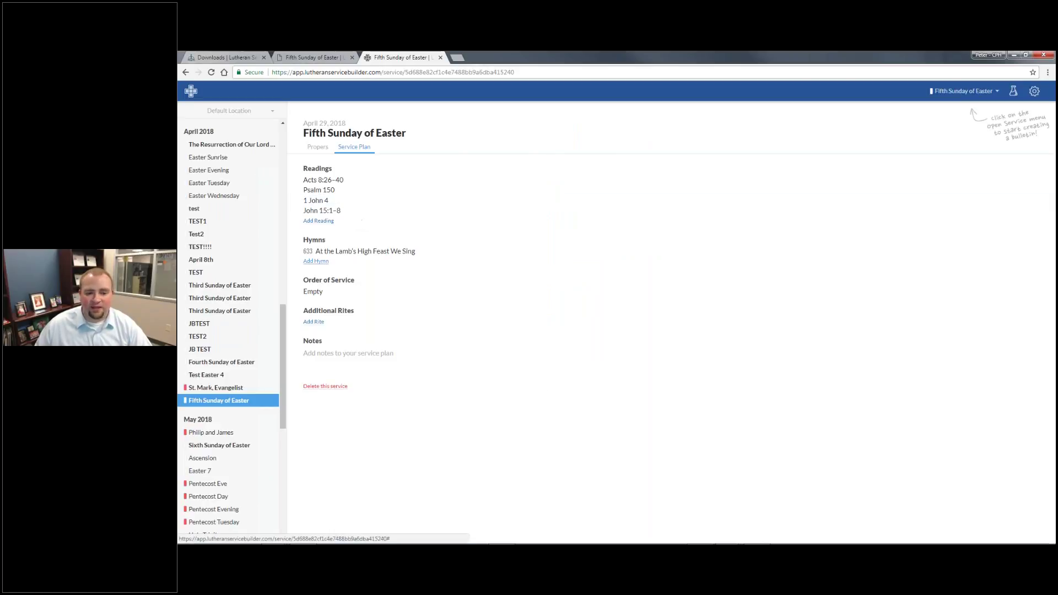
pyautogui.click(316, 261)
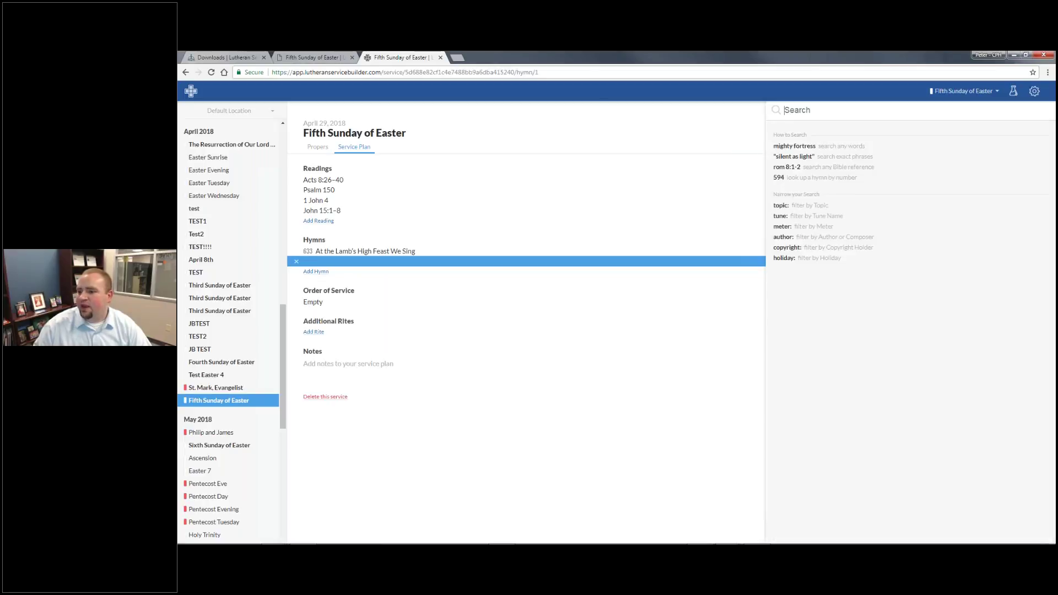
pyautogui.write('955')
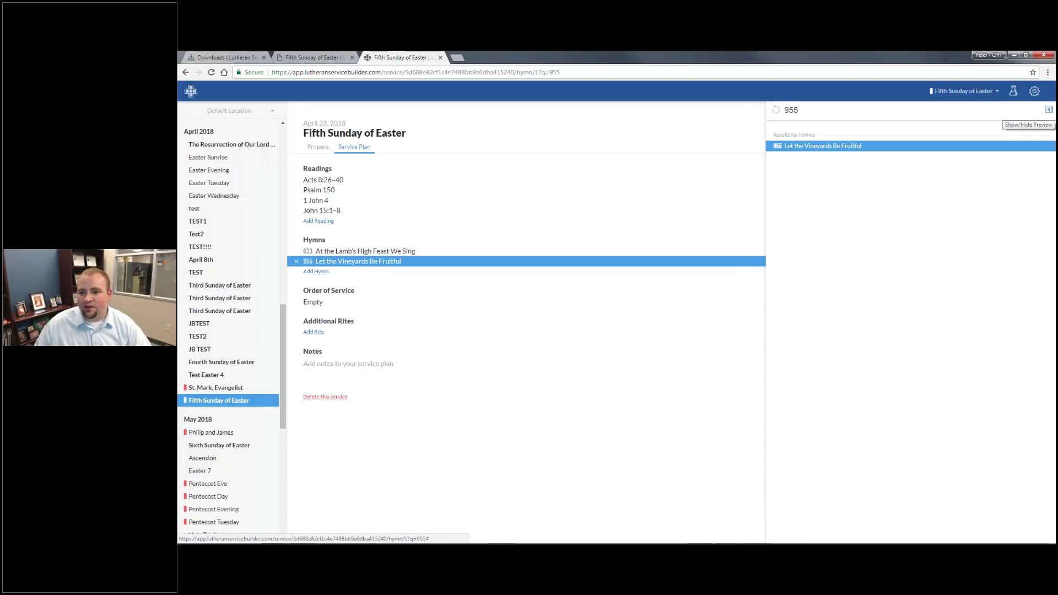
pyautogui.click(1049, 109)
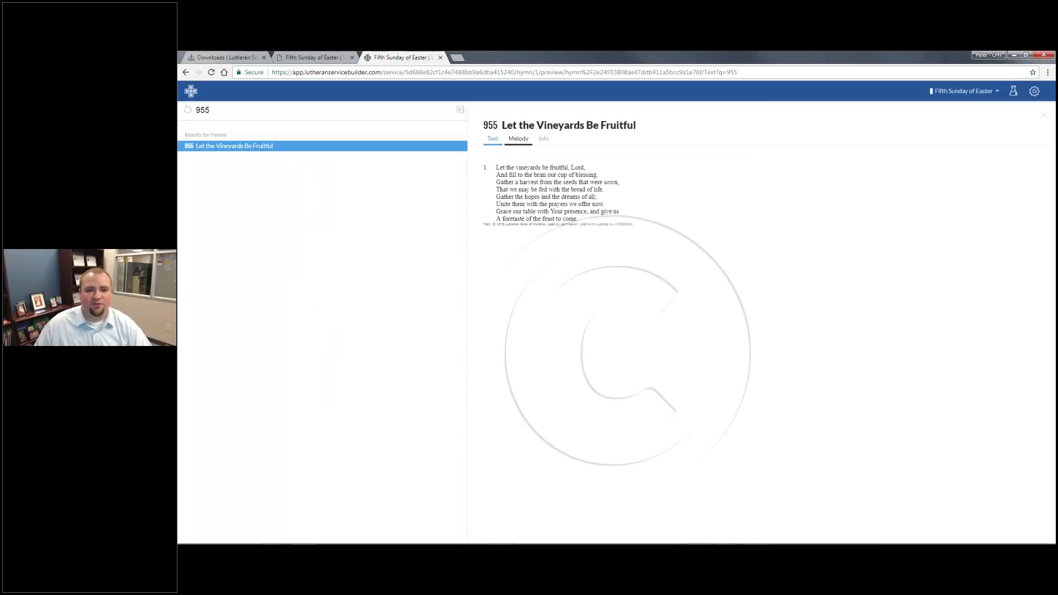
# Check hymn 955's melody and copyright details, then browse suggested Easter 5 hymns like 809
pyautogui.click(518, 140)
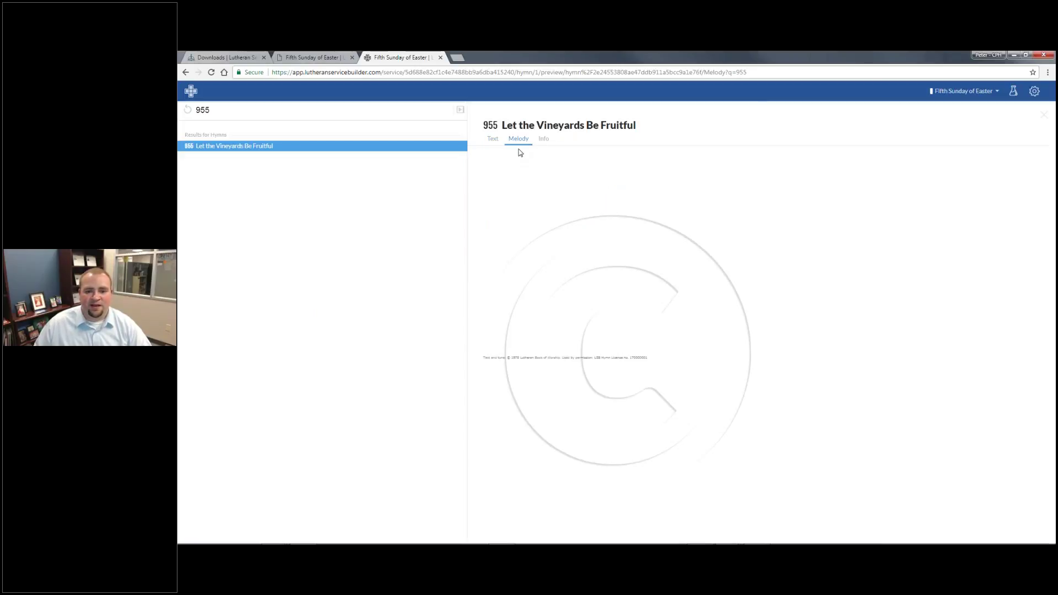
pyautogui.click(543, 139)
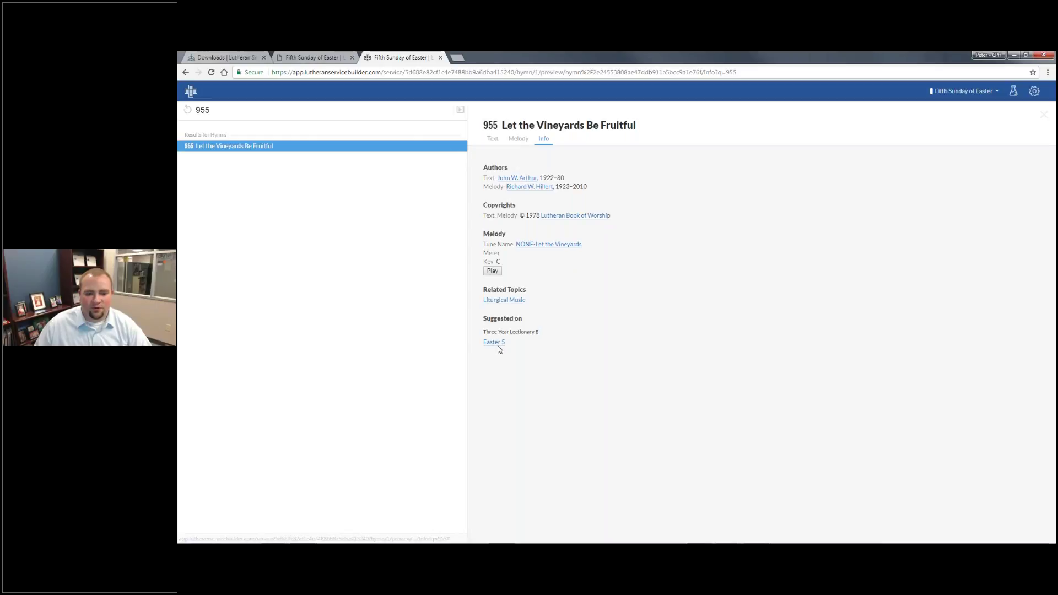
pyautogui.click(495, 342)
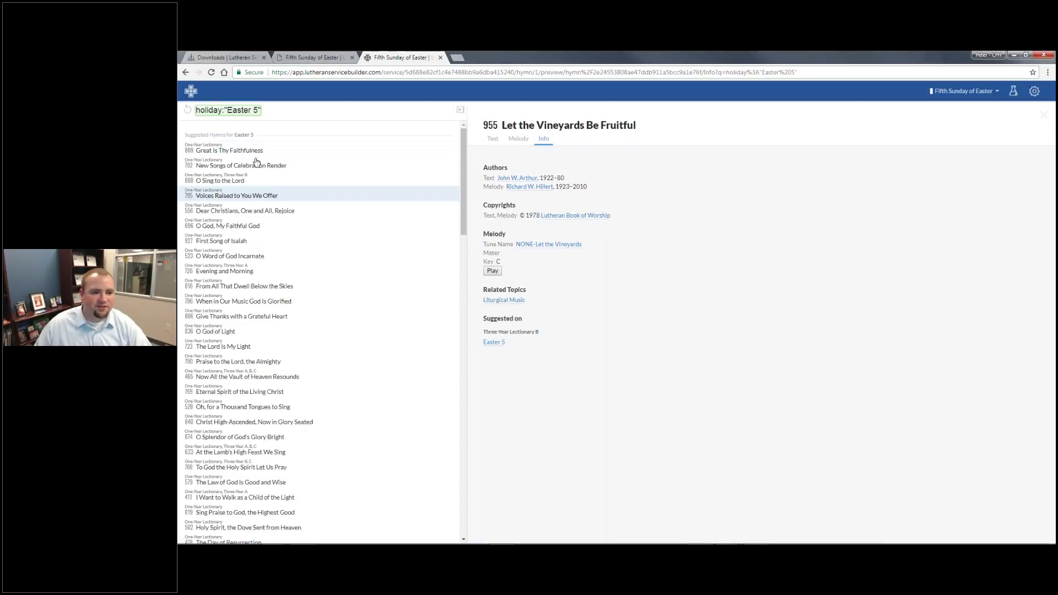
pyautogui.click(260, 144)
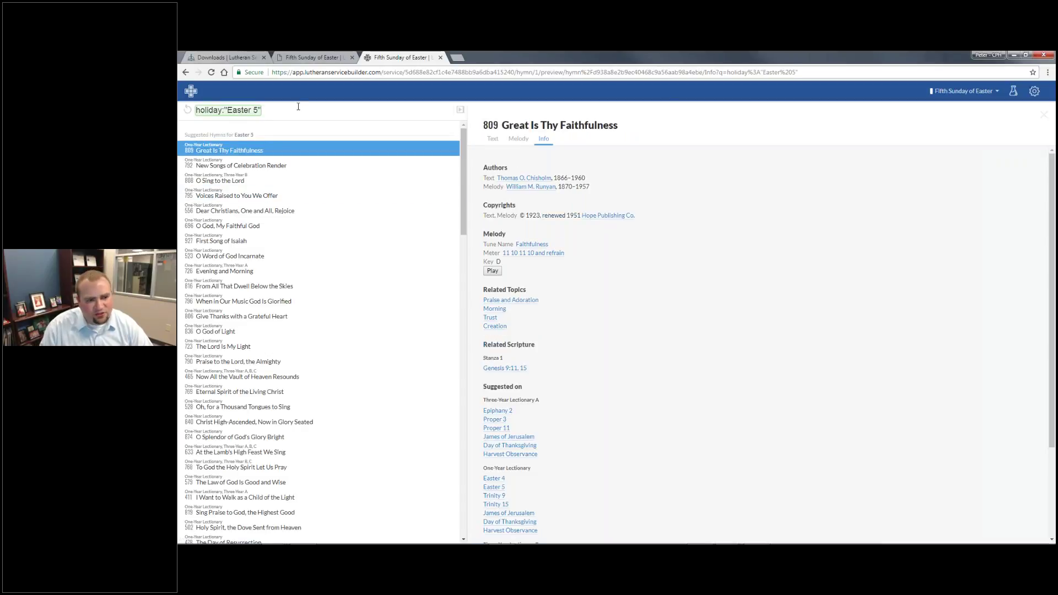
# Search topic:"The Lord's Supper" and add hymn 445 When You Woke That Thursday Morning
pyautogui.press('BackSpace')
pyautogui.press('BackSpace')
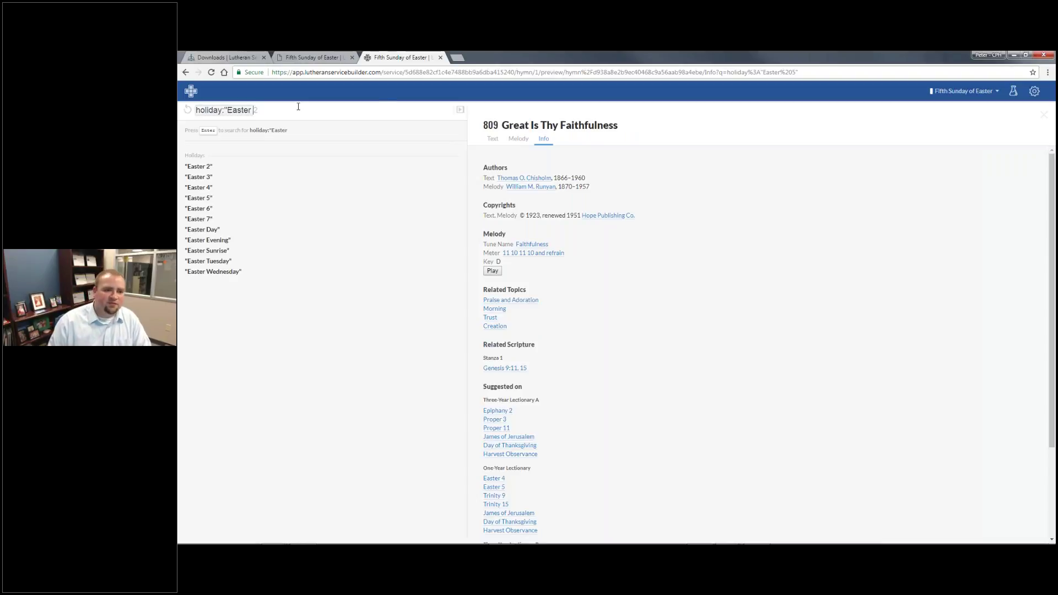
pyautogui.press('BackSpace')
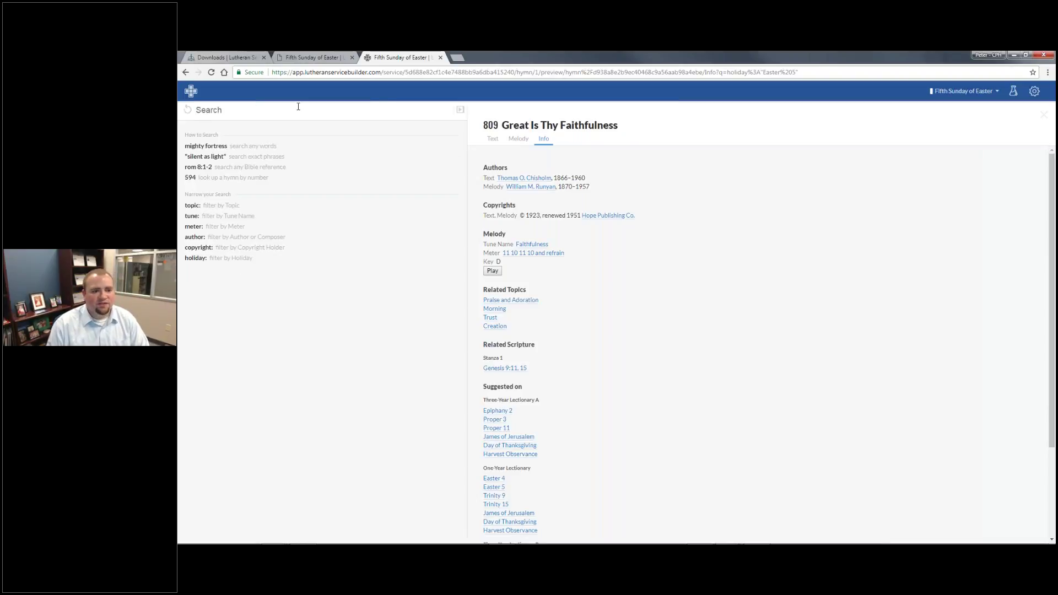
pyautogui.write('topic:')
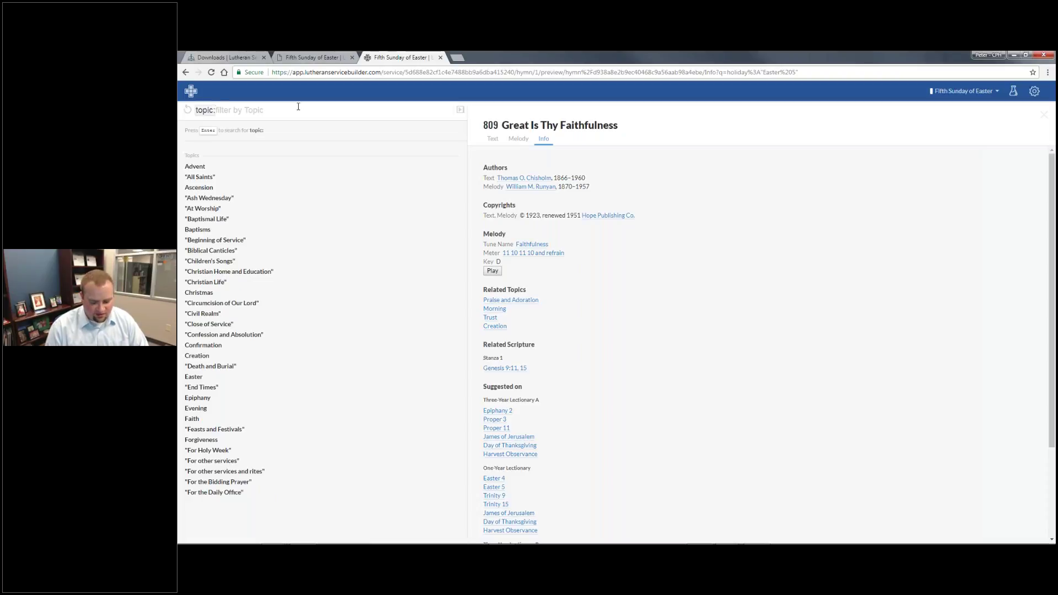
pyautogui.write('The')
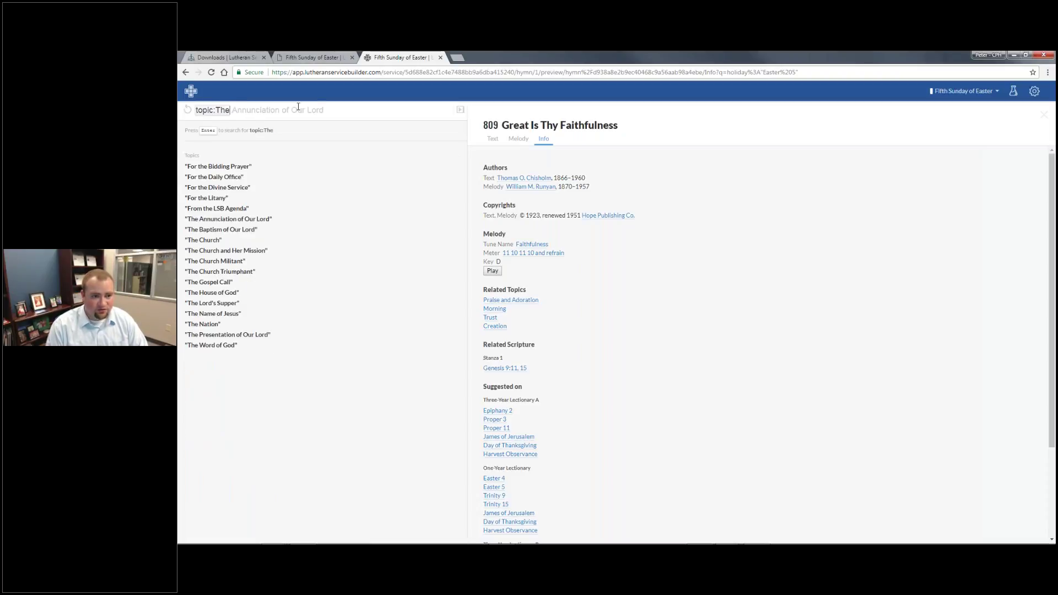
pyautogui.write(" Lord's")
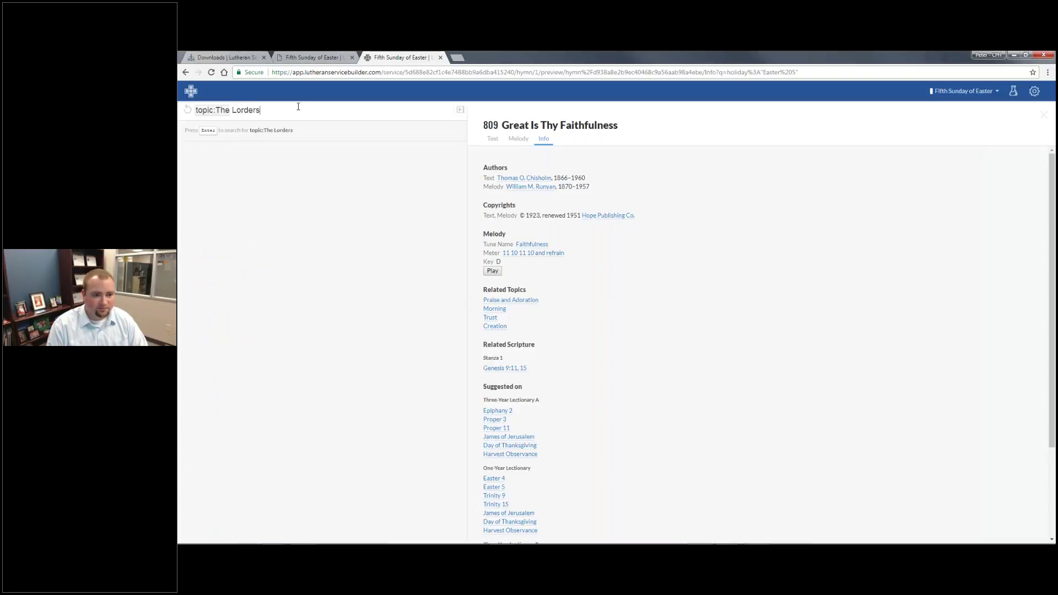
pyautogui.write(' Supper')
pyautogui.press('Return')
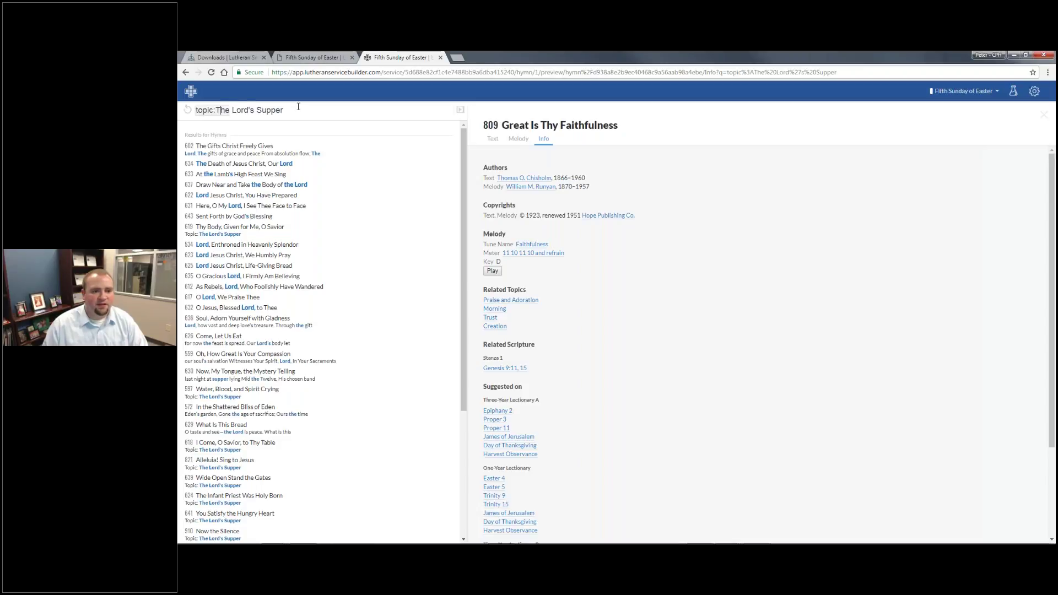
pyautogui.click(299, 106)
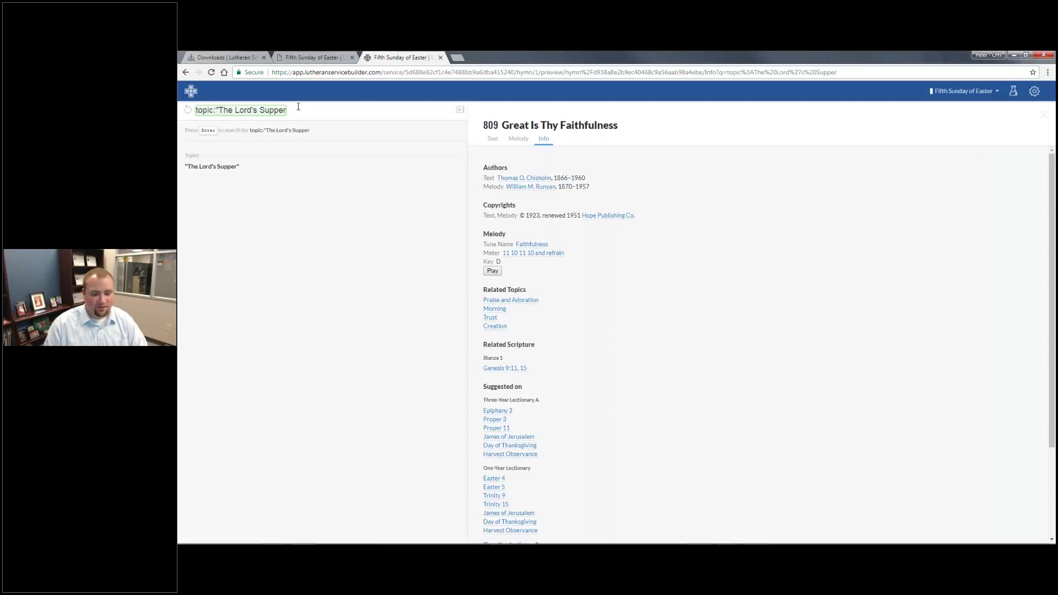
pyautogui.write('"')
pyautogui.press('Return')
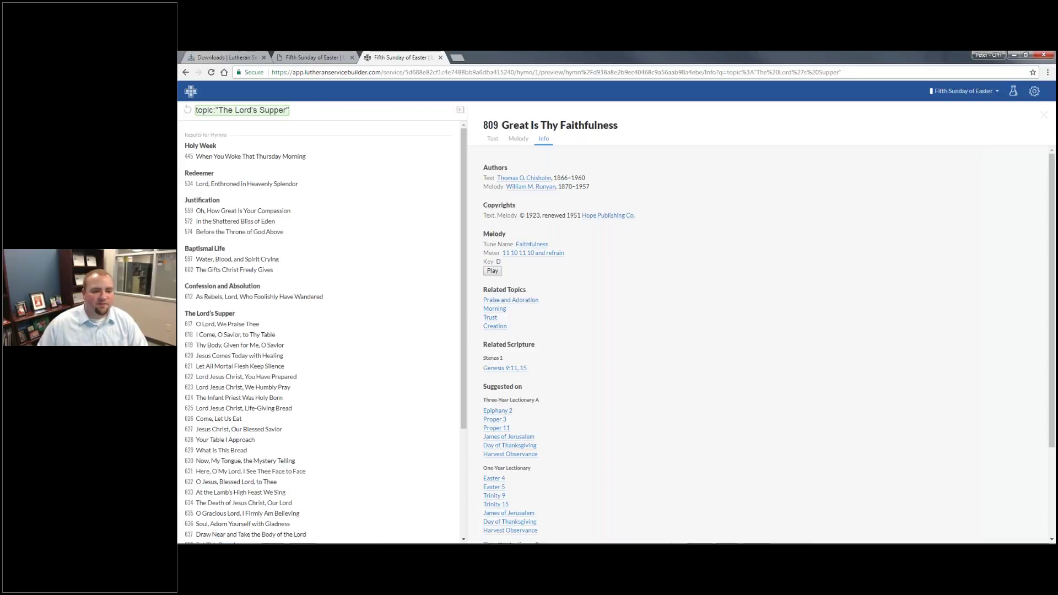
pyautogui.click(289, 158)
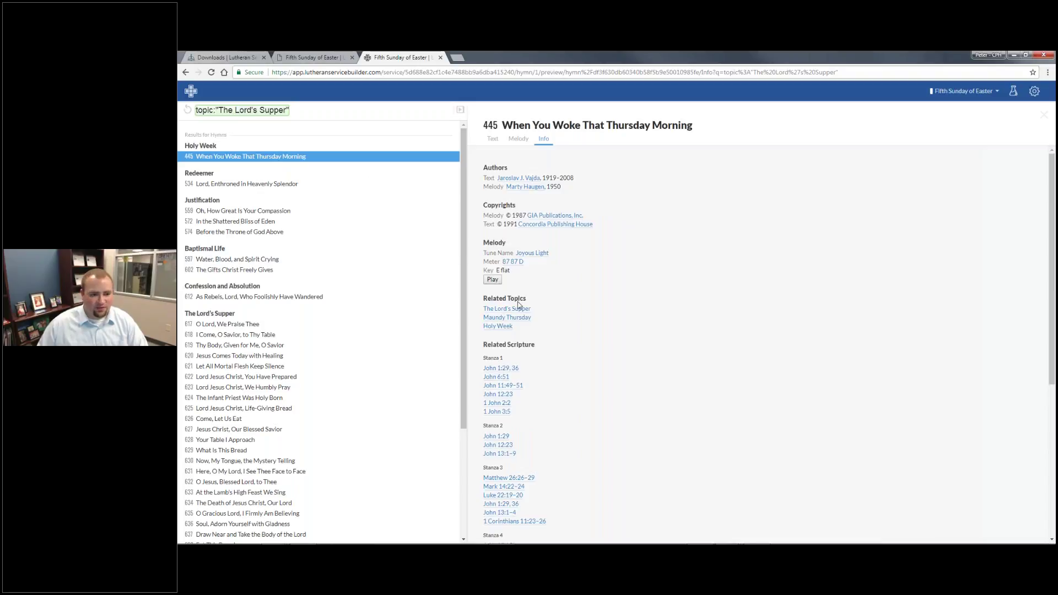
pyautogui.scroll(-2, 291, 377)
pyautogui.scroll(-3, 291, 377)
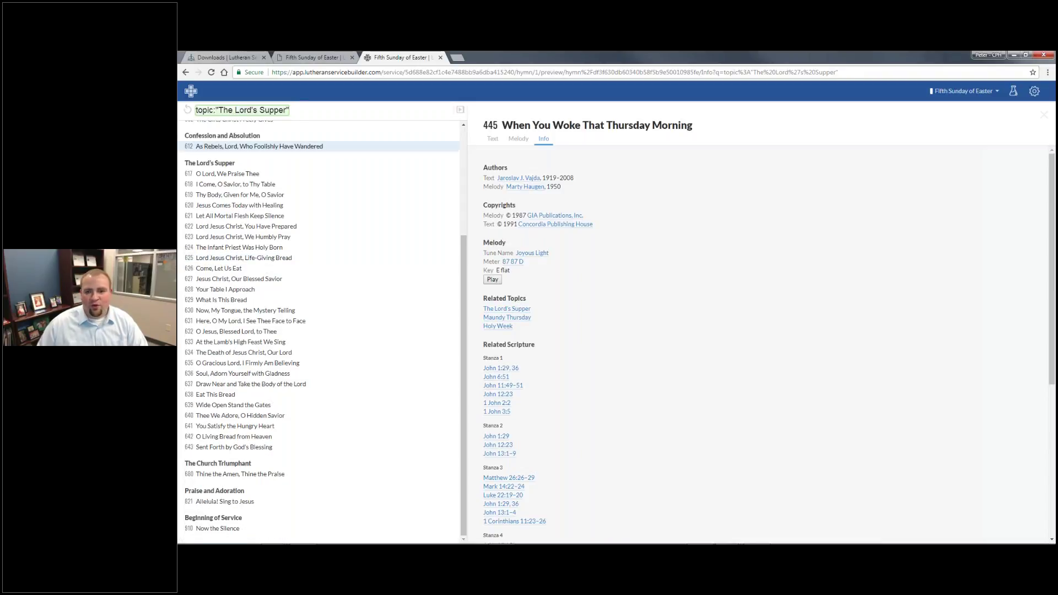
pyautogui.click(461, 109)
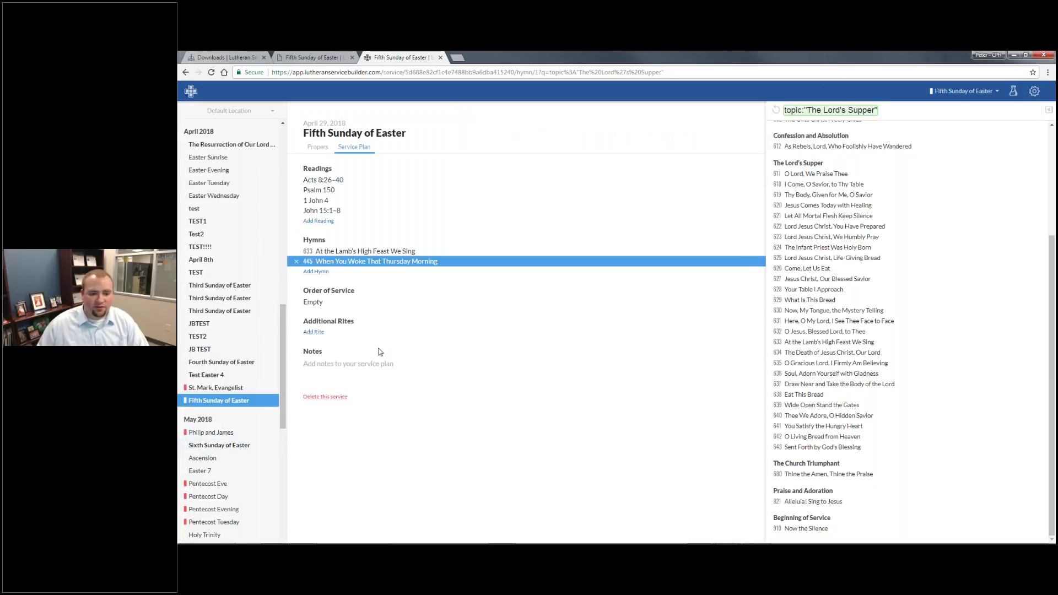
# Choose Divine Service, Setting One as the order of service and switch to the Bulletin view
pyautogui.click(407, 303)
pyautogui.click(811, 154)
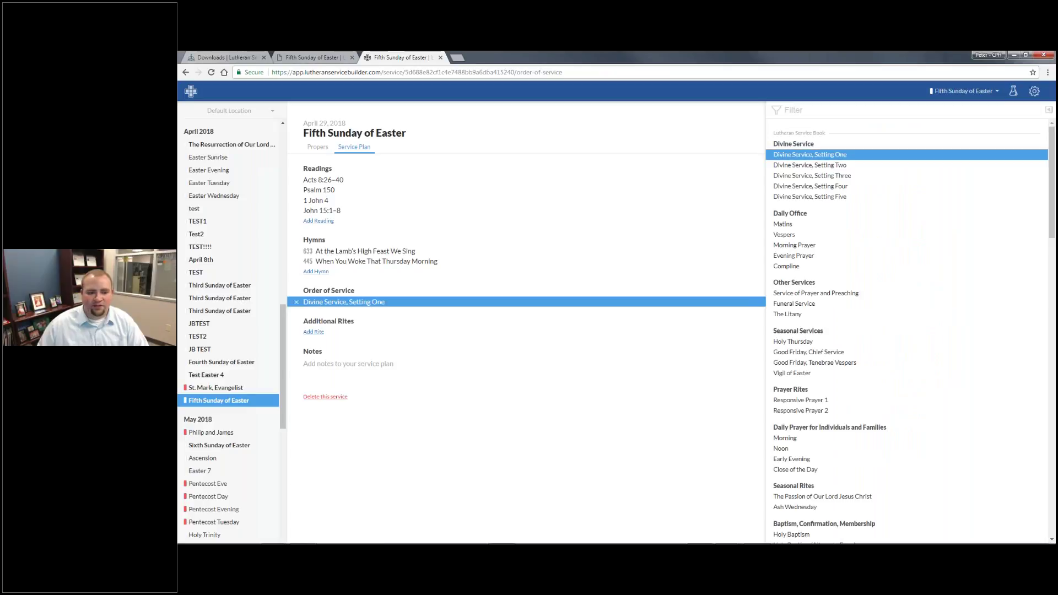
pyautogui.click(541, 443)
pyautogui.click(964, 90)
pyautogui.click(932, 135)
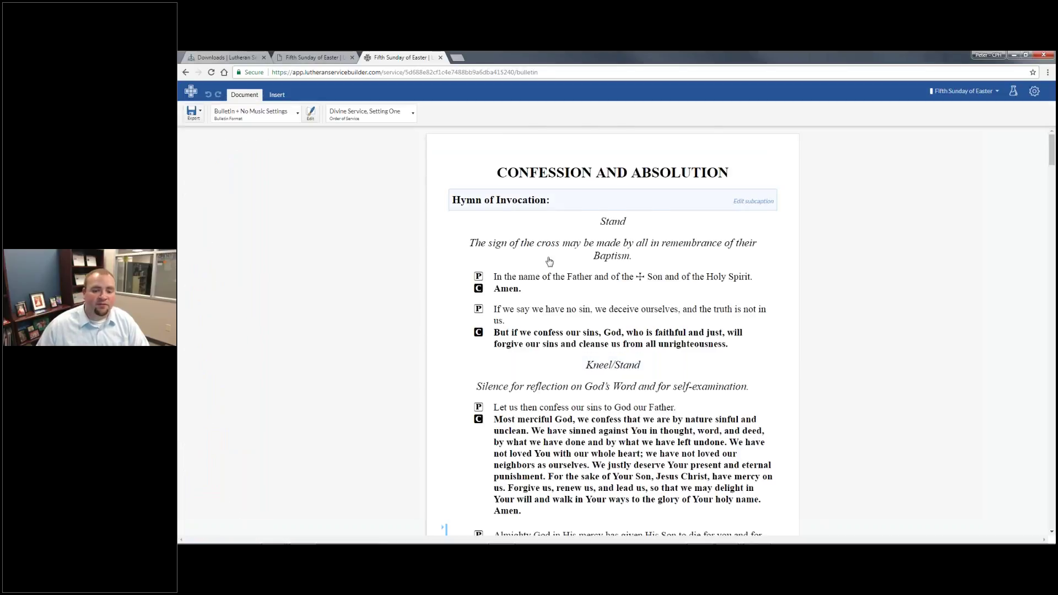
pyautogui.scroll(-2, 607, 287)
pyautogui.scroll(2, 689, 331)
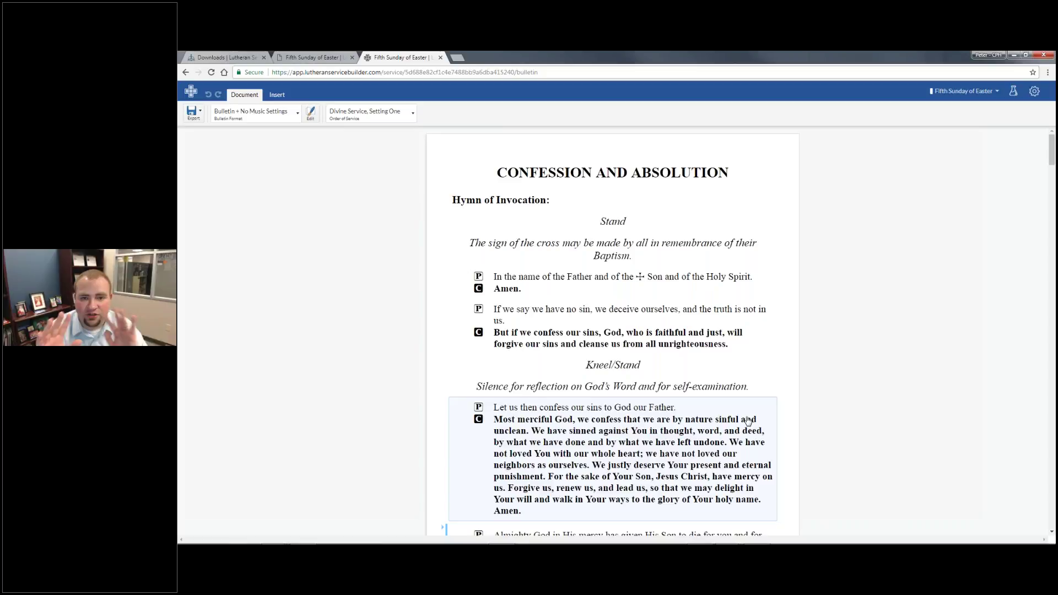
pyautogui.click(515, 203)
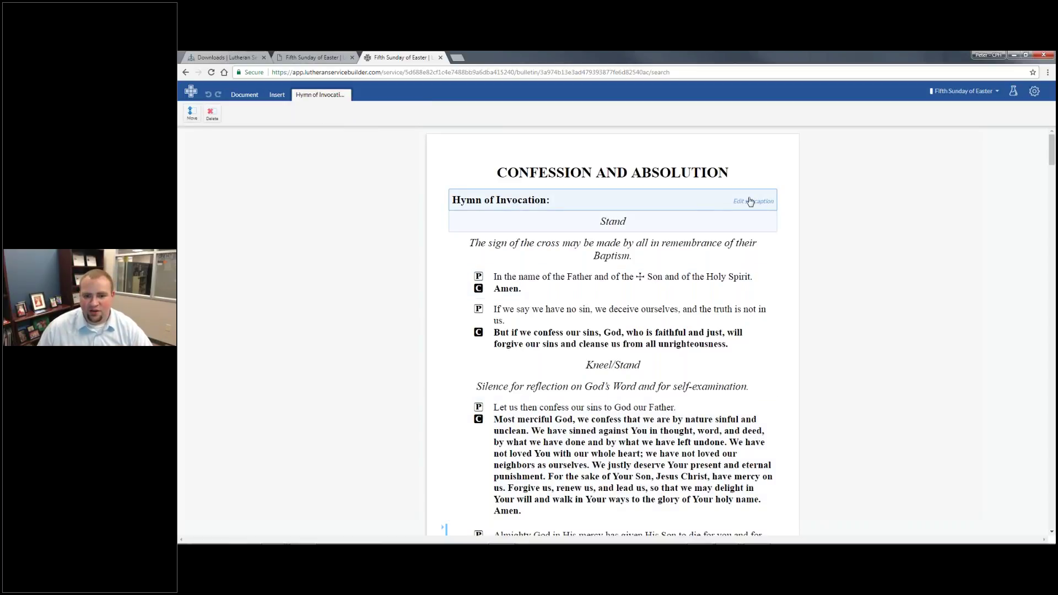
pyautogui.click(751, 202)
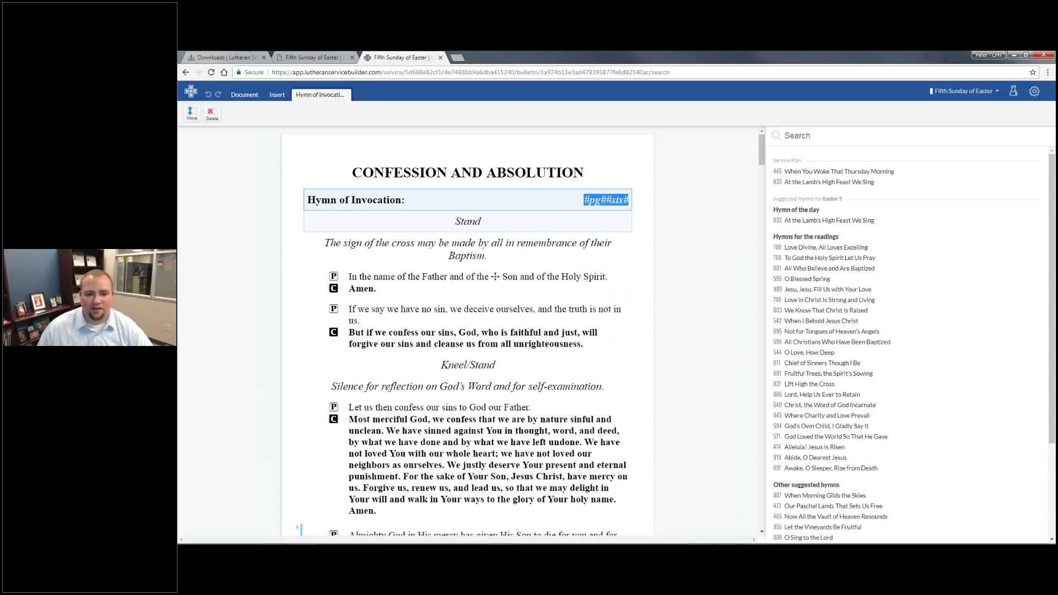
pyautogui.click(524, 223)
pyautogui.doubleClick(613, 221)
pyautogui.click(613, 221)
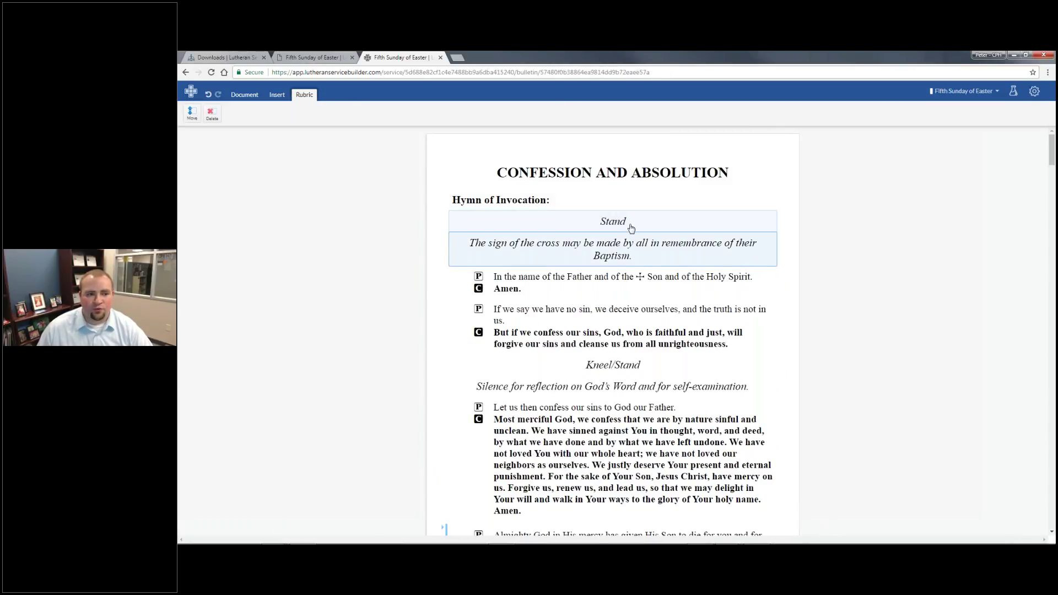
# Insert hymn 601 All Who Believe and Are Baptized after the sign-of-the-cross rubric
pyautogui.click(622, 257)
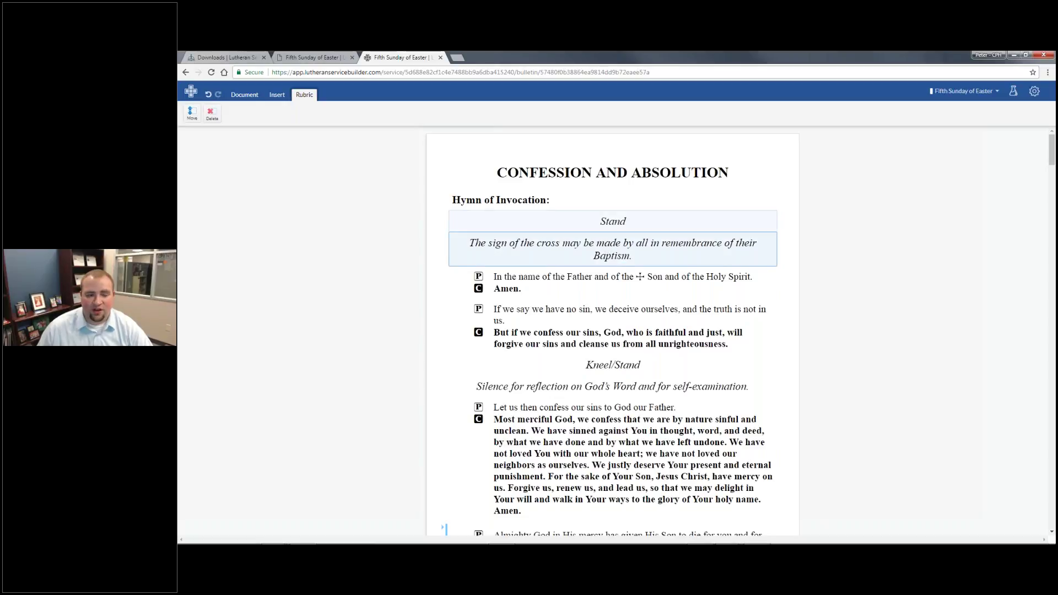
pyautogui.click(266, 96)
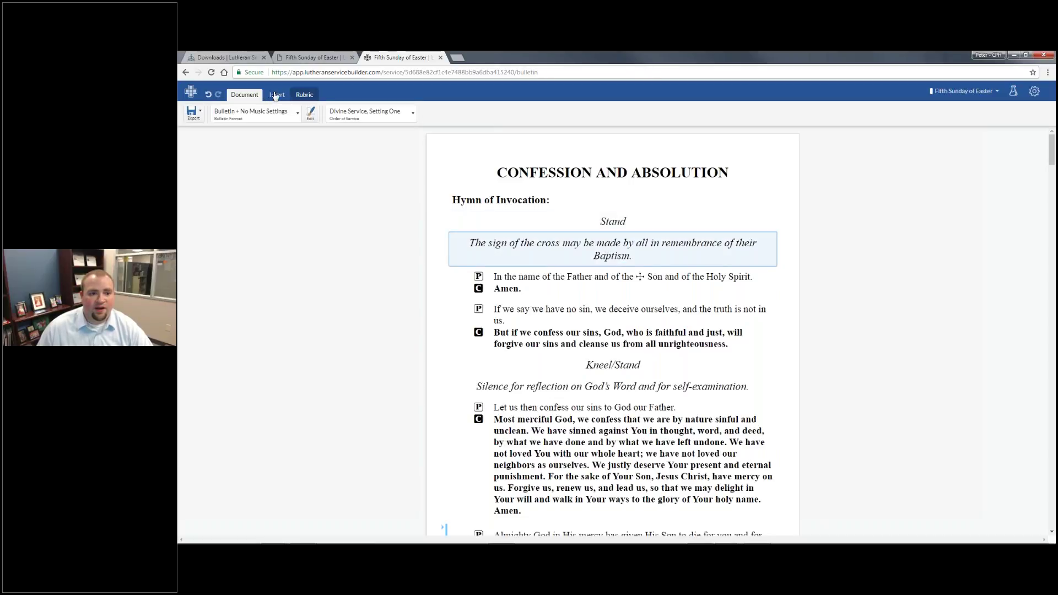
pyautogui.click(276, 96)
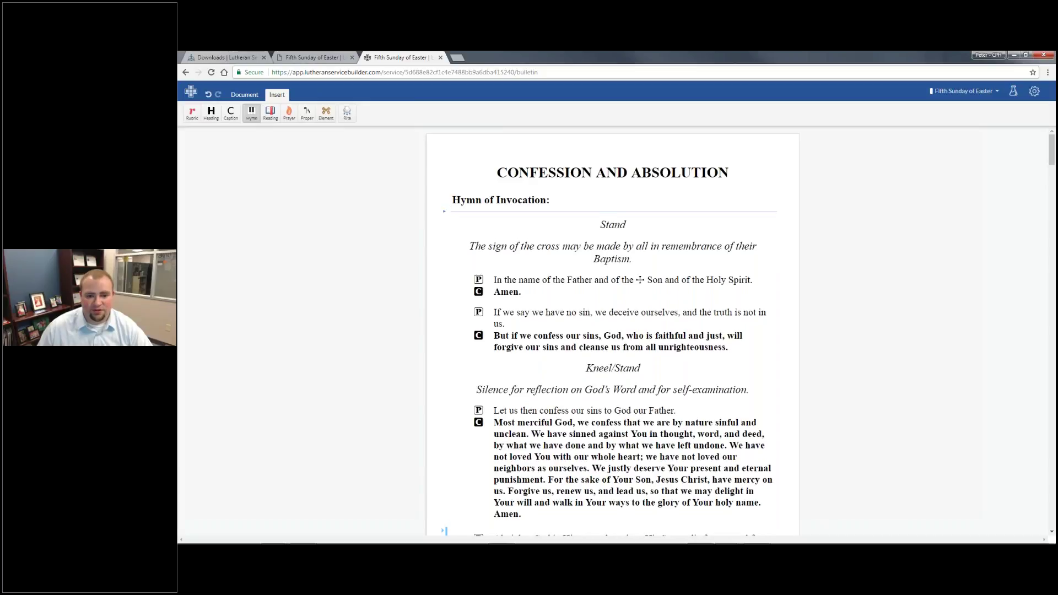
pyautogui.click(498, 272)
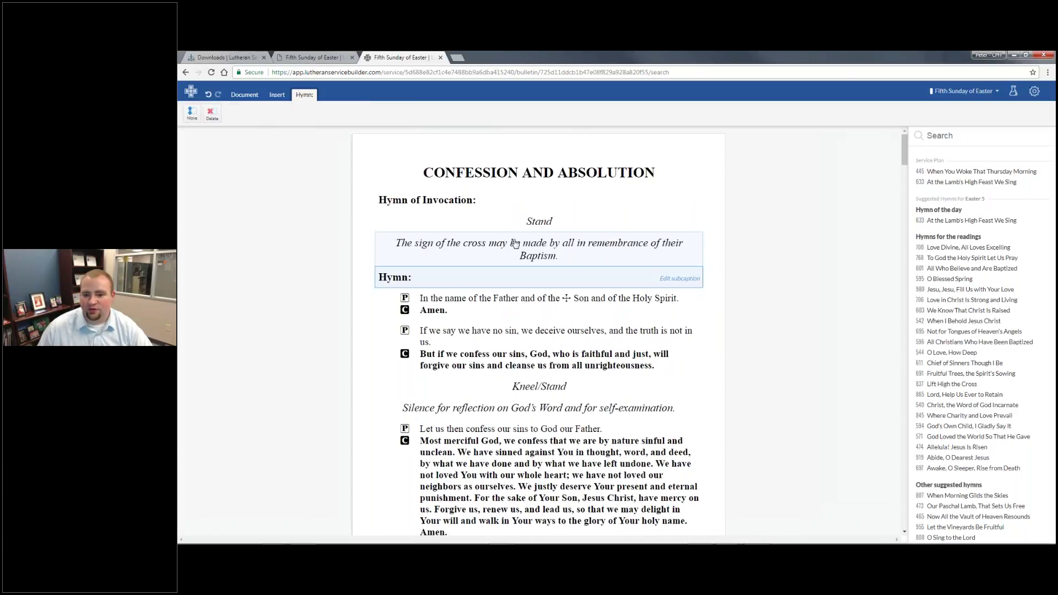
pyautogui.click(823, 270)
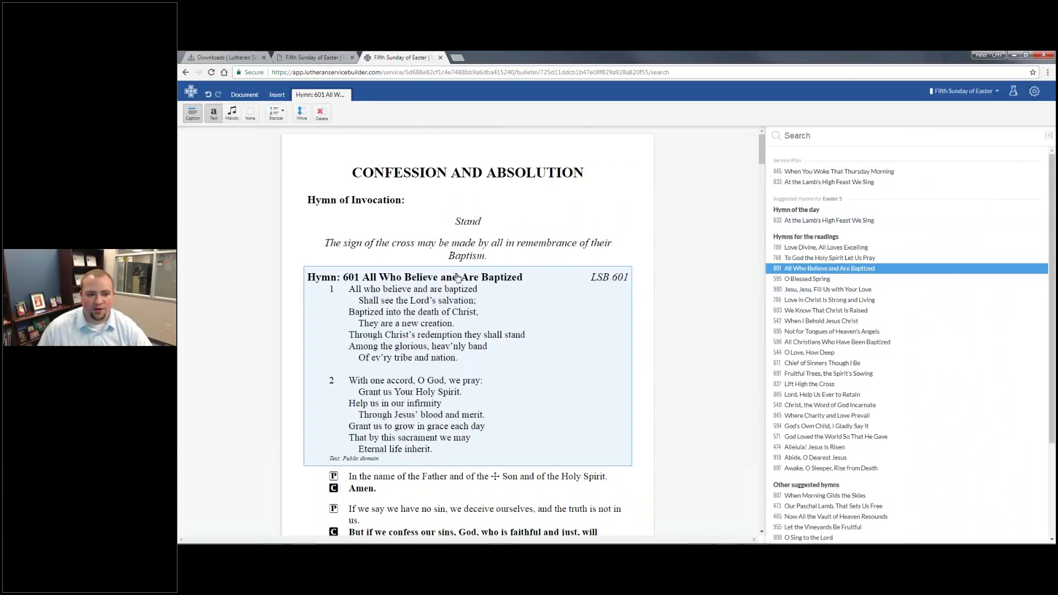
# Limit the hymn to stanza 1, show its melody, and preview the melody at full size
pyautogui.click(276, 113)
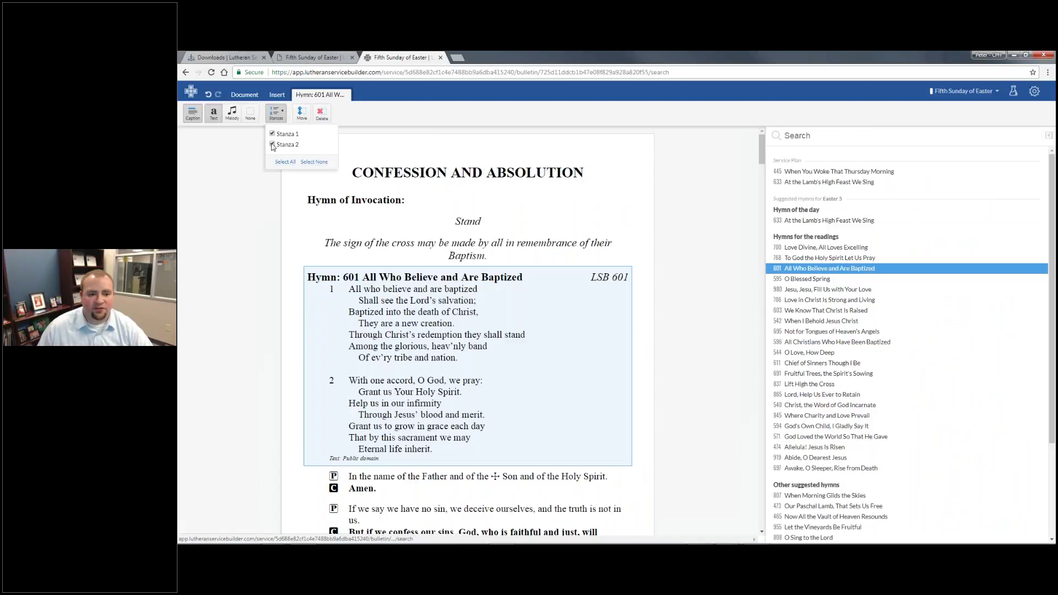
pyautogui.click(272, 145)
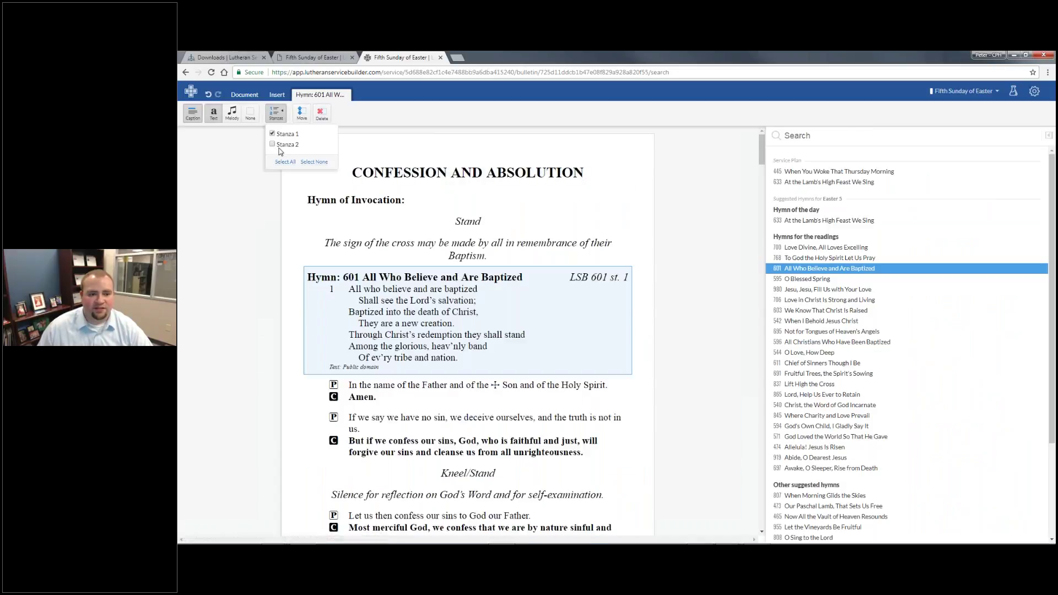
pyautogui.click(236, 116)
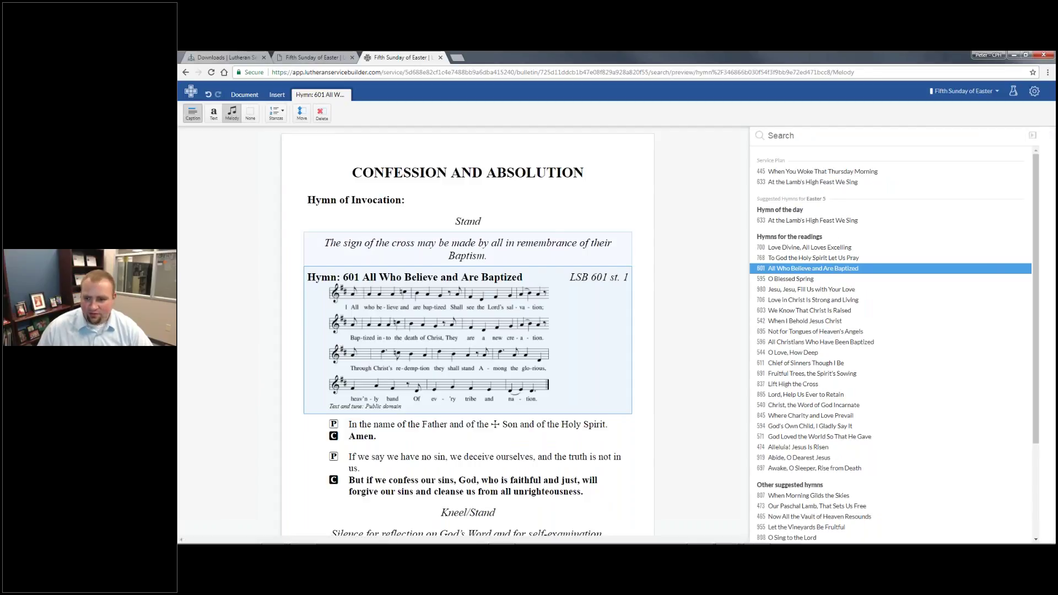
pyautogui.click(1049, 135)
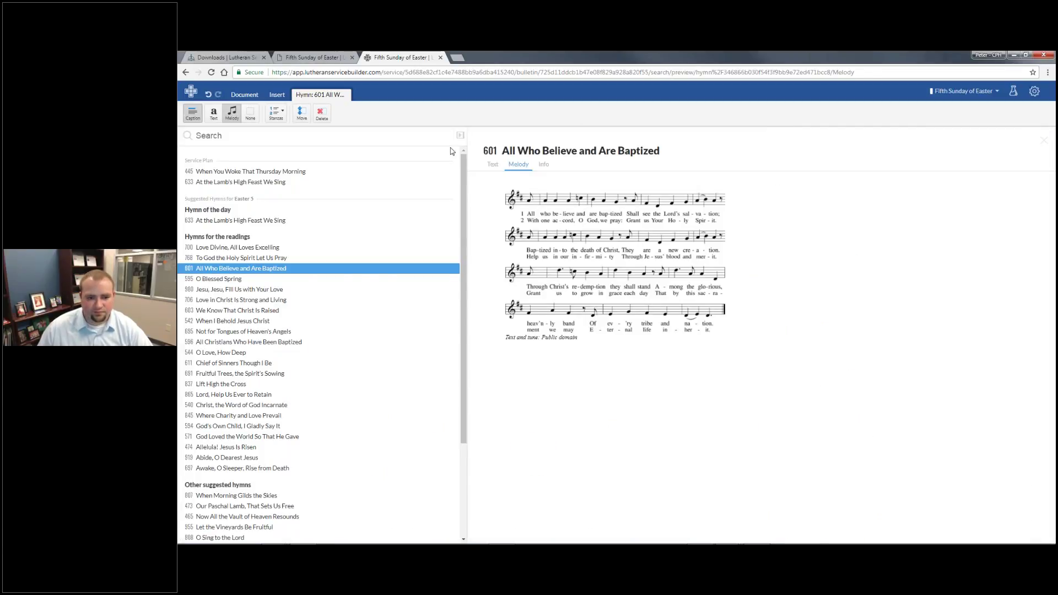
pyautogui.click(460, 135)
pyautogui.click(465, 225)
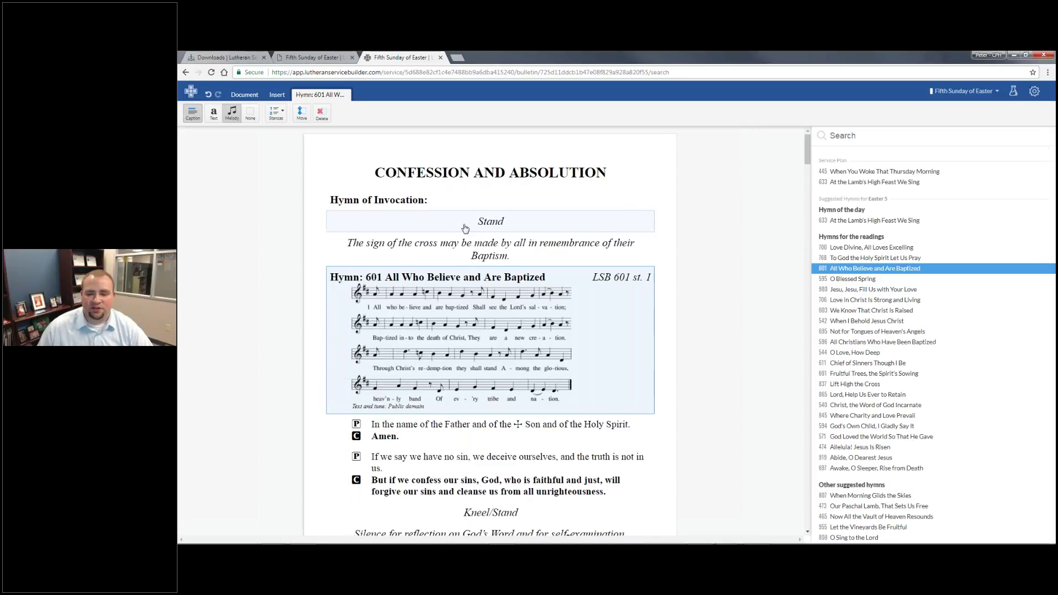
# Go to the Bulletin Formats page in settings and open the Default format
pyautogui.click(1035, 94)
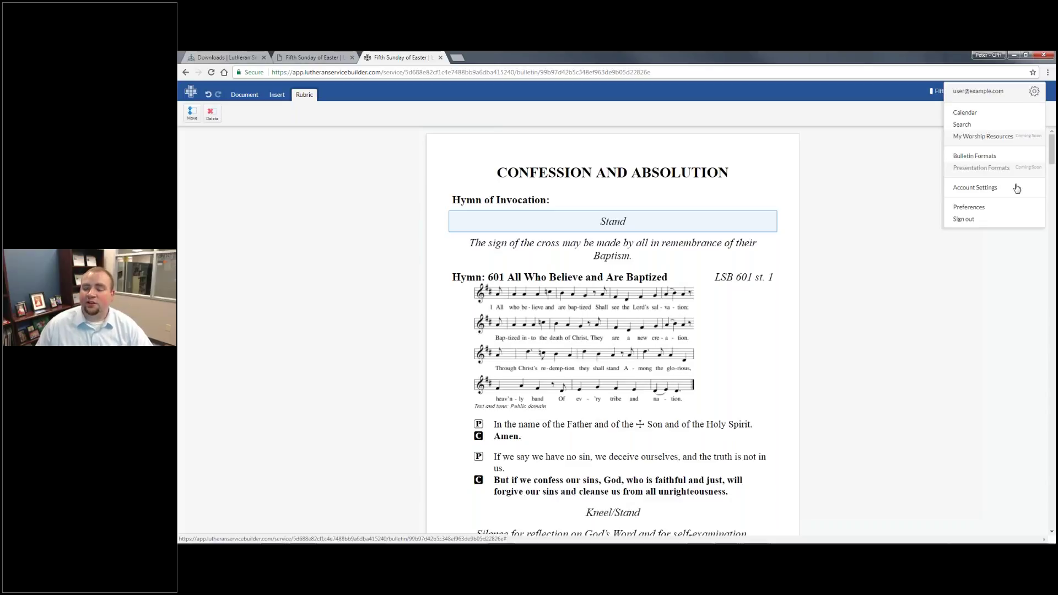
pyautogui.click(1009, 160)
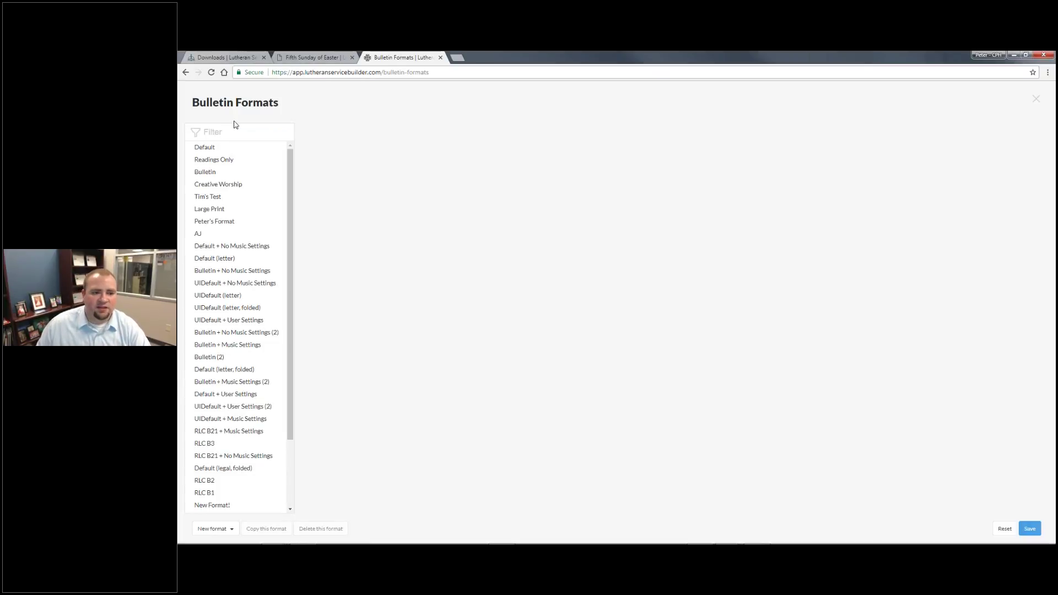
pyautogui.click(234, 147)
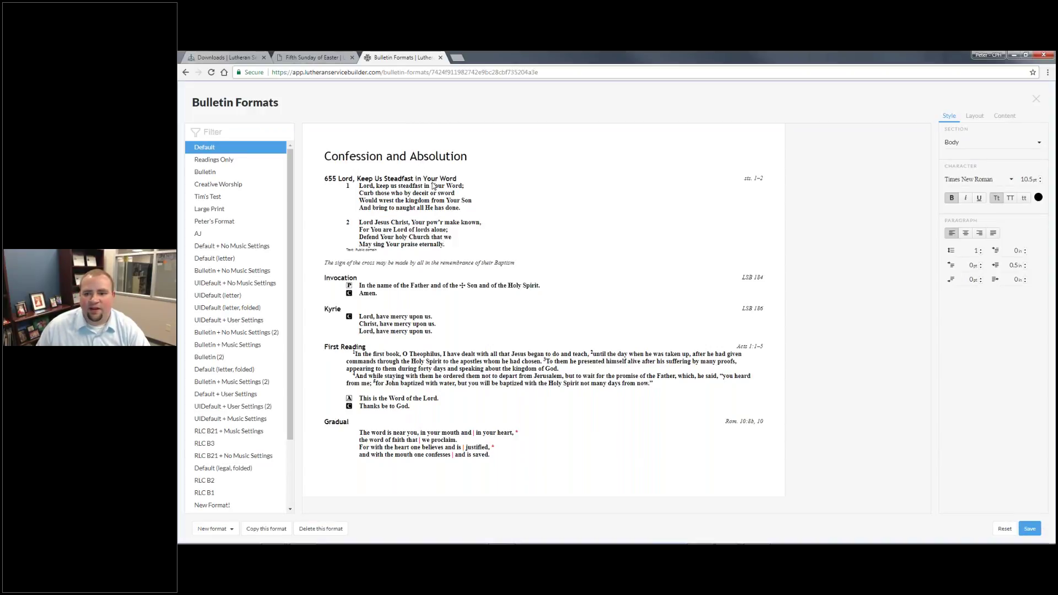
# Set the Heading section's font to Cambria
pyautogui.click(978, 149)
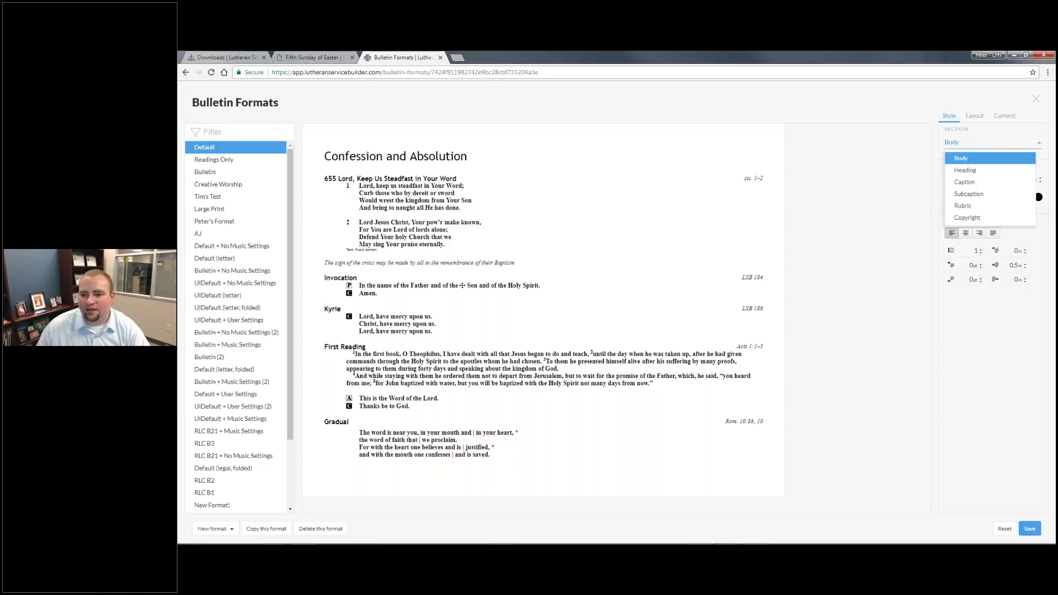
pyautogui.click(981, 169)
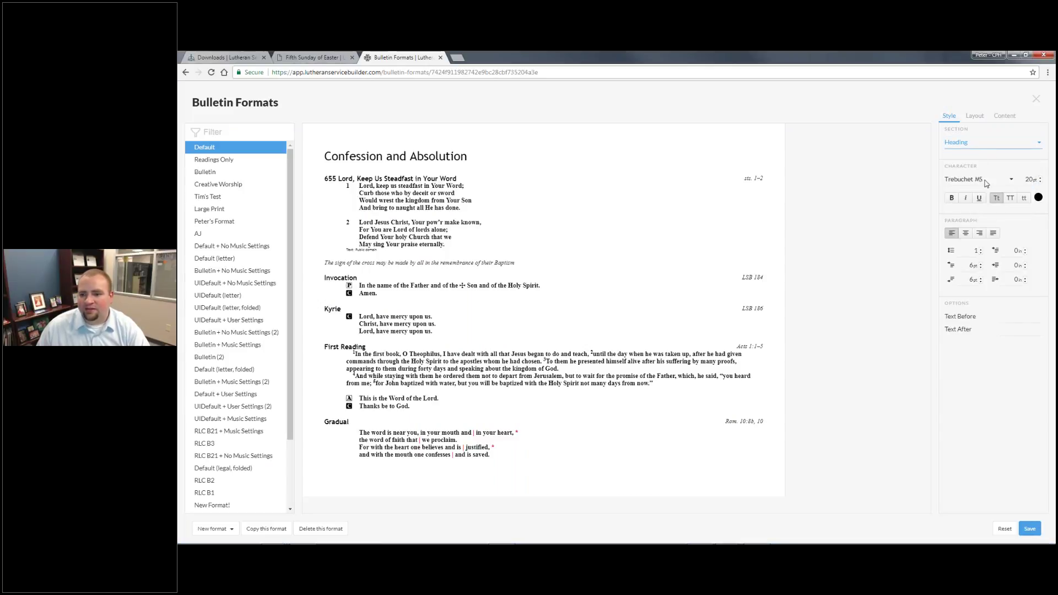
pyautogui.click(1007, 180)
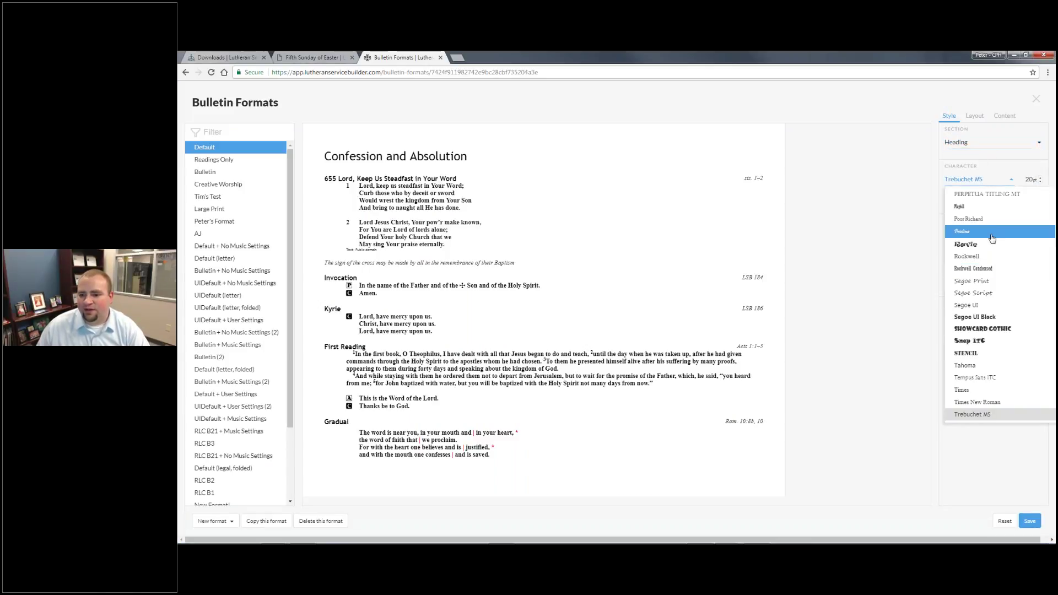
pyautogui.scroll(2, 992, 291)
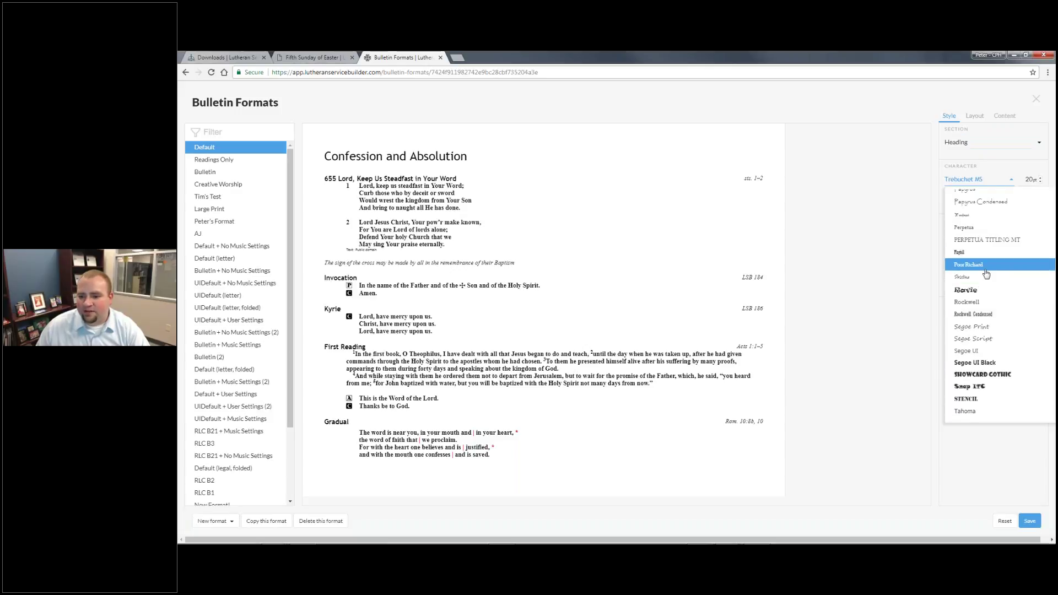
pyautogui.scroll(-2, 985, 299)
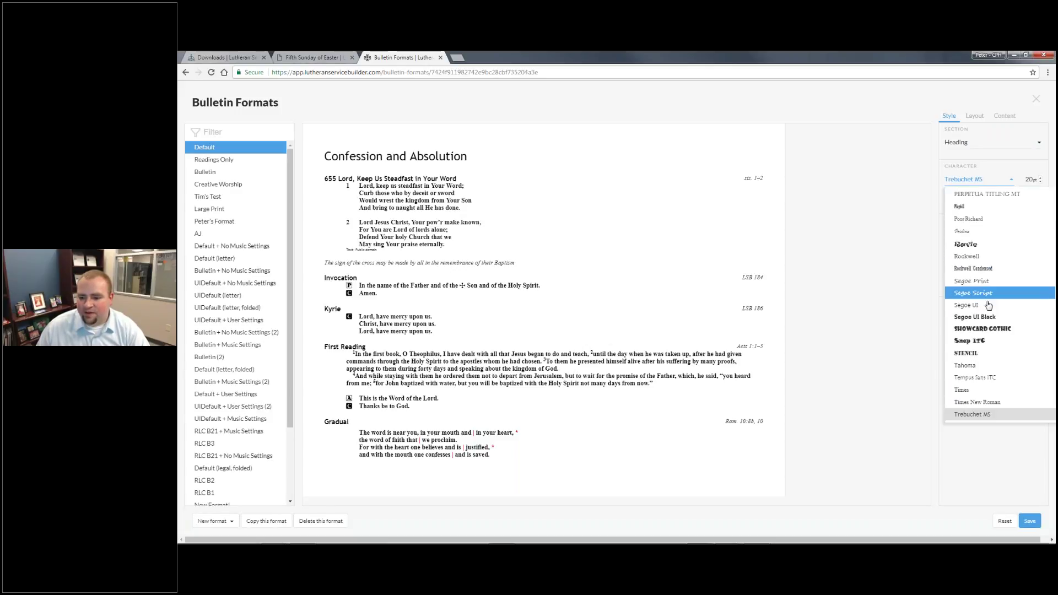
pyautogui.scroll(10, 988, 307)
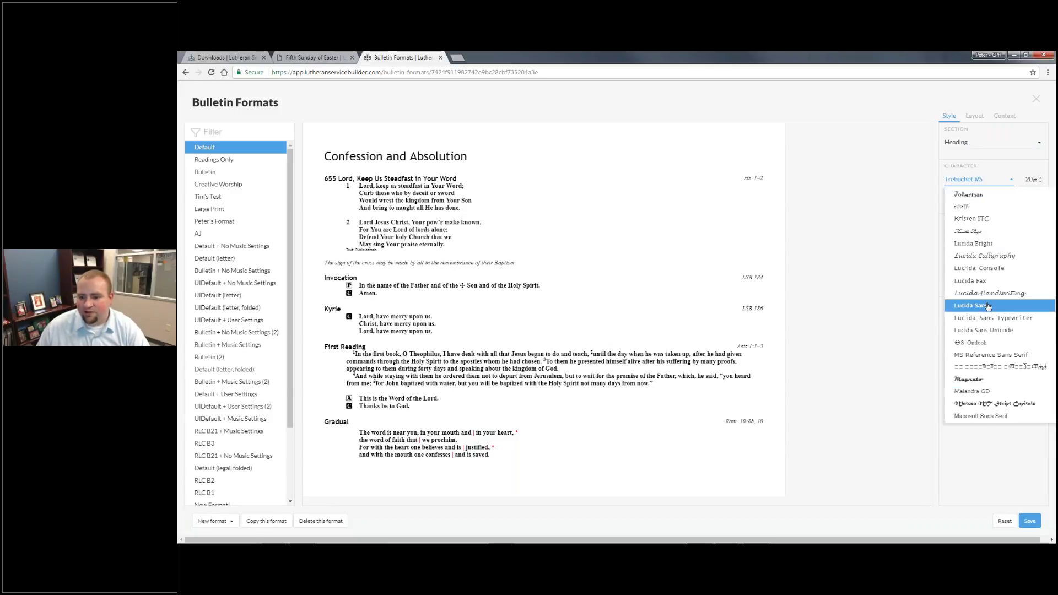
pyautogui.scroll(15, 988, 307)
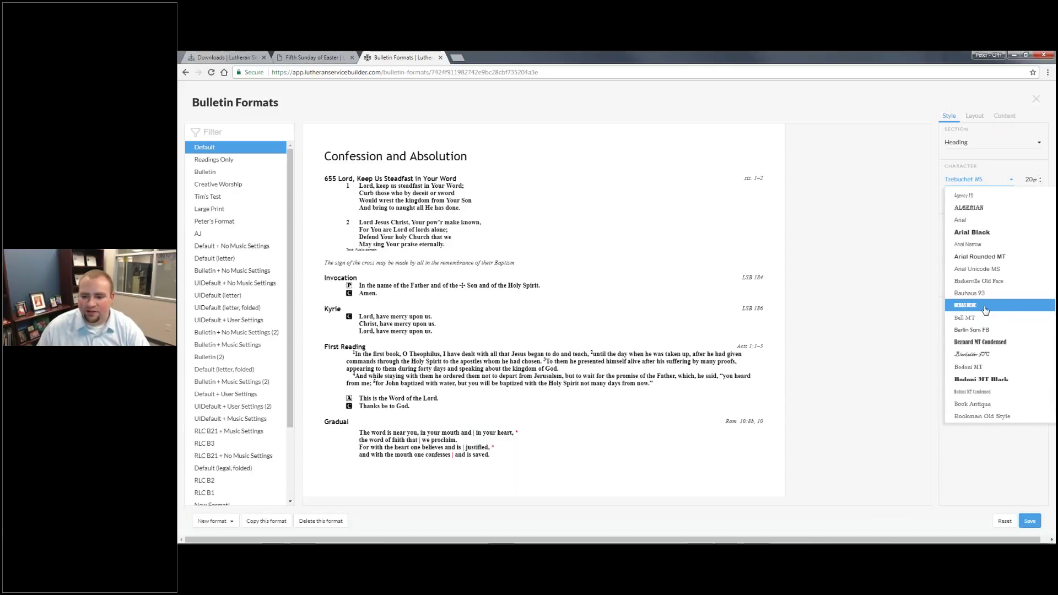
pyautogui.scroll(-5, 983, 306)
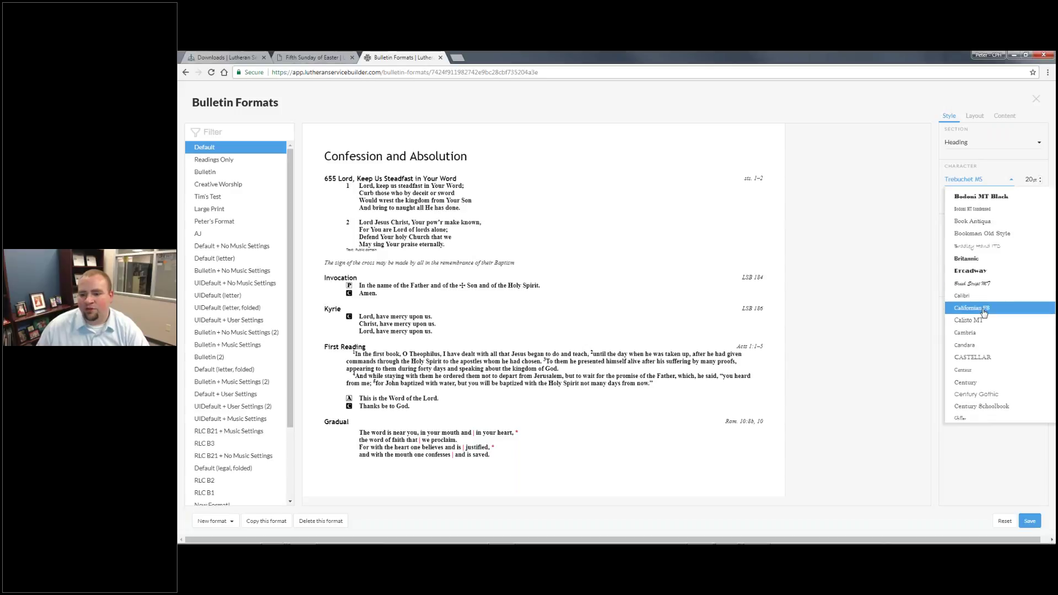
pyautogui.click(965, 397)
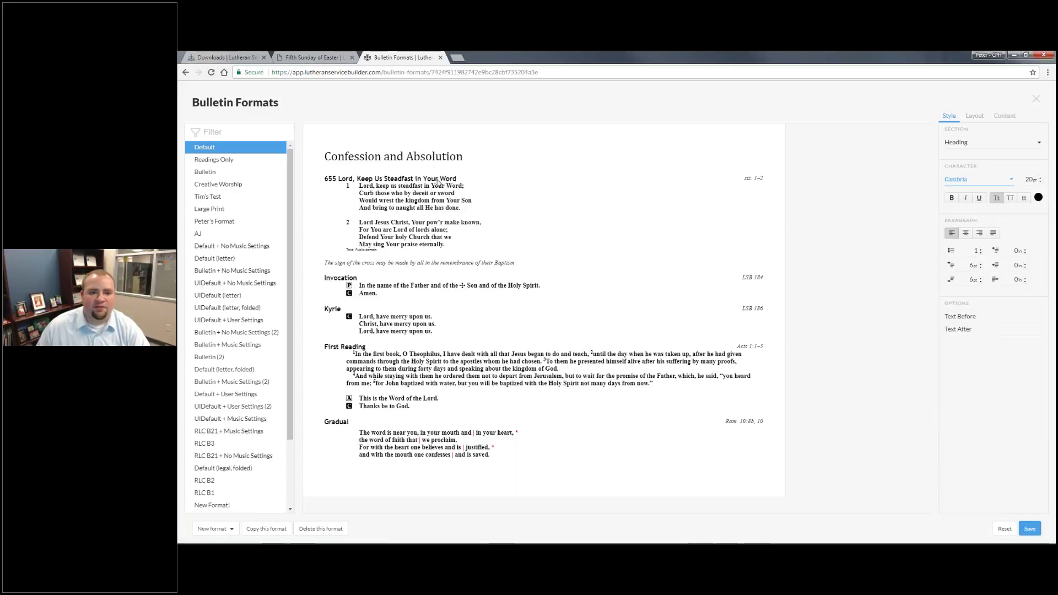
pyautogui.click(1036, 227)
# Justify headings, with 1.5 line spacing and 30pt space before
pyautogui.click(966, 233)
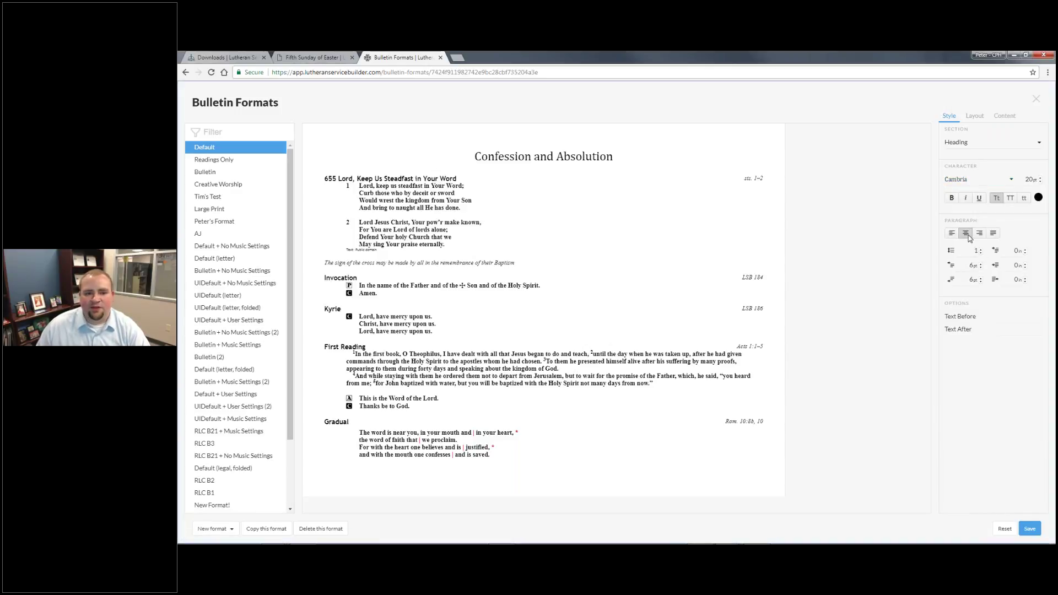
pyautogui.click(979, 233)
pyautogui.click(993, 233)
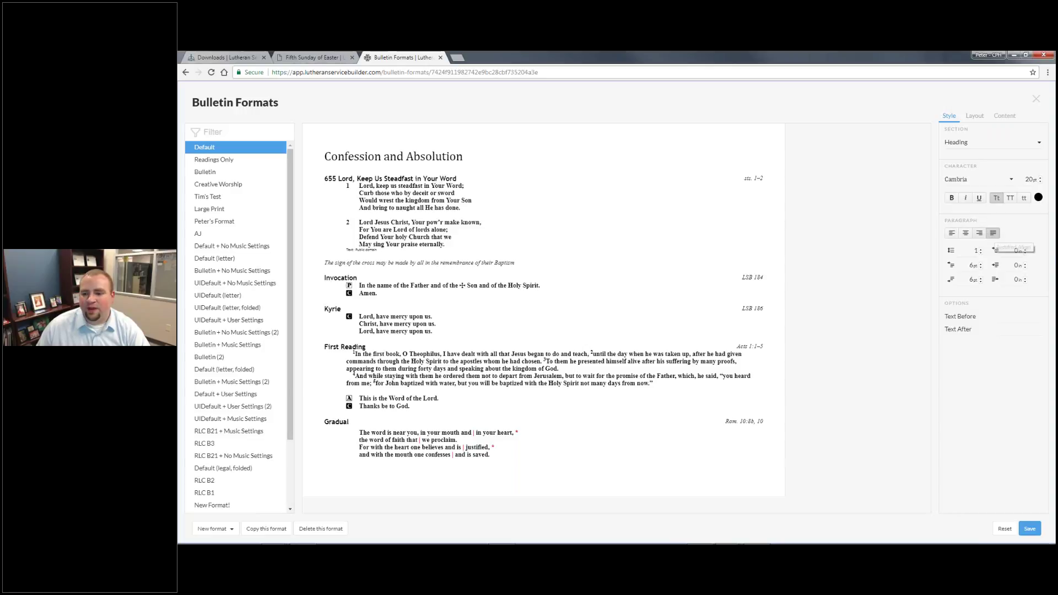
pyautogui.click(980, 249)
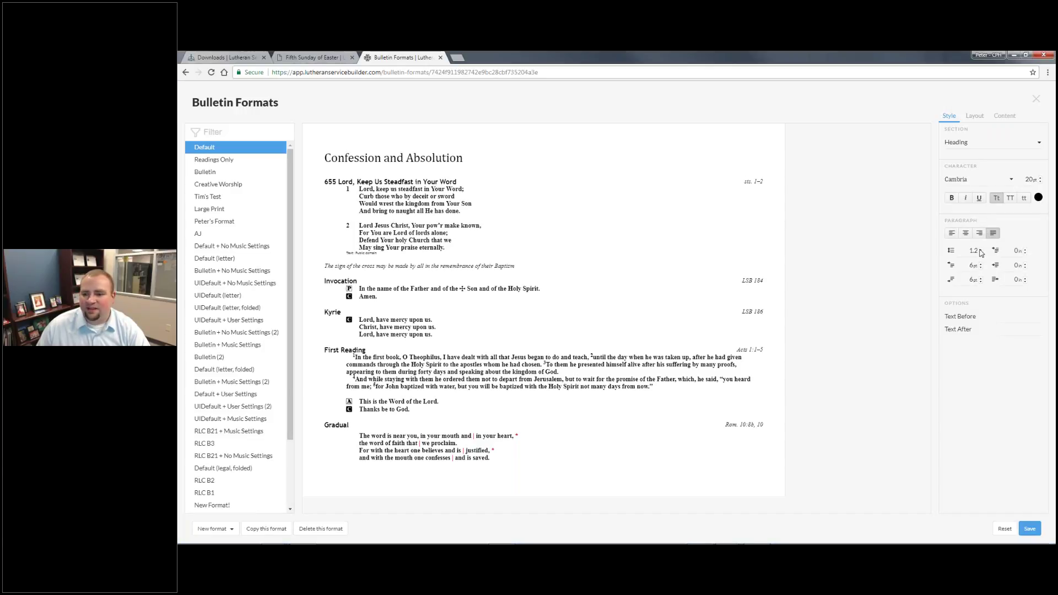
pyautogui.click(980, 264)
pyautogui.click(981, 264)
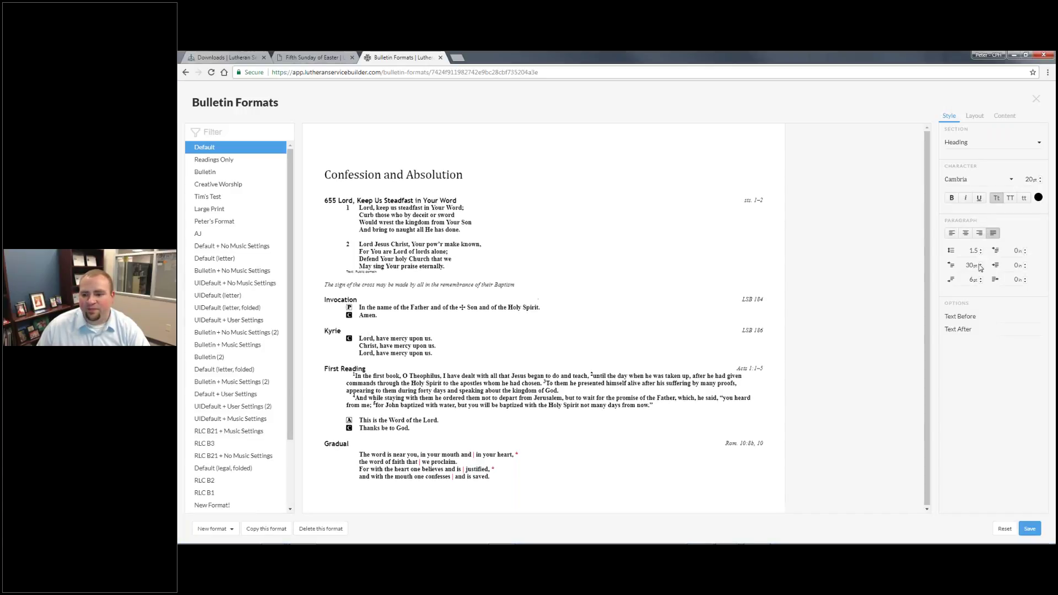
# Enter + as the text before headings, then move to the Text After field
pyautogui.click(965, 317)
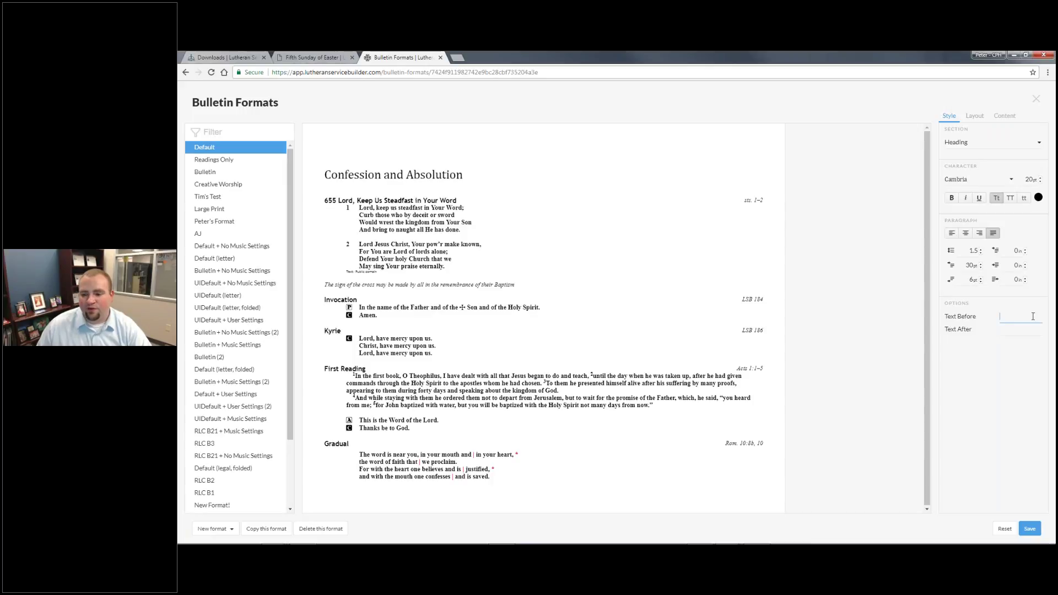
pyautogui.write('fore')
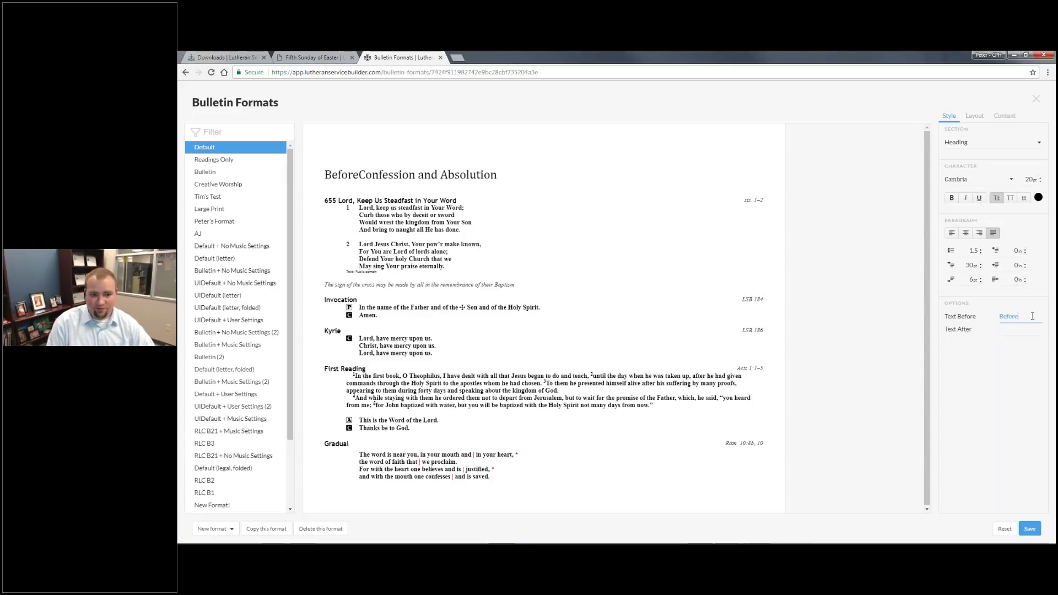
pyautogui.press('BackSpace')
pyautogui.press('BackSpace')
pyautogui.press('BackSpace')
pyautogui.press('BackSpace')
pyautogui.press('BackSpace')
pyautogui.press('BackSpace')
pyautogui.write('+')
pyautogui.click(1007, 332)
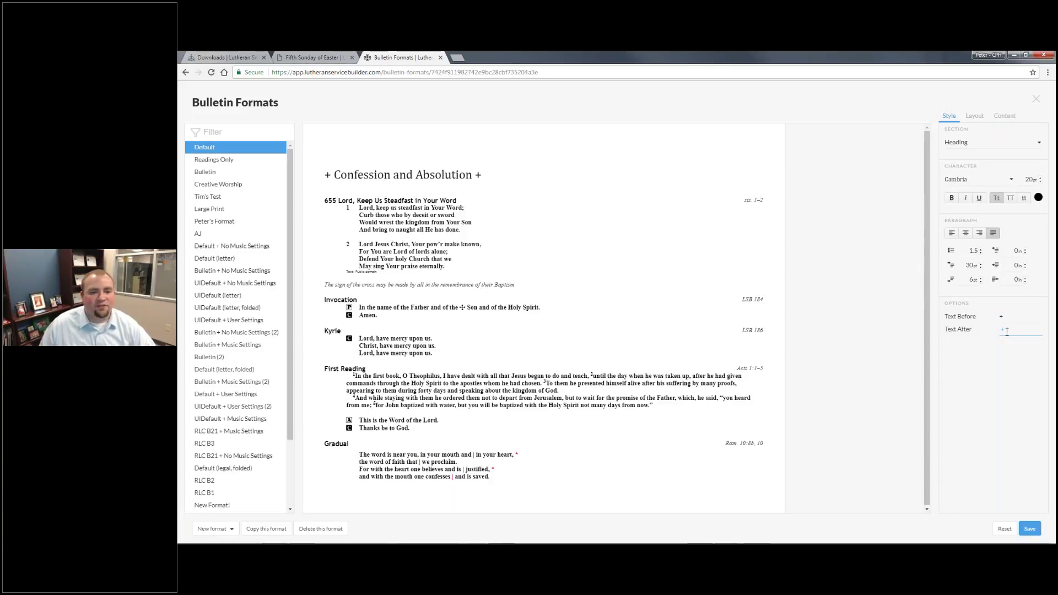
# Set the layout page size to Legal, keeping Portrait orientation
pyautogui.click(975, 116)
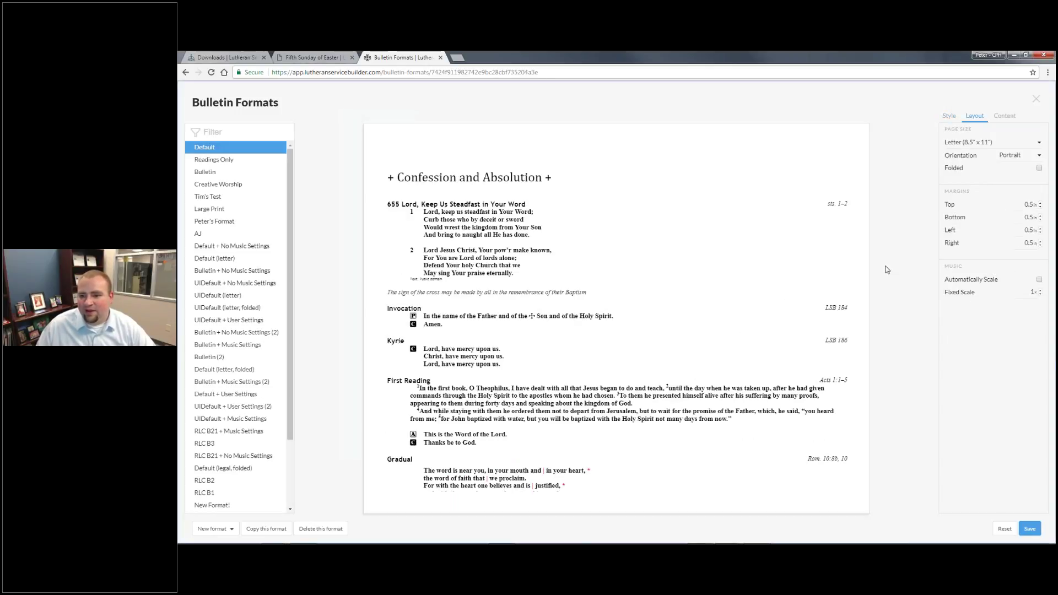
pyautogui.click(993, 142)
pyautogui.click(995, 157)
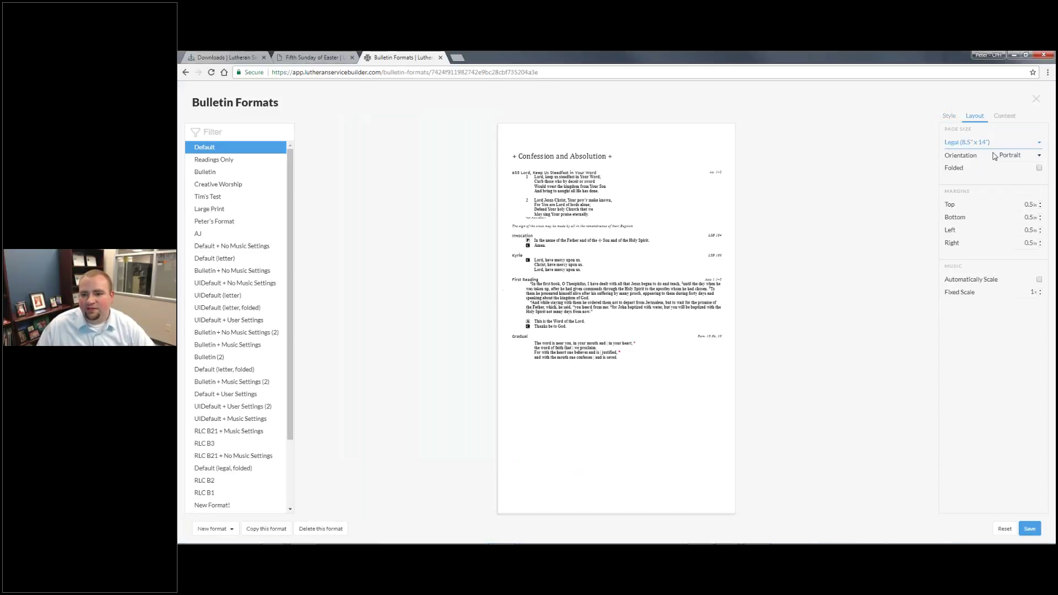
pyautogui.click(1013, 157)
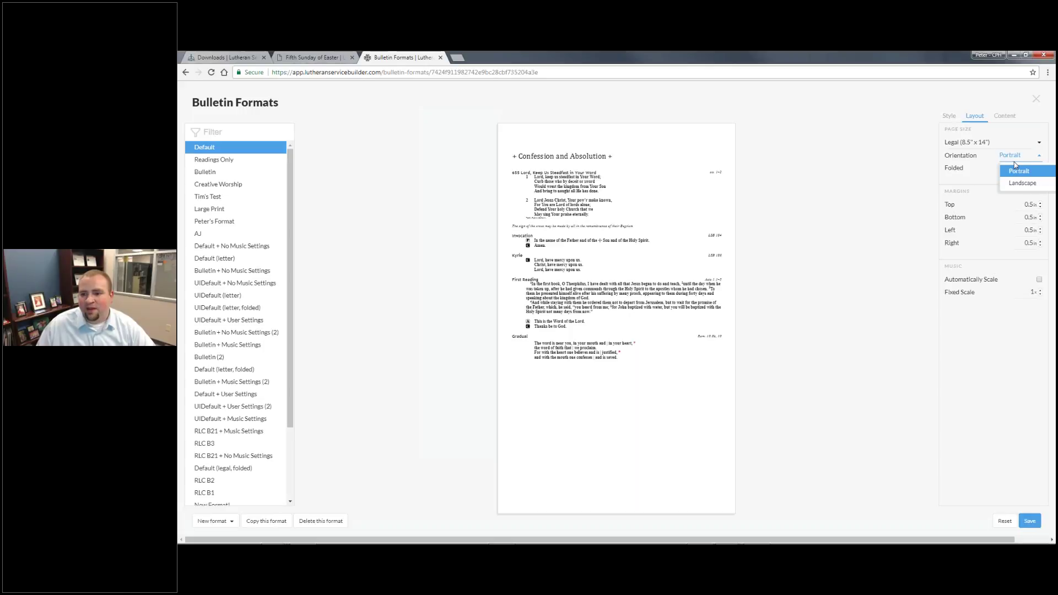
pyautogui.click(1017, 170)
# Raise the heading font size to 28pt
pyautogui.click(949, 116)
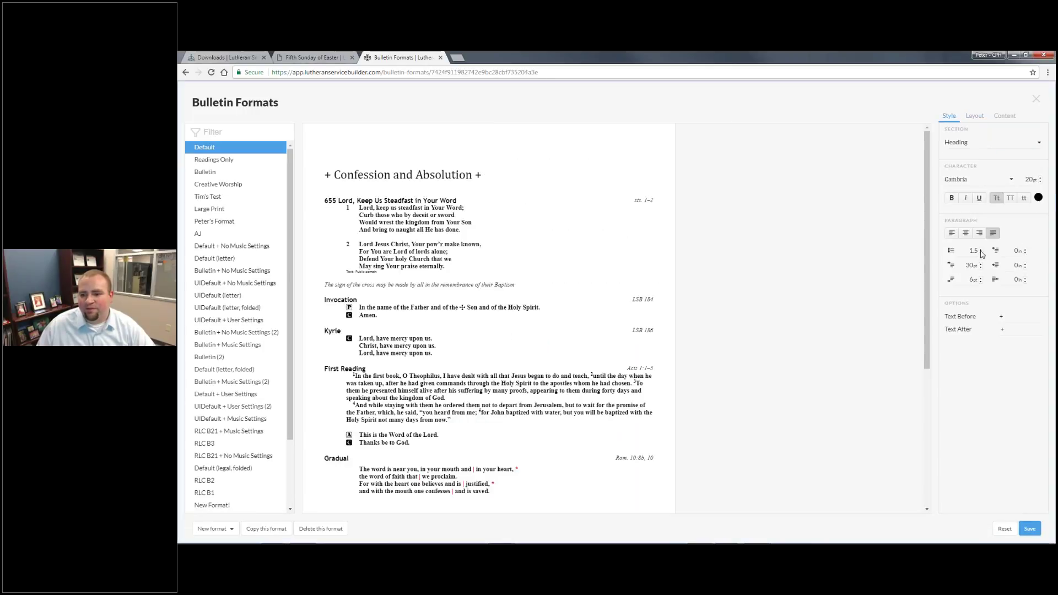
pyautogui.click(1041, 178)
pyautogui.click(1041, 177)
pyautogui.click(1041, 177)
pyautogui.click(1040, 178)
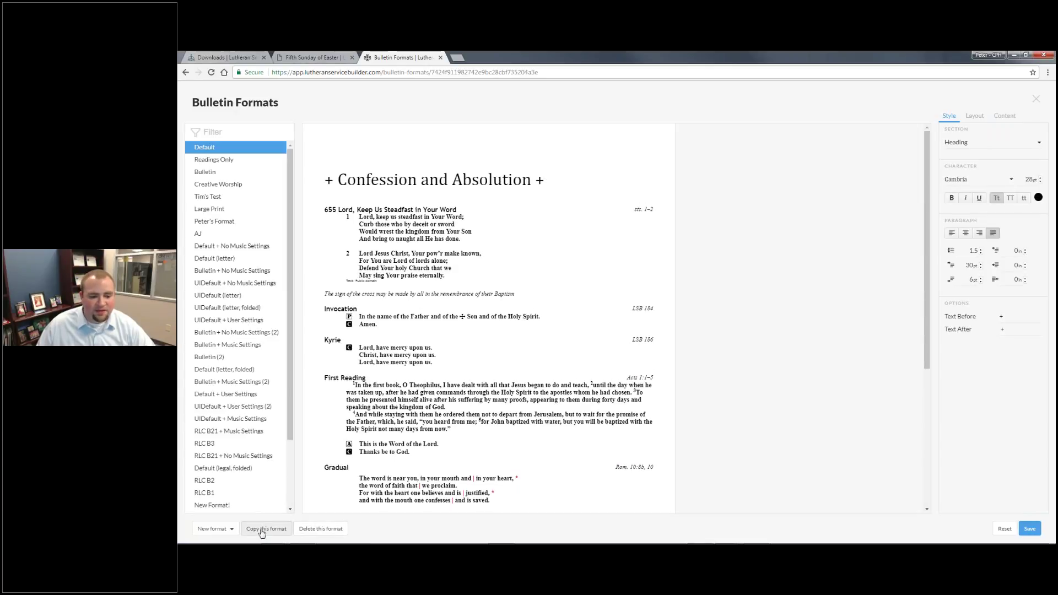
# View the formats a new format can be based on, then dismiss without choosing
pyautogui.click(214, 529)
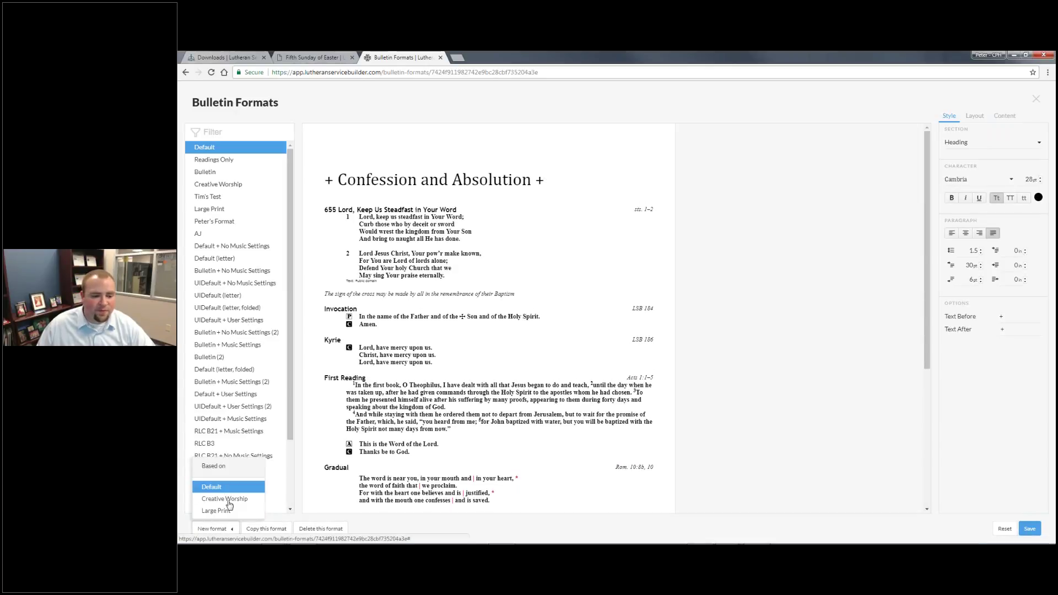
pyautogui.click(779, 197)
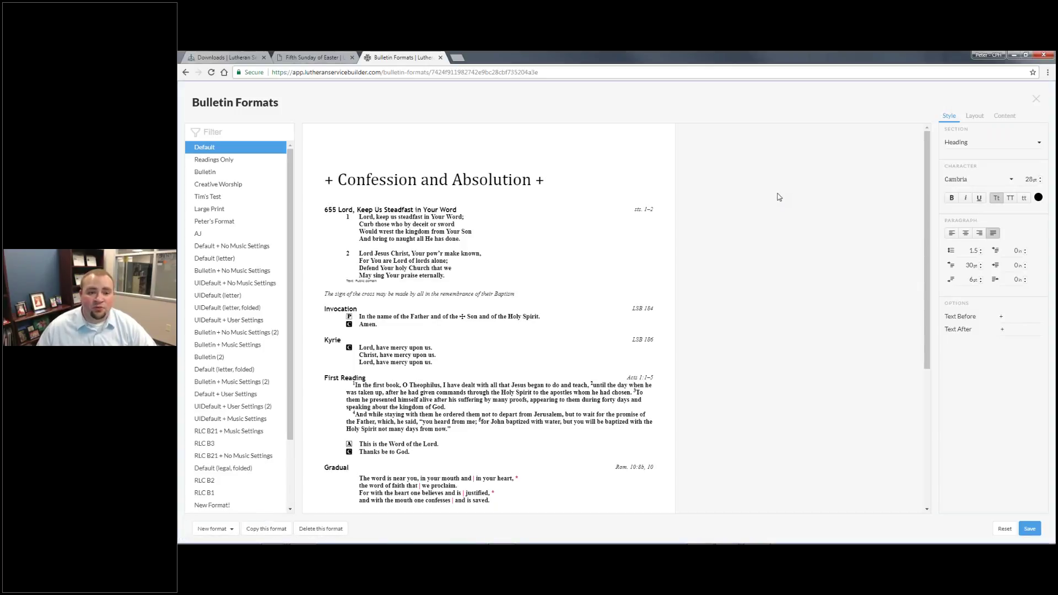
pyautogui.moveTo(757, 529)
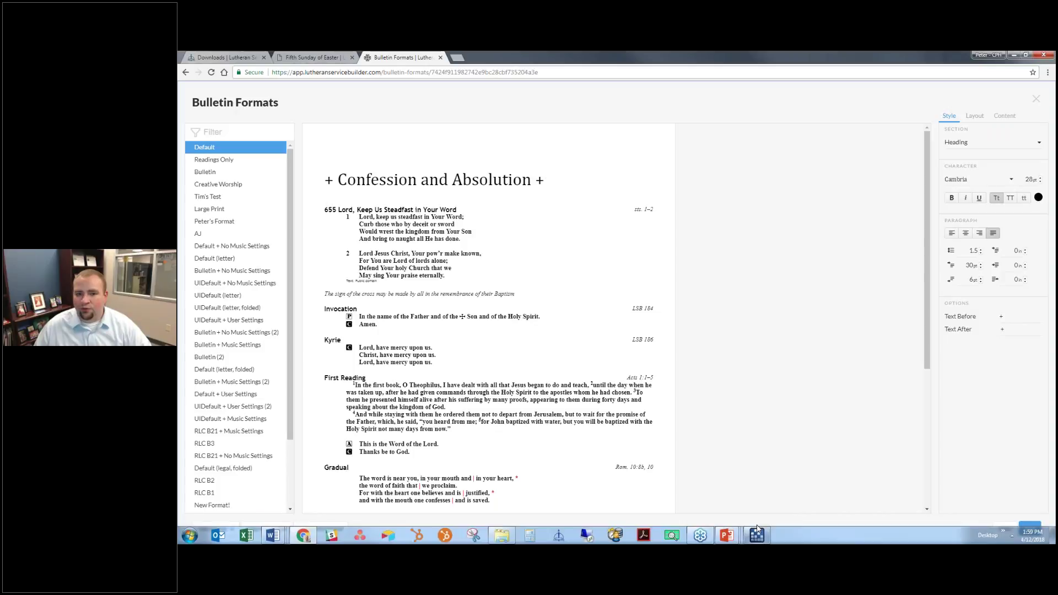